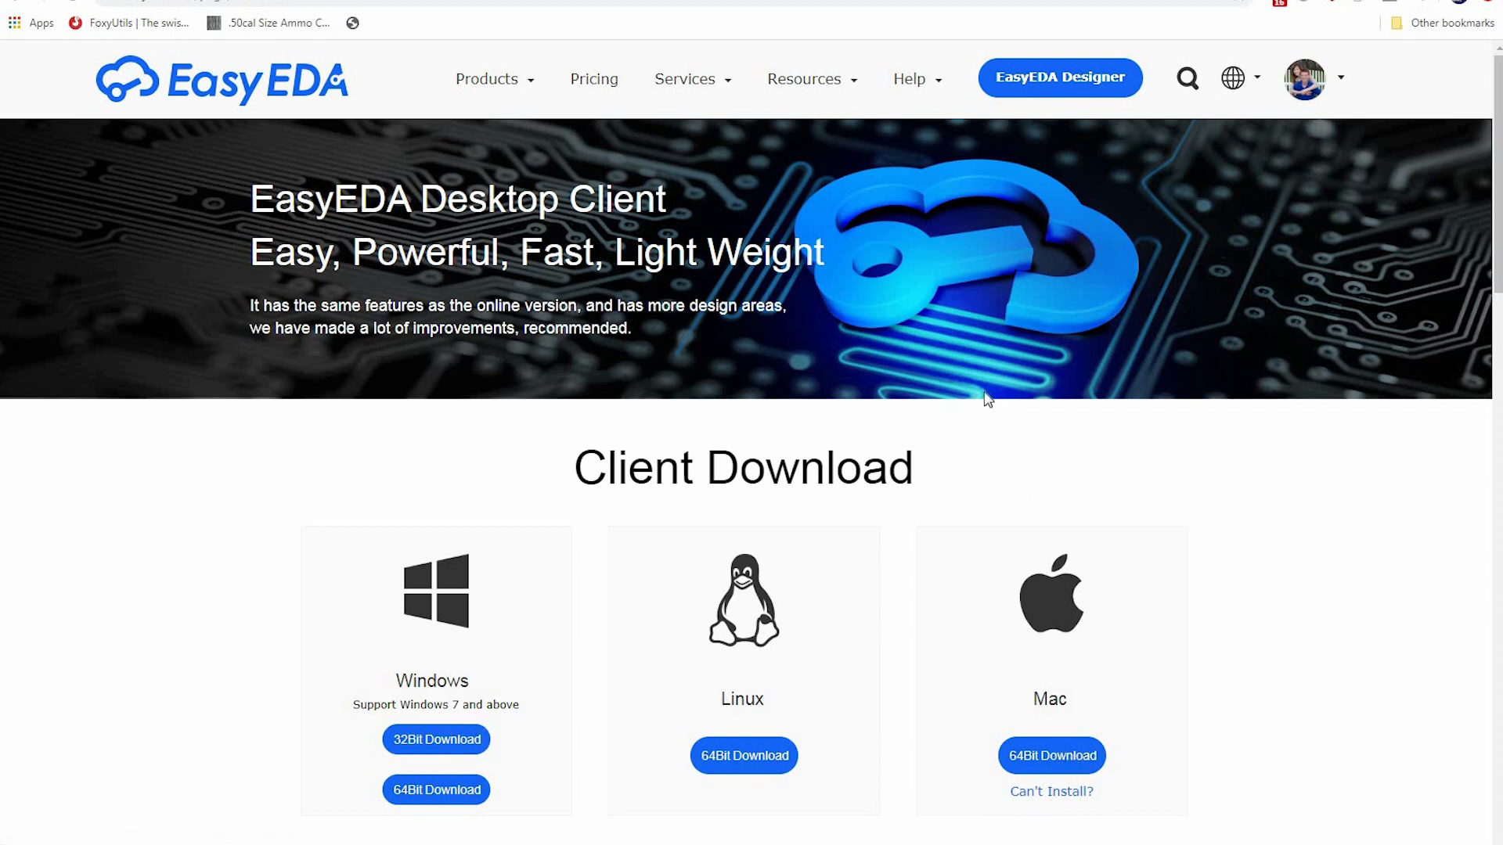
- Open the EasyEDA Designer and create a new project titled "Racewire Video" under the personal account
click(1076, 83)
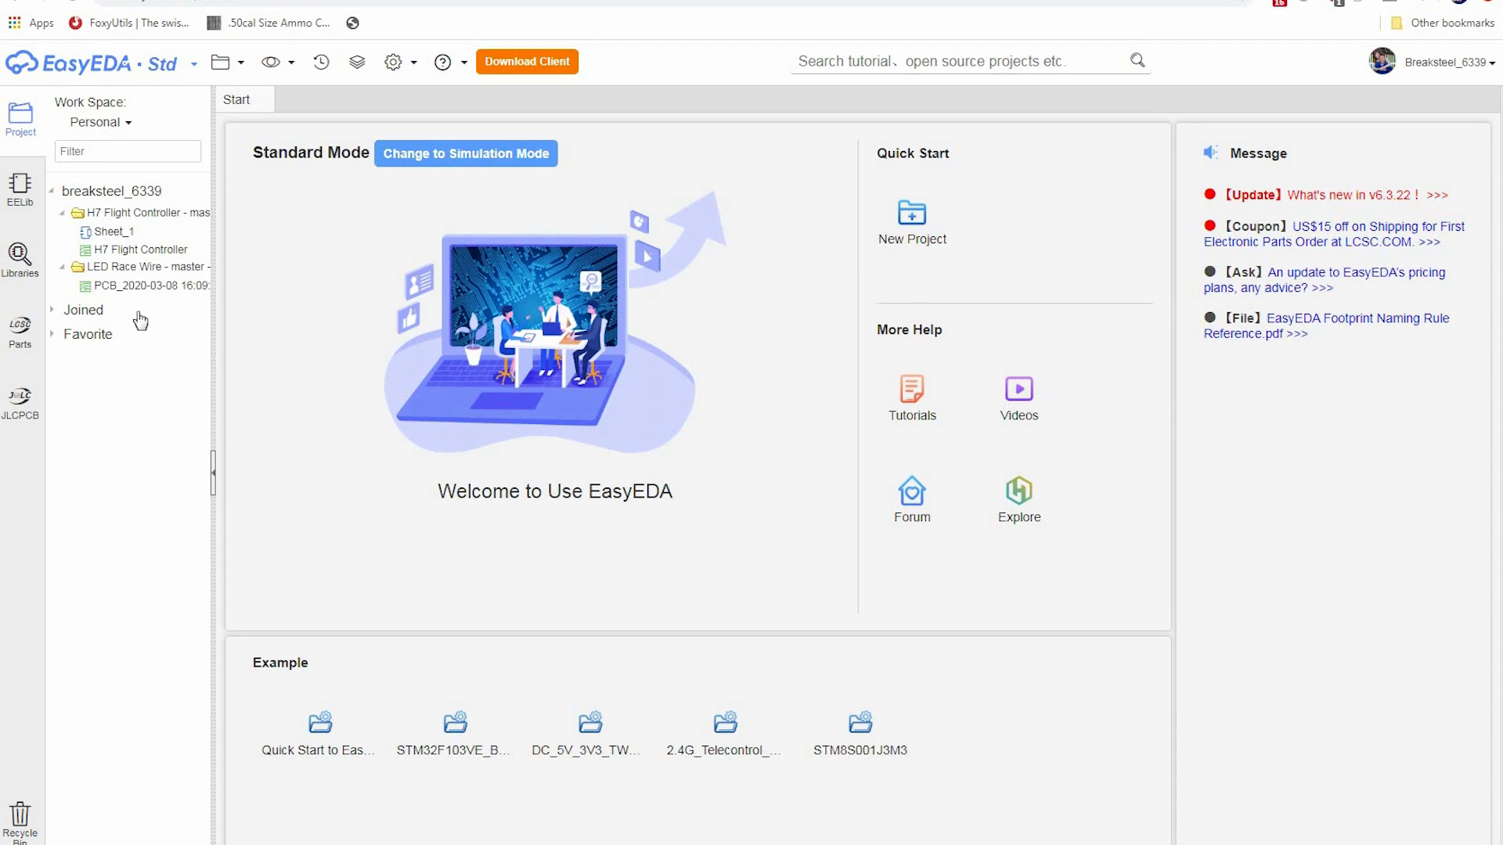
click(1426, 64)
click(124, 194)
right_click(120, 191)
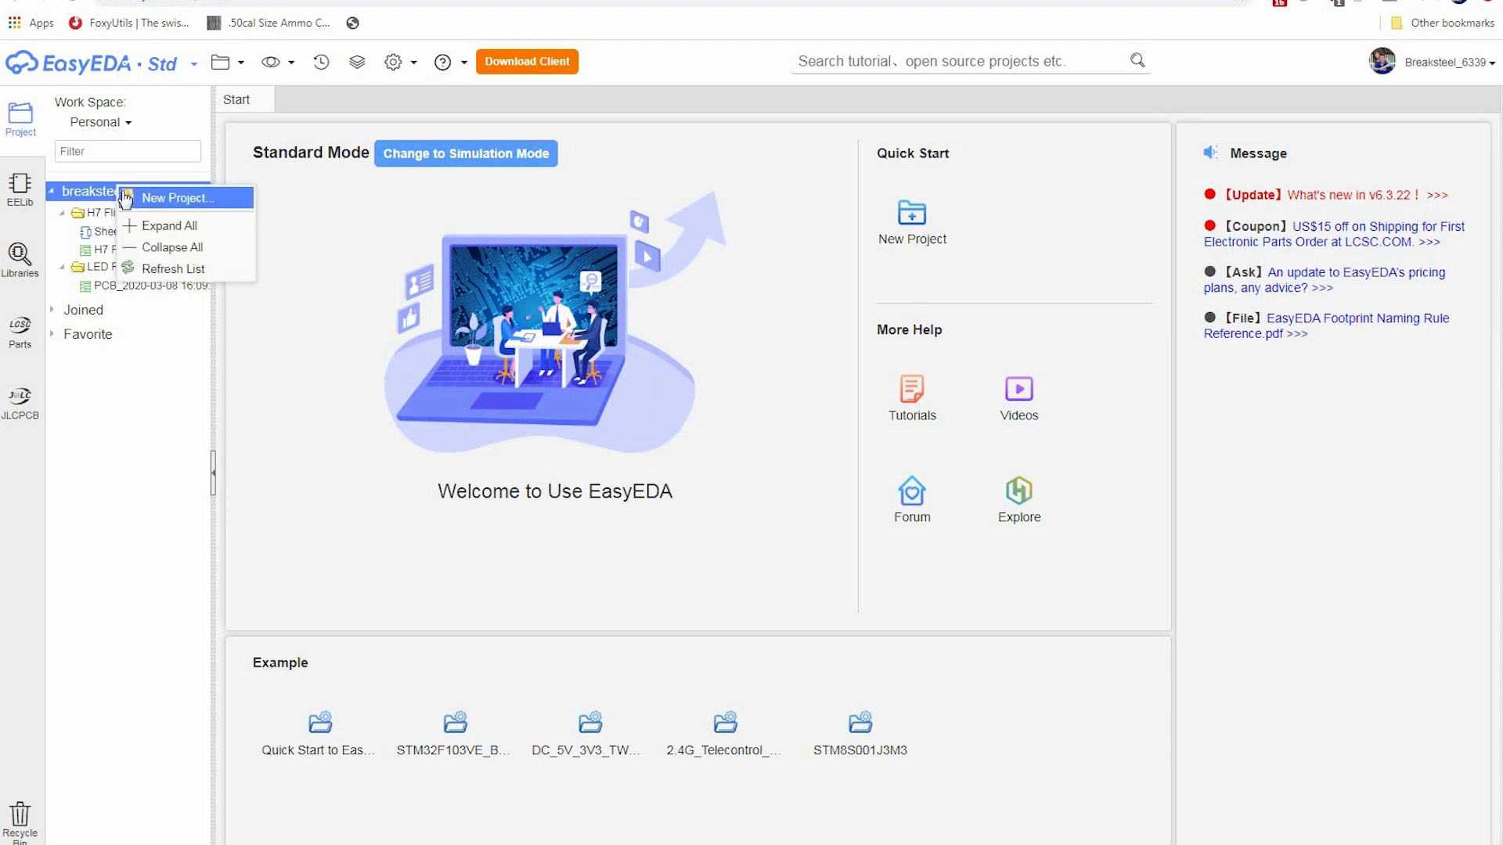
click(143, 201)
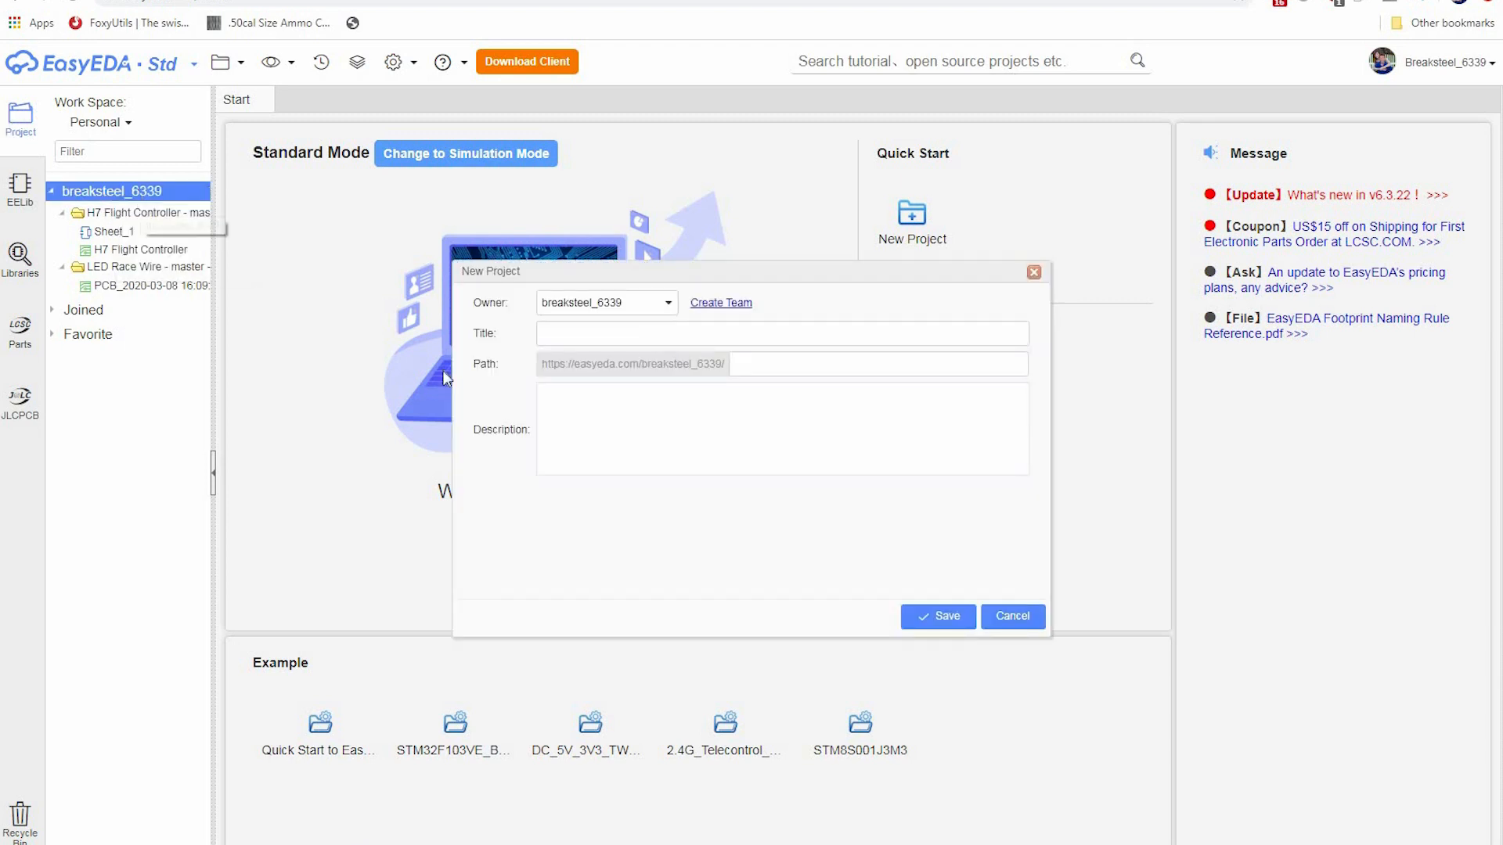
click(582, 337)
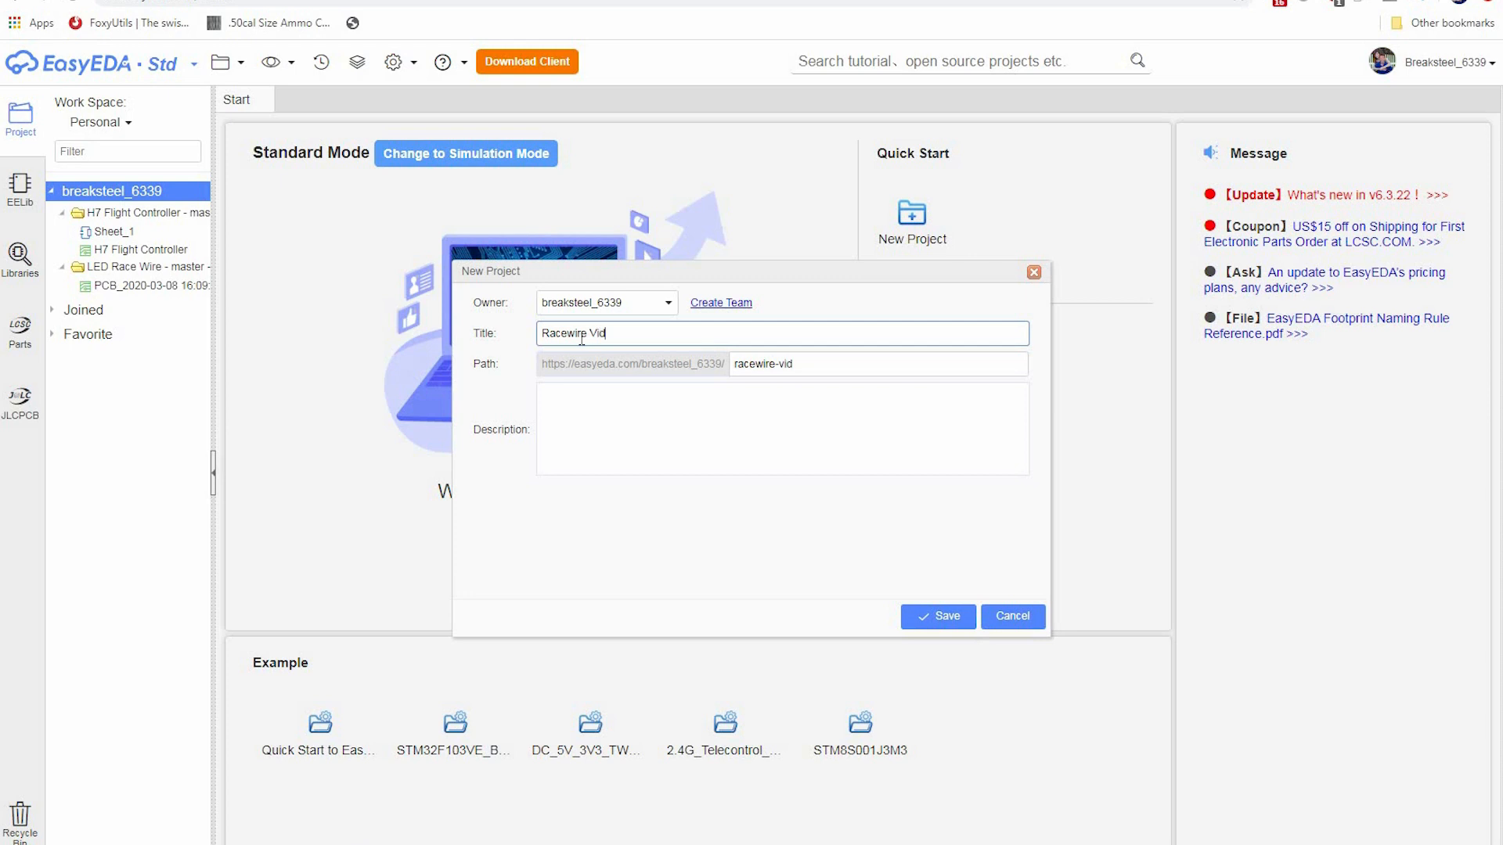
click(924, 615)
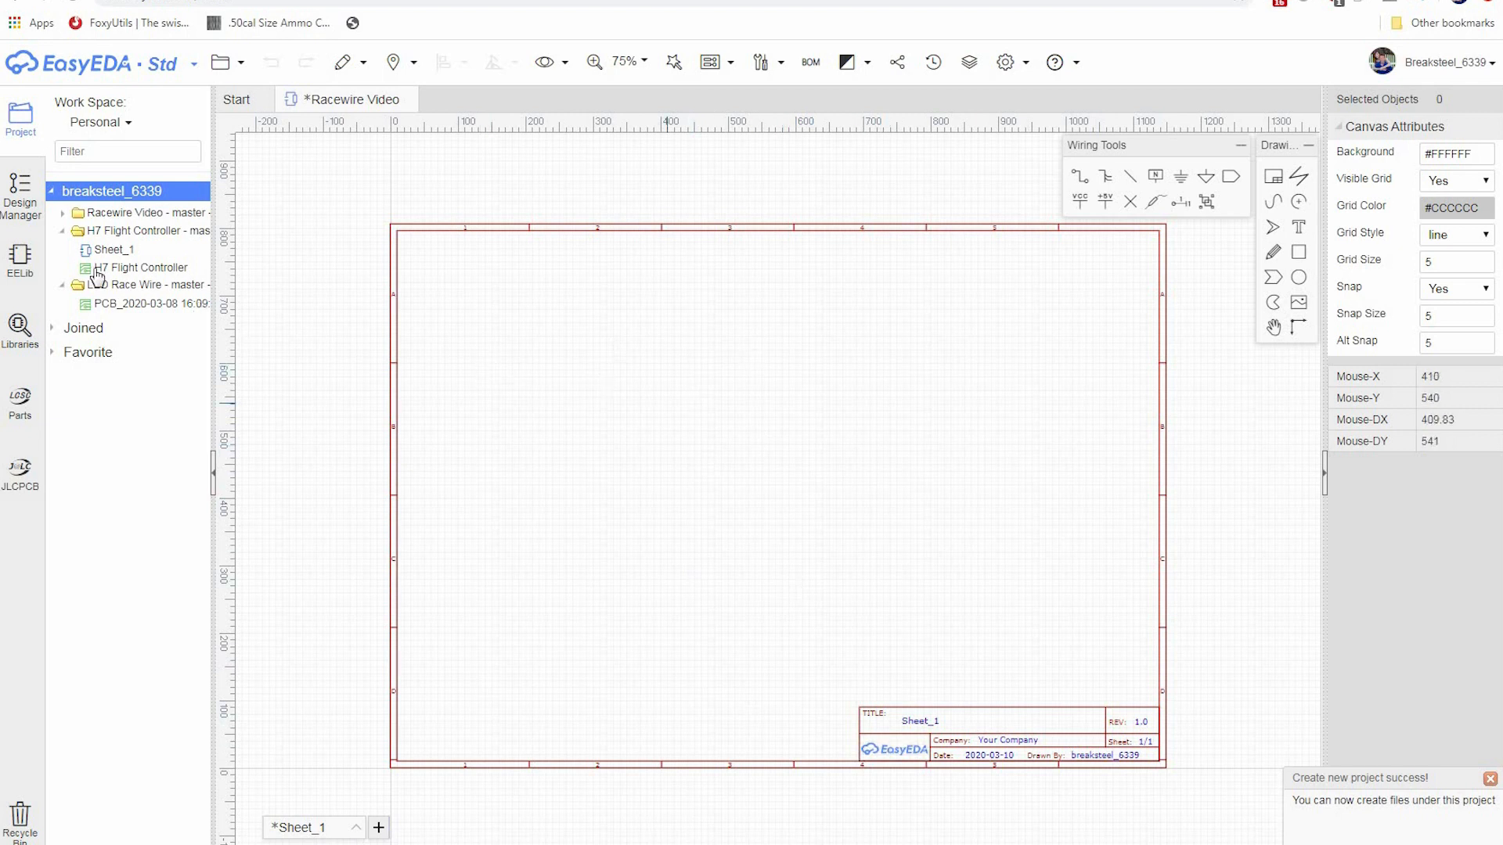
- Add a new PCB to the Racewire Video project in mm, with 2 copper layers and a rectangular 10 × 30 mm outline
click(119, 214)
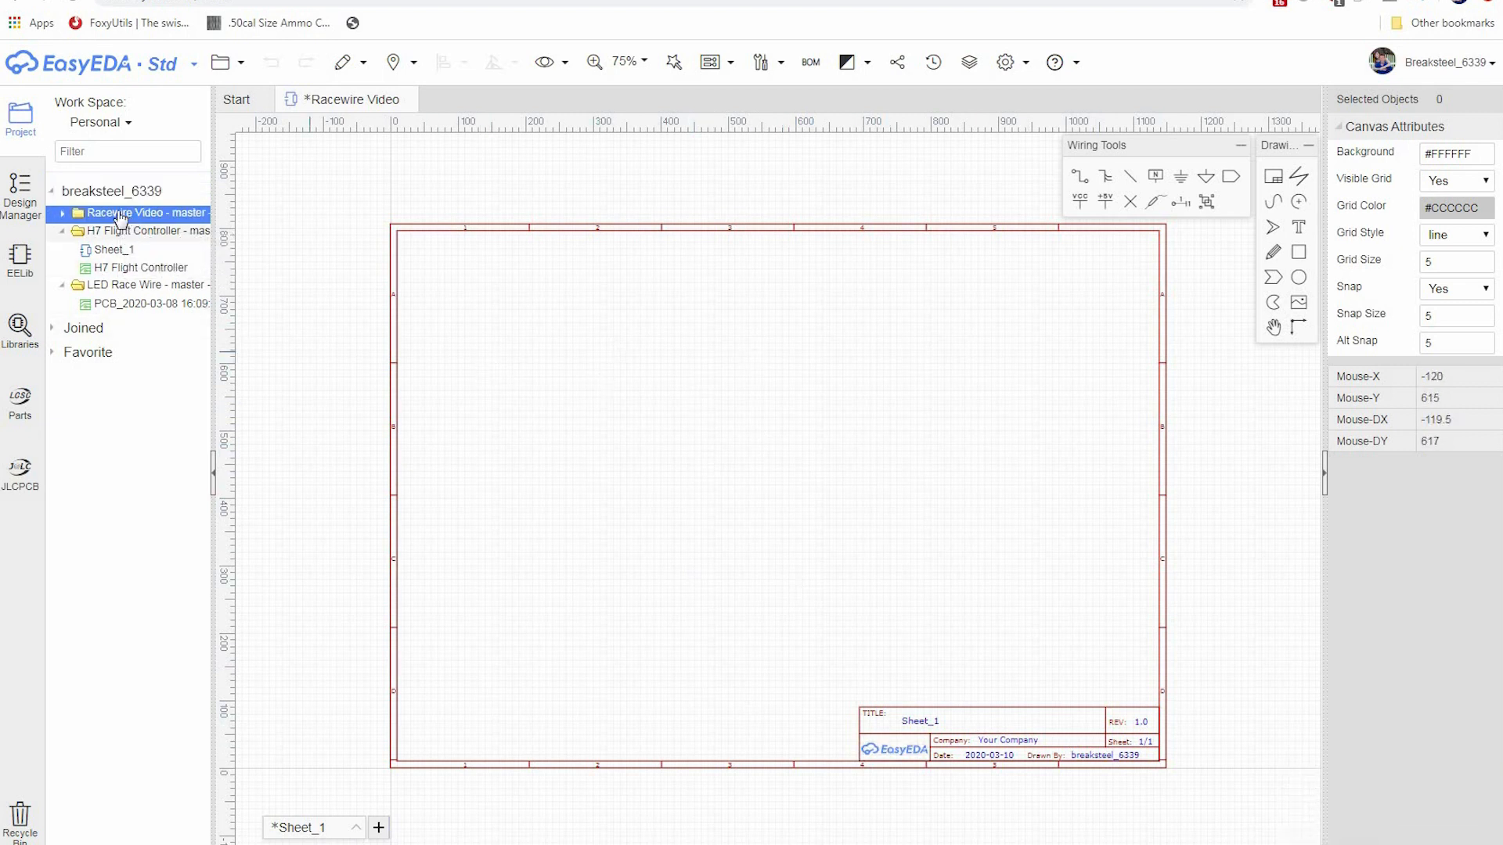
right_click(119, 216)
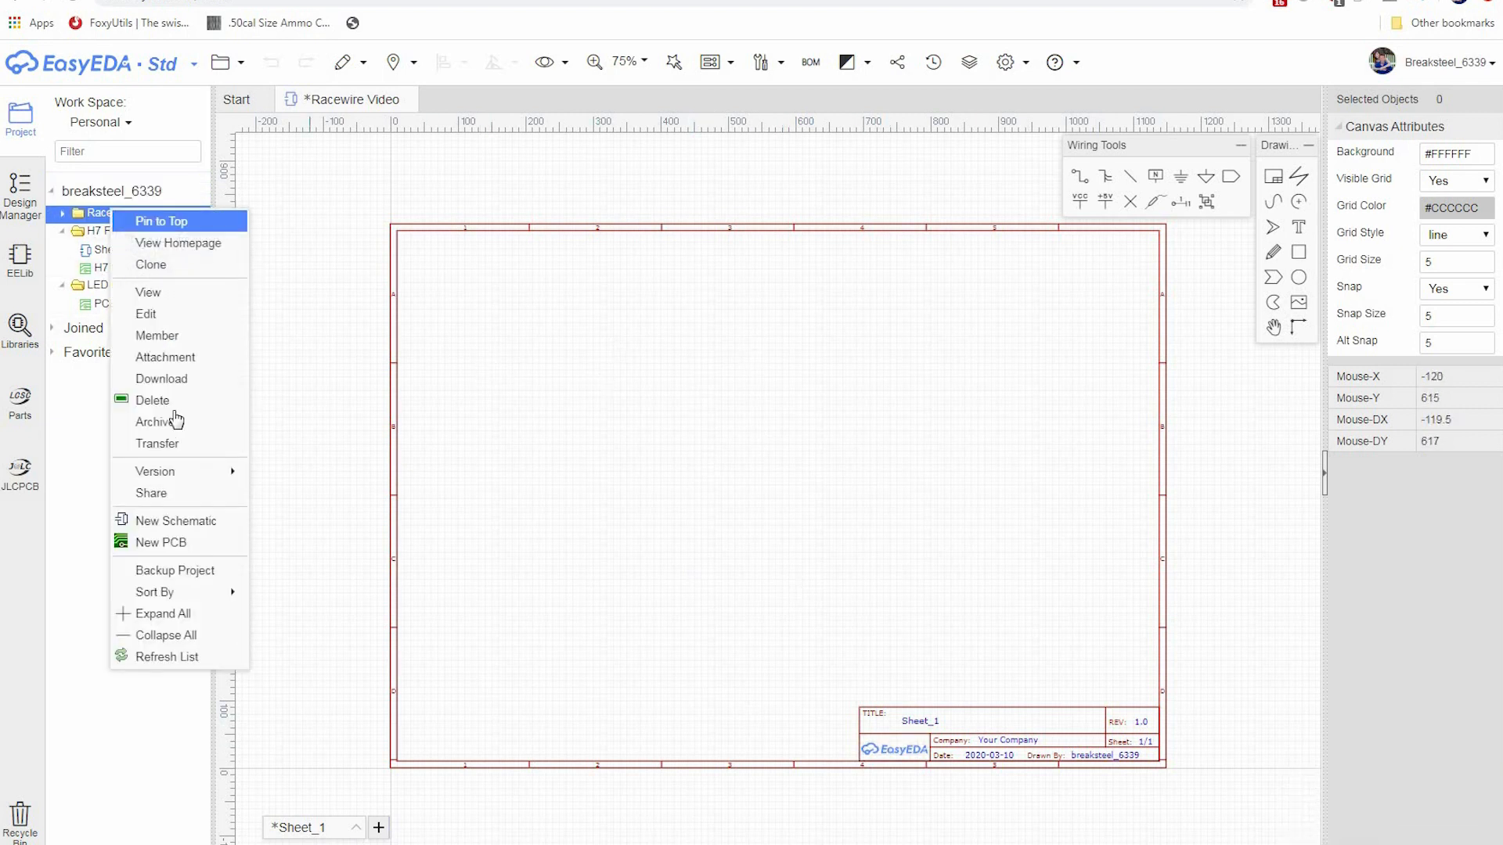
click(193, 543)
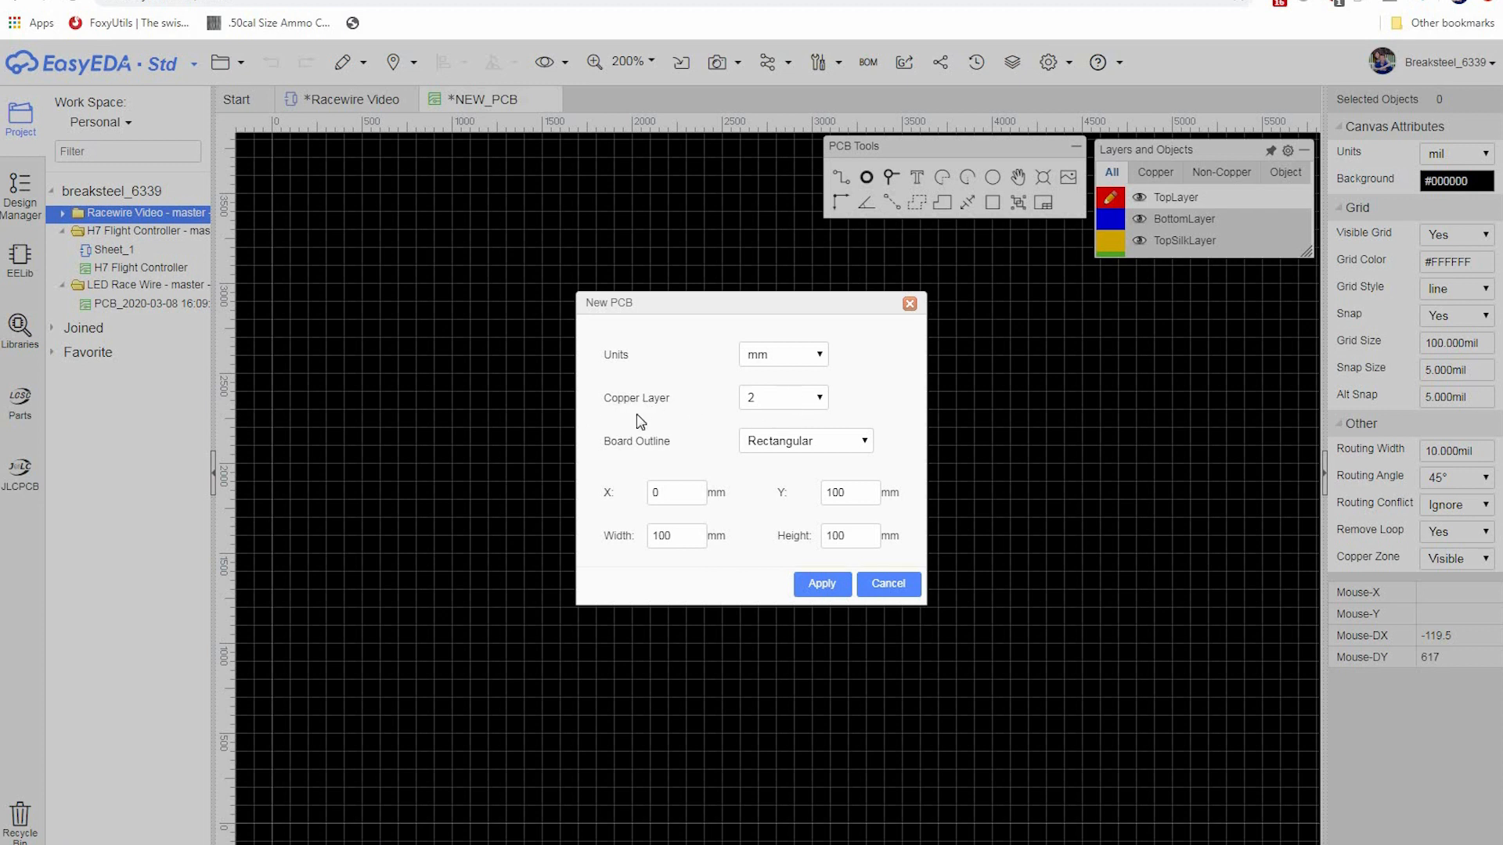
click(778, 409)
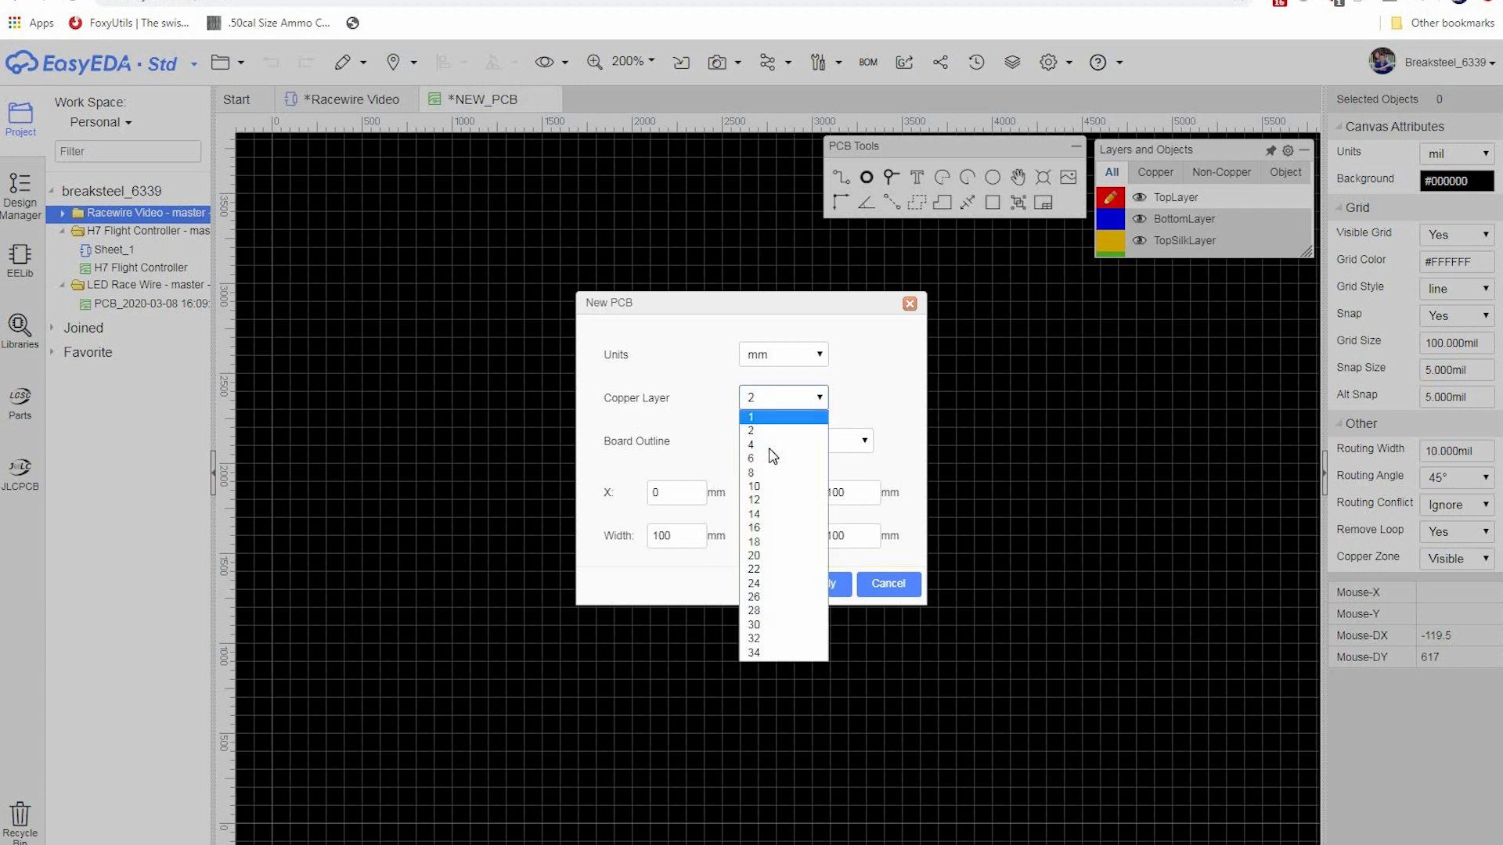
click(820, 400)
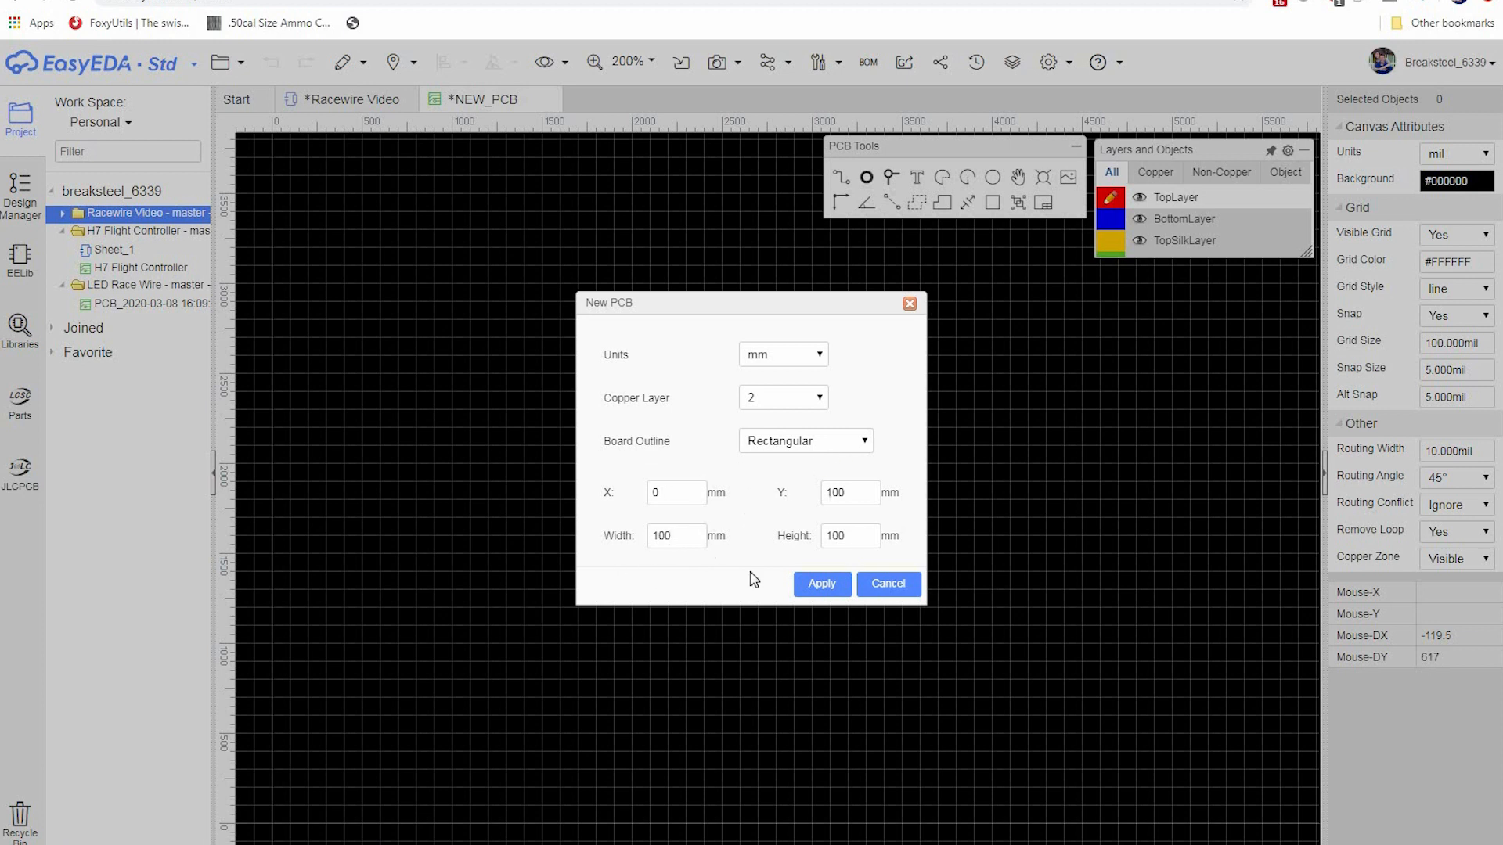
double_click(684, 540)
double_click(855, 540)
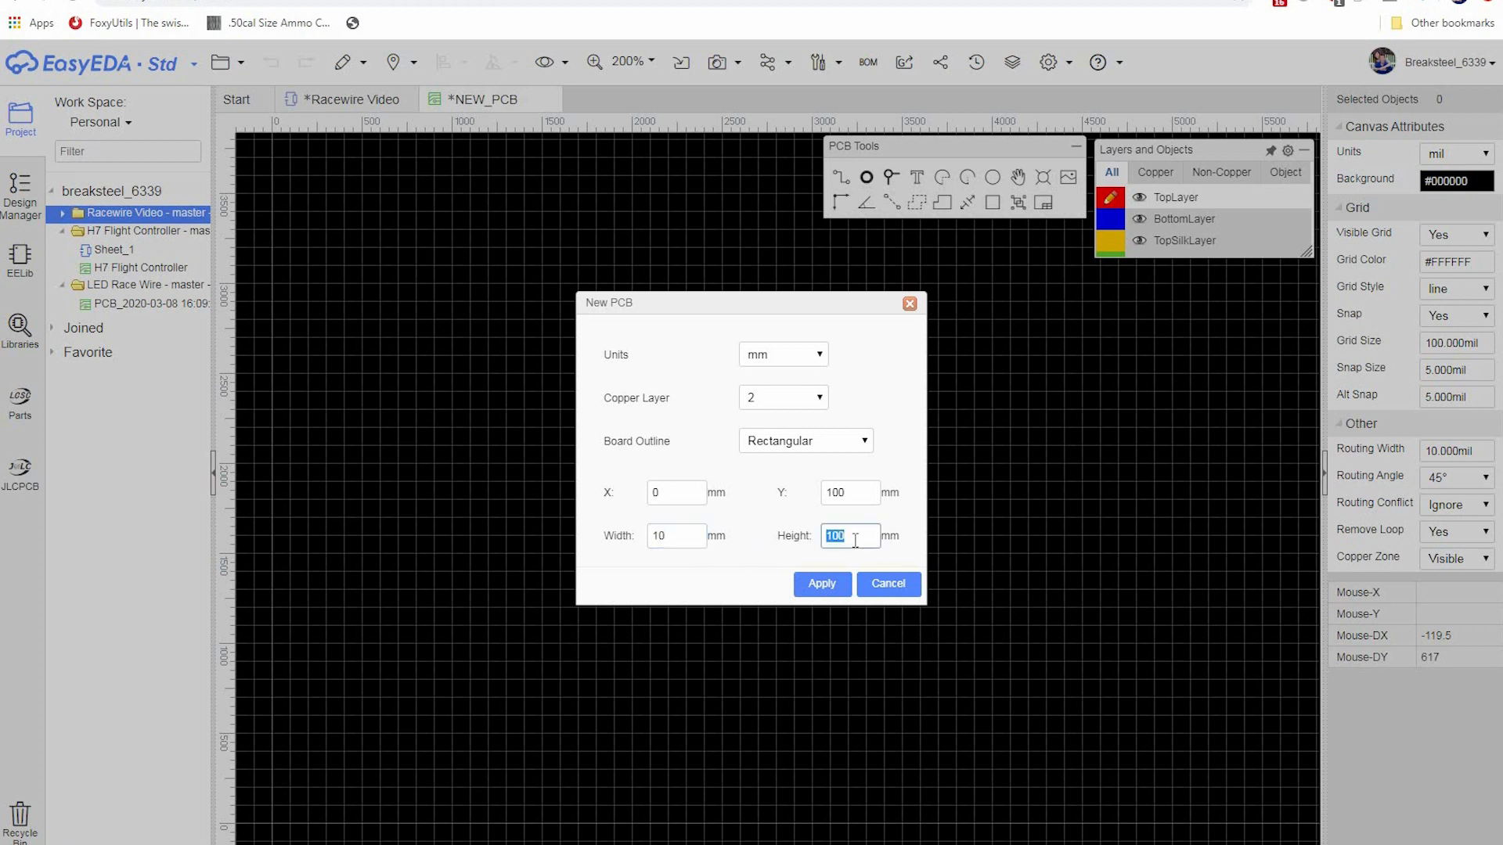
click(814, 584)
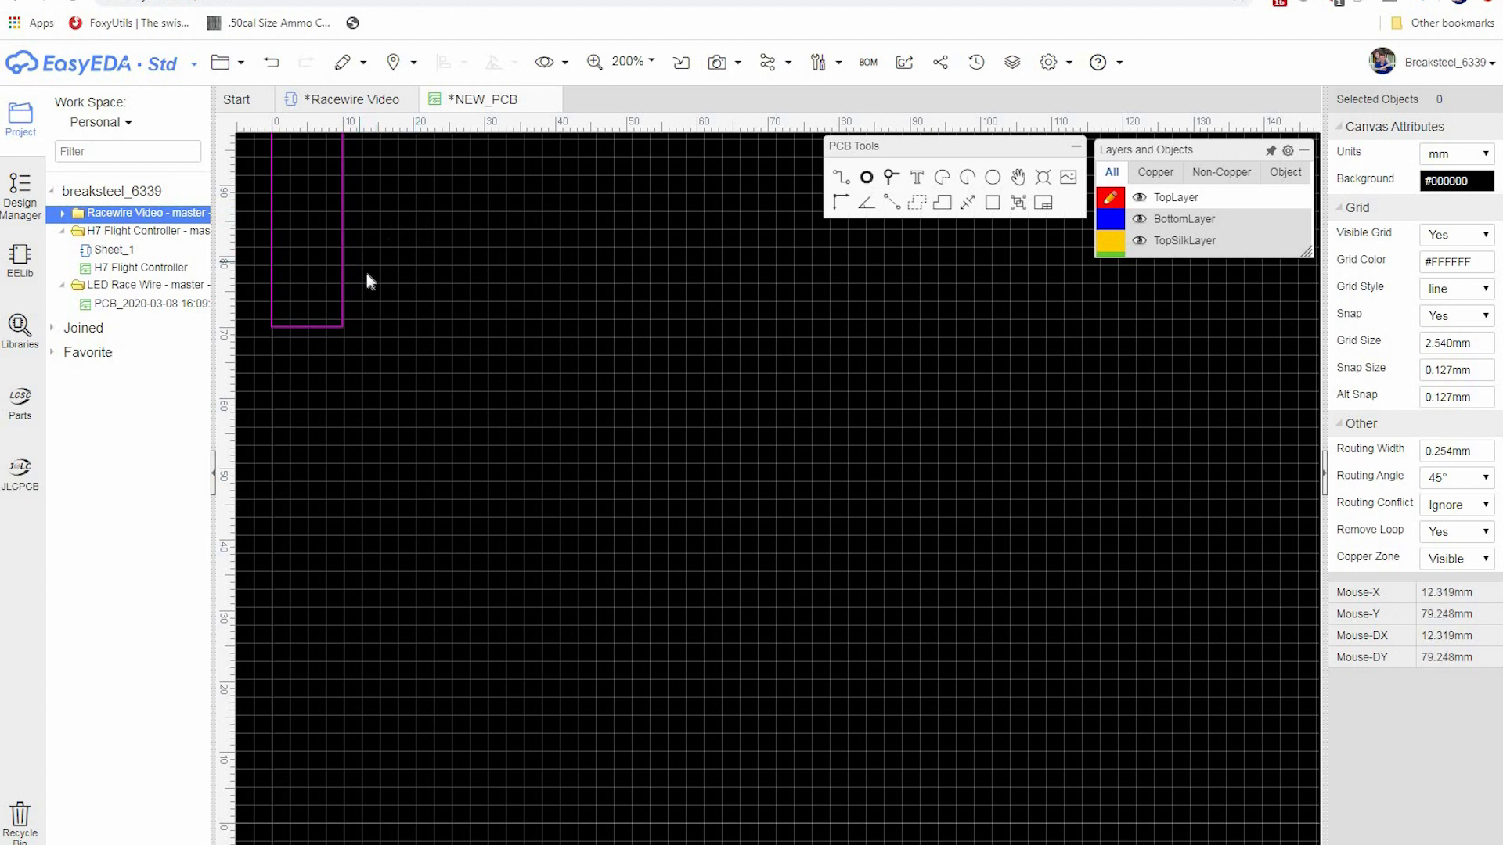
- Examine the rectangular board outline up close, centred in the canvas
mouse_move(569, 447)
right_down()
mouse_move(1202, 623)
mouse_move(501, 681)
mouse_move(972, 527)
mouse_move(654, 433)
mouse_move(709, 516)
right_up()
scroll(699, 448, up, 4)
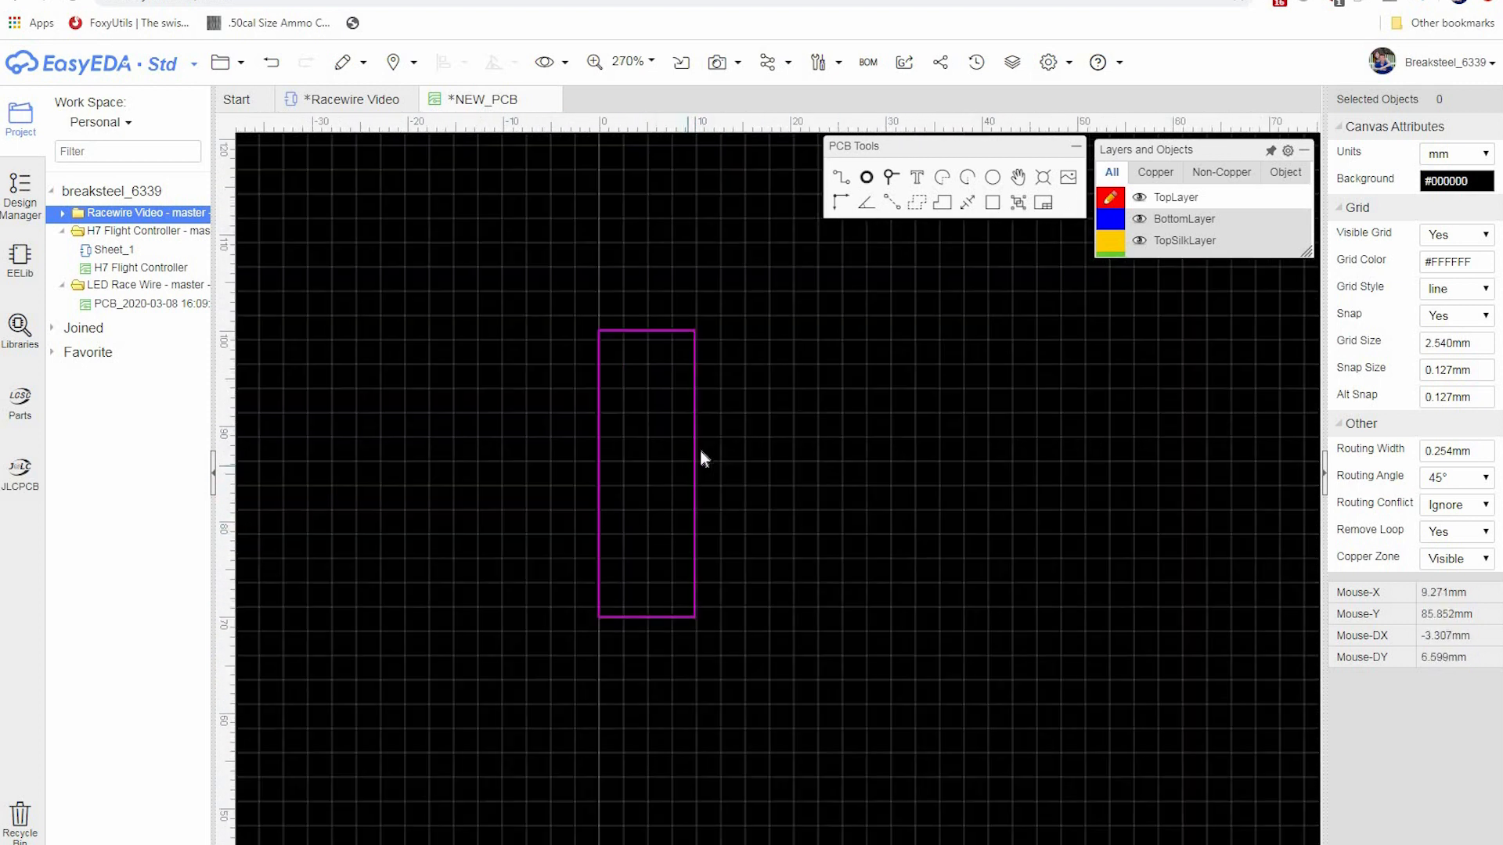
scroll(583, 391, down, 2)
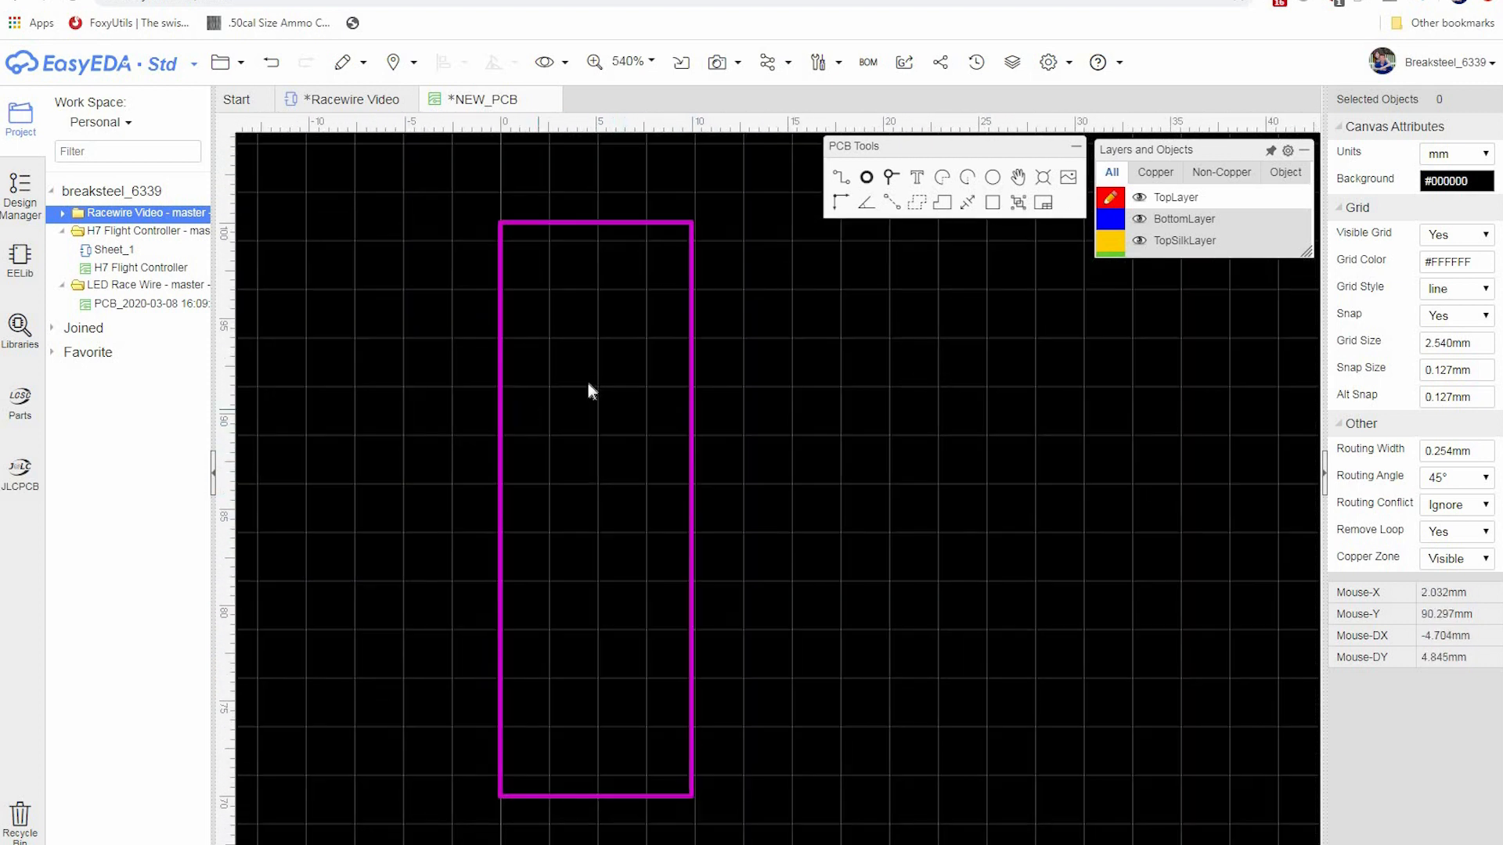
scroll(579, 403, up, 3)
scroll(579, 402, down, 3)
right_drag(579, 403, 670, 266)
scroll(617, 382, up, 2)
click(624, 62)
click(617, 66)
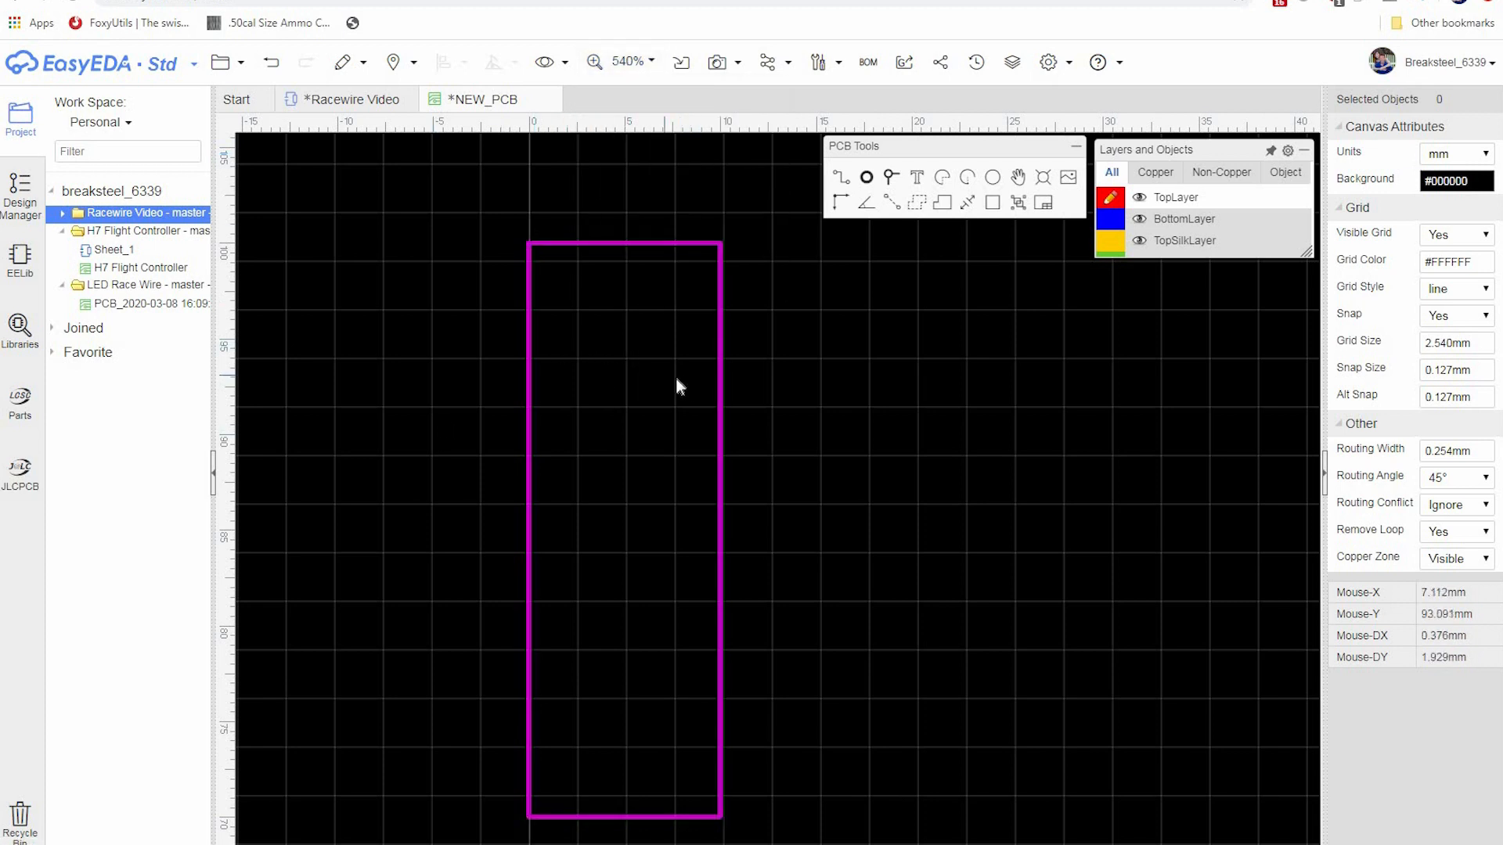
right_drag(674, 453, 670, 429)
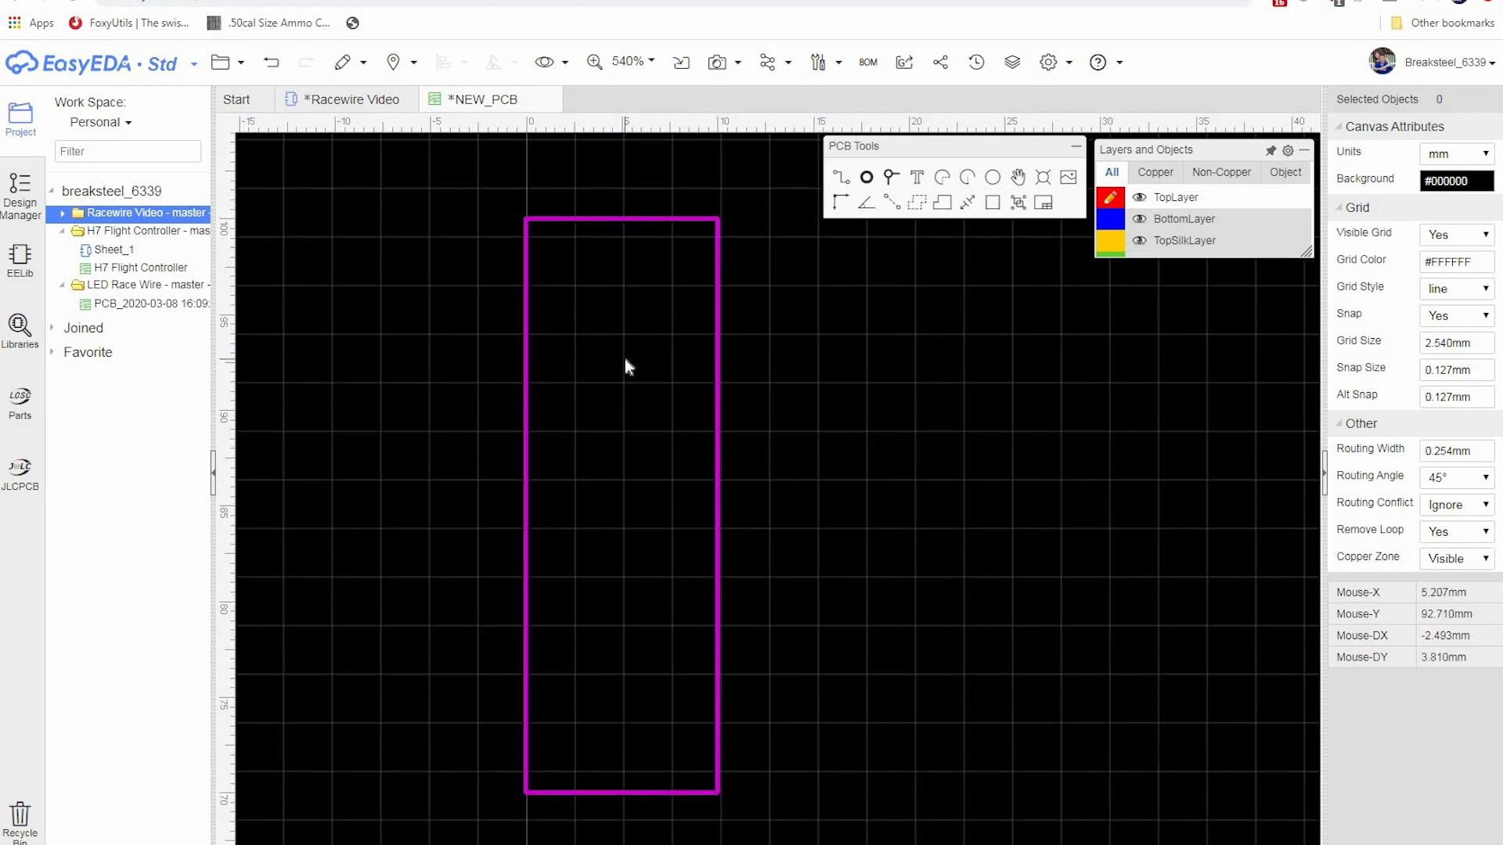
- Filter the layers to copper, make BottomLayer the active drawing layer and activate the Rectangle tool
mouse_move(1153, 156)
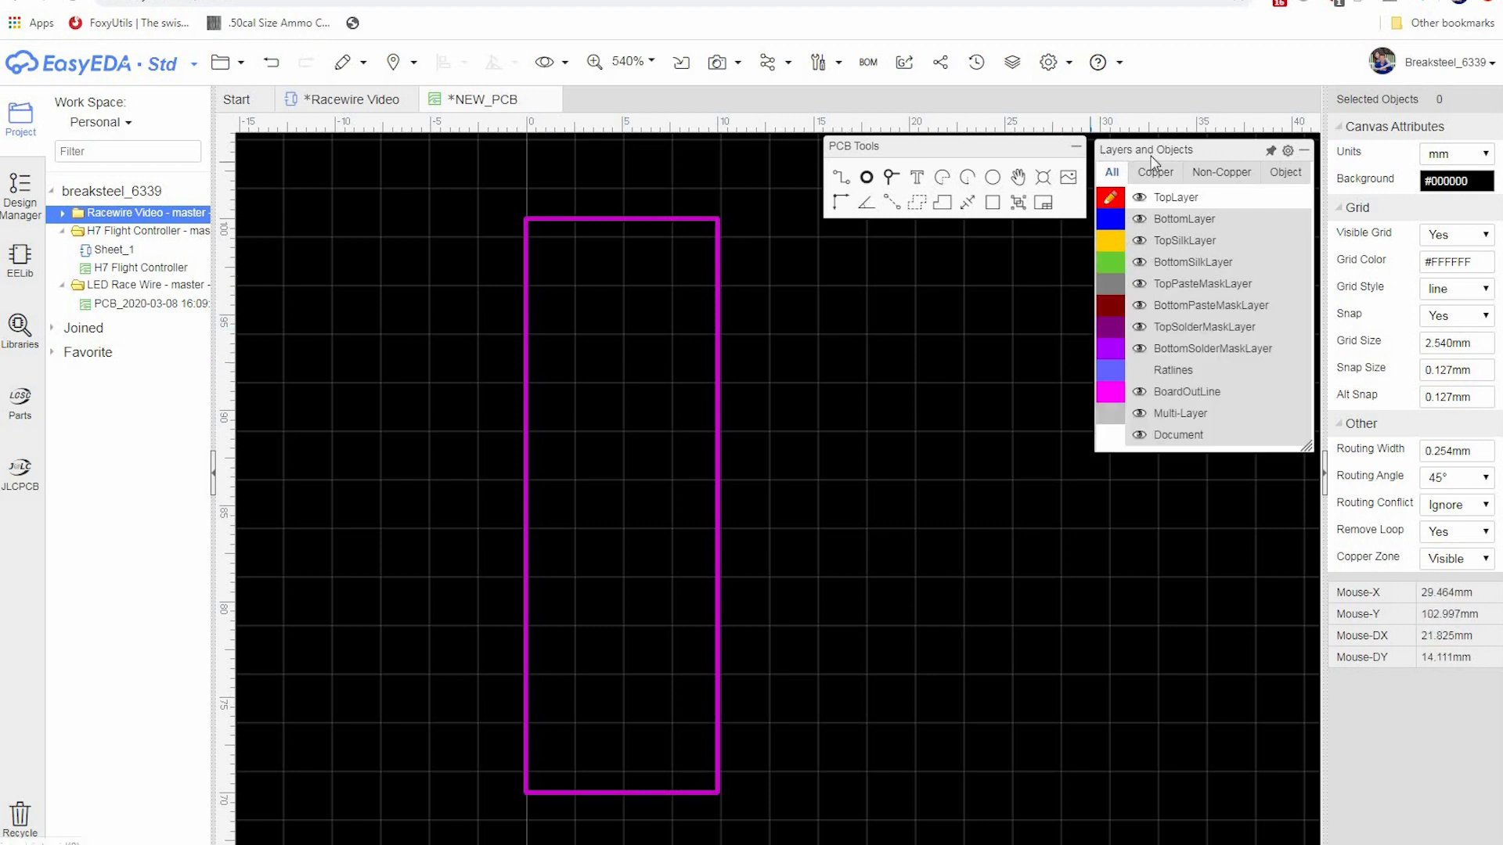
click(1164, 175)
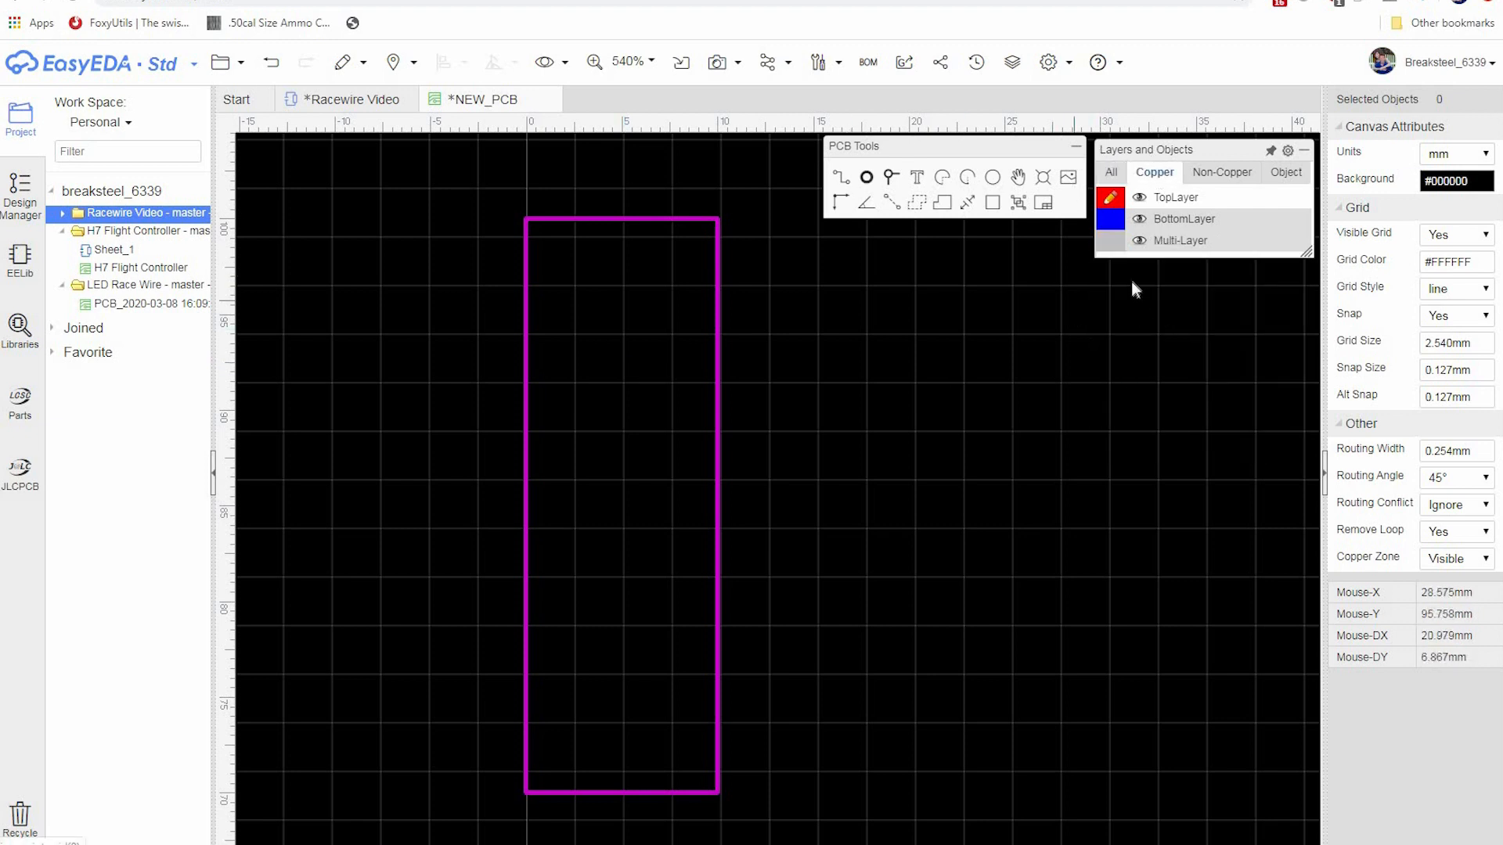
click(1103, 224)
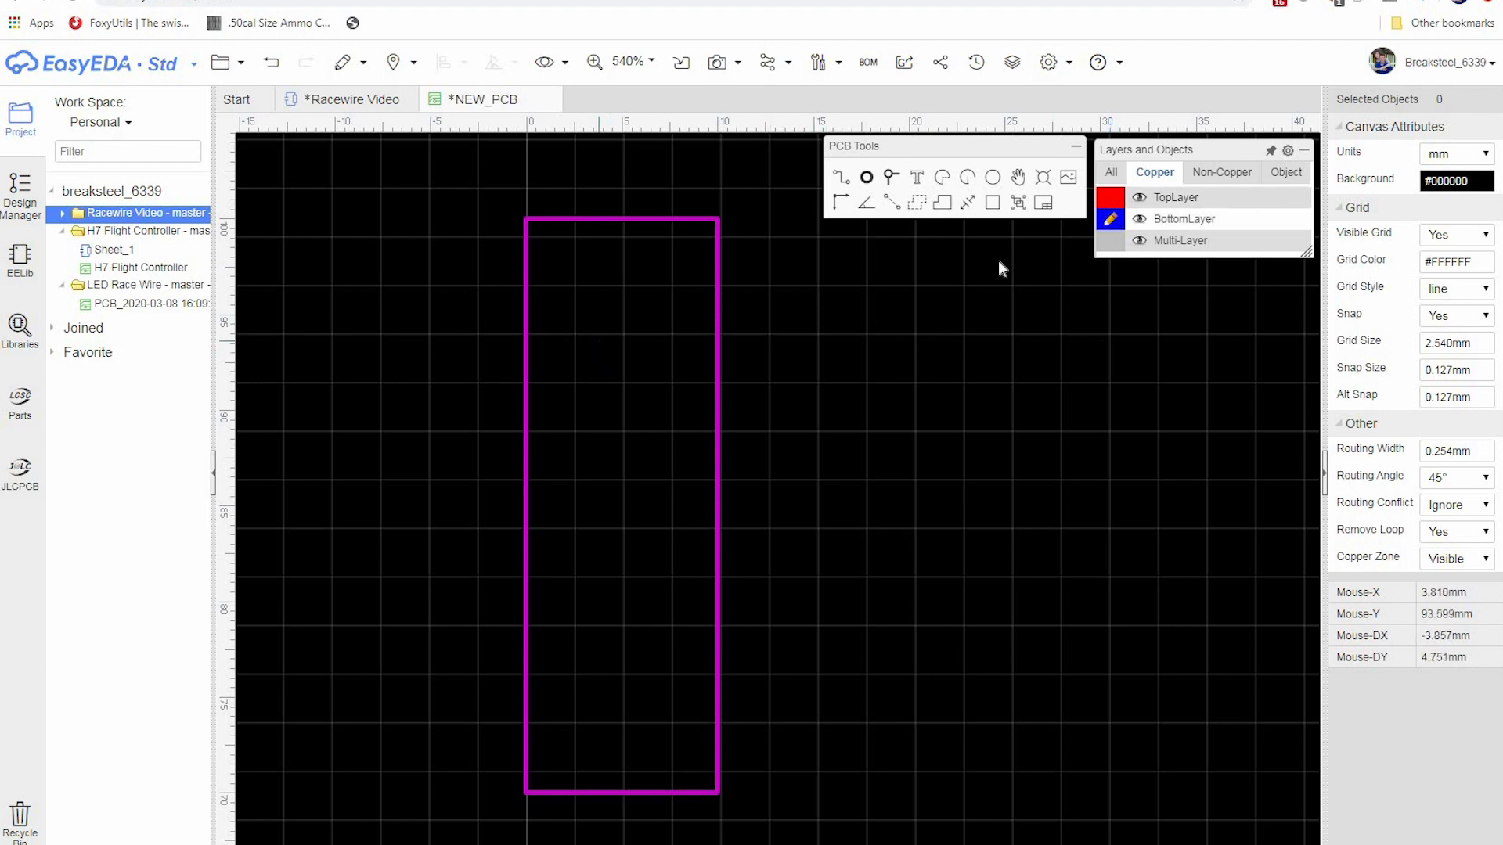
click(992, 204)
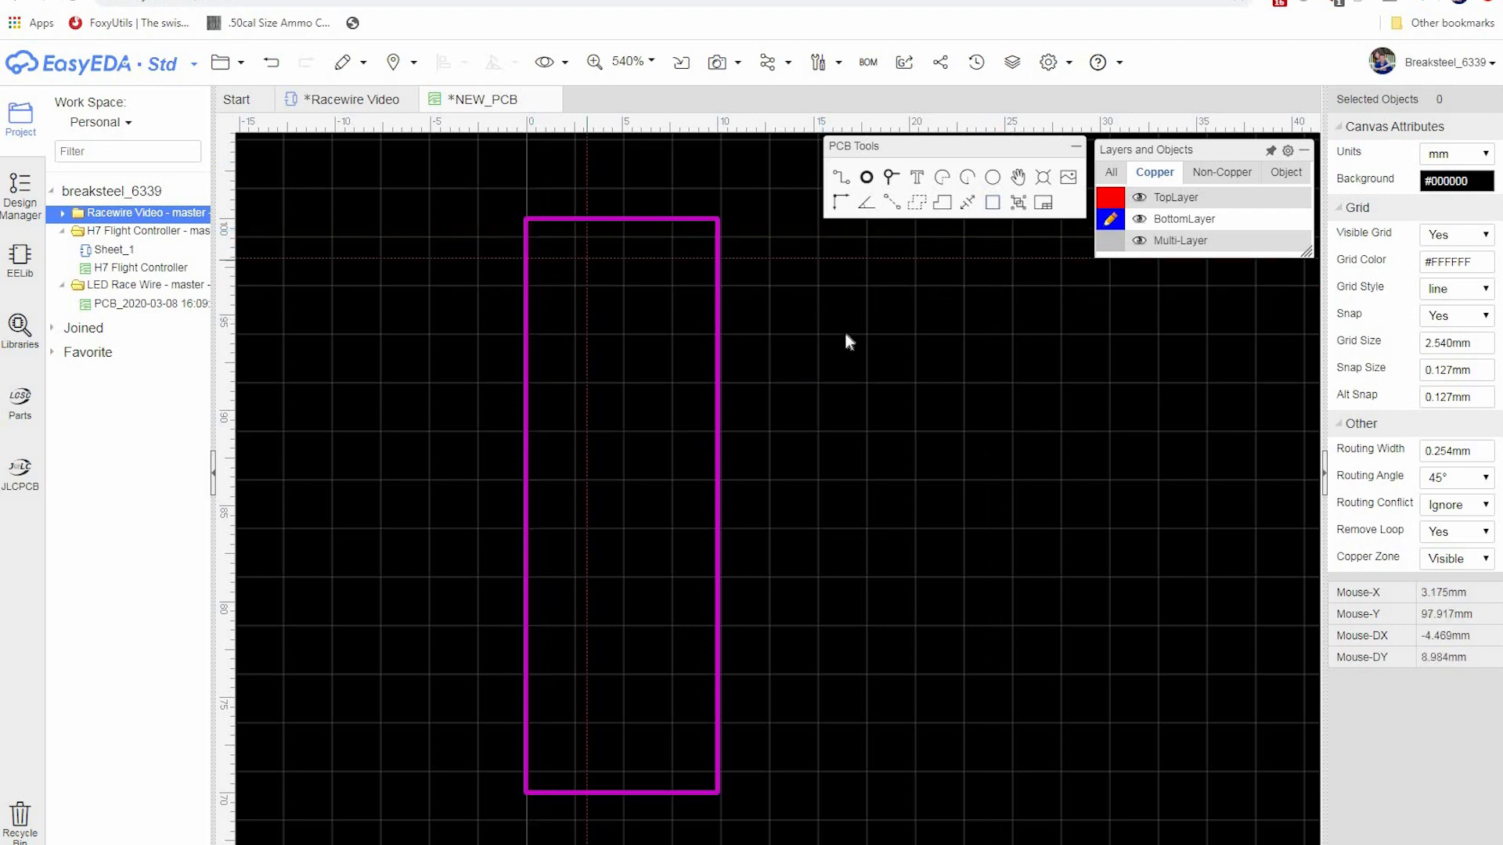
click(763, 298)
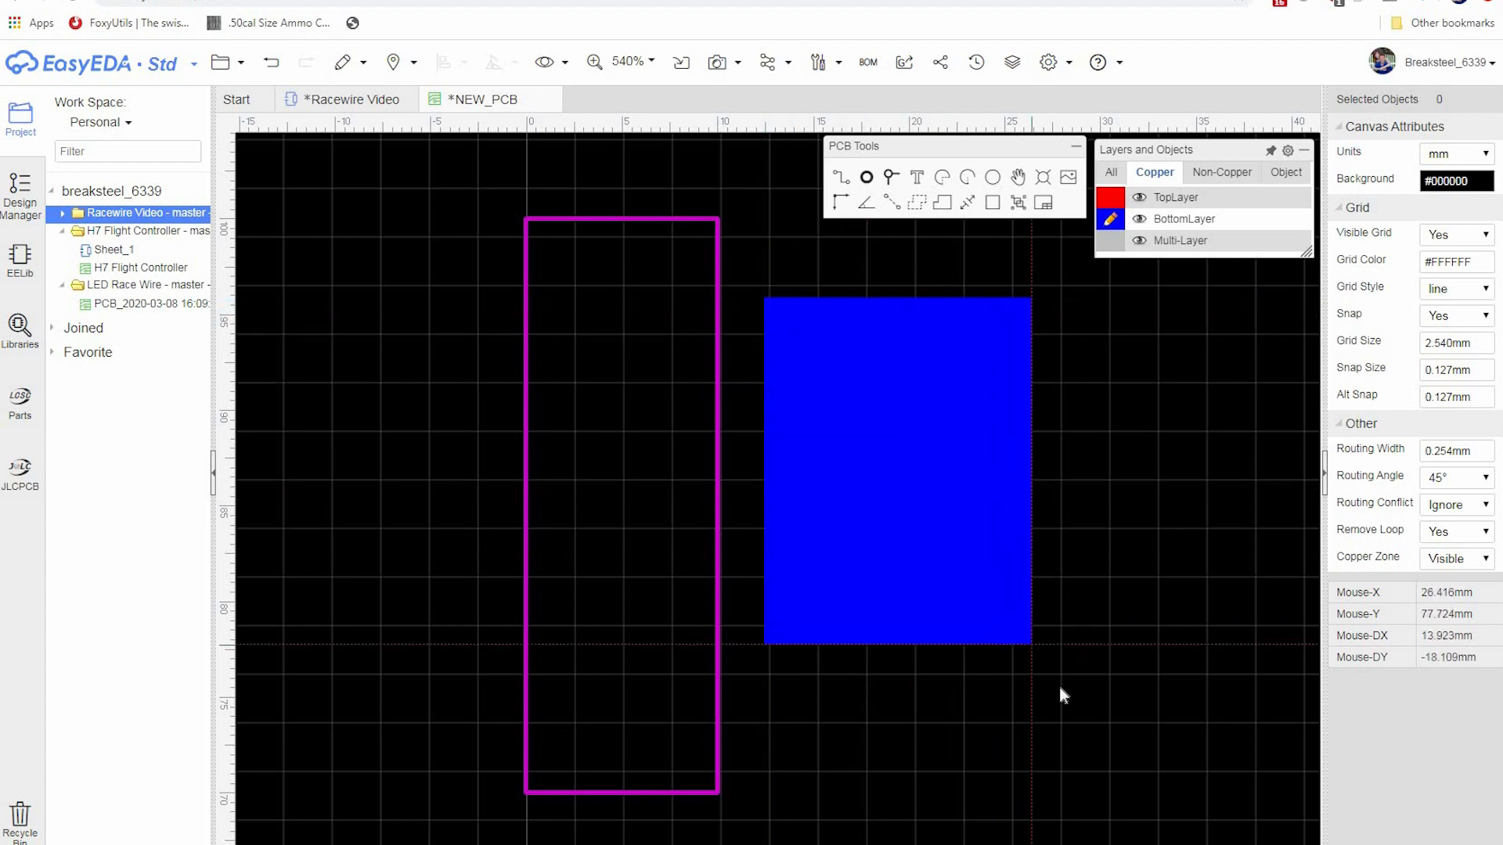
click(1038, 770)
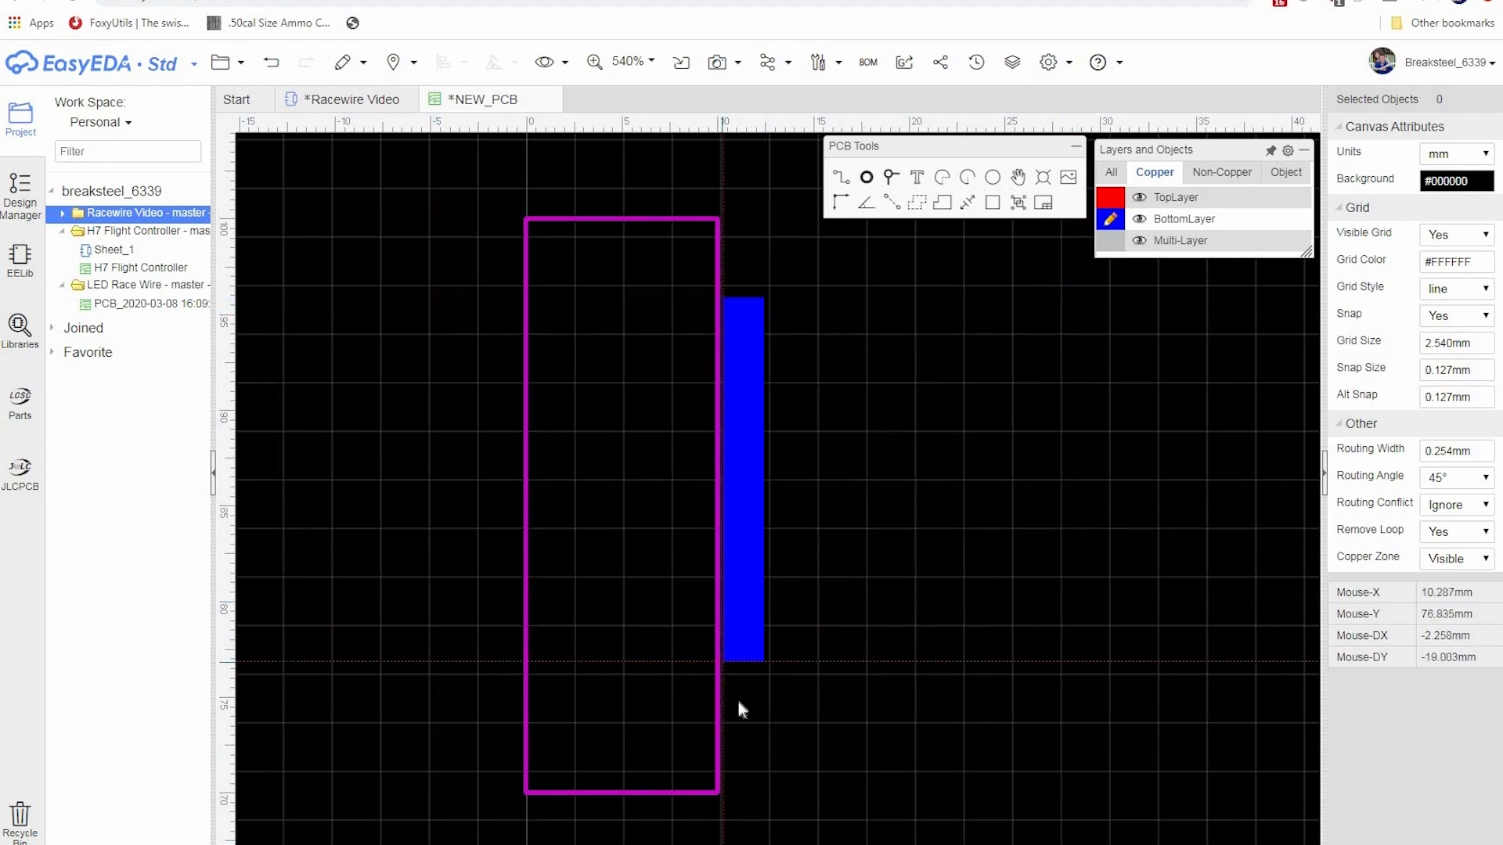
click(998, 755)
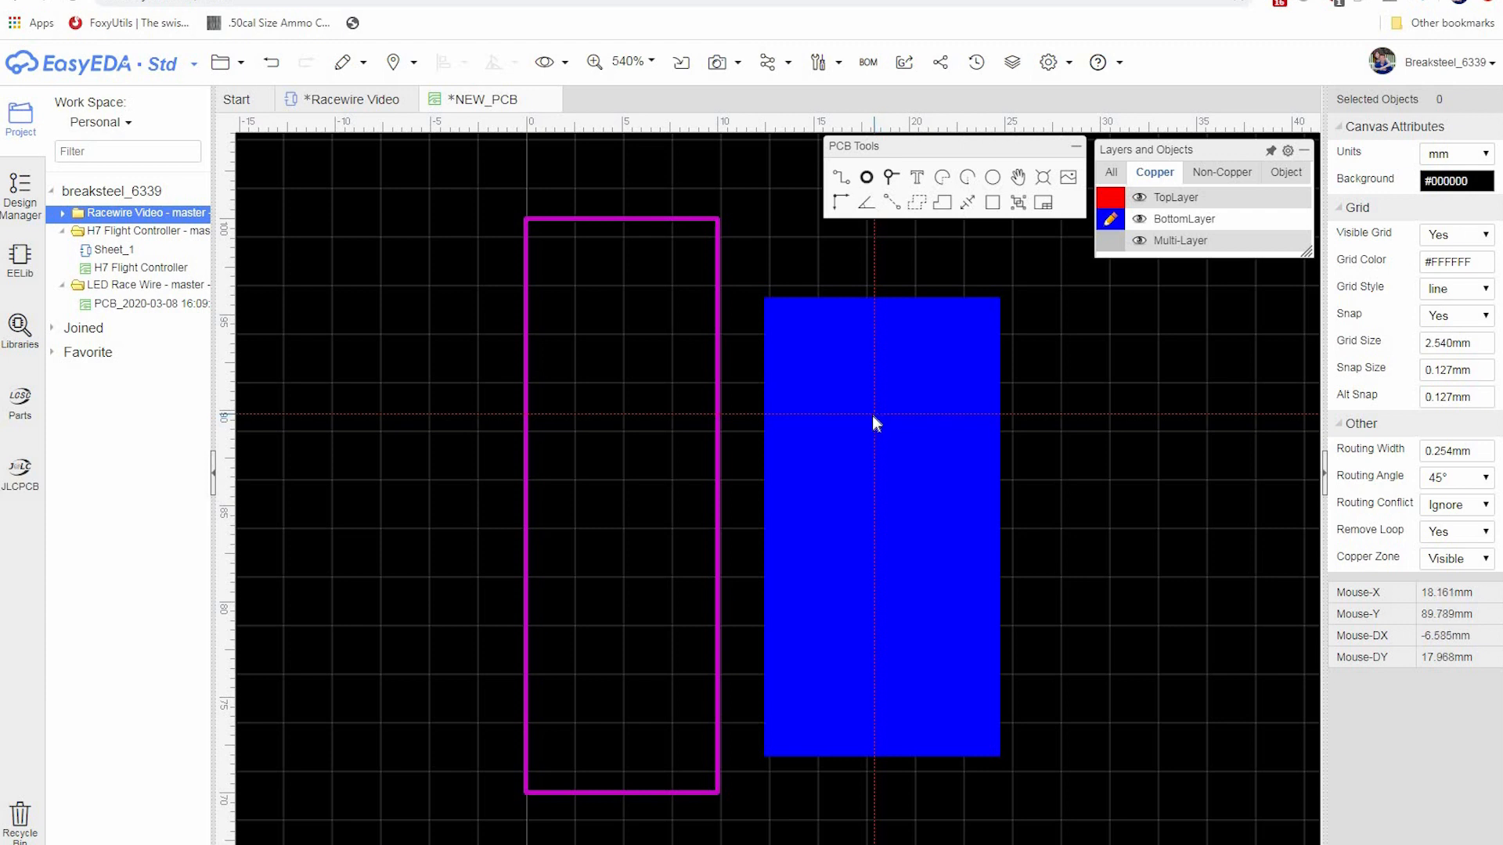
key(ctrl+z)
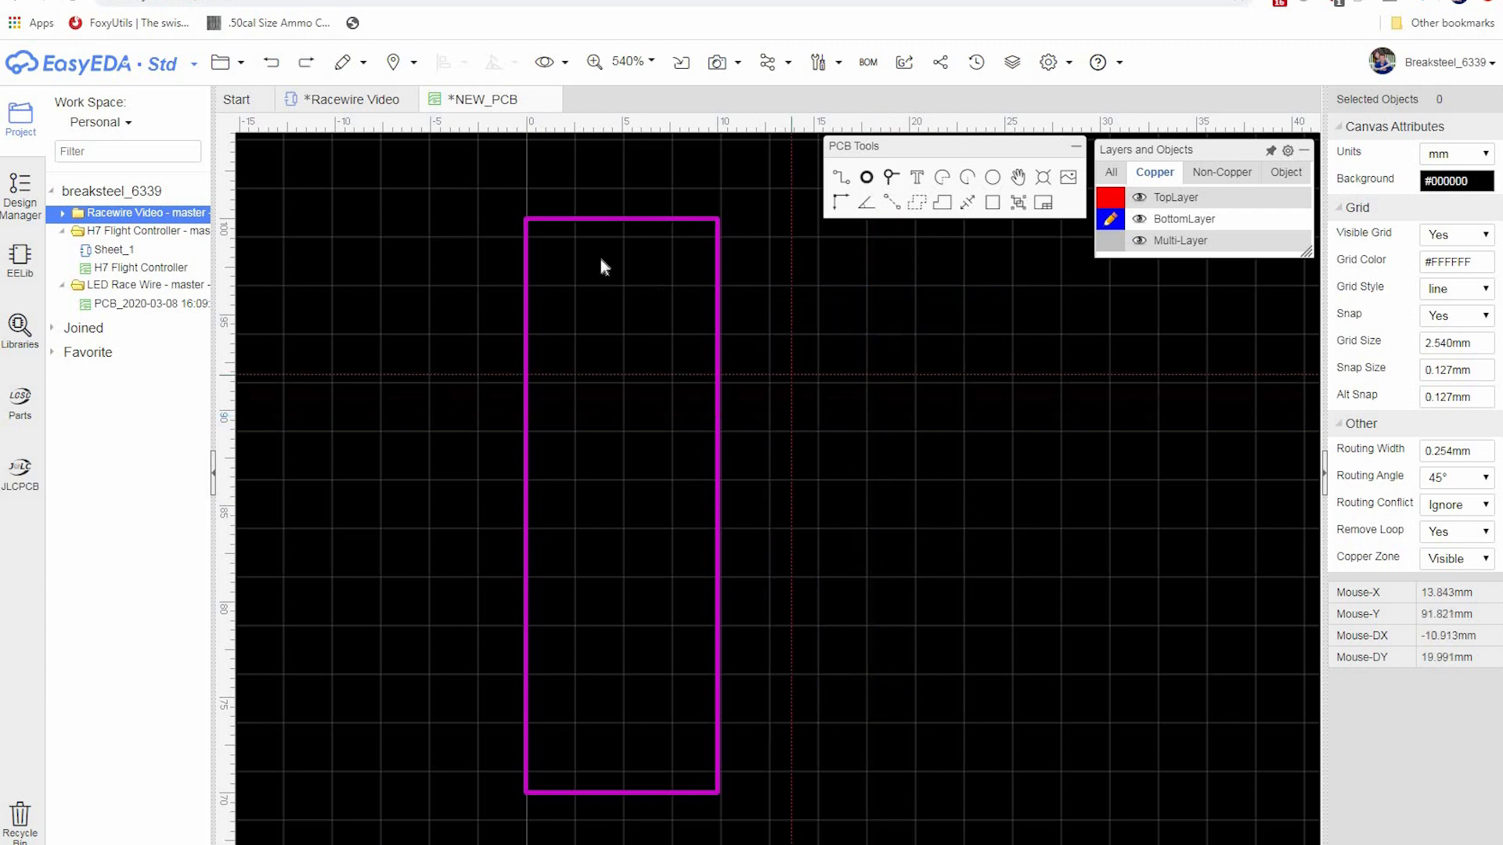
- Draw a filled BottomLayer rectangle just inside the board's left edge and set its width to 2.75 mm and height to 2.9 mm
click(536, 232)
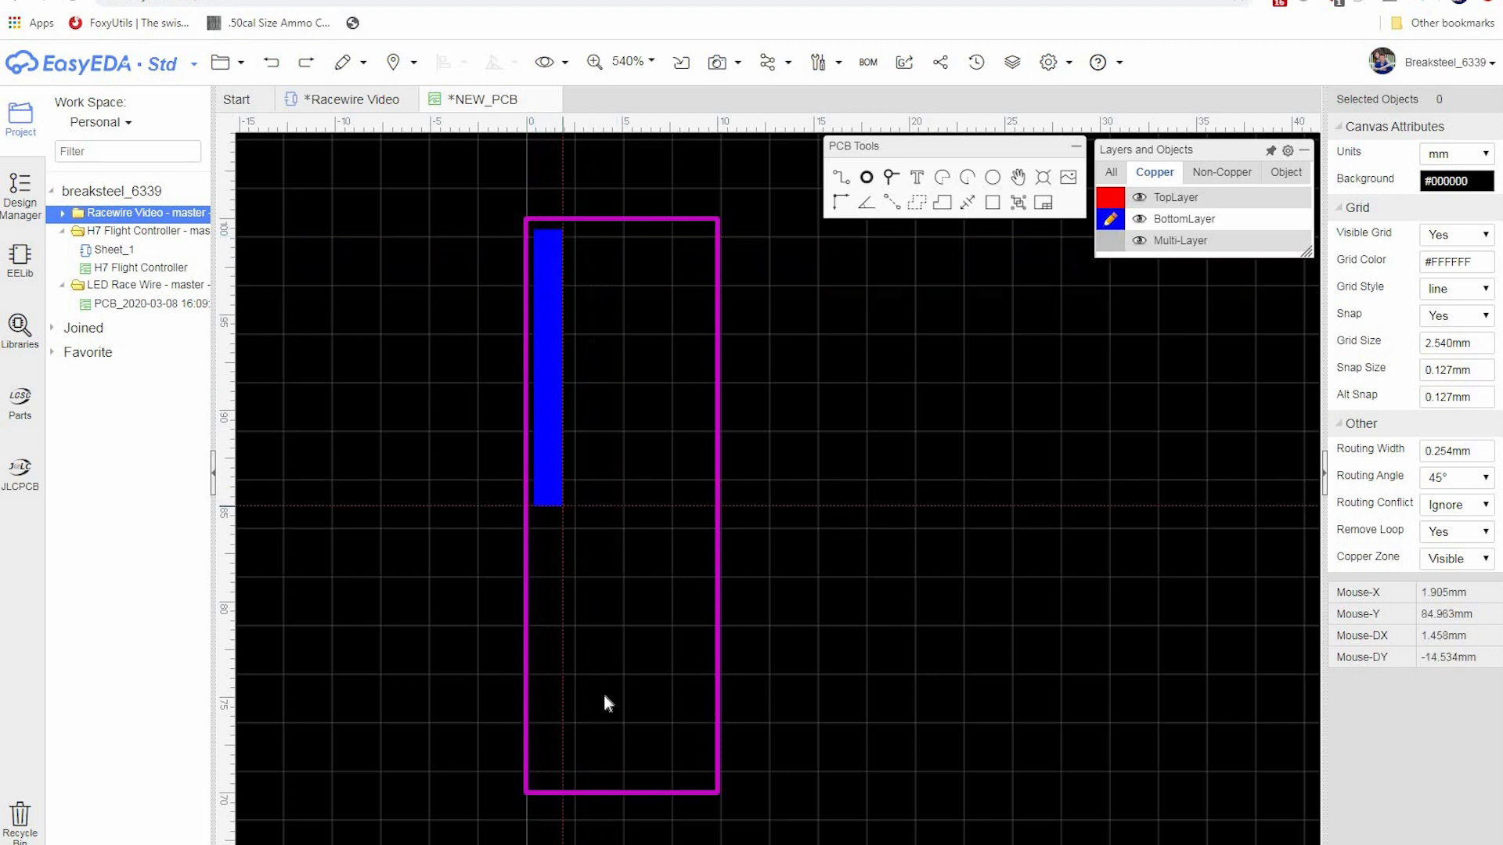
click(587, 777)
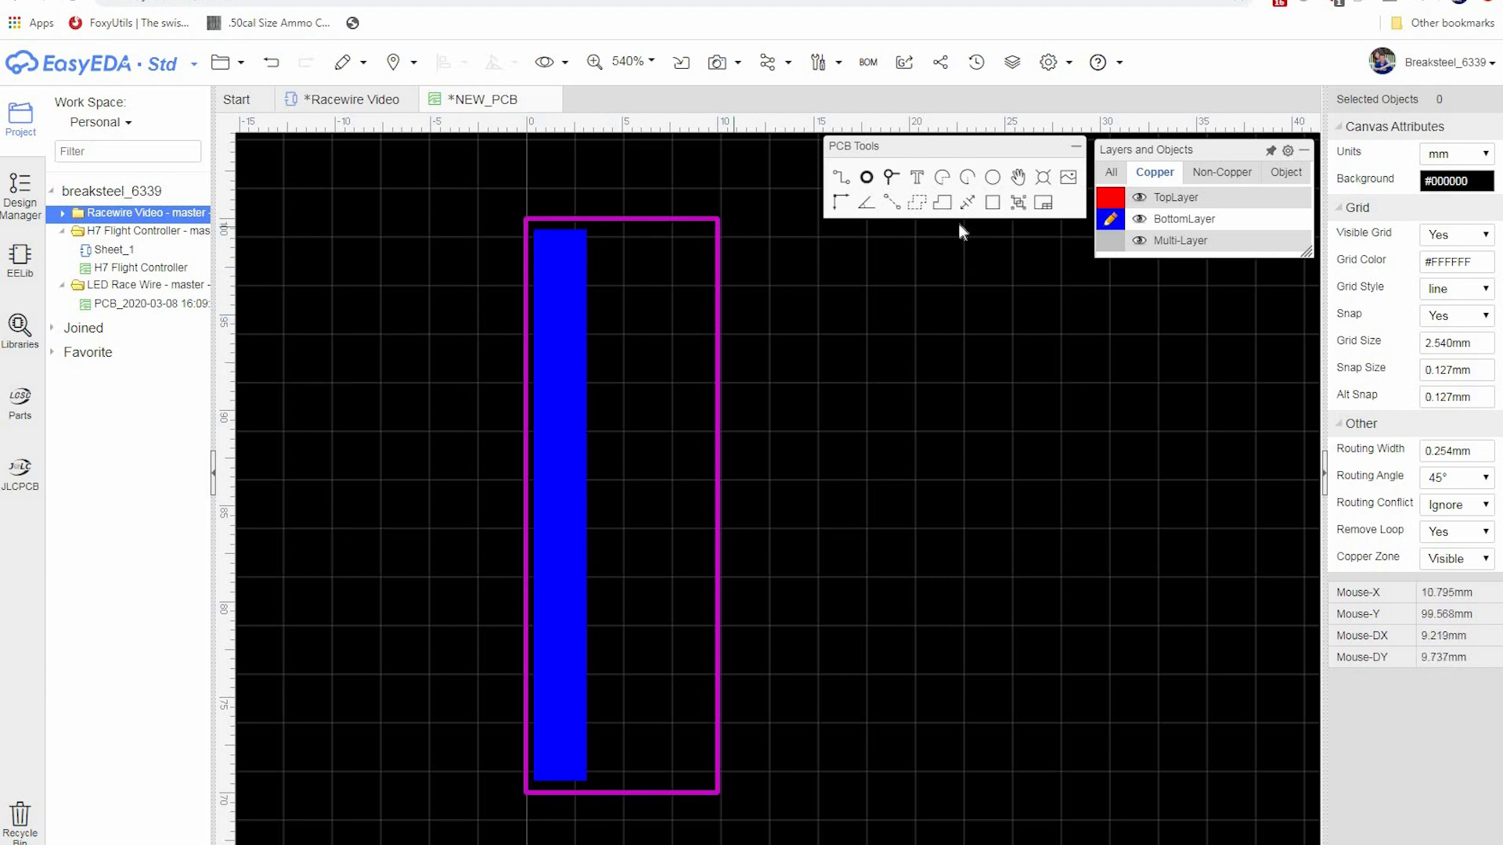
right_click(579, 279)
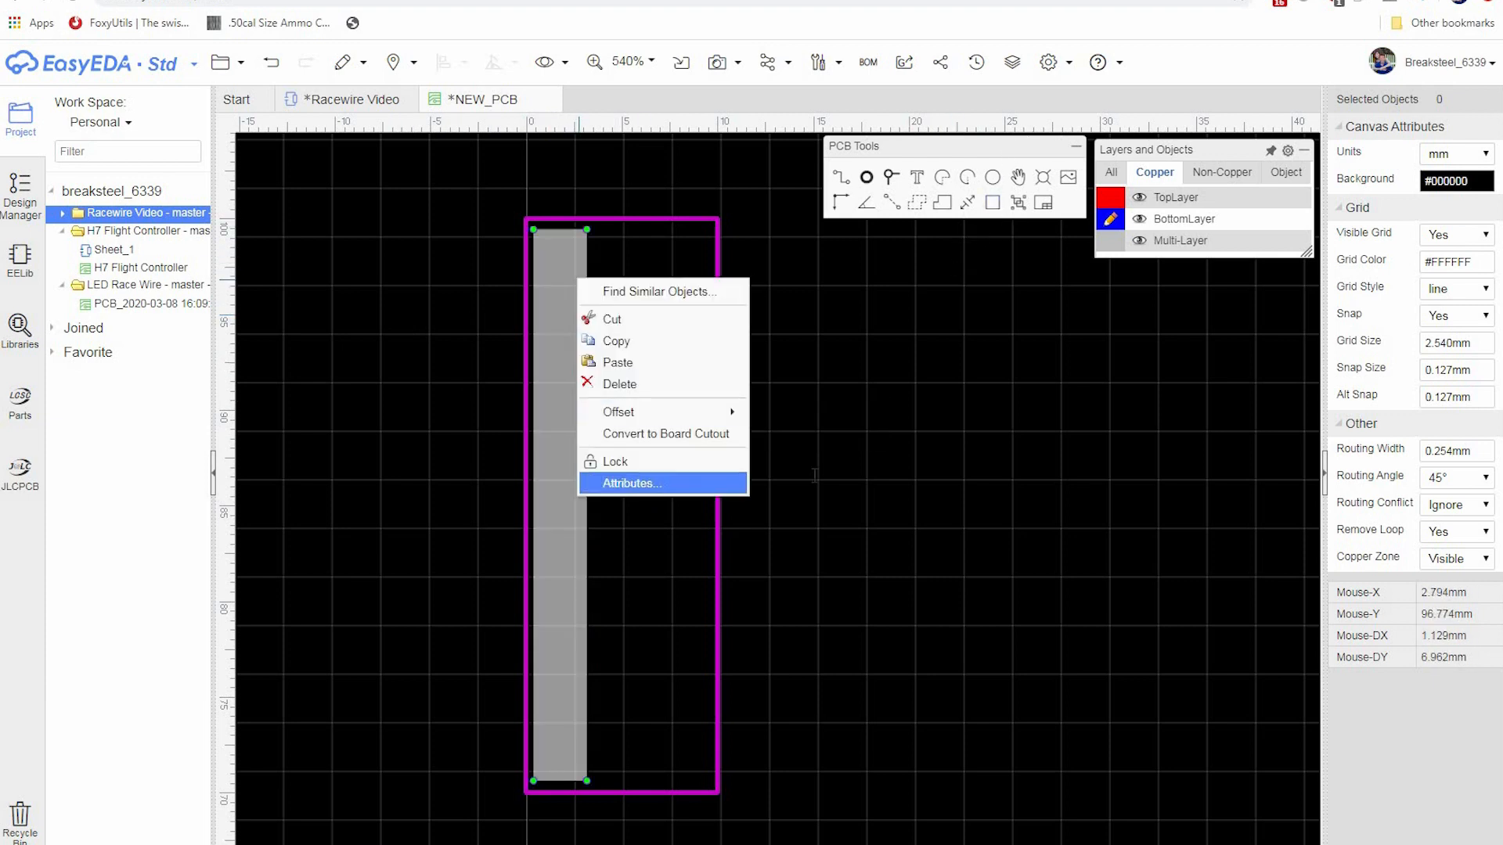
click(648, 483)
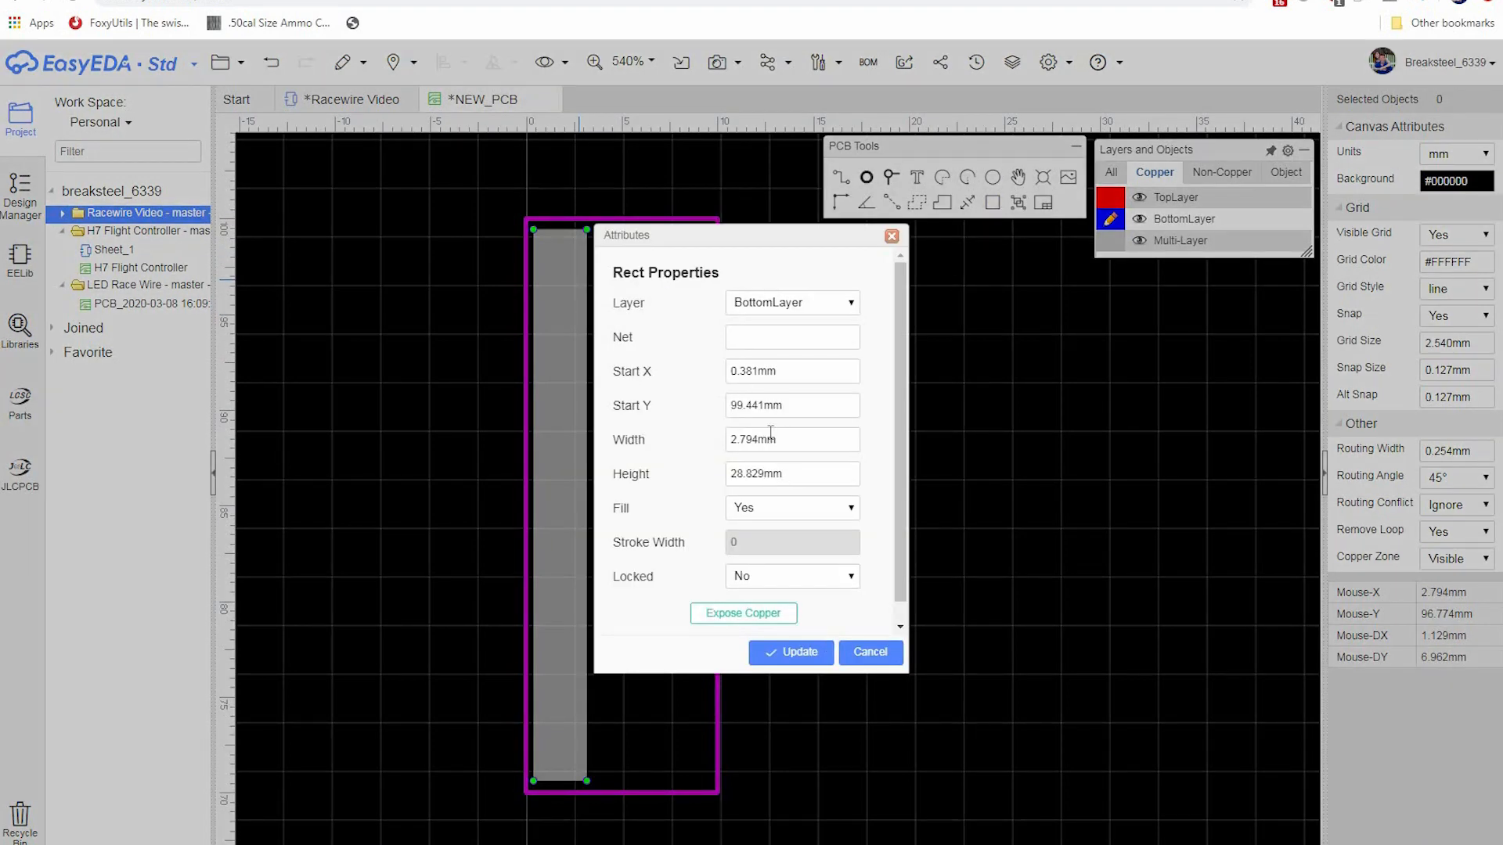
click(839, 448)
text(2.75)
click(787, 468)
text(2)
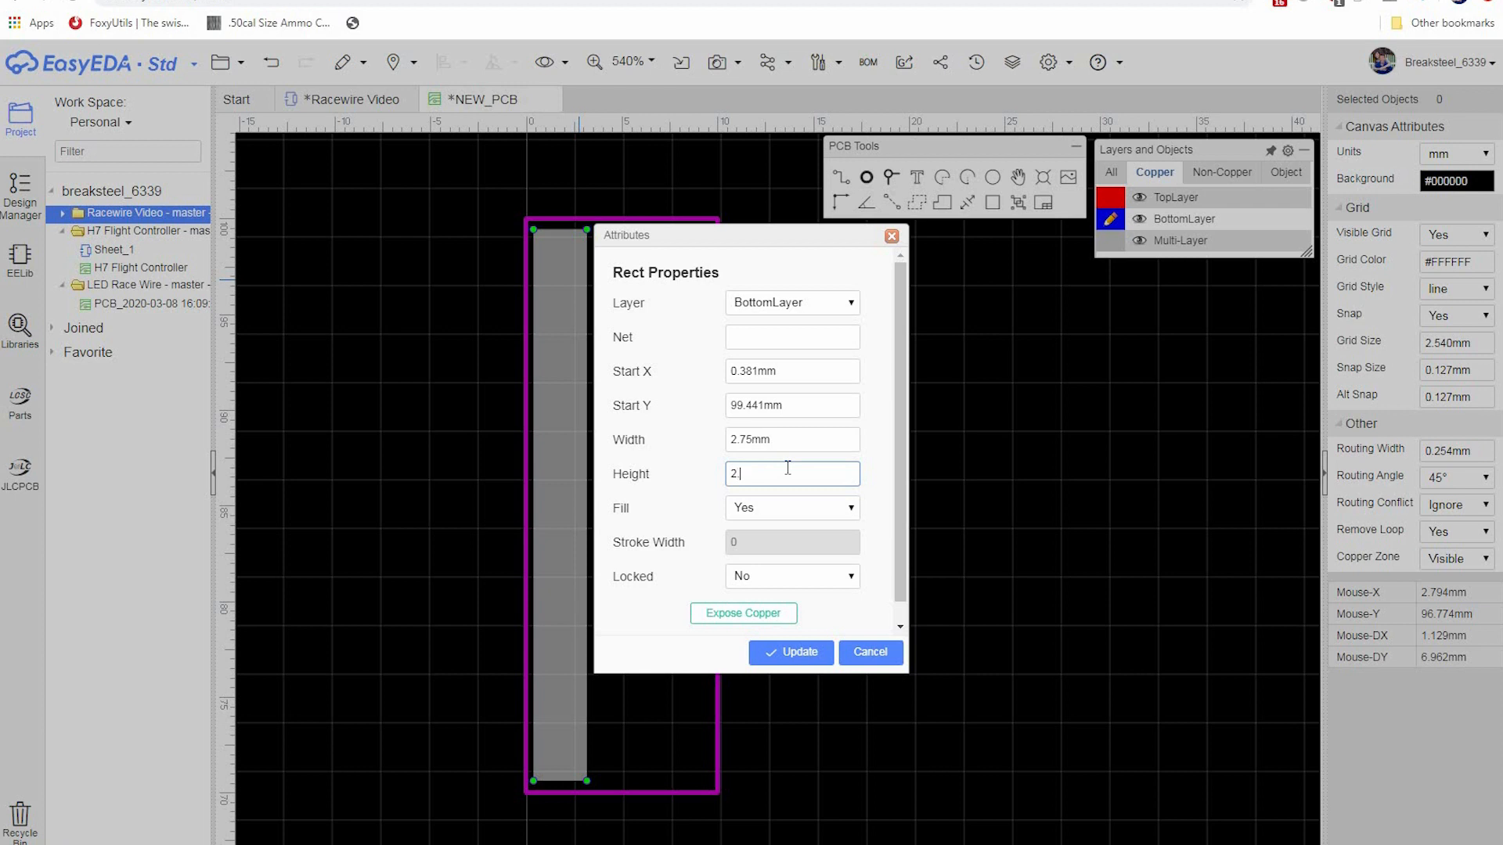
click(805, 657)
click(800, 652)
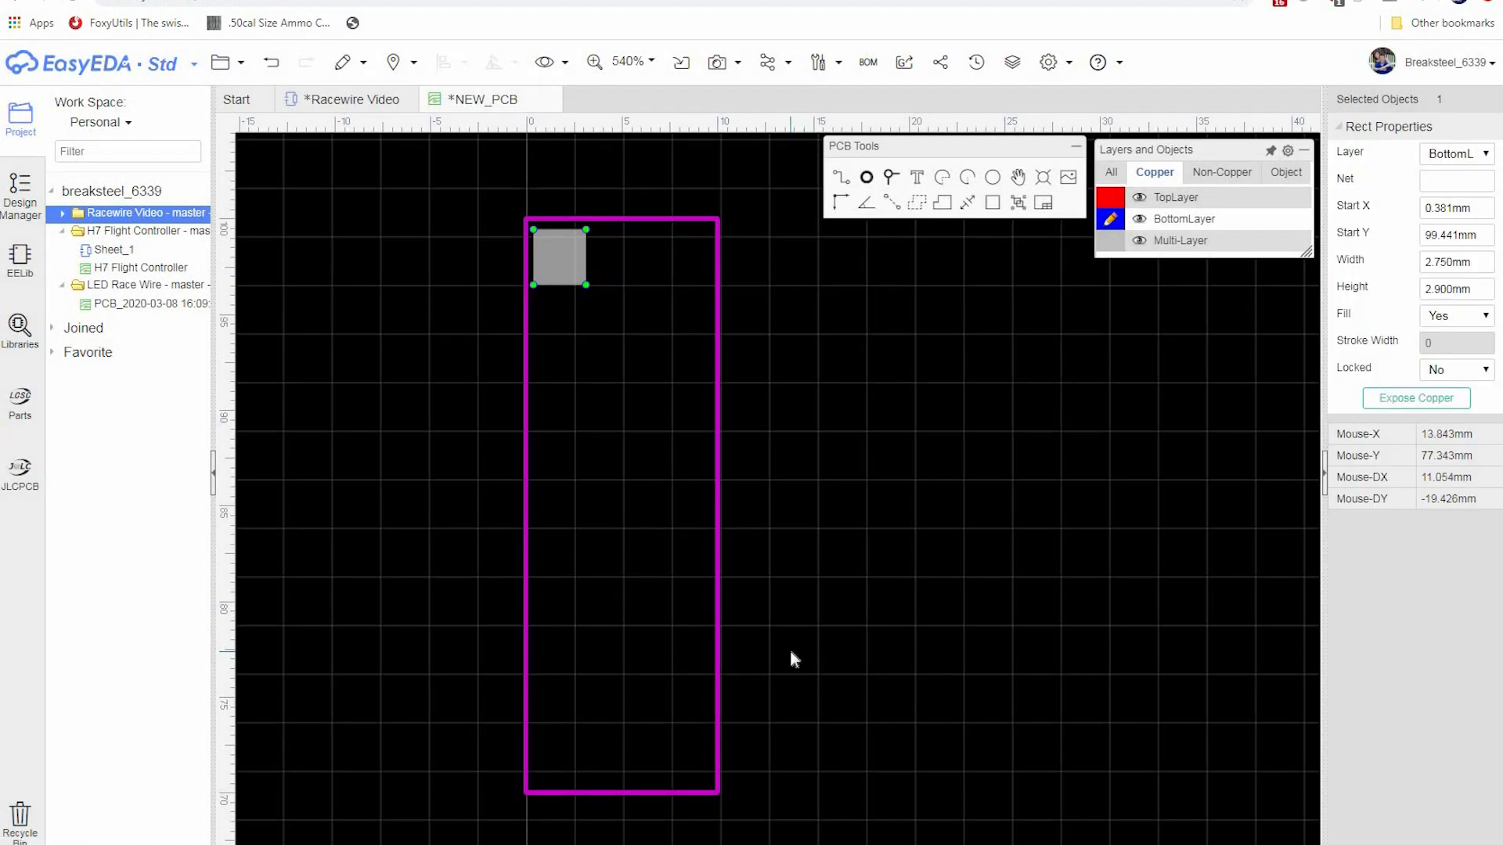
- Set the copper rectangle's height to 29 mm and nudge it slightly upward inside the board outline
right_click(557, 252)
click(665, 454)
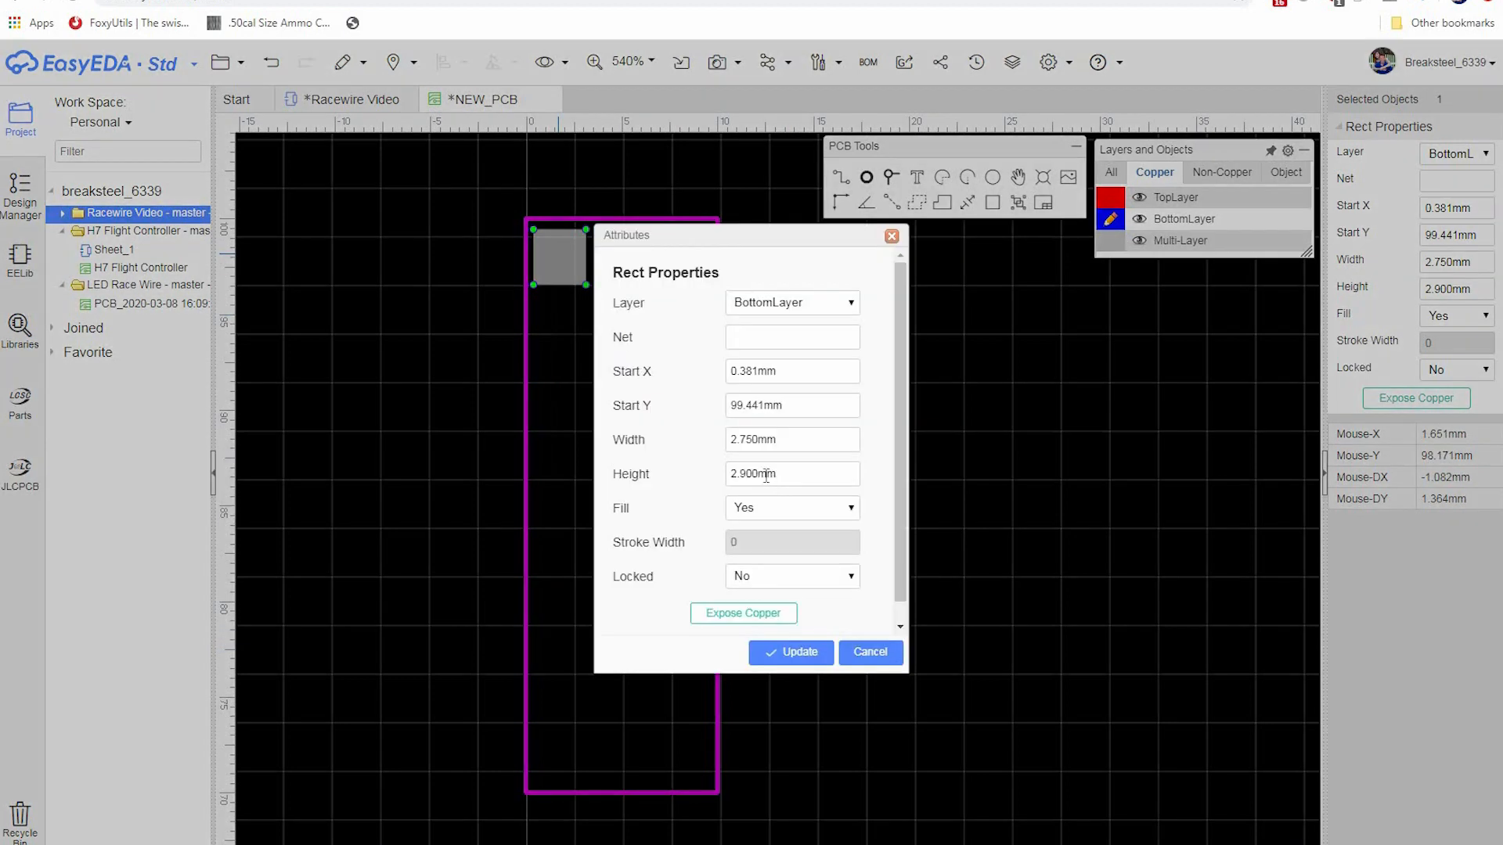
click(857, 474)
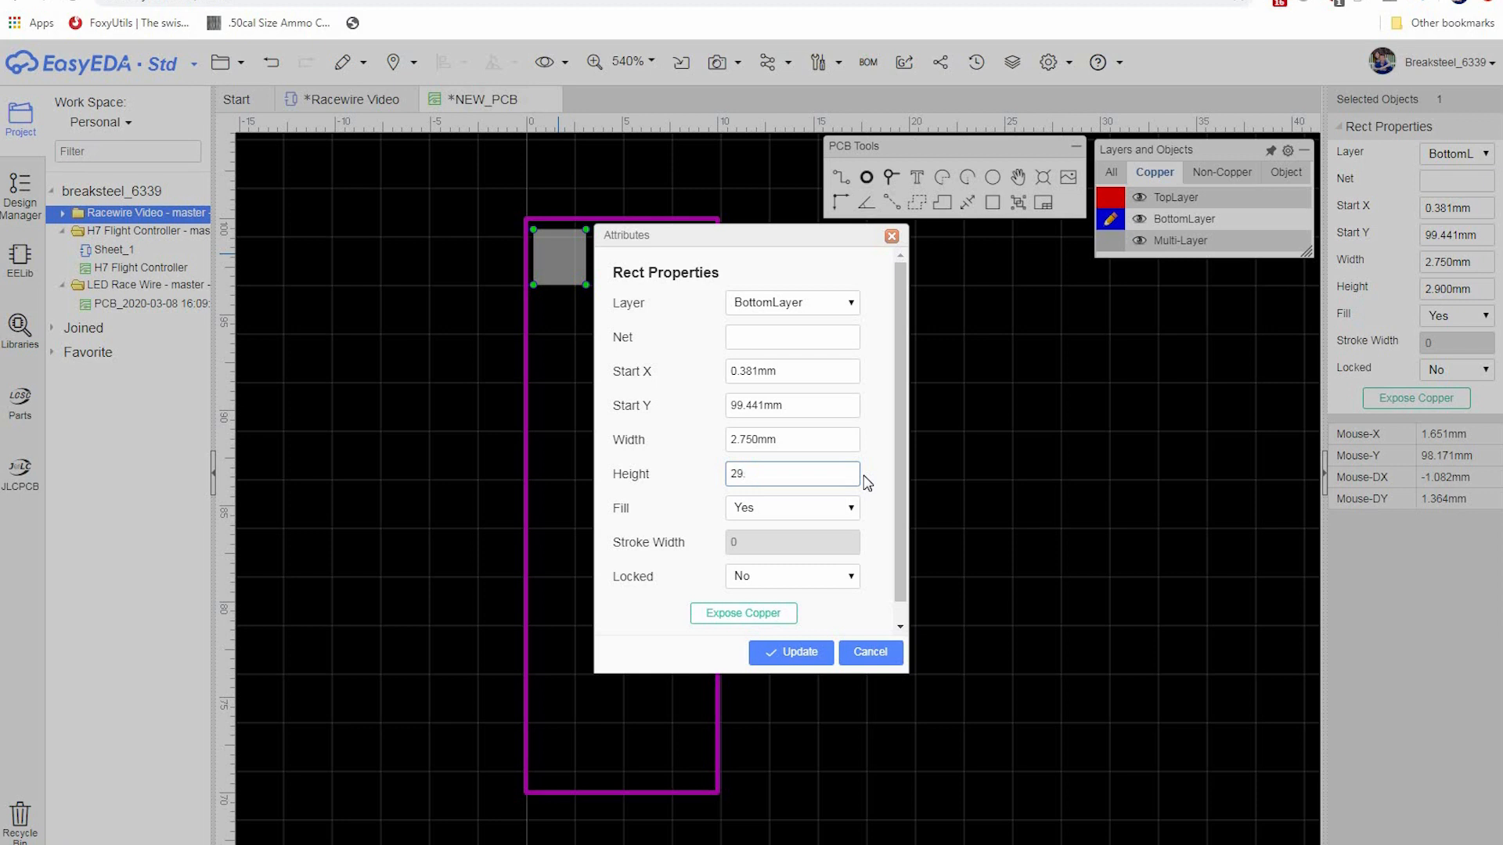
click(774, 653)
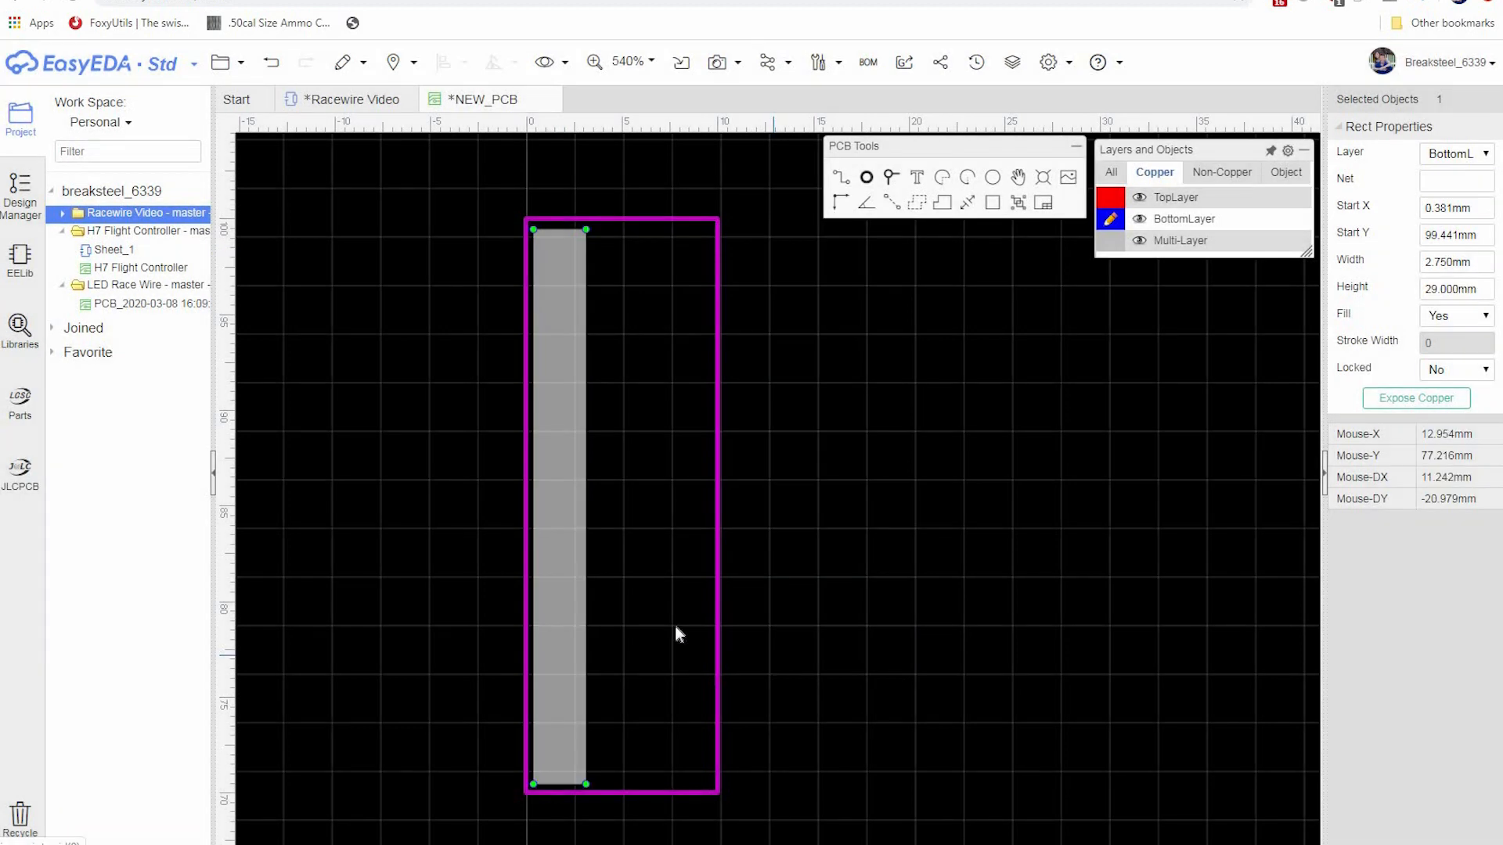
drag(581, 379, 571, 383)
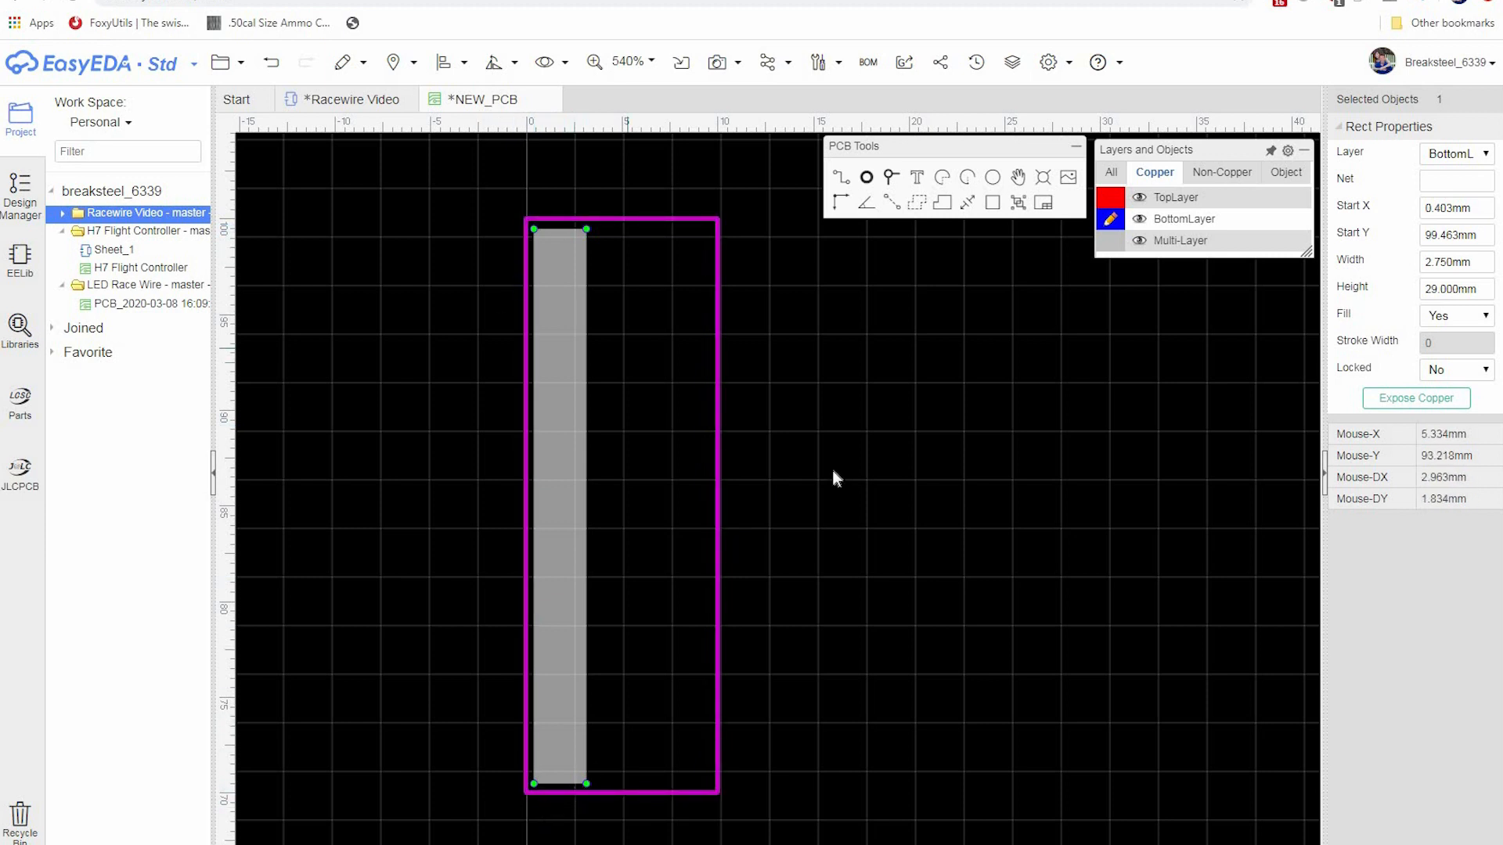
key(Up)
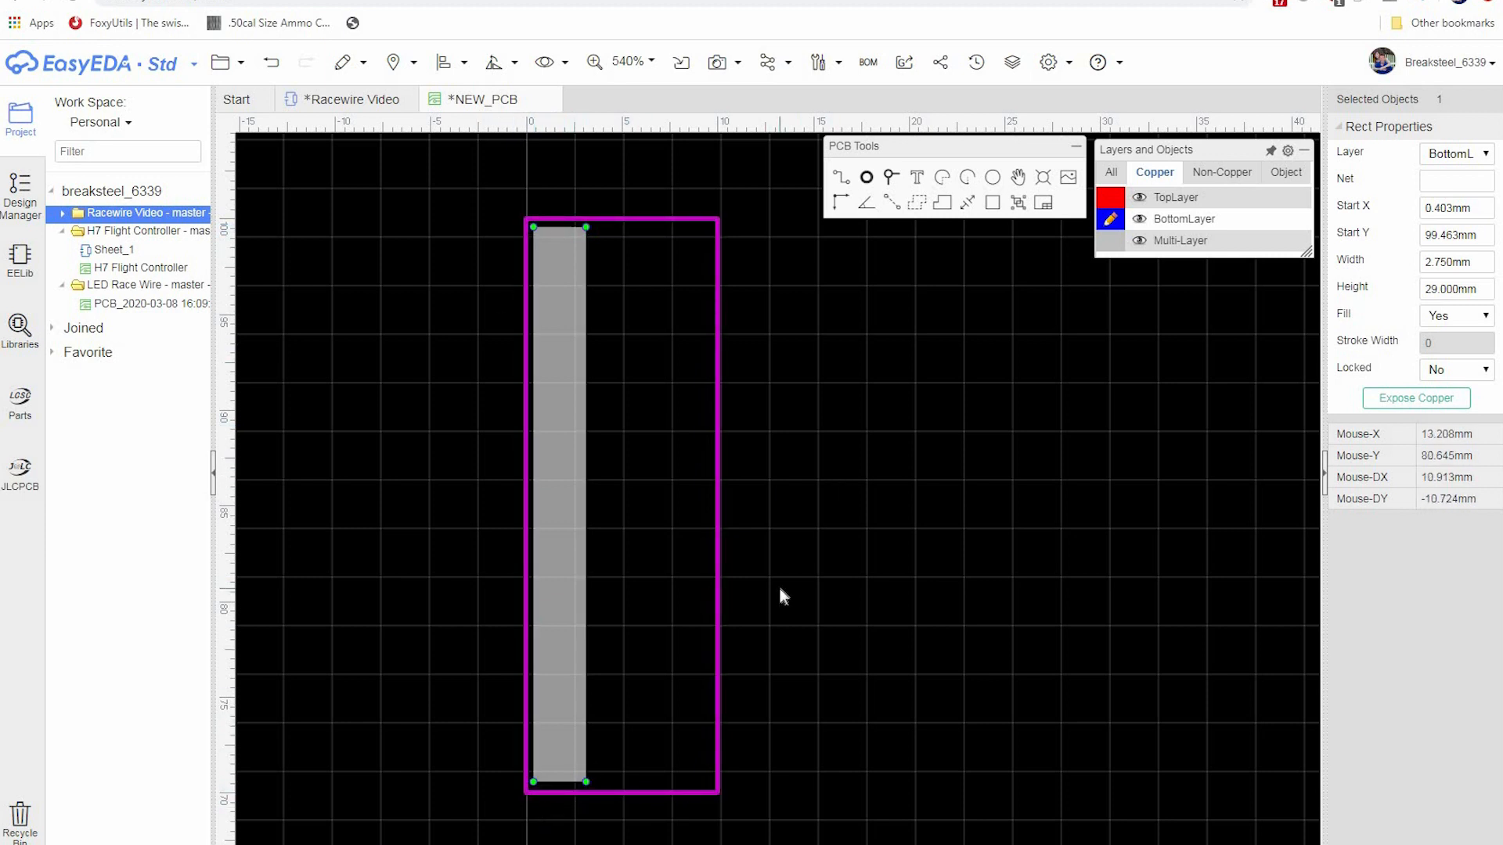
- Copy the 29 mm BottomLayer copper strip and paste the duplicate in the middle of the board, starting at about X 3.56 mm, Y 99.44 mm
key(Down)
key(Down)
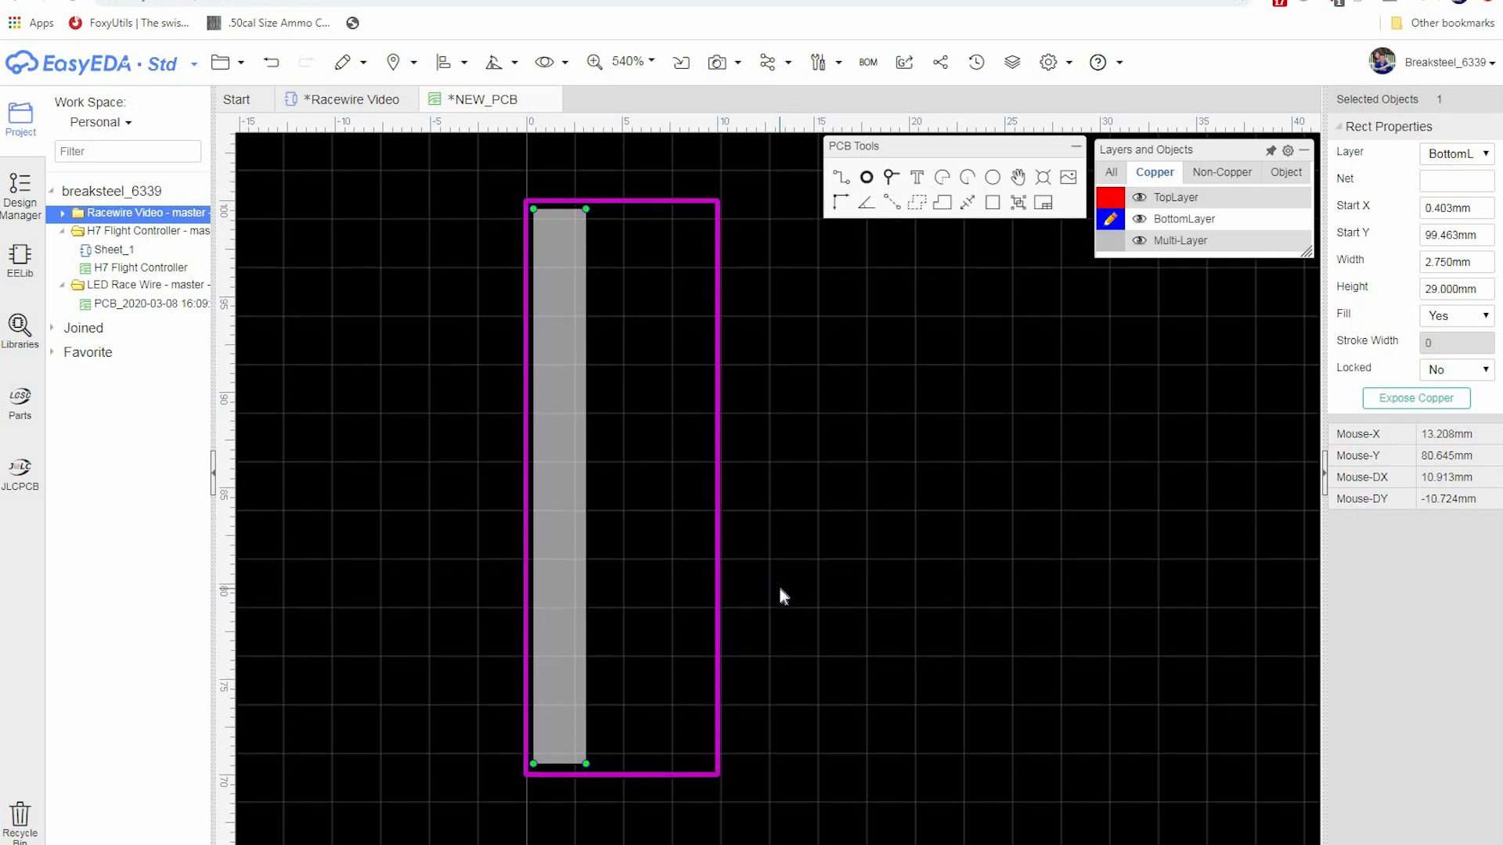
click(848, 516)
right_drag(805, 406, 837, 439)
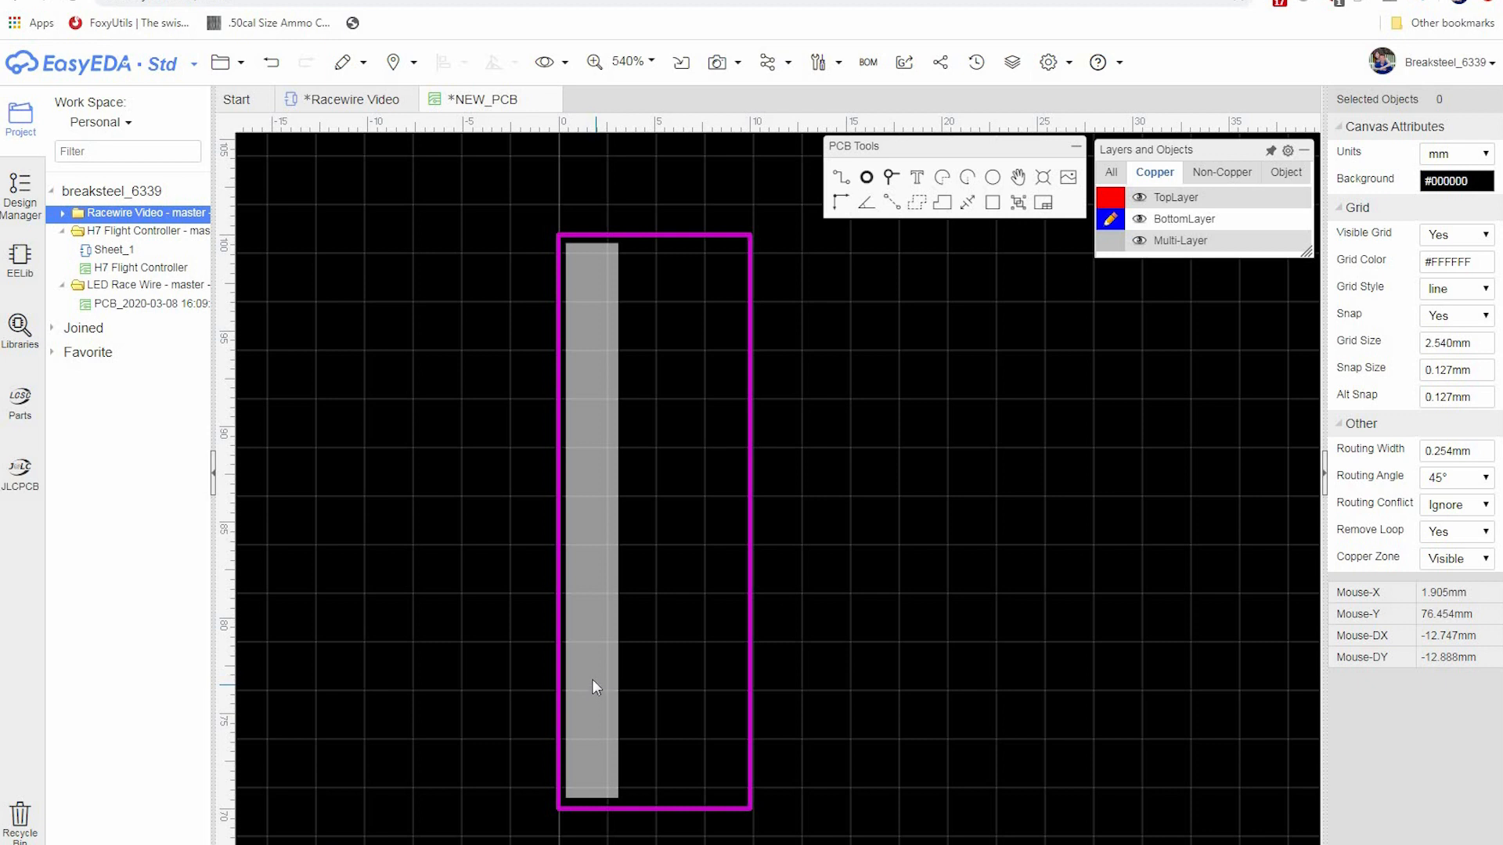
right_drag(882, 391, 886, 684)
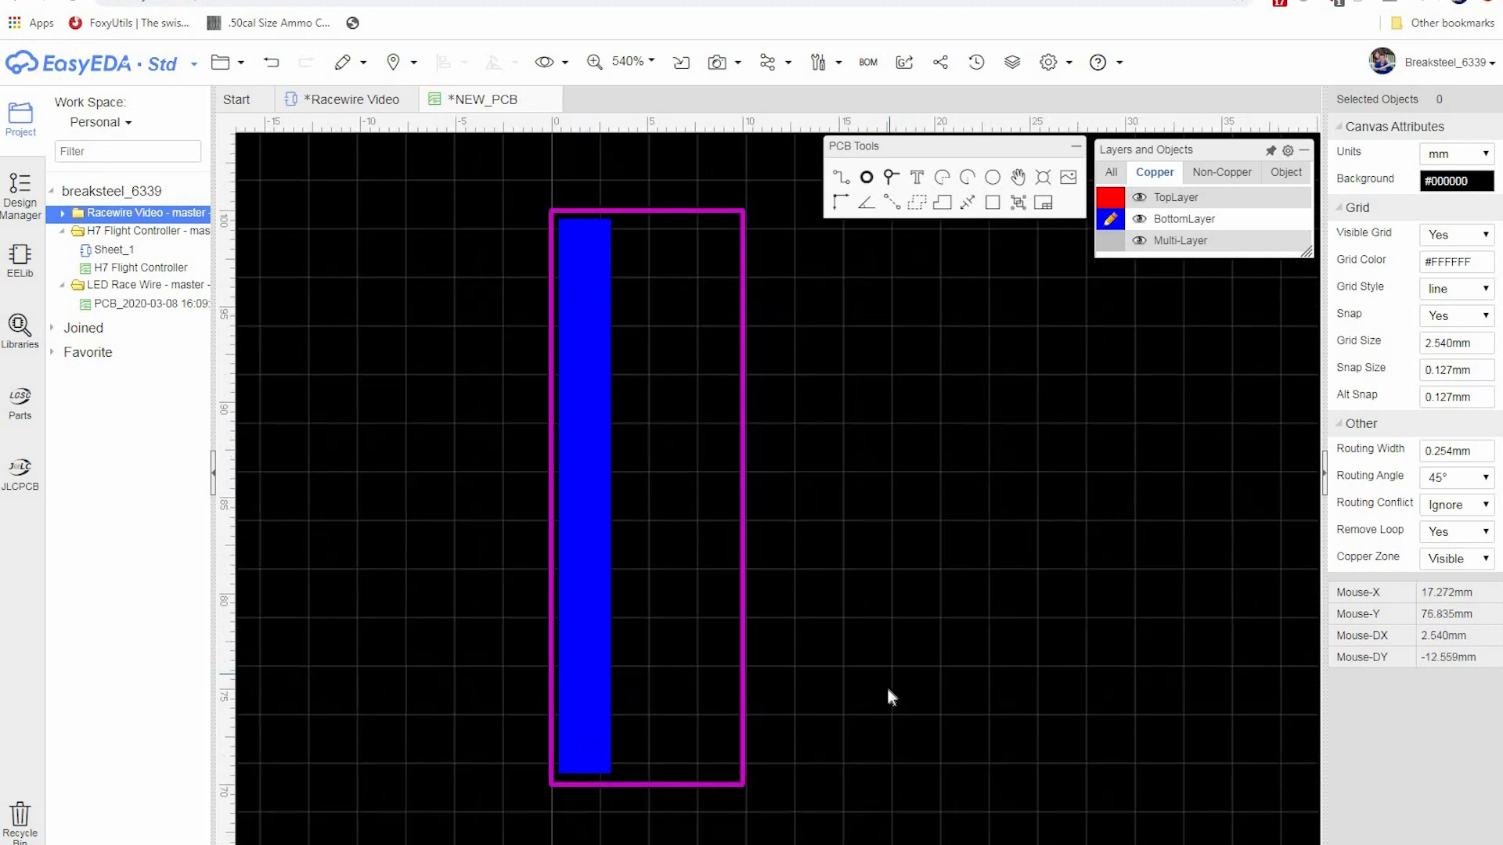
right_click(576, 344)
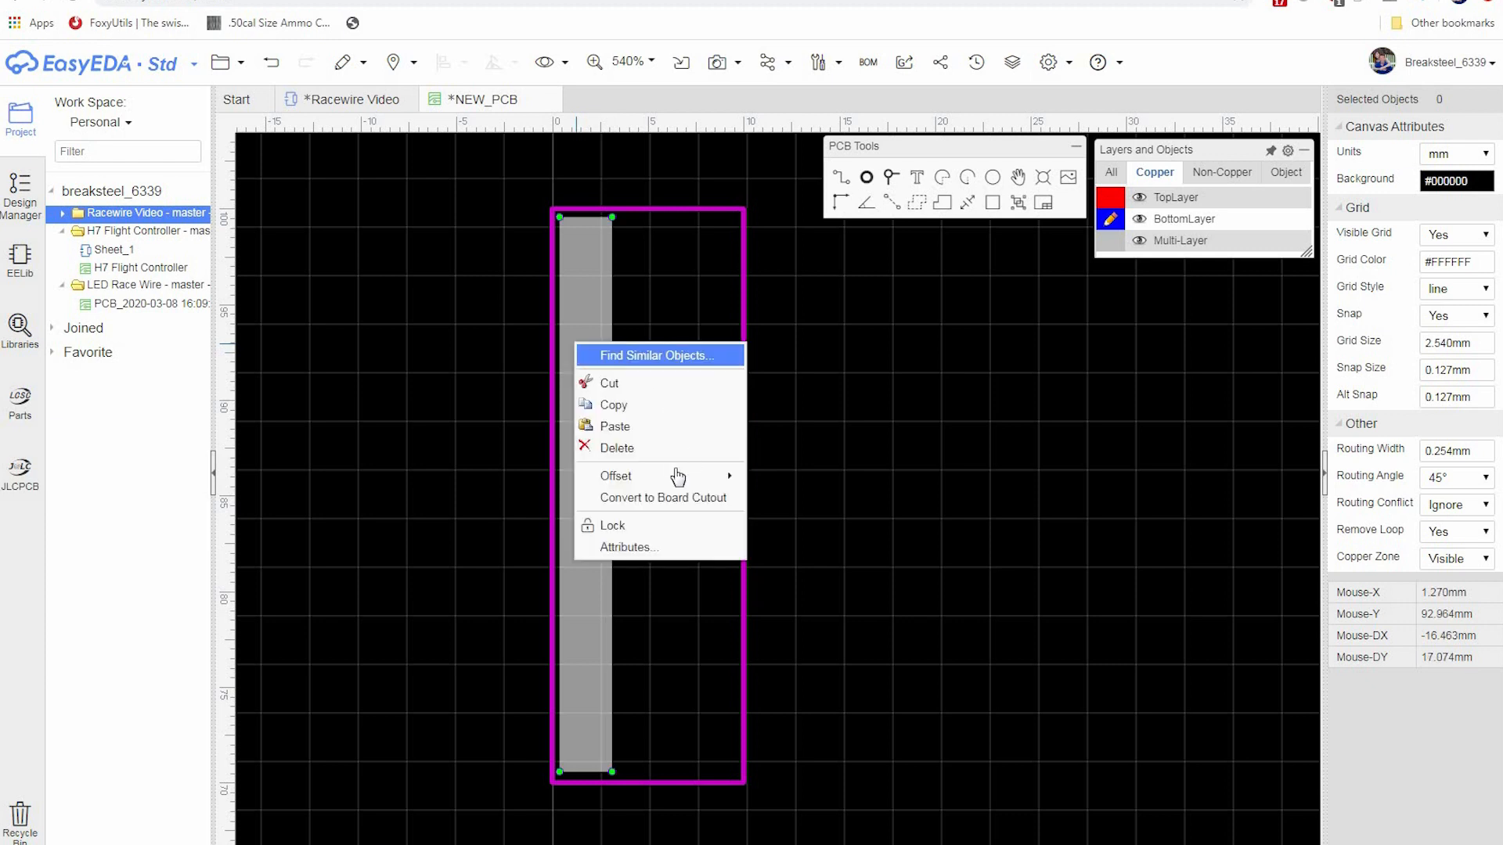
click(613, 405)
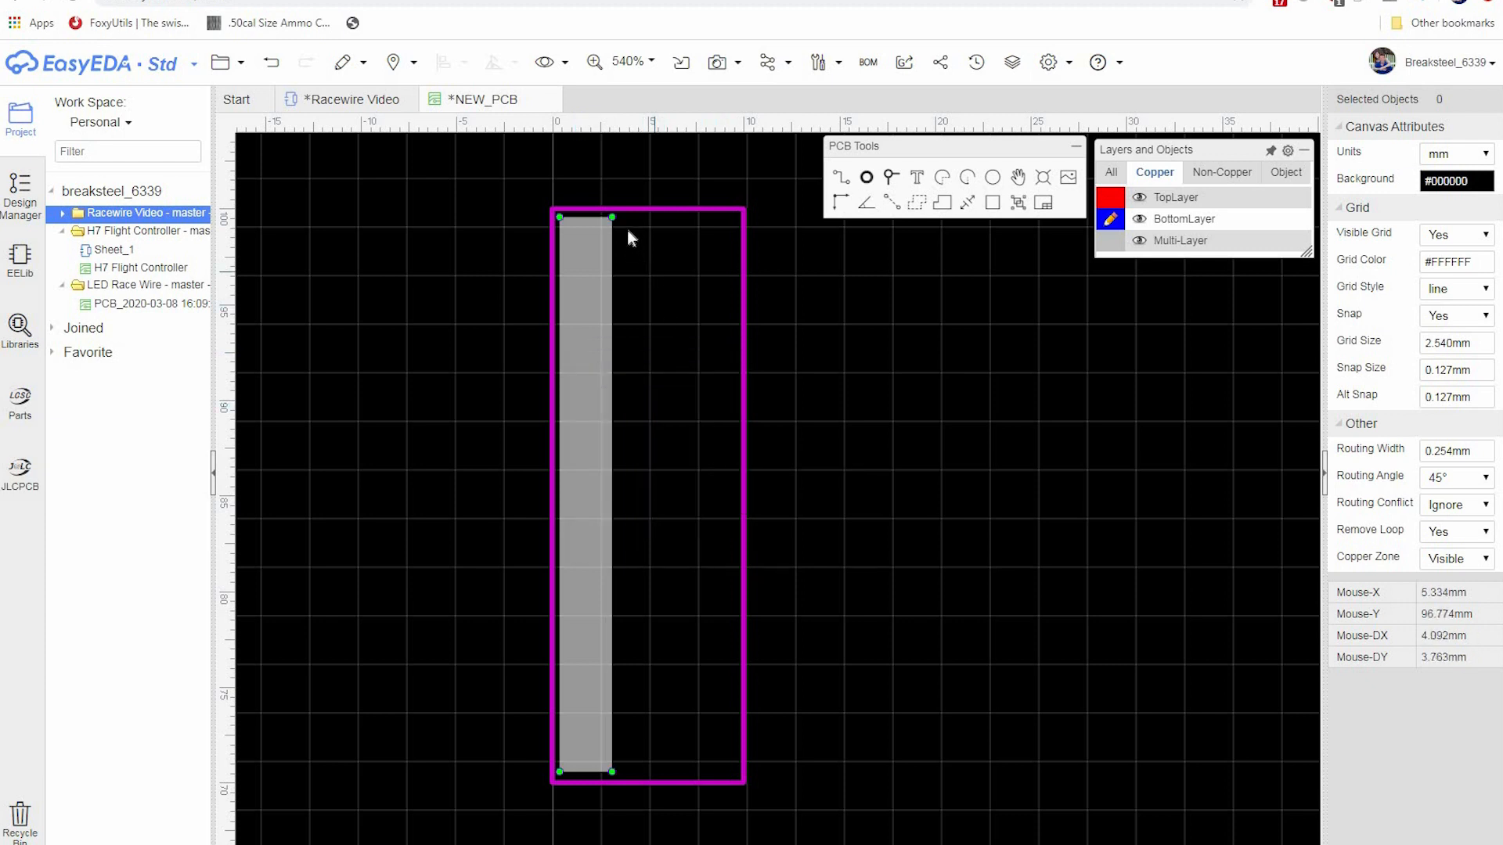
right_click(622, 228)
click(649, 313)
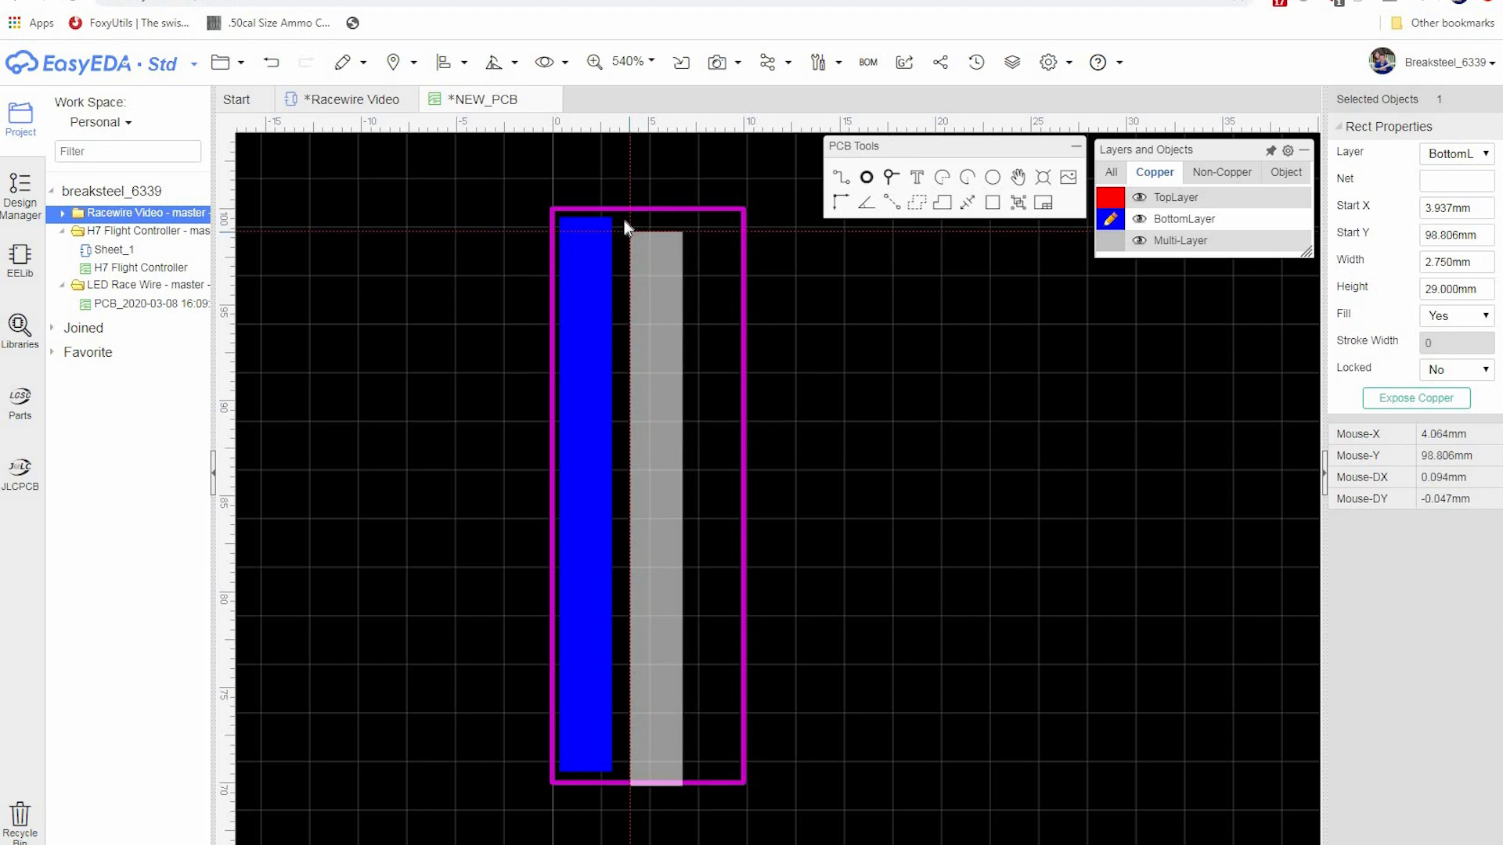
click(620, 218)
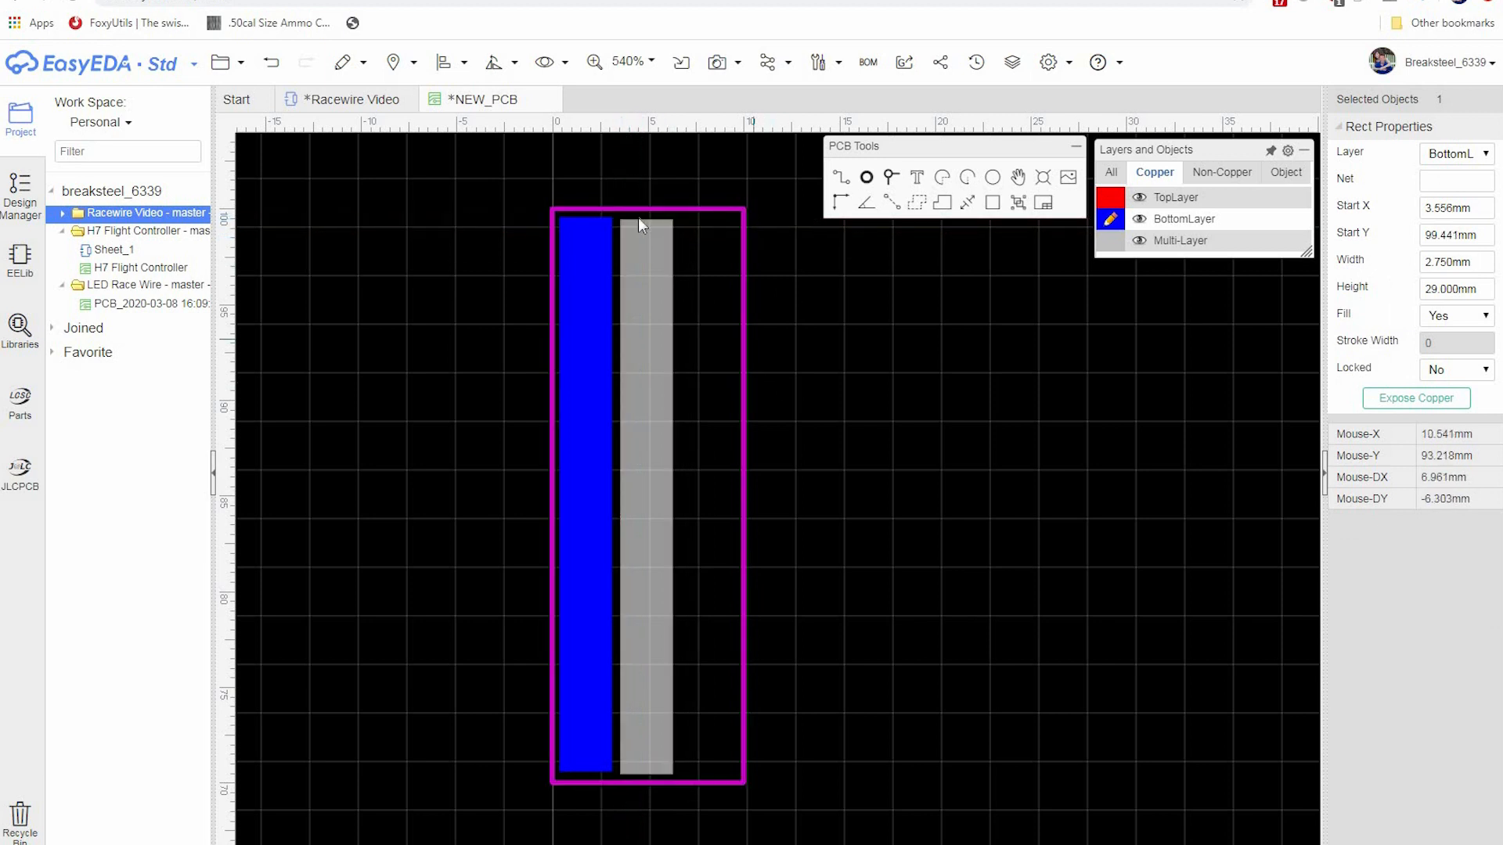
- Paste a third copper strip along the board's right edge and nudge the middle strip up level with the others
right_click(704, 240)
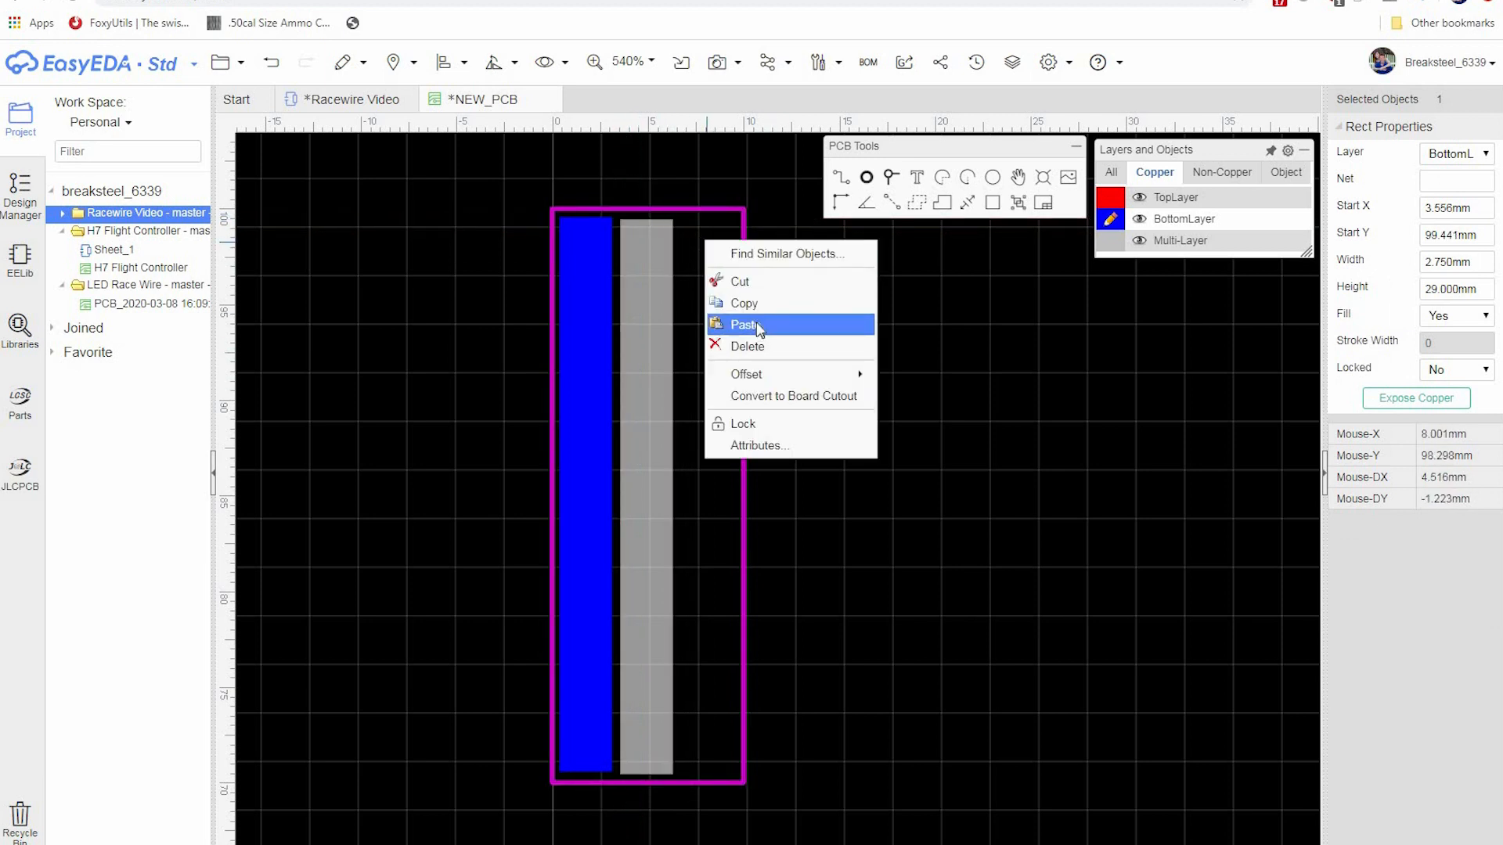
click(758, 323)
click(683, 219)
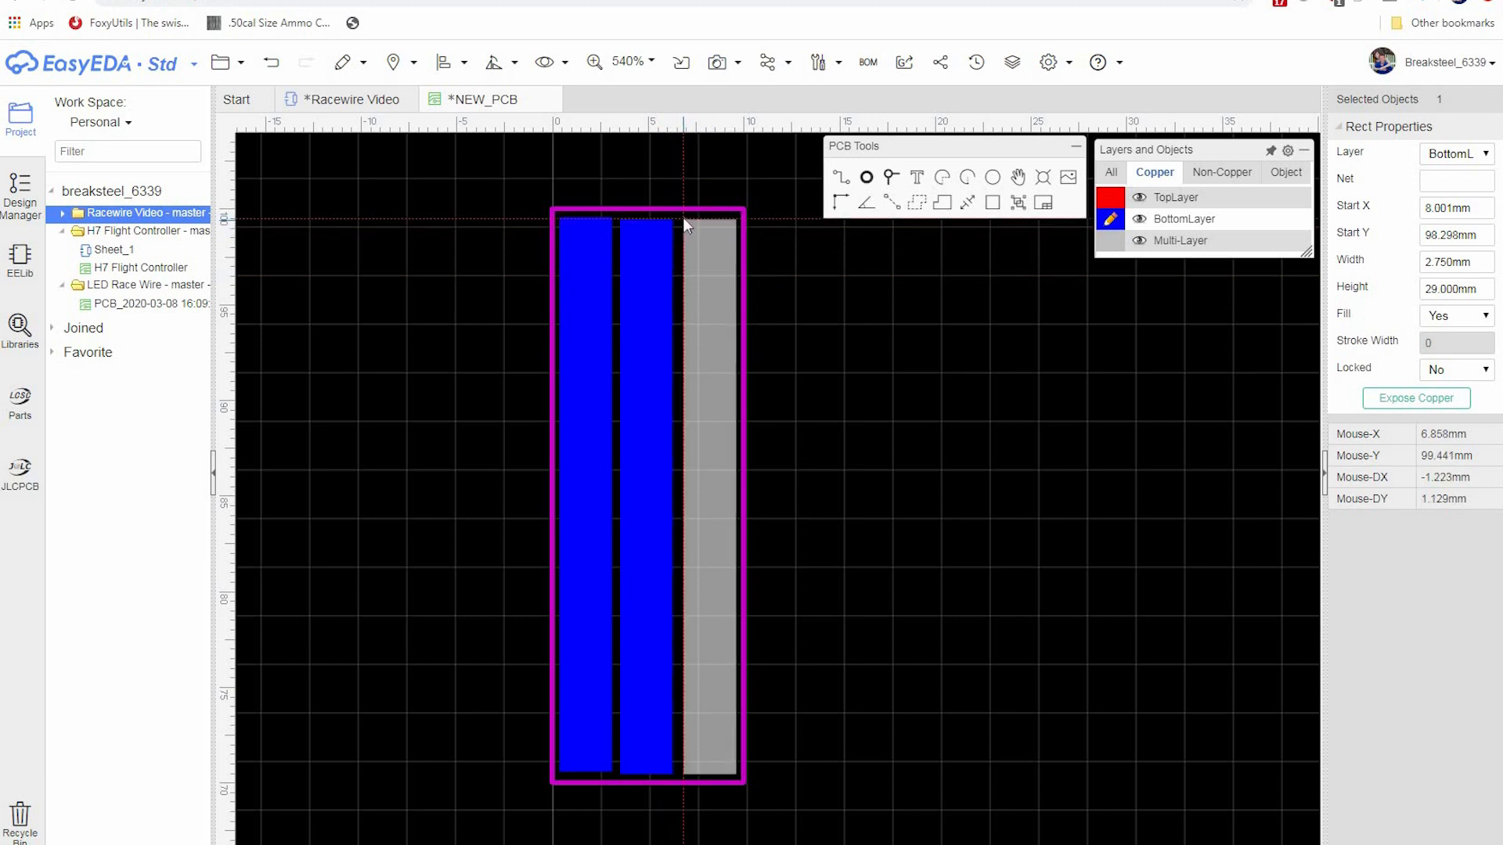
click(664, 294)
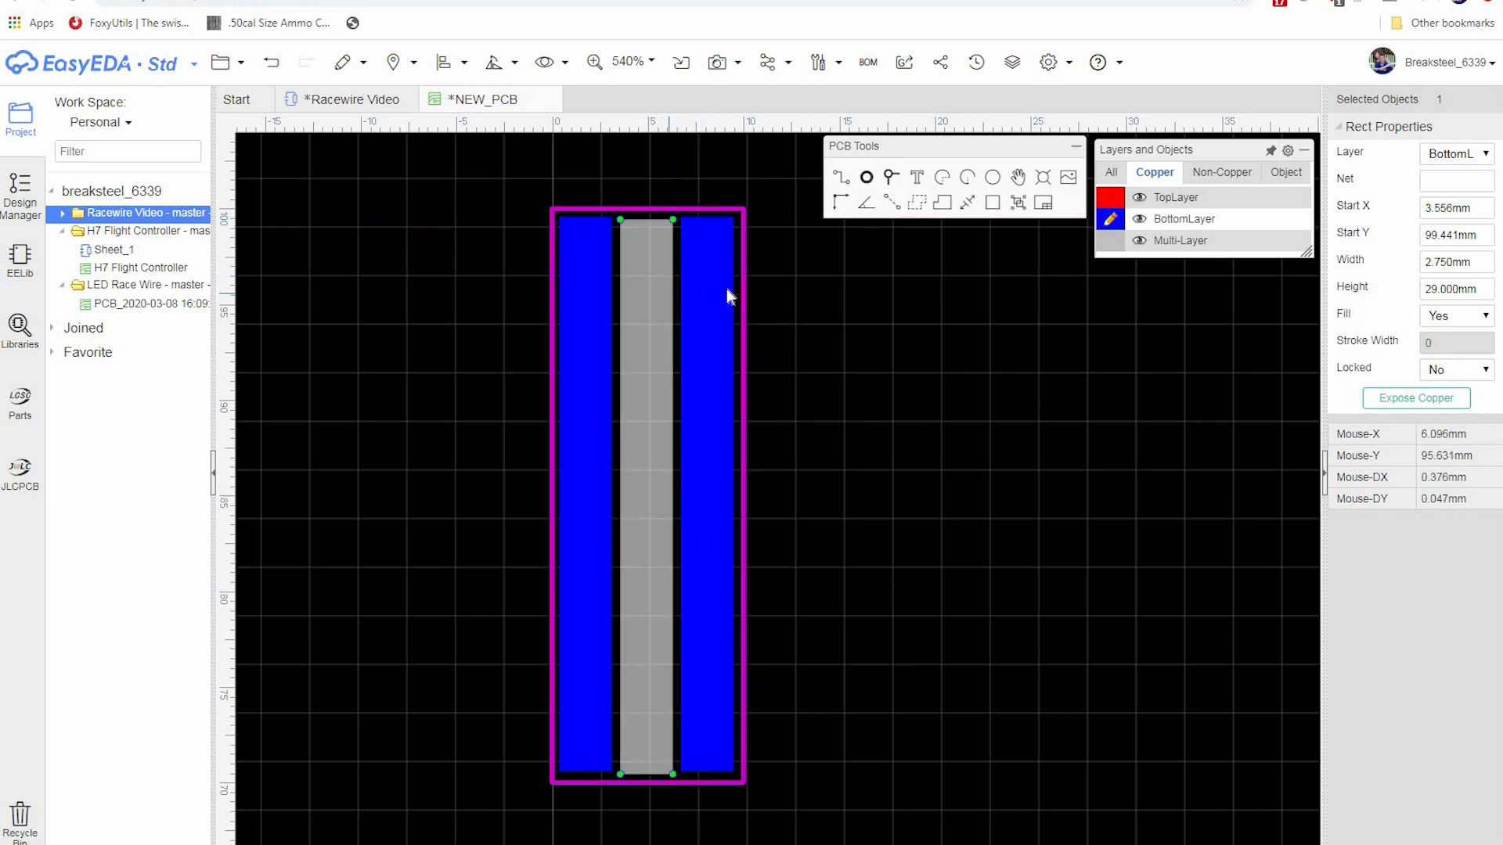
key(Up)
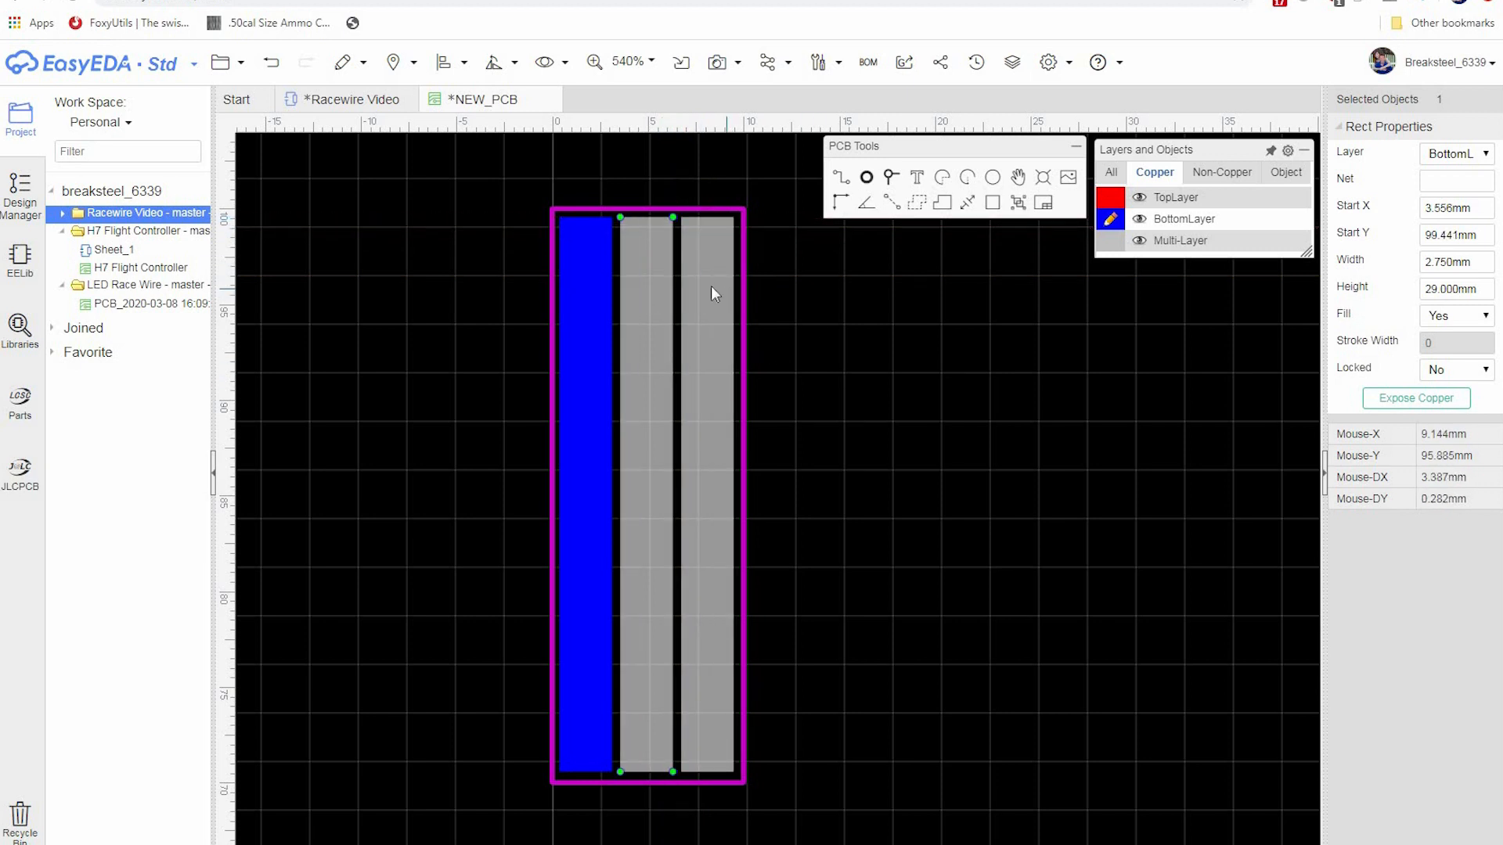
click(518, 455)
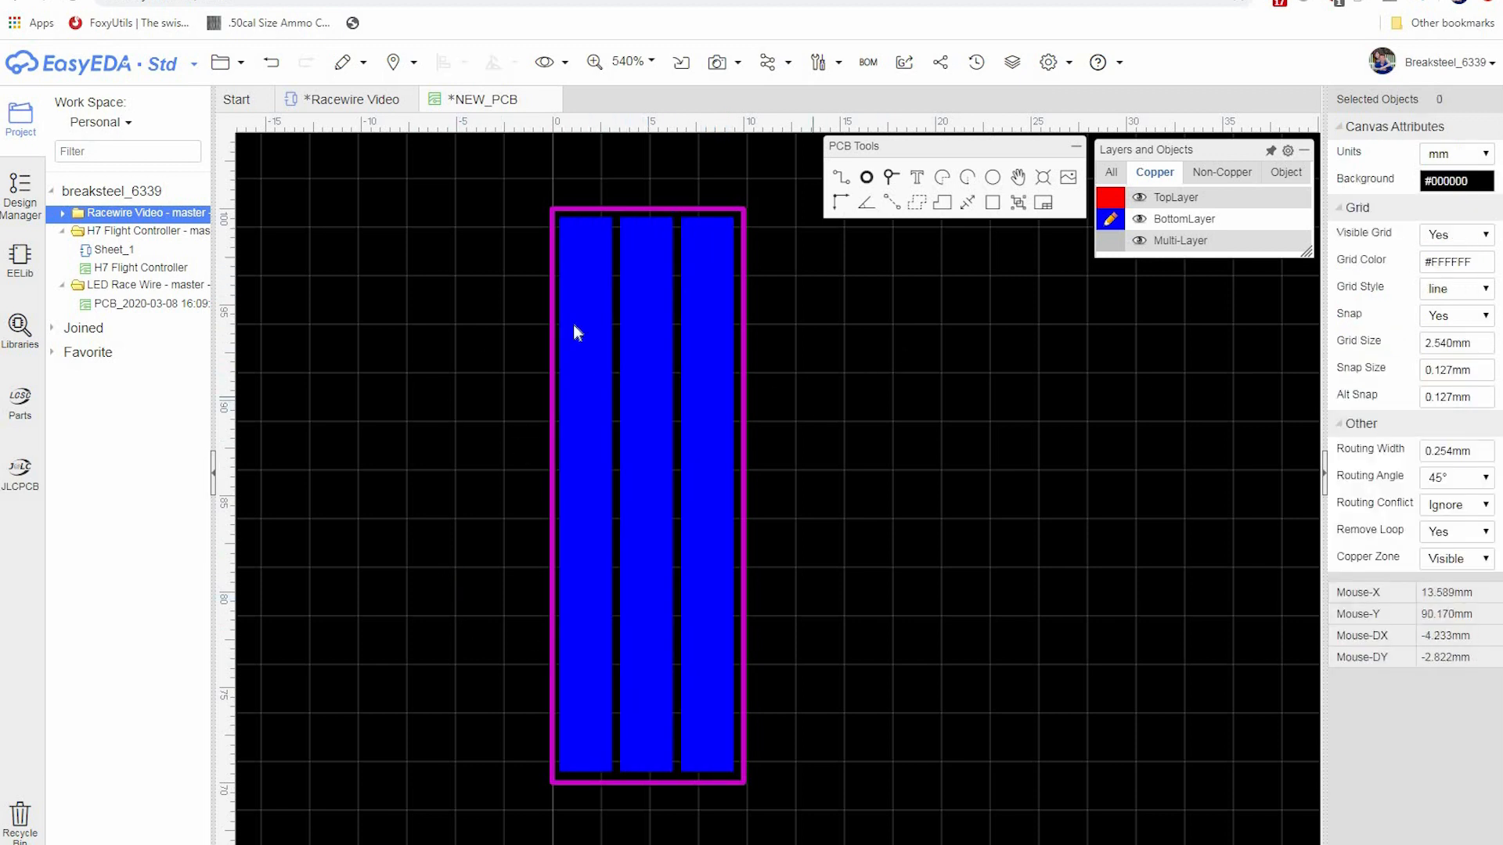
- Measure the gap between the left and middle copper strips at their upper ends and remove the resulting dimension
scroll(584, 369, up, 4)
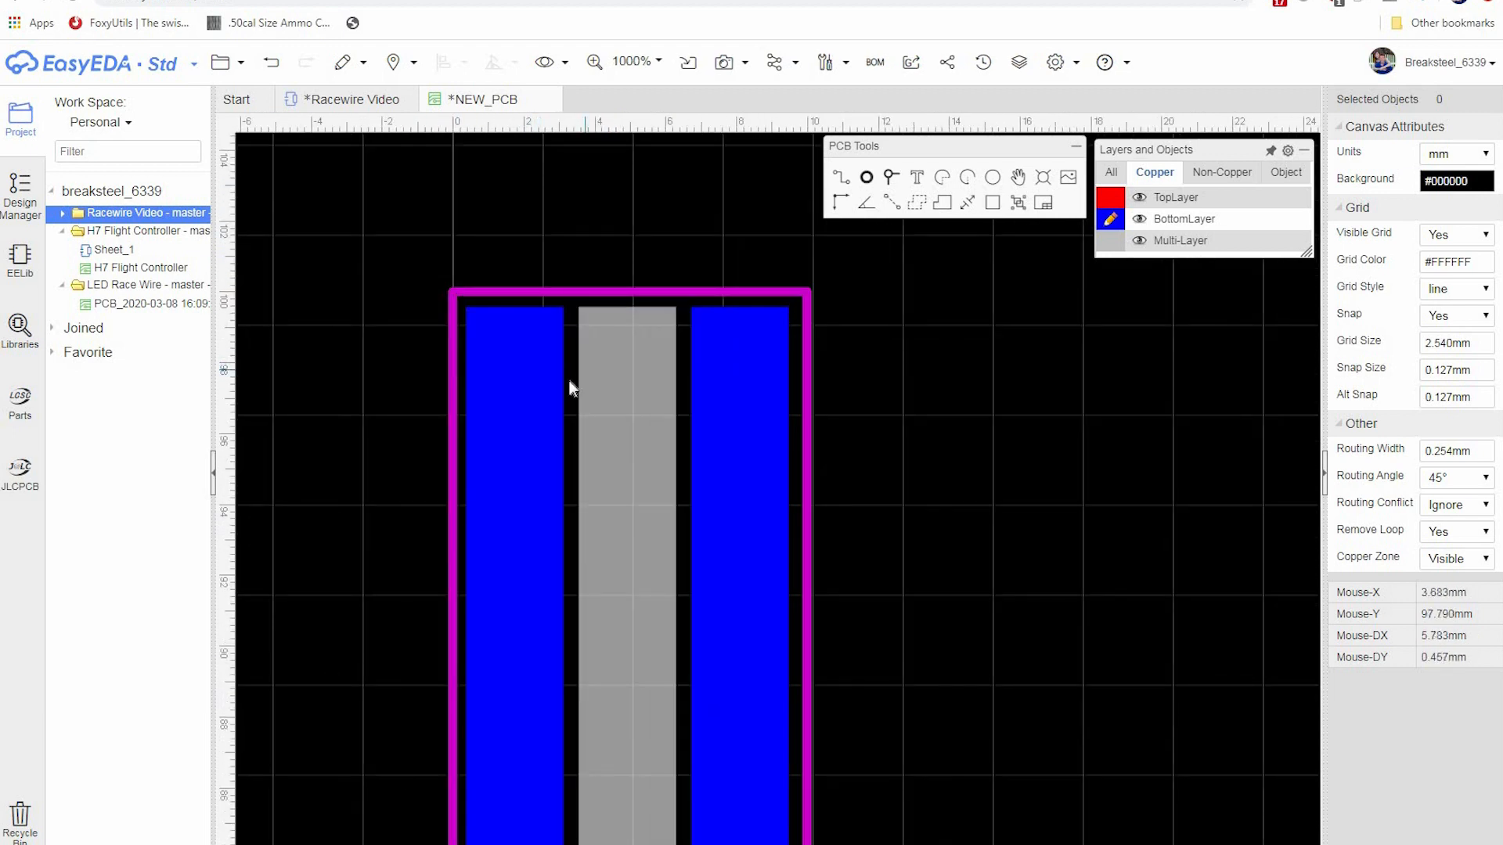
scroll(571, 386, up, 2)
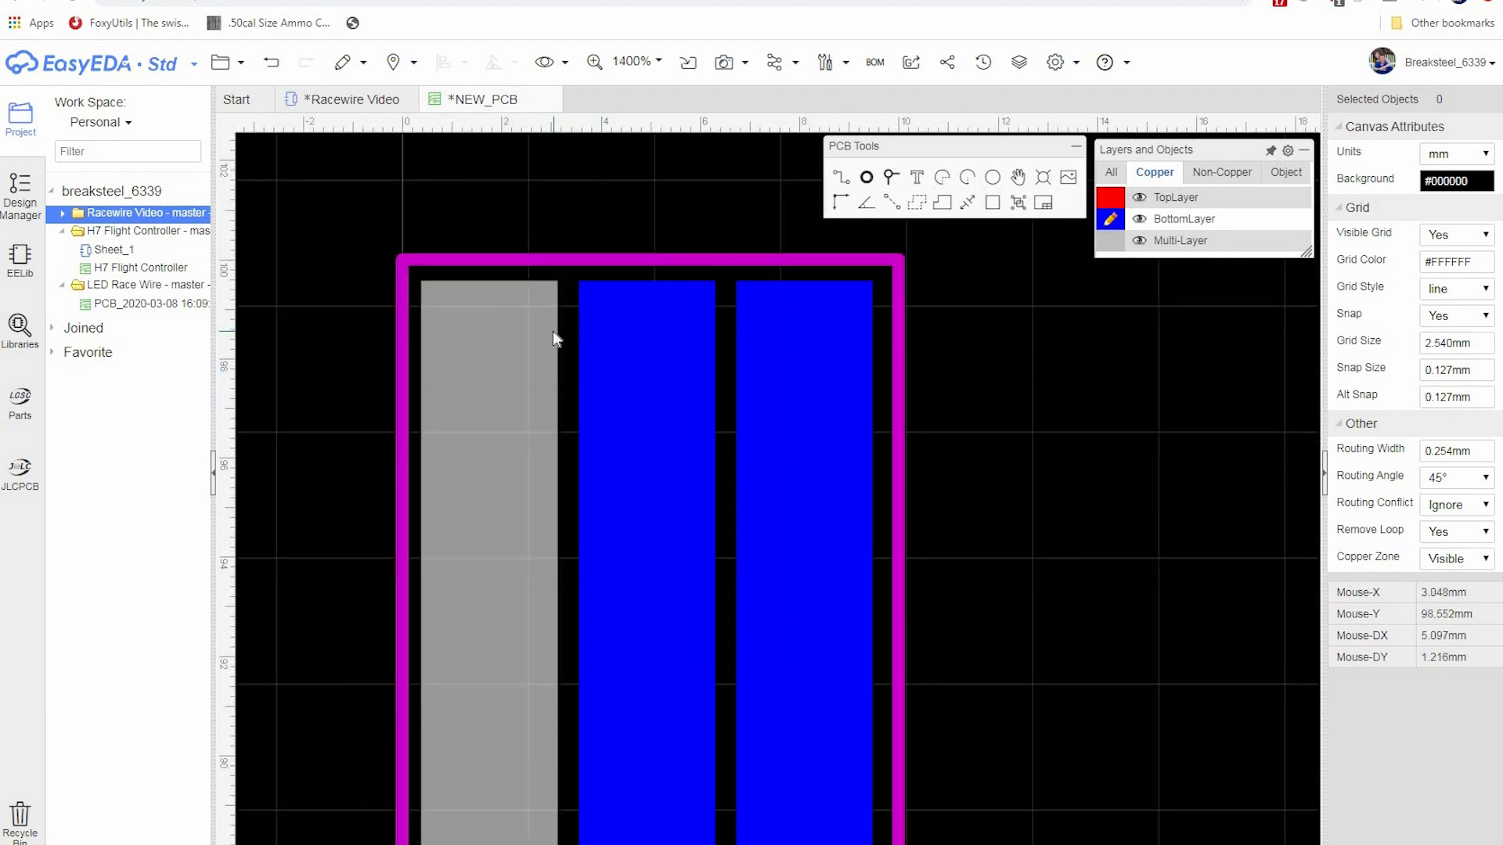
click(556, 281)
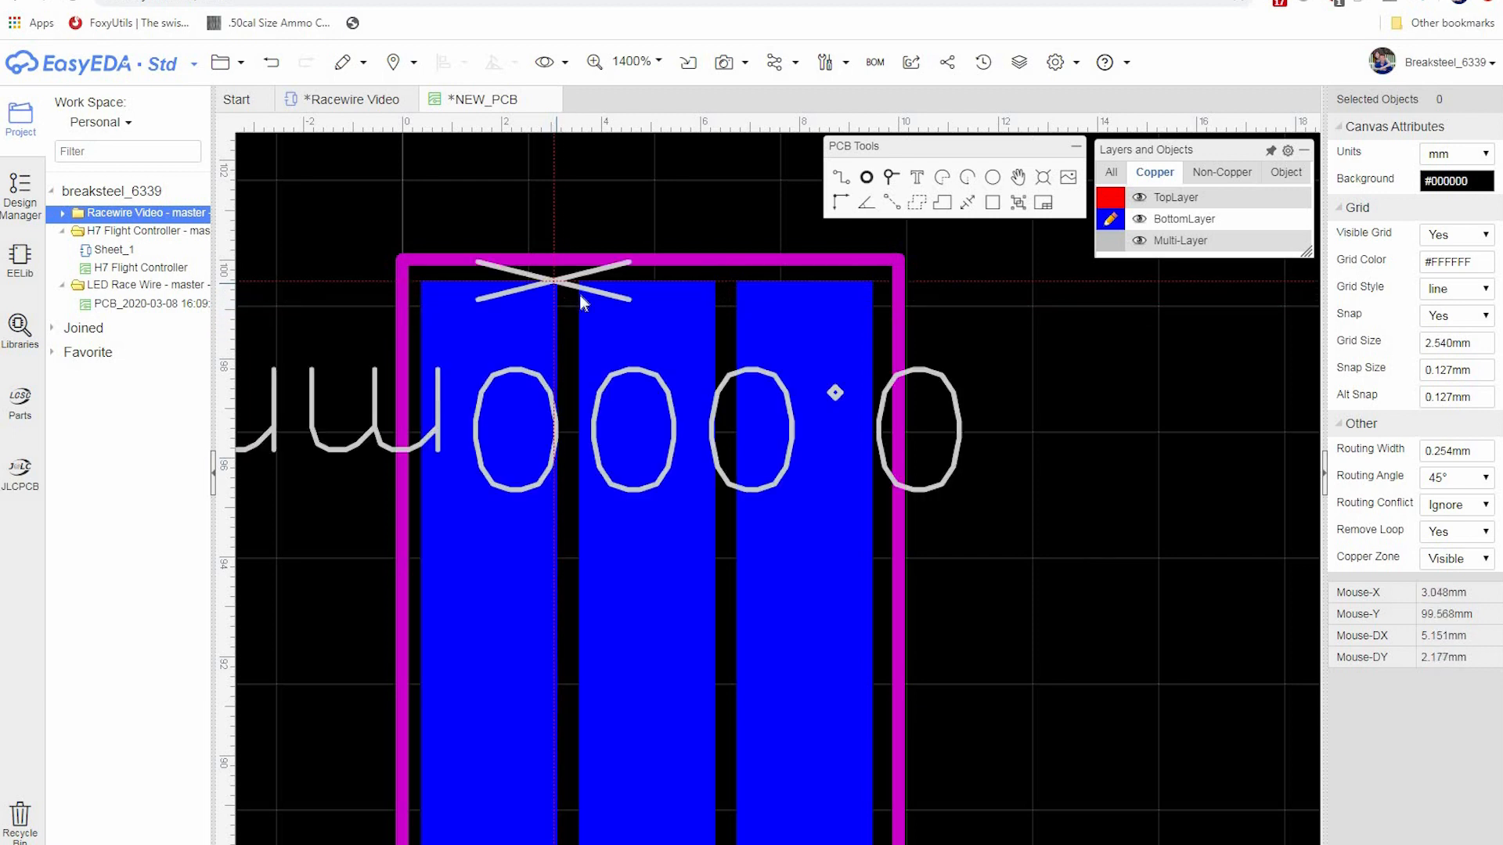
click(579, 280)
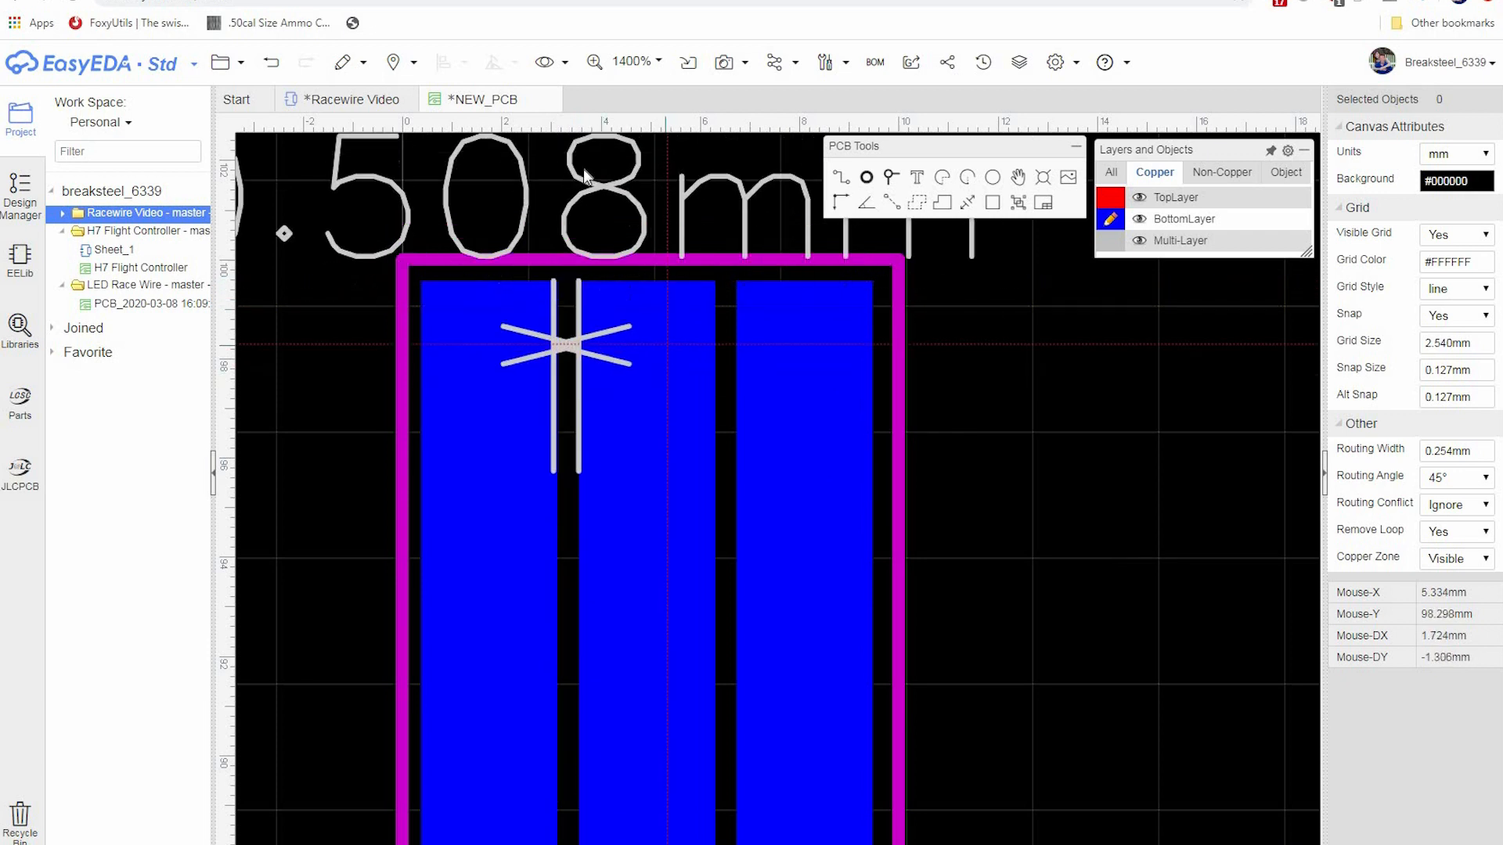
right_drag(988, 256, 606, 535)
scroll(705, 665, up, 9)
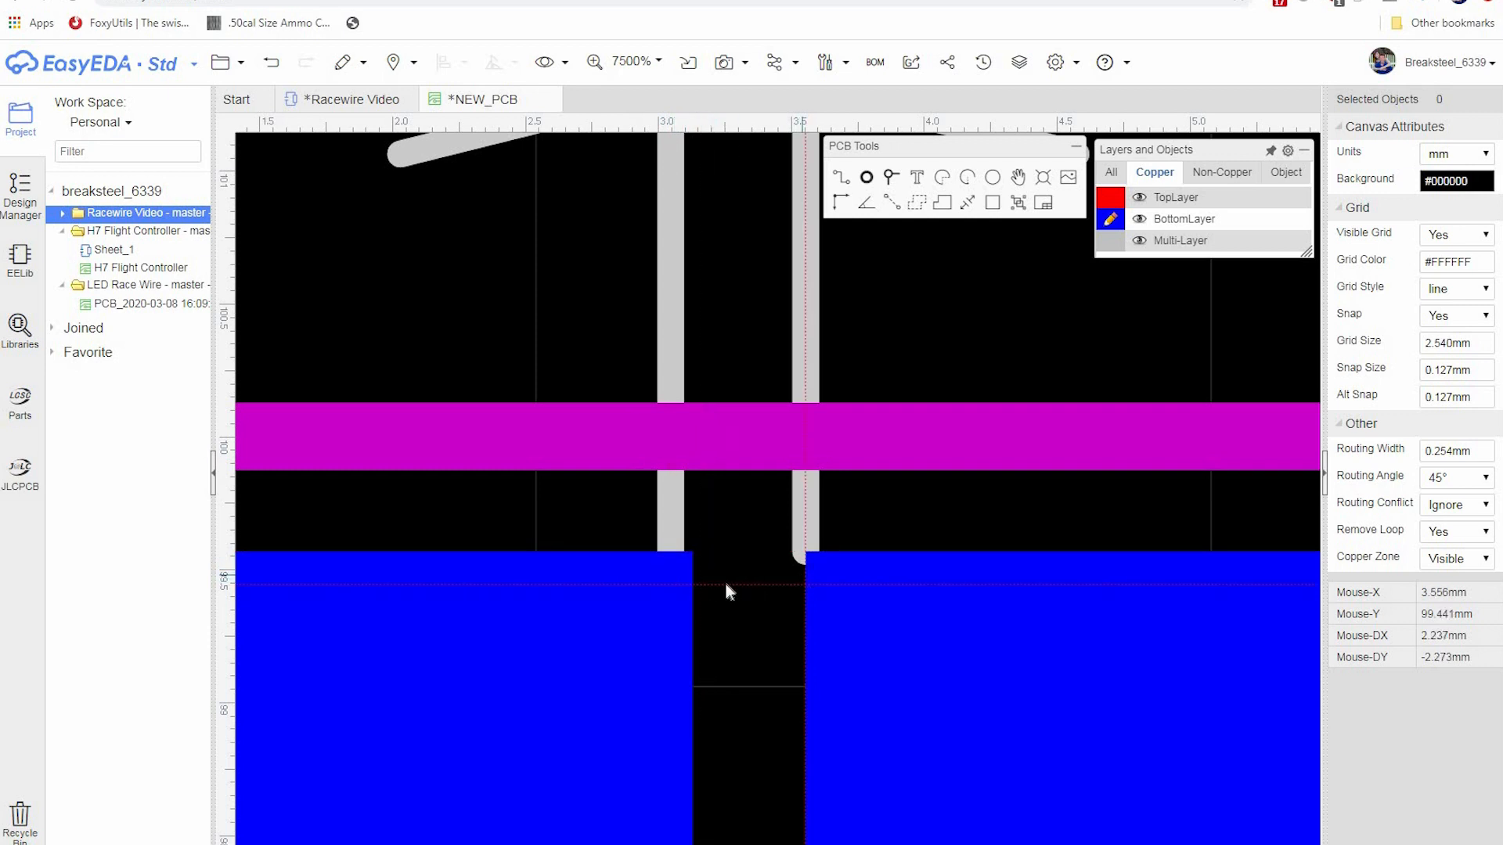
scroll(768, 552, down, 4)
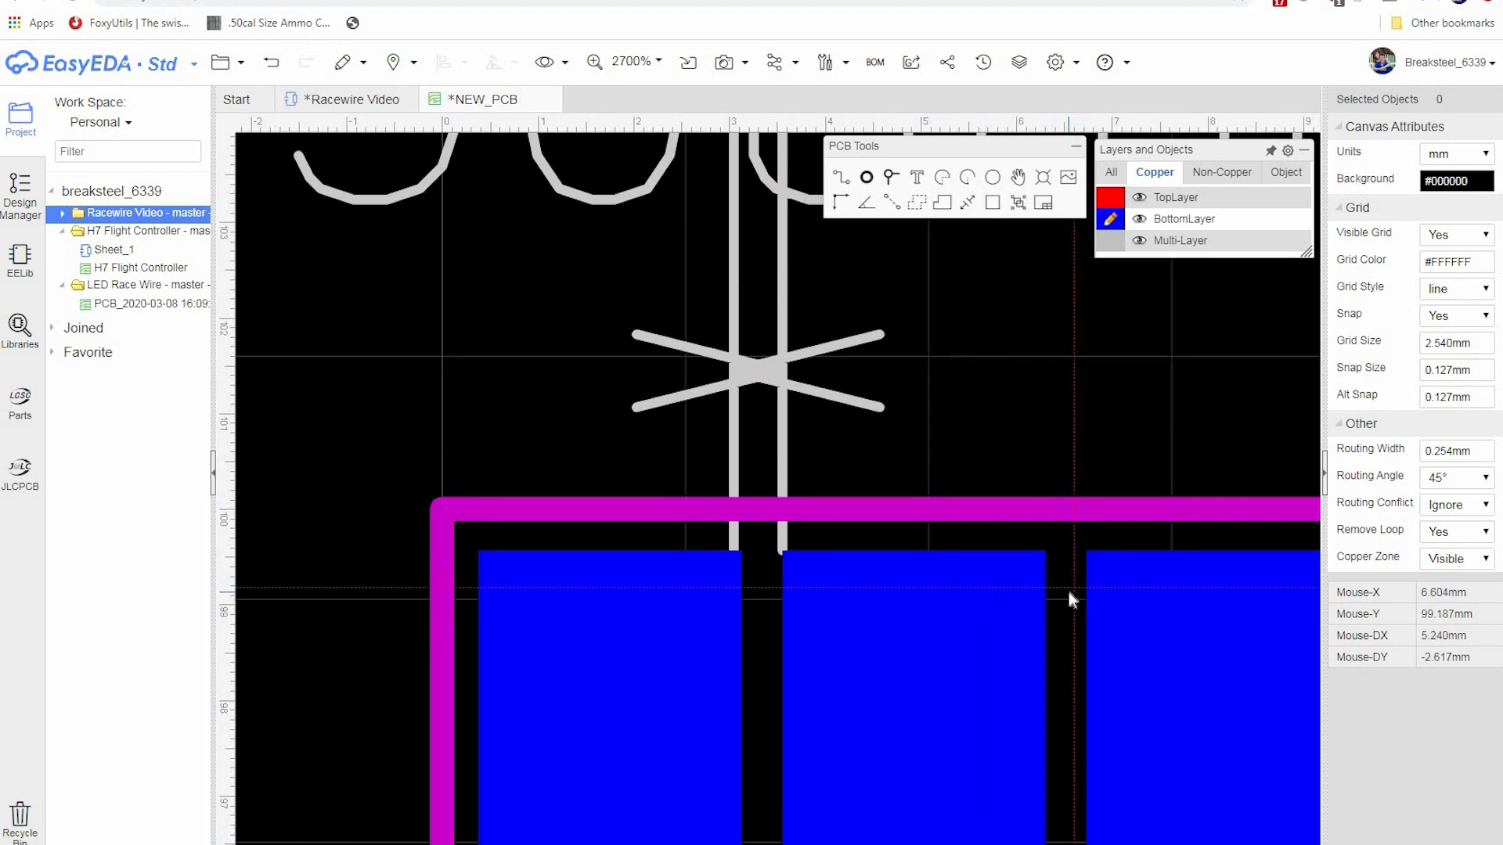
scroll(758, 360, down, 2)
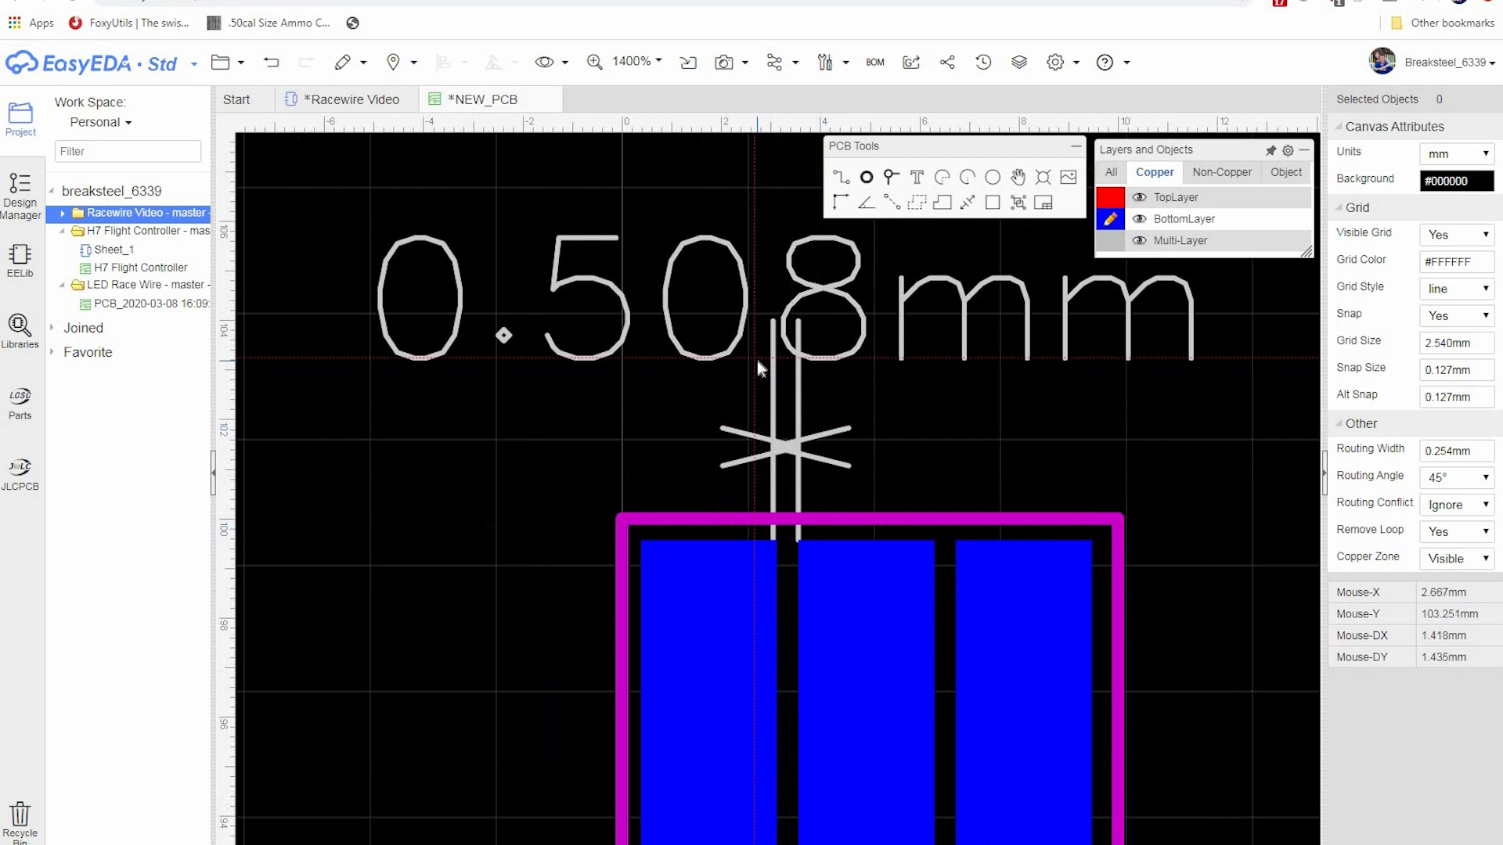
key(ctrl+z)
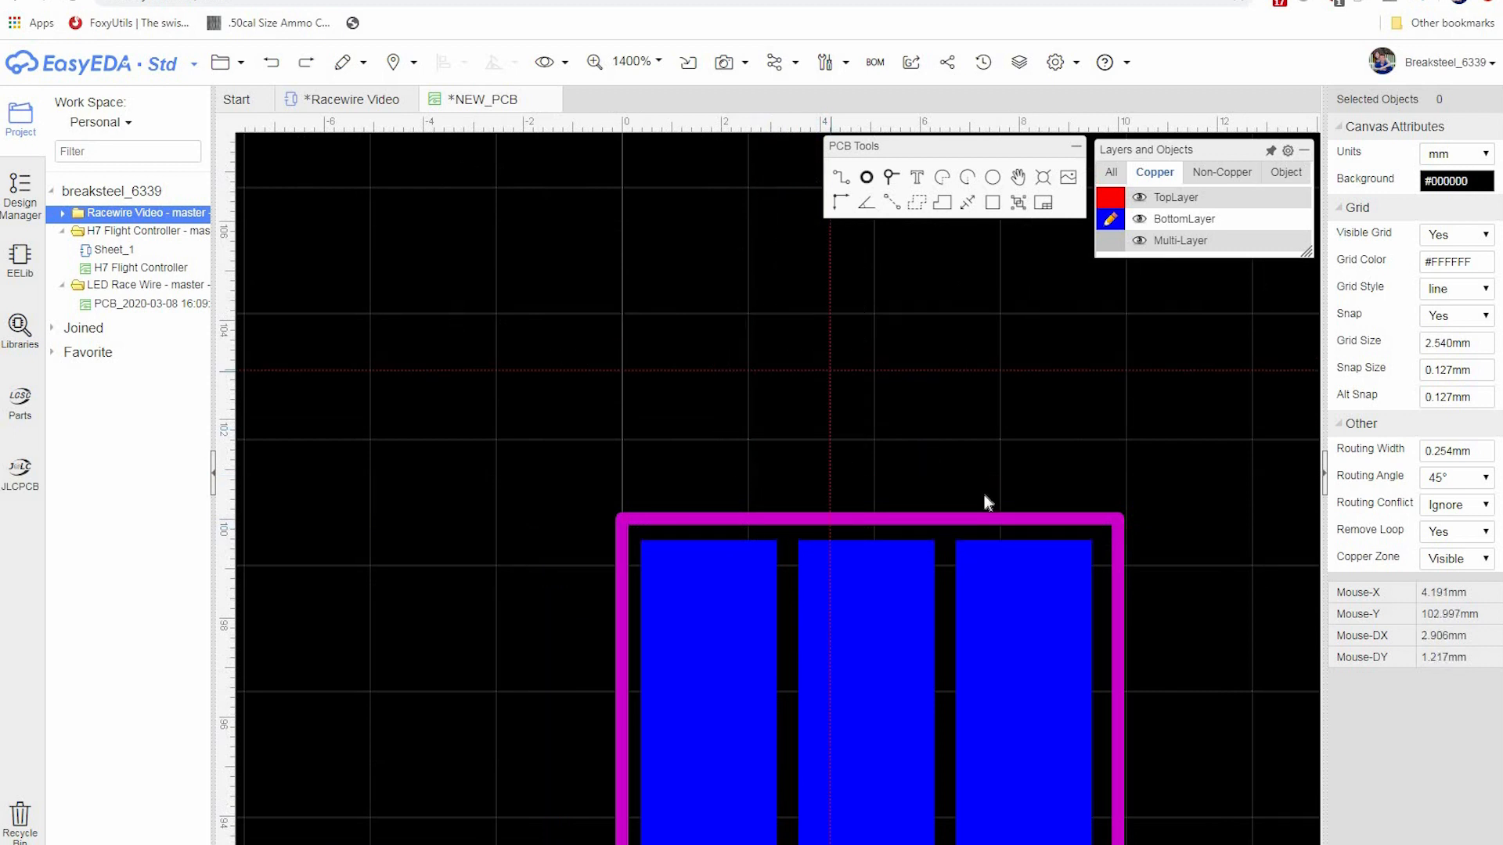
- Make TopLayer active and draw a filled rectangle about 2.79 × 3.05 mm over the upper end of the left strip
right_drag(1185, 584, 1006, 323)
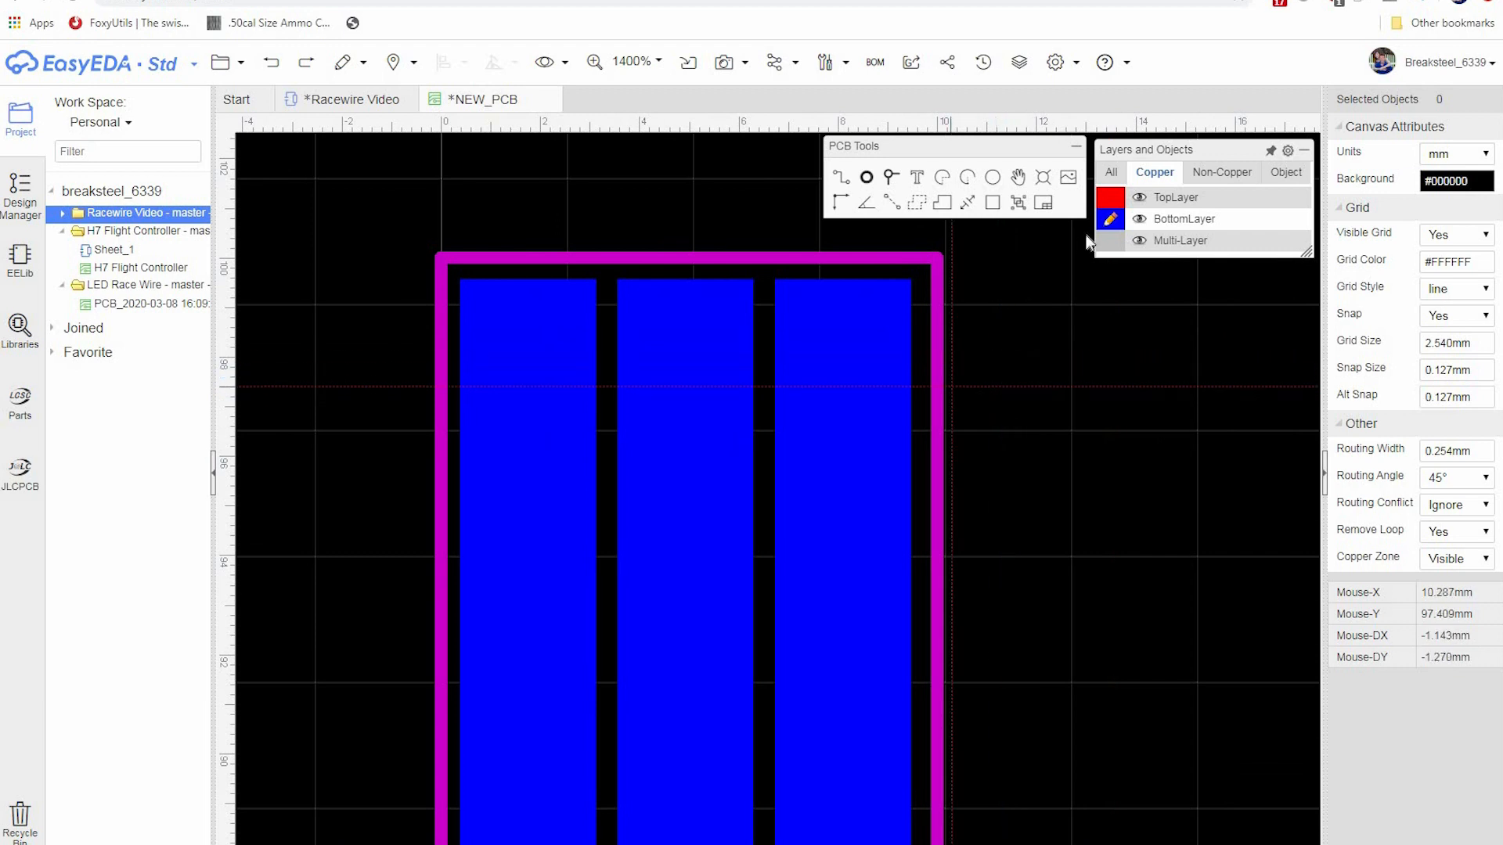
click(1115, 204)
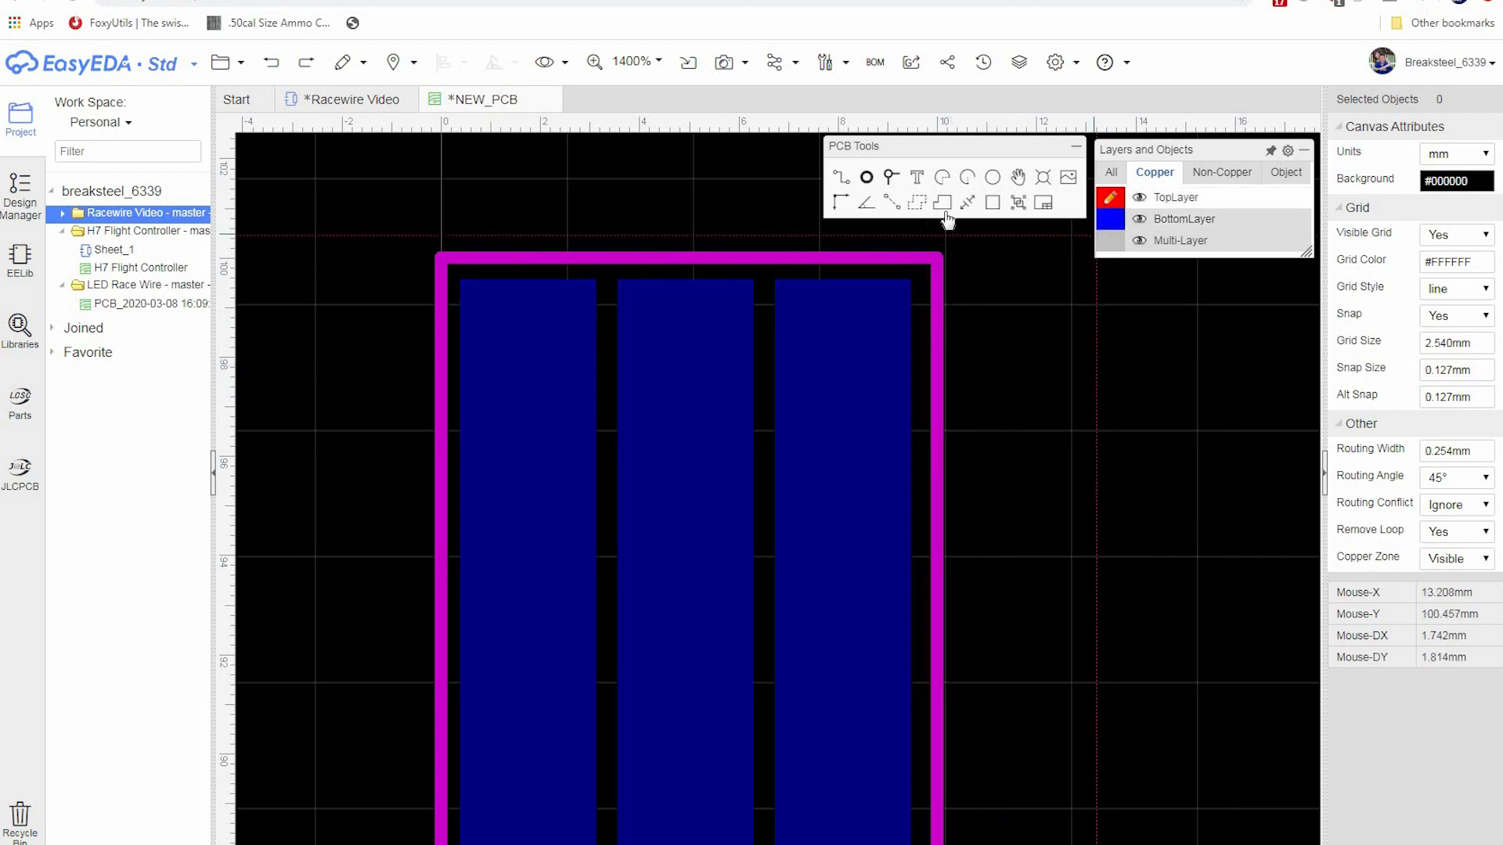
click(991, 205)
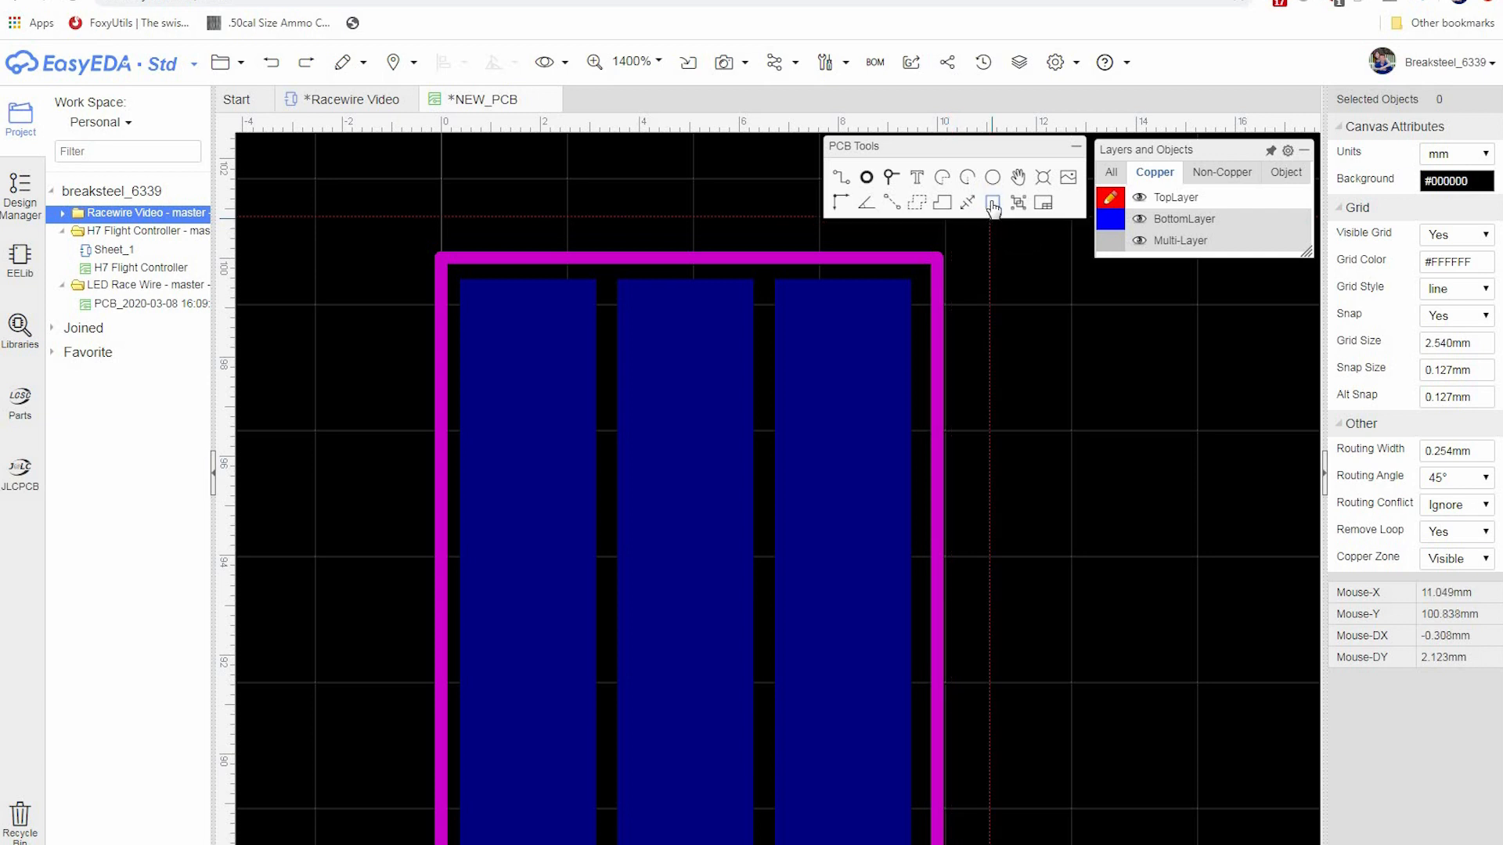
click(462, 285)
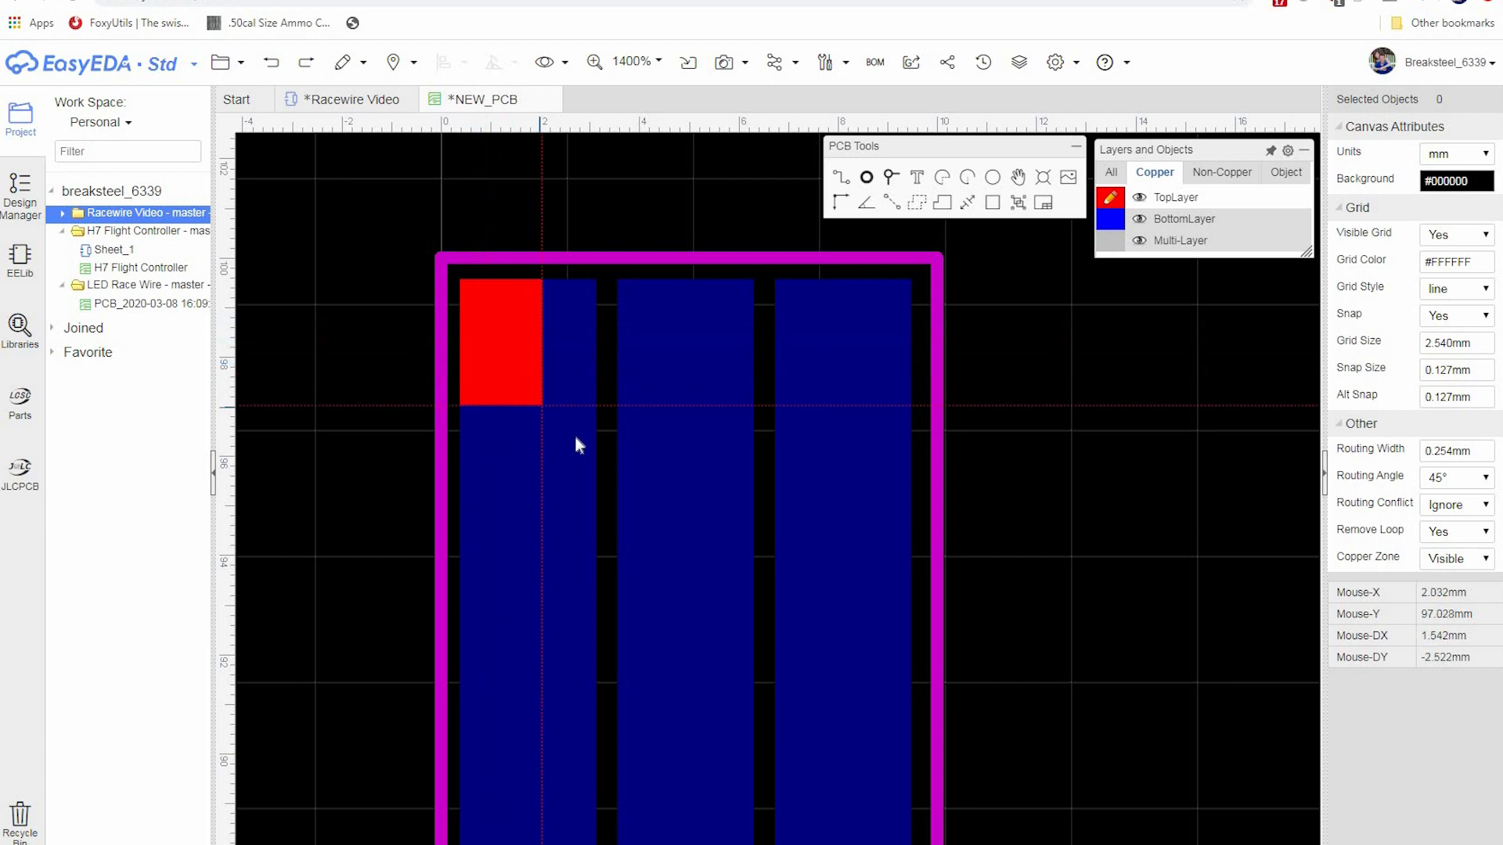
click(598, 429)
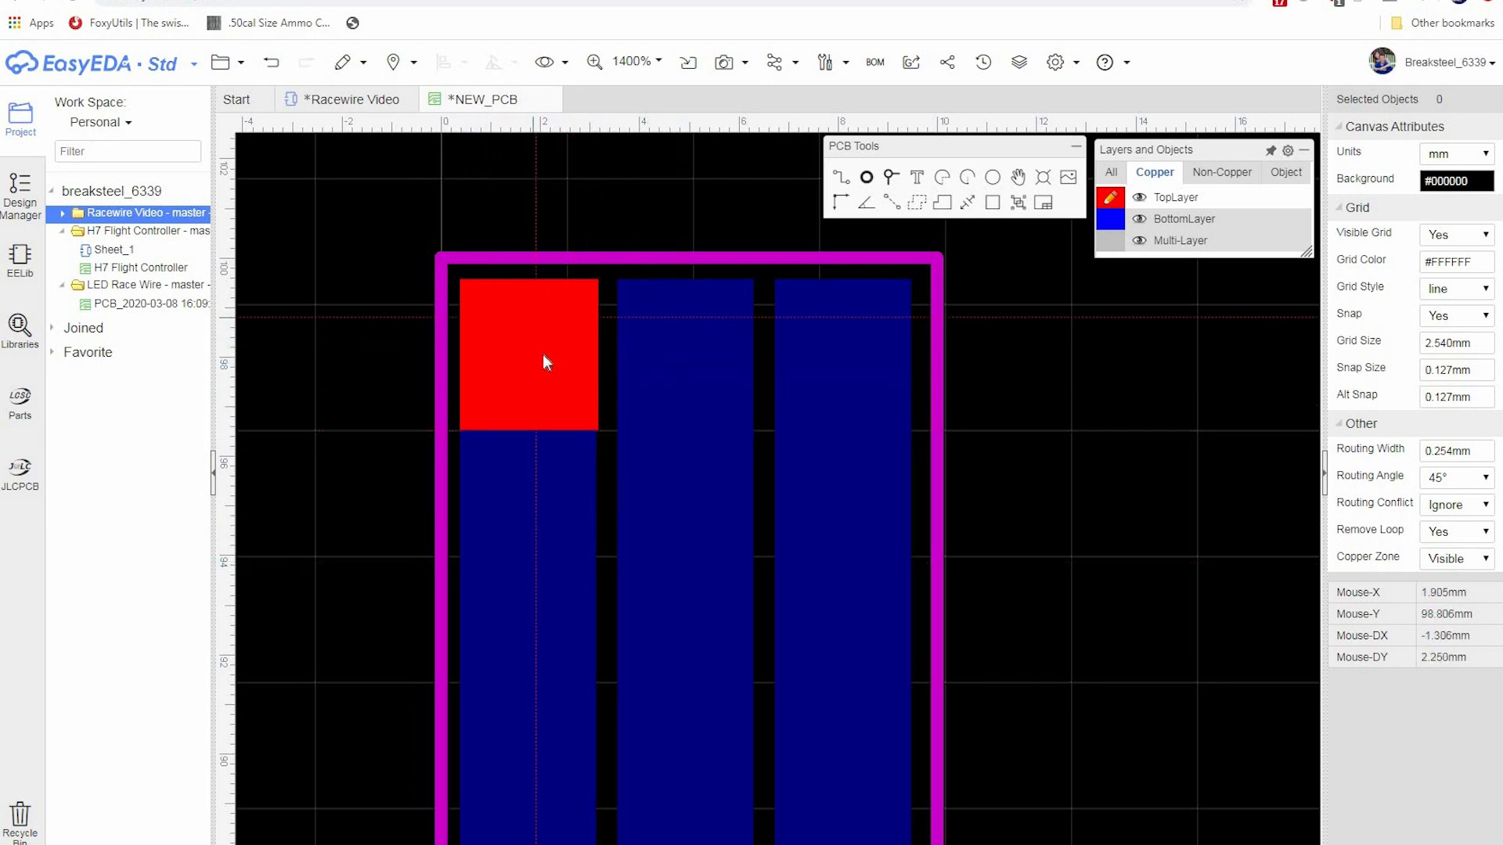
- Review the new TopLayer rectangle's attributes and close them without changes
click(562, 380)
right_click(561, 379)
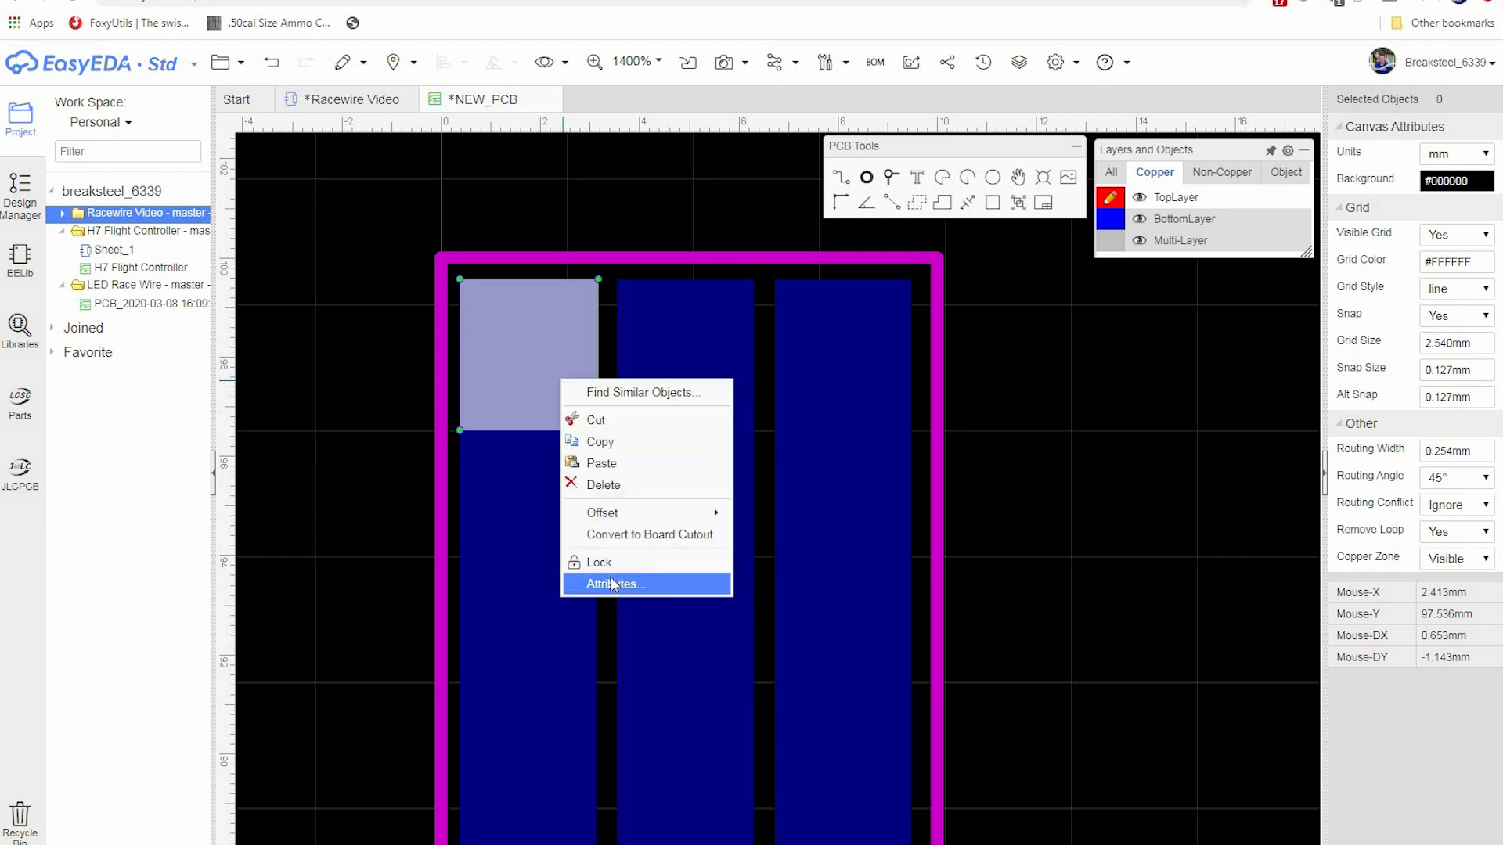
click(689, 584)
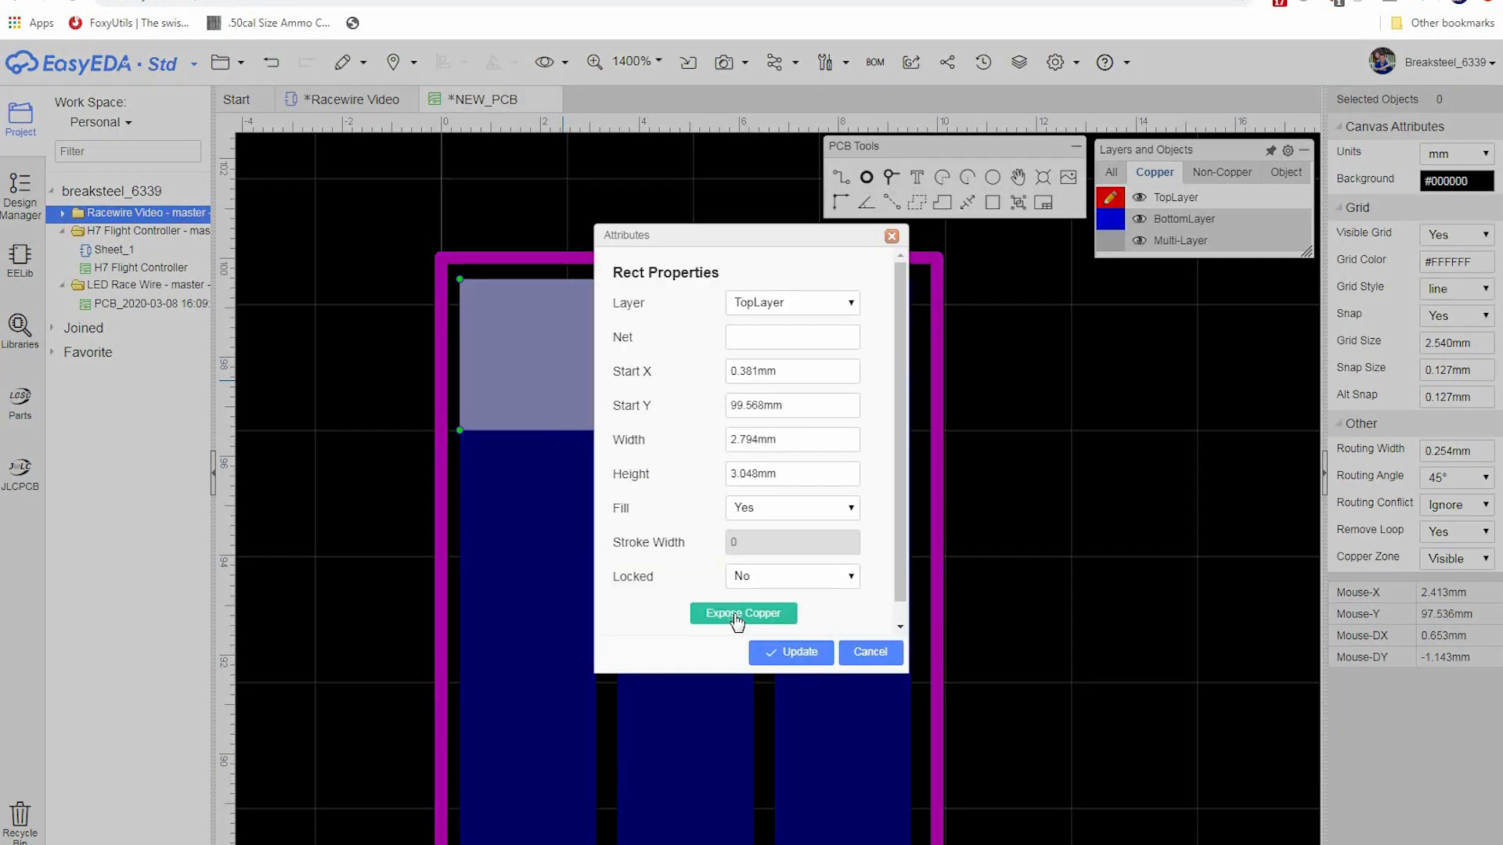
click(867, 654)
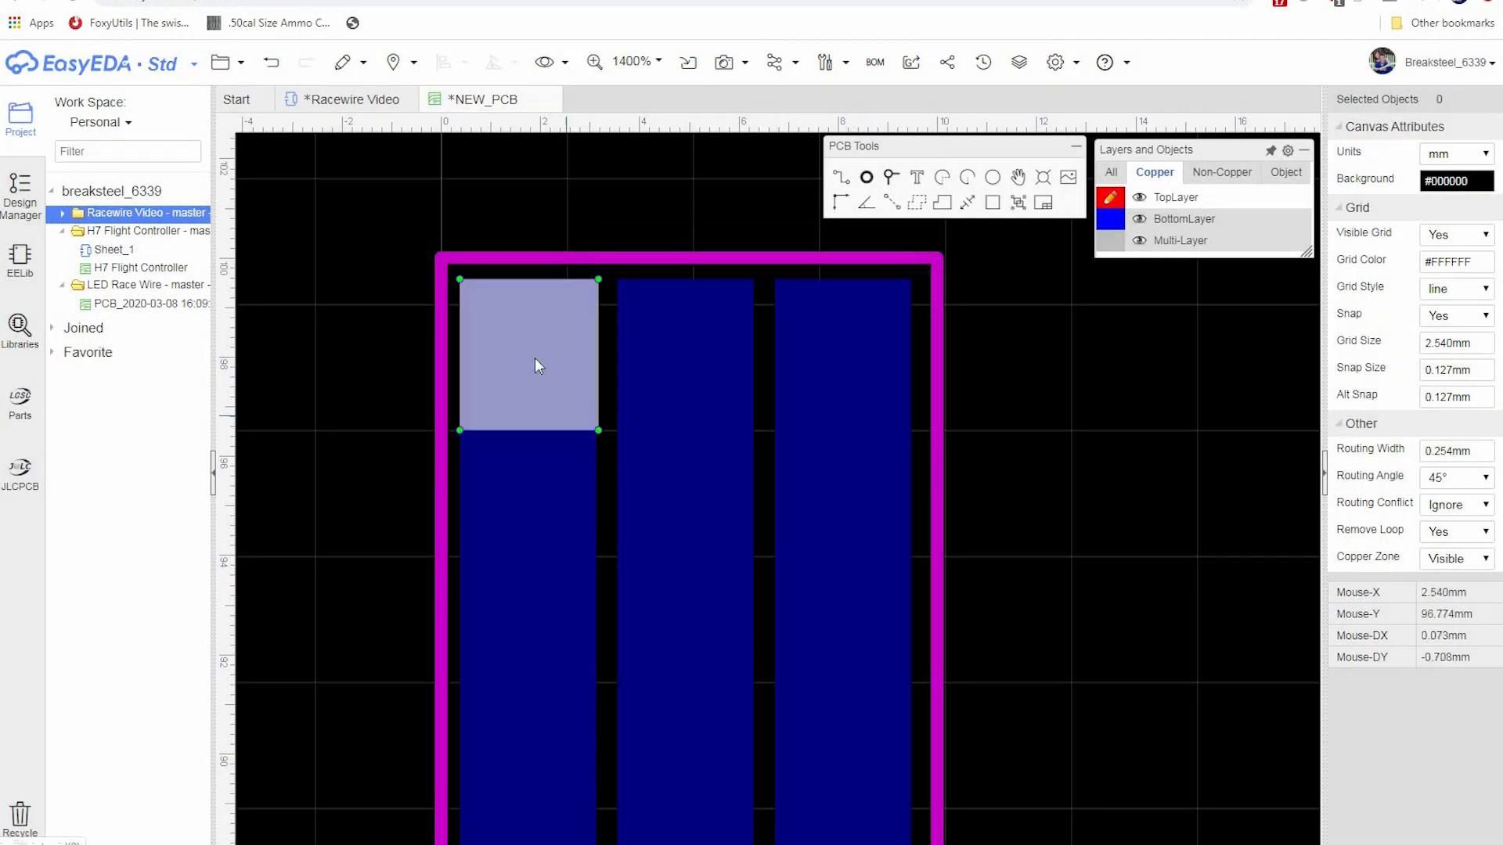
- Copy the TopLayer rectangle and paste duplicates over the upper ends of the middle and right copper strips
right_click(533, 356)
click(589, 416)
right_click(627, 317)
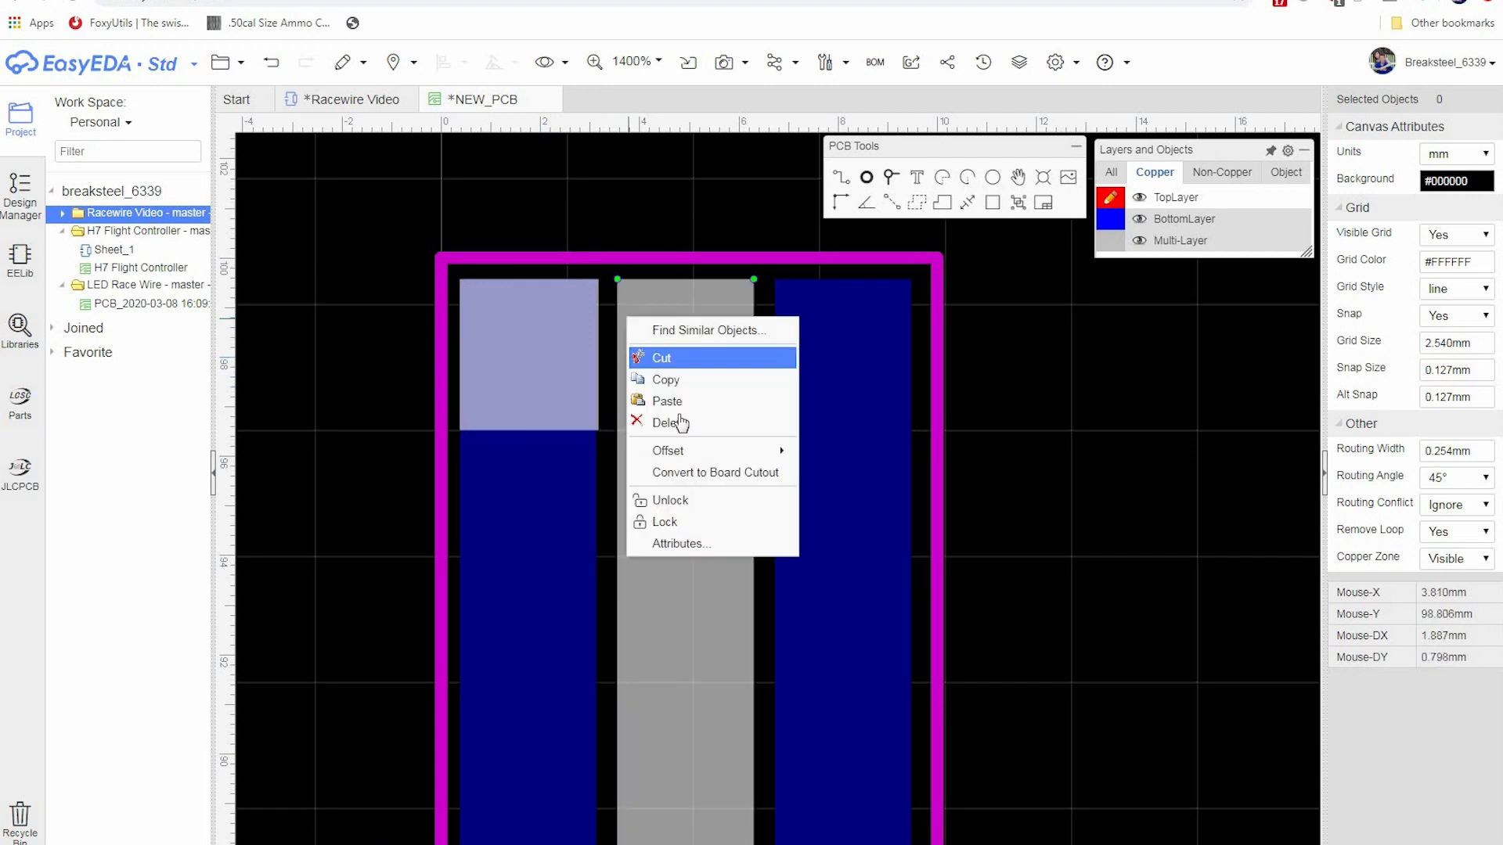
click(667, 401)
click(618, 284)
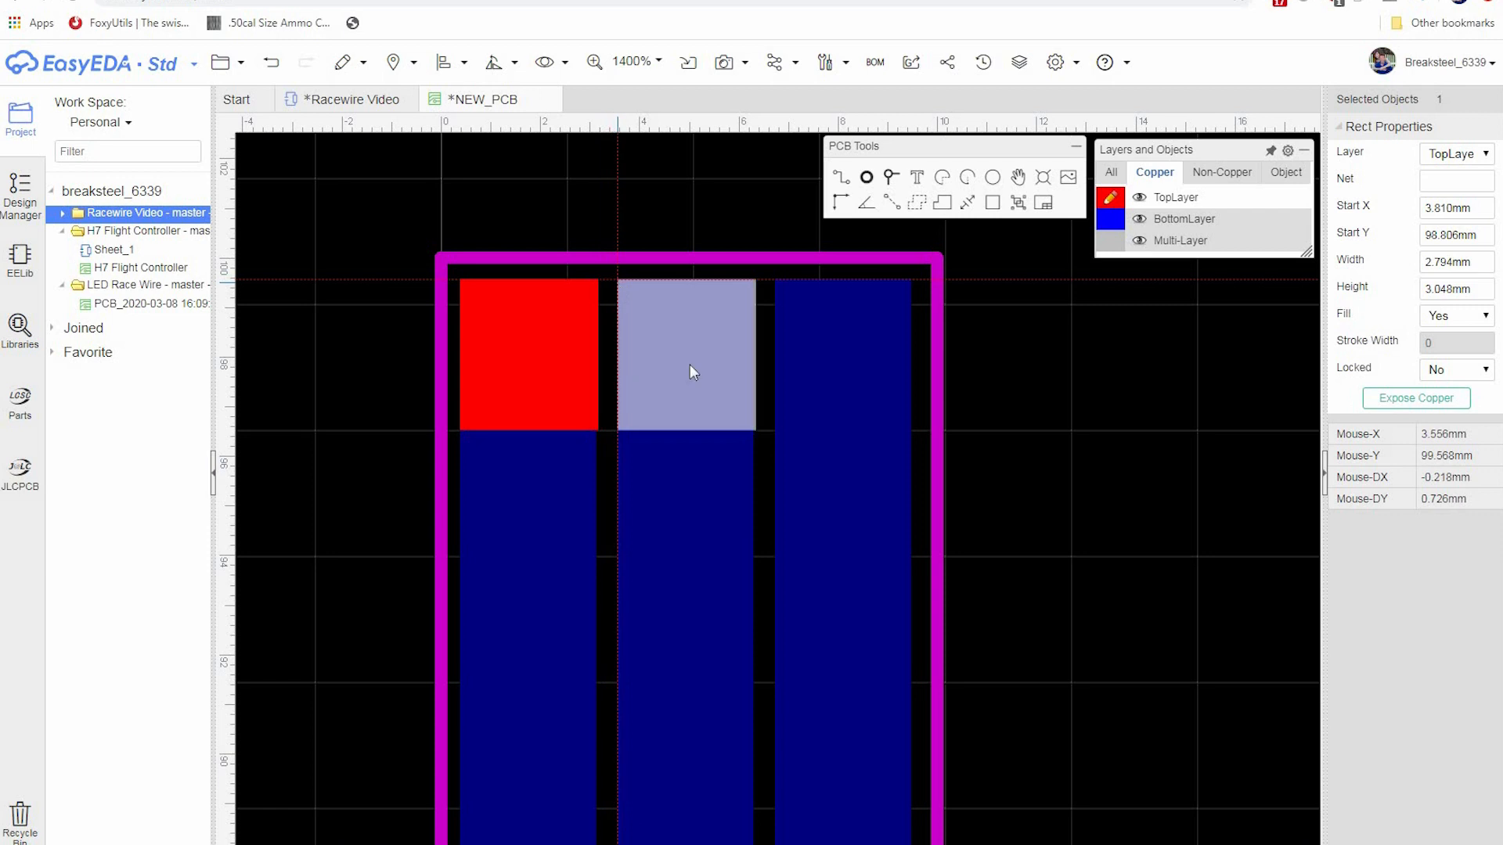
right_click(815, 330)
click(855, 415)
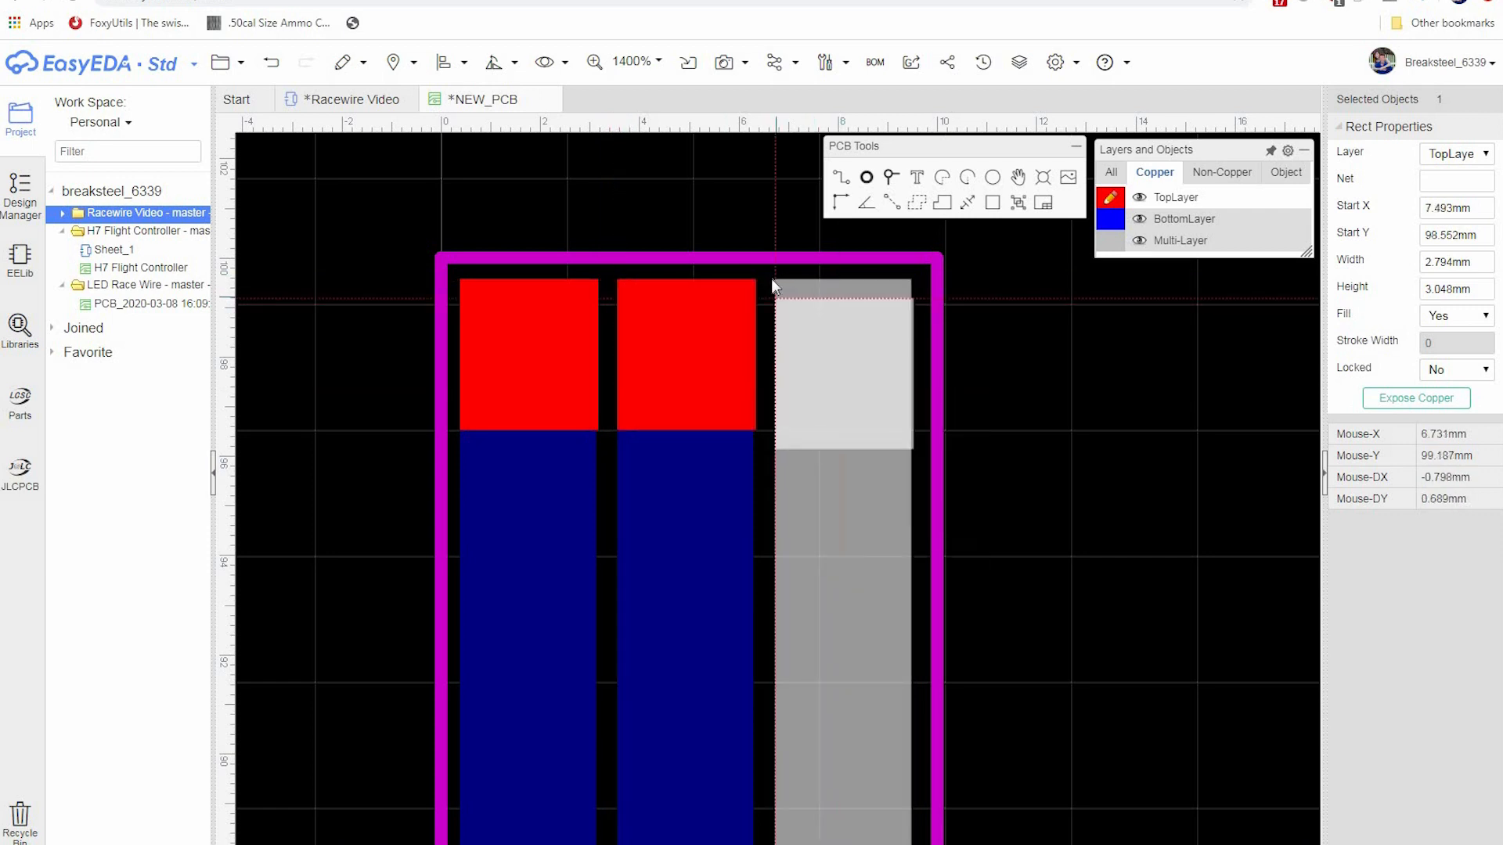
click(770, 280)
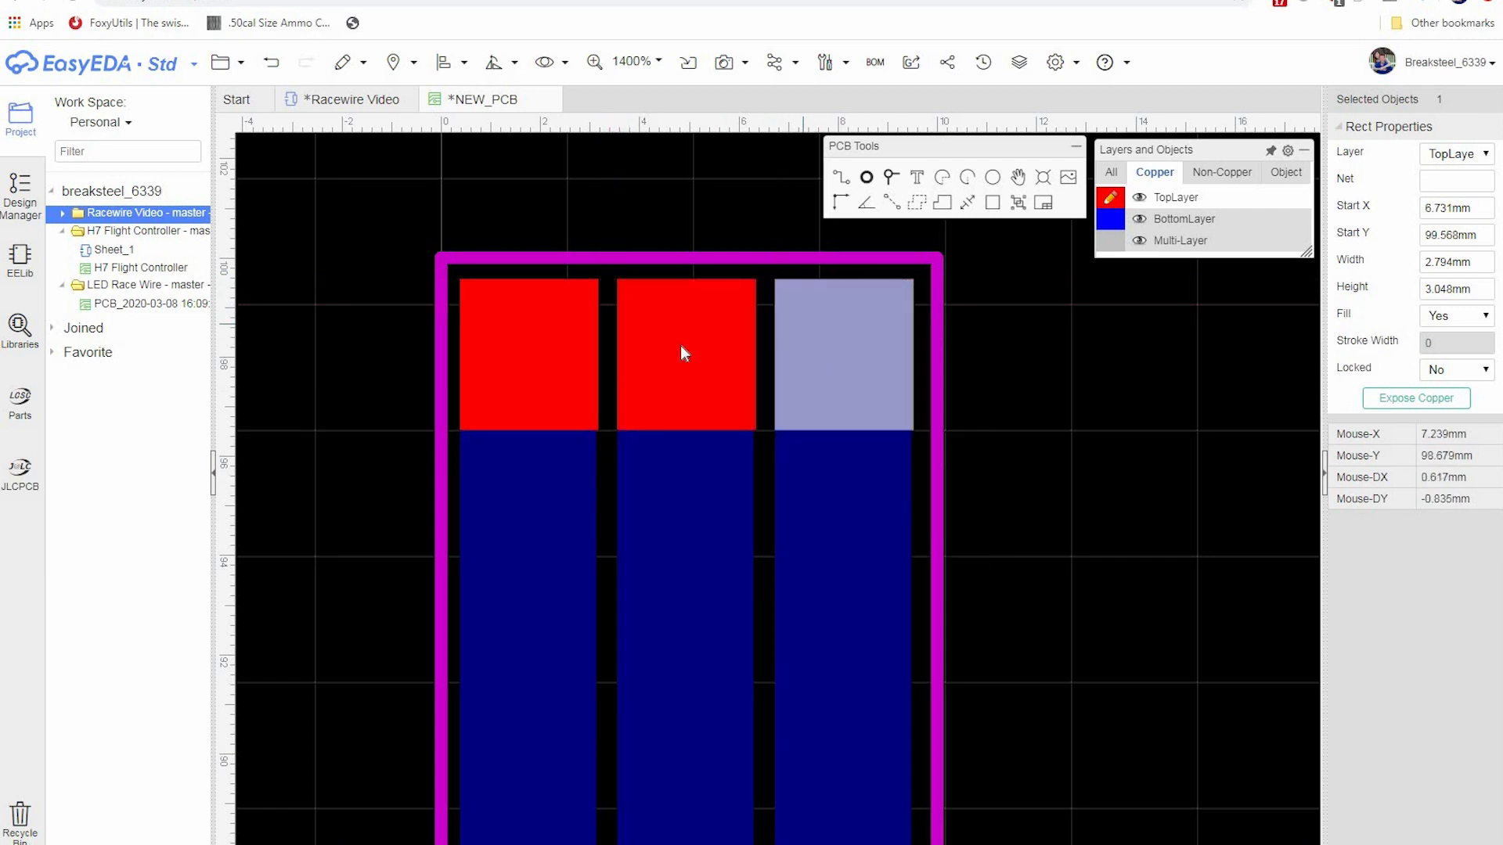
- Select all three TopLayer rectangles at the upper ends of the strips and apply Expose Copper to them
ctrl+click(531, 360)
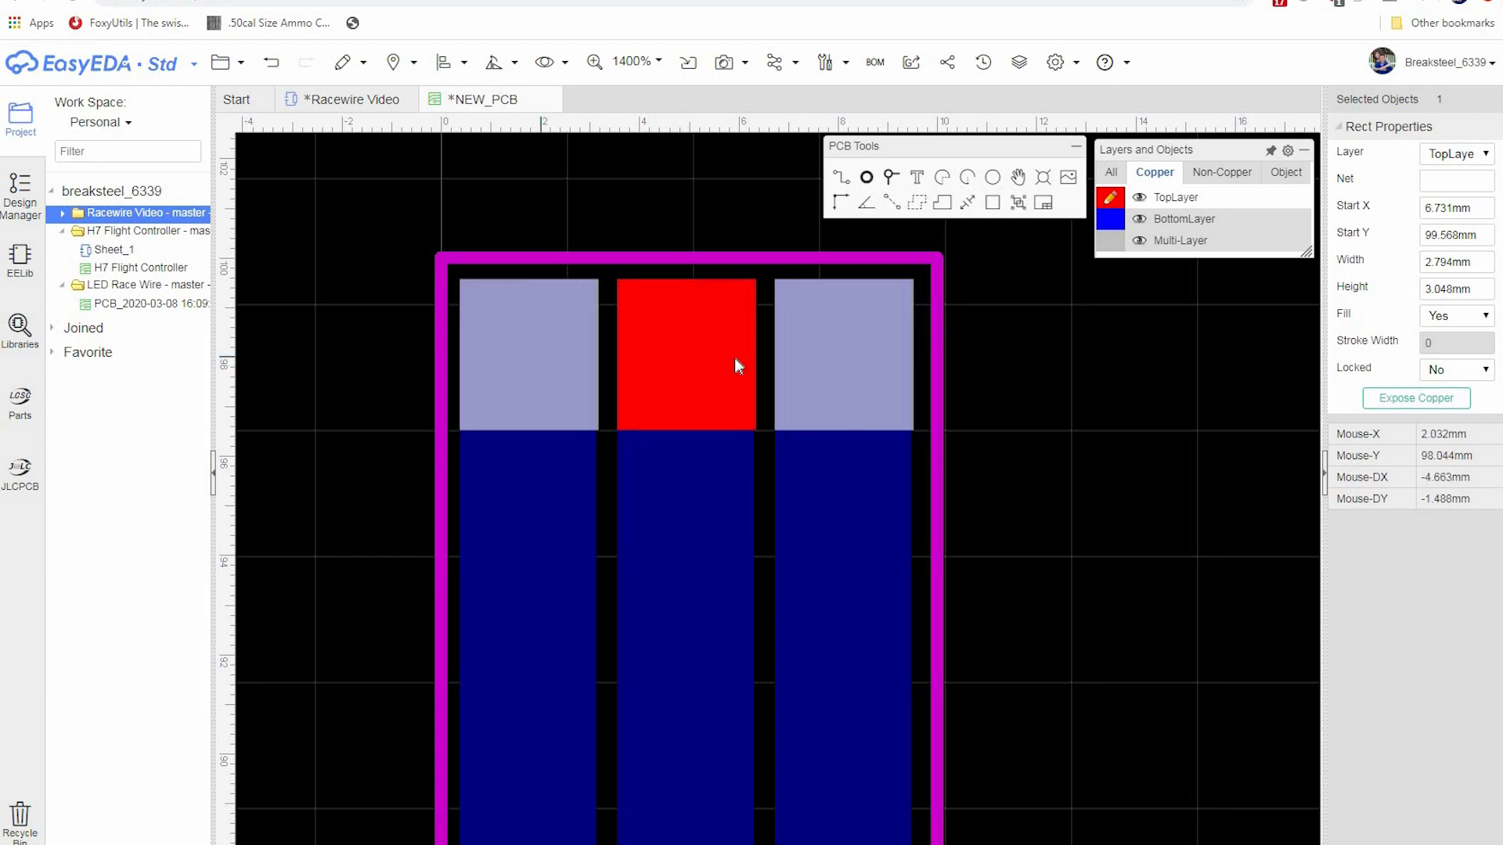
ctrl+click(716, 363)
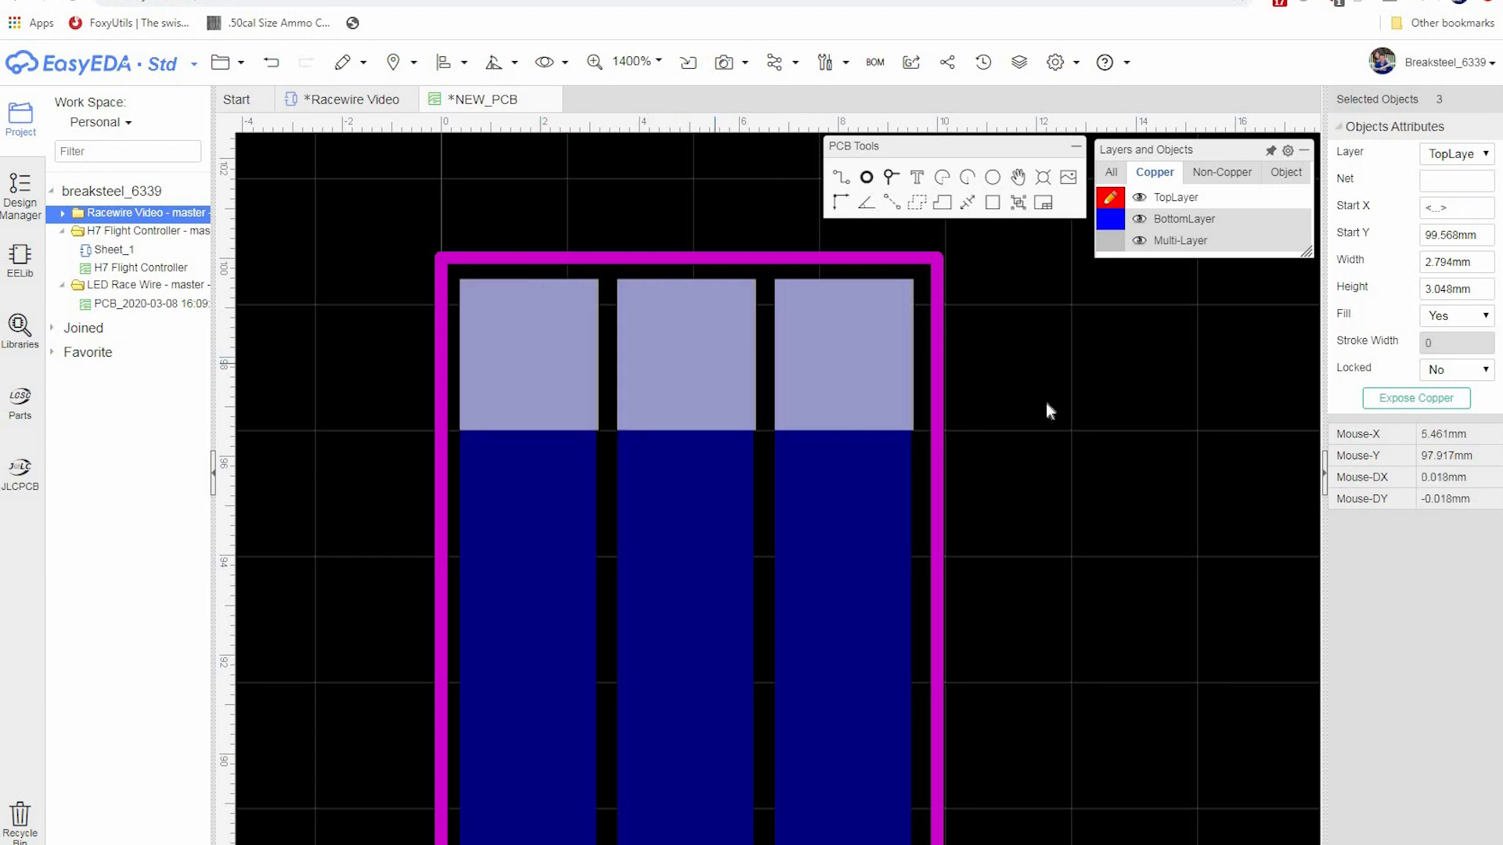
right_click(527, 350)
click(595, 655)
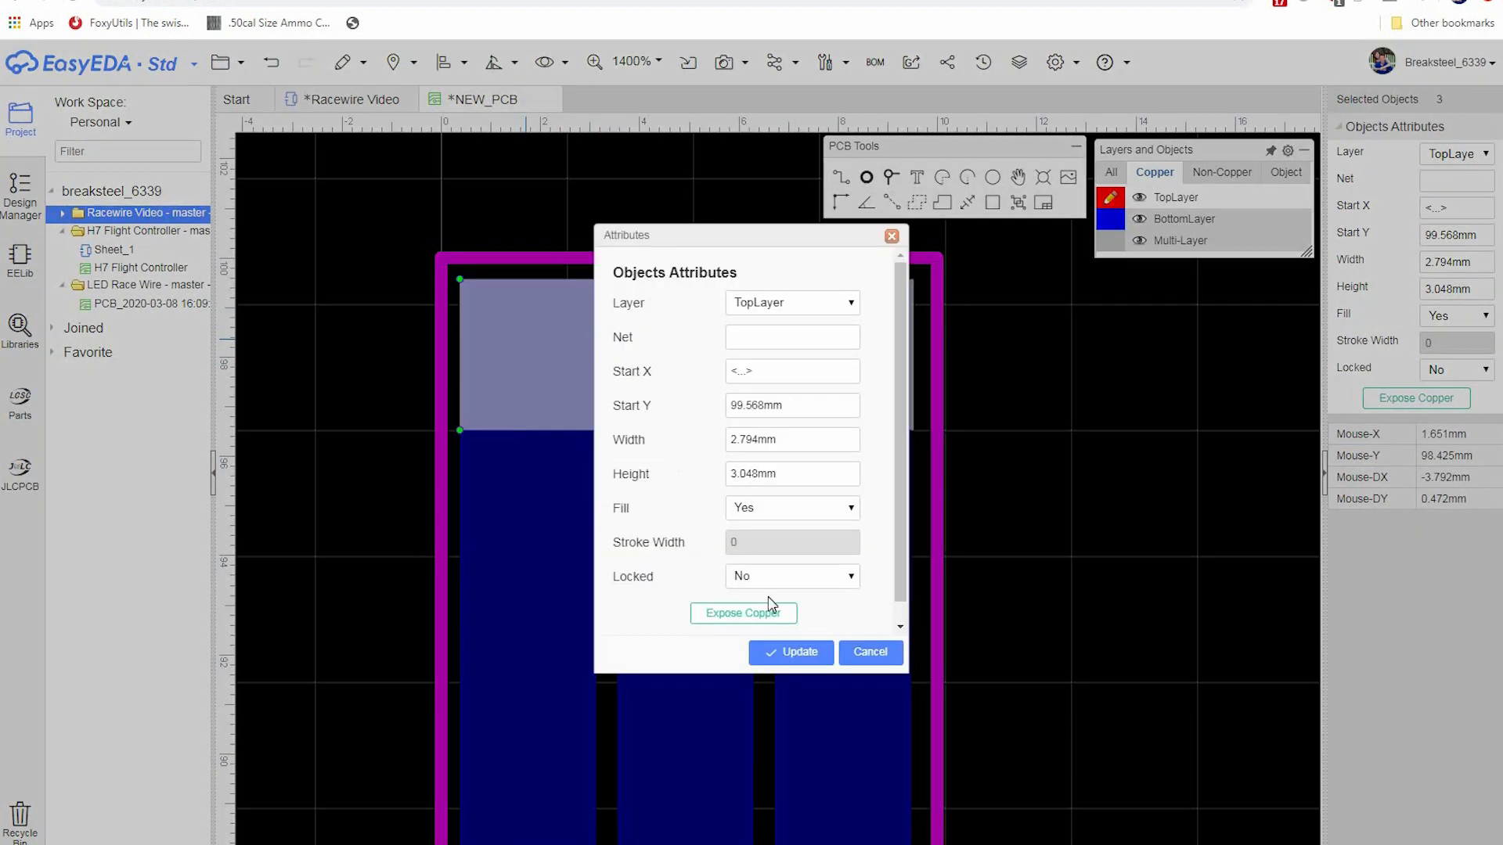
click(726, 615)
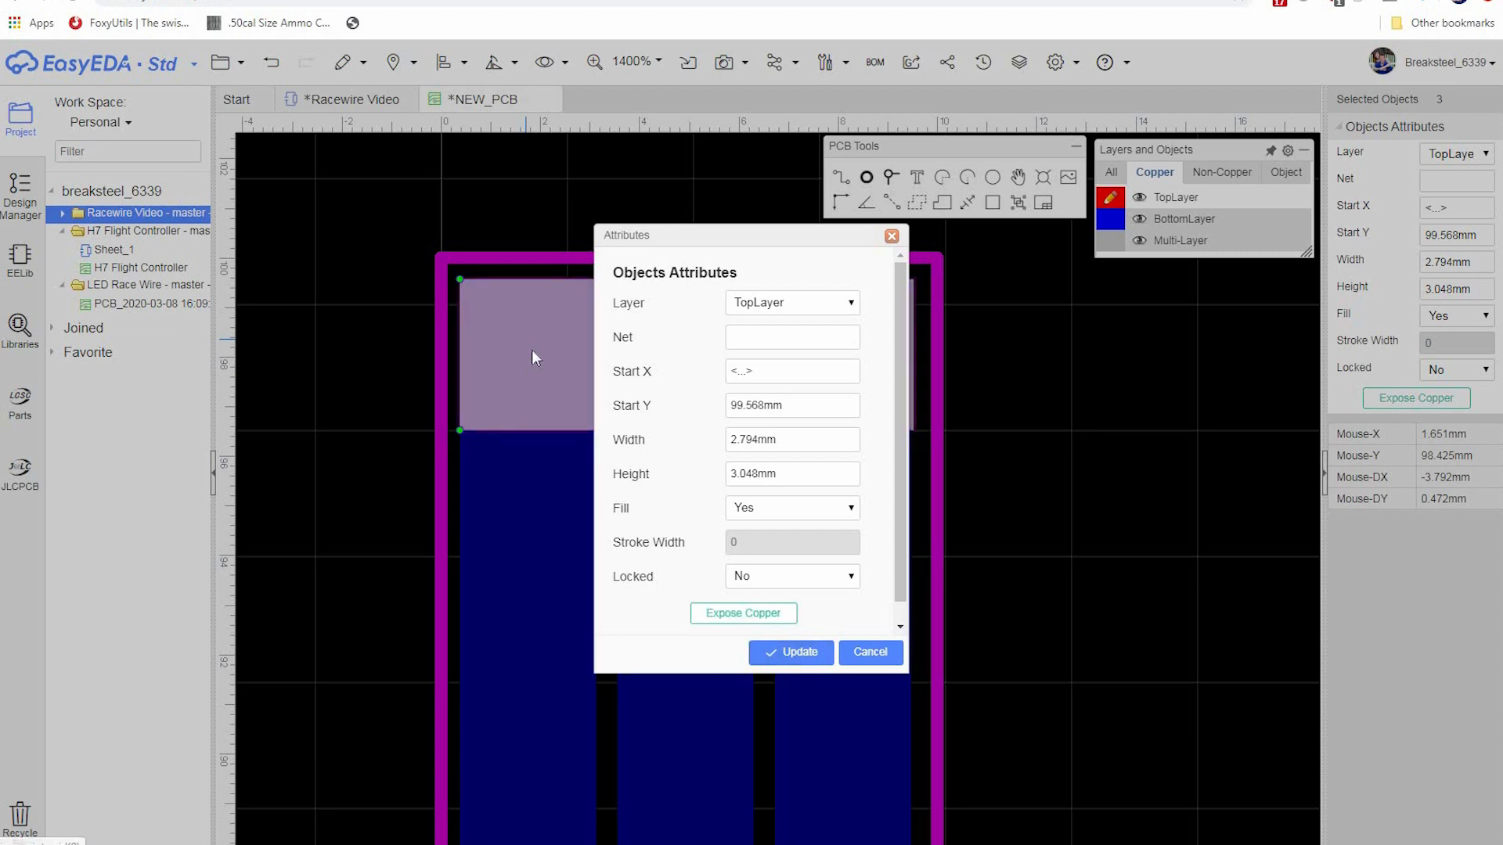
click(842, 661)
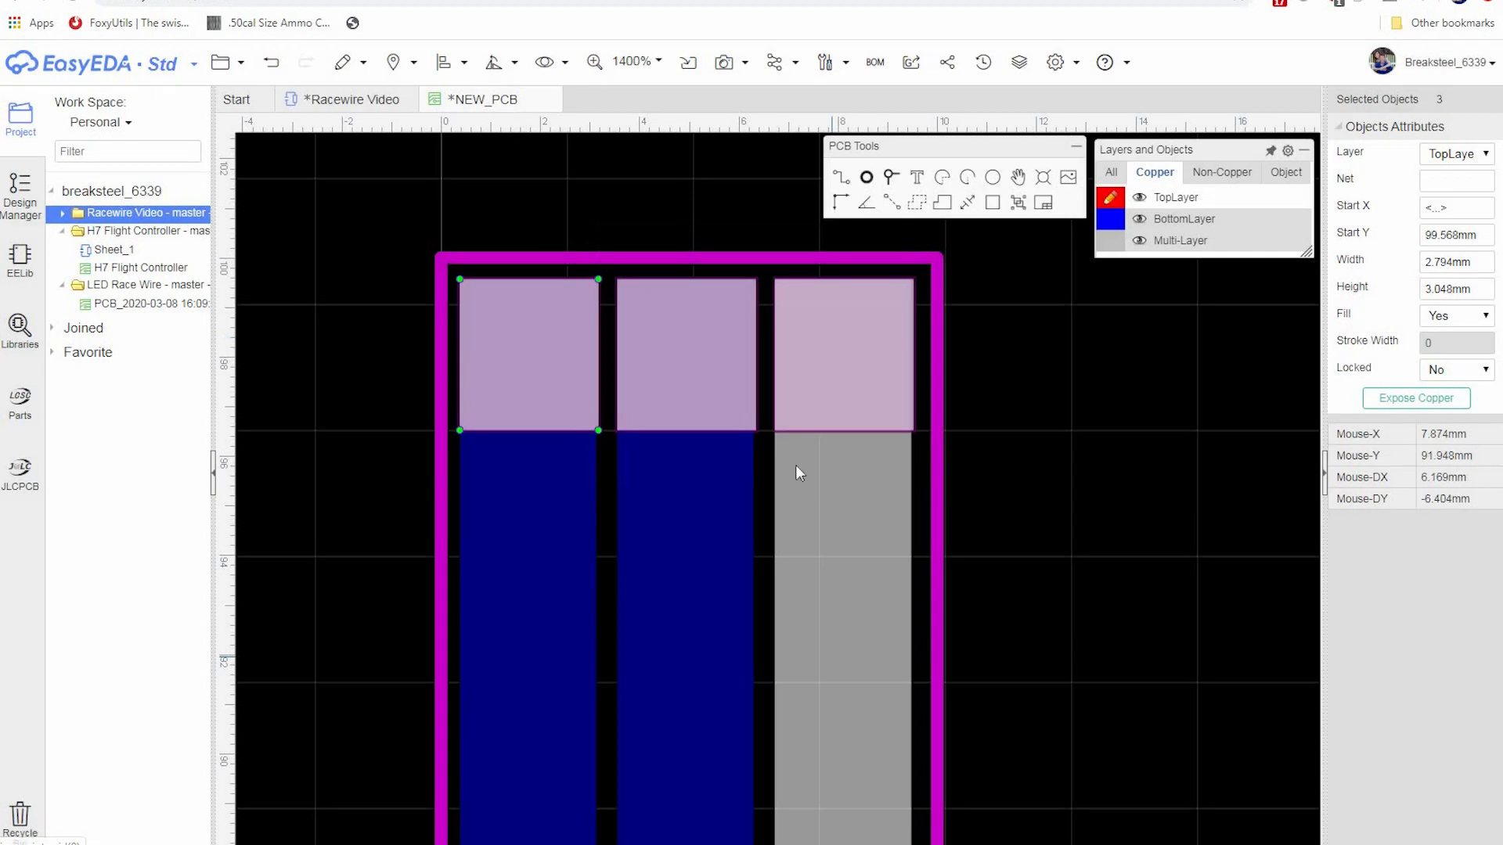
scroll(598, 423, up, 5)
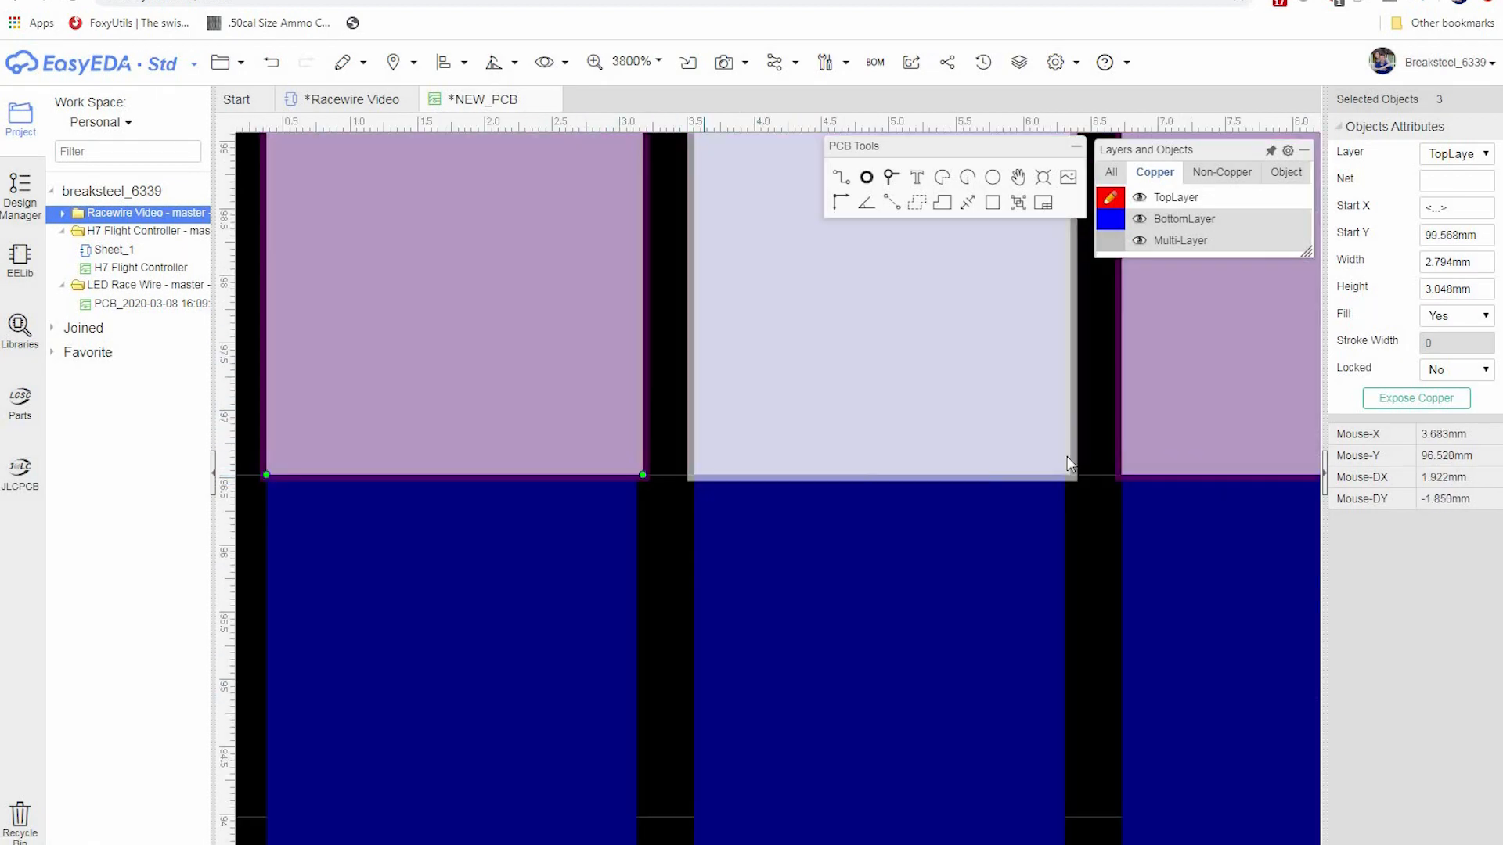
scroll(345, 396, down, 3)
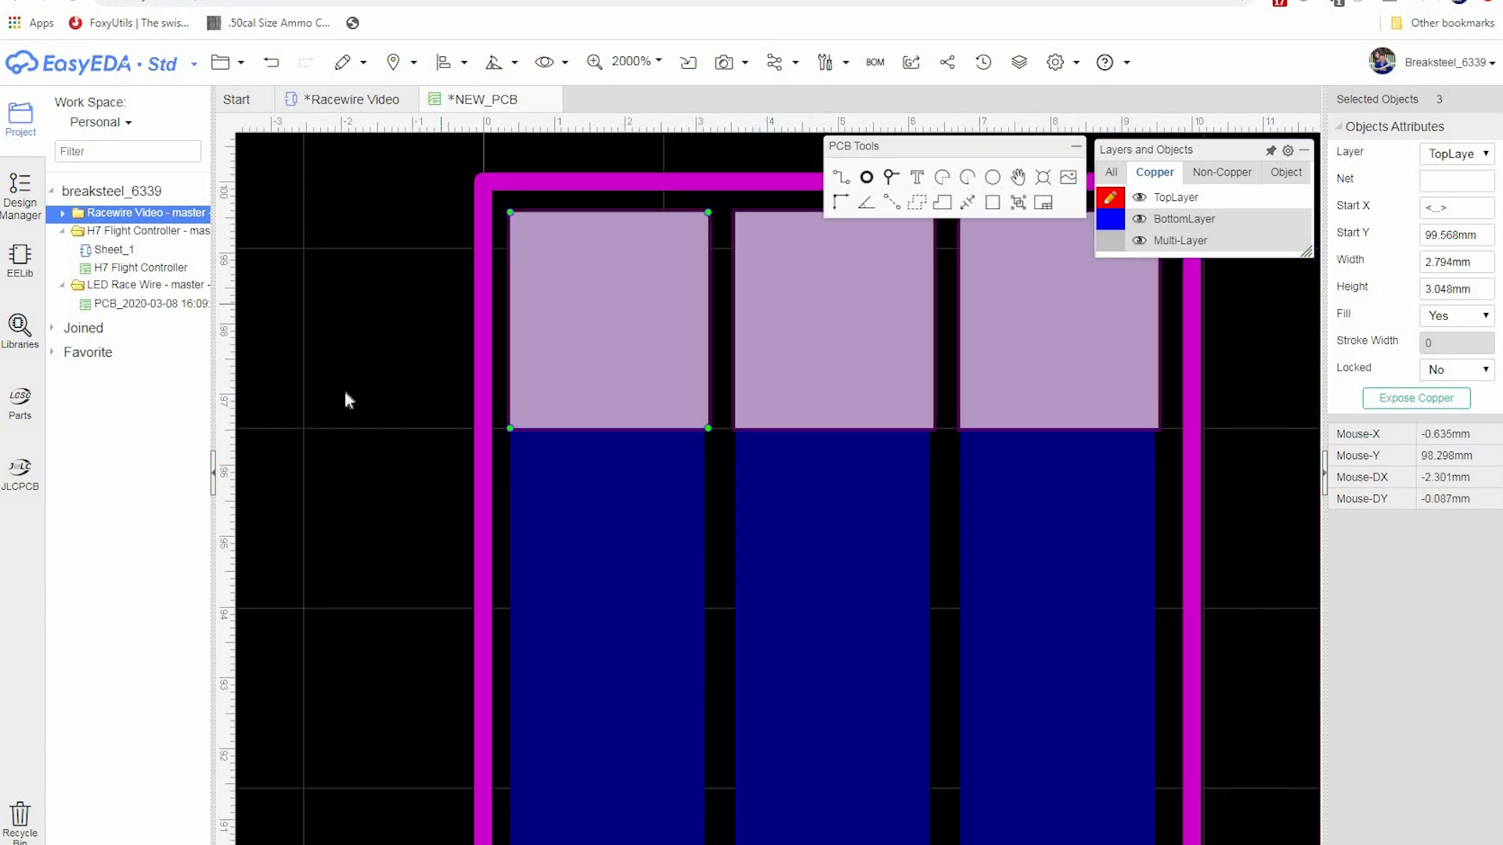
right_drag(359, 323, 334, 468)
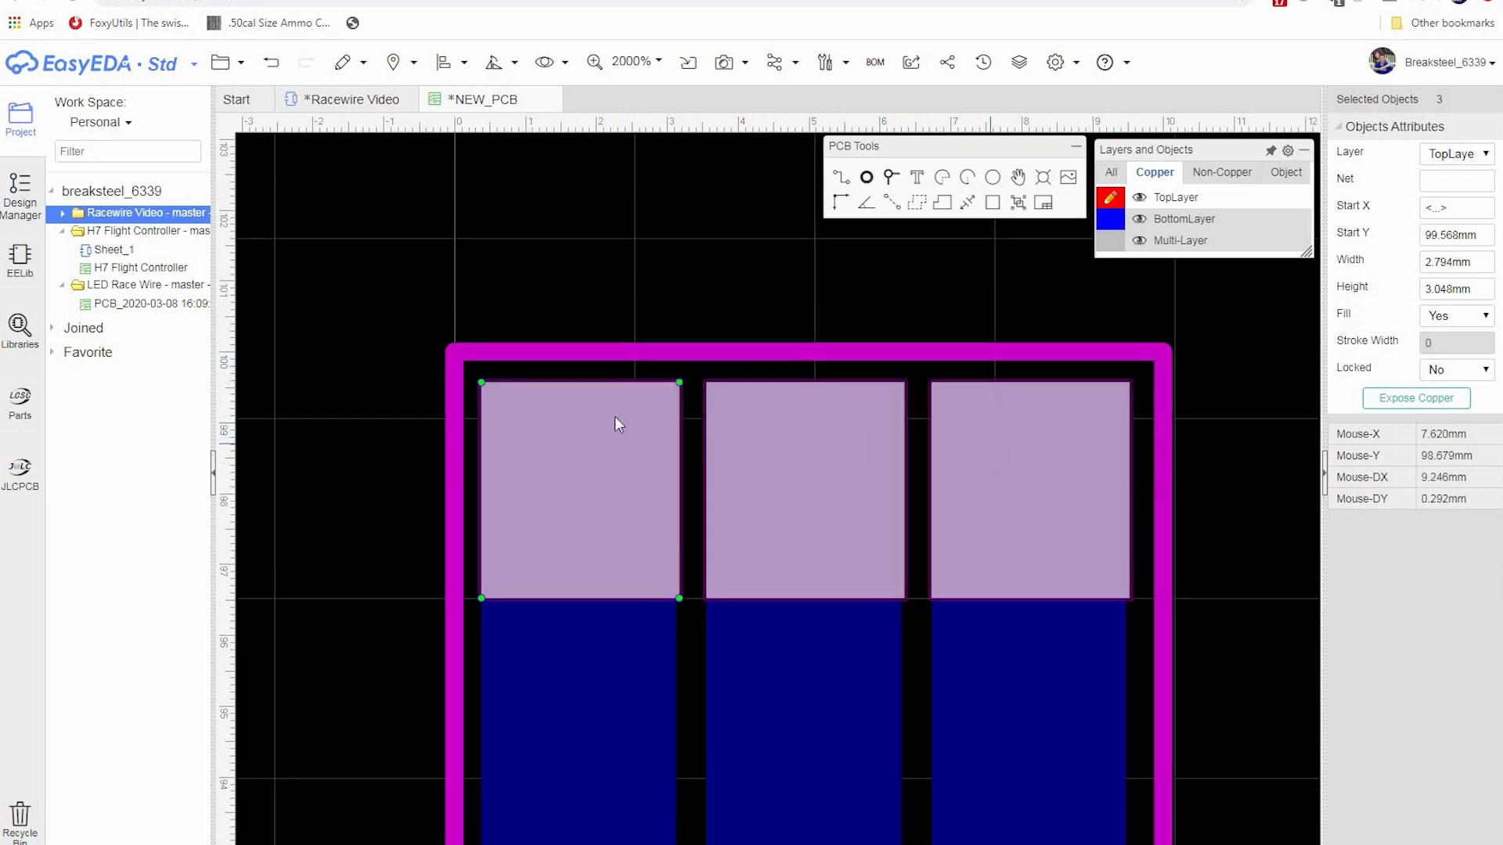
click(1428, 410)
click(849, 261)
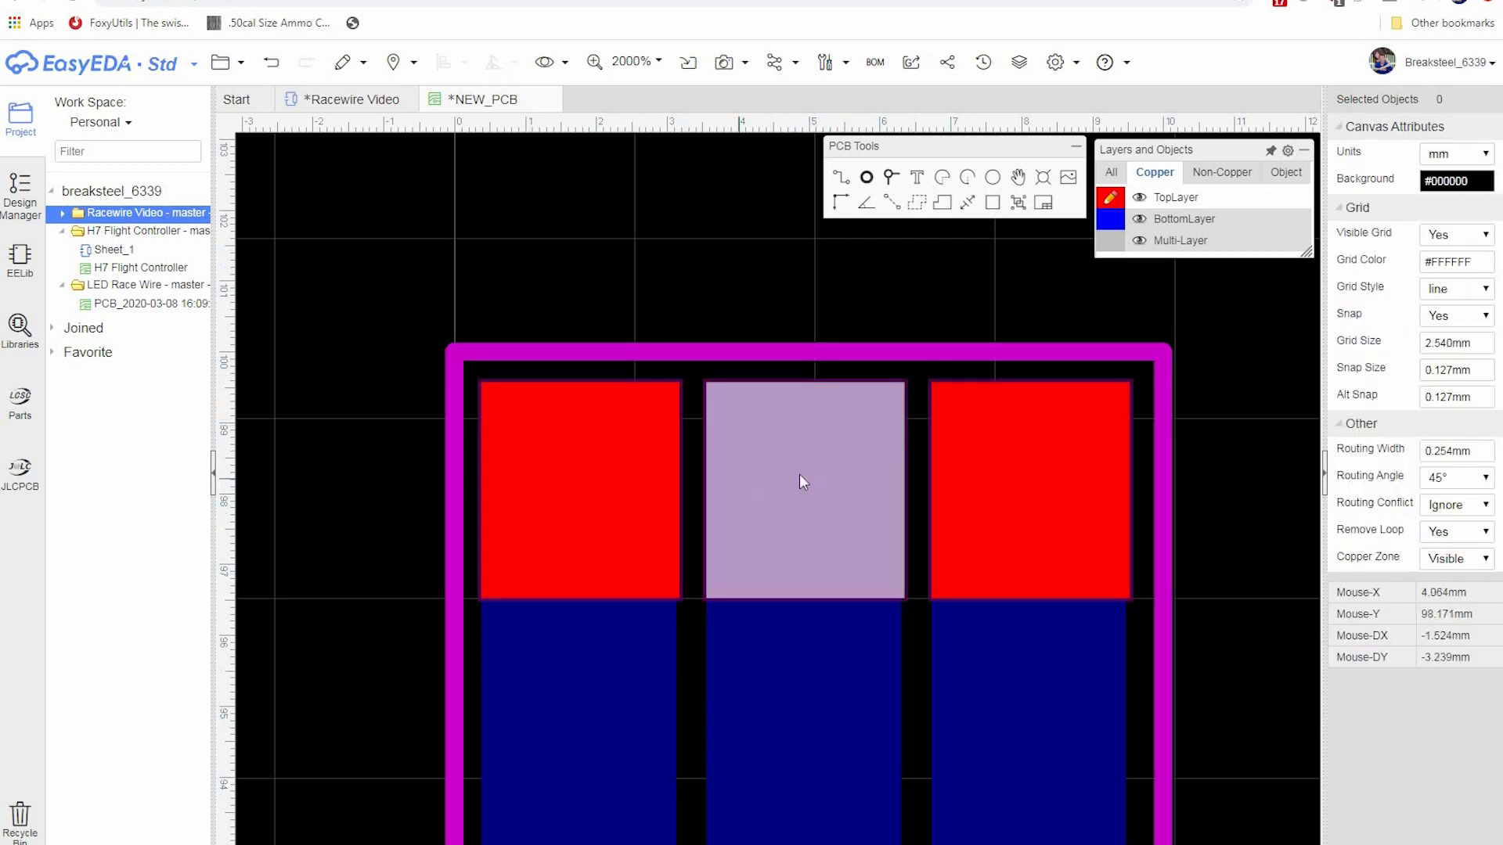
- Move the middle upper TopLayer pad down by about its own height and delete its leftover solder mask rectangle
drag(812, 473, 805, 657)
click(783, 504)
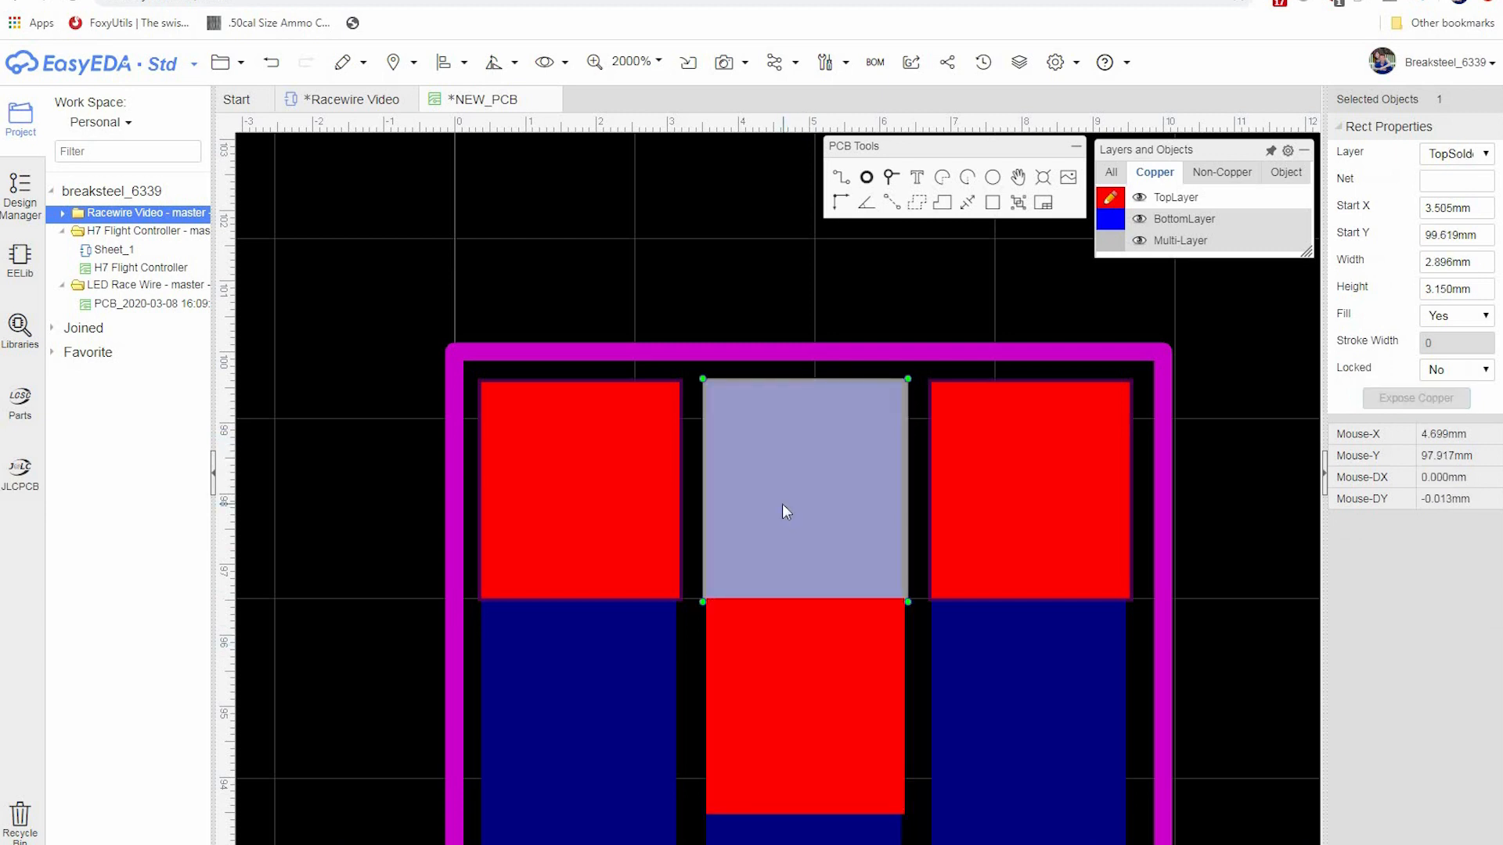
drag(773, 560, 771, 655)
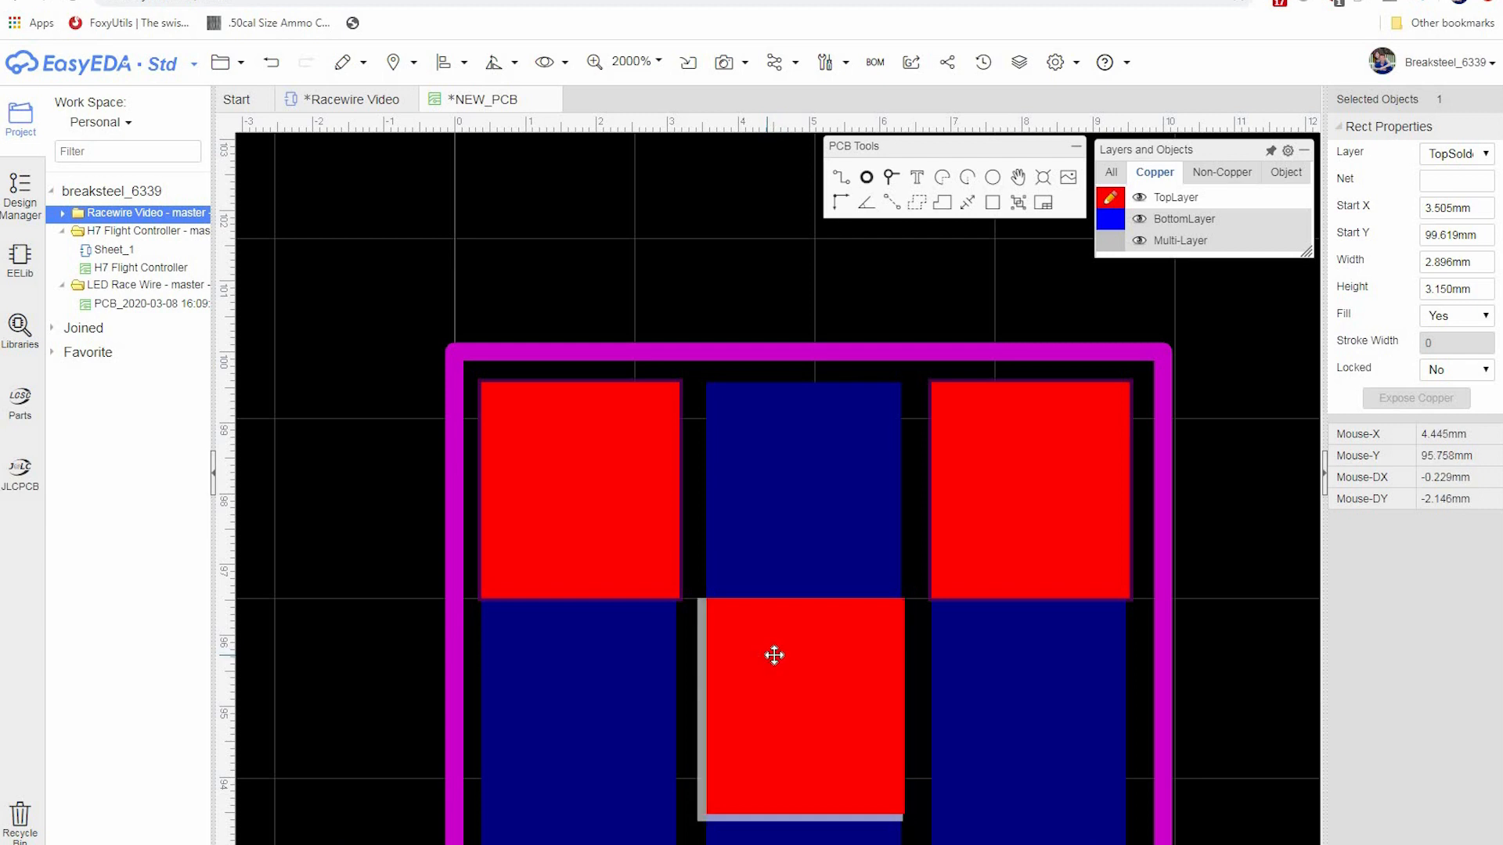
drag(758, 660, 695, 266)
key(Delete)
- Apply Expose Copper to the relocated middle TopLayer pad and update its attributes
click(806, 687)
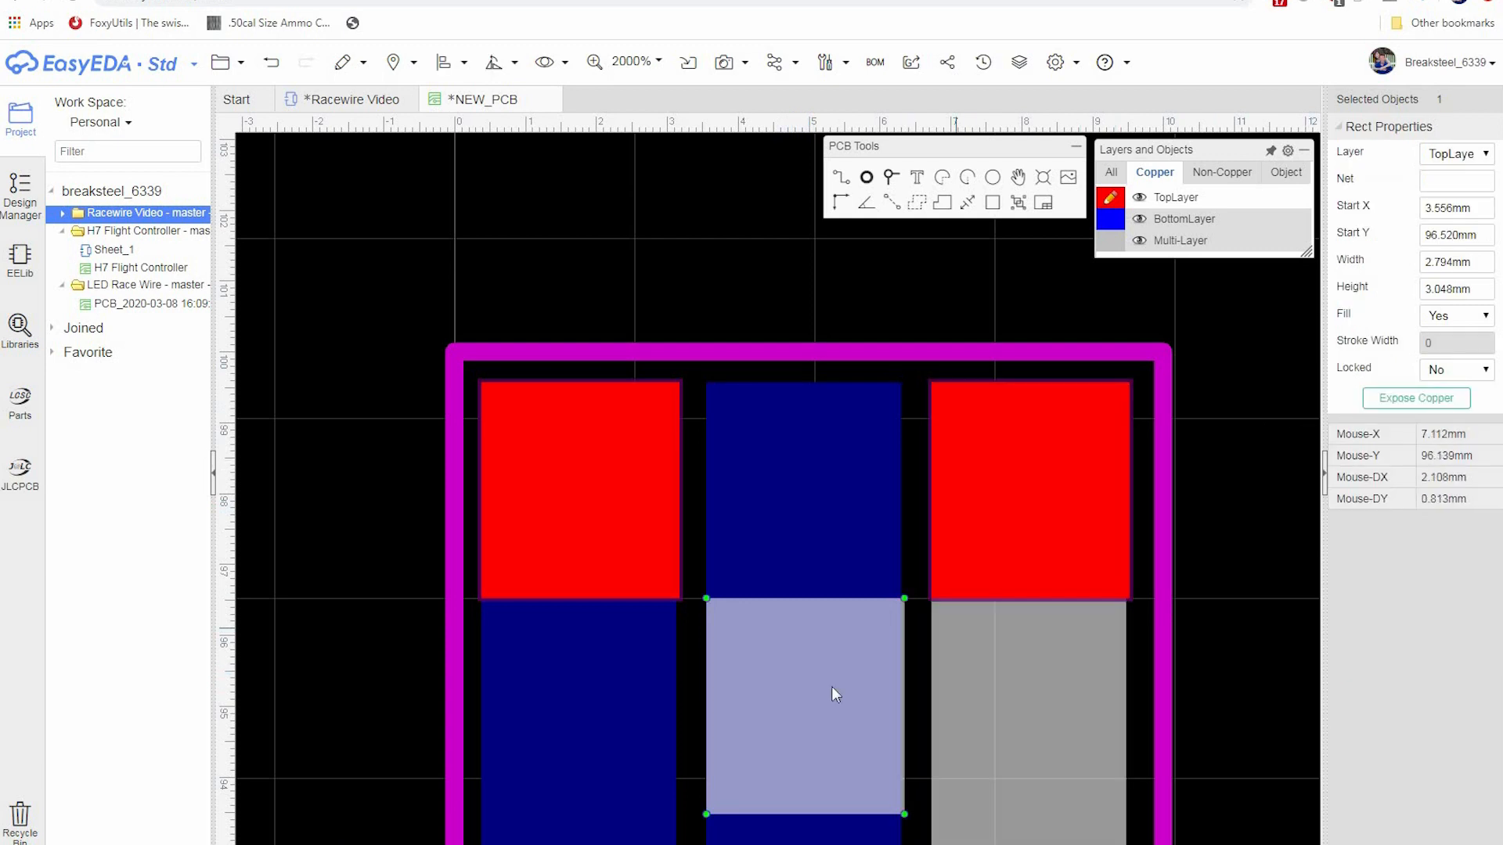
right_click(791, 718)
click(822, 840)
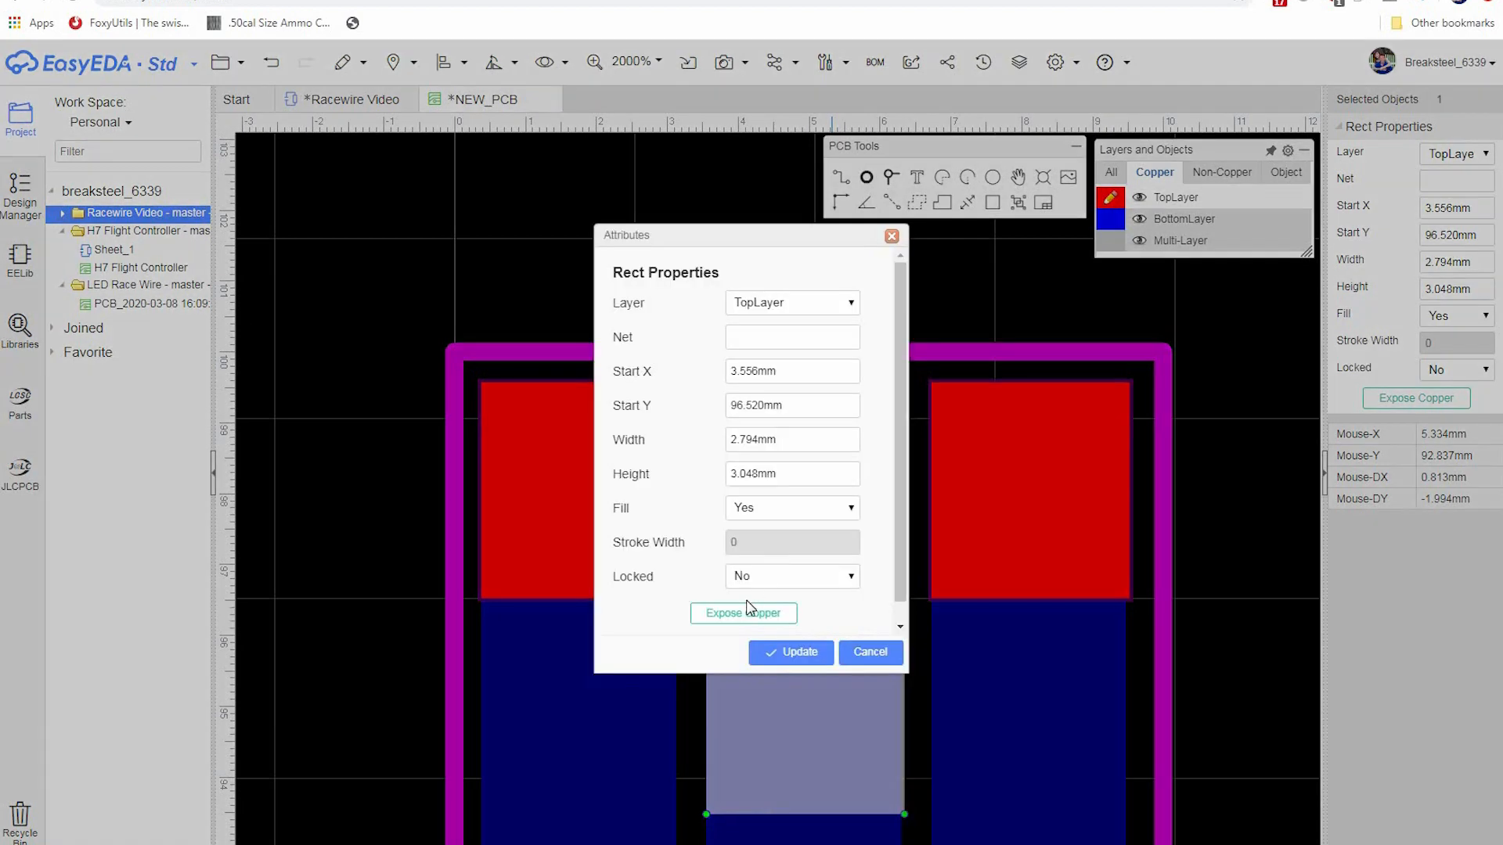
click(743, 614)
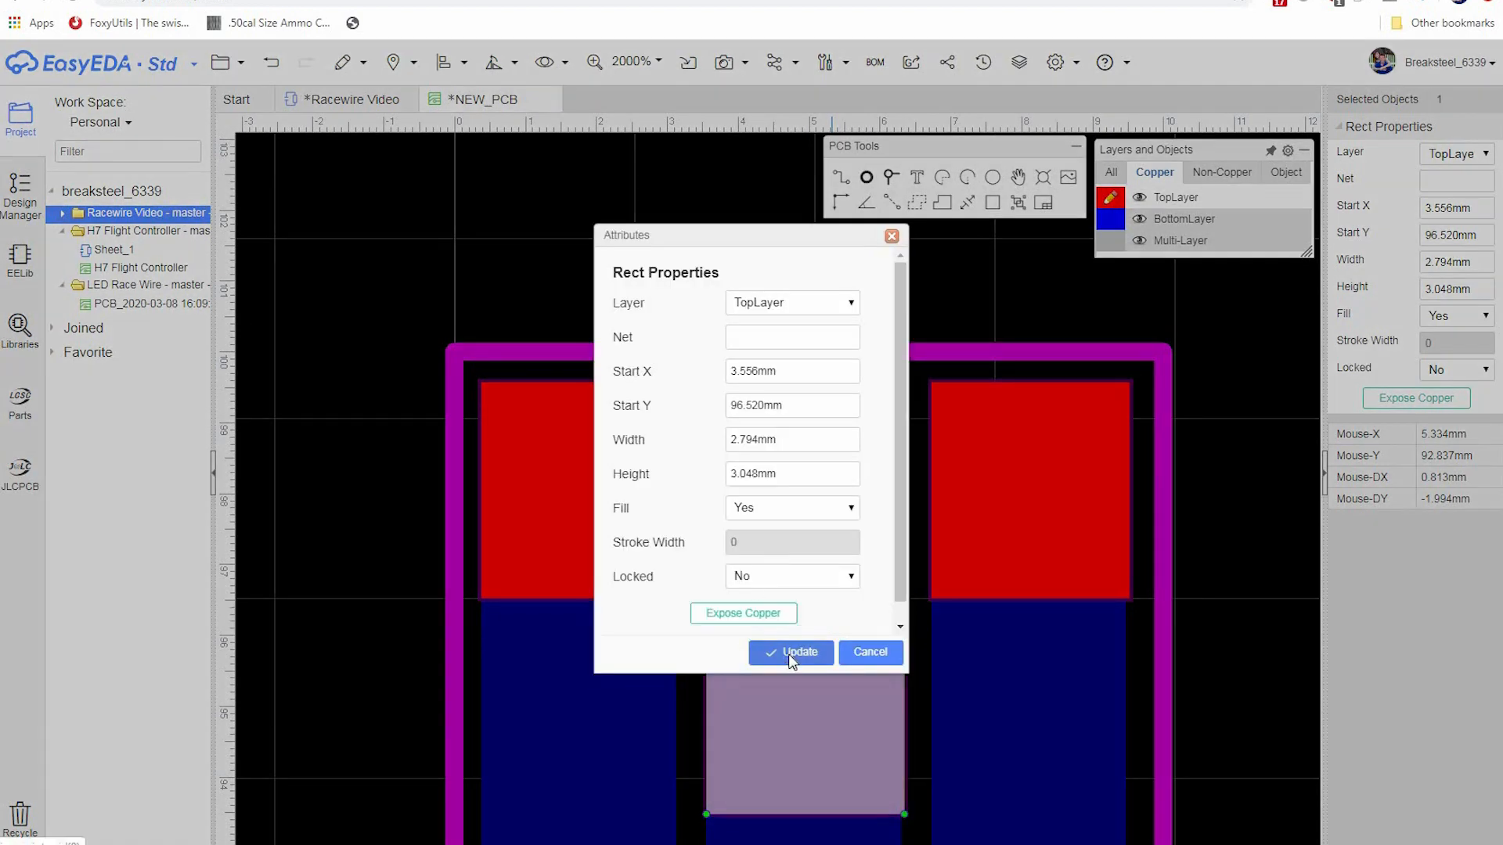
click(780, 652)
click(1213, 584)
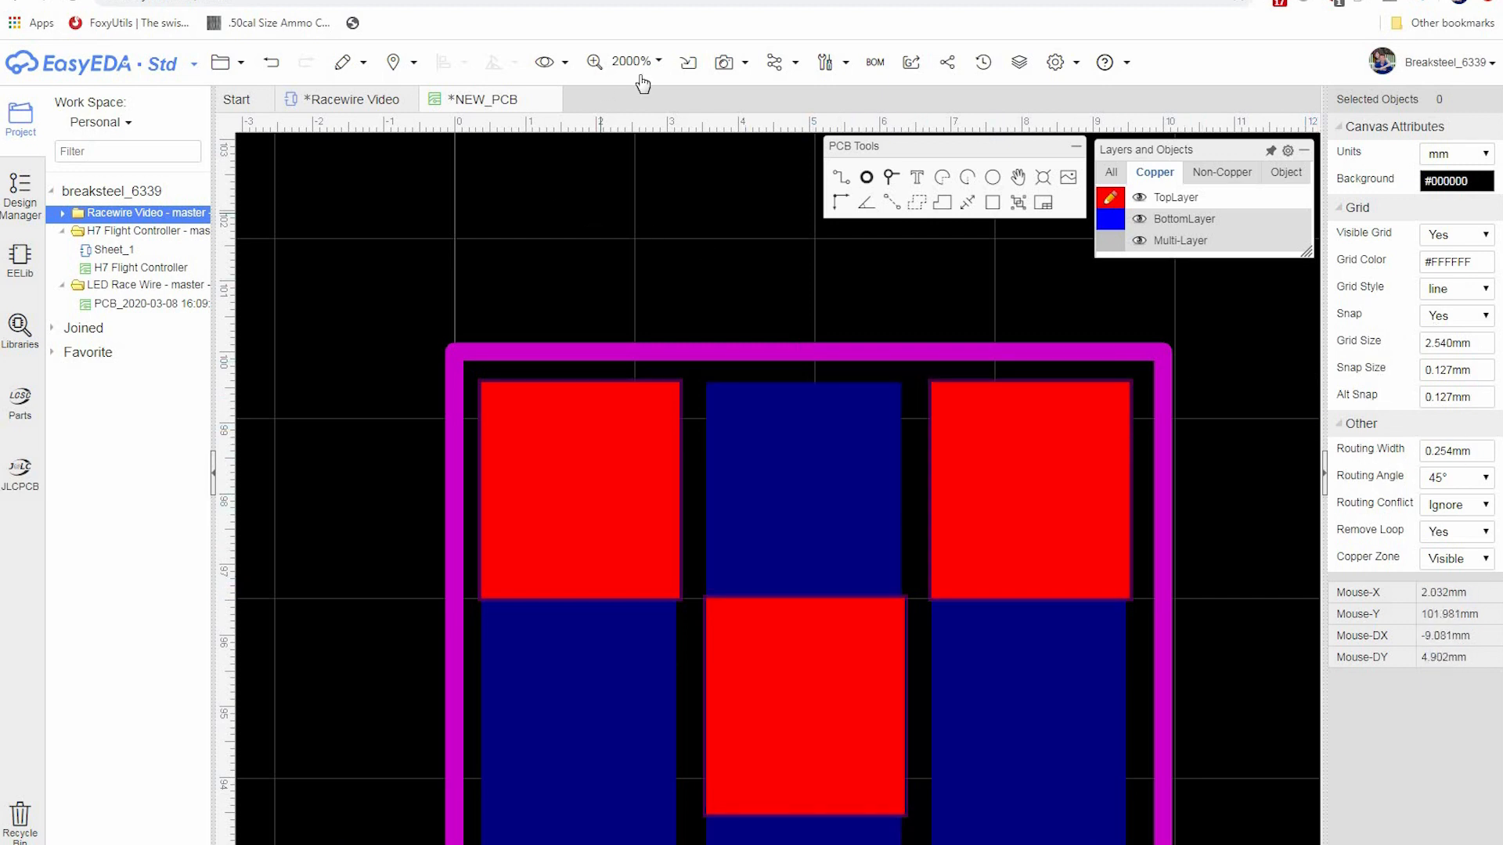
- Preview the board's top side in Photo View to examine the exposed pads, and close the preview
click(741, 68)
click(763, 83)
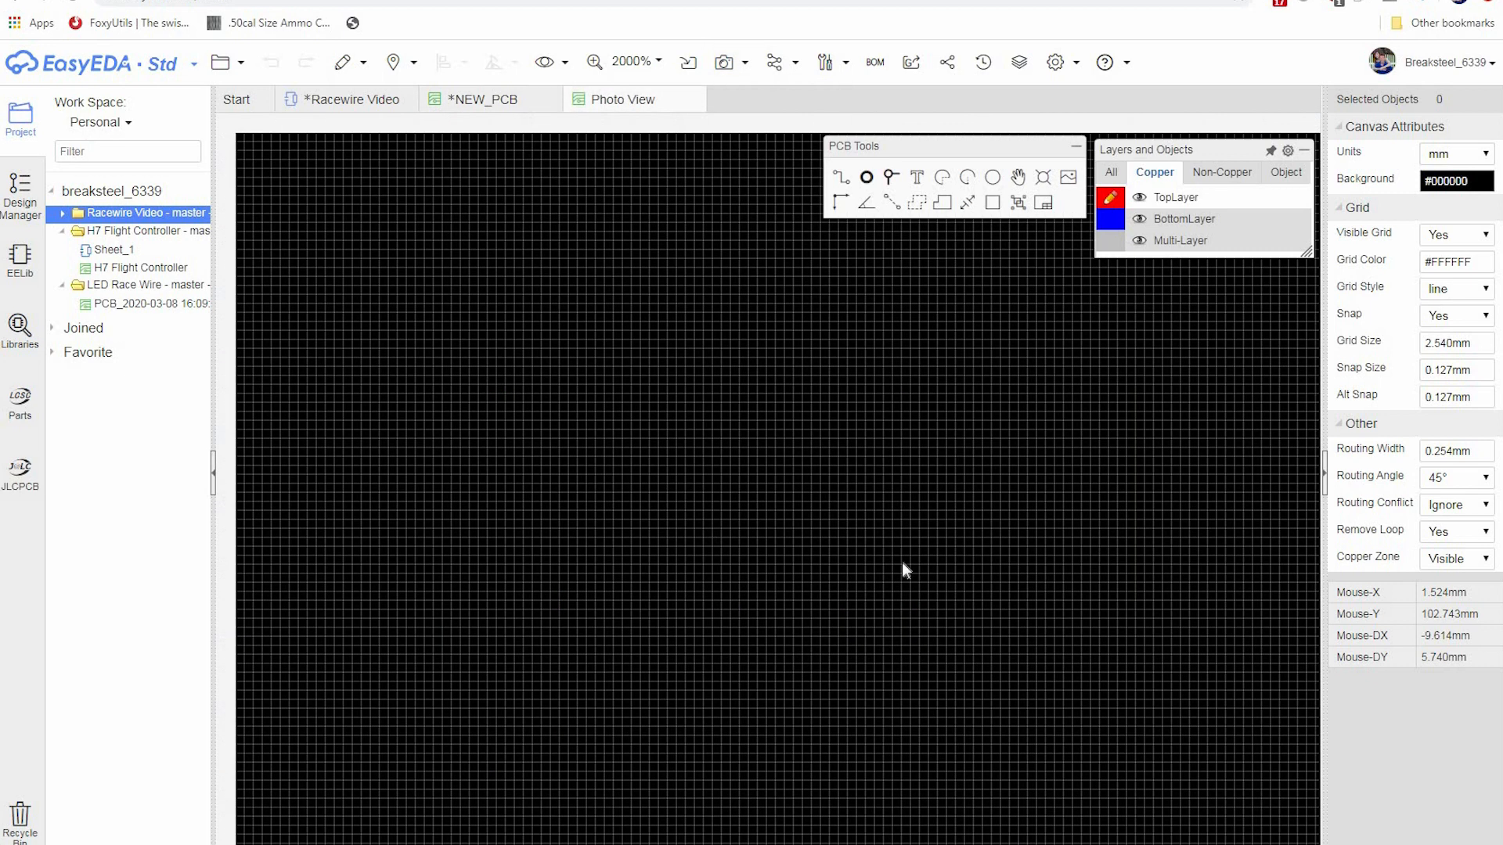
scroll(789, 454, up, 5)
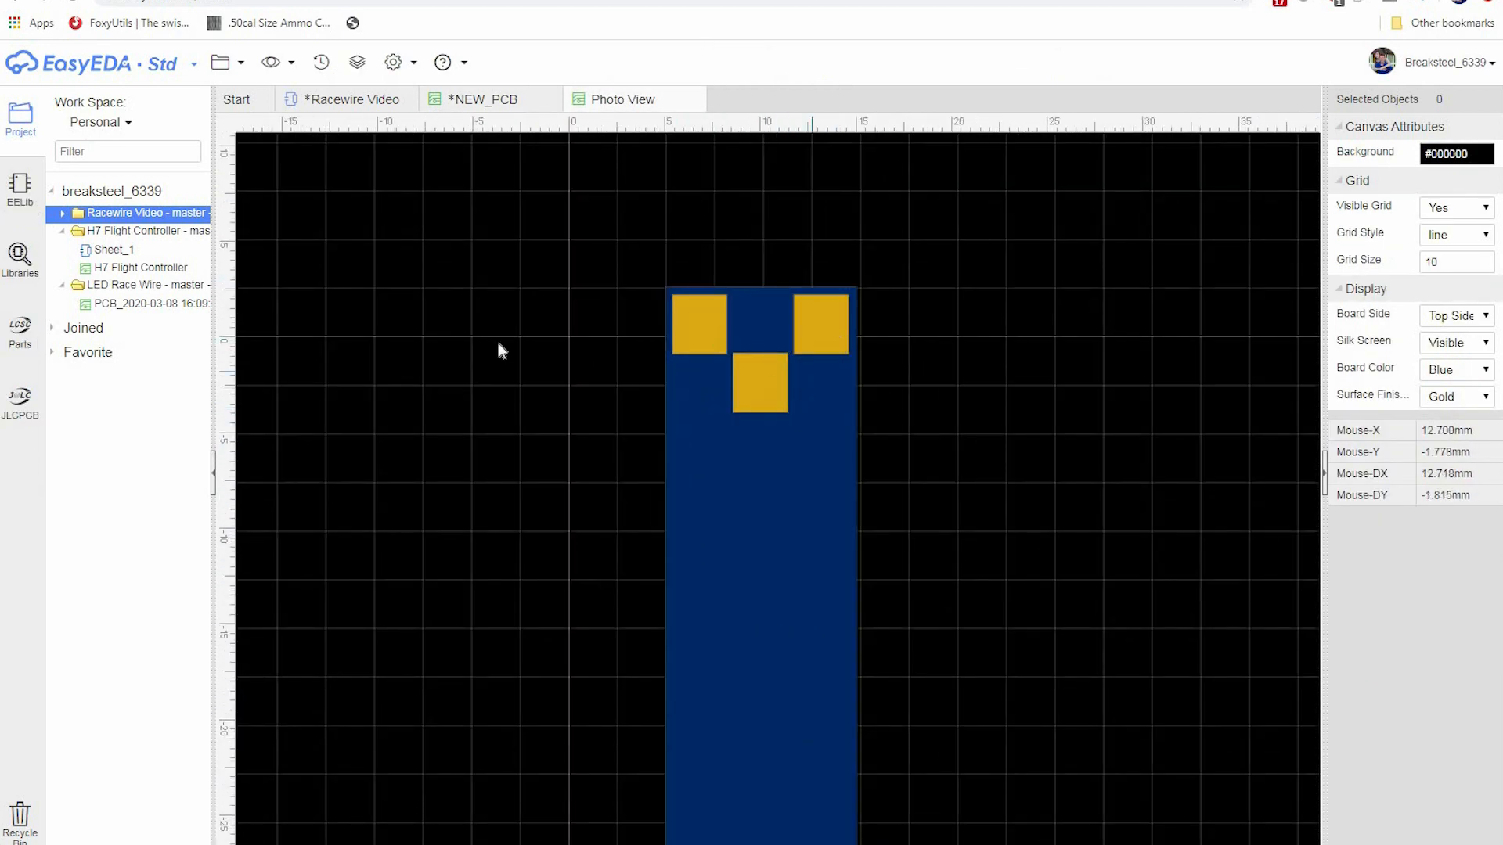
click(696, 100)
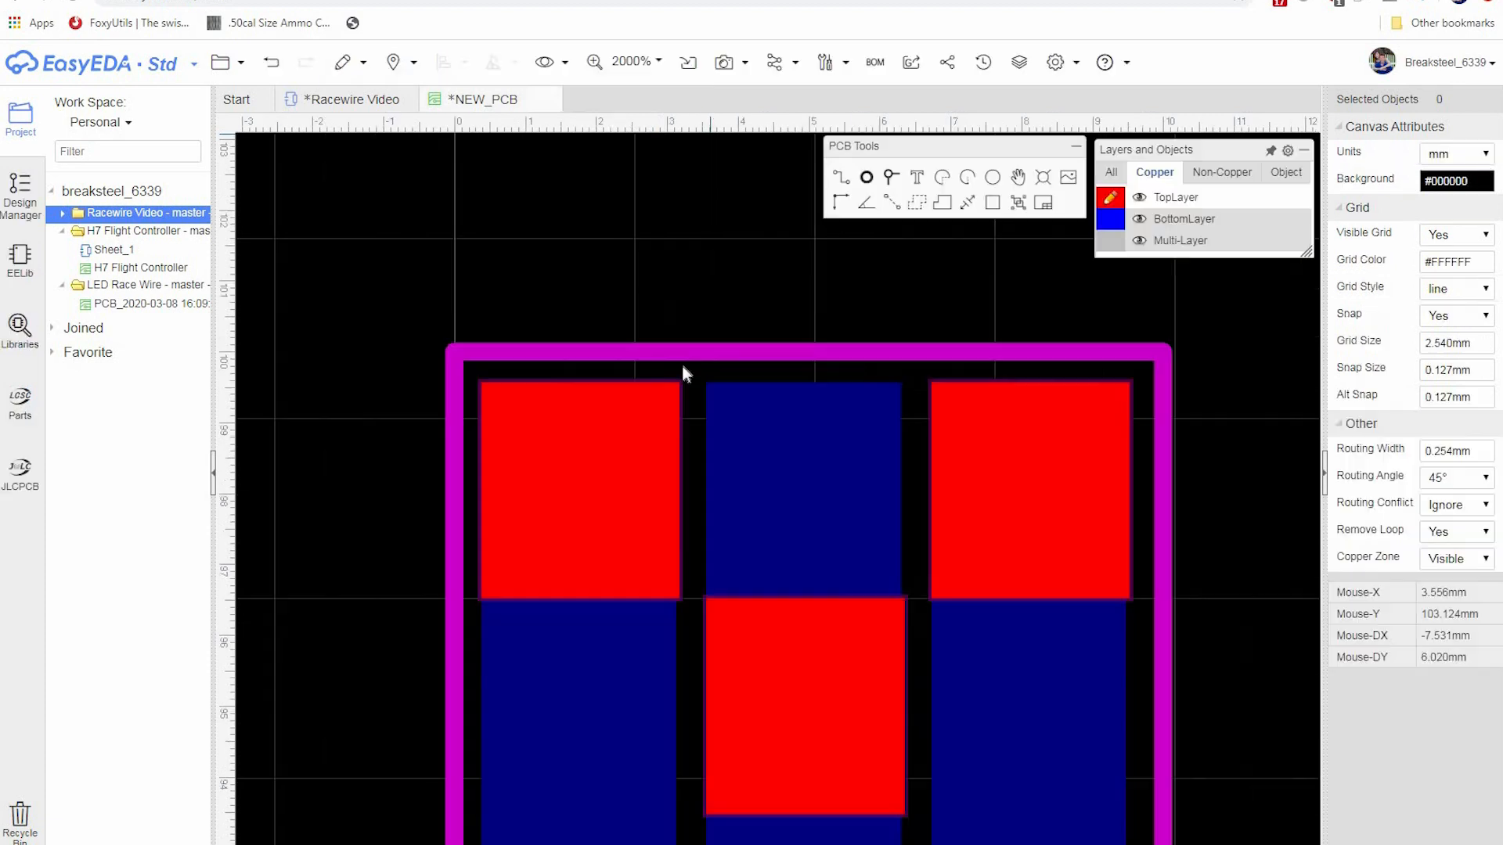
- Undo the middle pad's relocation and solder mask changes so the three upper pads line up in a row
key(ctrl+z)
key(ctrl+z)
key(ctrl+z)
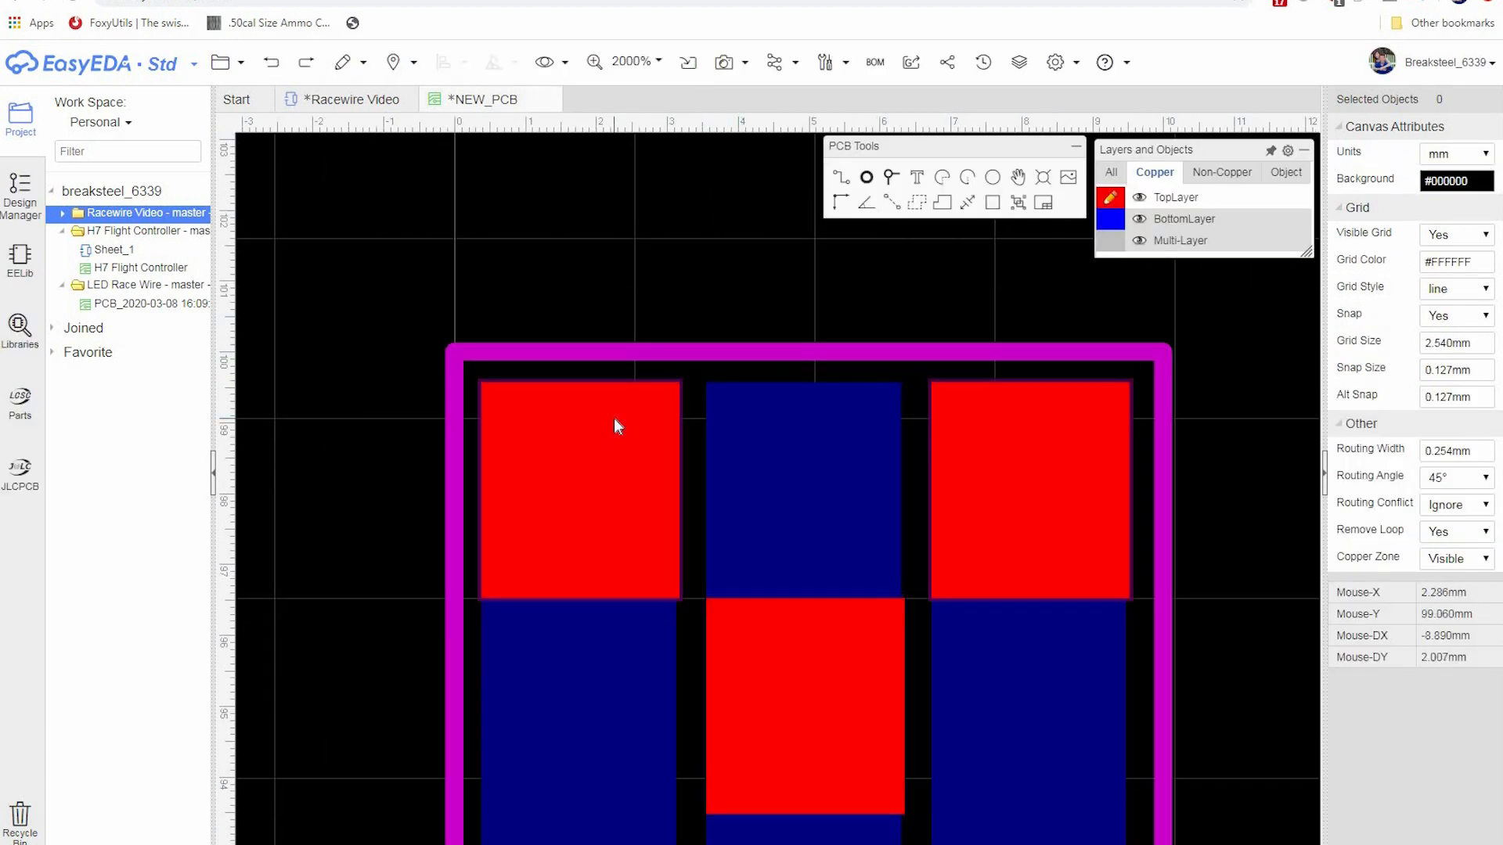
key(ctrl+y)
key(ctrl+y)
key(ctrl+y)
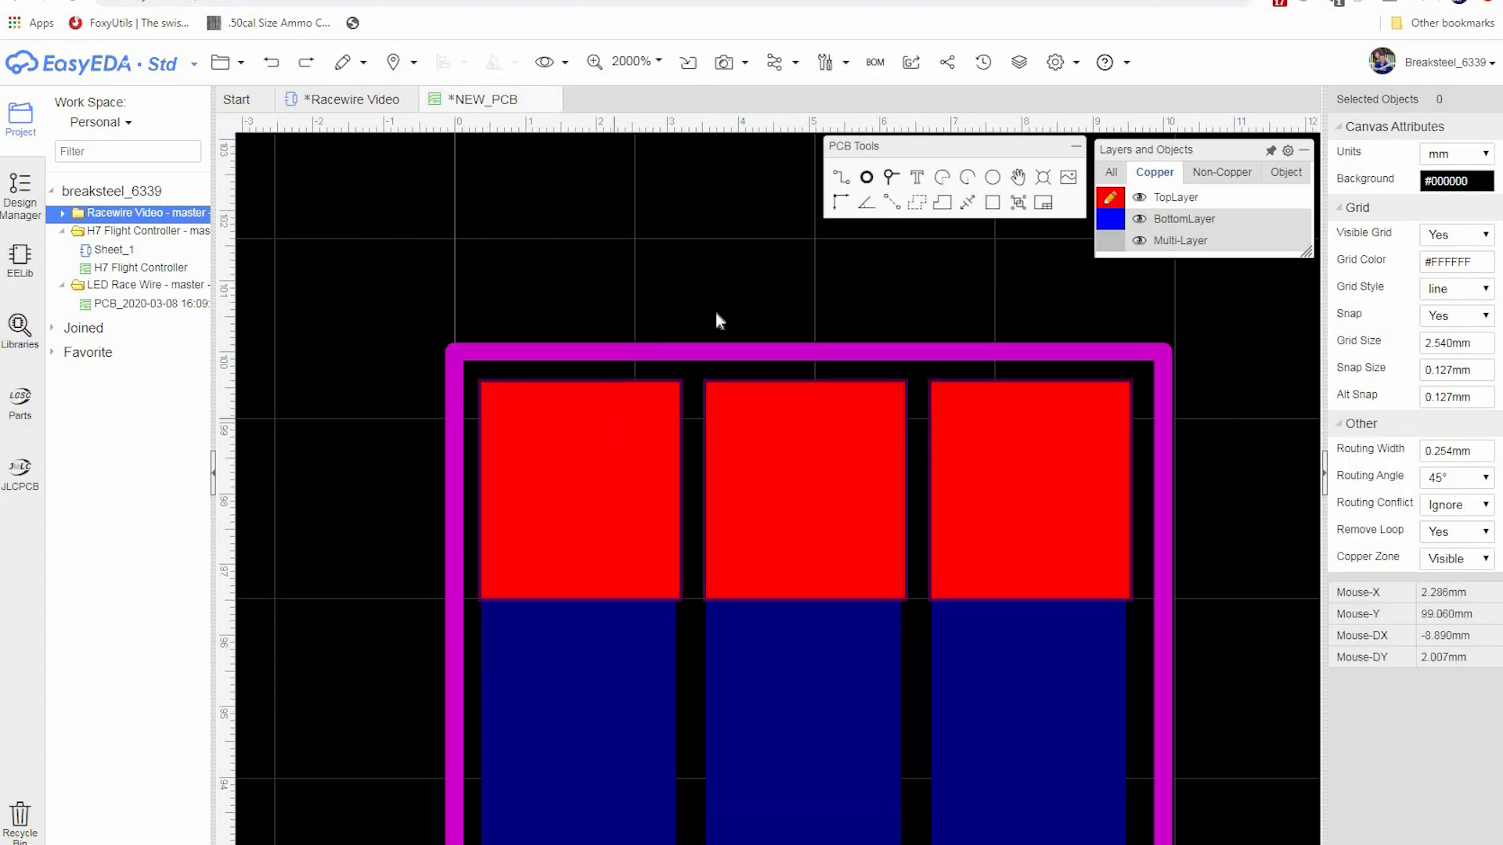
- Select the three TopLayer pads at the upper ends of the strips and copy them
click(577, 459)
ctrl+click(834, 473)
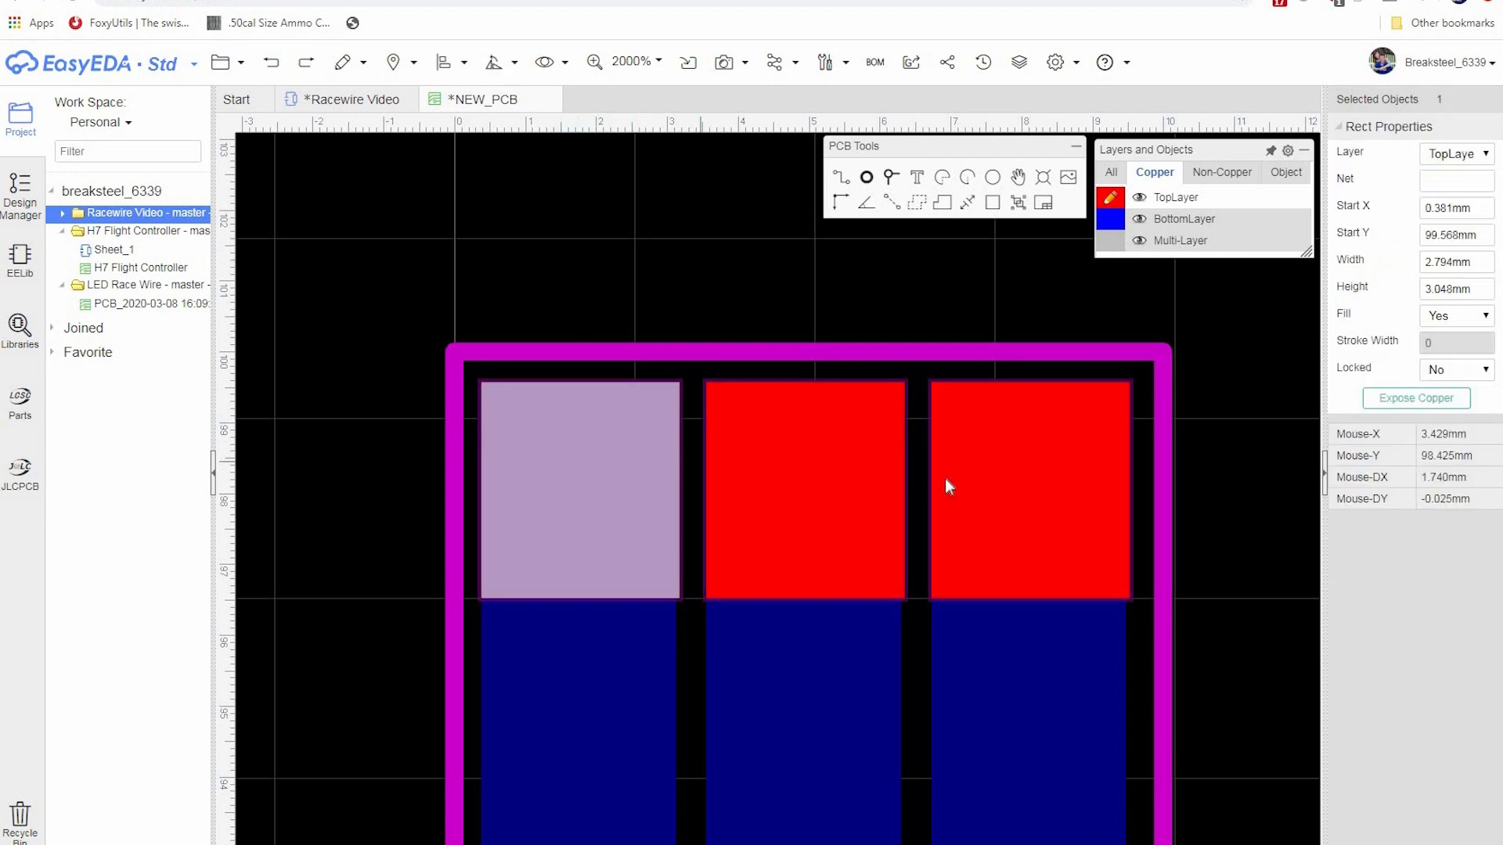
ctrl+click(1018, 472)
right_click(997, 471)
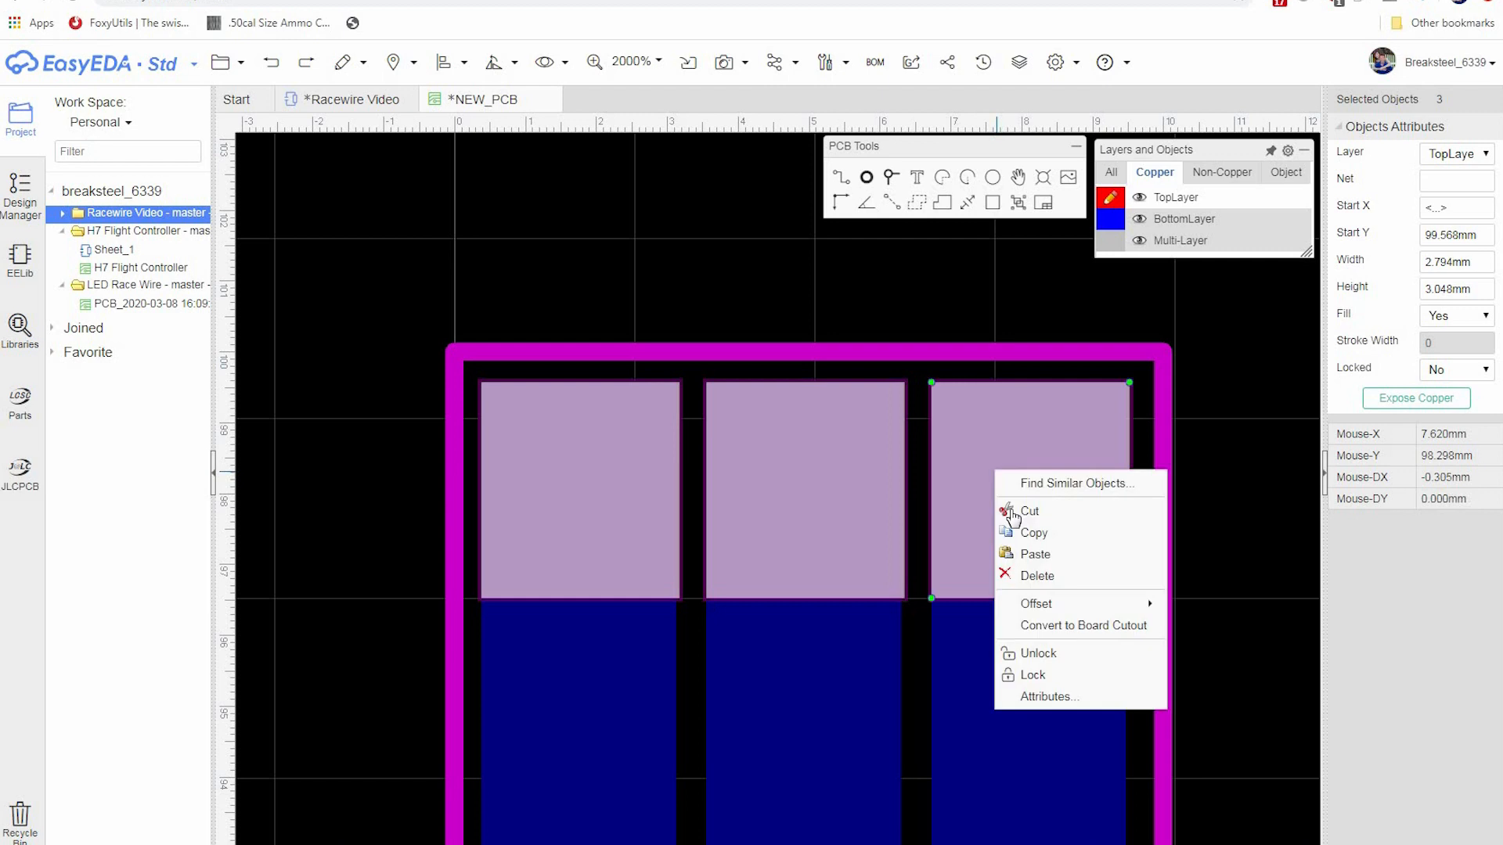
click(1033, 540)
- Paste the three copied TopLayer pads over the lower ends of the copper strips, at a Start Y of 73.660 mm
scroll(878, 526, down, 3)
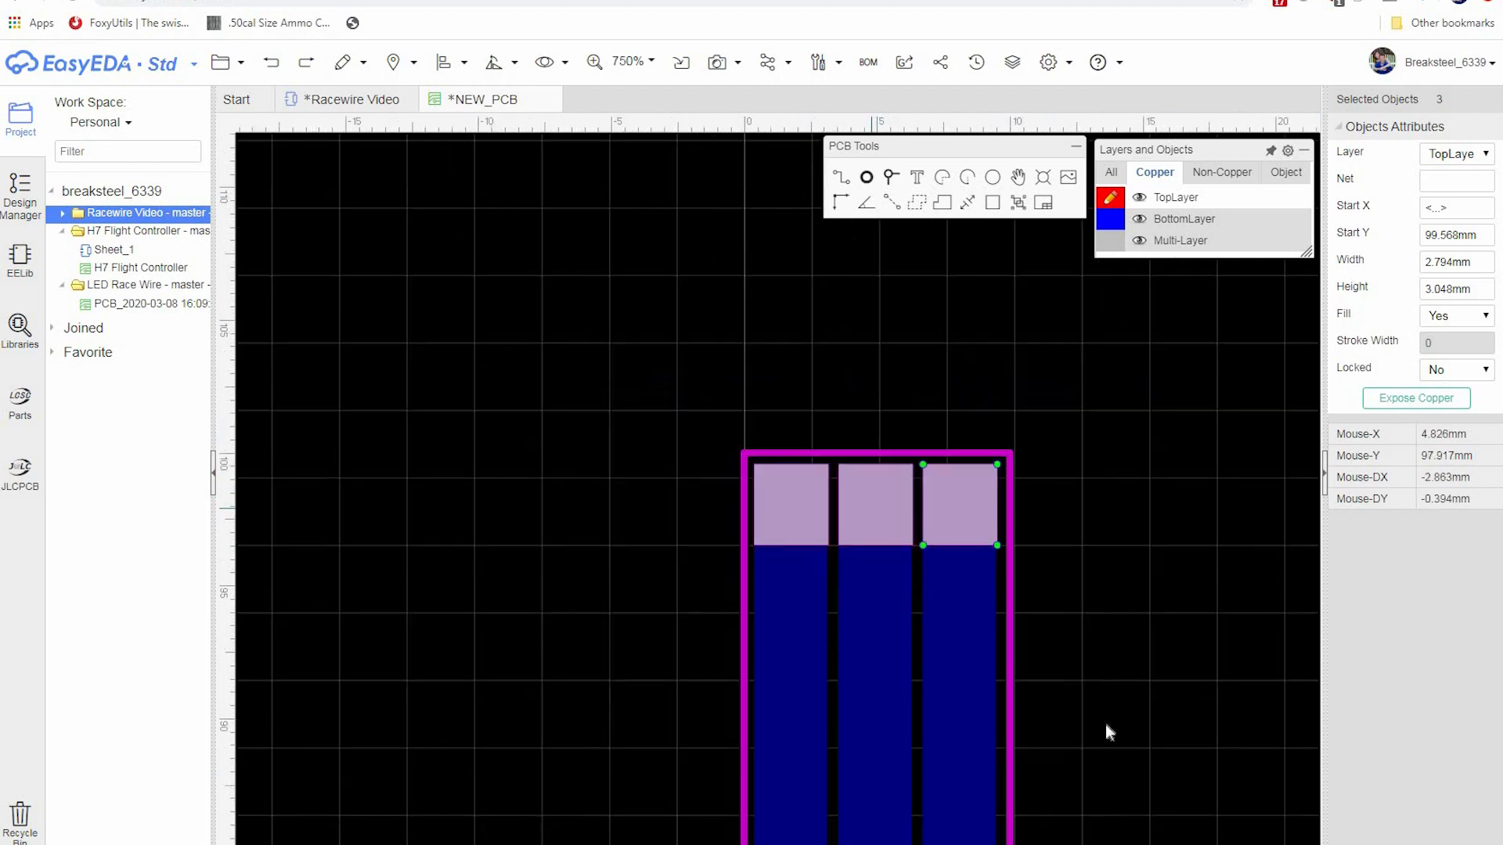
right_drag(1098, 724, 1059, 332)
right_drag(1079, 724, 1021, 534)
scroll(674, 610, up, 2)
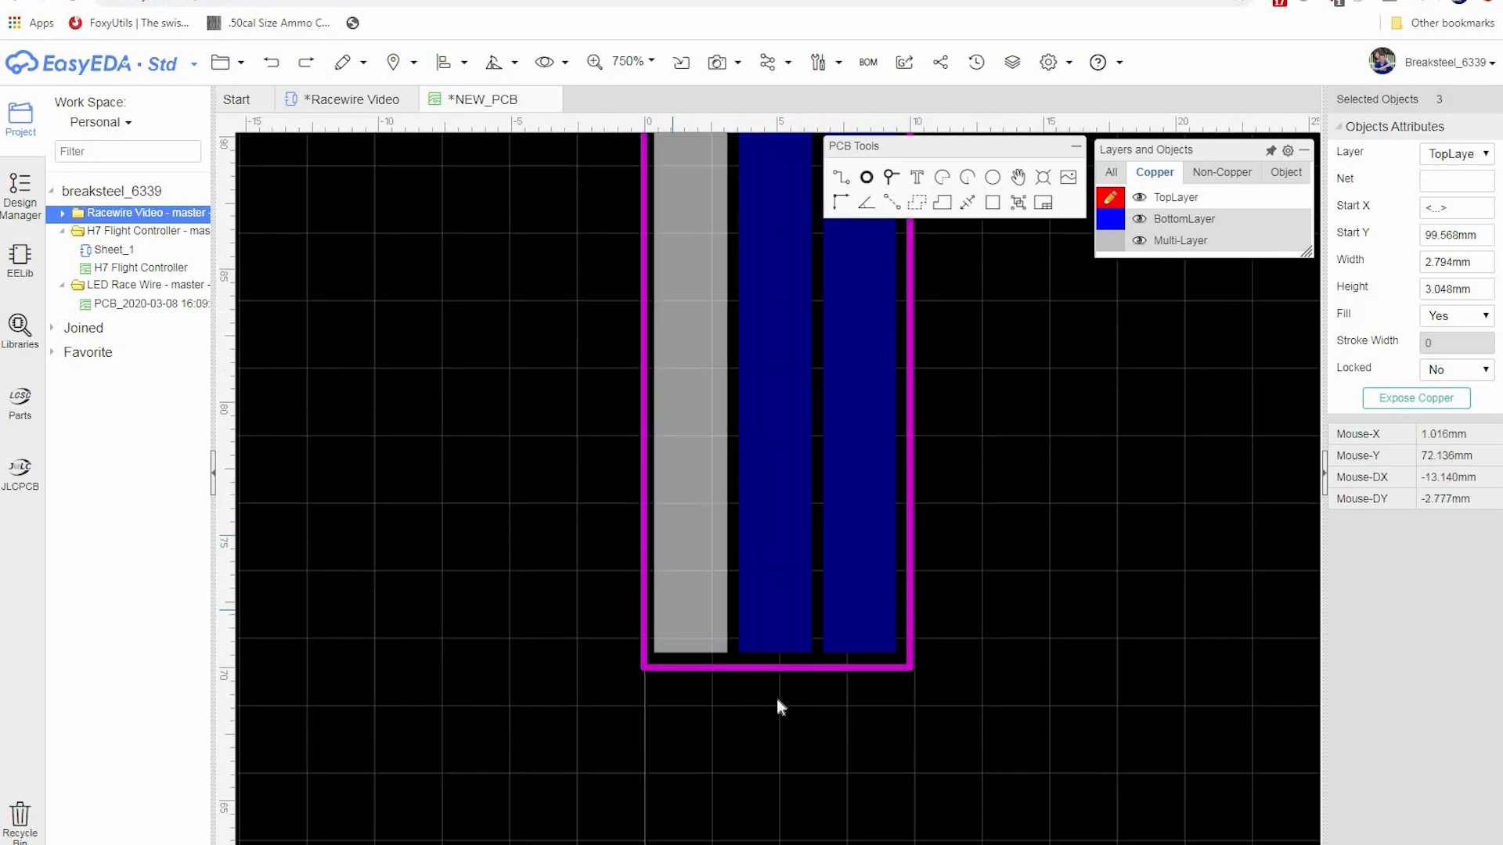
right_click(706, 613)
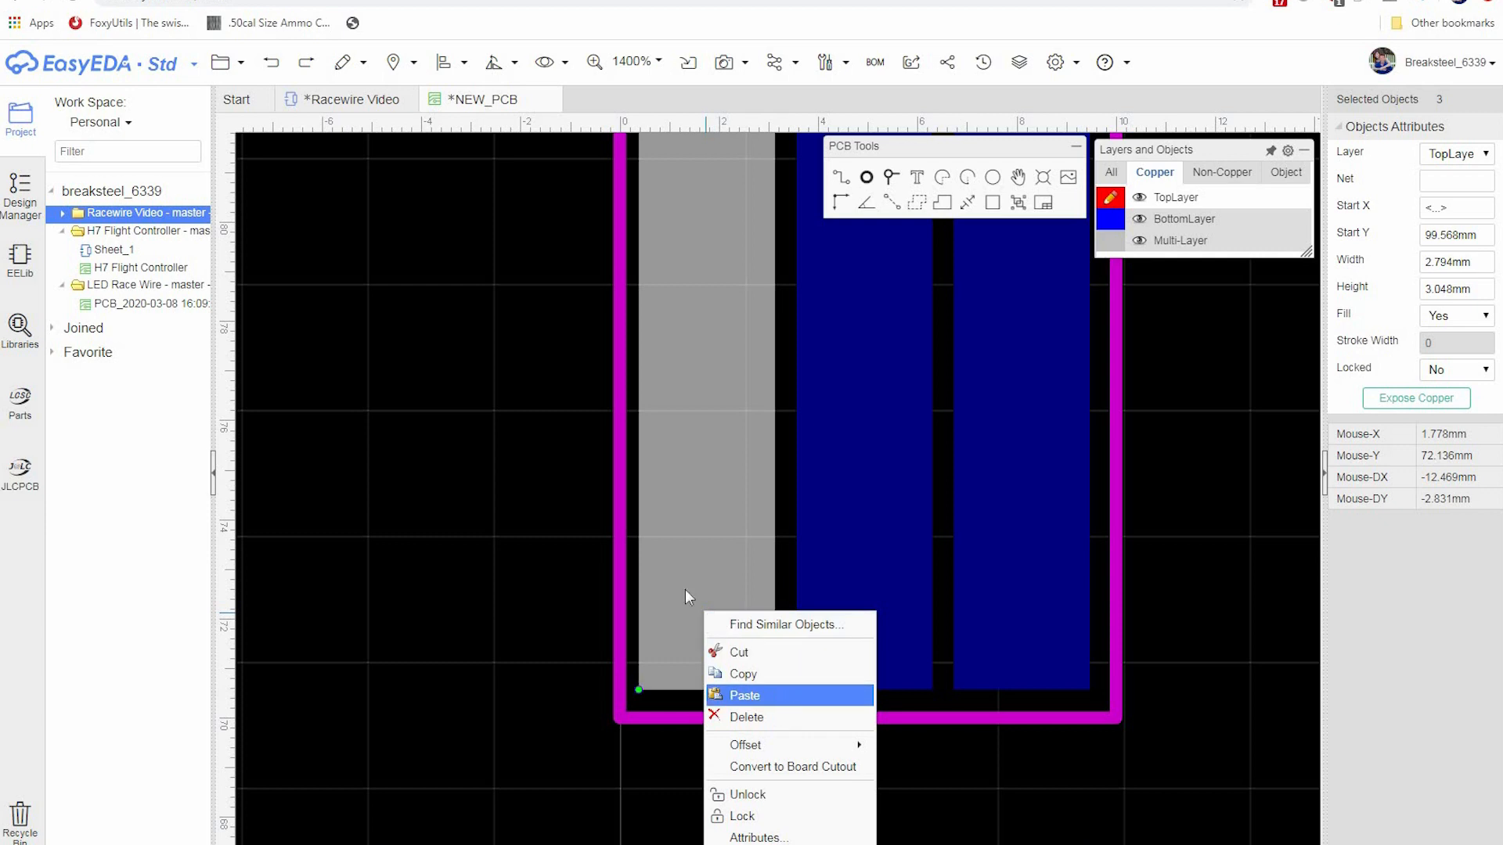
click(744, 695)
click(631, 546)
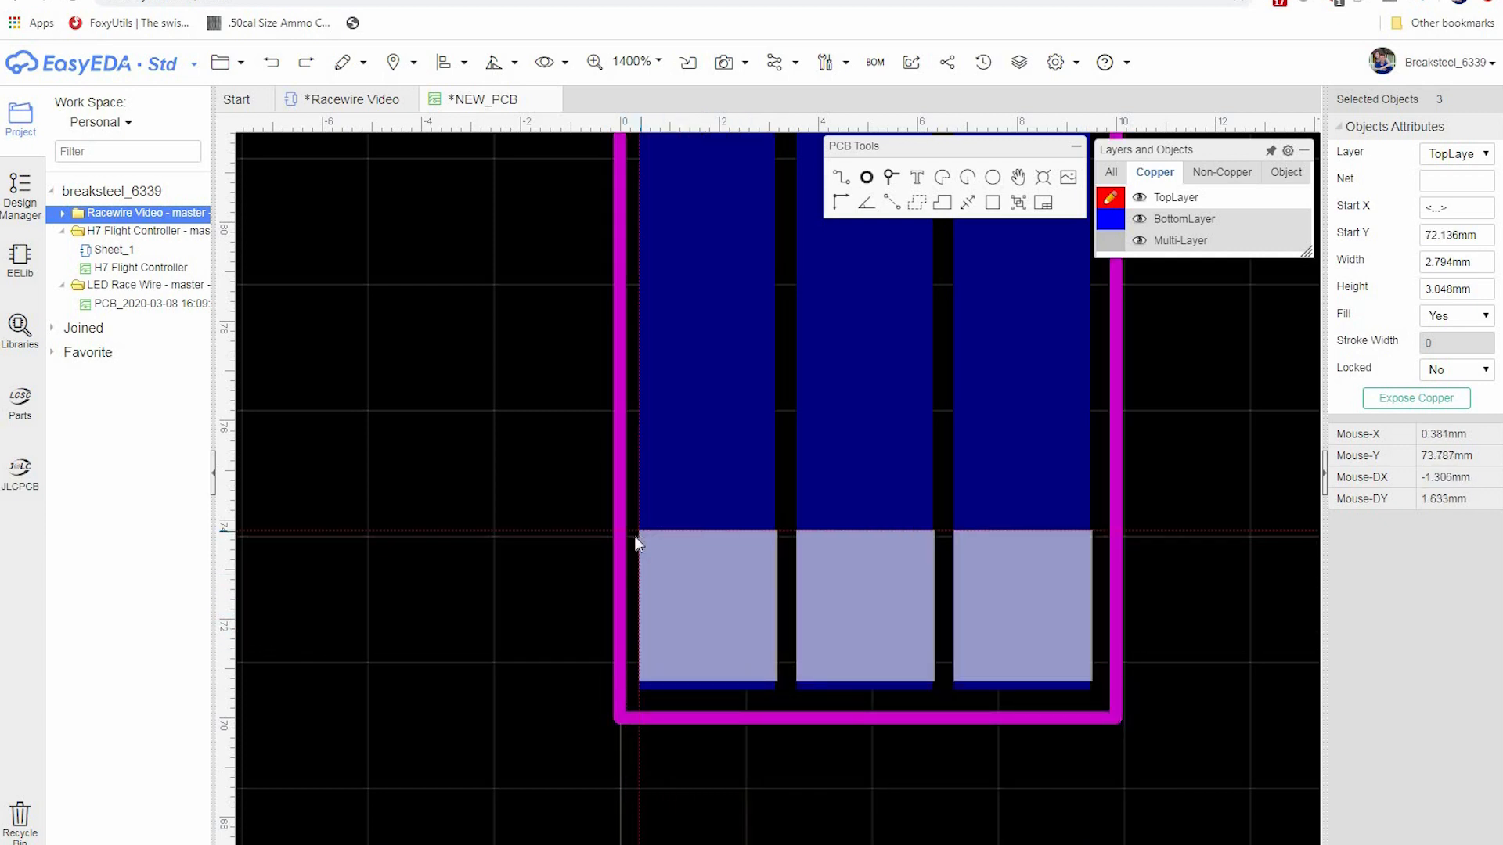
click(639, 536)
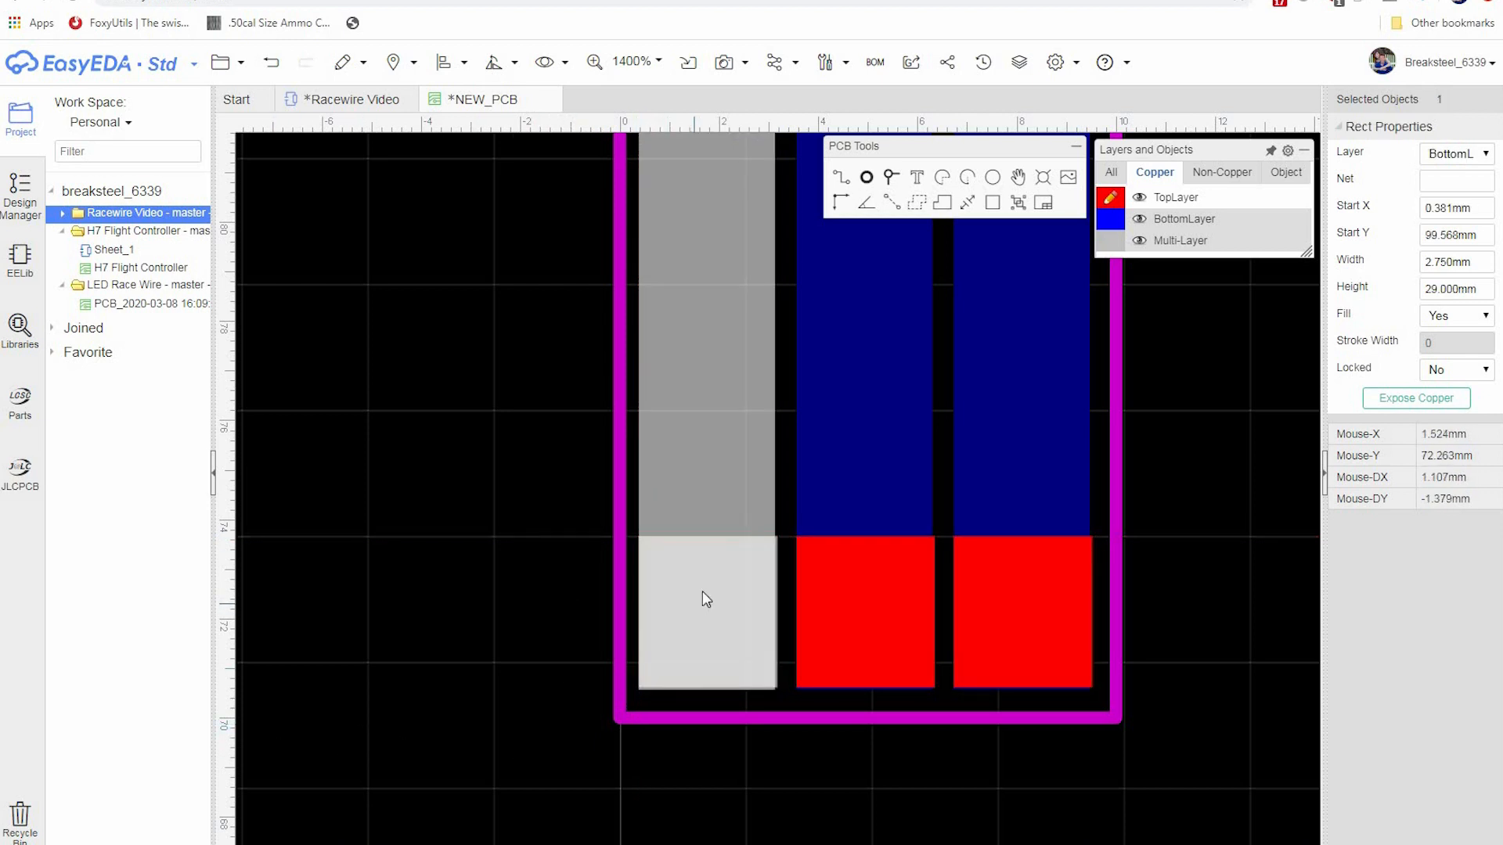
- Try to nudge the three pasted pads at the lower ends of the strips downward
ctrl+click(861, 618)
ctrl+click(979, 612)
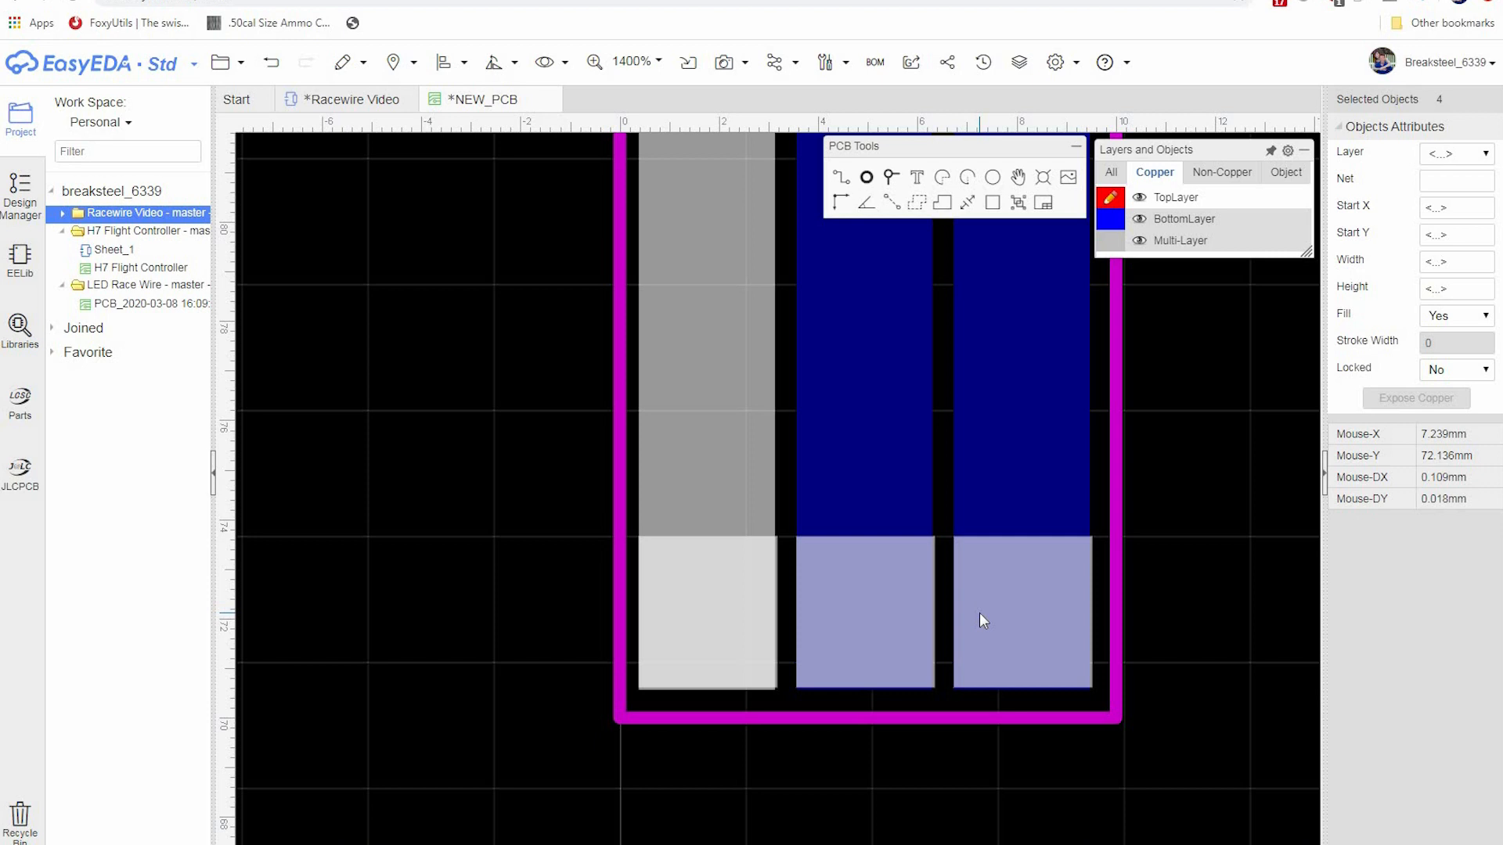
key(Down)
key(Down)
key(Down)
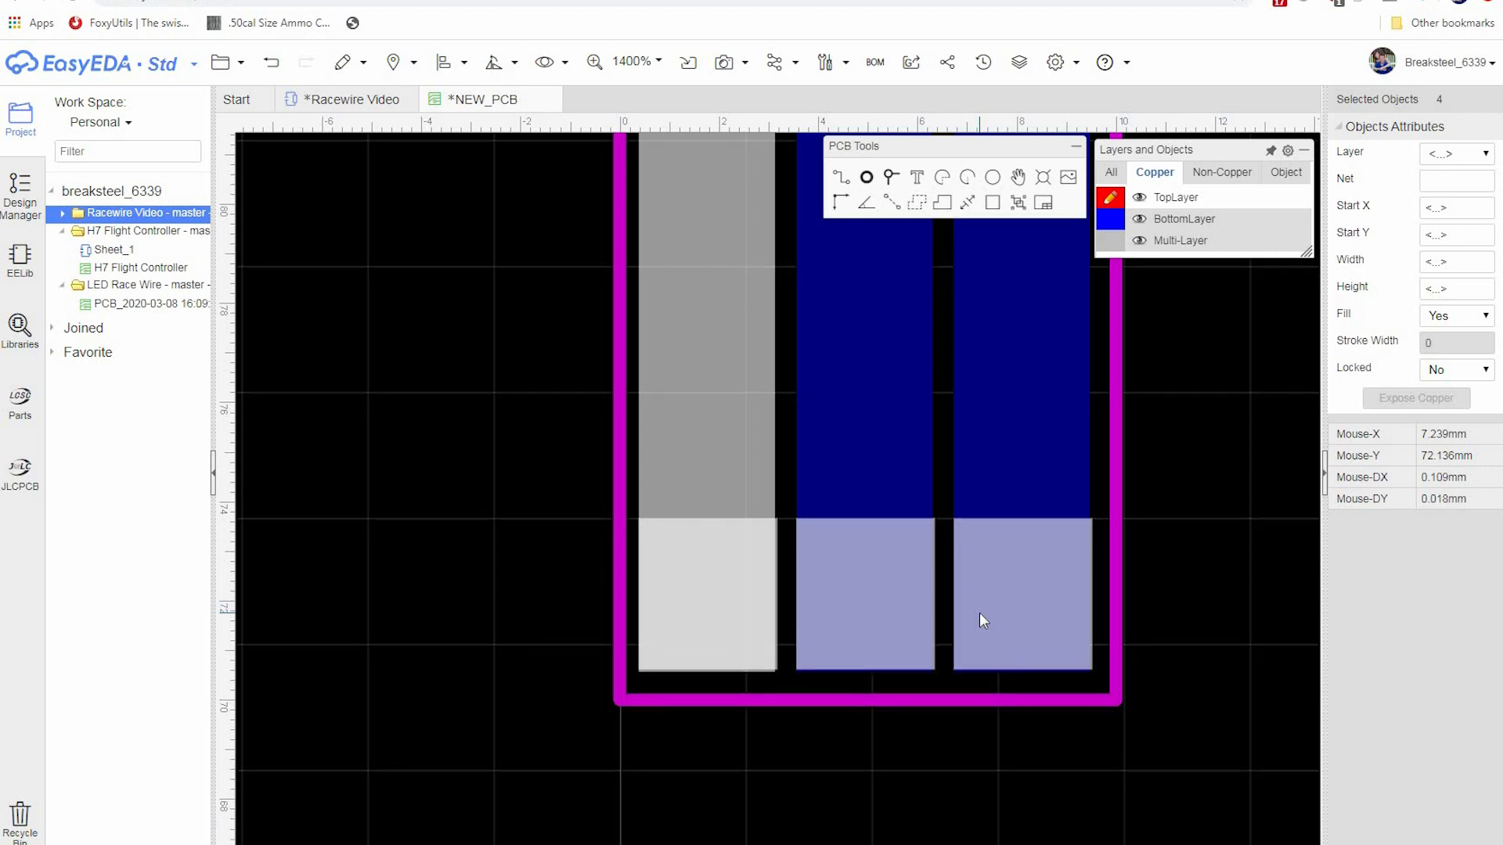
click(566, 505)
- Select only the three lower TopLayer pads and nudge them down to a Start Y of 73.533 mm
ctrl+click(842, 551)
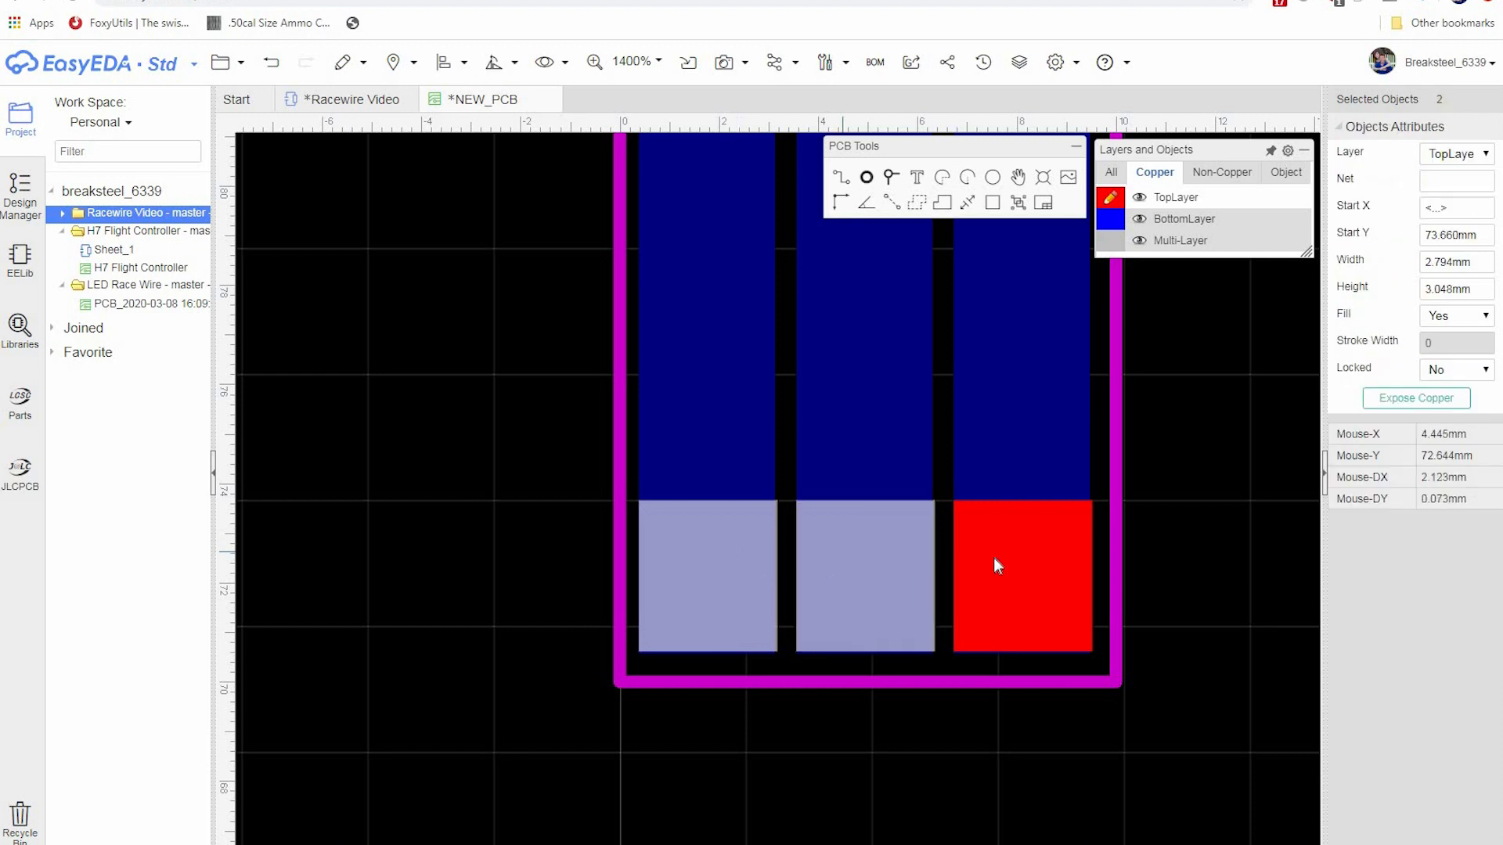
ctrl+click(993, 557)
key(Down)
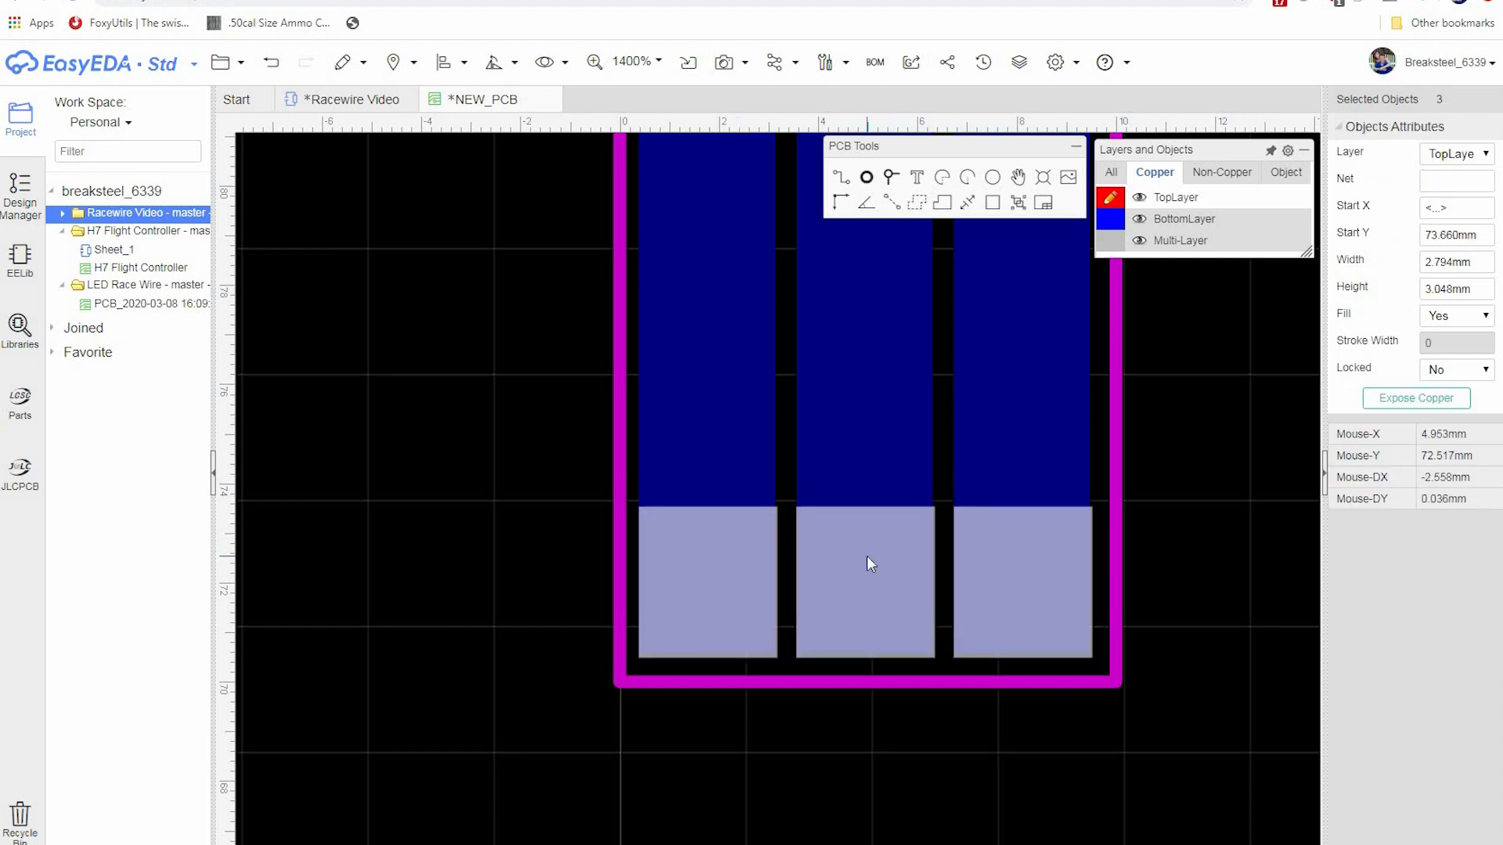
click(427, 594)
- Select the three TopLayer pads at the lower ends of the strips and apply Expose Copper to them
click(702, 571)
ctrl+click(861, 574)
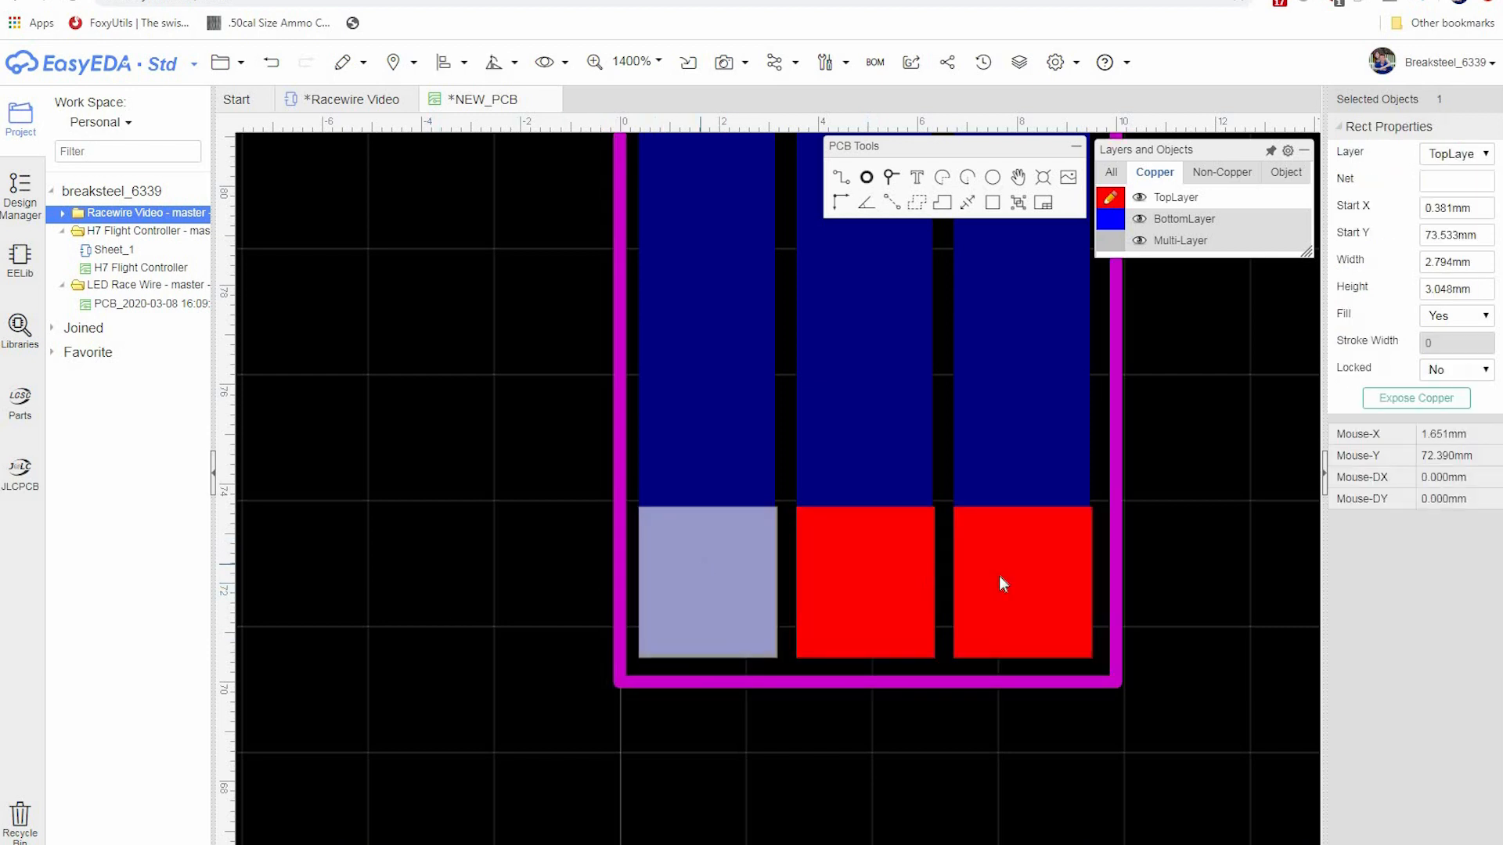
ctrl+click(1029, 570)
right_click(1072, 631)
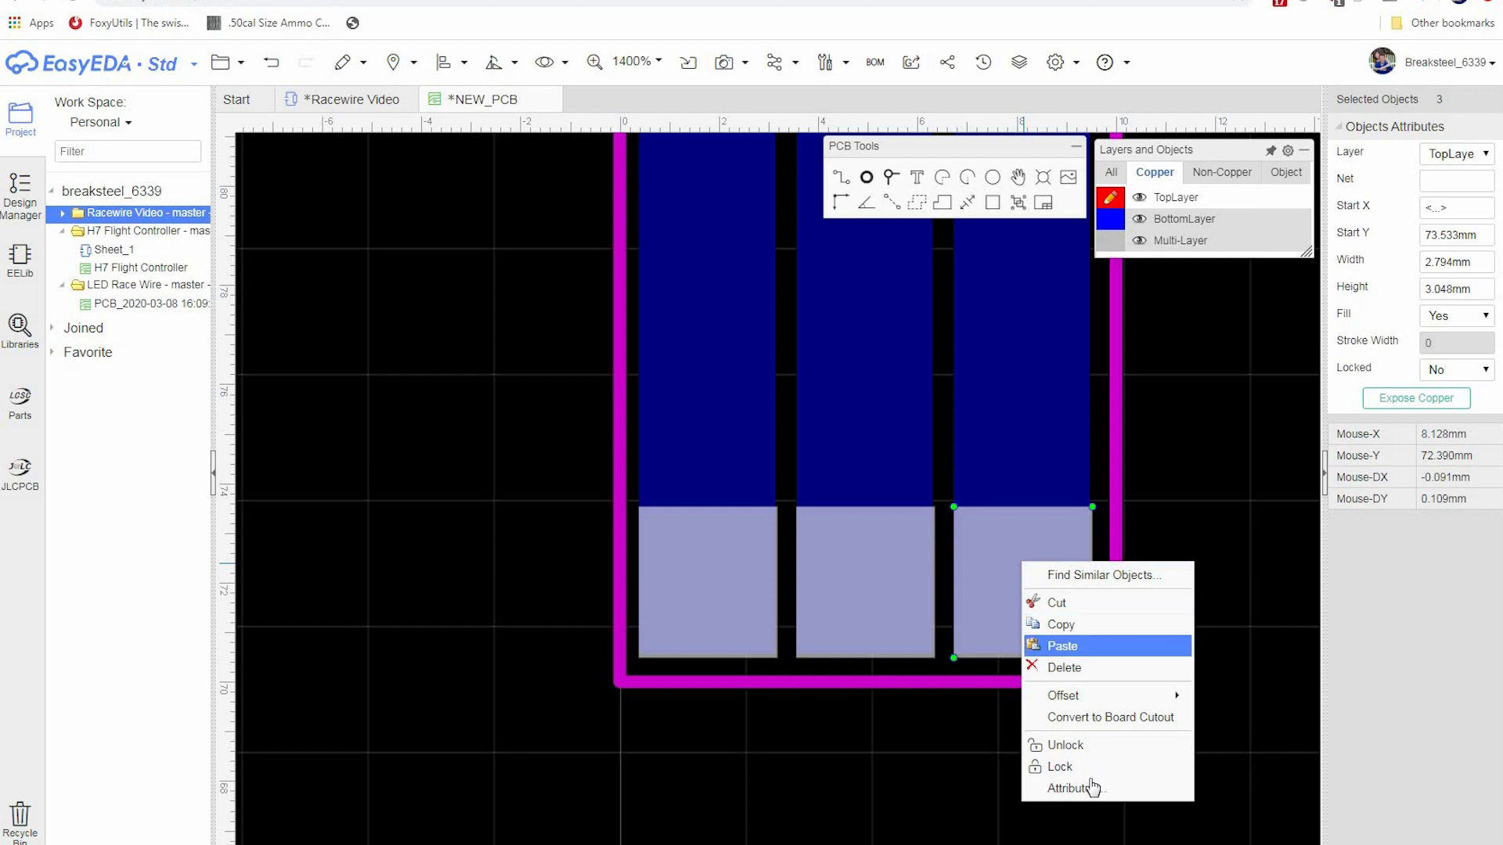
click(1076, 788)
click(756, 618)
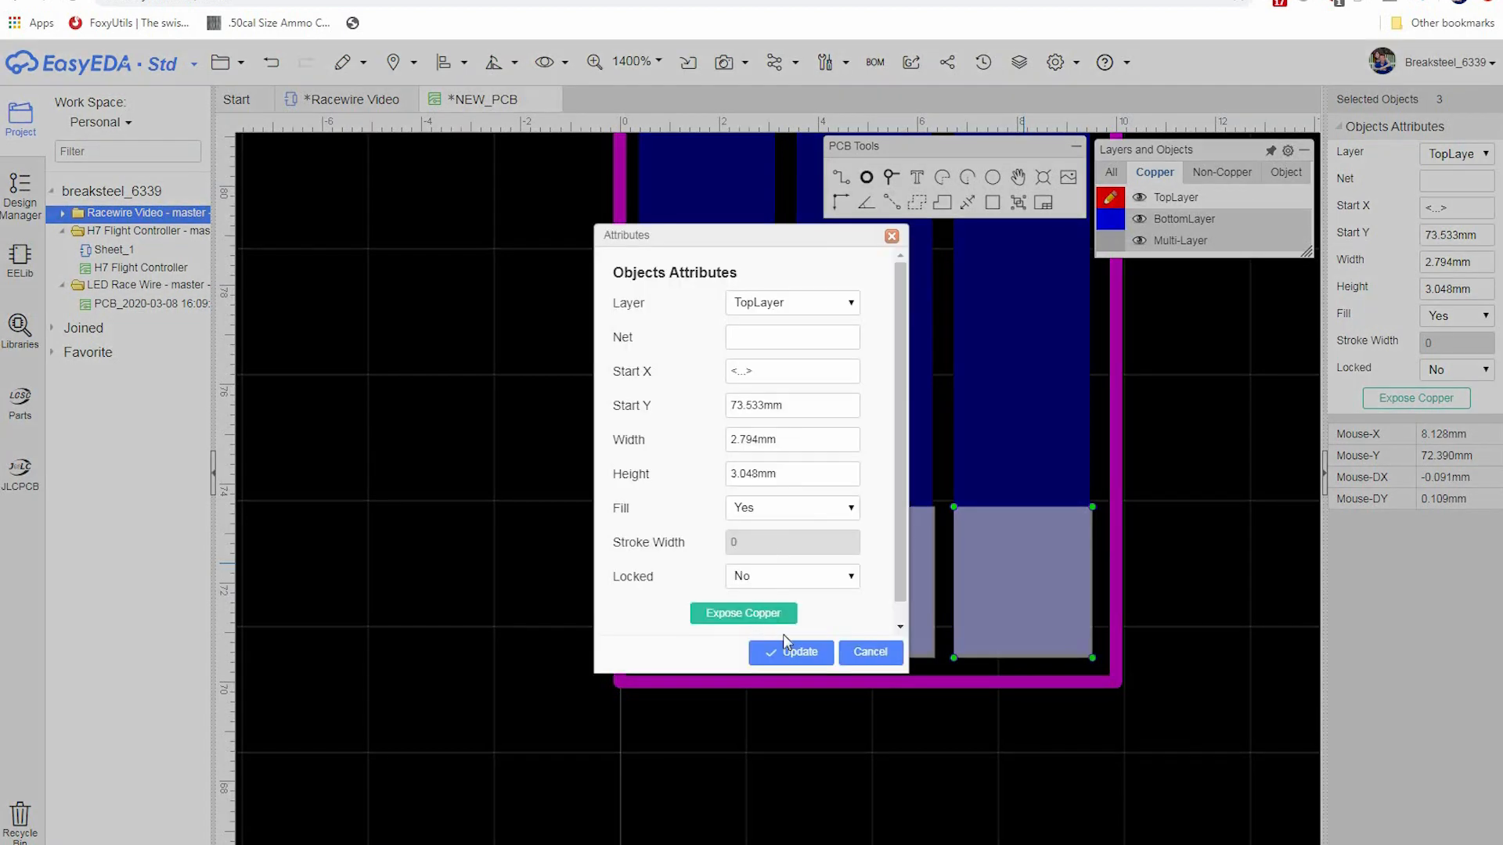
click(824, 648)
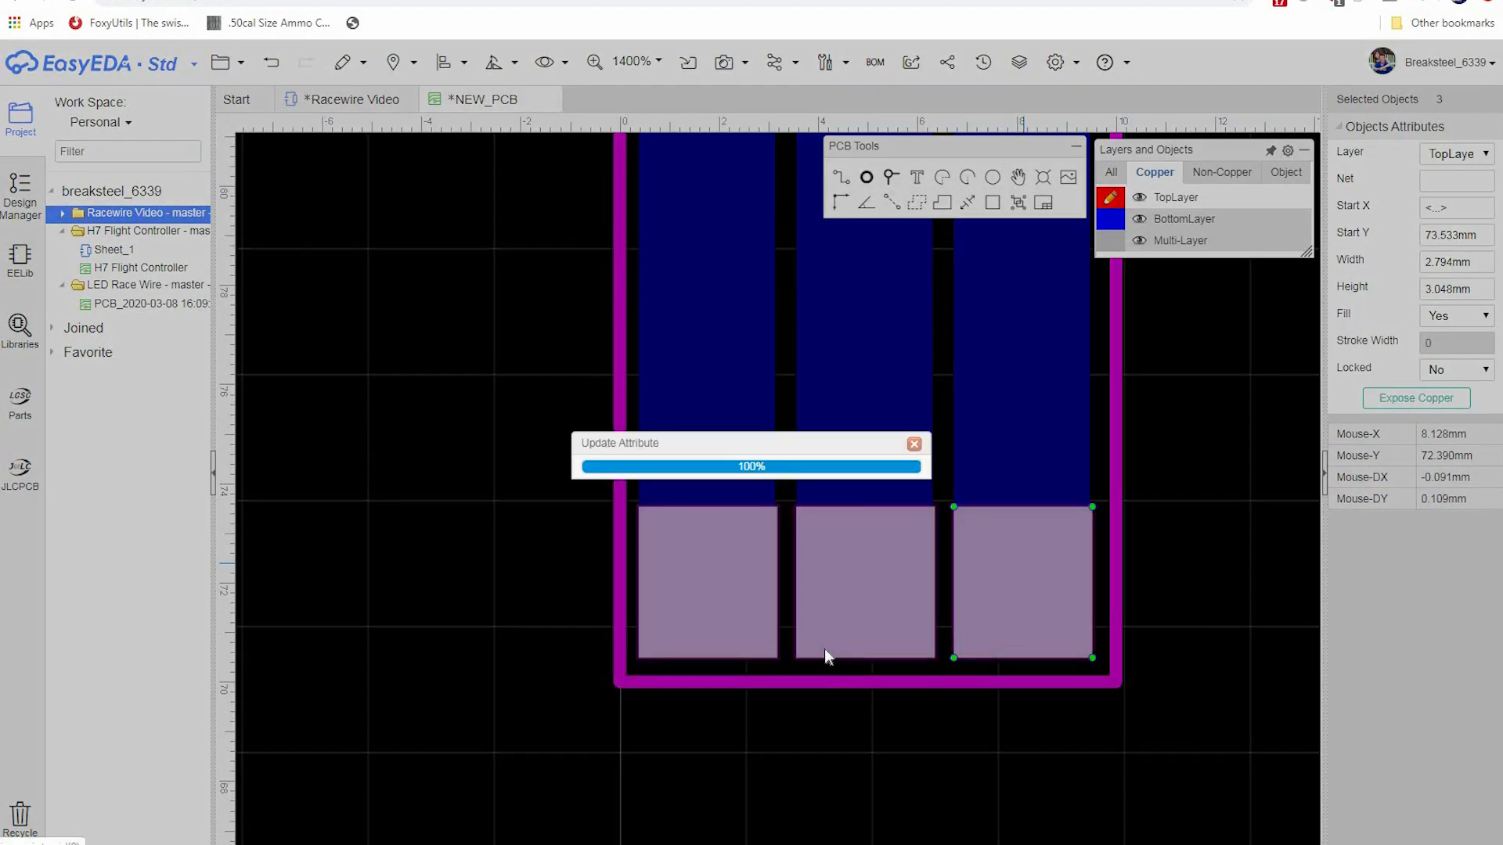
- Open the board's 3D view and rotate it to inspect the exposed pads and both faces, returning to the PCB layout when done
click(730, 69)
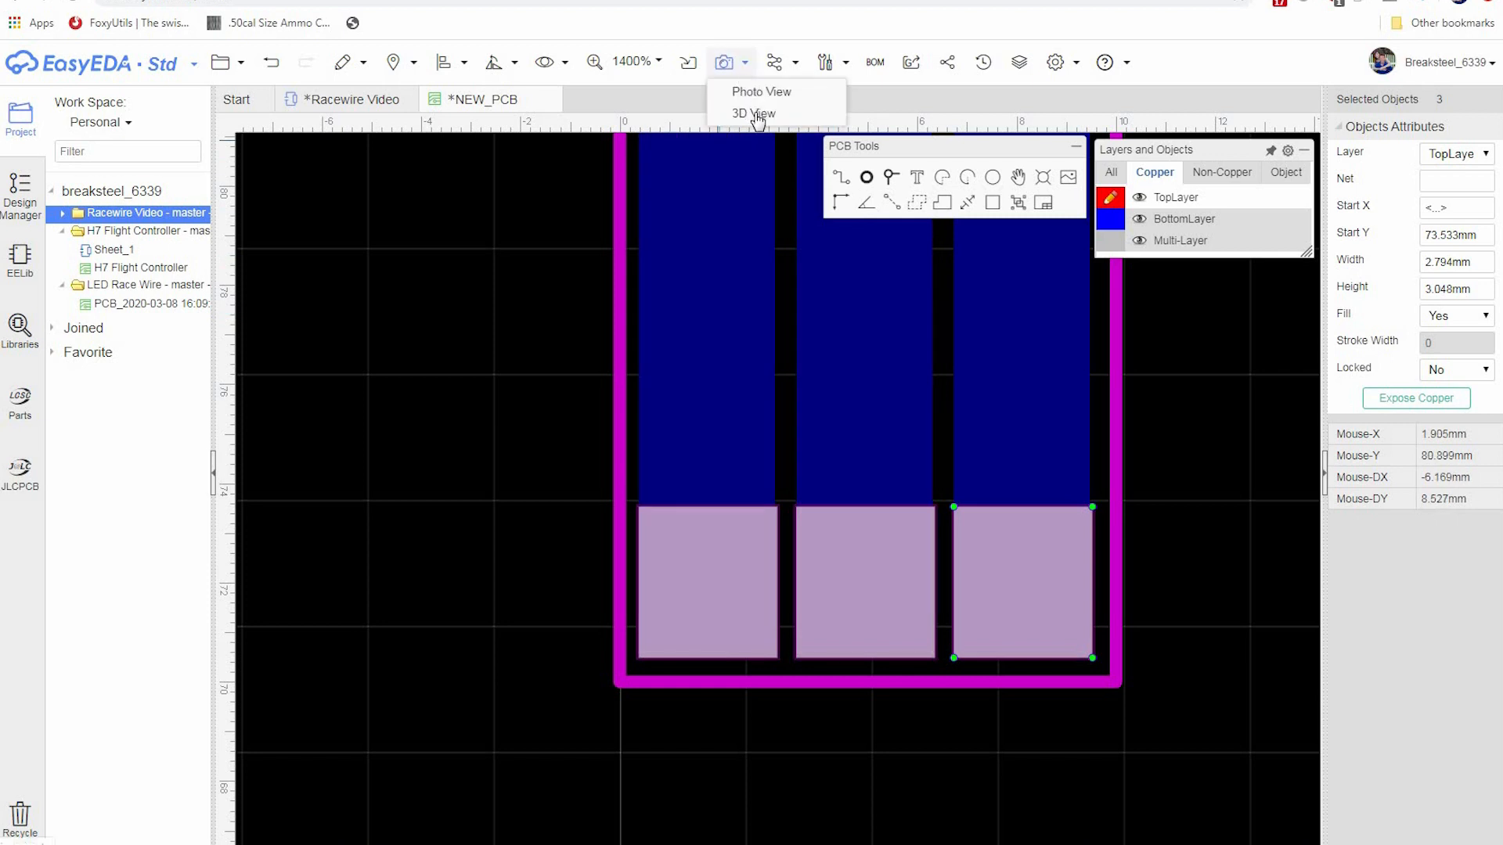
click(759, 92)
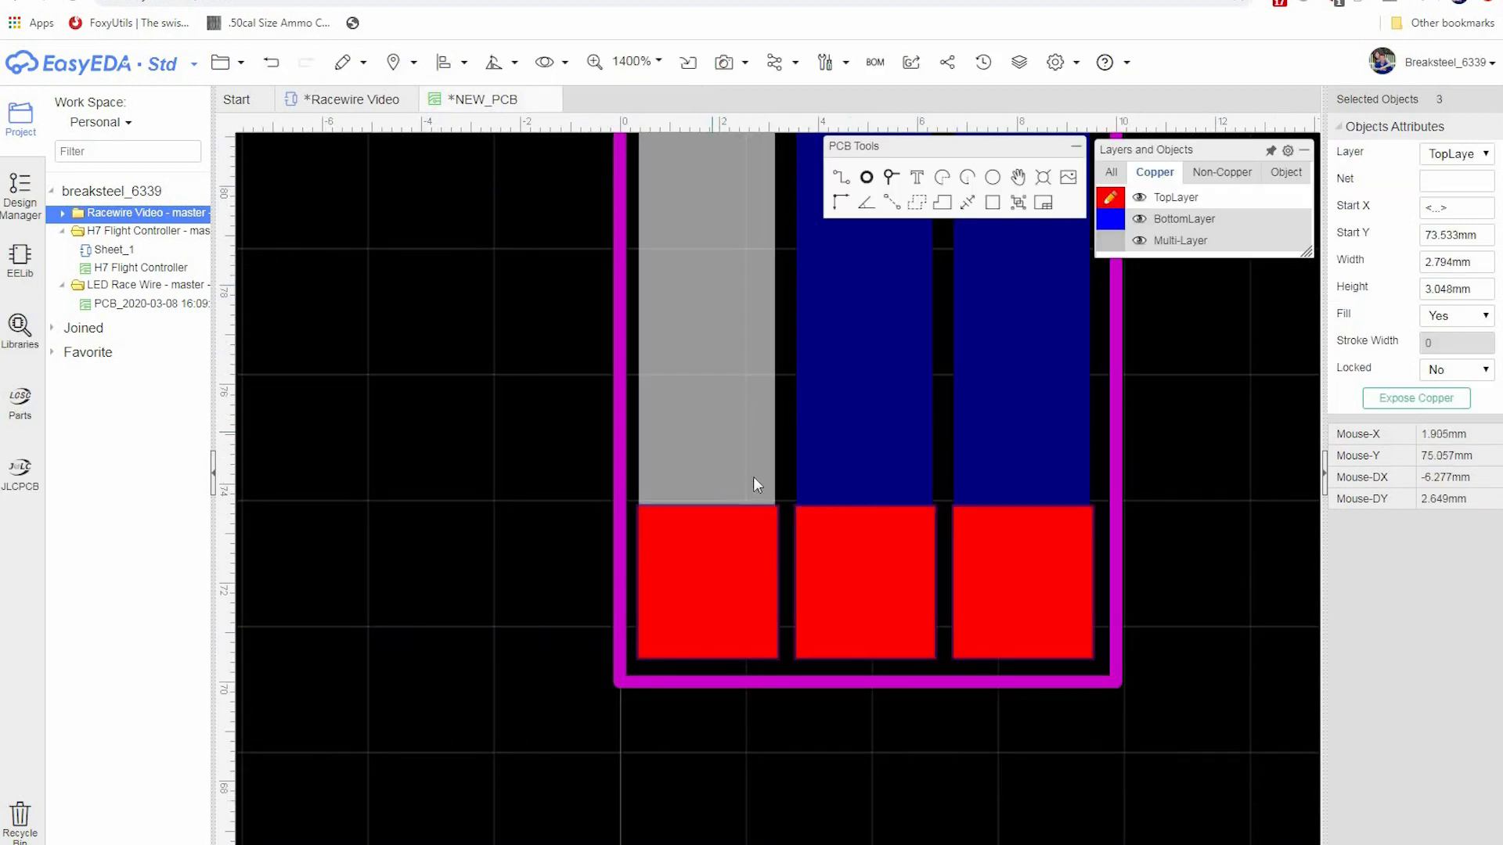
click(734, 67)
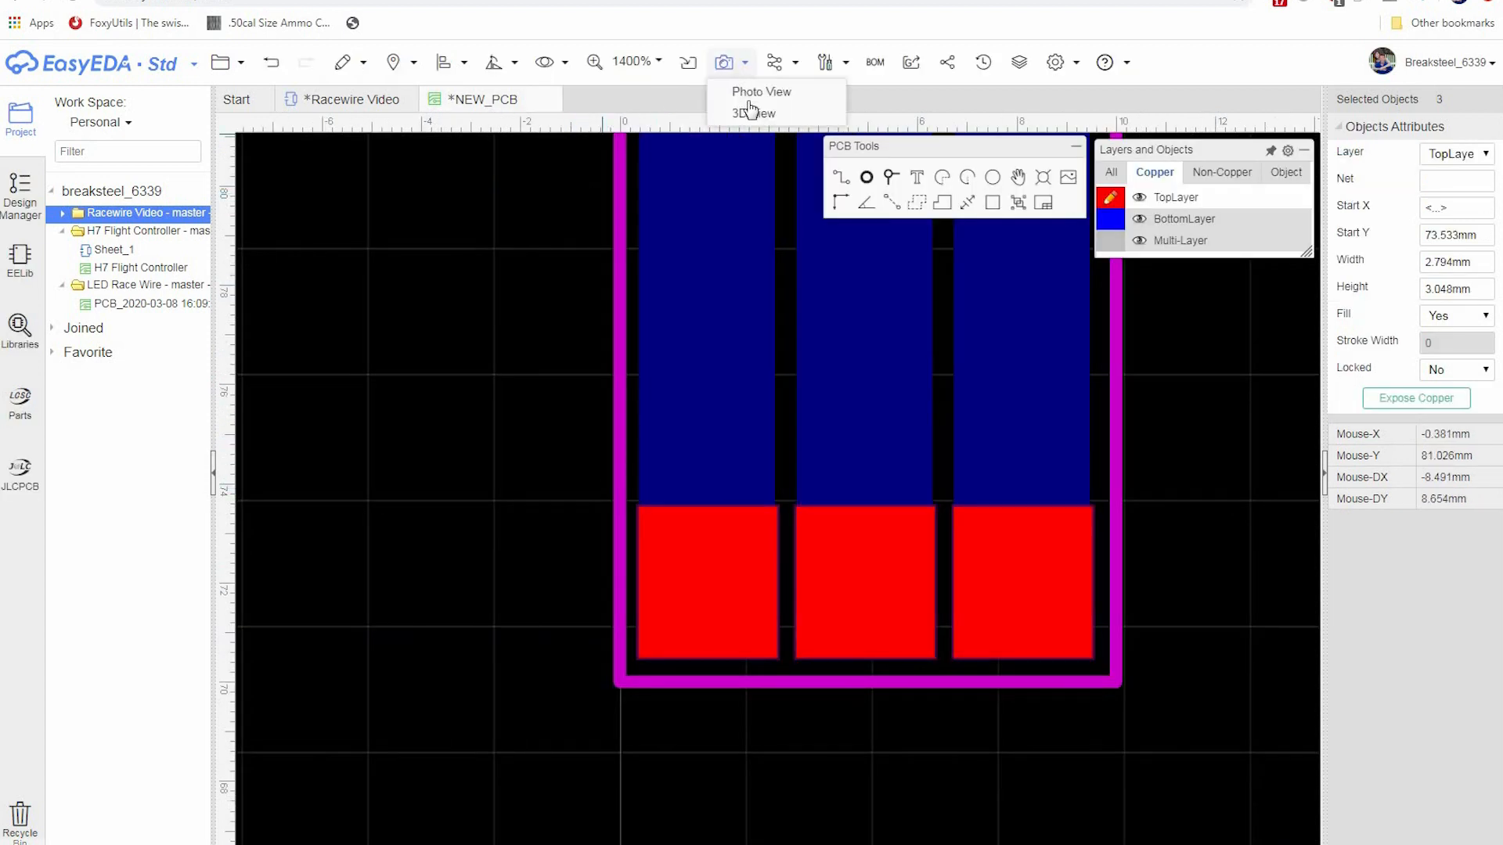
click(751, 114)
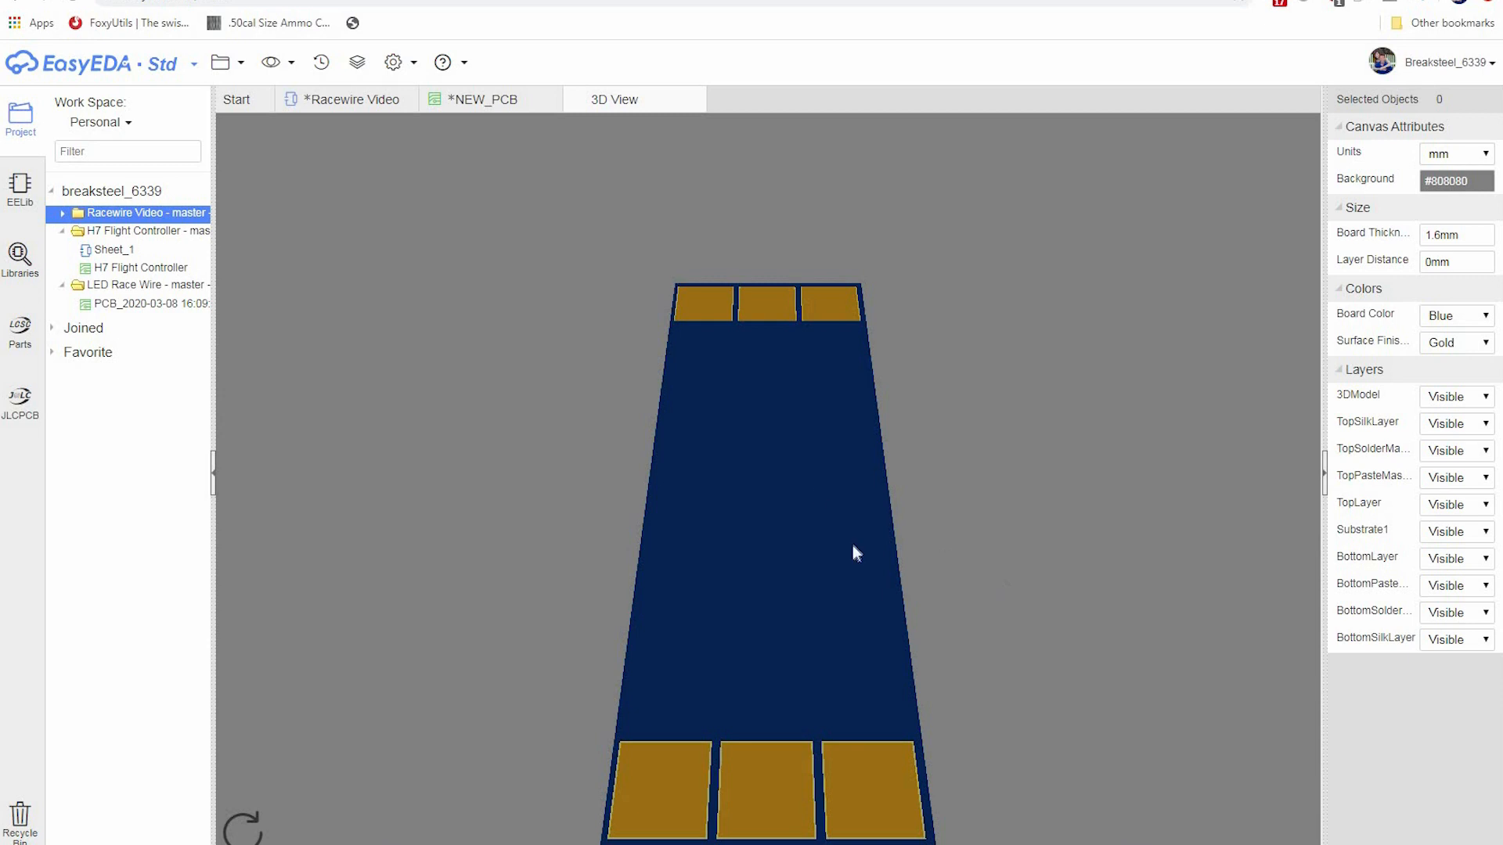
drag(778, 288, 820, 211)
drag(805, 519, 726, 364)
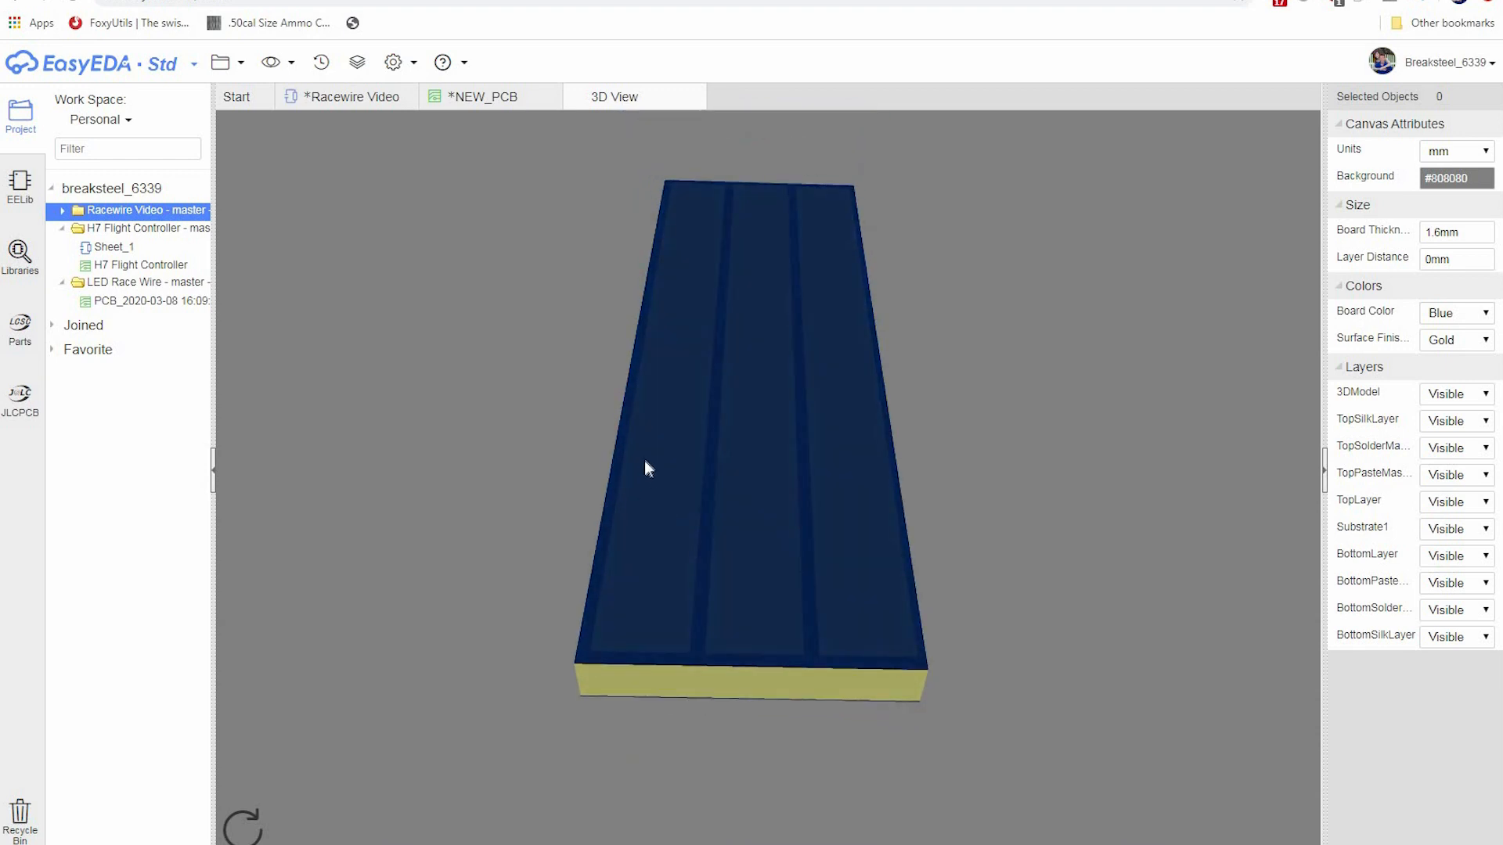
drag(1192, 524, 728, 739)
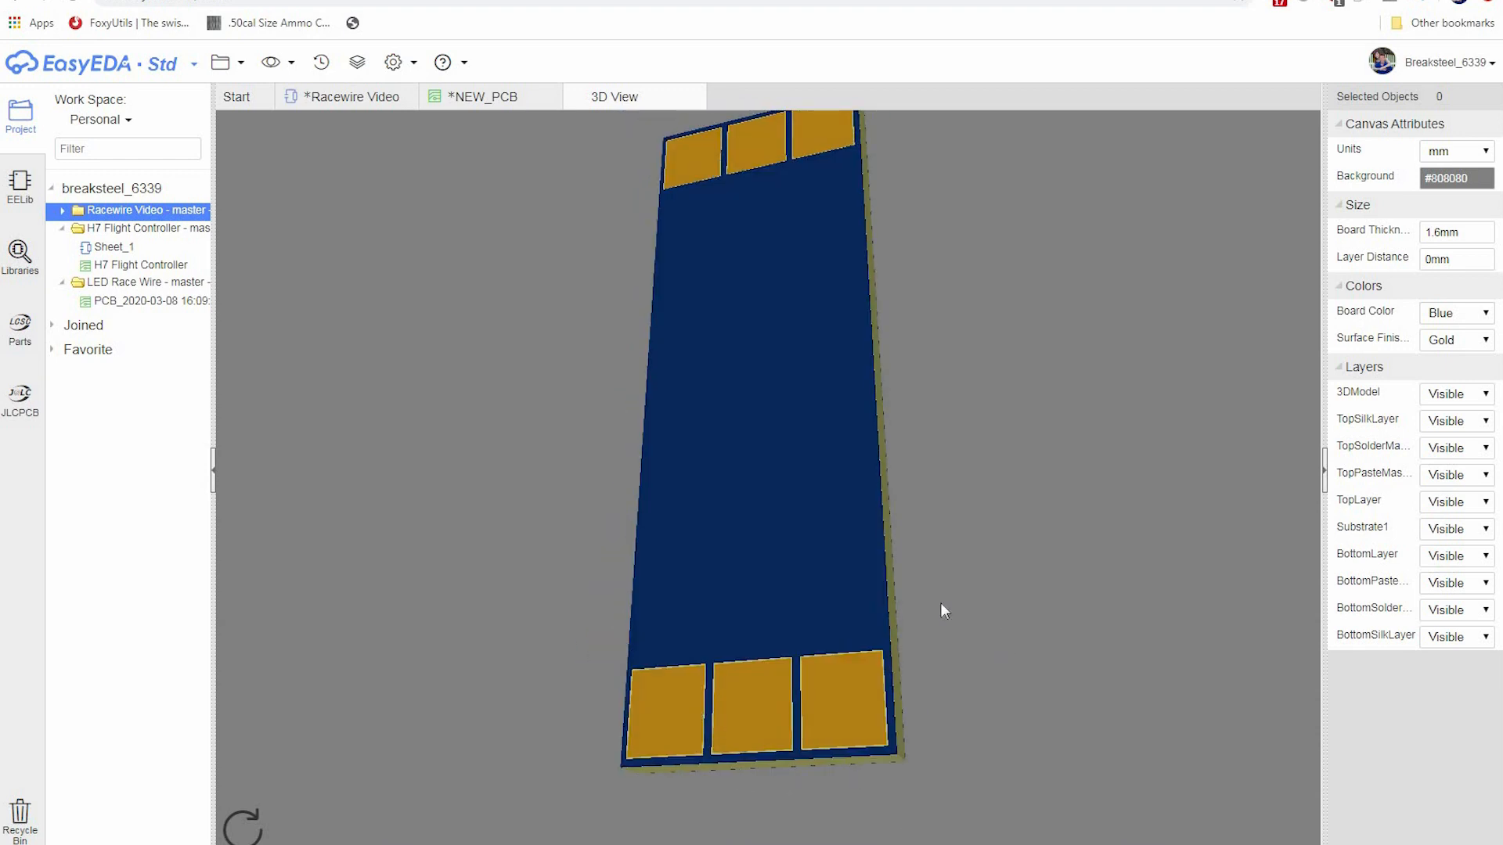
drag(235, 614, 777, 741)
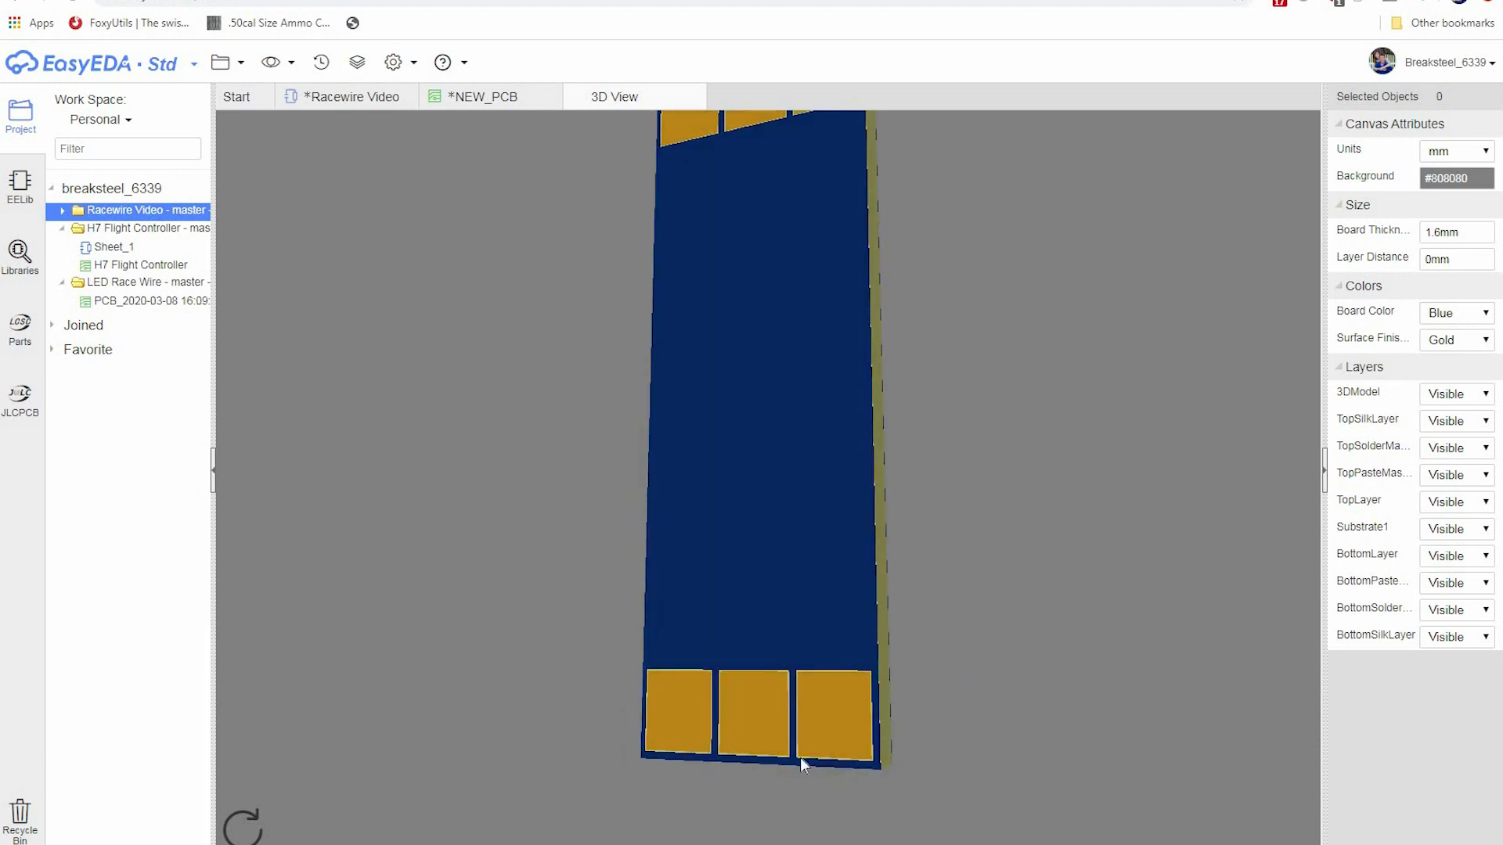
drag(256, 563, 733, 265)
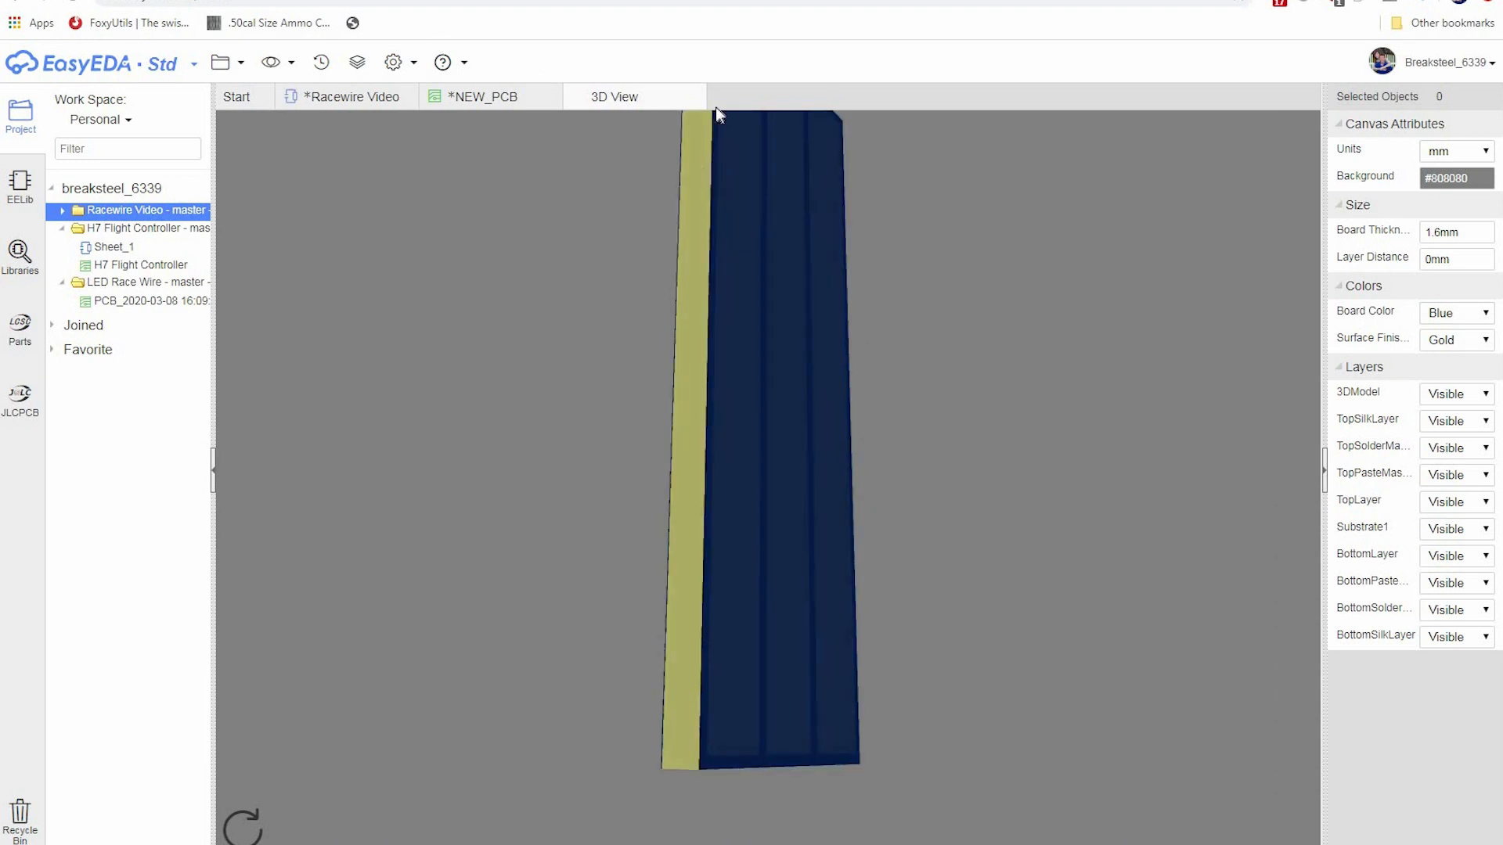
click(694, 96)
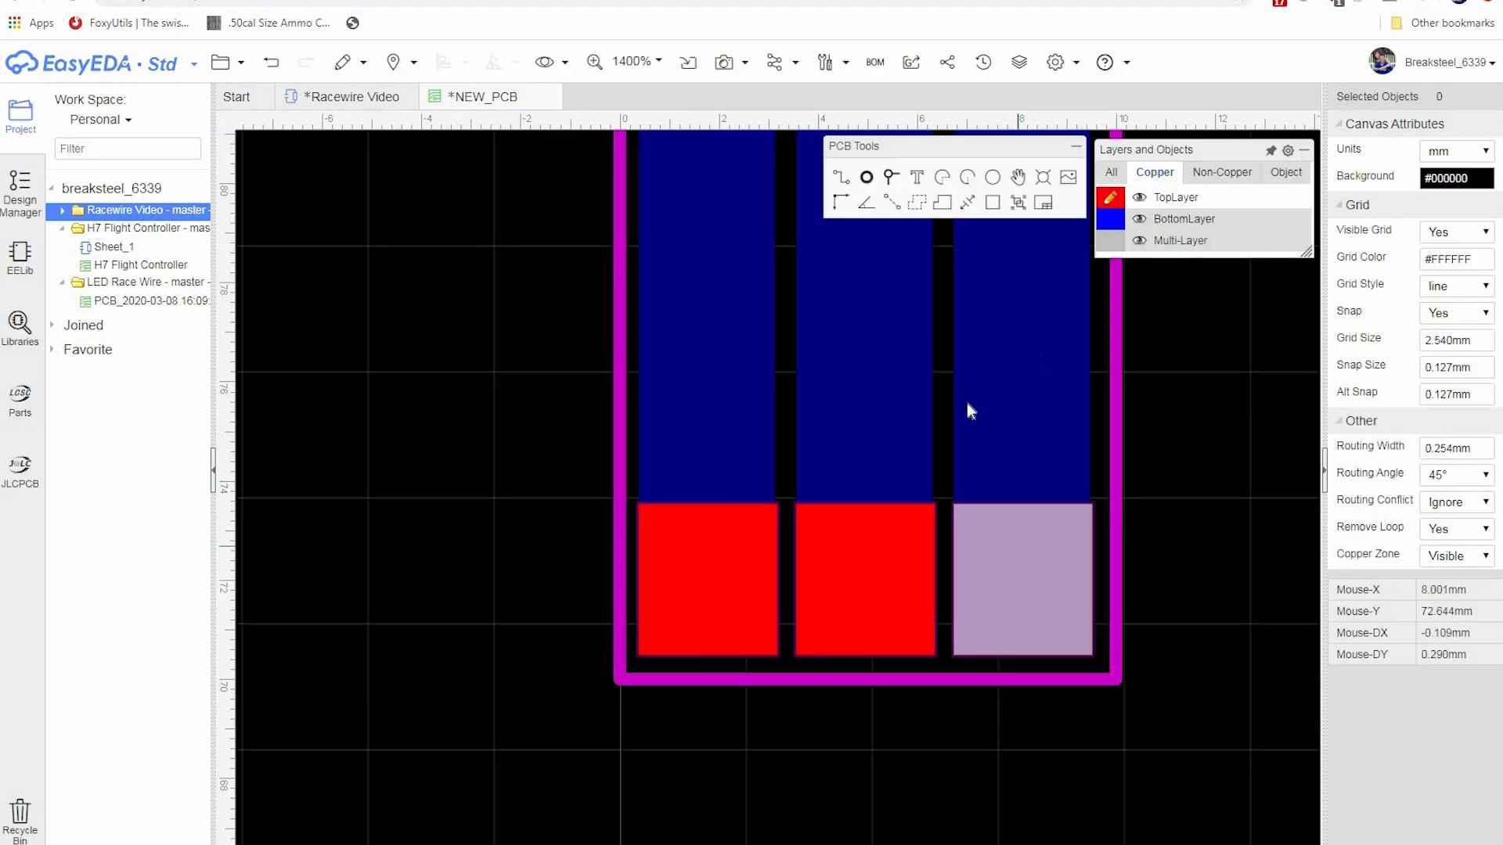
- Place a 3 × 3 grid of vias spaced 0.889 mm apart on the lower-left TopLayer pad
scroll(843, 452, up, 5)
scroll(876, 313, down, 4)
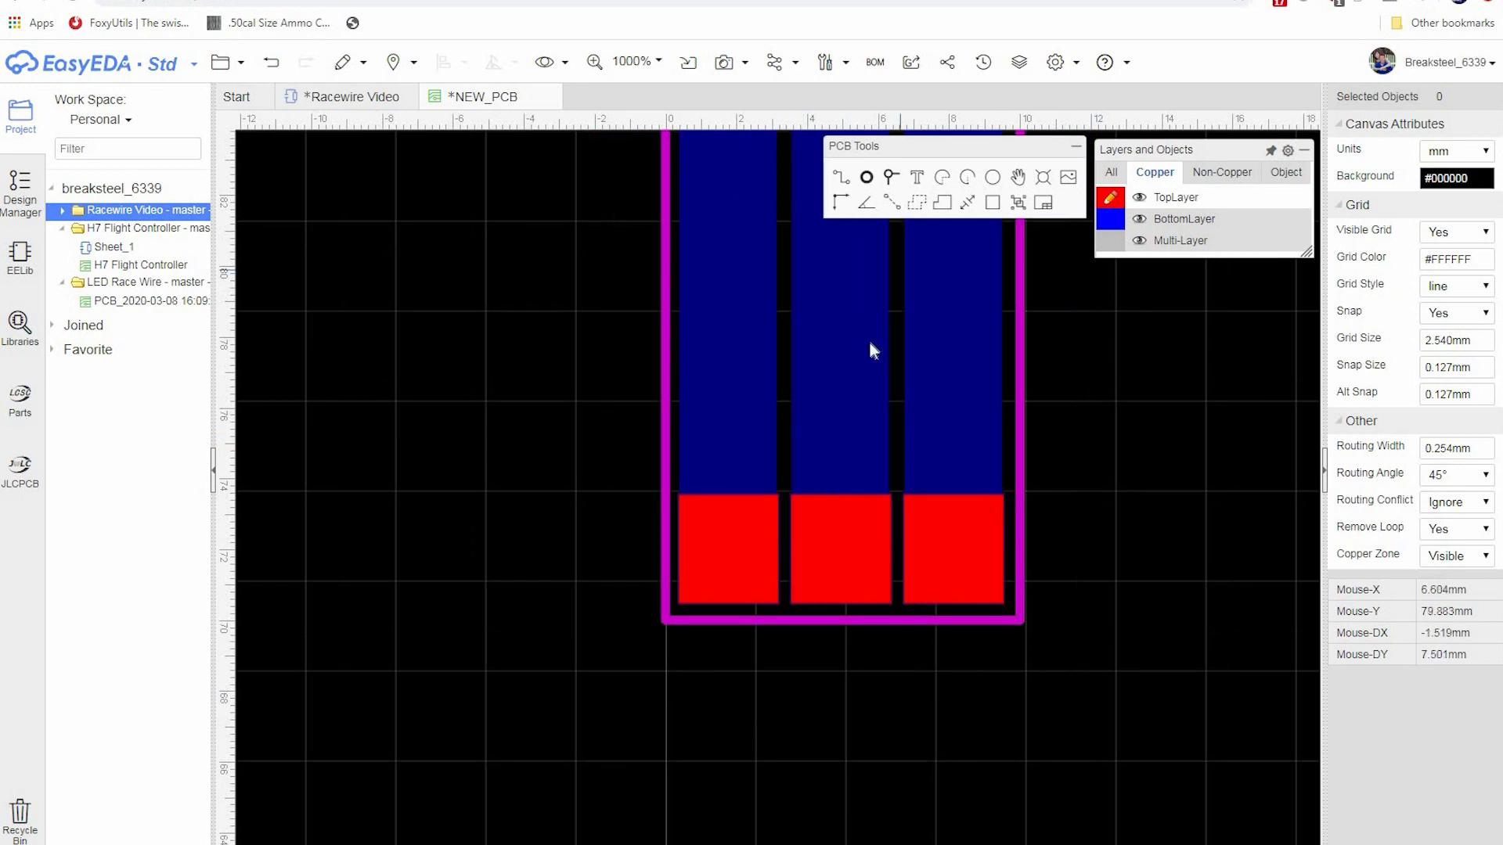
scroll(532, 487, up, 3)
right_drag(402, 597, 365, 313)
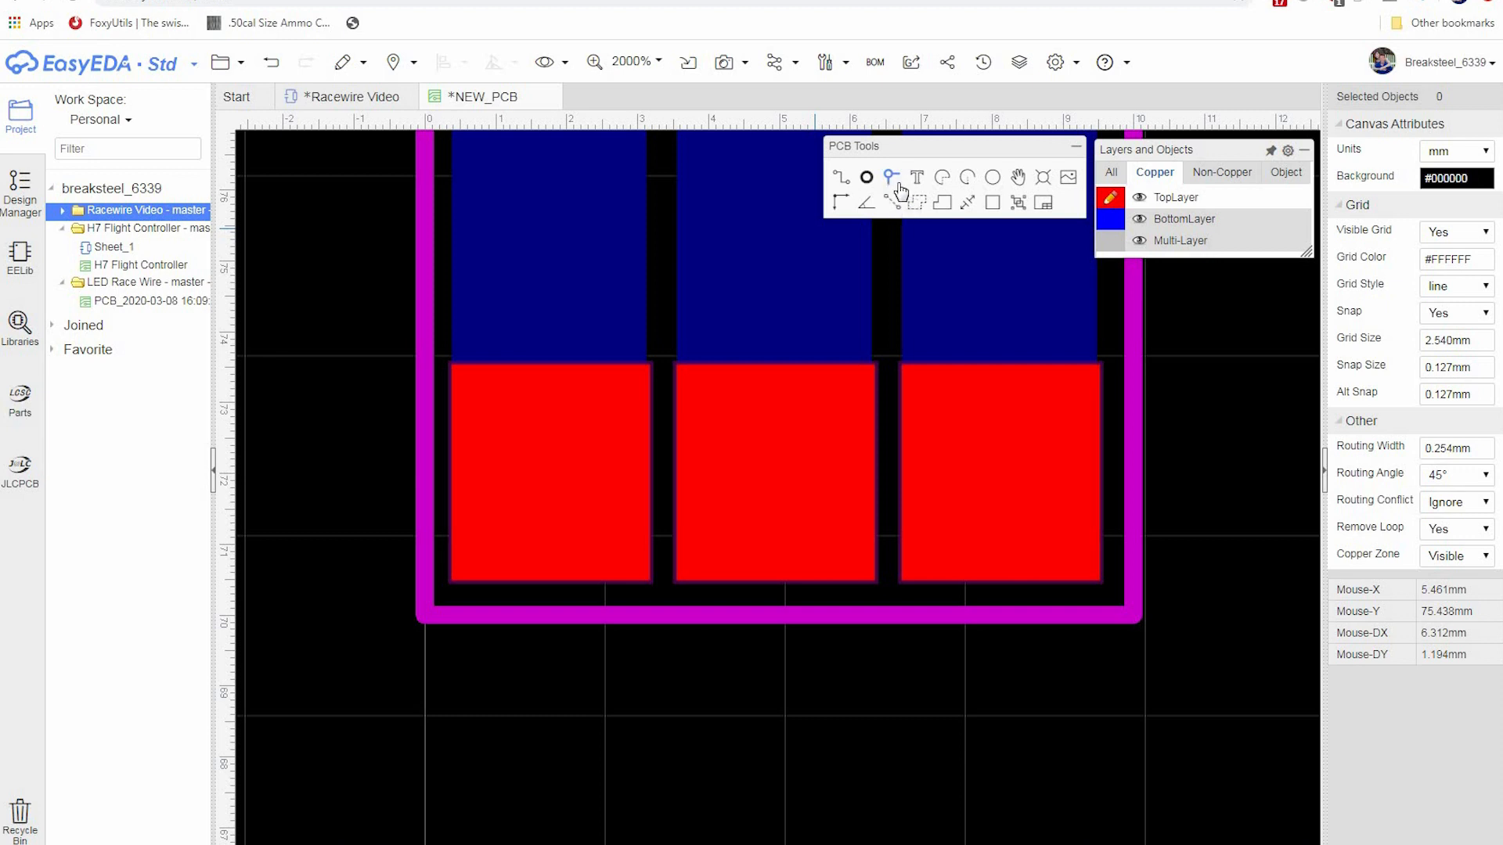
click(487, 392)
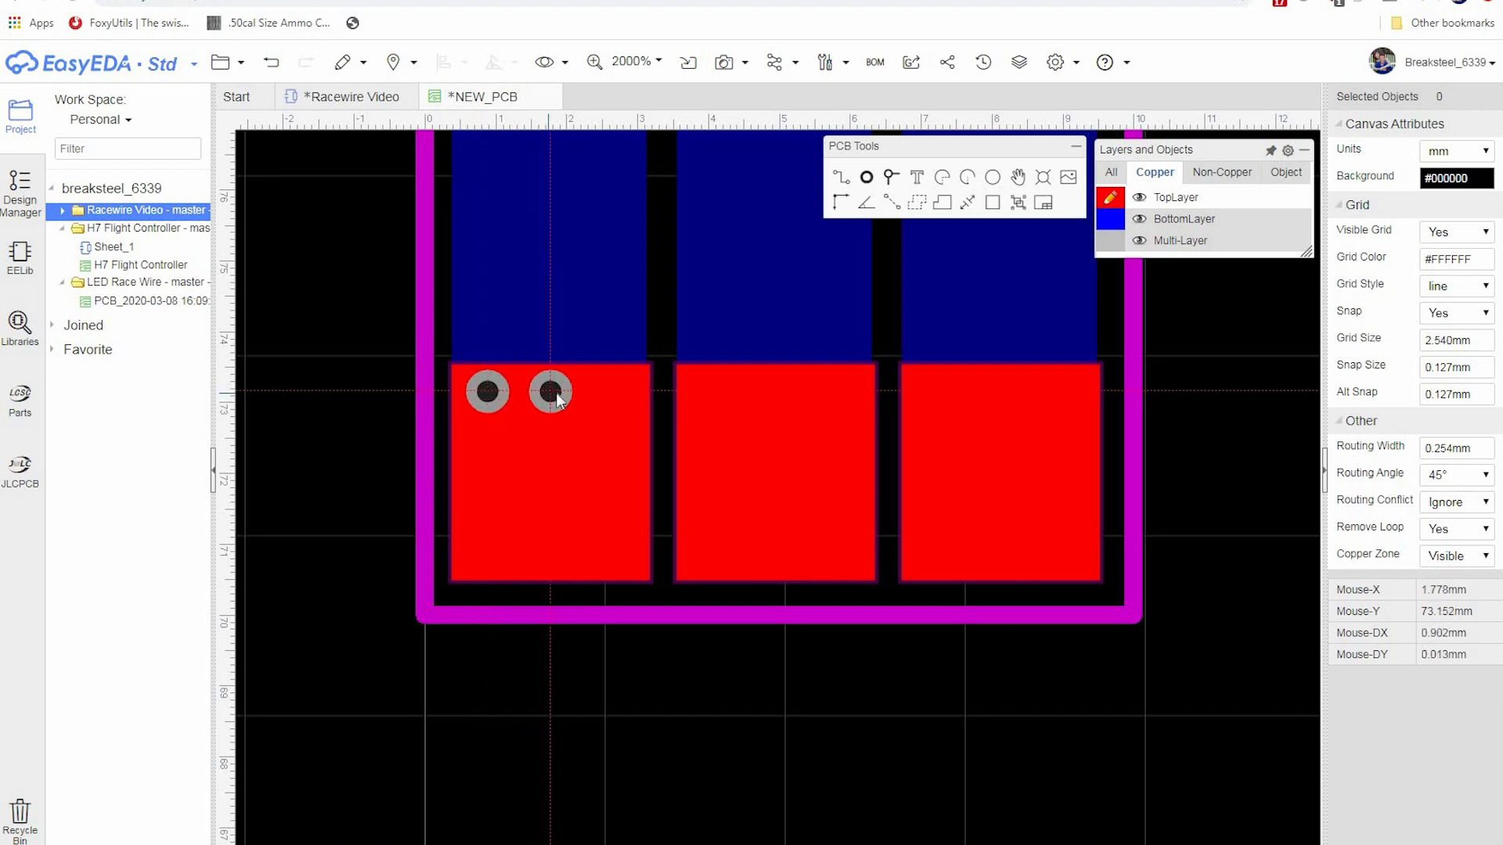
click(550, 391)
click(613, 392)
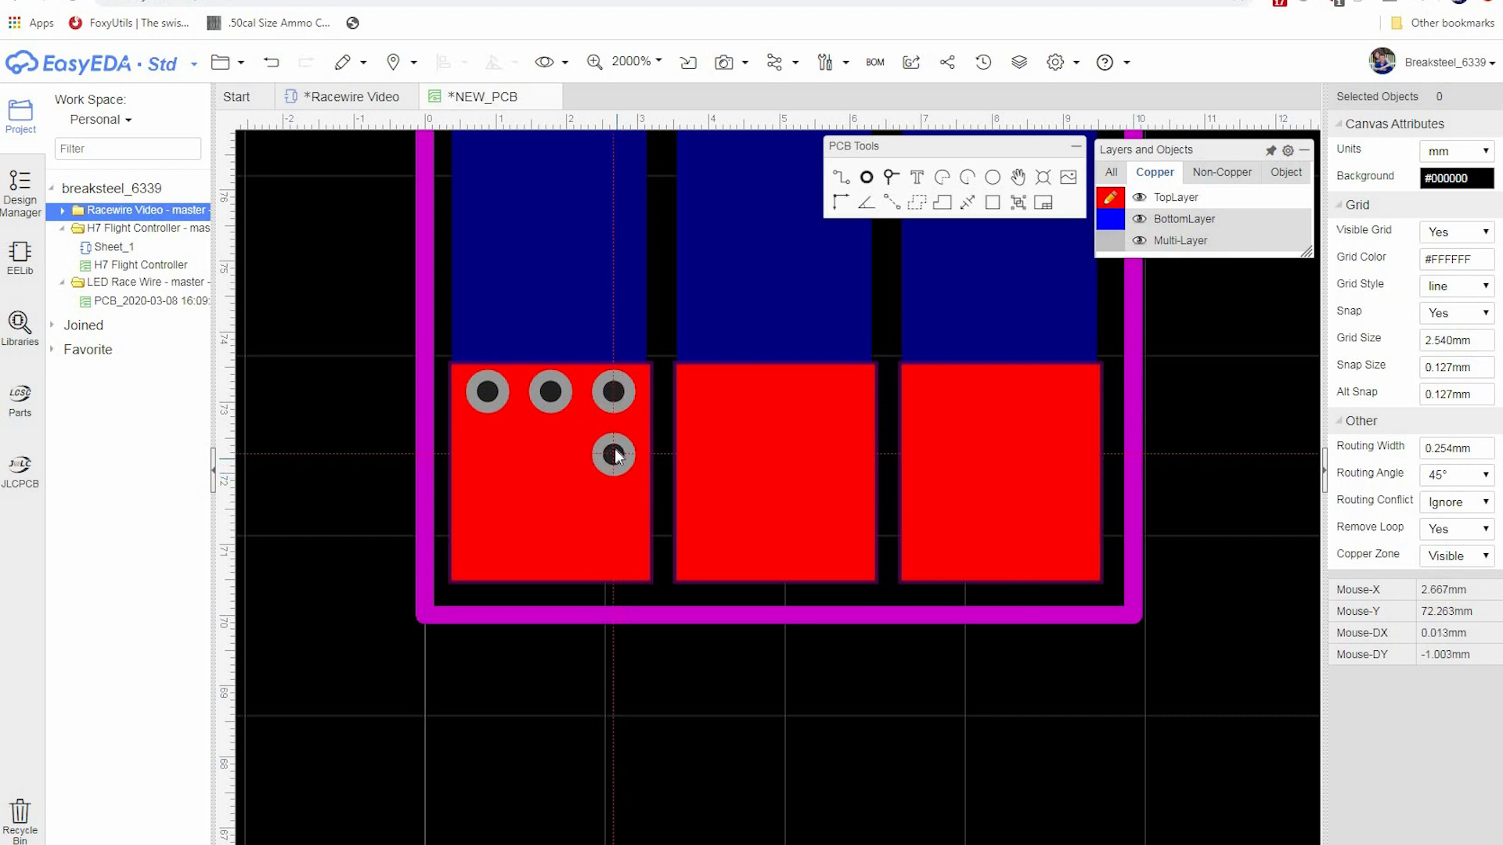
click(613, 453)
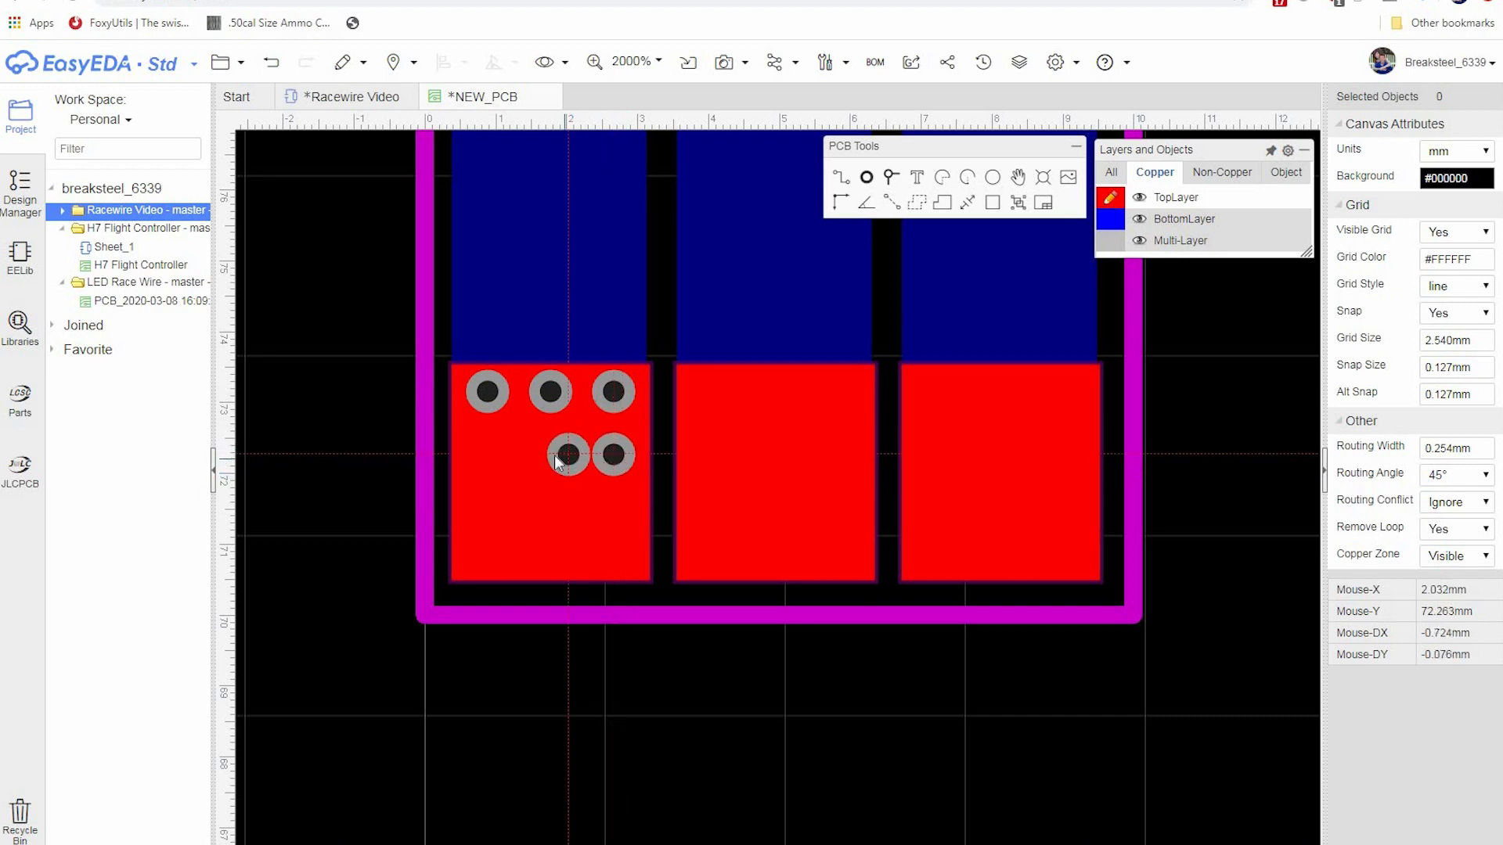
click(487, 454)
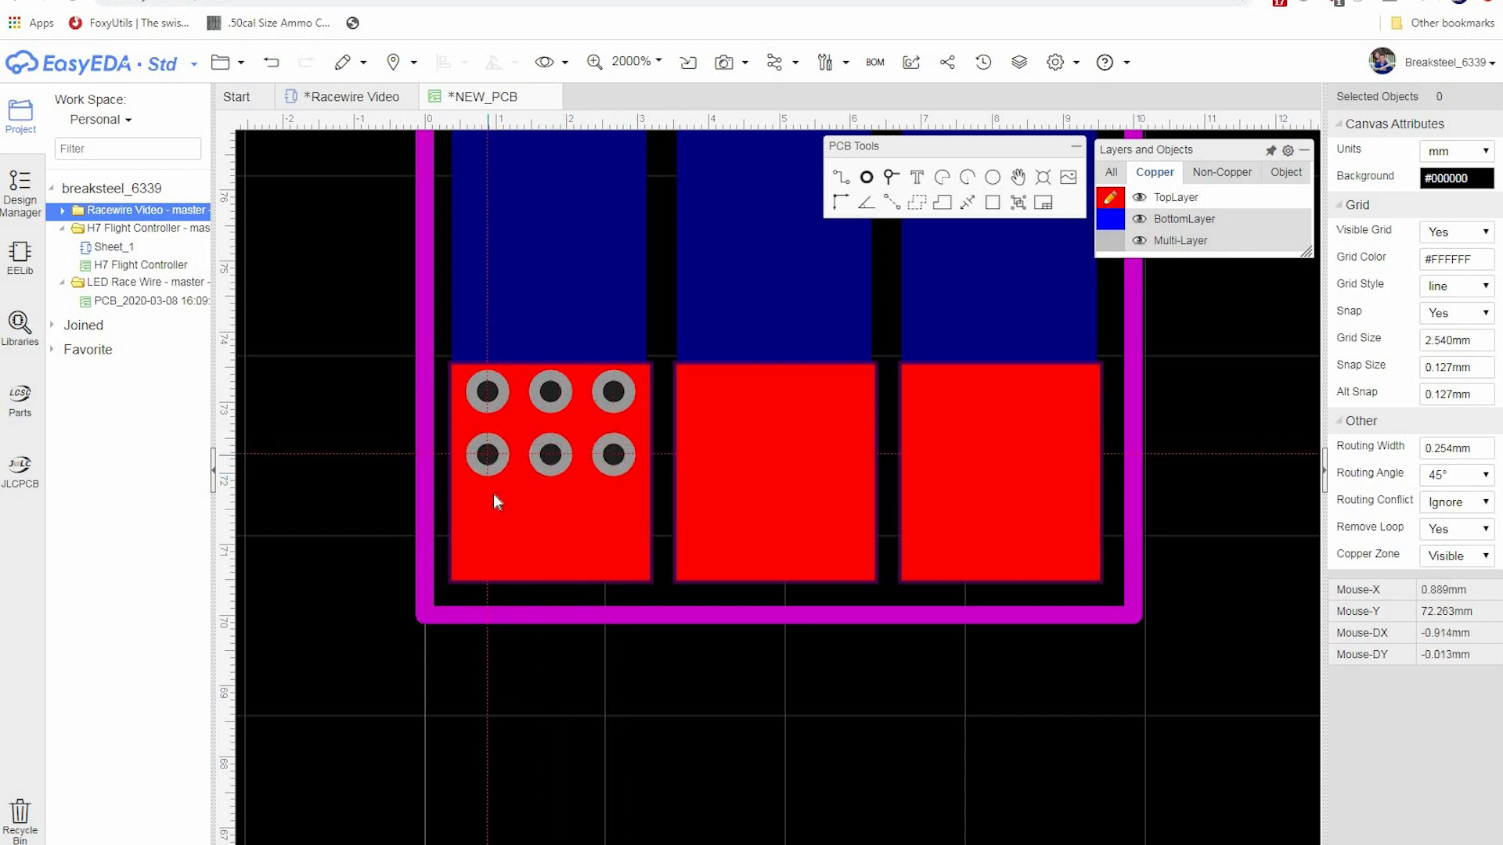
click(487, 517)
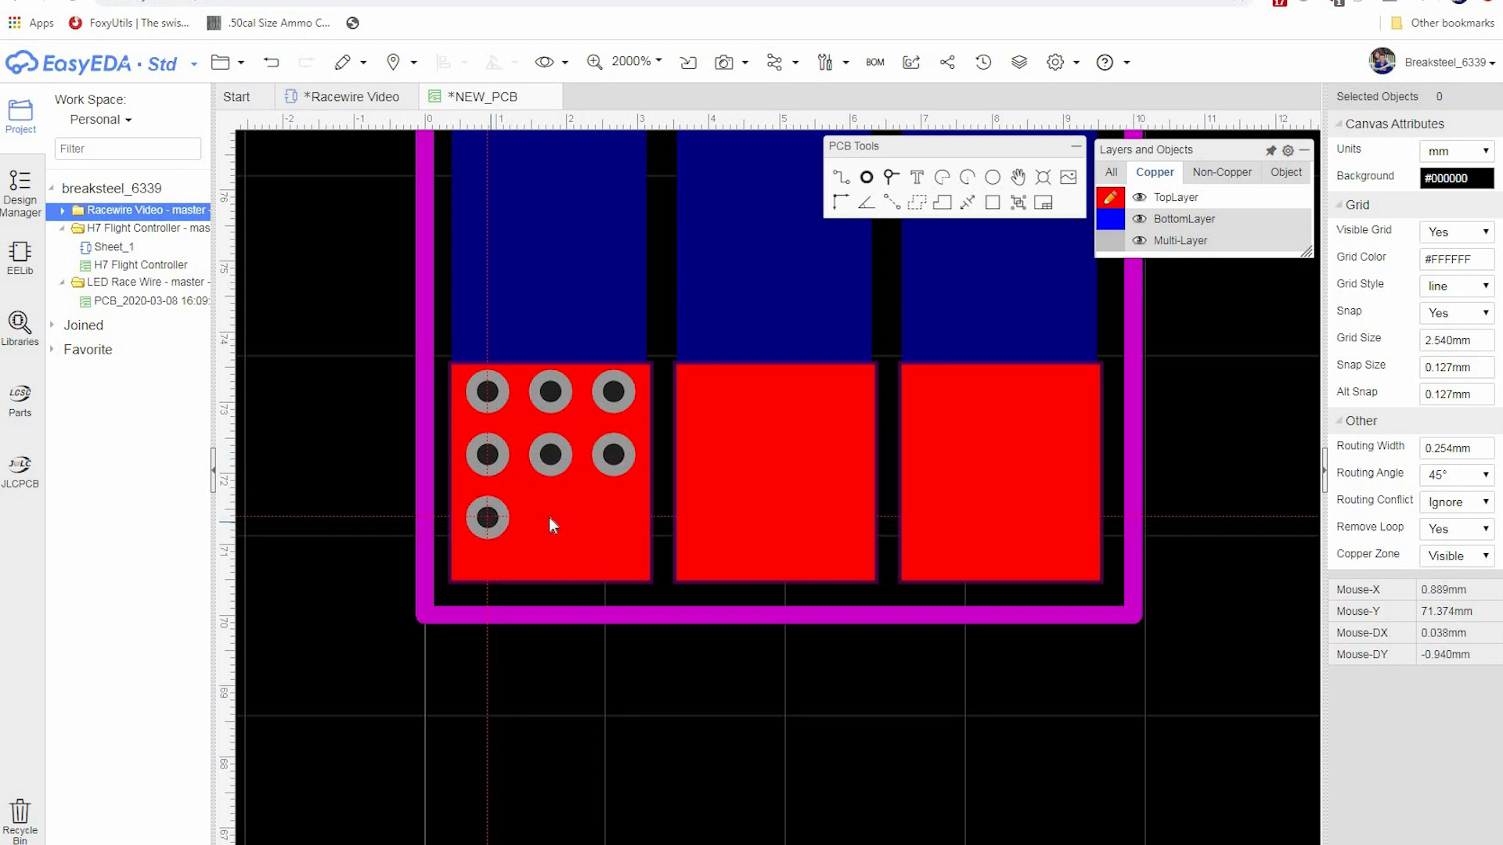
click(617, 519)
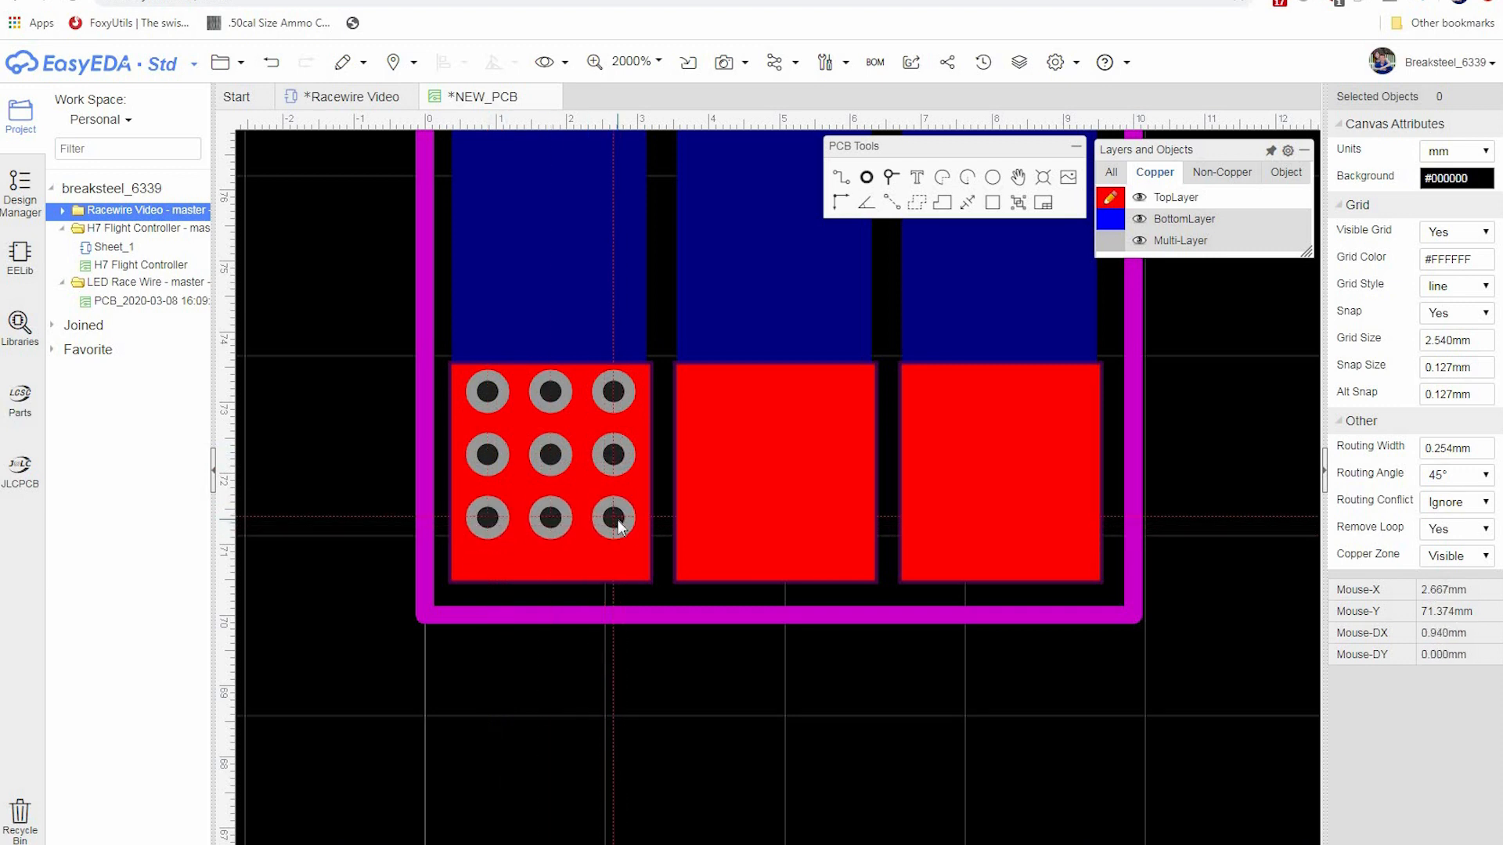
right_click(404, 489)
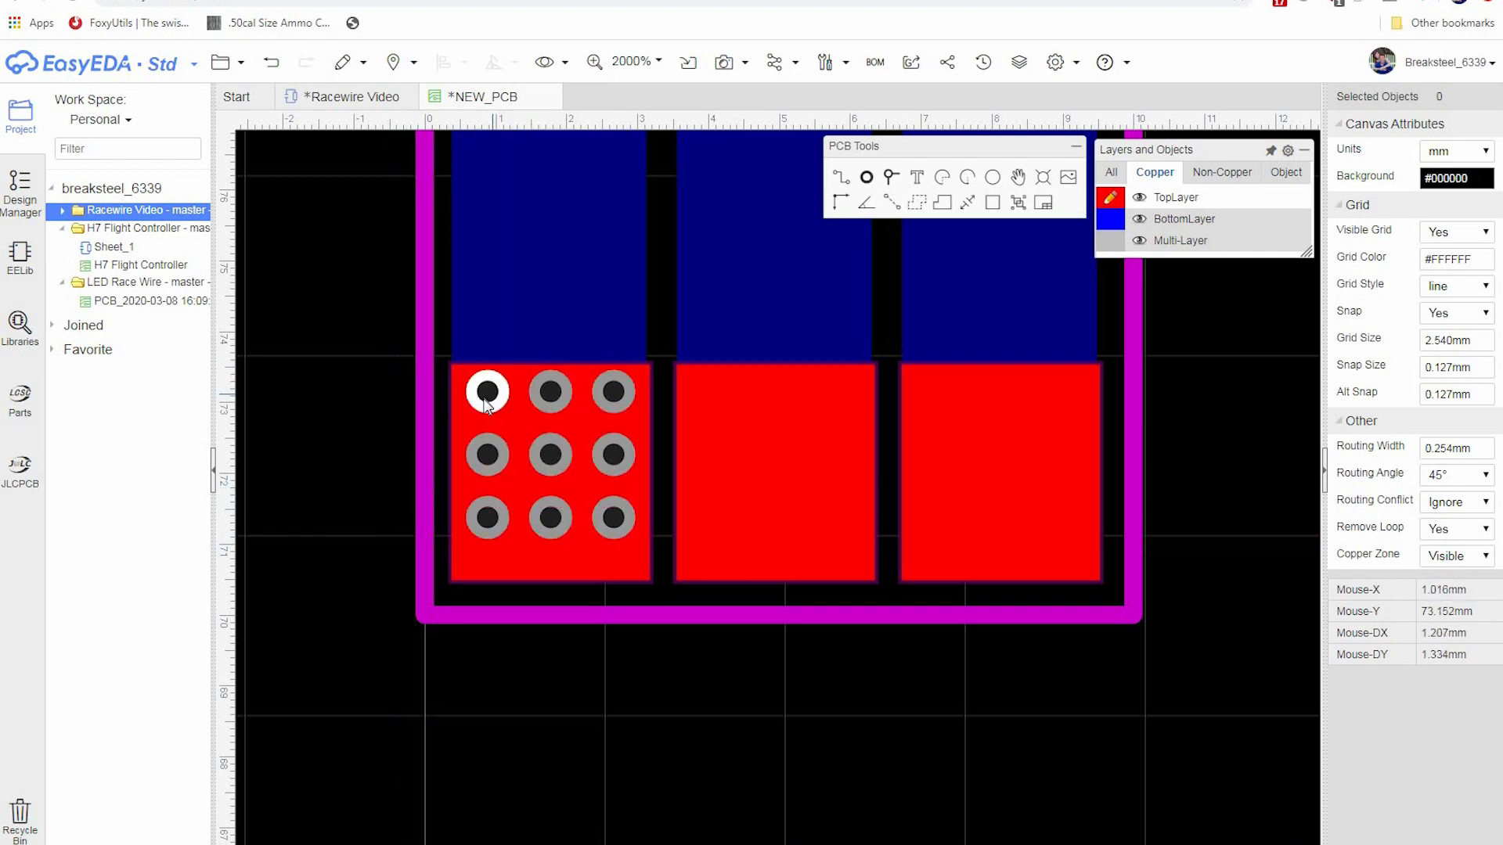
- Select all nine vias on the lower-left pad and shift them down so the grid is centred on the pad
shift+click(479, 460)
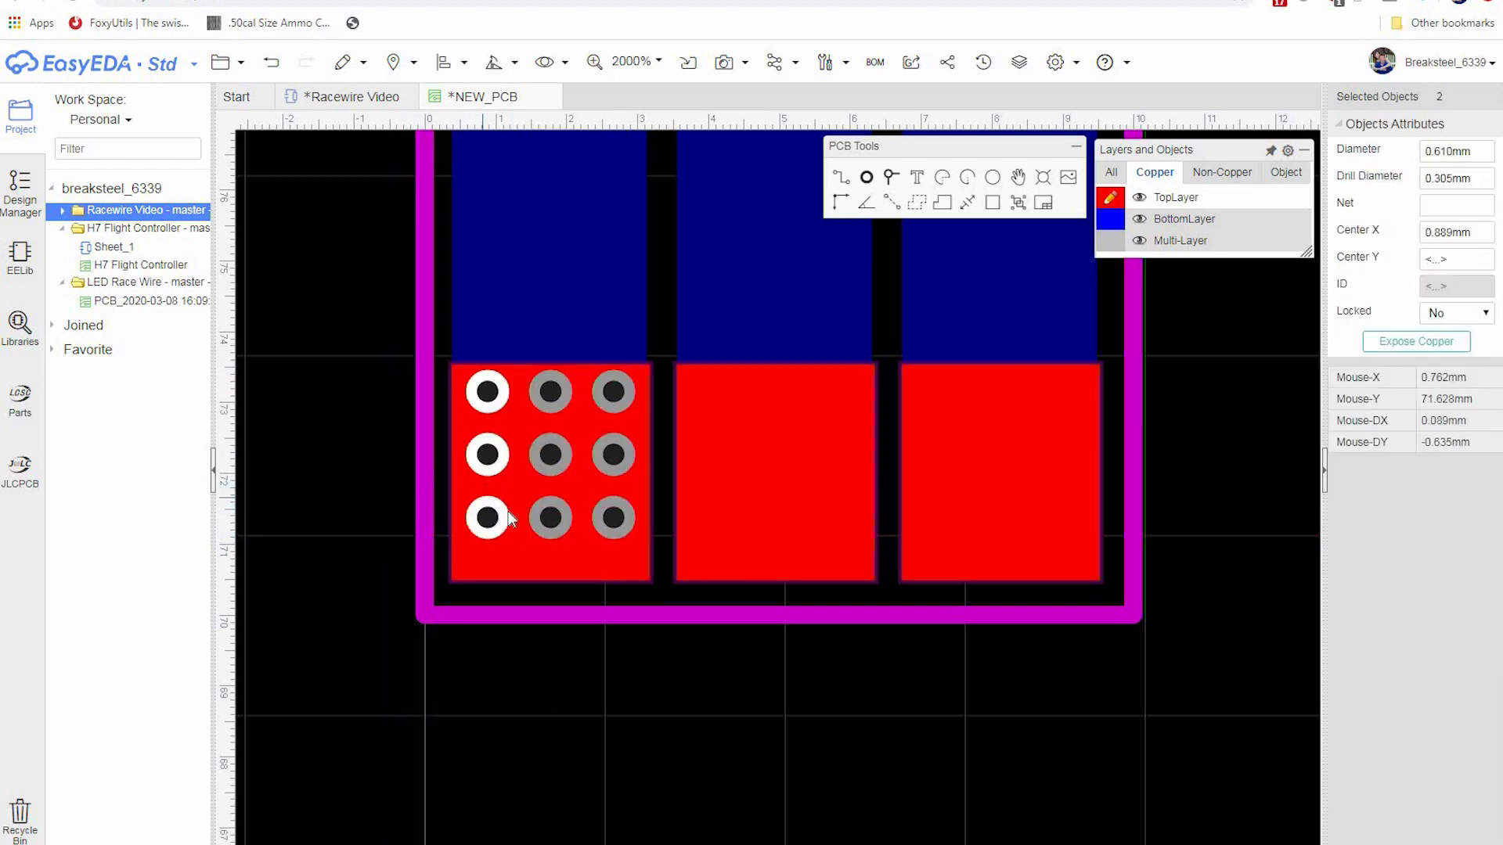
shift+click(552, 522)
ctrl+click(543, 401)
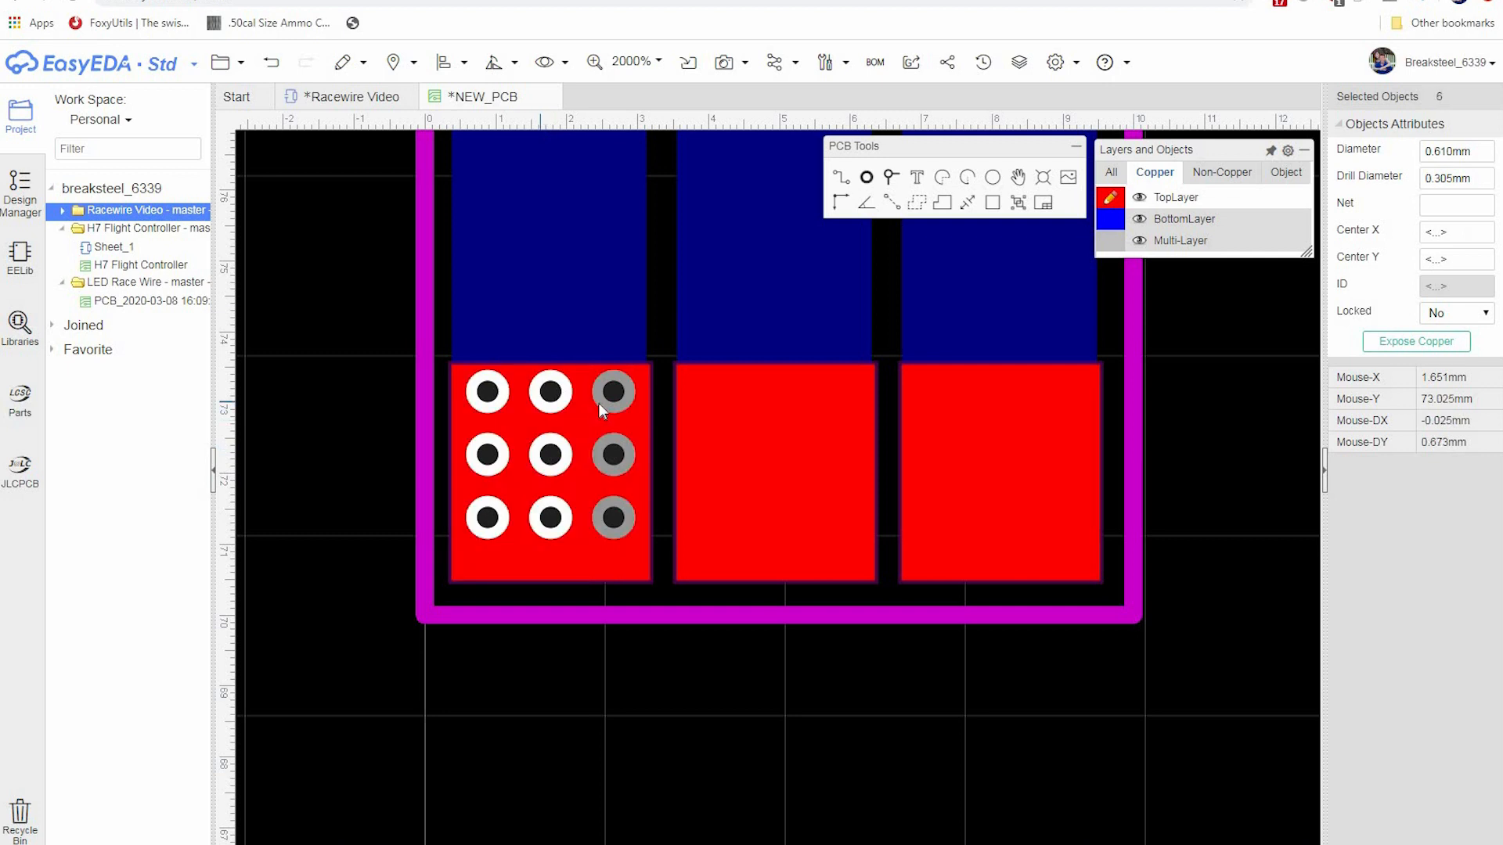
ctrl+click(600, 402)
ctrl+click(612, 467)
ctrl+click(614, 515)
ctrl+click(738, 507)
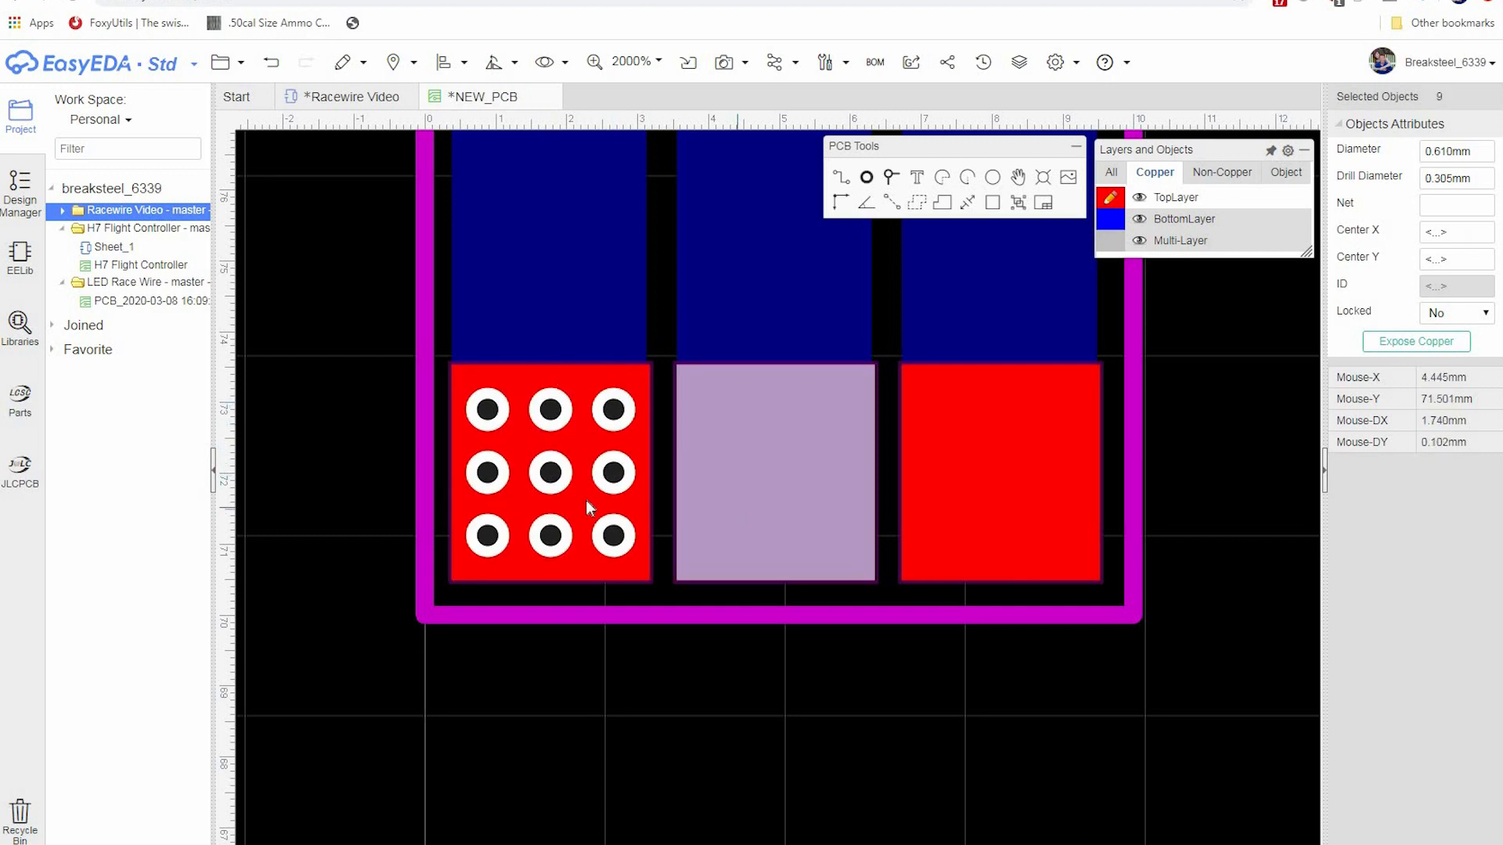
- Copy the nine vias and paste a matching grid onto the lower middle and lower-right pads, level with the original
right_click(579, 538)
click(595, 551)
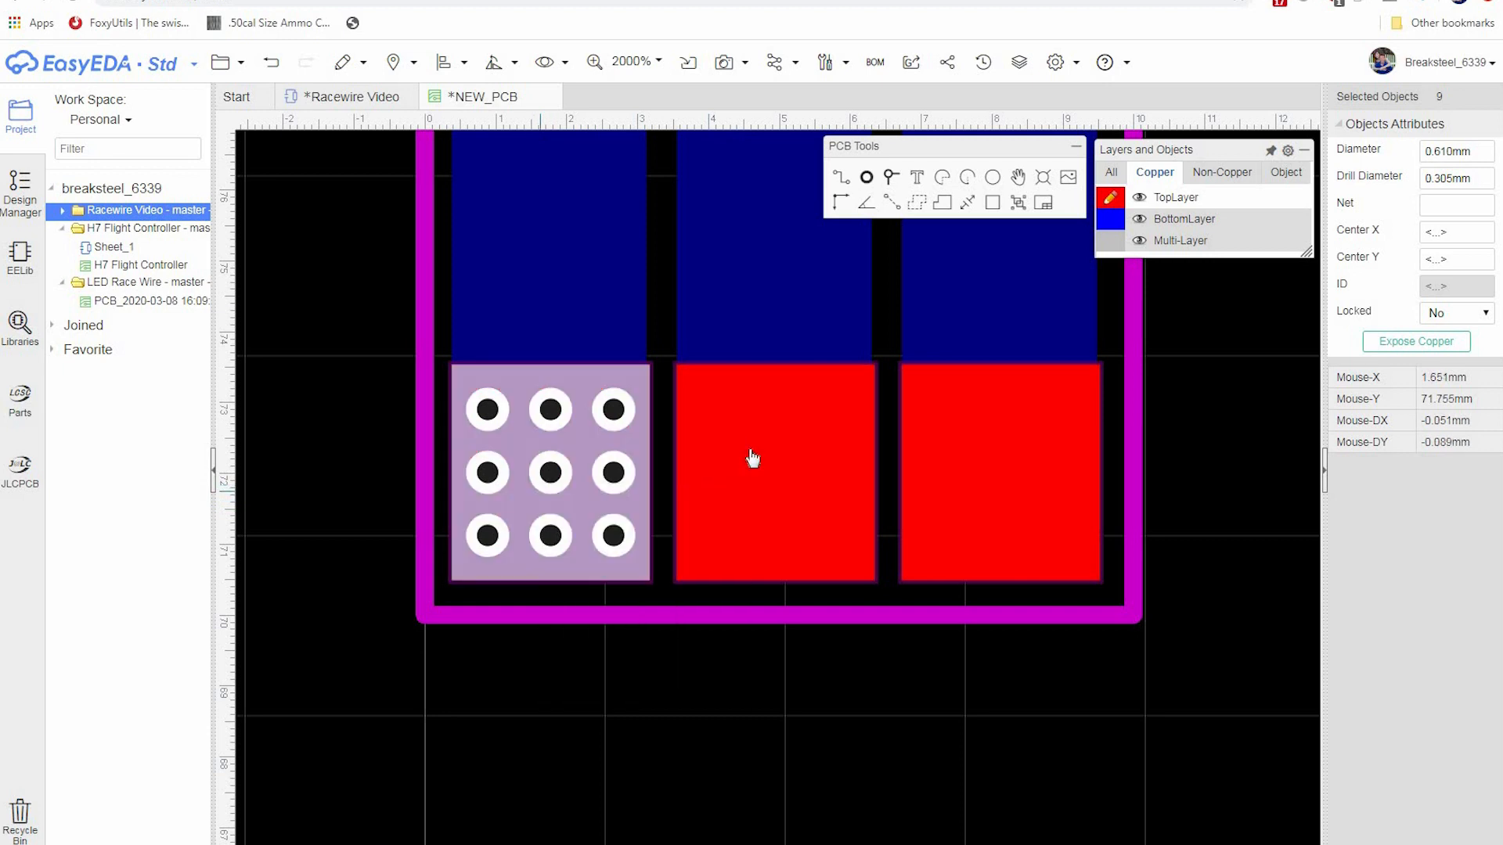
right_click(786, 537)
click(787, 621)
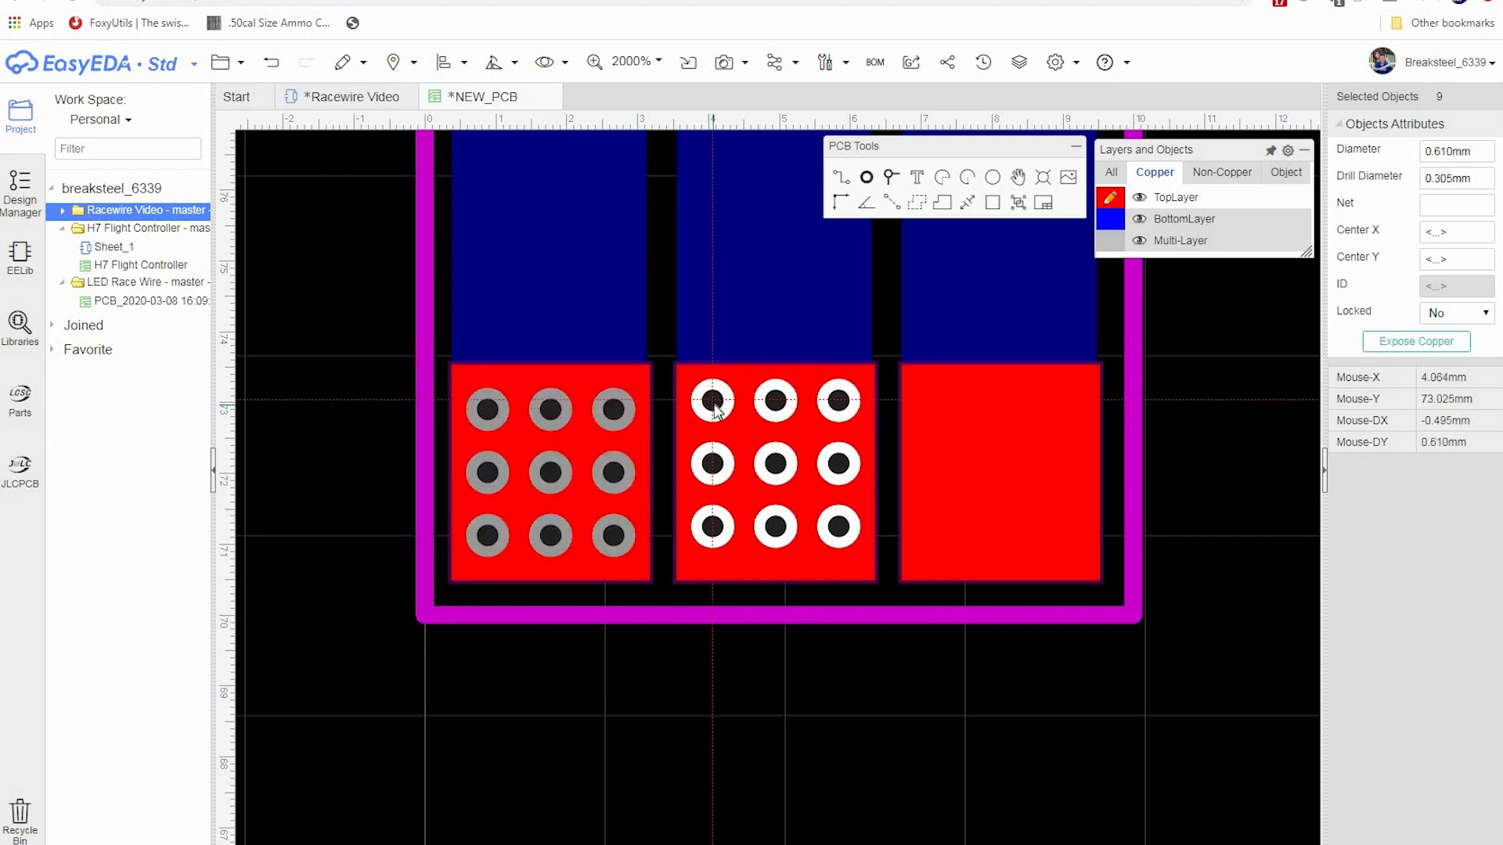
click(714, 411)
right_click(966, 430)
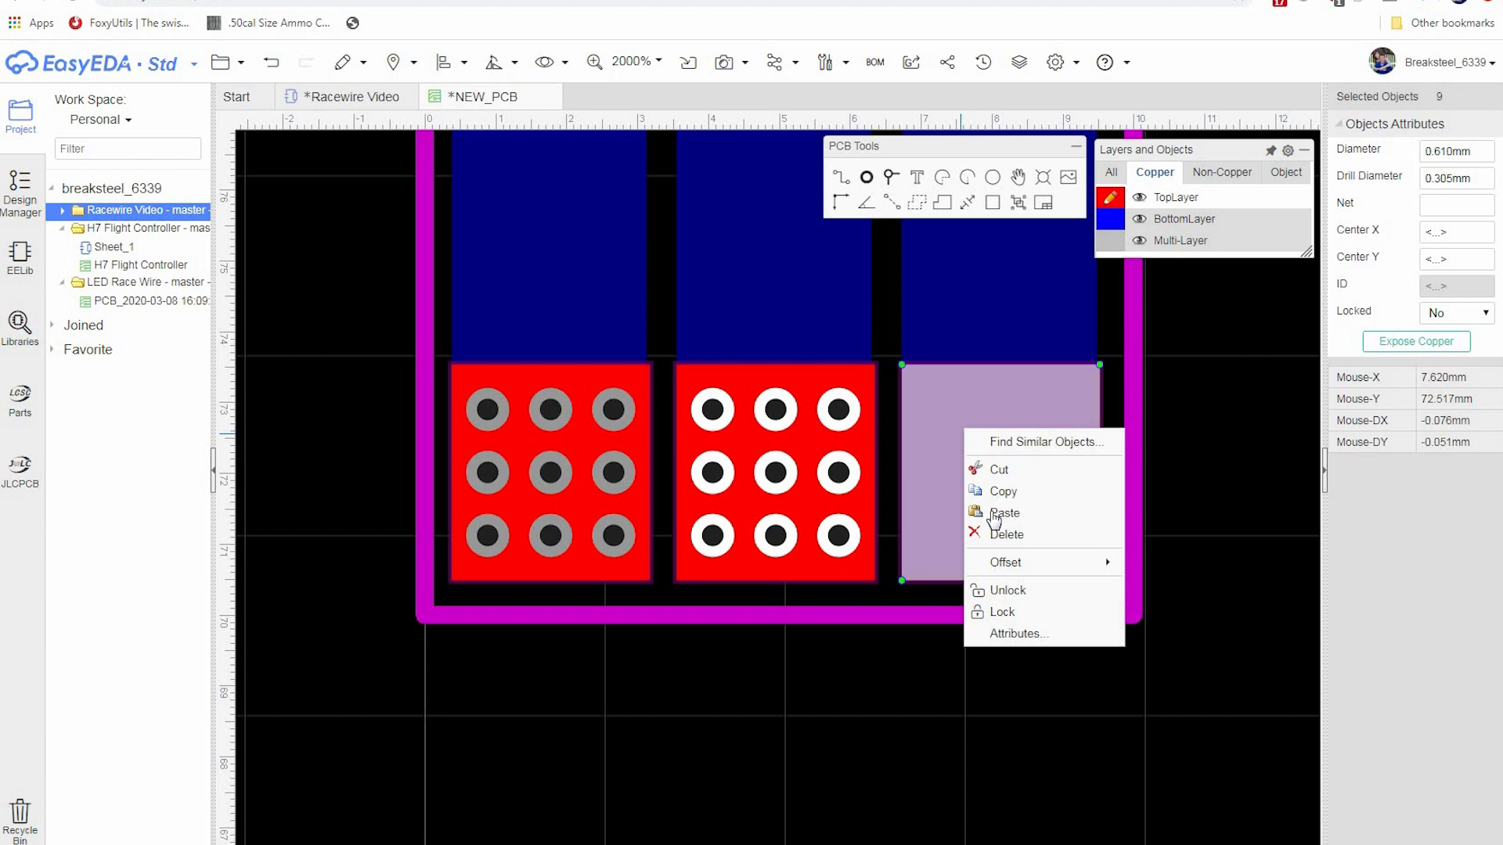
click(1004, 512)
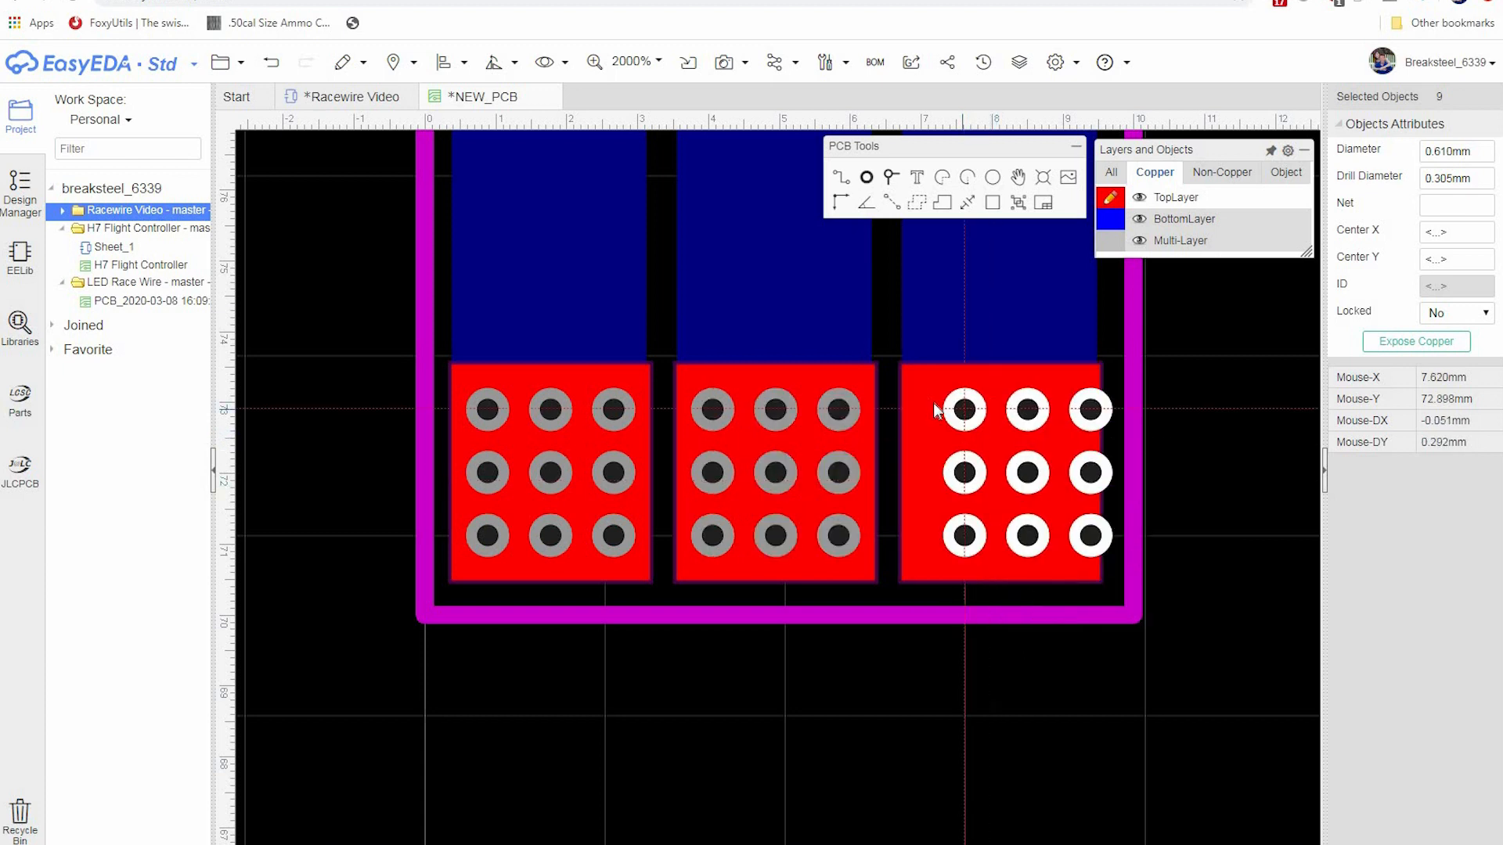
click(936, 410)
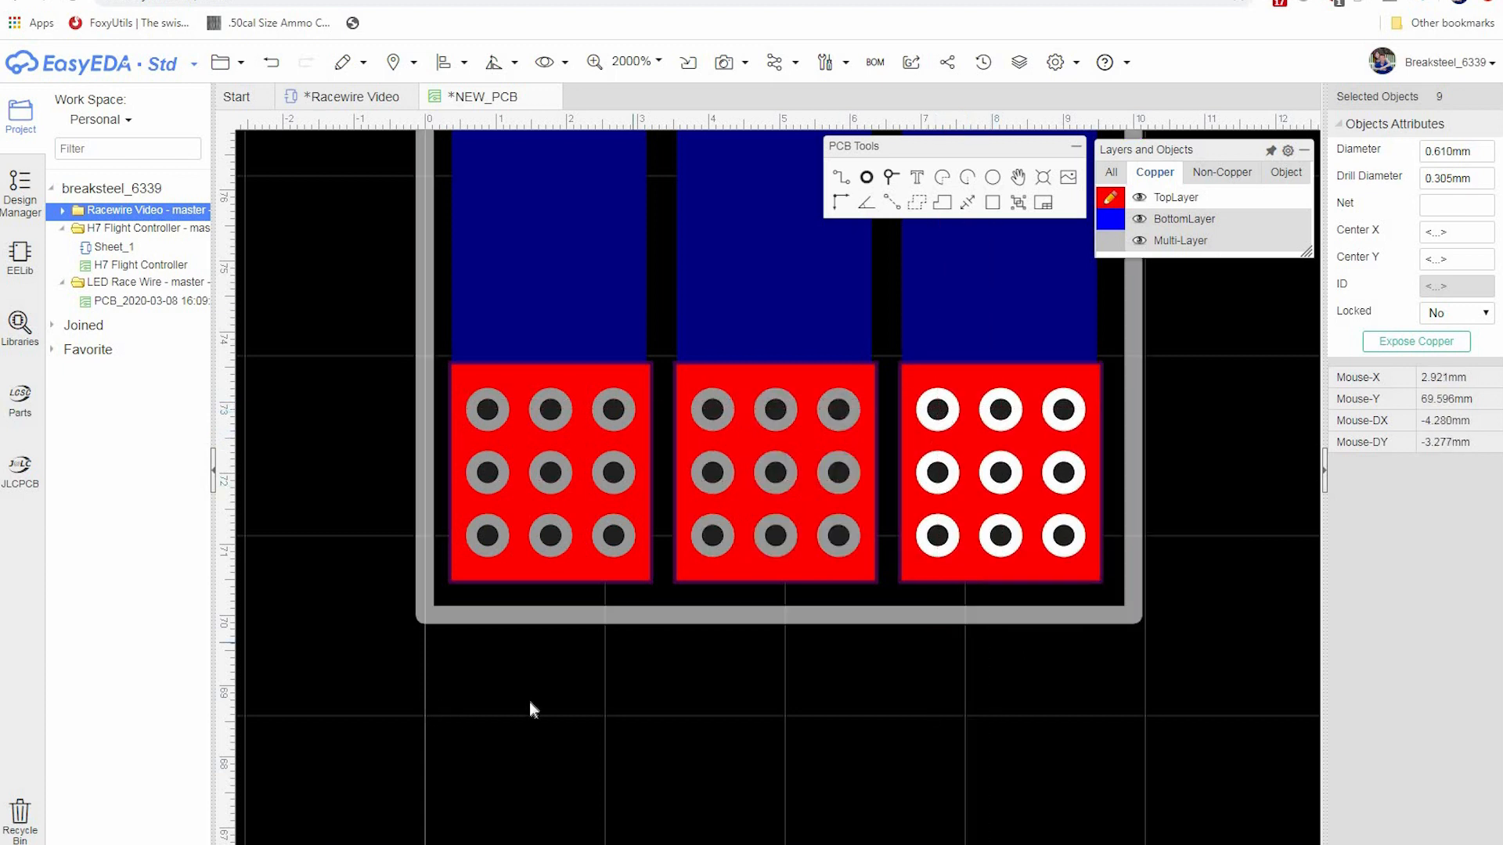
- Paste the nine-via grid centred on the upper-left TopLayer pad, with its first via at about X 0.889 mm, Y 98.933 mm
scroll(1096, 469, down, 5)
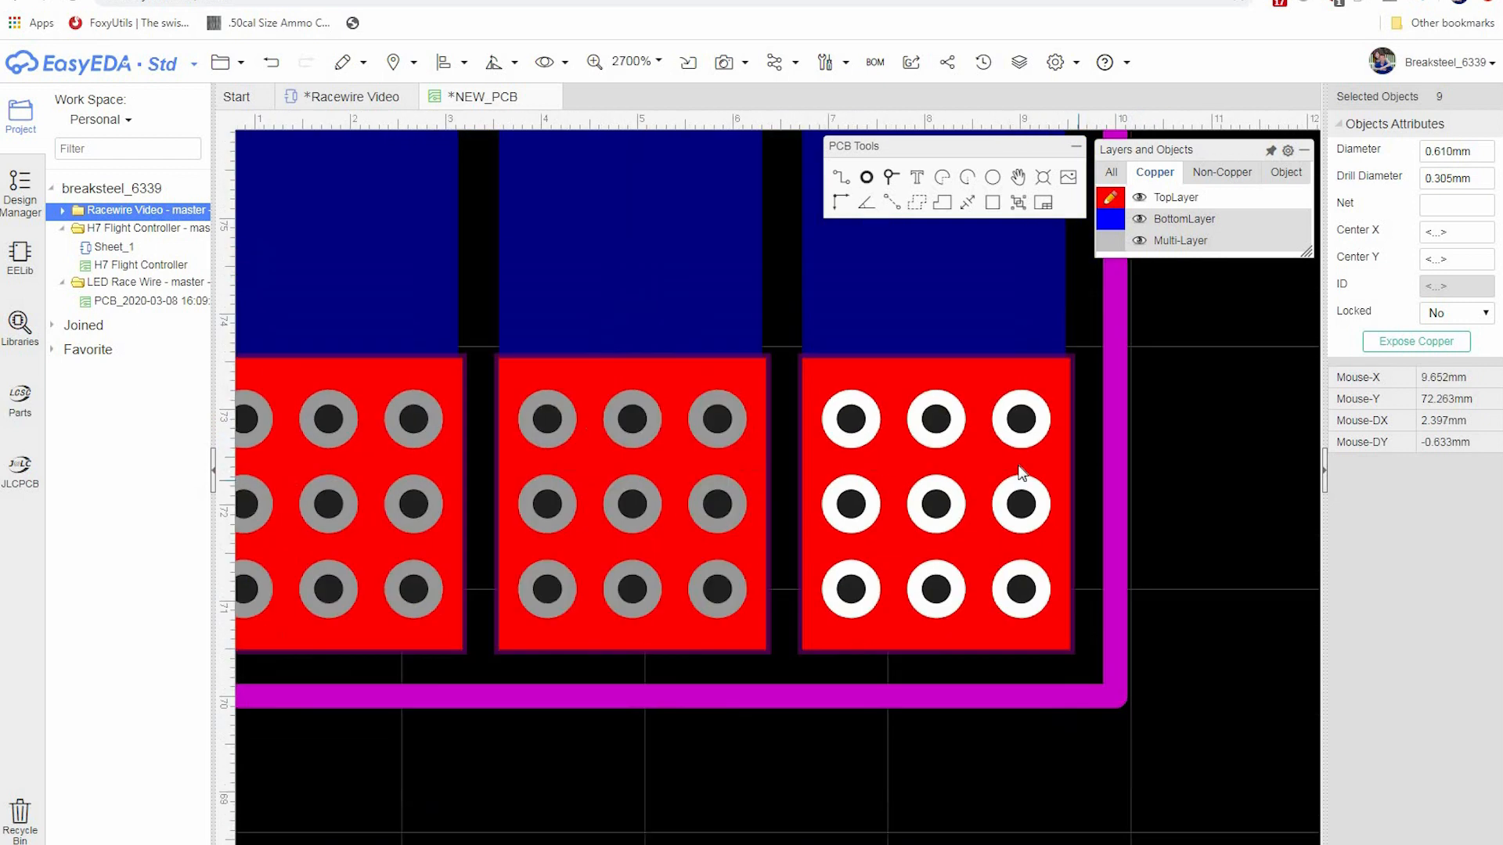
scroll(602, 501, up, 3)
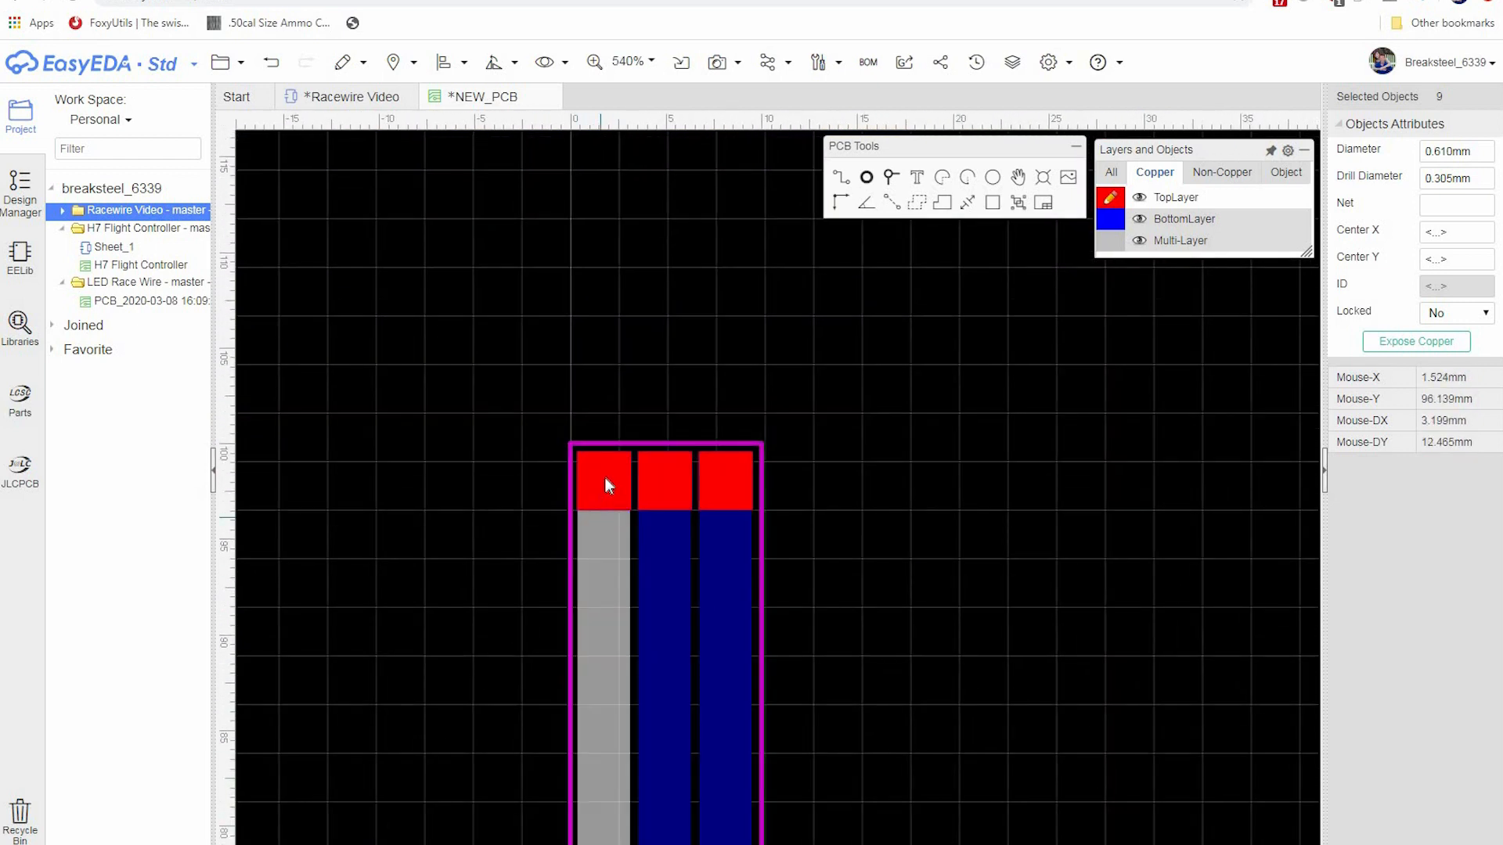
scroll(613, 467, up, 2)
right_click(575, 446)
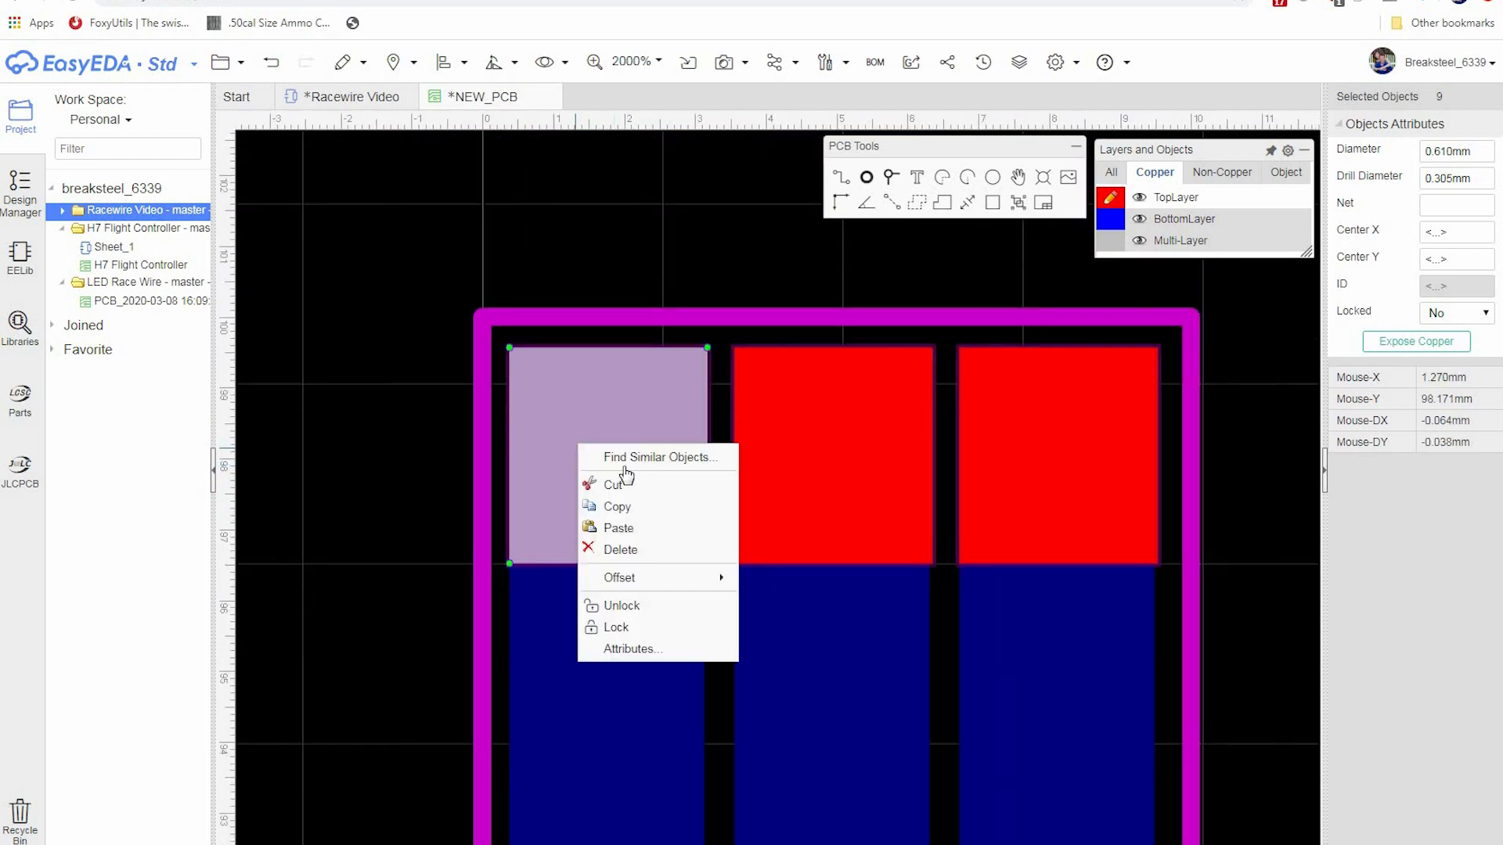
click(619, 527)
click(545, 394)
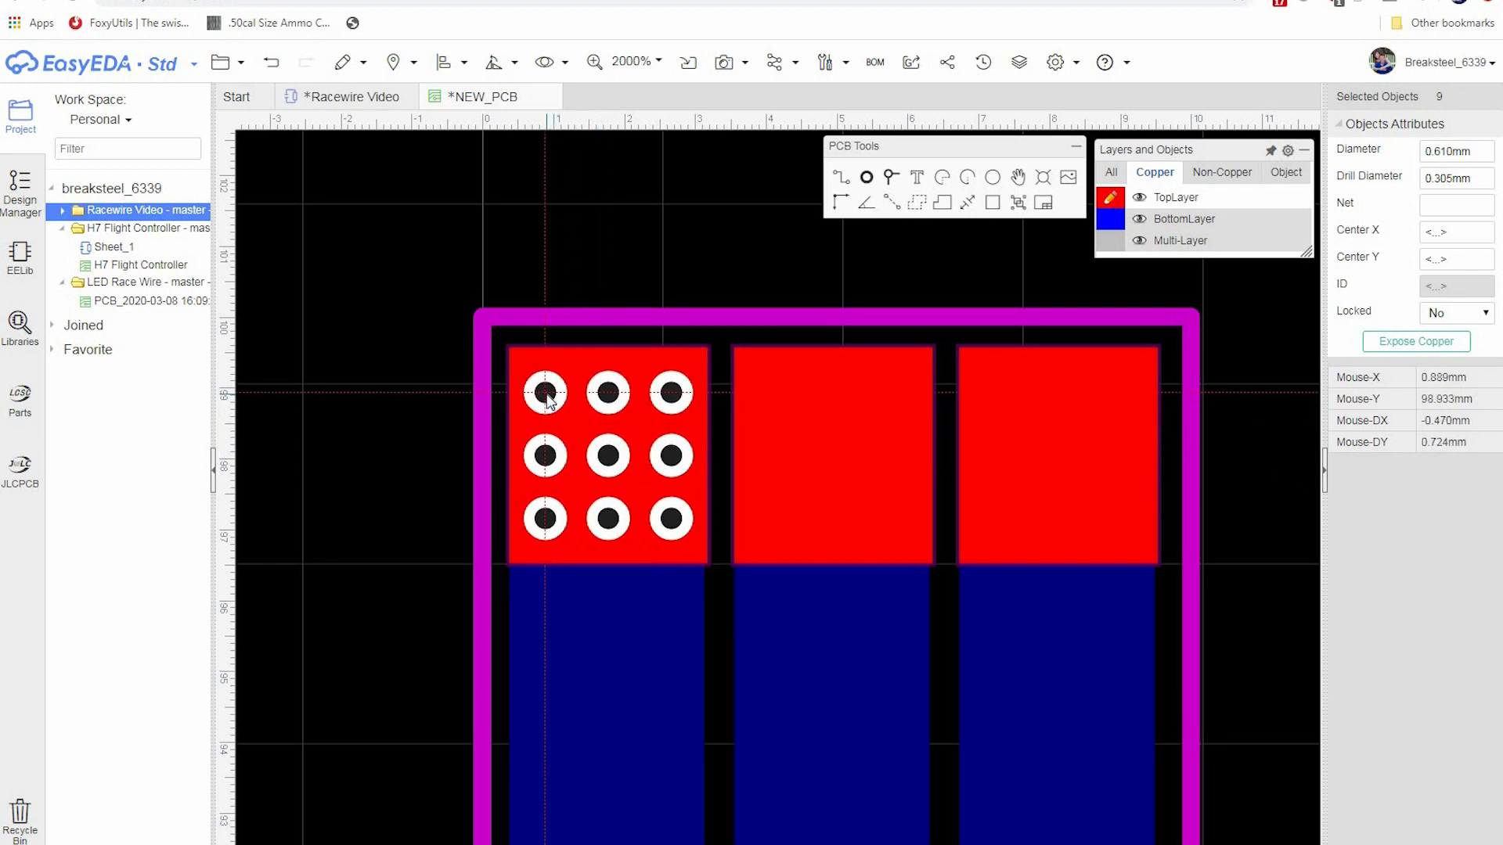
- Paste the nine-via grid onto the upper middle and upper-right pads, nudging the middle grid left to align it
right_click(789, 417)
click(829, 498)
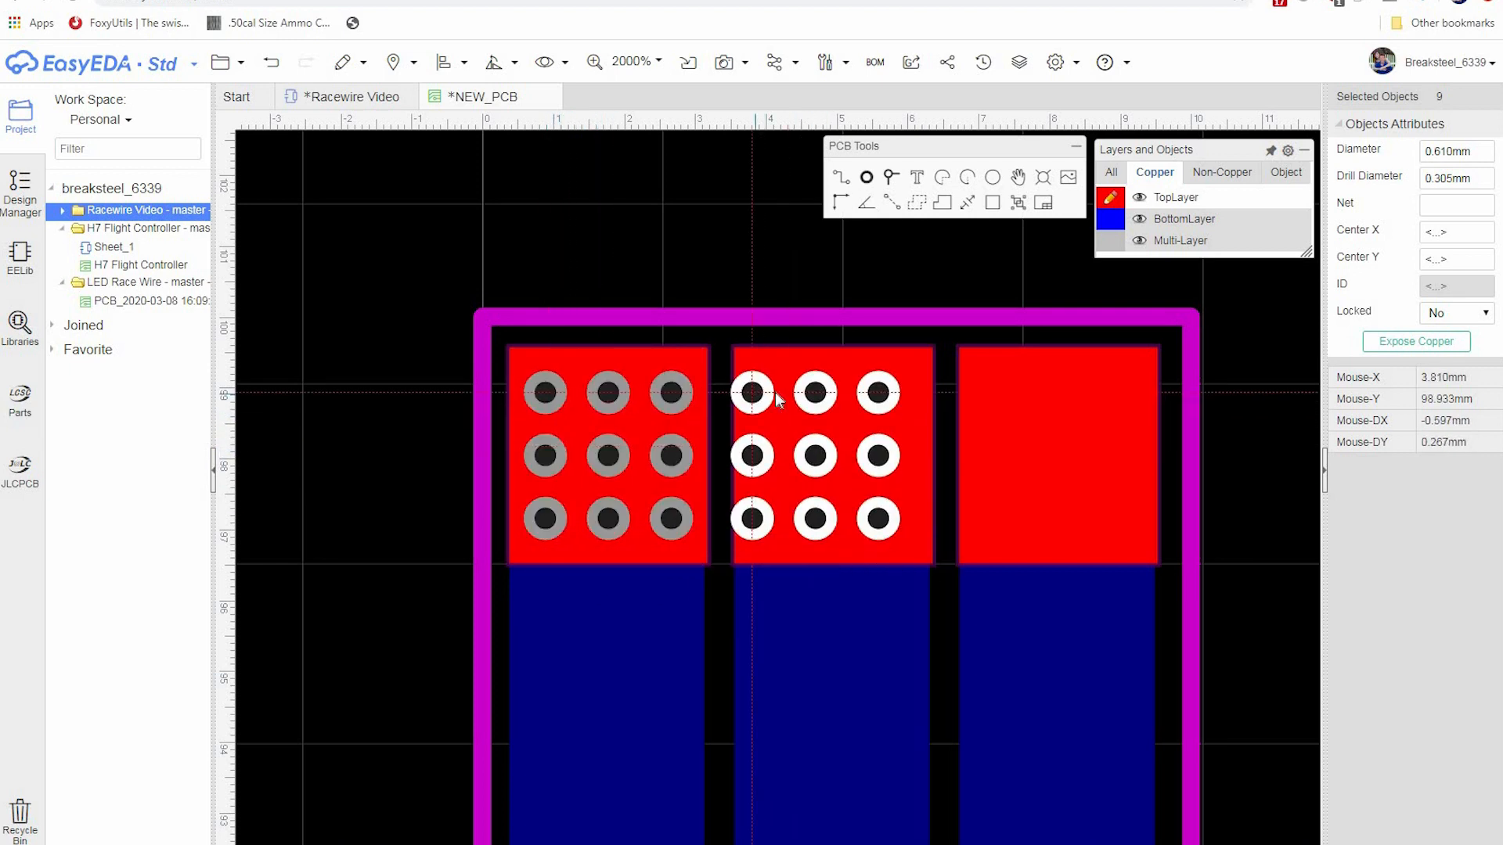
click(783, 394)
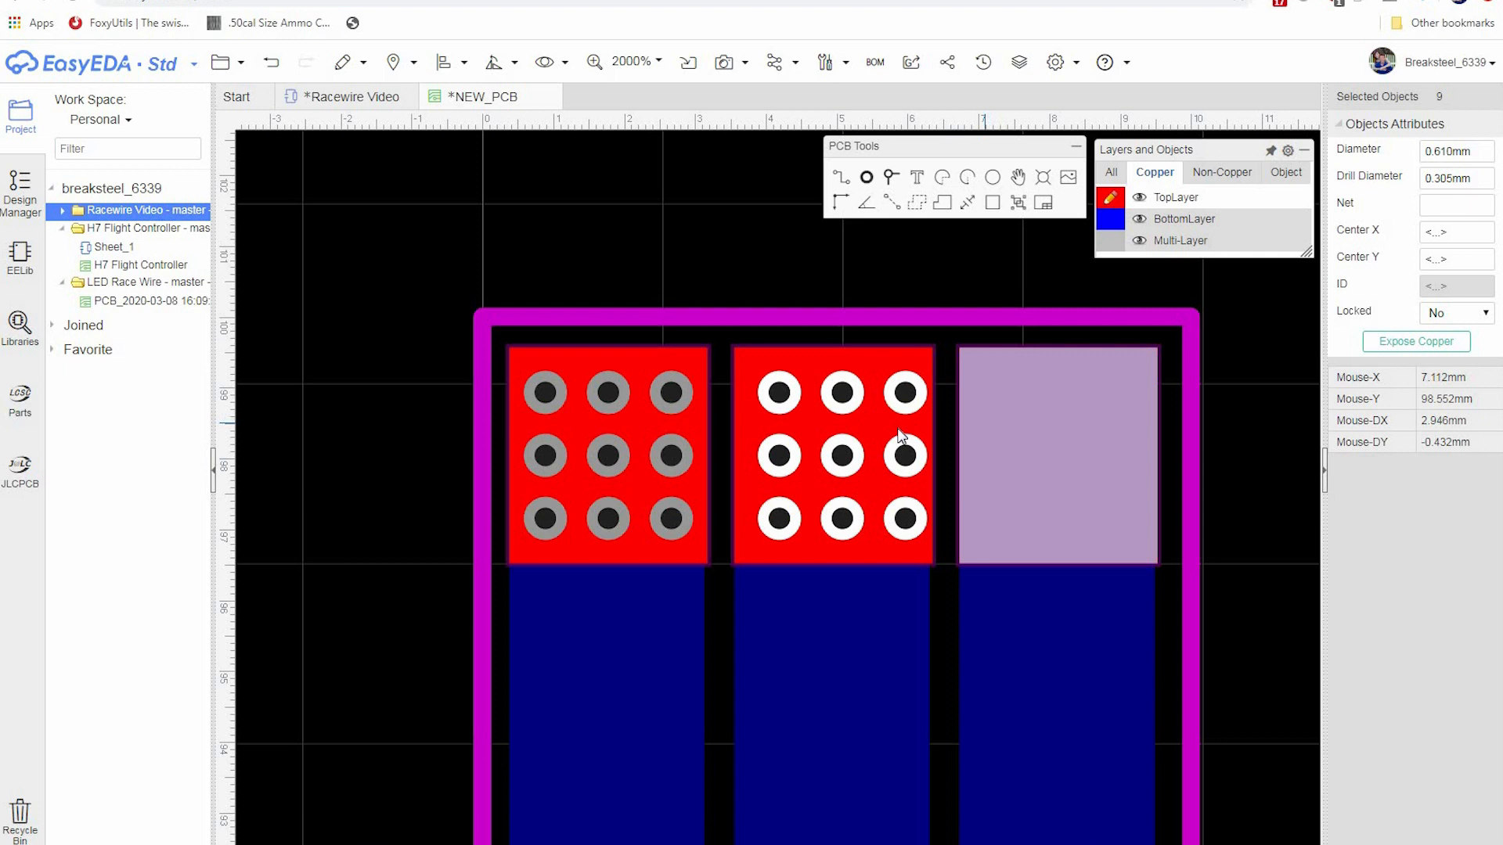
key(Left)
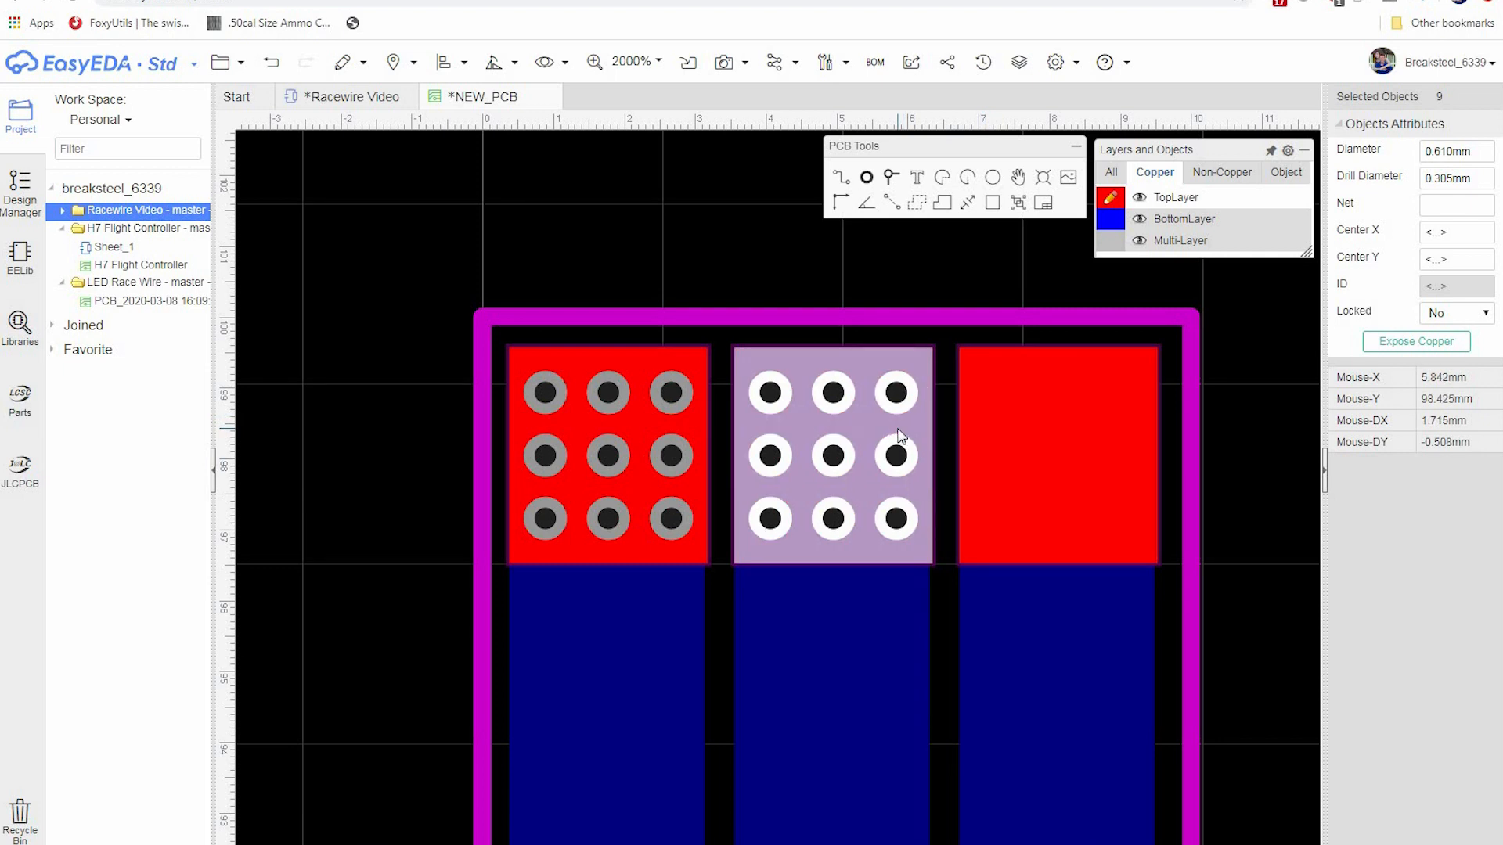
right_click(998, 438)
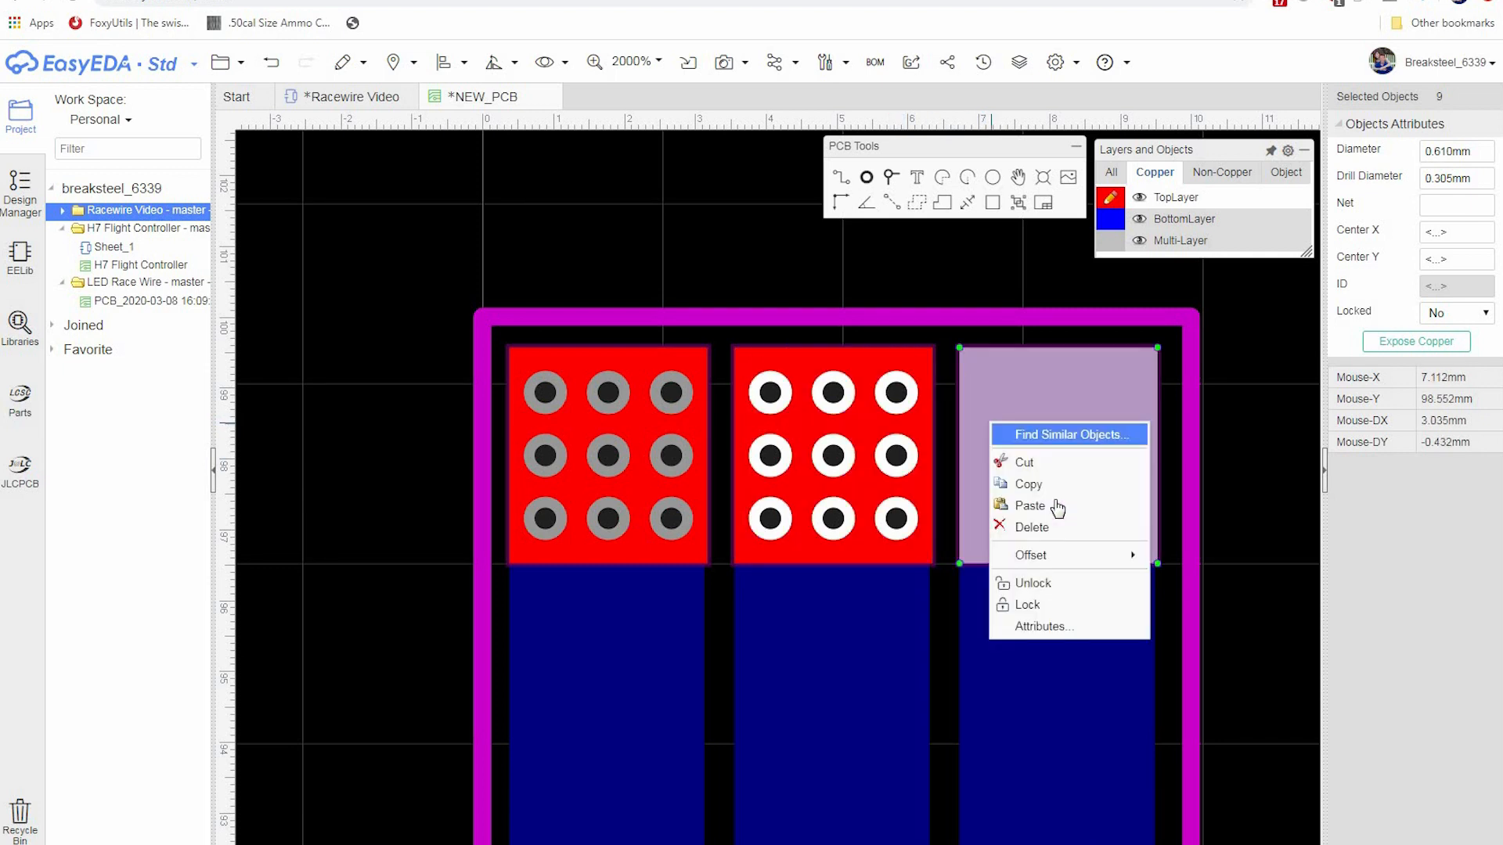
click(1038, 517)
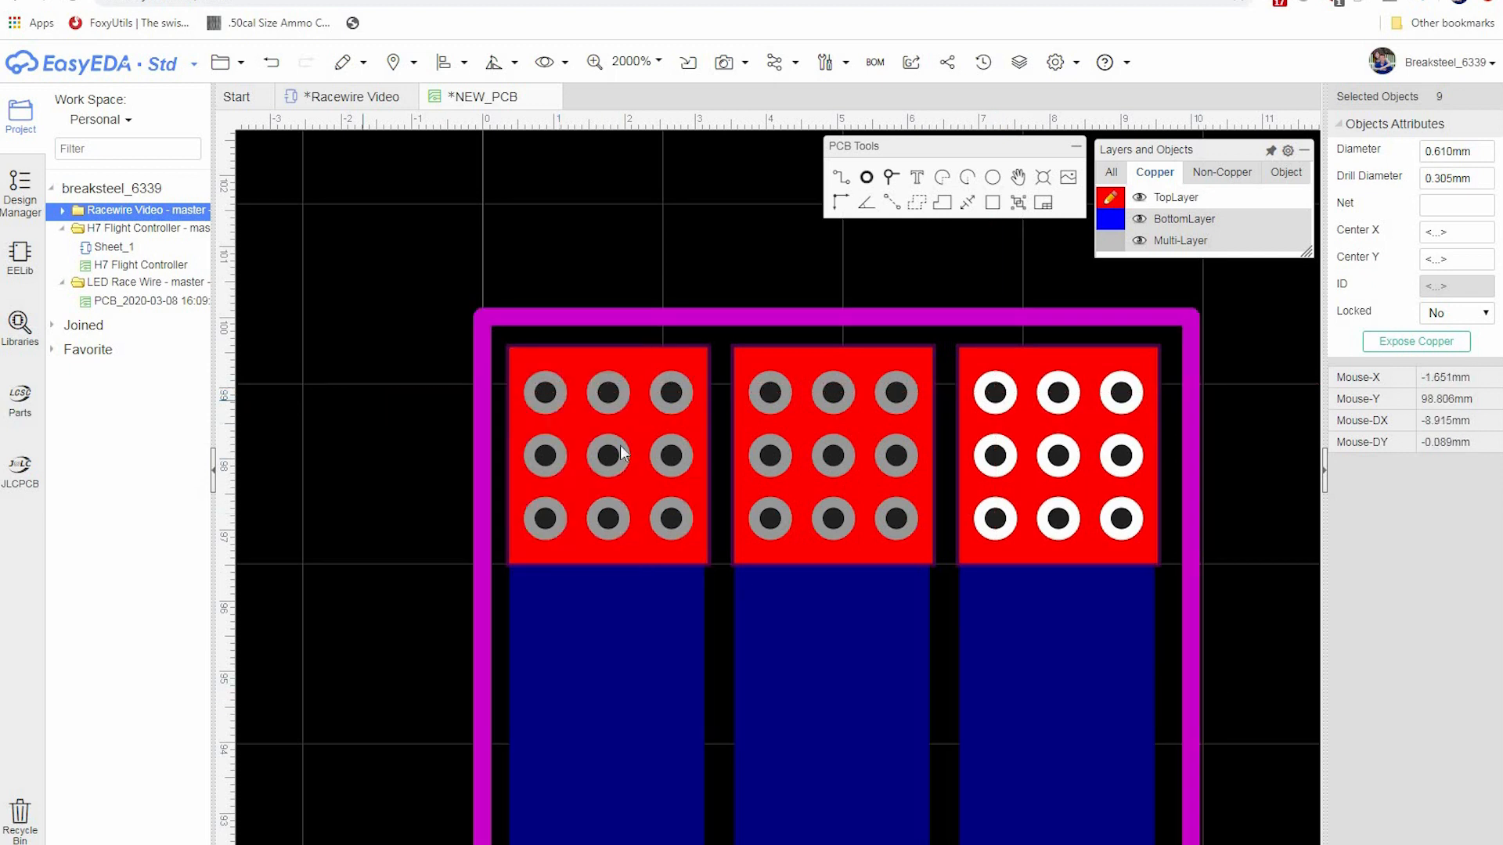
- Inspect the front pads and the rear copper strips of the board in the 3D view, and return to the PCB layout
scroll(602, 492, down, 2)
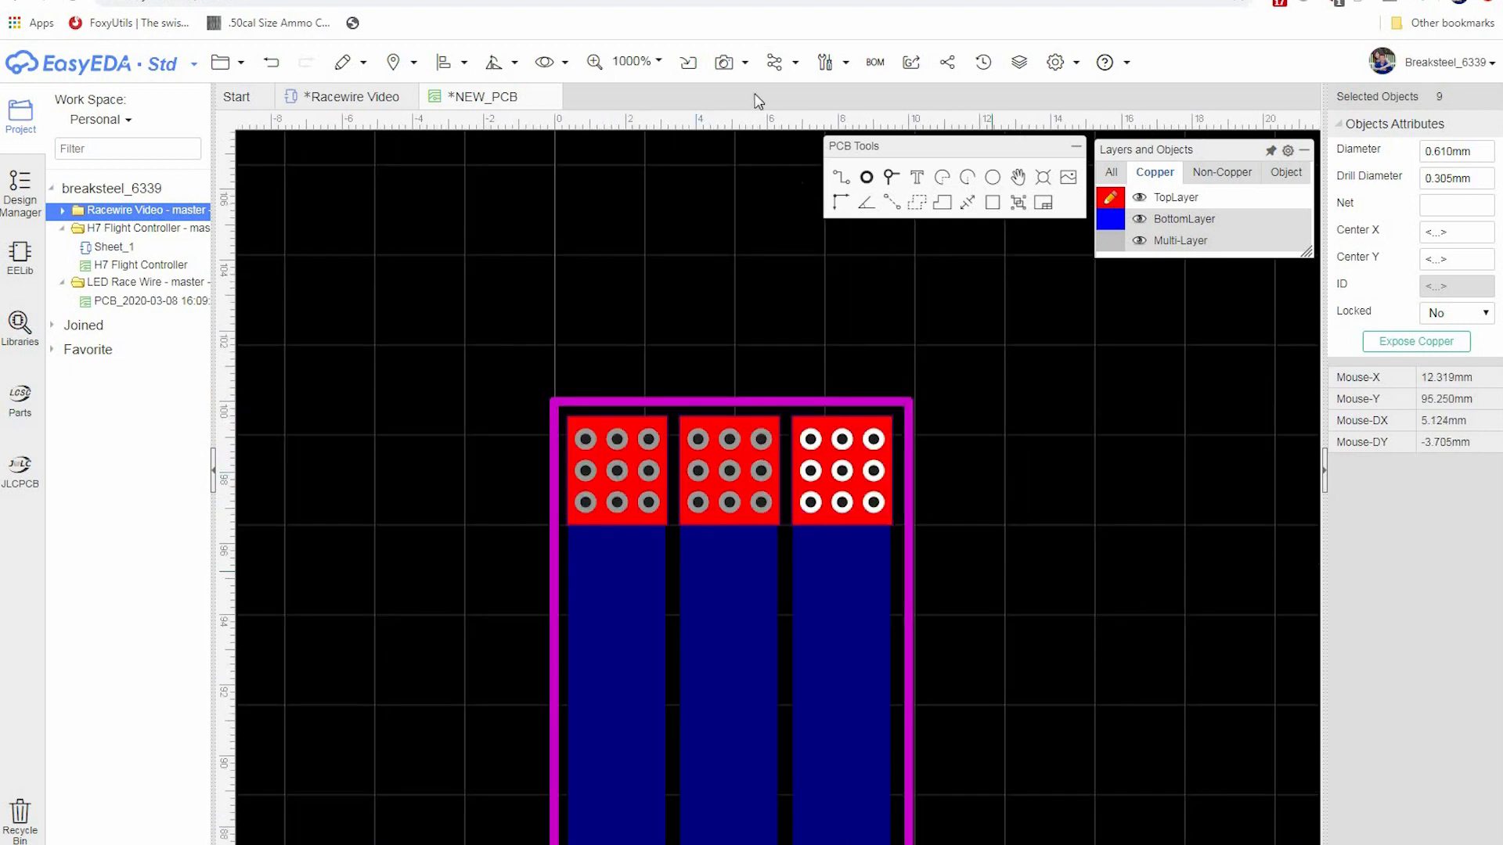
click(731, 79)
click(747, 115)
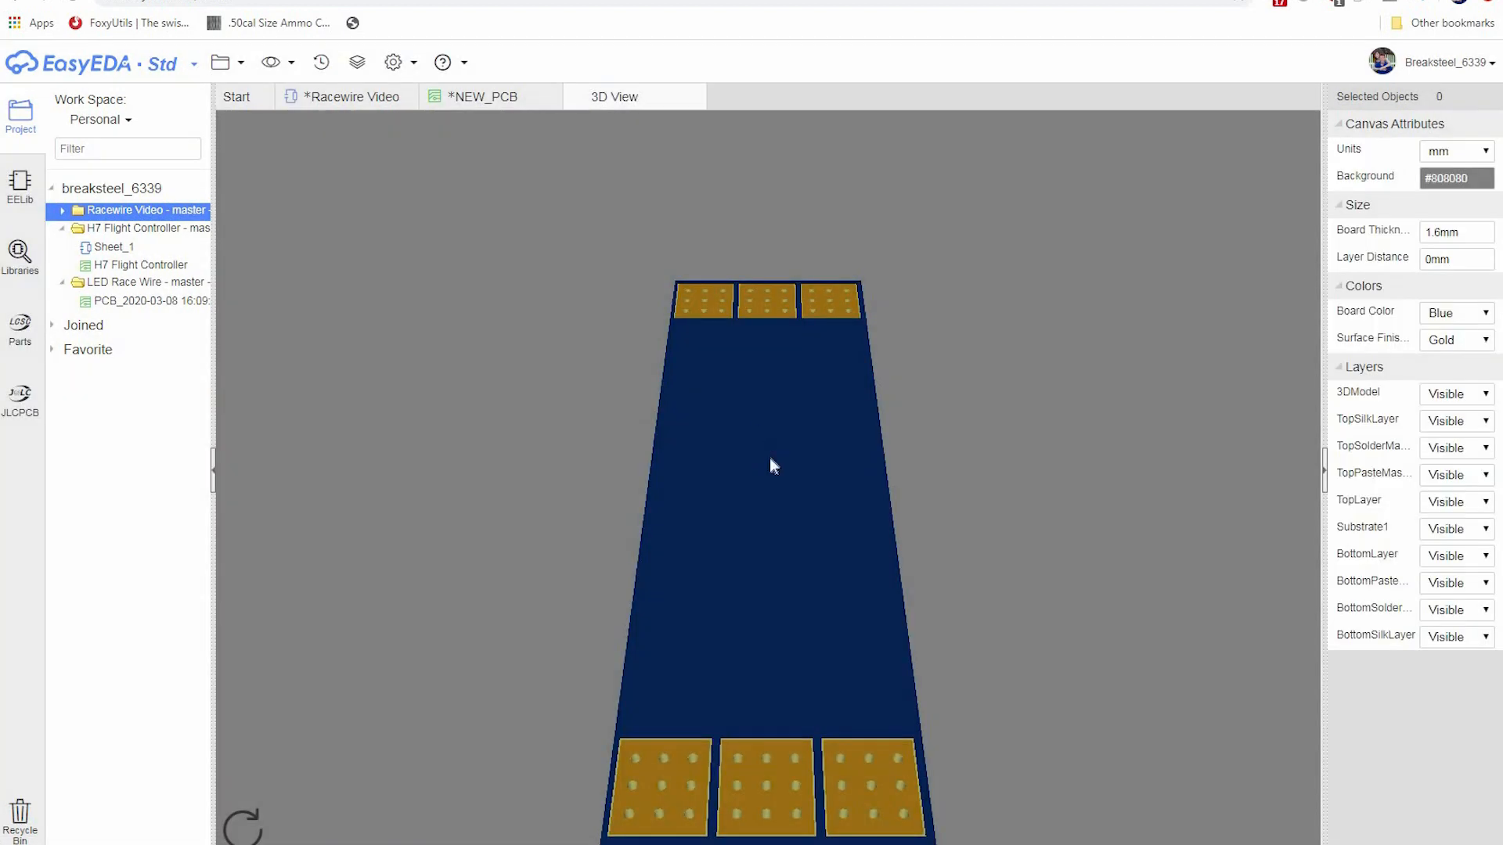
mouse_move(763, 471)
mouse_down()
mouse_move(735, 518)
mouse_move(658, 285)
mouse_move(824, 243)
mouse_move(774, 735)
mouse_move(788, 718)
mouse_move(708, 298)
mouse_move(706, 372)
mouse_move(758, 403)
mouse_move(678, 416)
mouse_move(778, 410)
mouse_move(634, 392)
mouse_move(661, 423)
mouse_move(645, 400)
mouse_move(711, 375)
mouse_move(815, 406)
mouse_move(513, 362)
mouse_move(929, 415)
mouse_move(664, 439)
mouse_move(752, 449)
mouse_move(796, 336)
mouse_move(818, 364)
mouse_move(837, 343)
mouse_move(832, 434)
mouse_up()
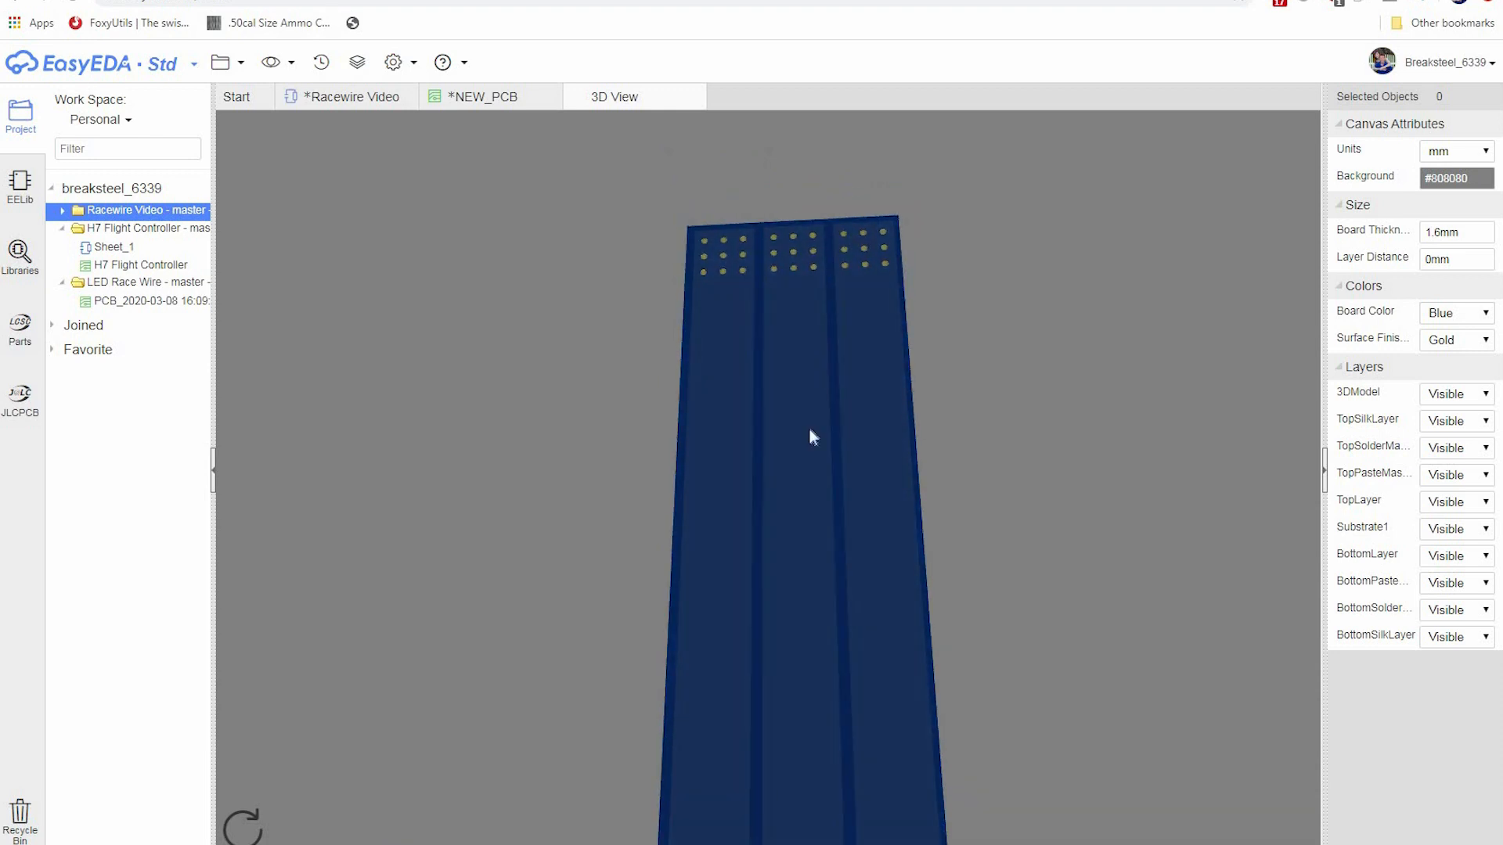
drag(857, 412, 655, 96)
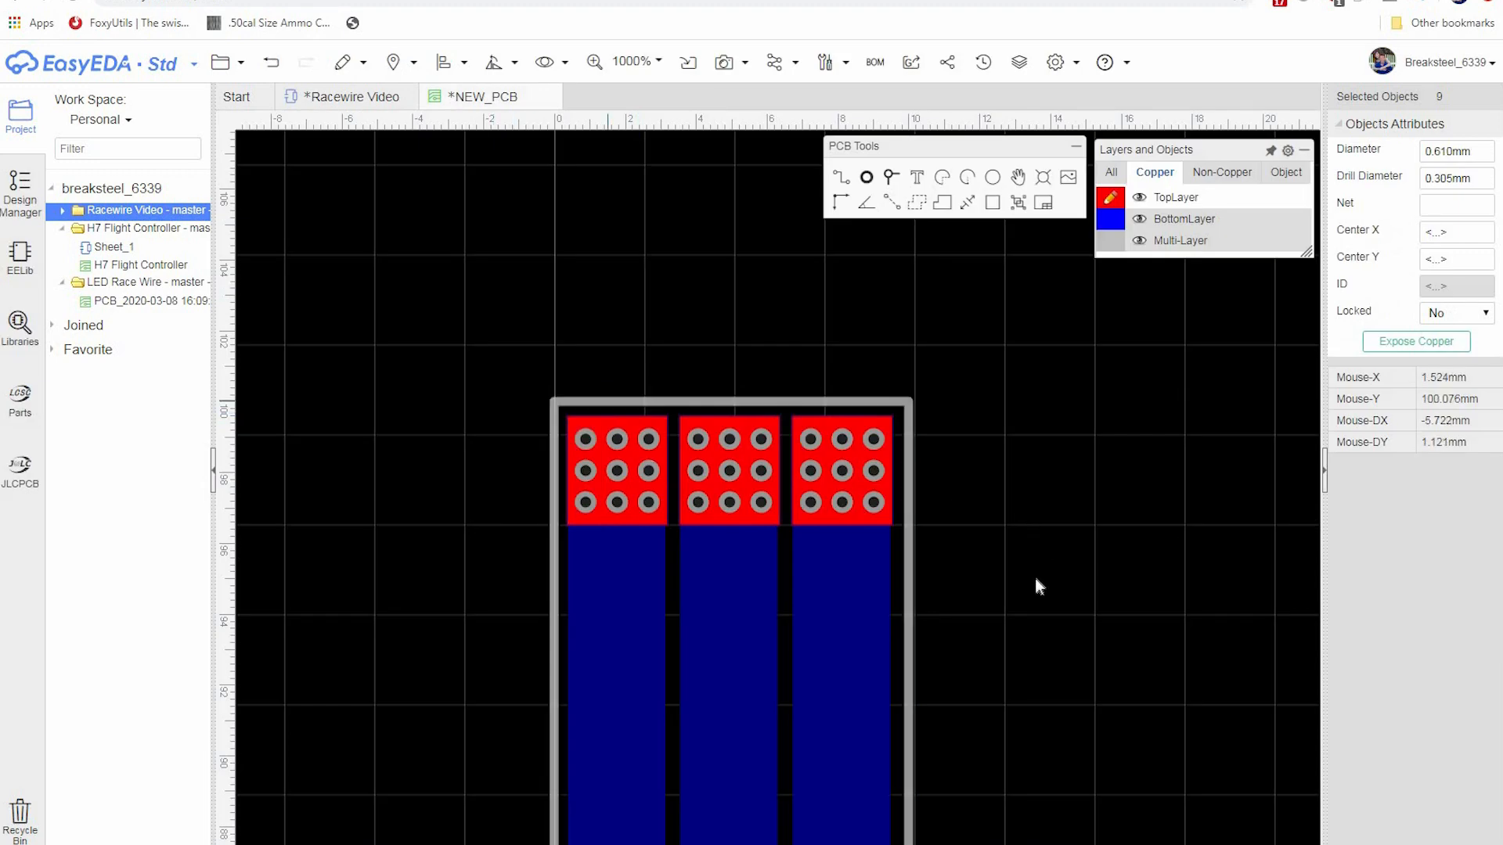
- Search the component libraries for r0603 and select the CR0603FA1433G resistor from the LCSC results
scroll(901, 492, down, 4)
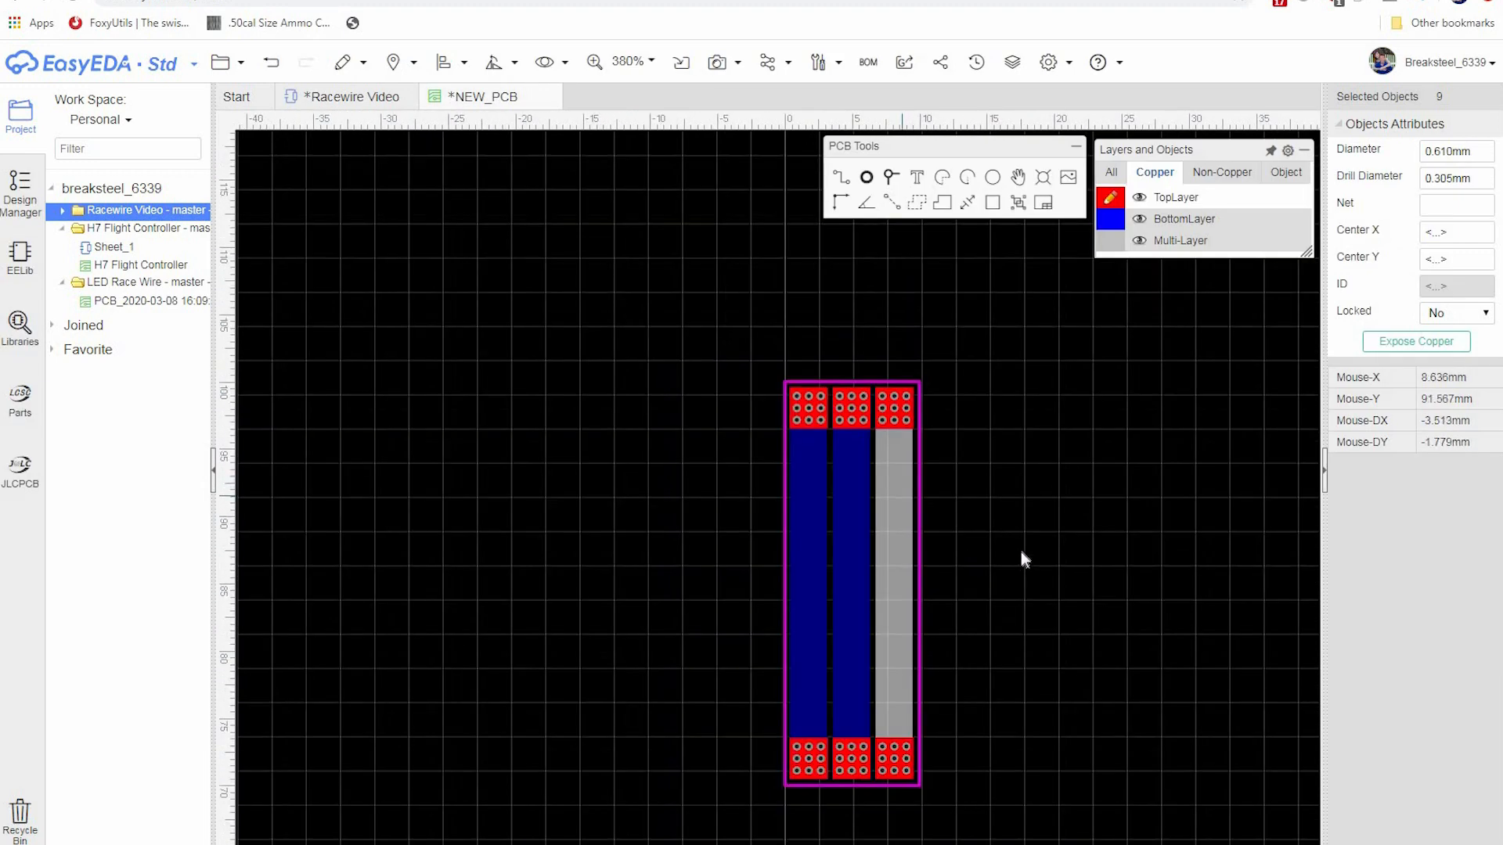
click(47, 343)
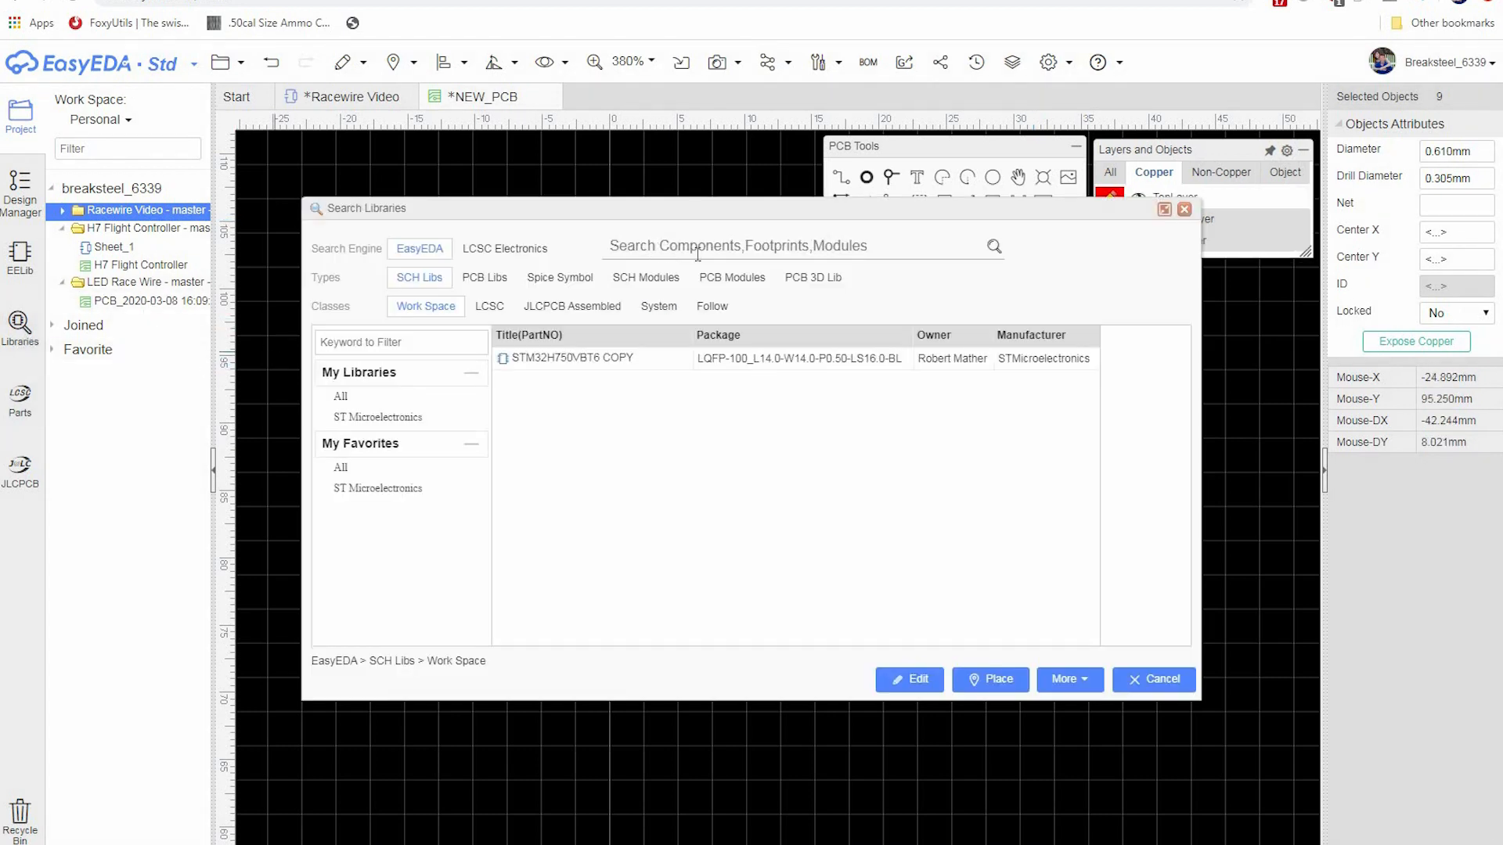
text(r0603)
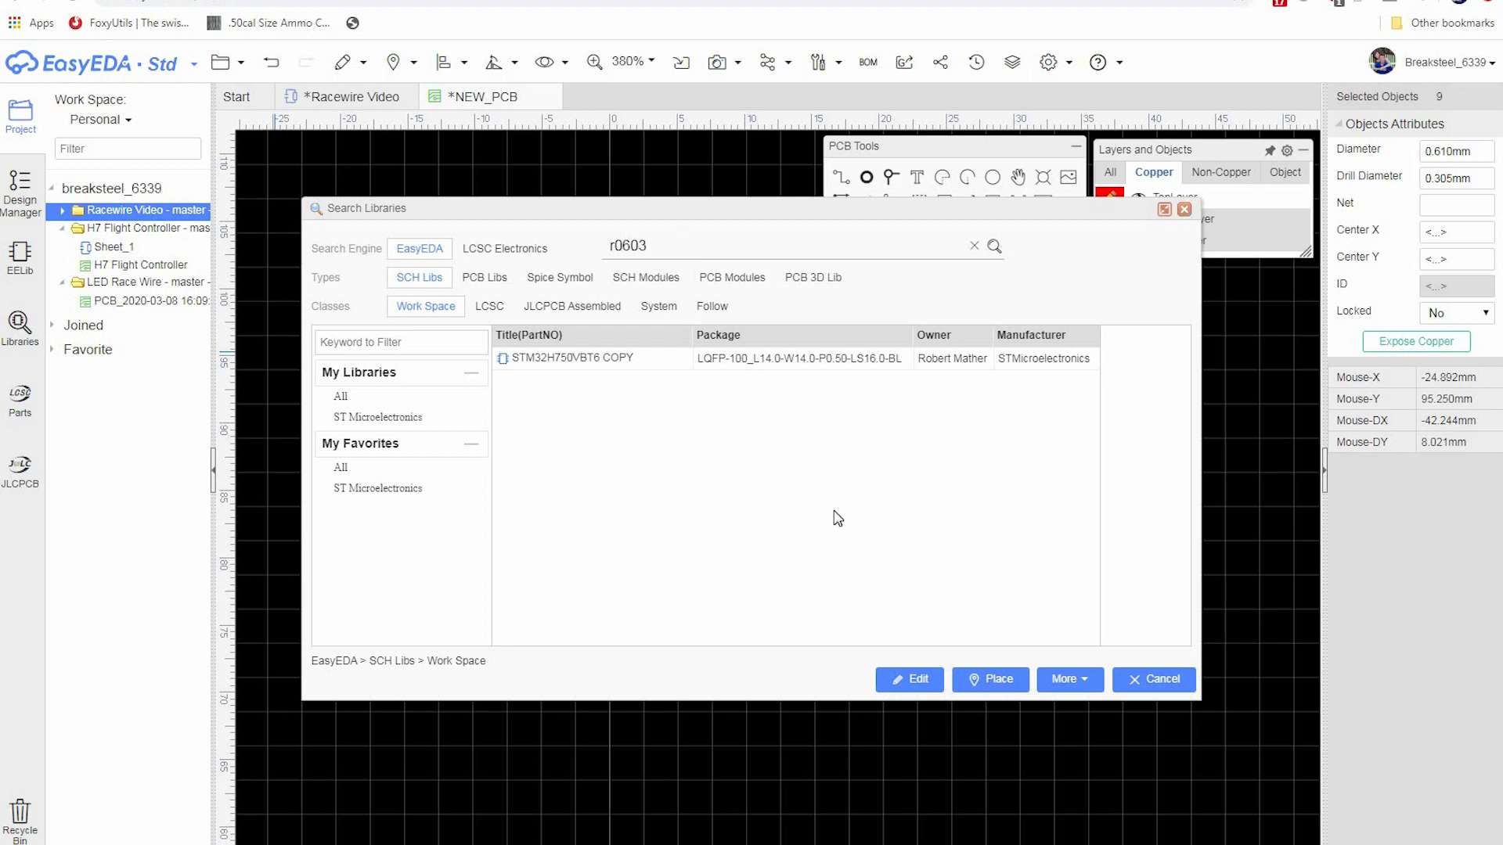
key(Return)
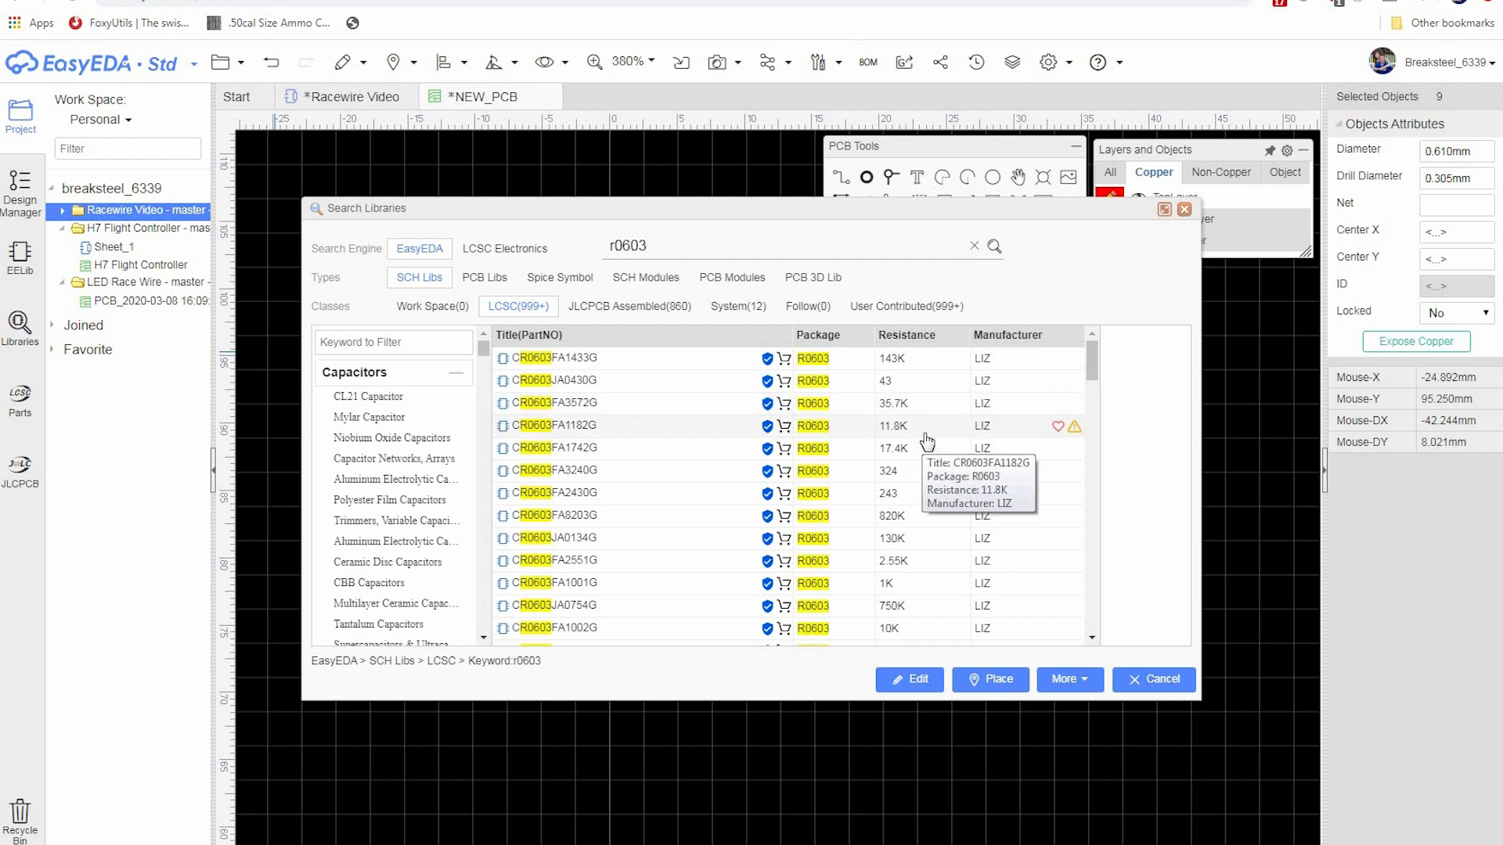
click(894, 363)
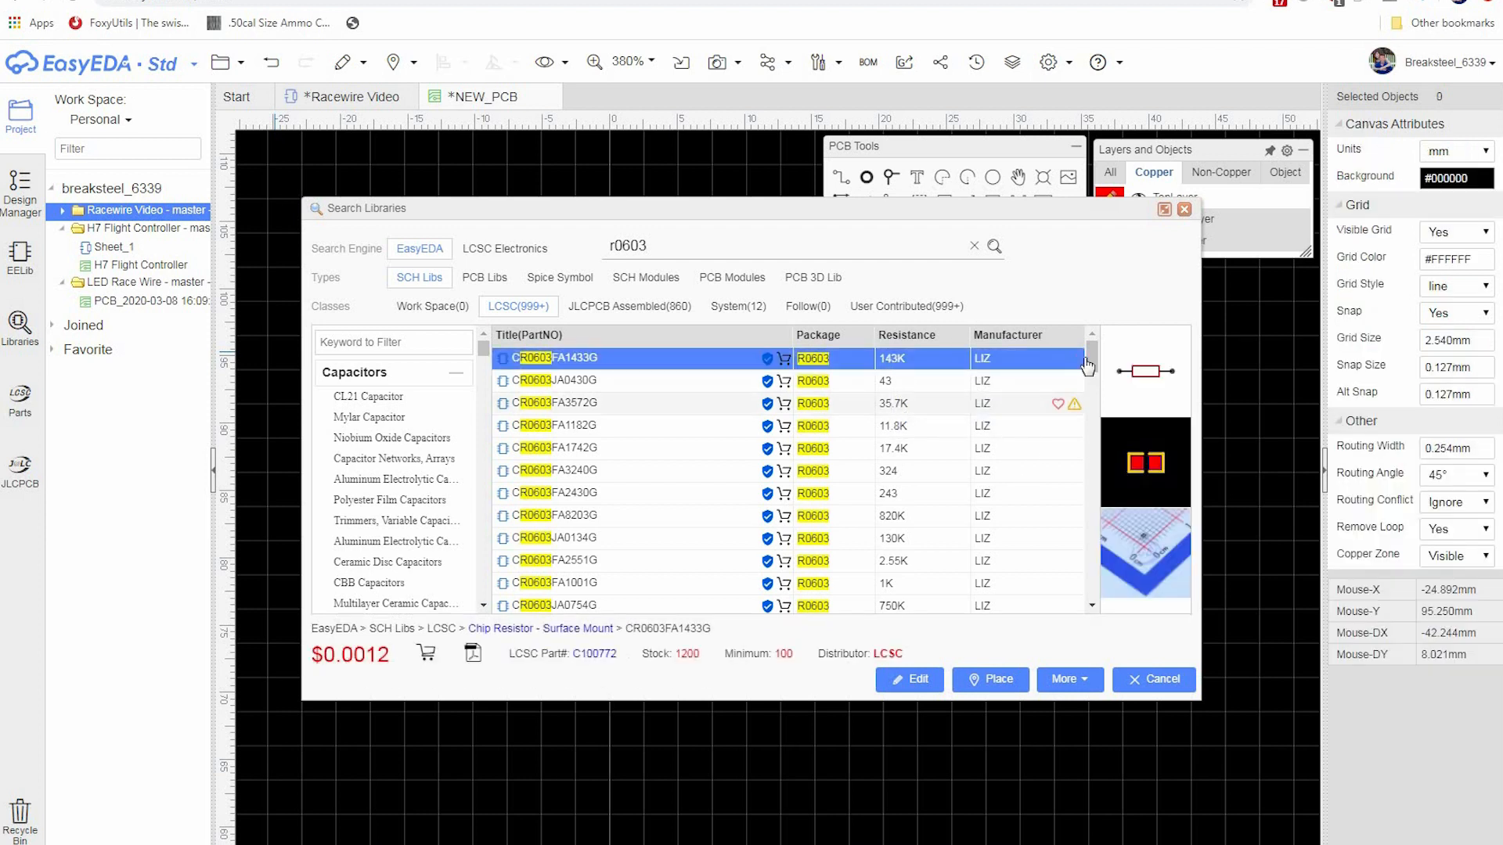
click(929, 383)
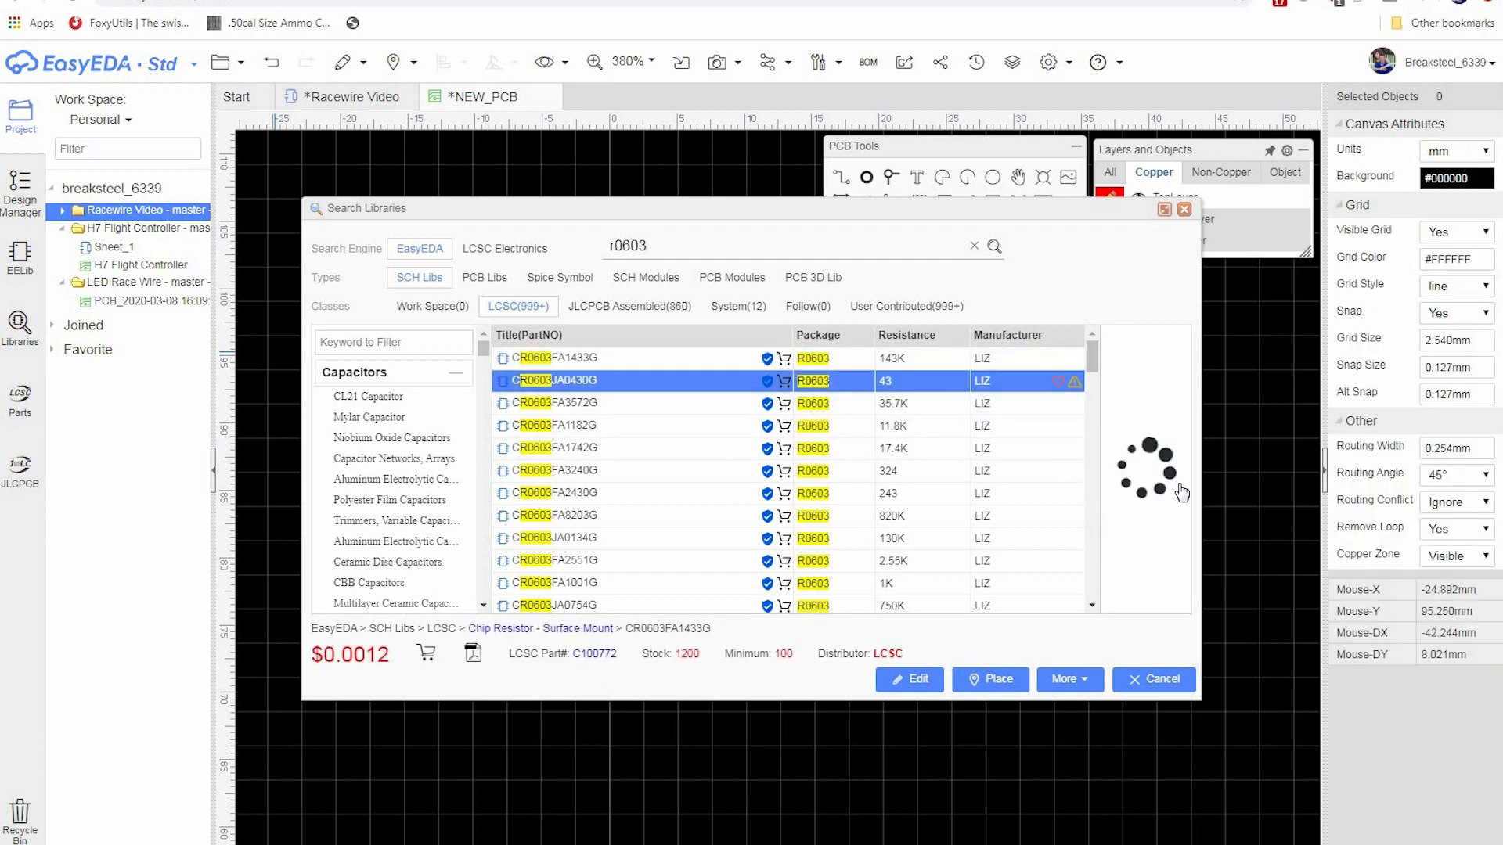
click(940, 426)
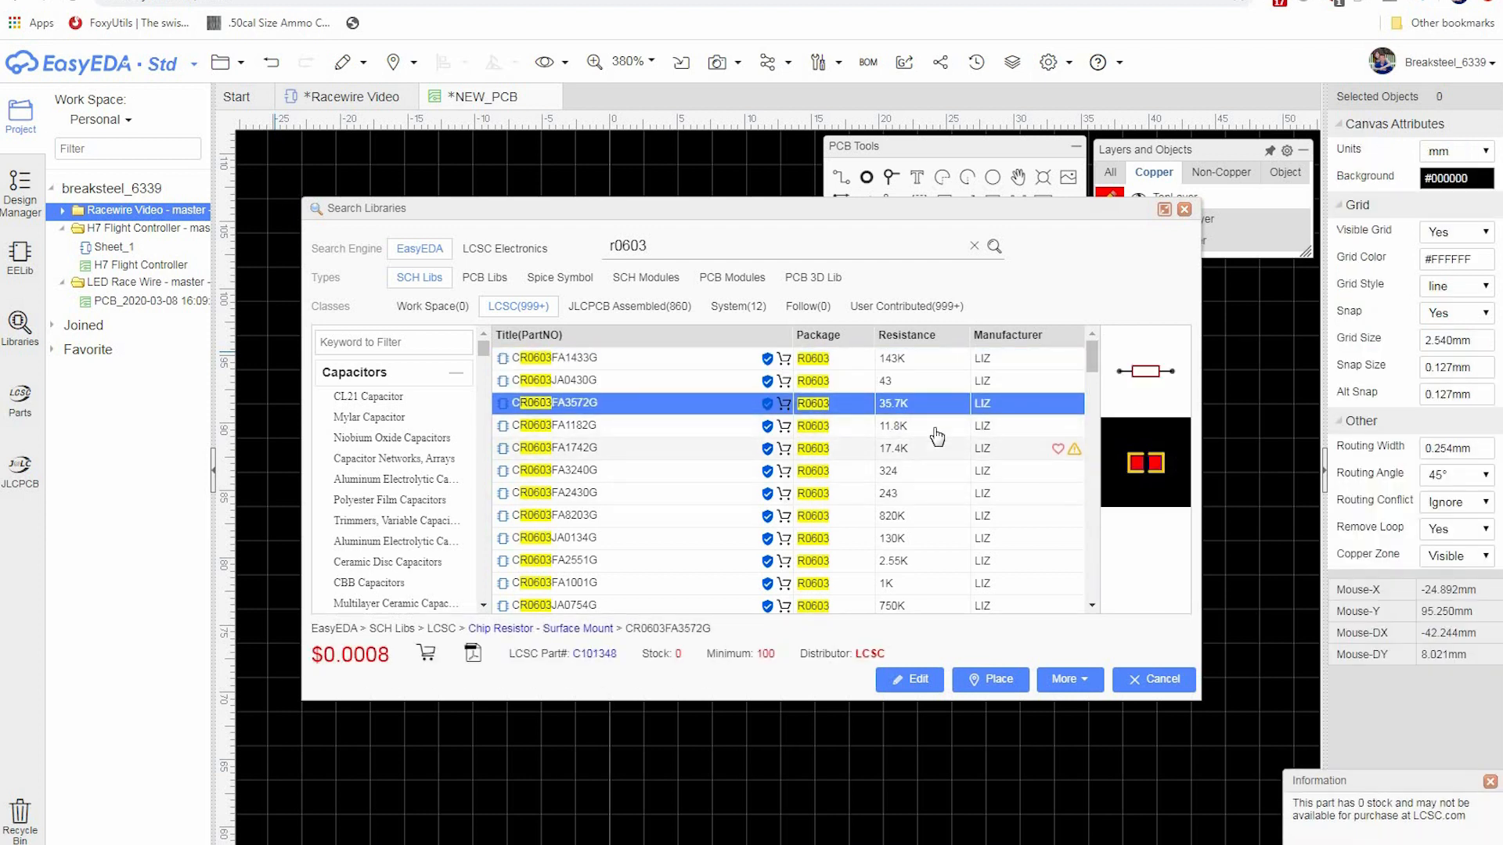
click(895, 361)
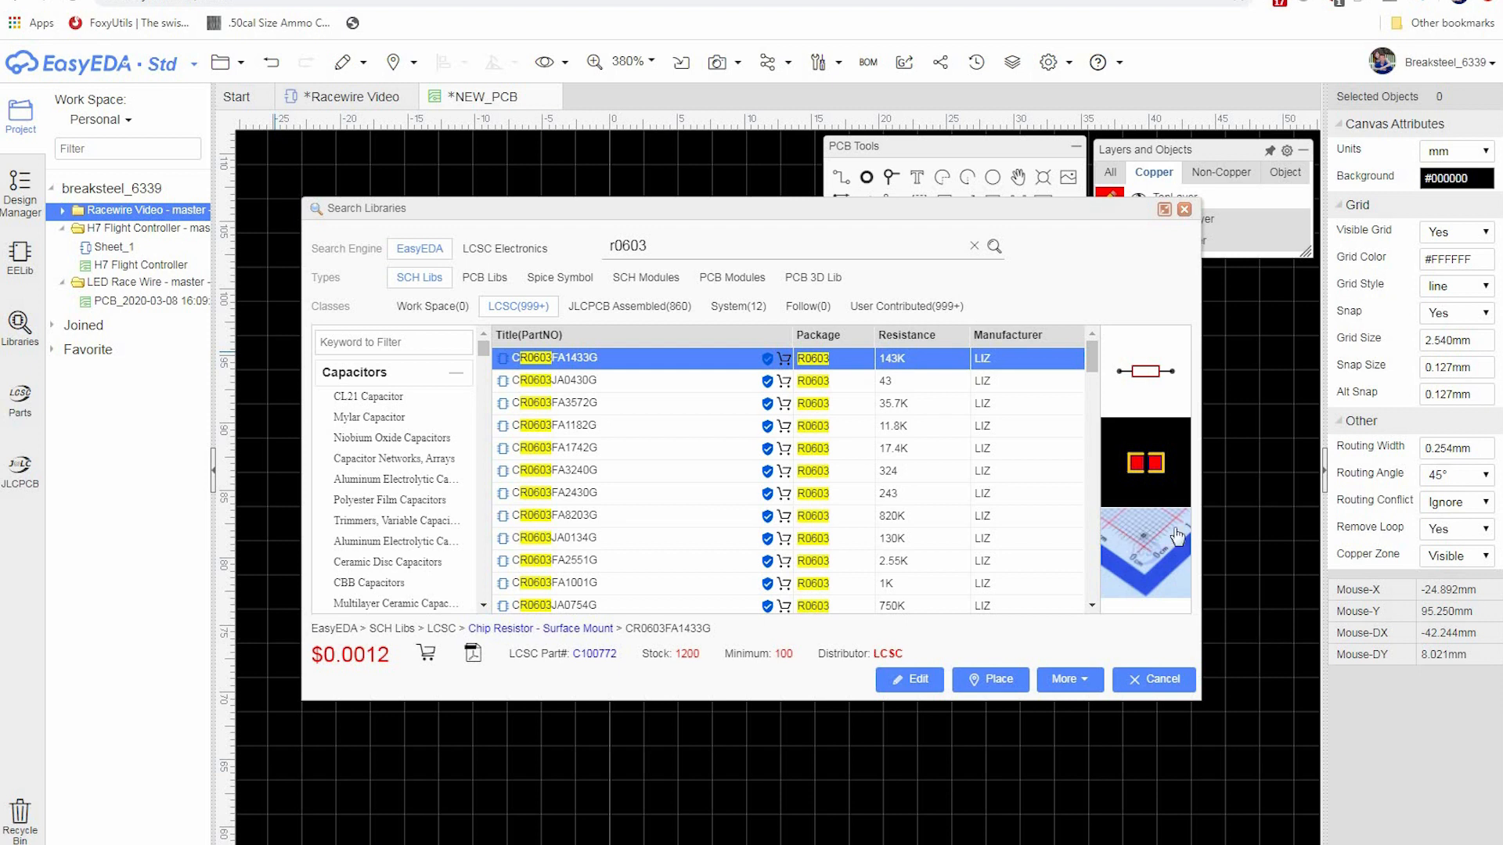
- Open the LCSC product page for the CR0603FA1433G and examine its photo and part details
click(1155, 552)
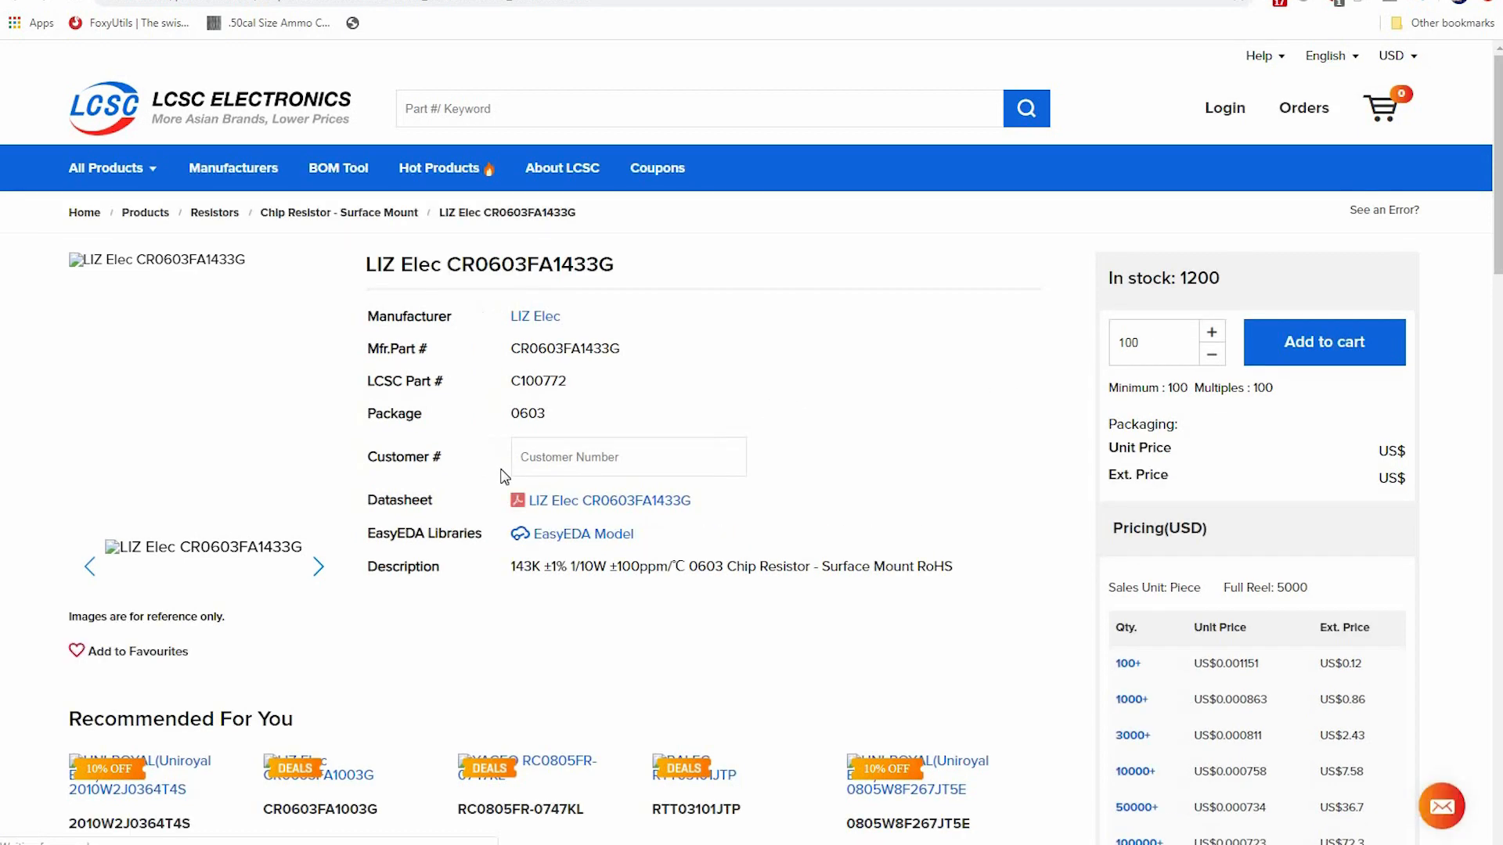
mouse_move(196, 375)
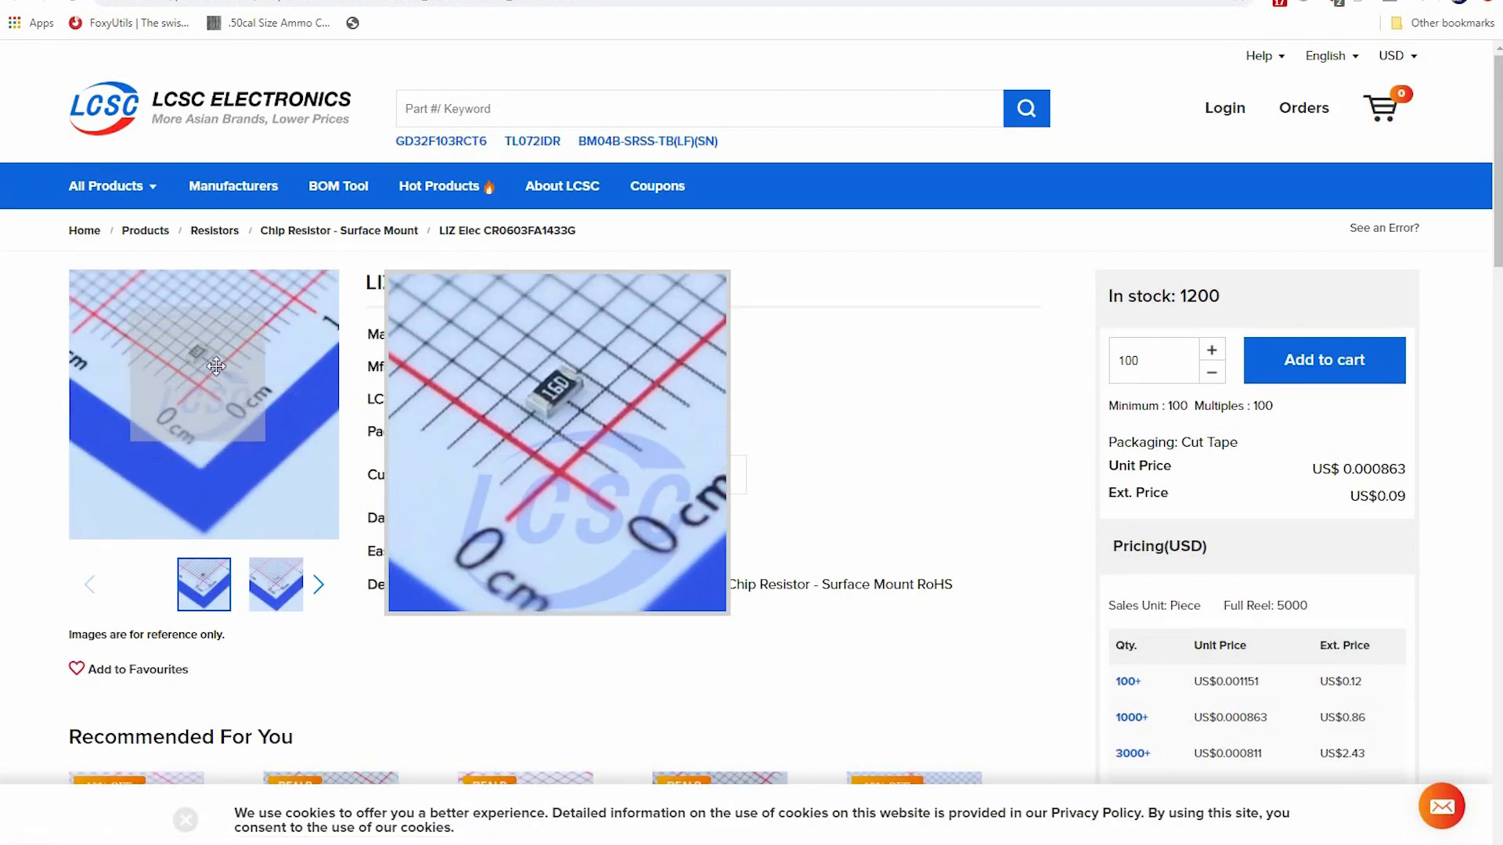
scroll(525, 535, down, 3)
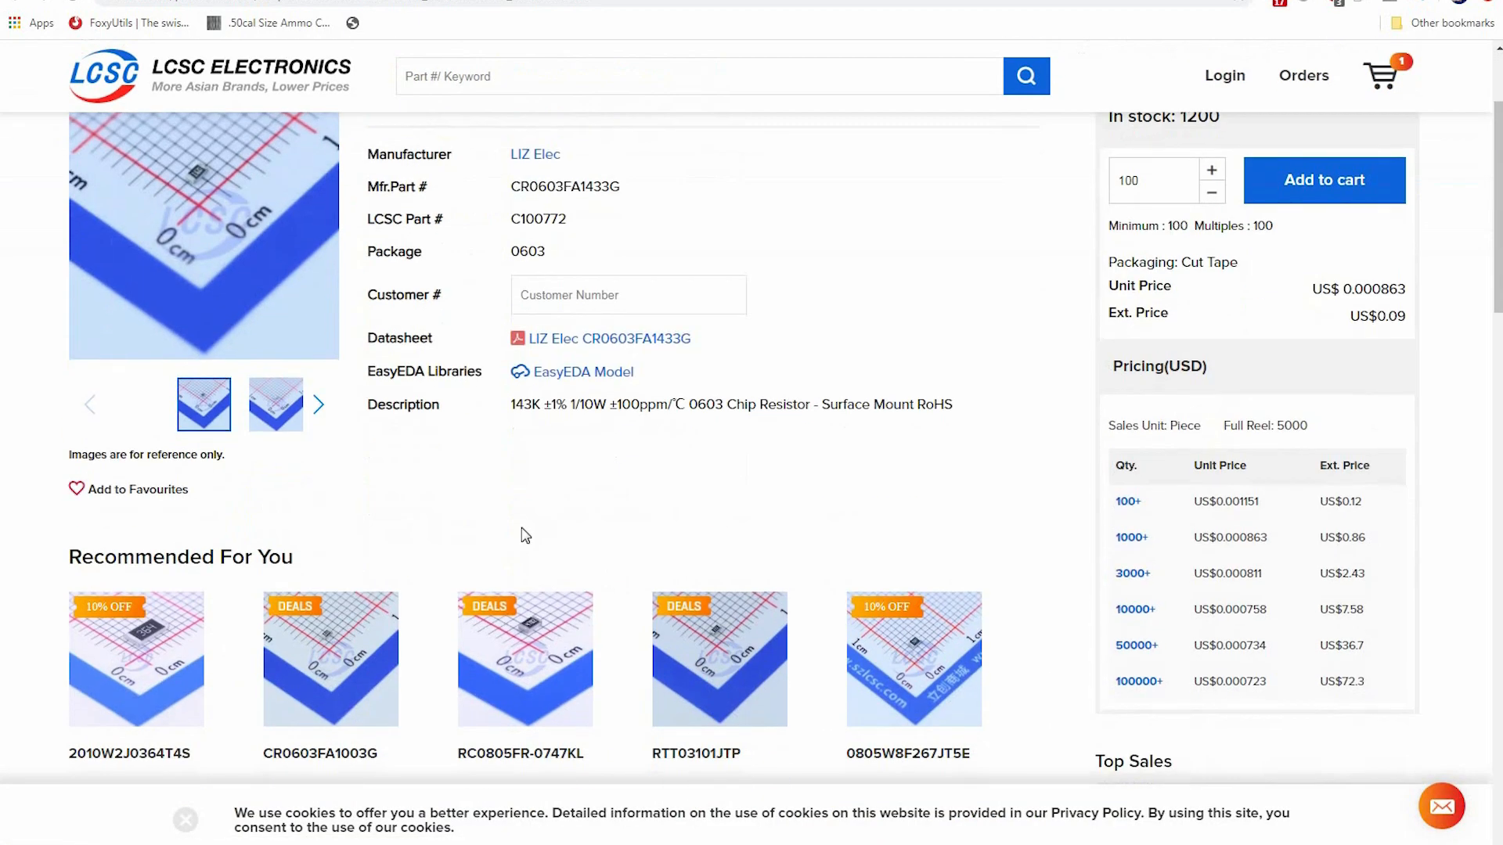
scroll(573, 470, up, 3)
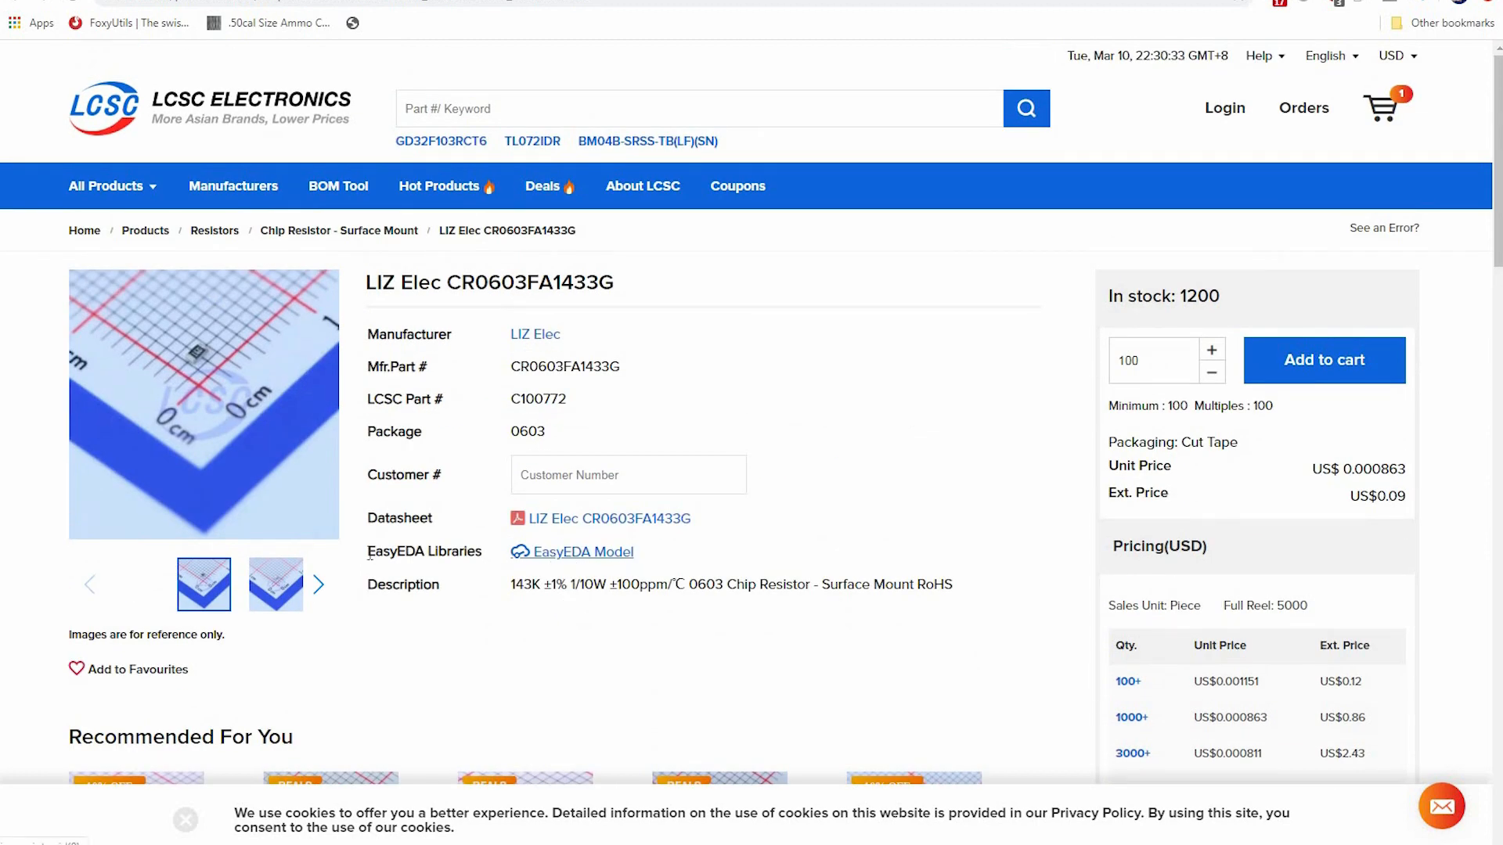
drag(569, 553, 409, 533)
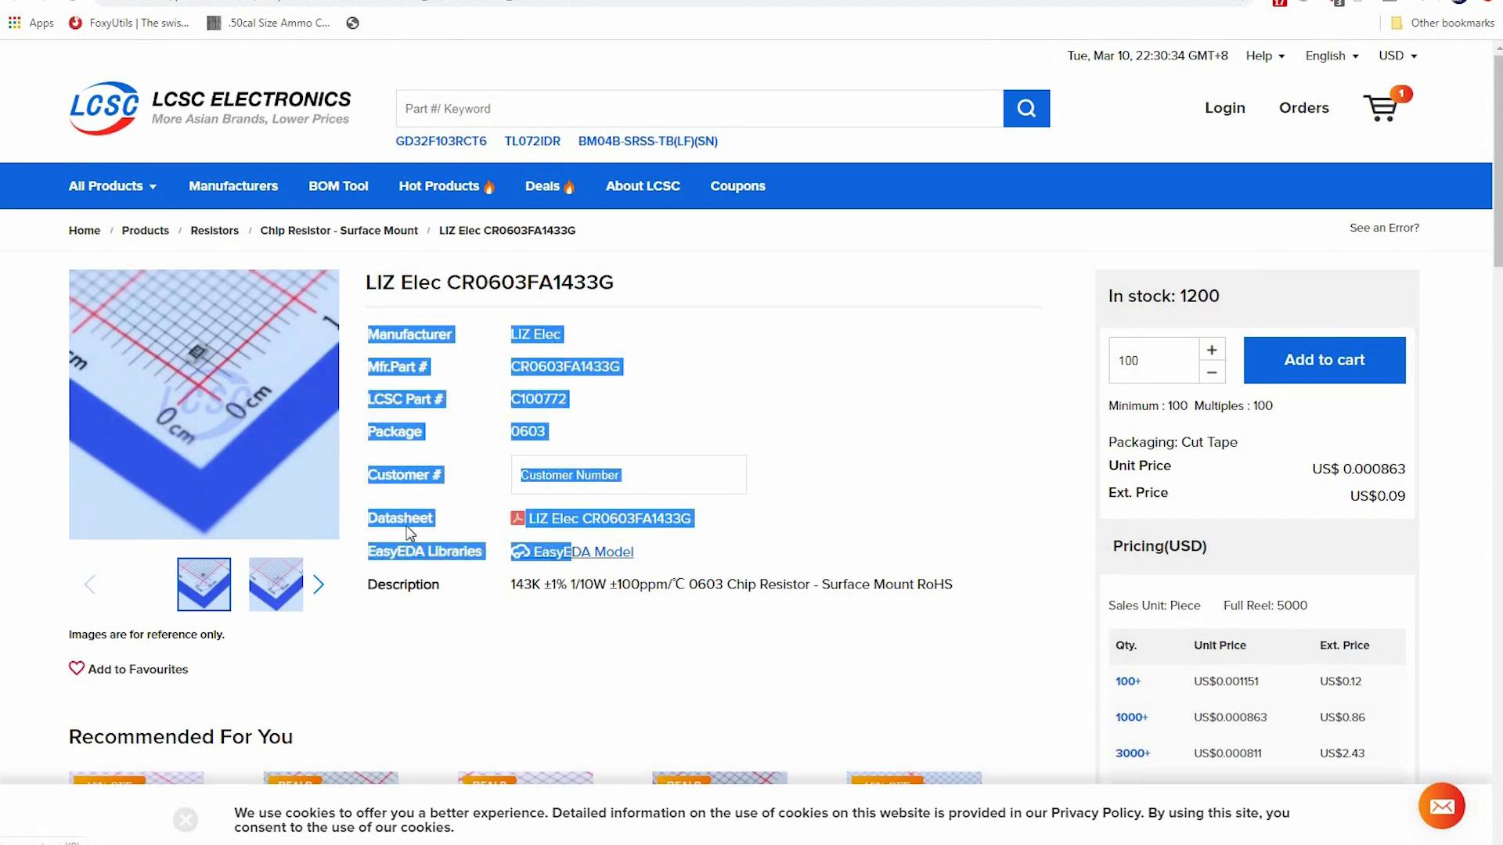
- Open the resistor's datasheet, review its power ratings, dimensions, construction and electrical characteristics, and close it
click(610, 533)
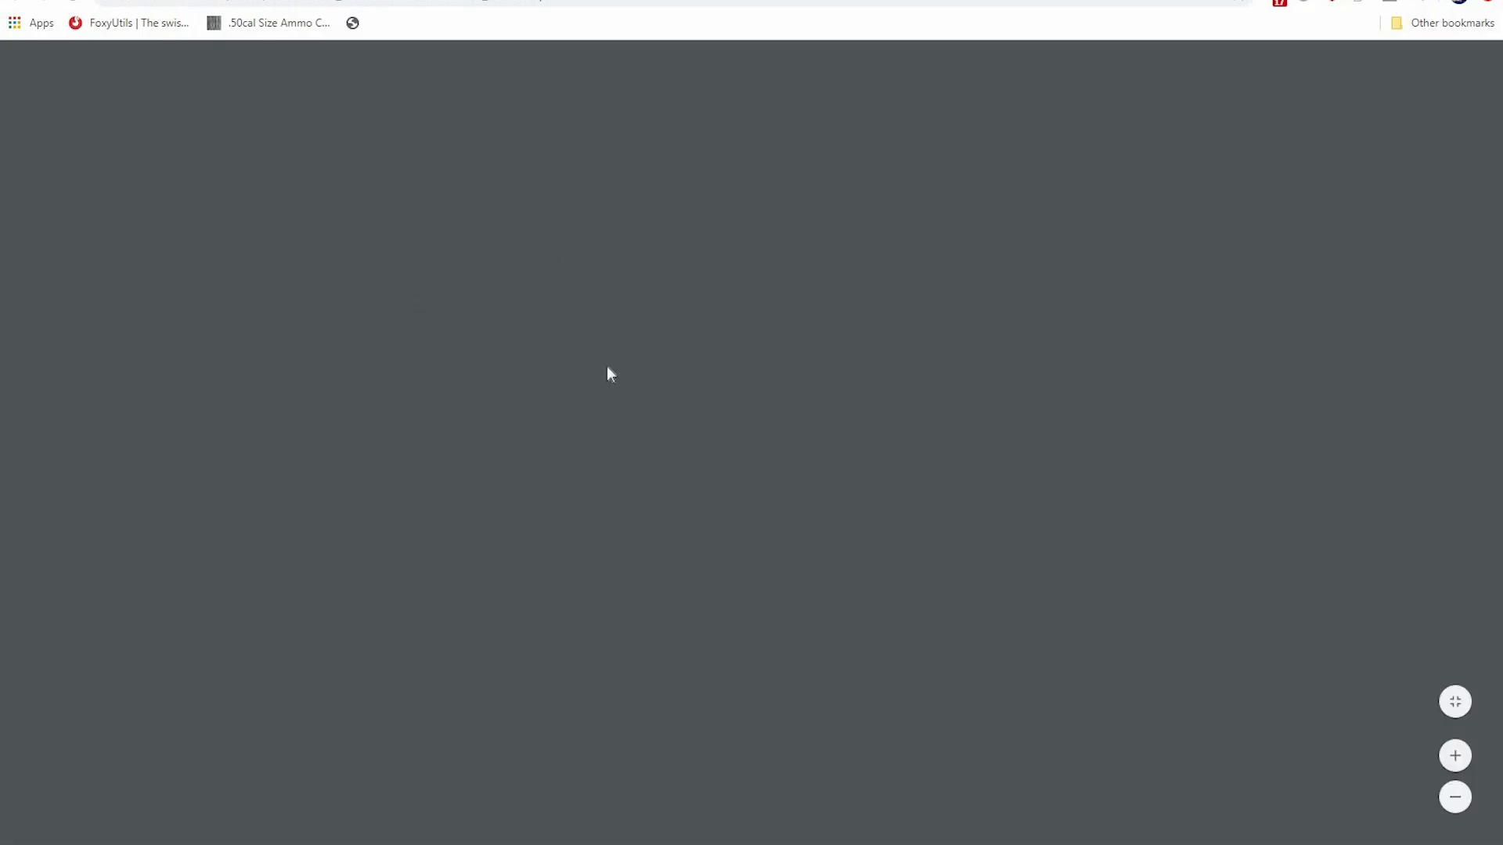
scroll(642, 529, down, 15)
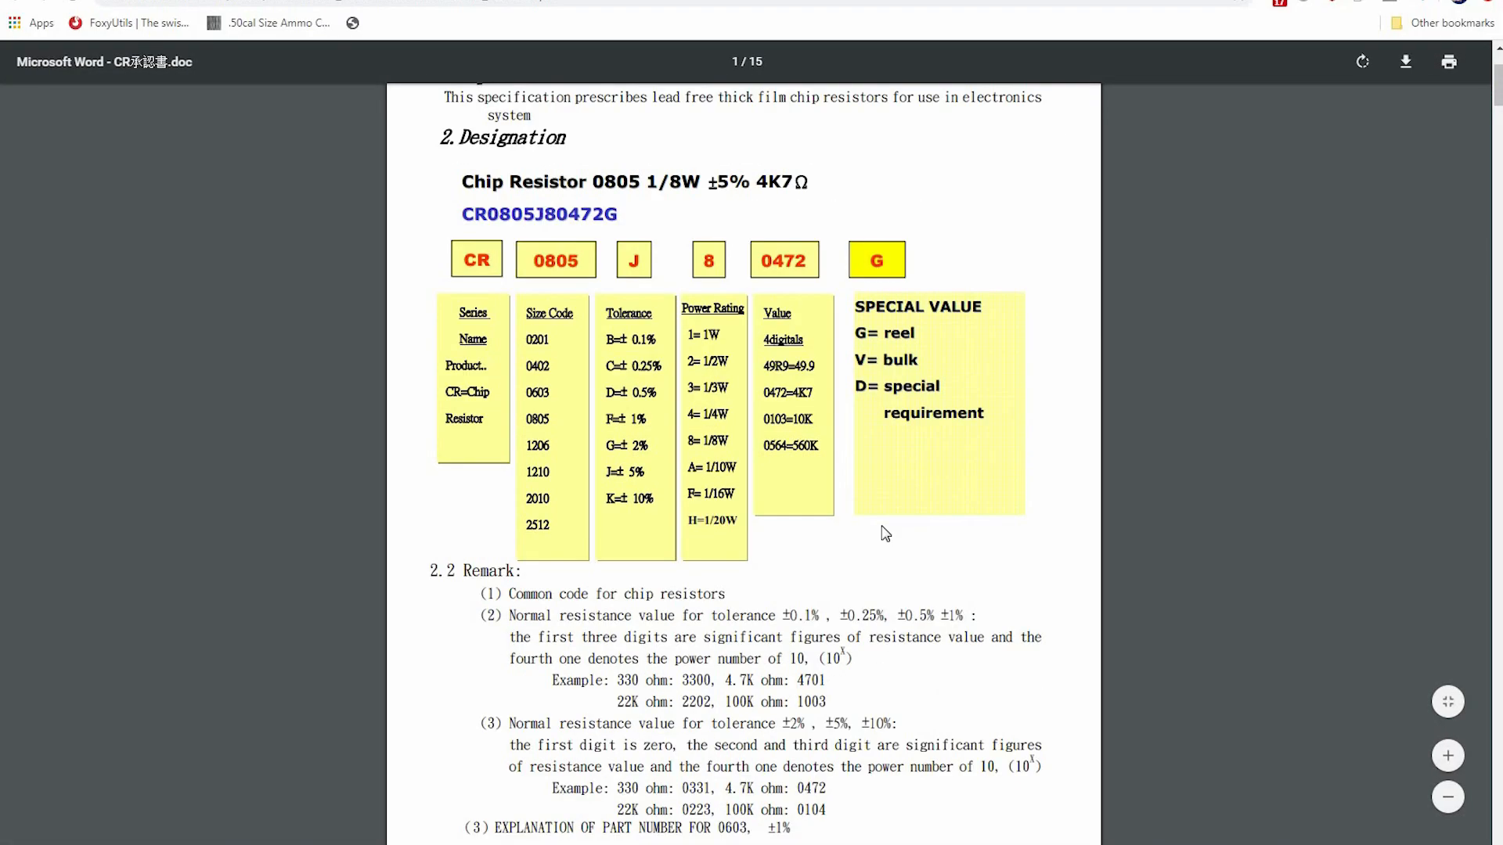
scroll(643, 529, down, 15)
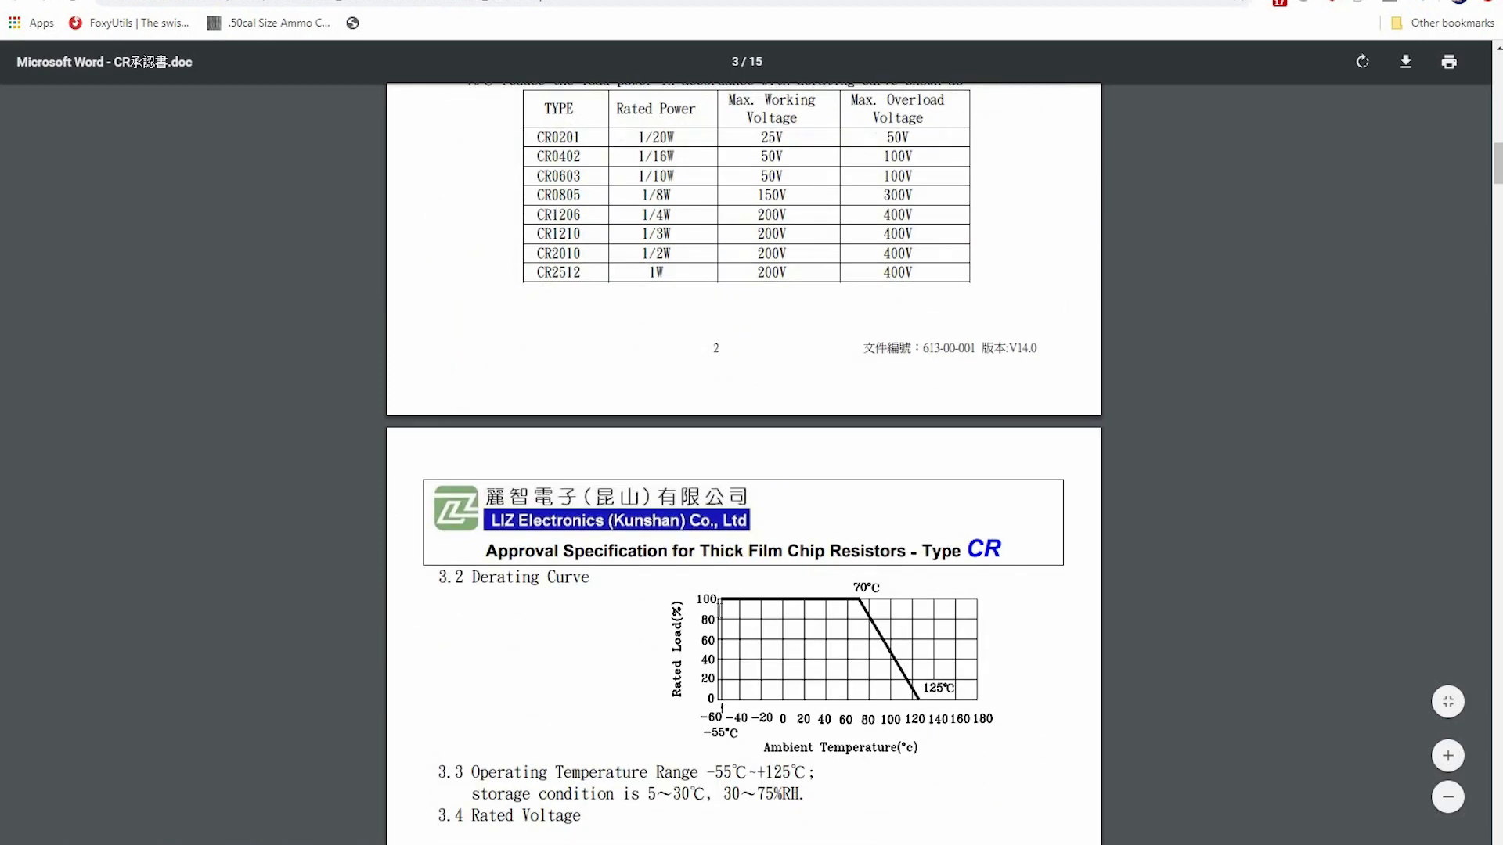
scroll(713, 542, down, 4)
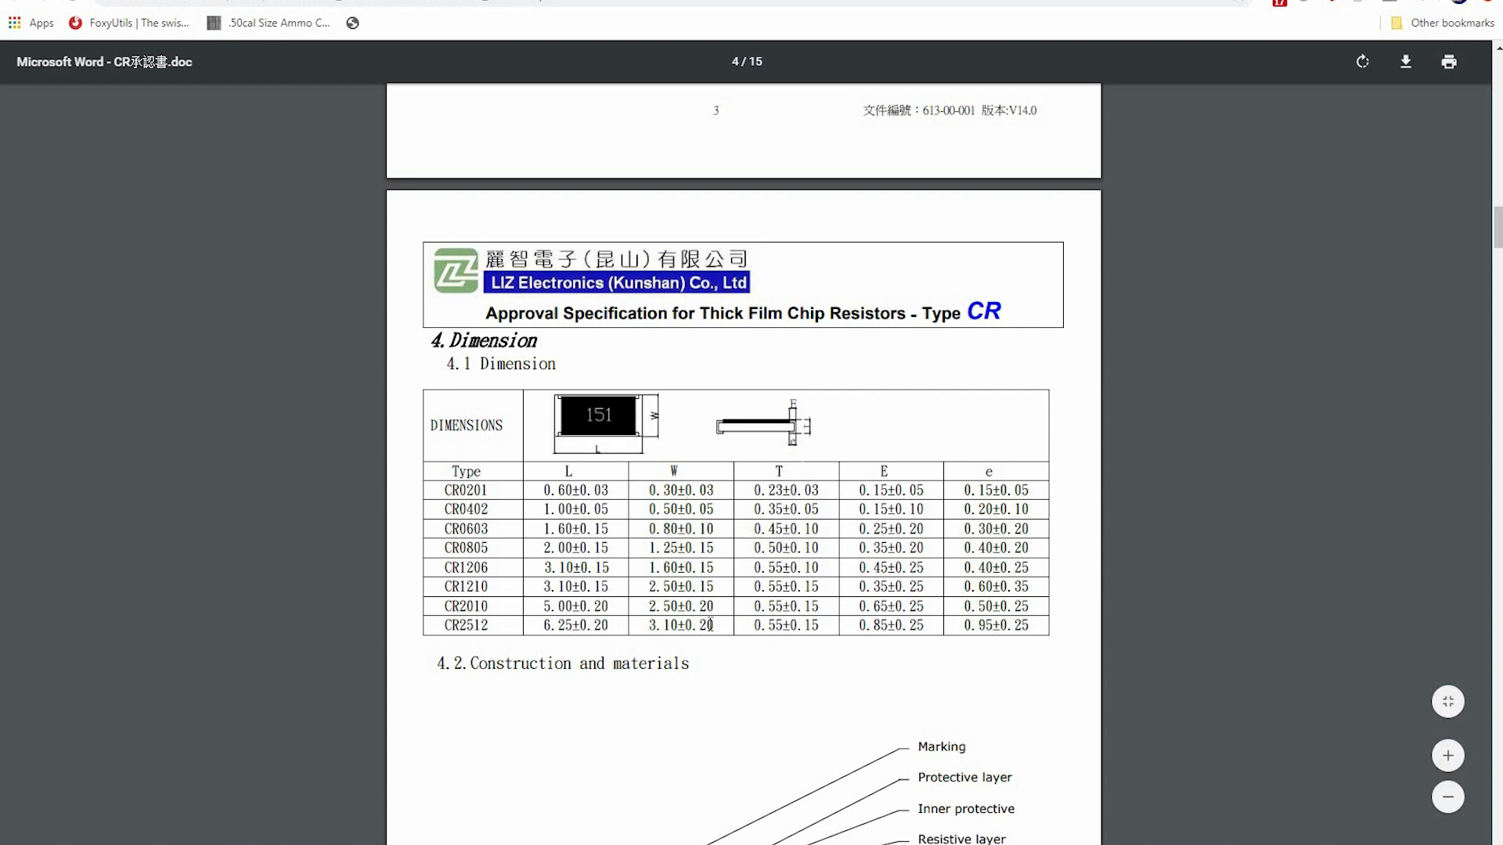
scroll(601, 593, down, 5)
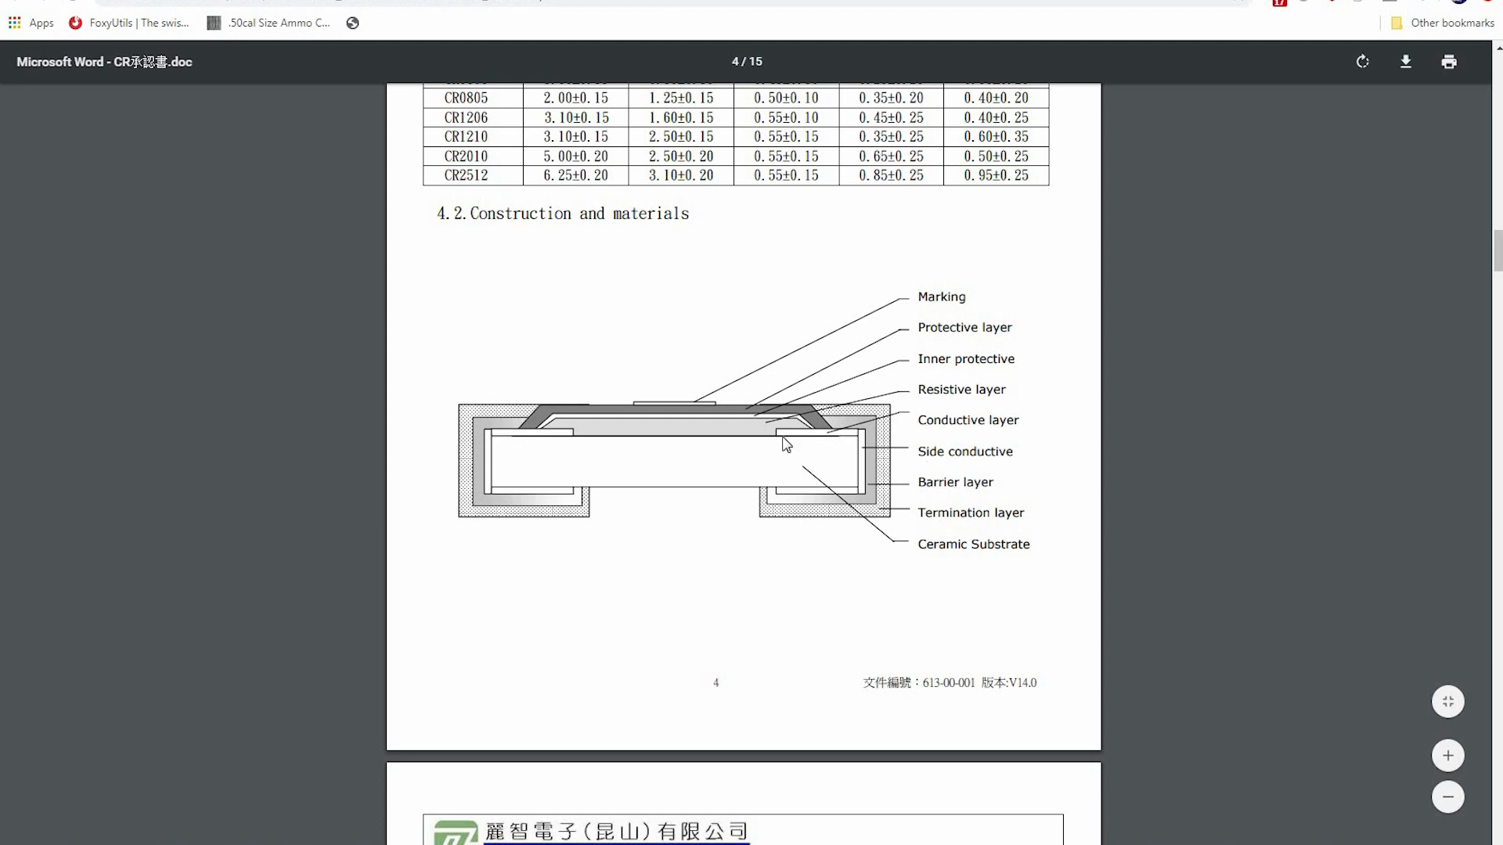
scroll(381, 495, down, 10)
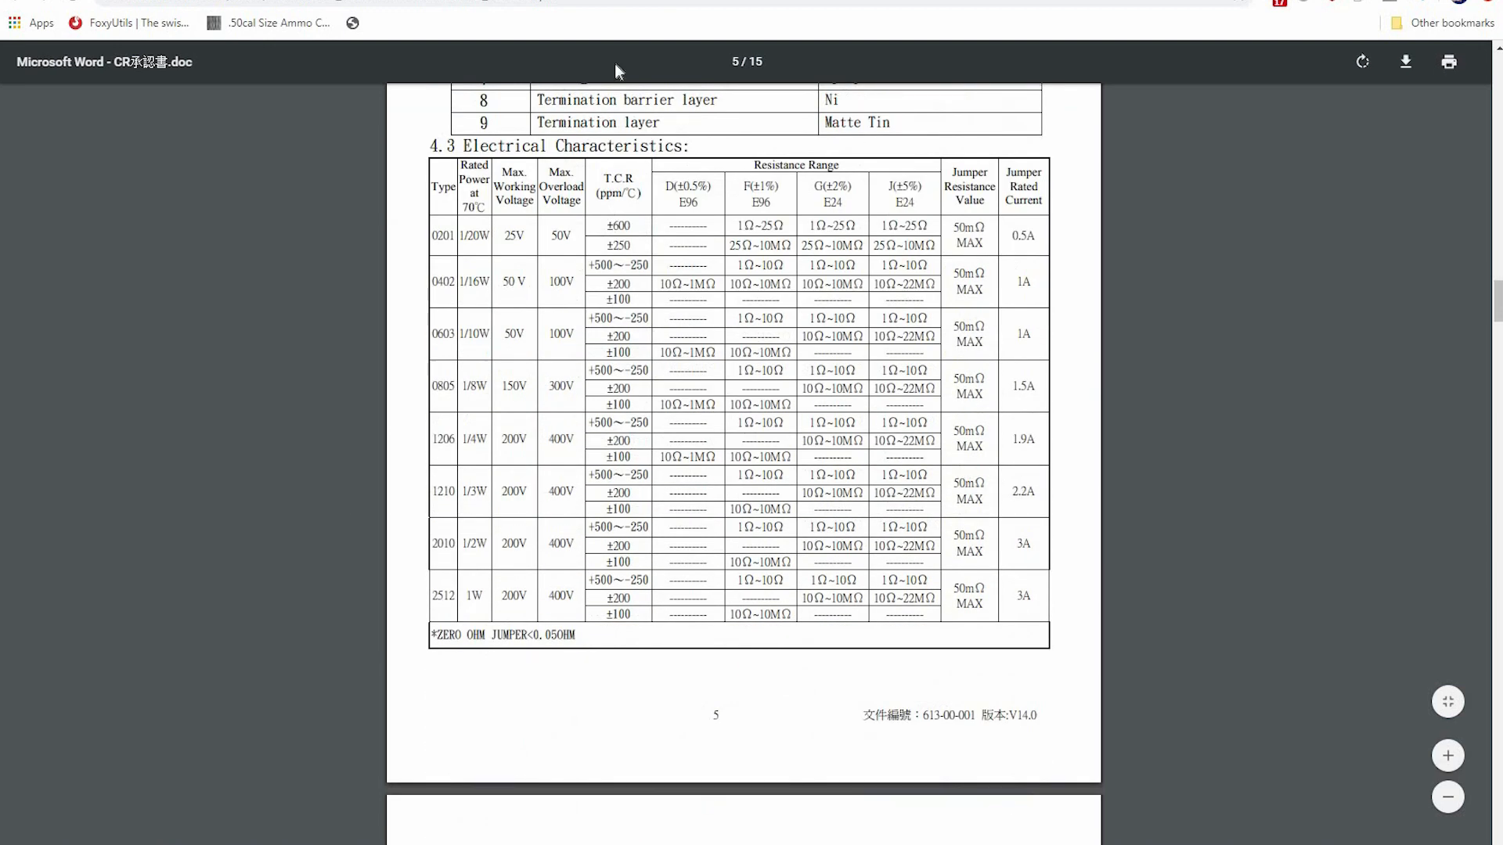
key(ctrl+w)
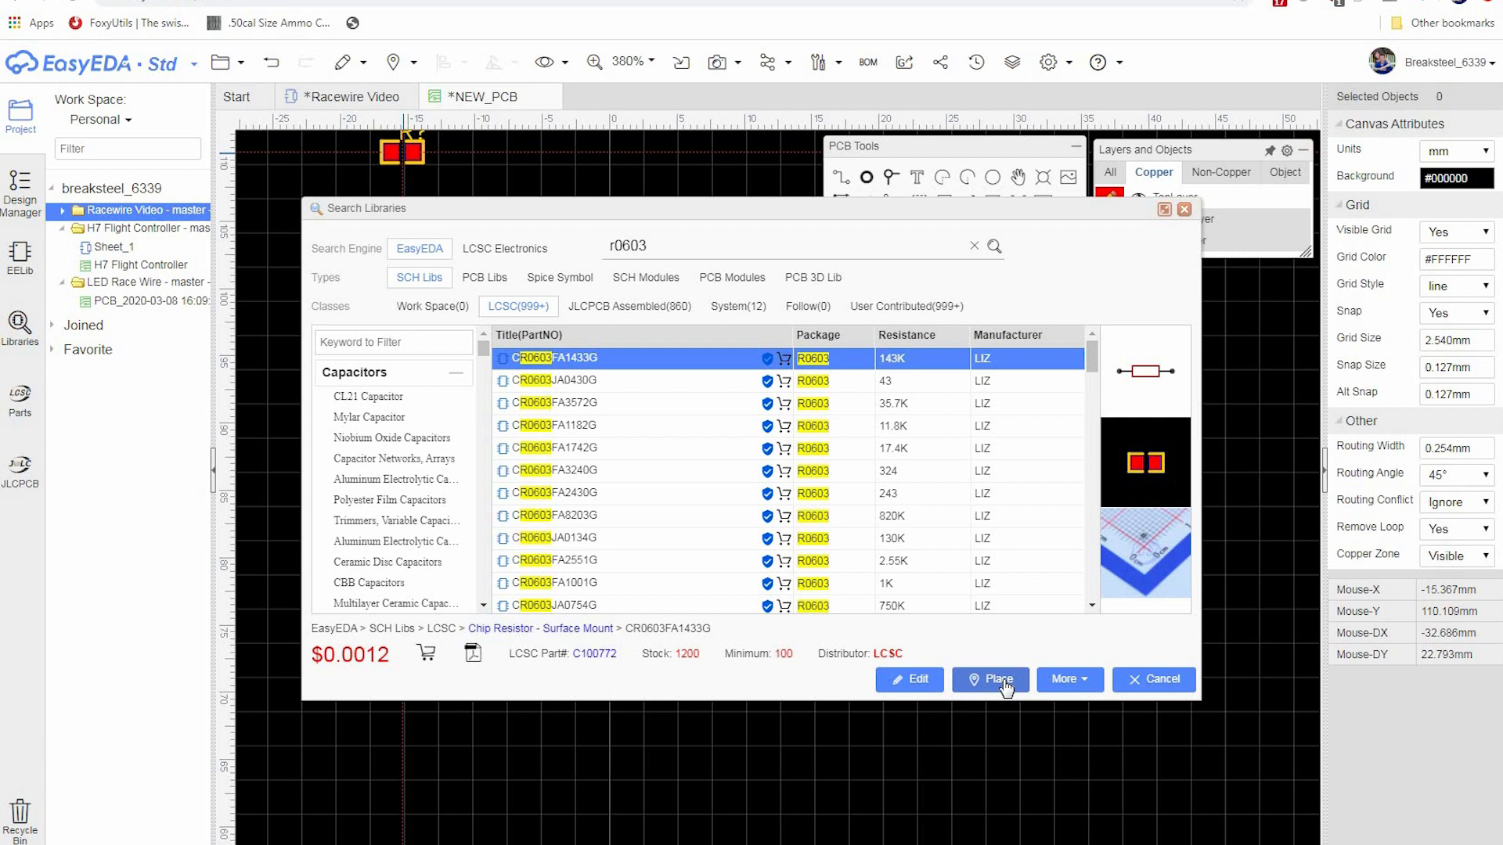
- Place two CR0603FA1433G resistors one above the other beside the left edge of the board outline, and end placement
double_click(823, 593)
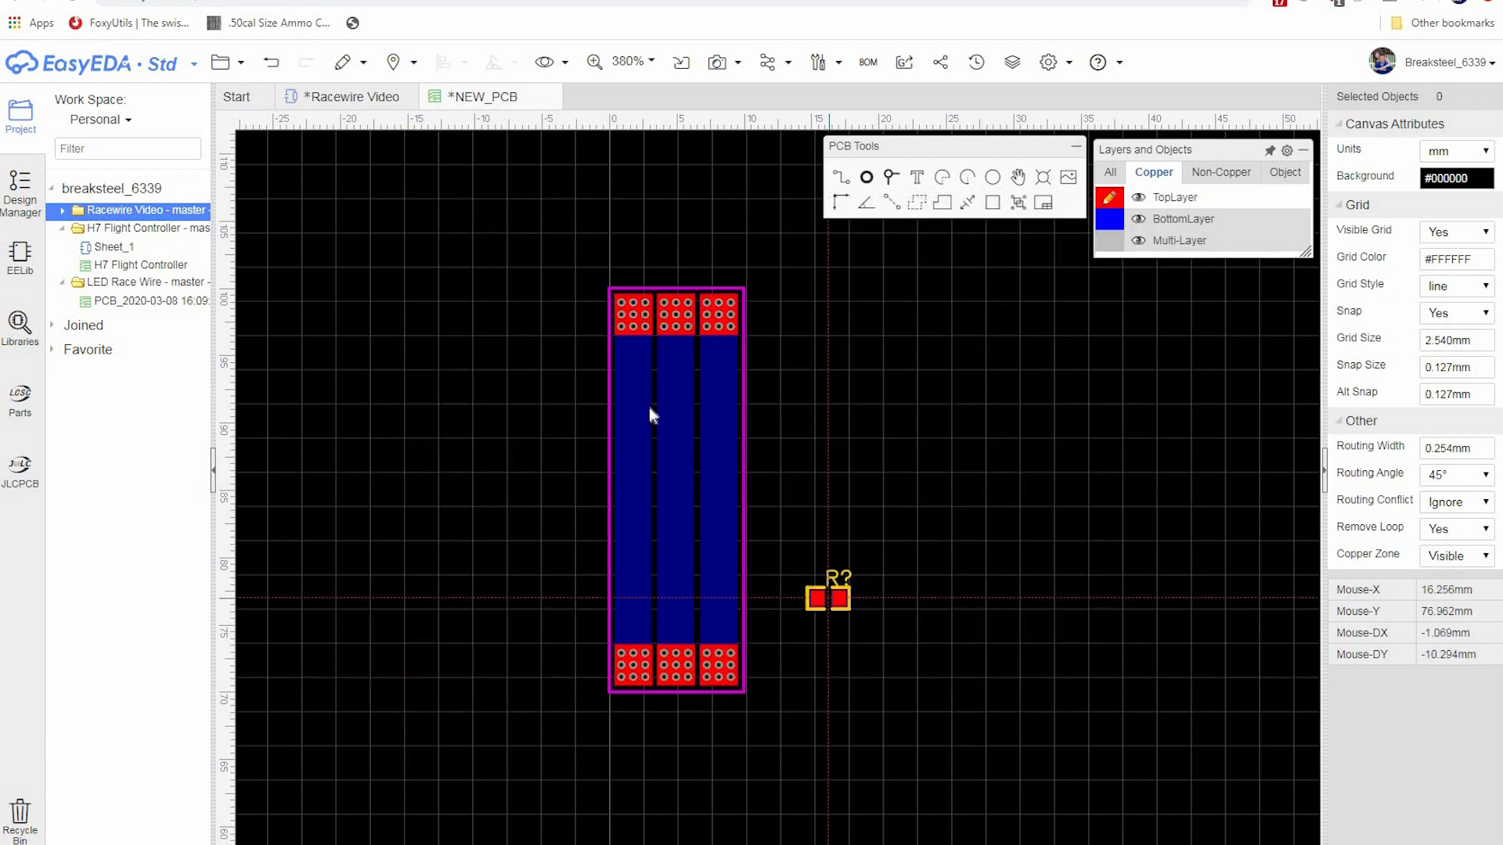
click(546, 378)
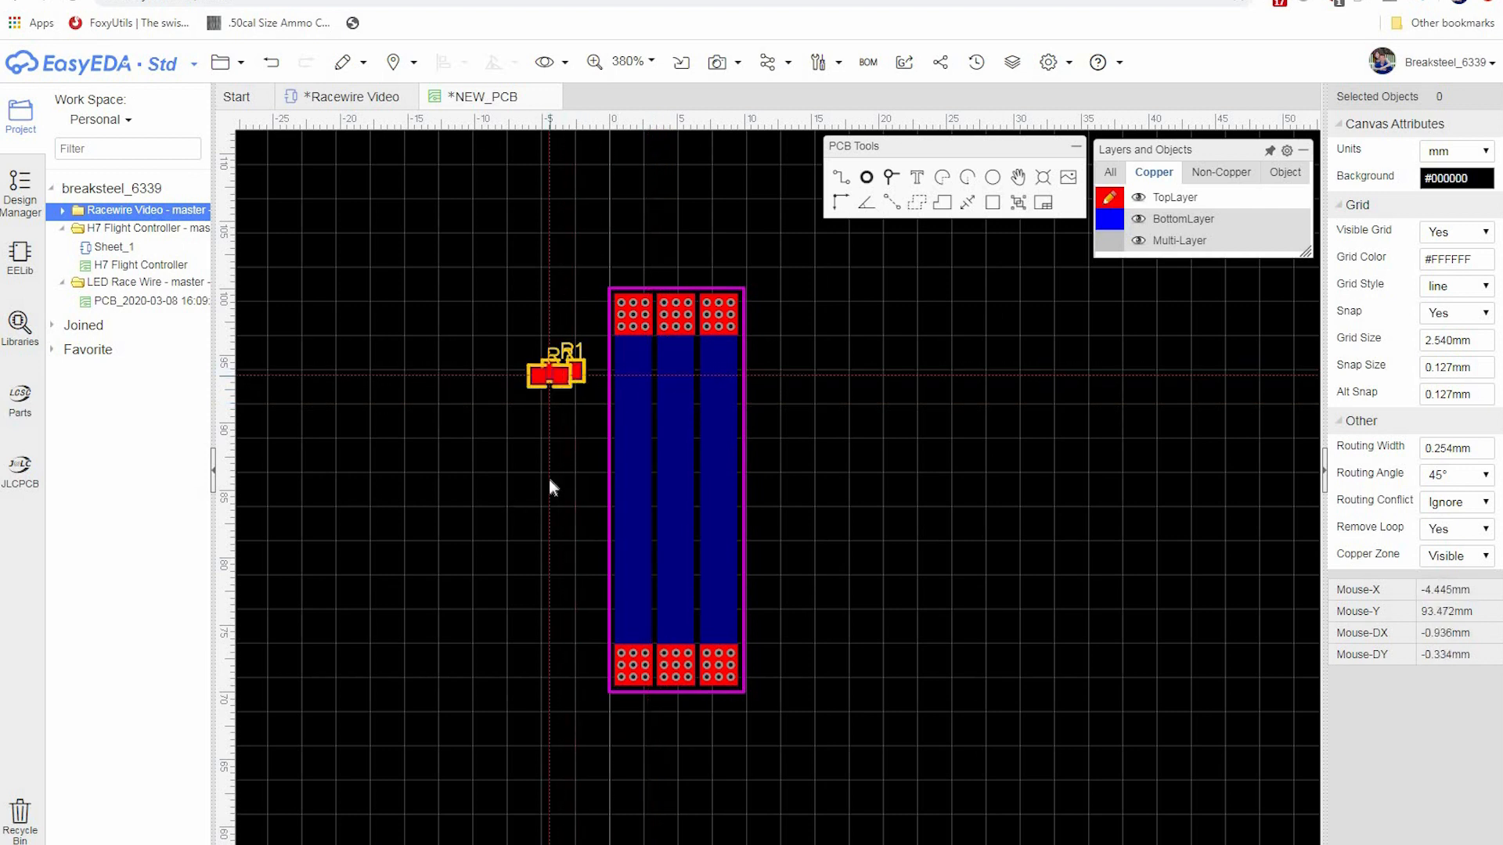
click(561, 429)
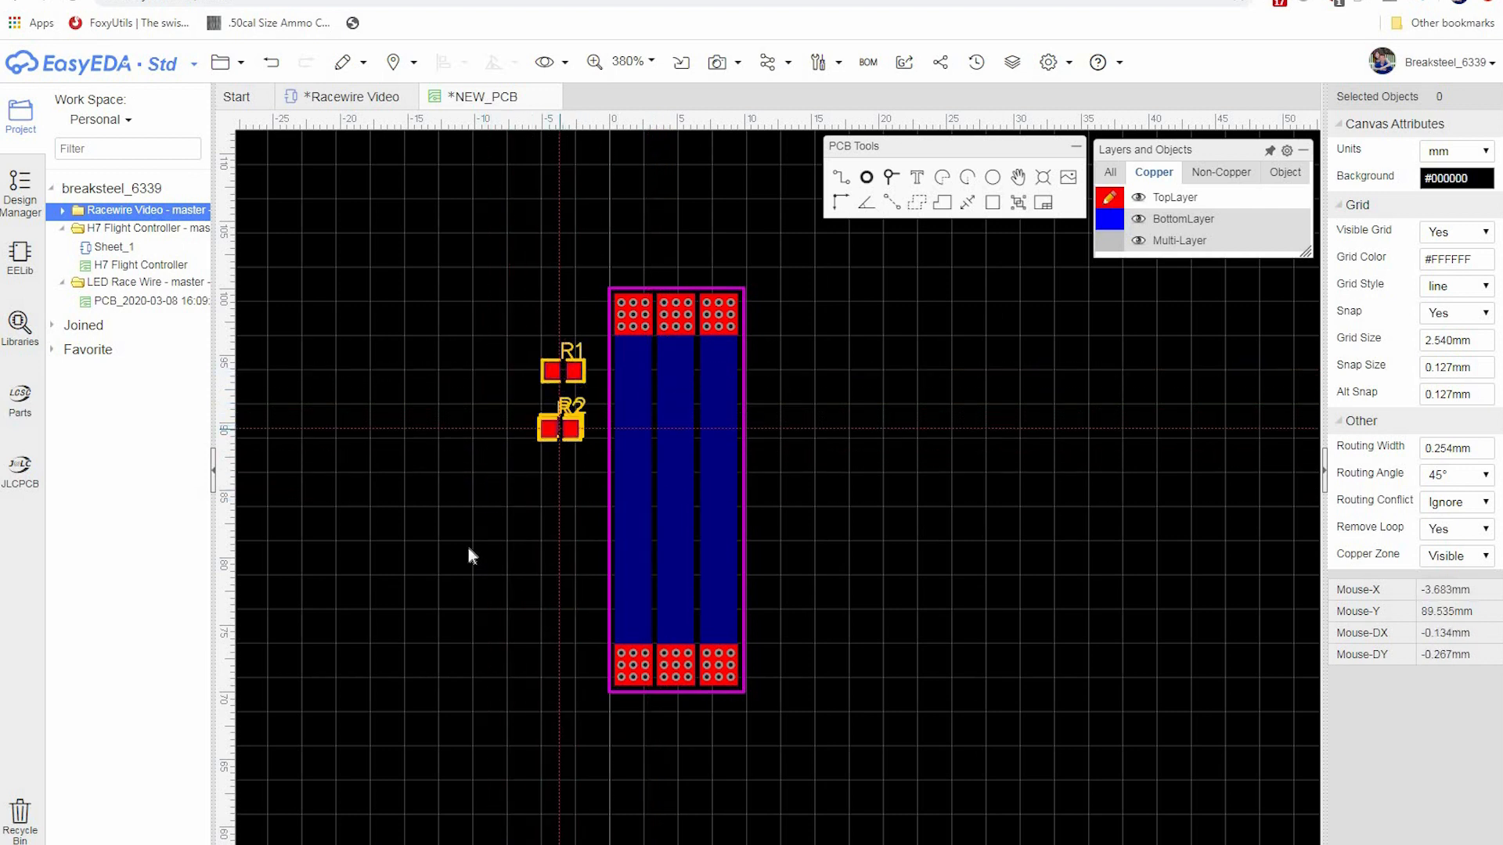
key(Escape)
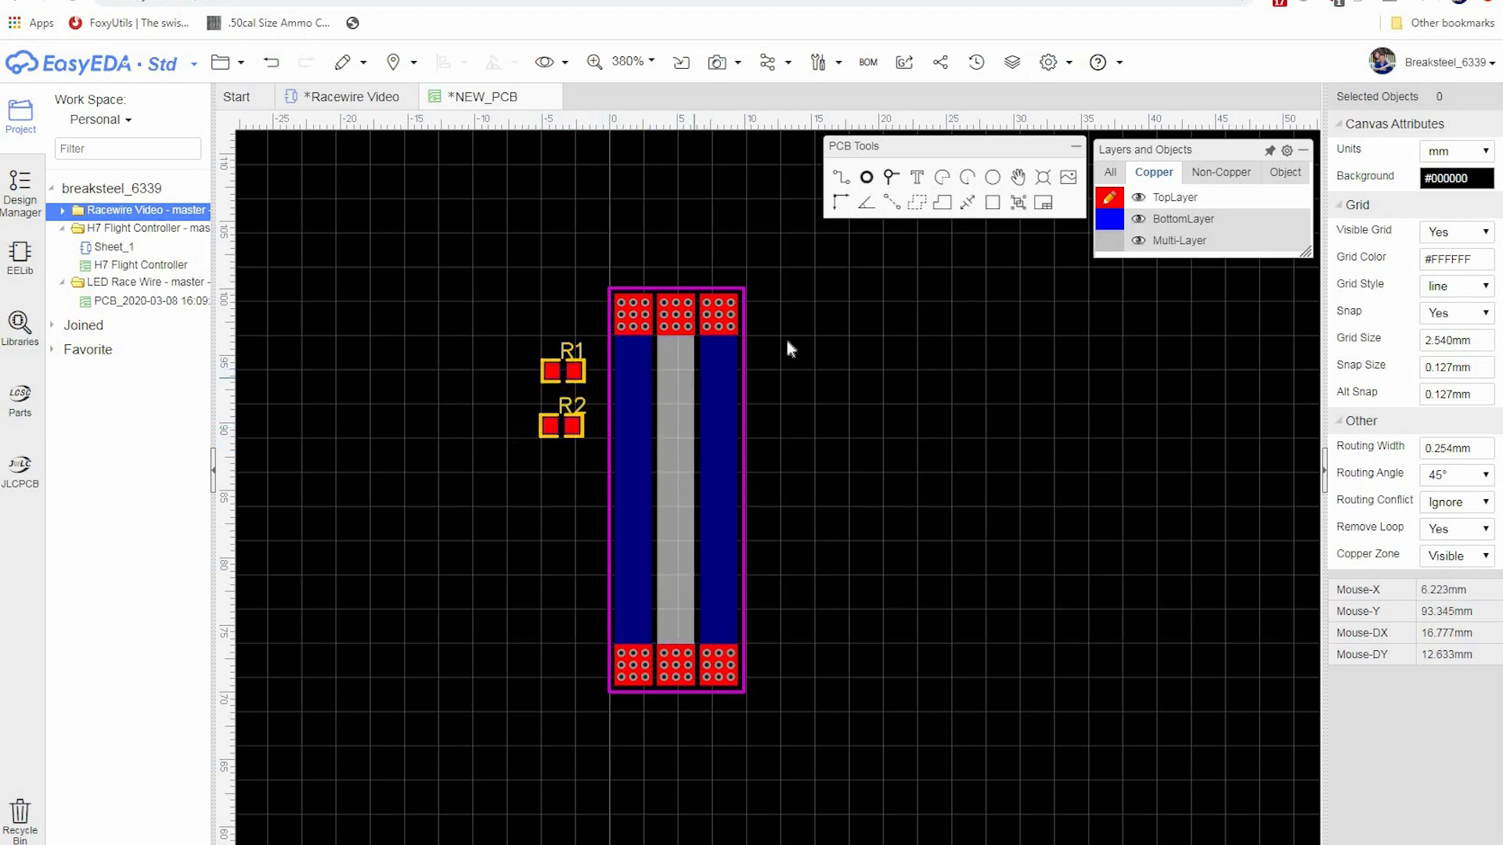
- Set R1's rotation to 270 and move it over the gap between the left and middle strips, just below the upper pads
click(570, 370)
click(565, 381)
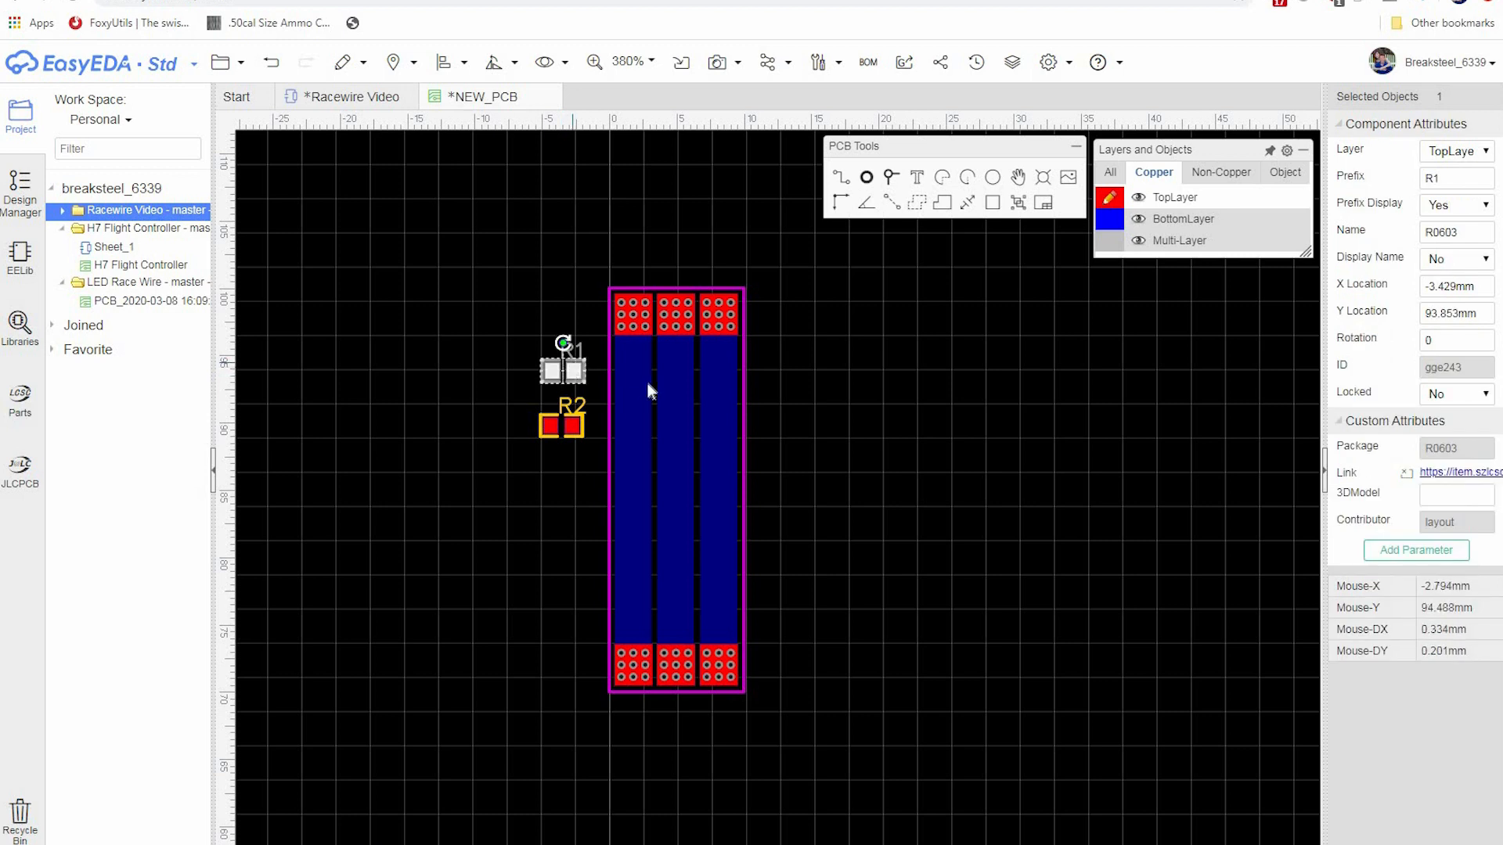
double_click(1453, 343)
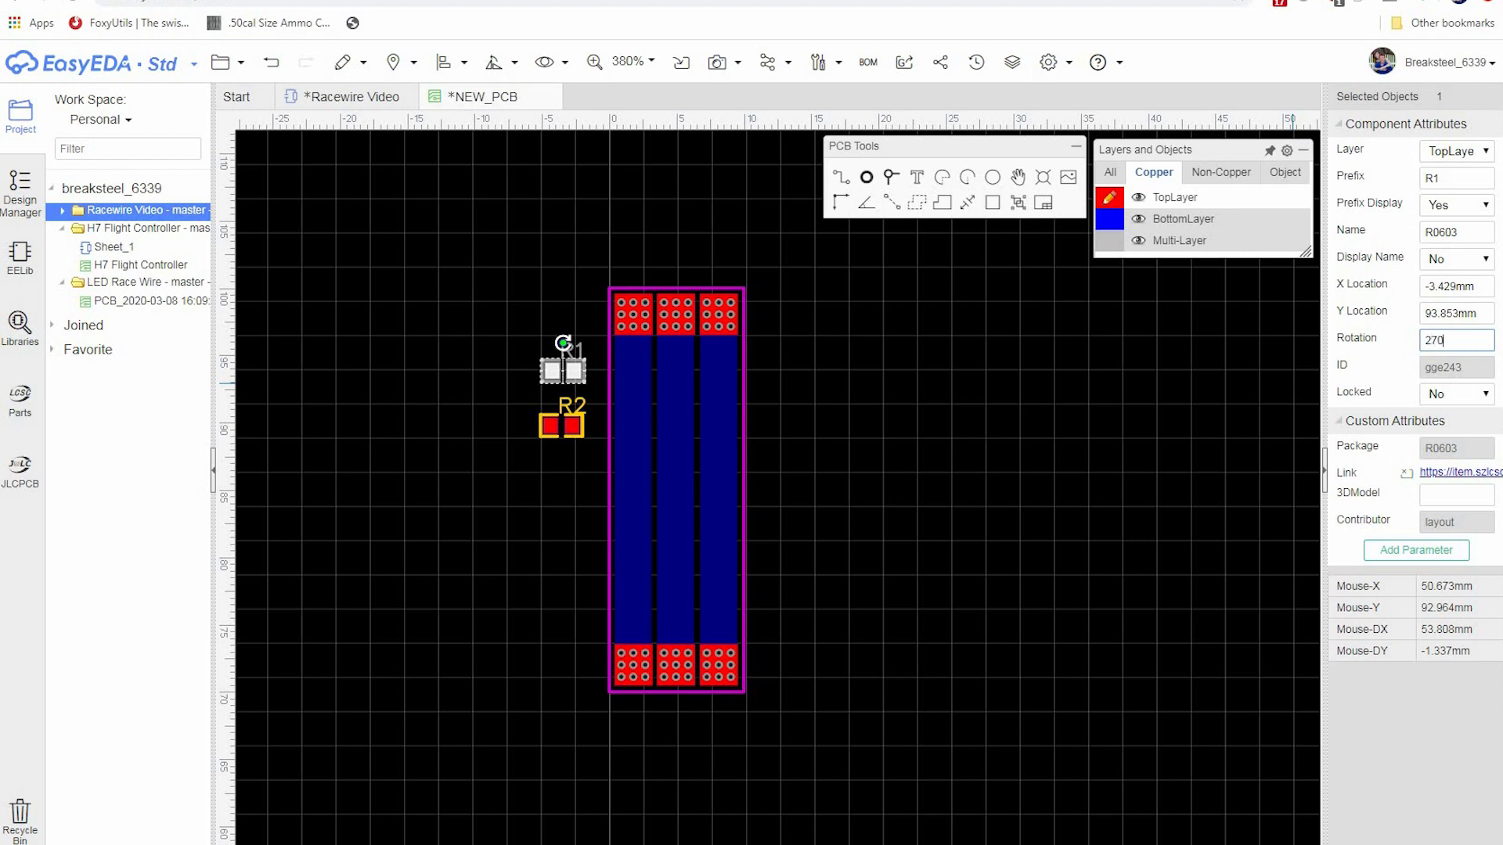
key(Return)
drag(562, 375, 658, 374)
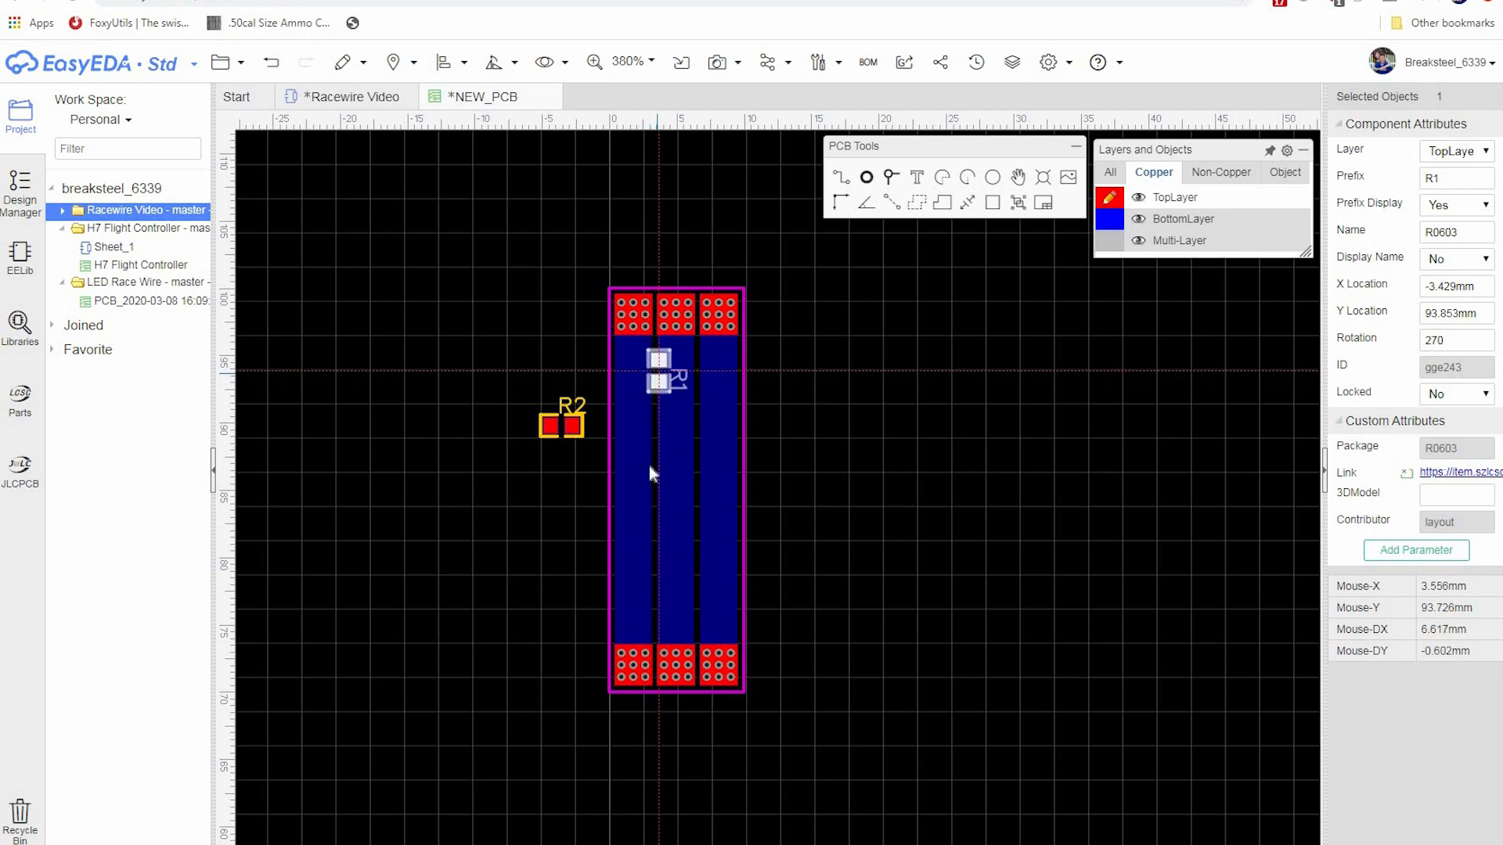
- Set R2's rotation to 270
click(560, 430)
double_click(1422, 345)
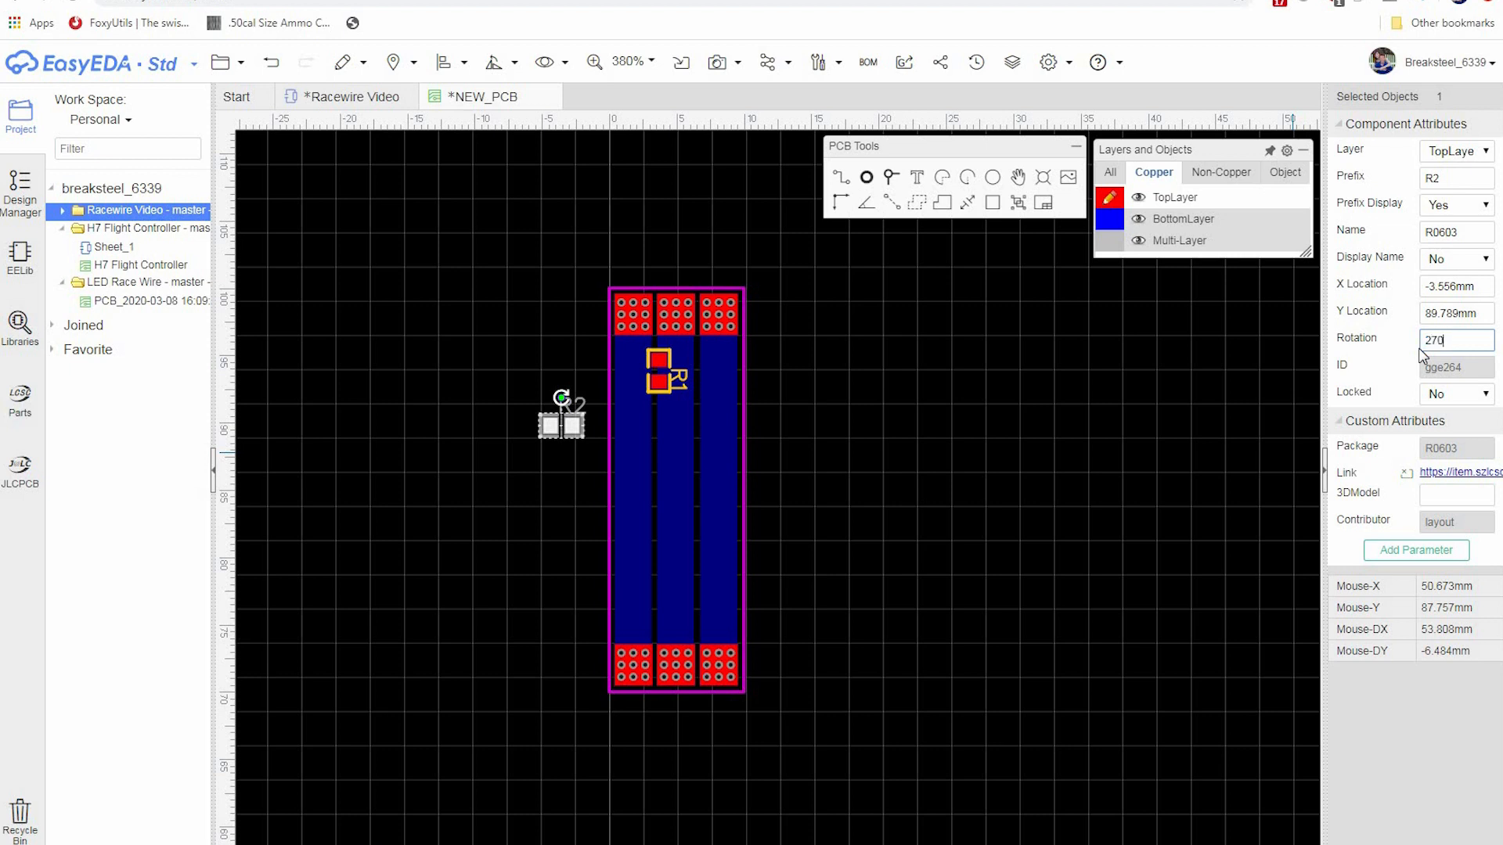
key(Return)
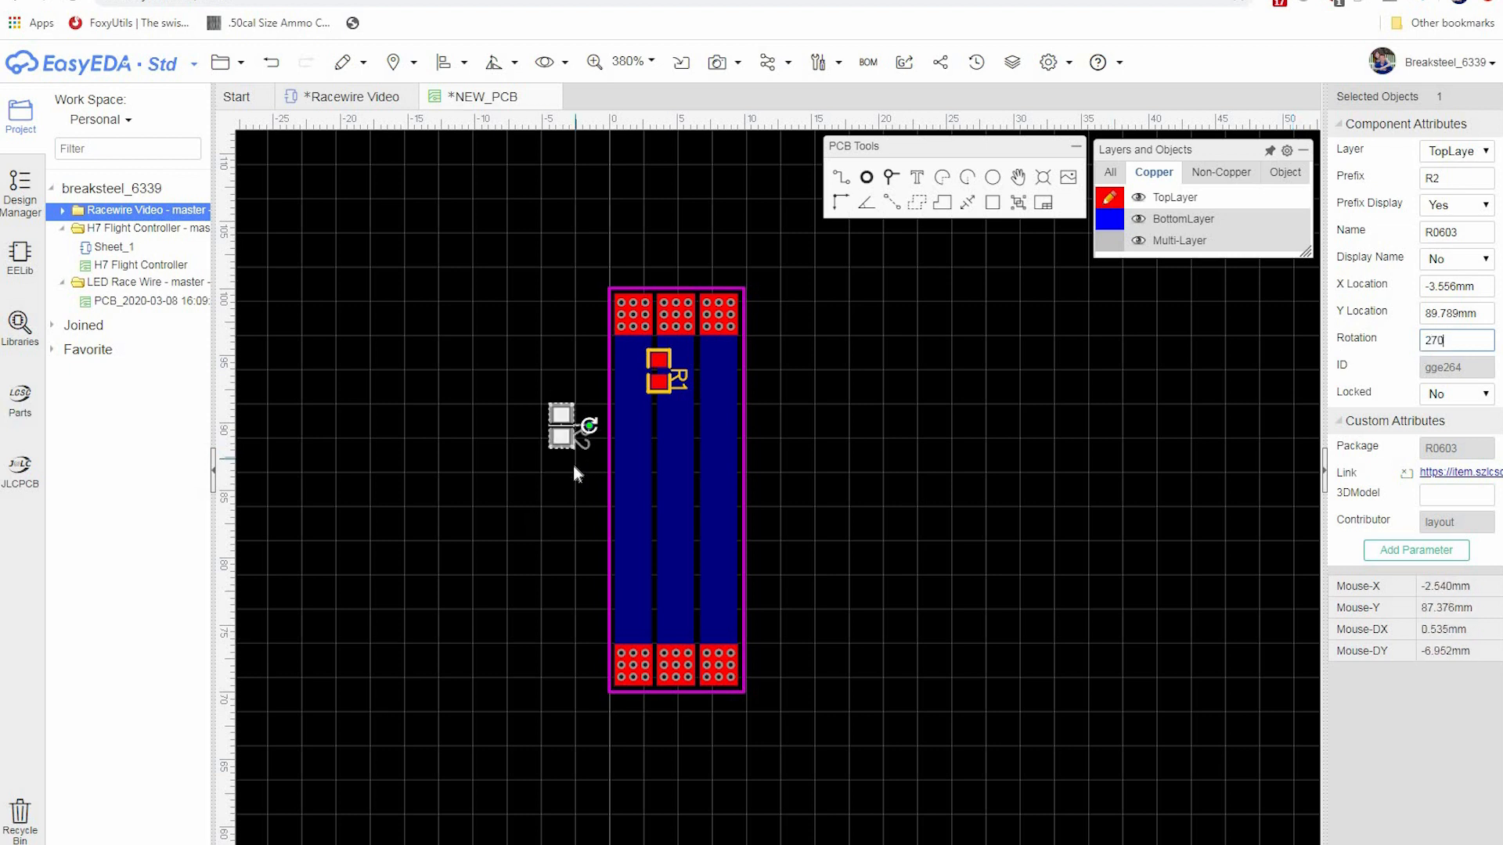
- Try to remove R1's silkscreen label by clearing its text
click(559, 508)
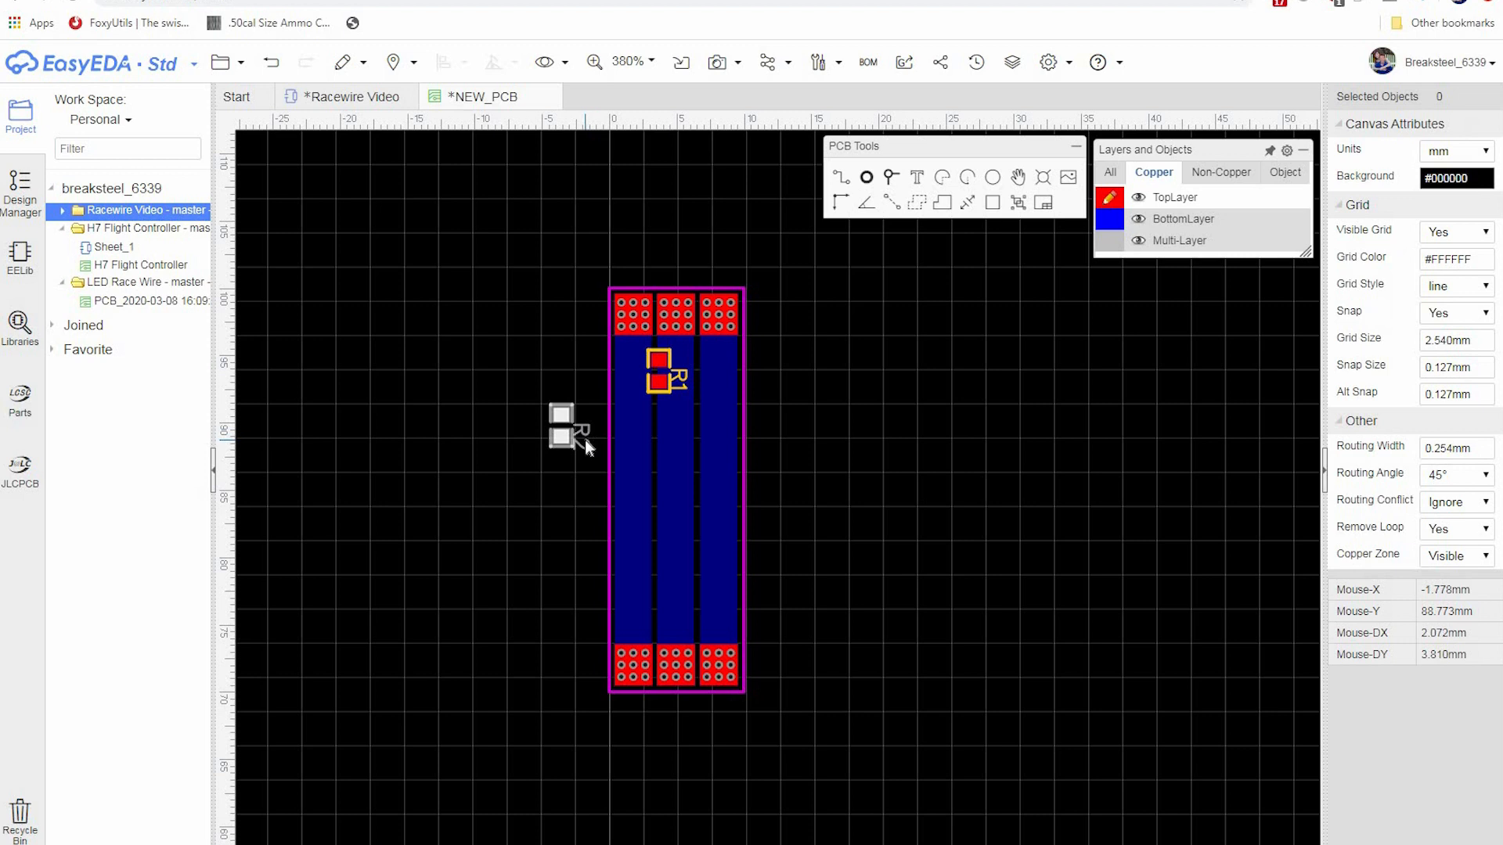
click(585, 440)
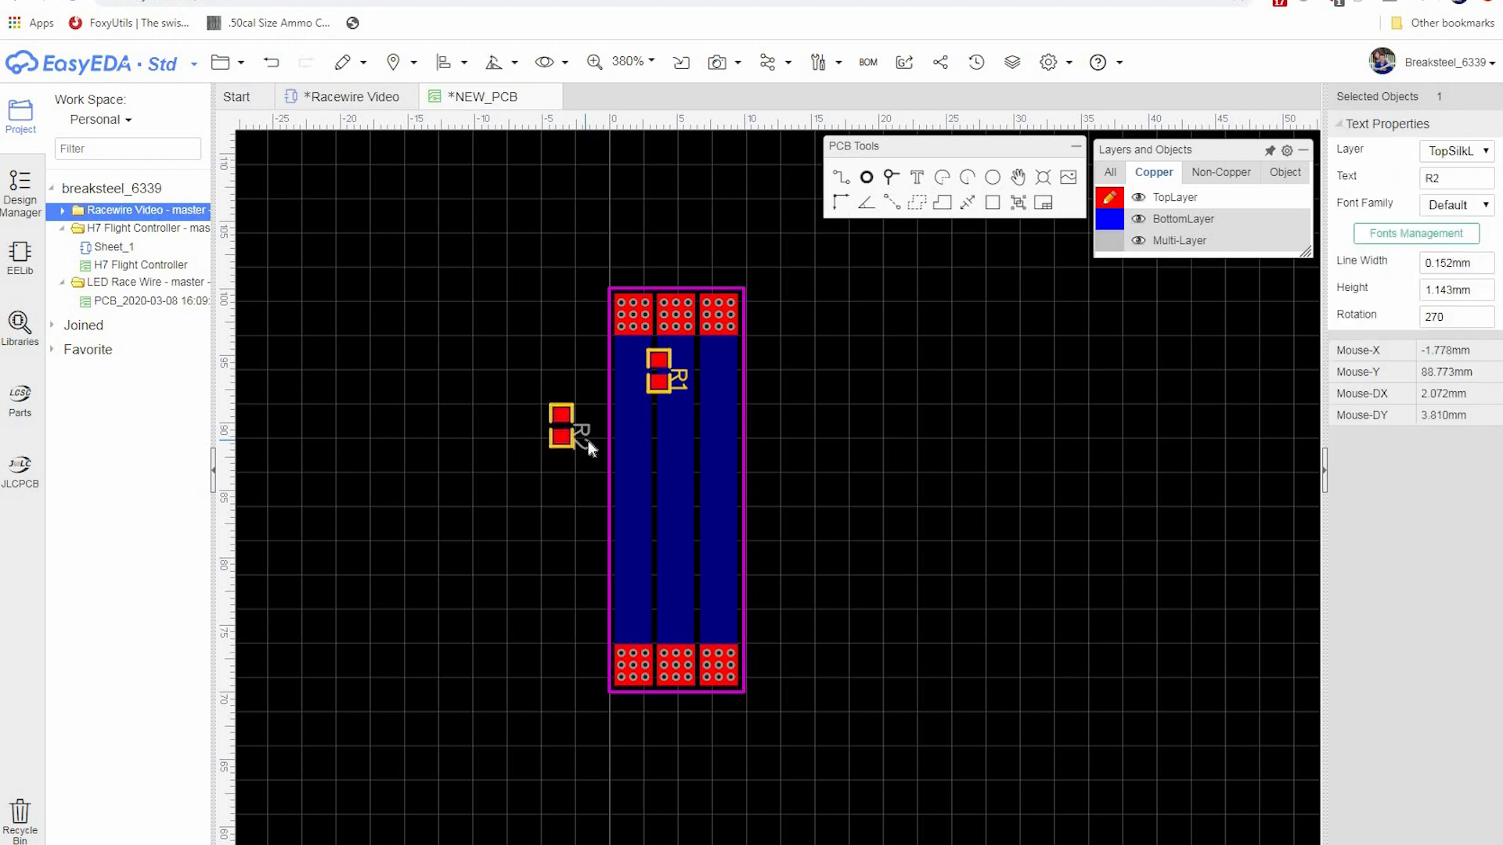
click(680, 382)
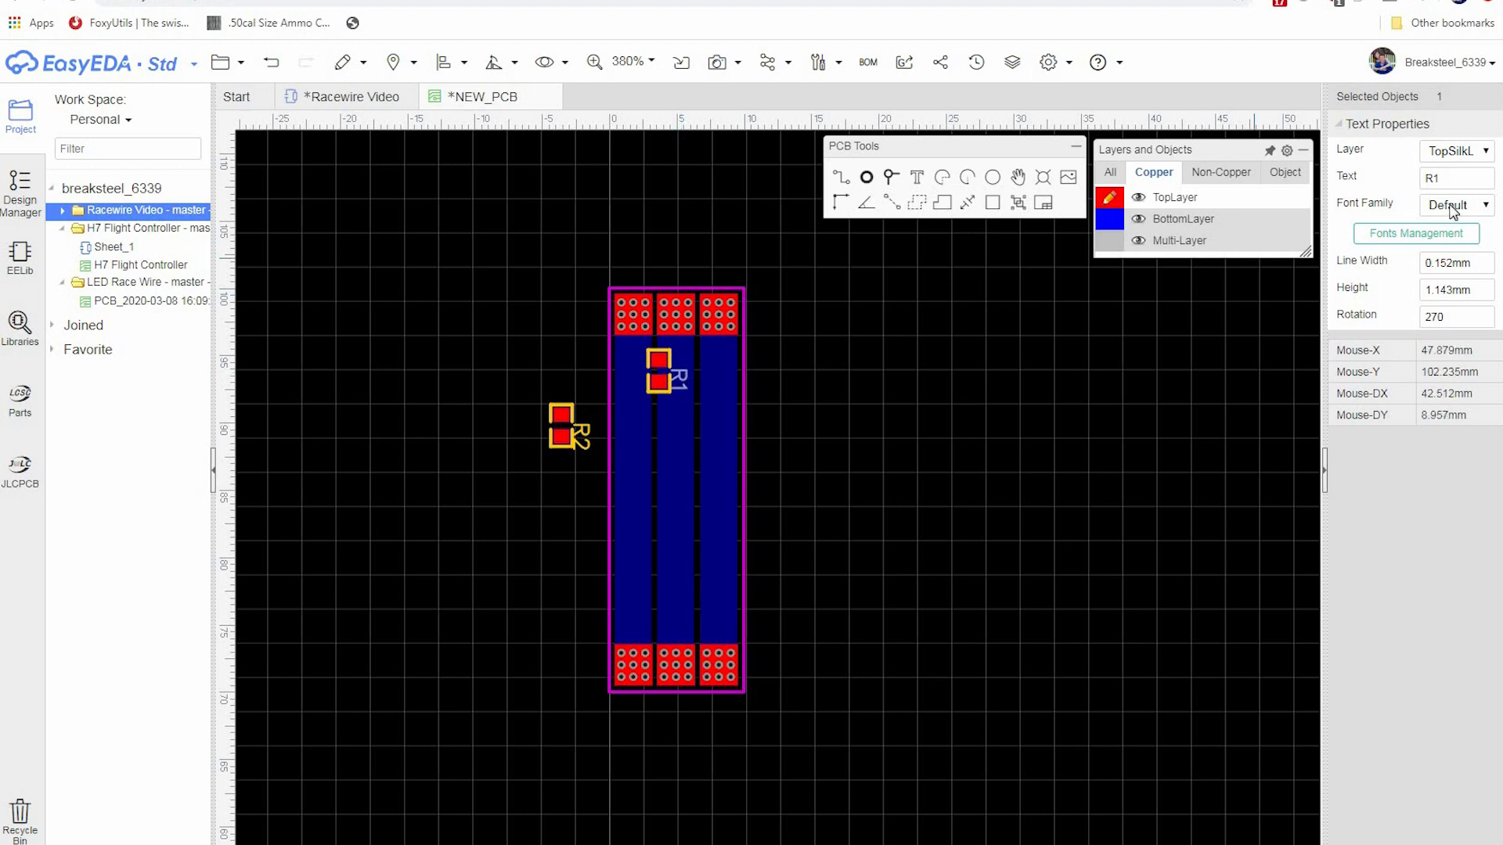
drag(1444, 179, 1409, 182)
key(BackSpace)
key(Return)
- Turn off R2's prefix display and move the resistor onto the right strip, just below the upper pad
click(561, 436)
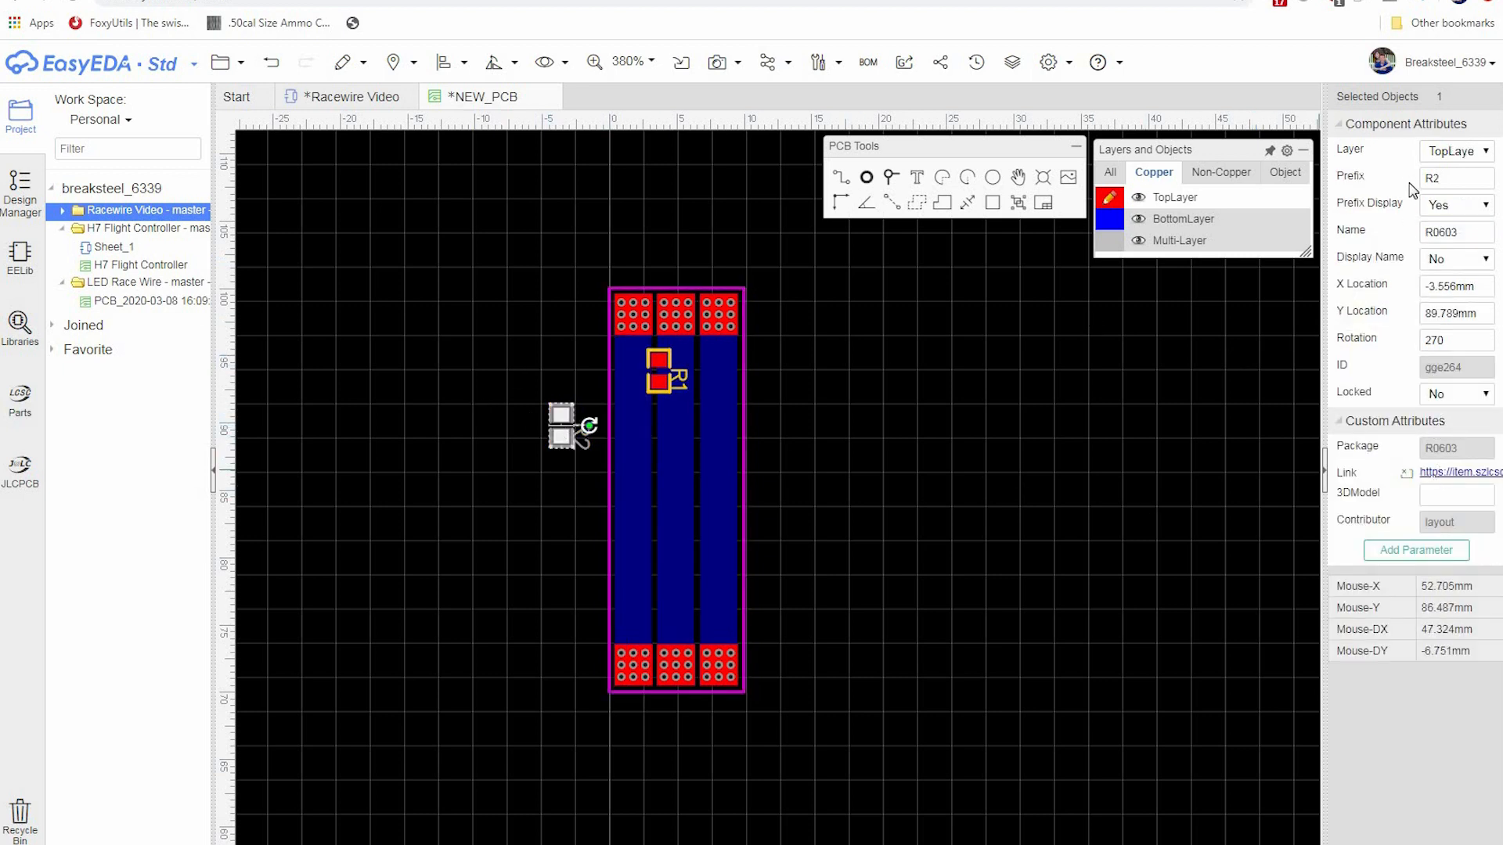
click(1458, 208)
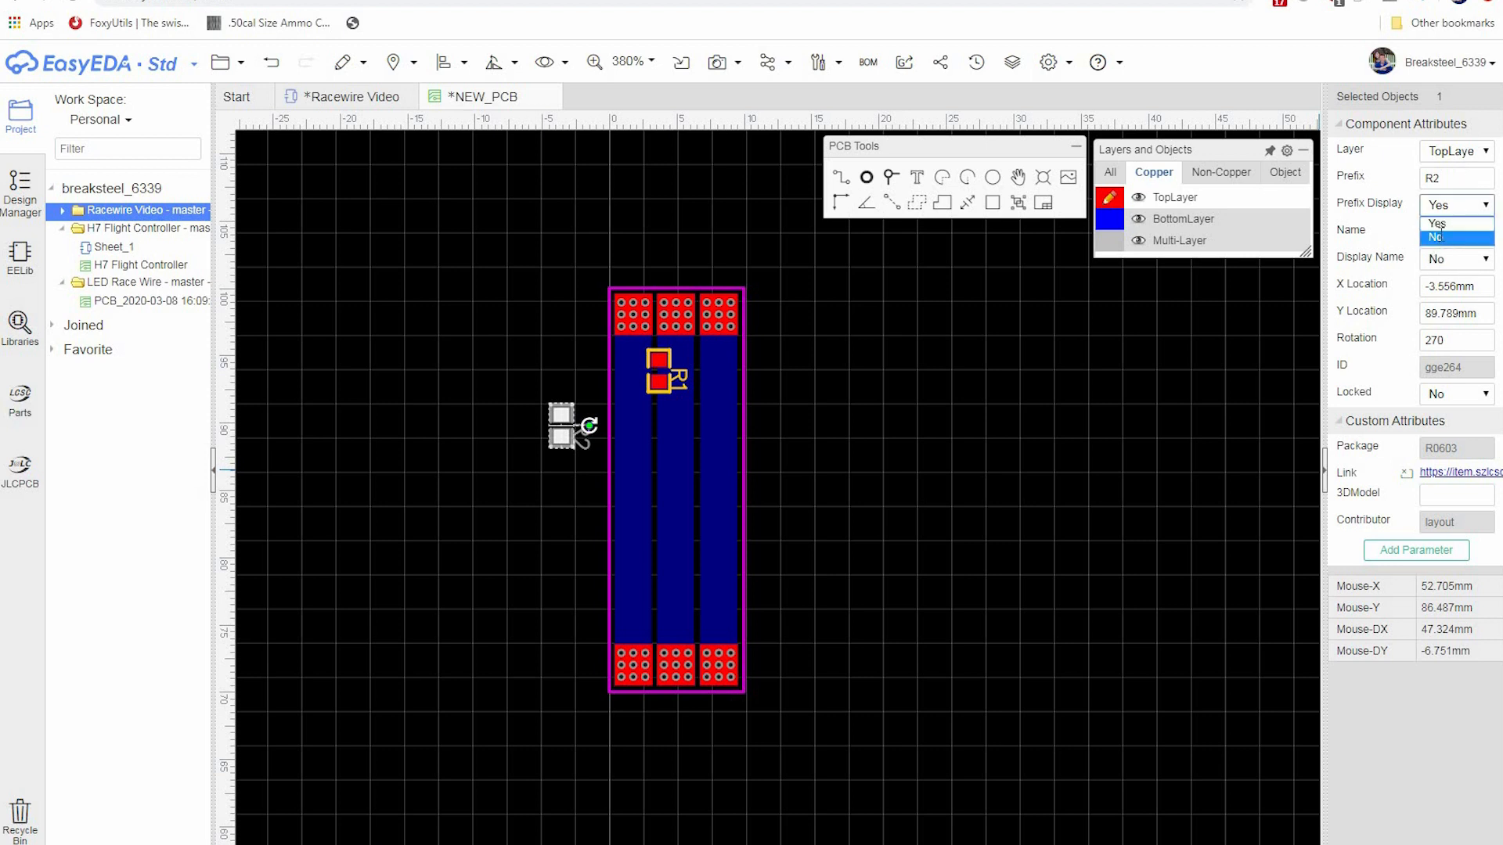
click(1436, 237)
drag(563, 425, 709, 371)
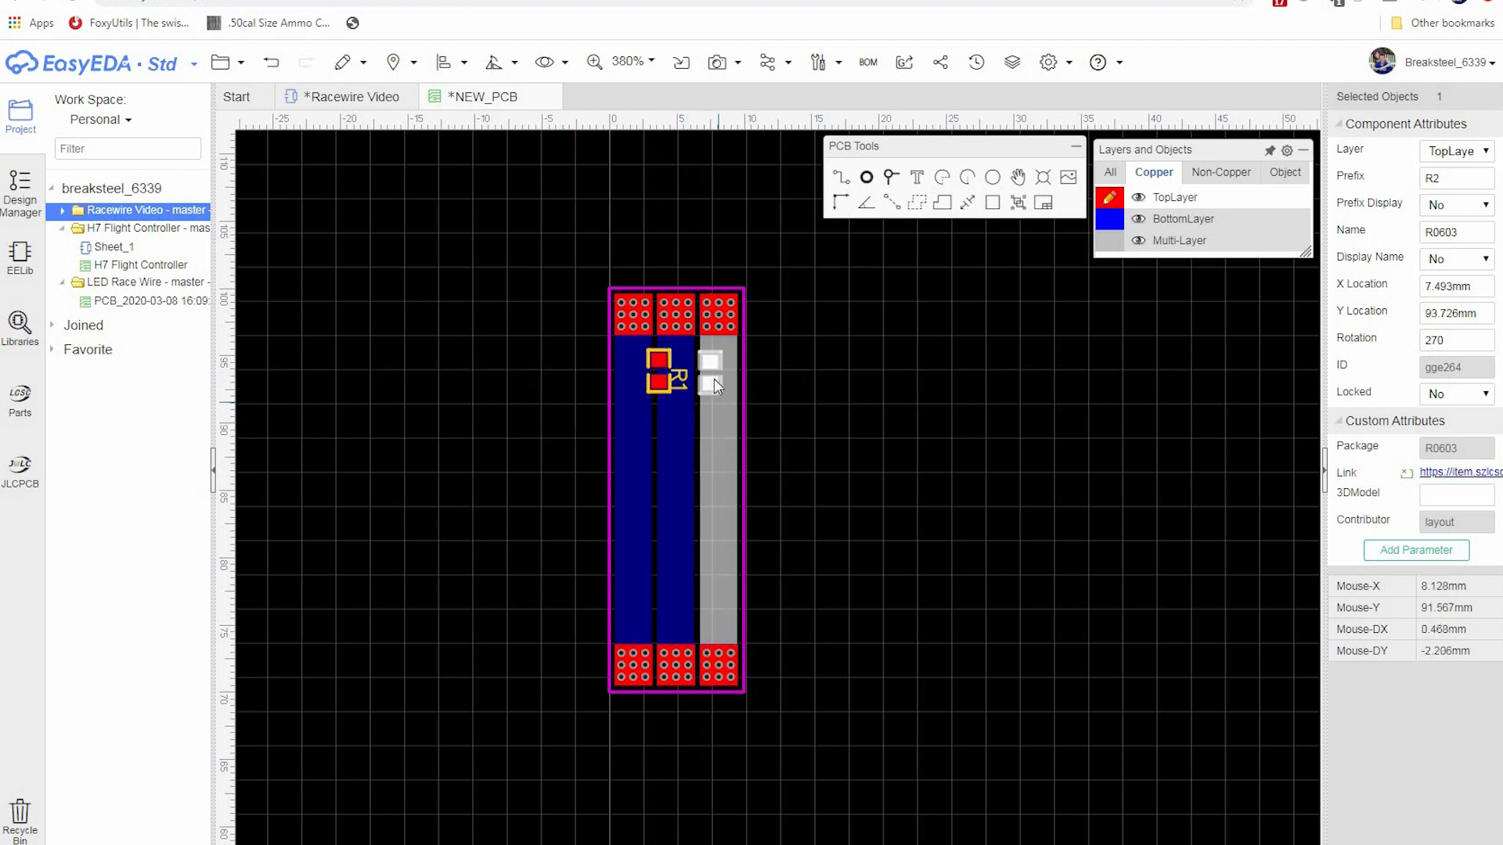
click(713, 382)
drag(711, 383, 707, 385)
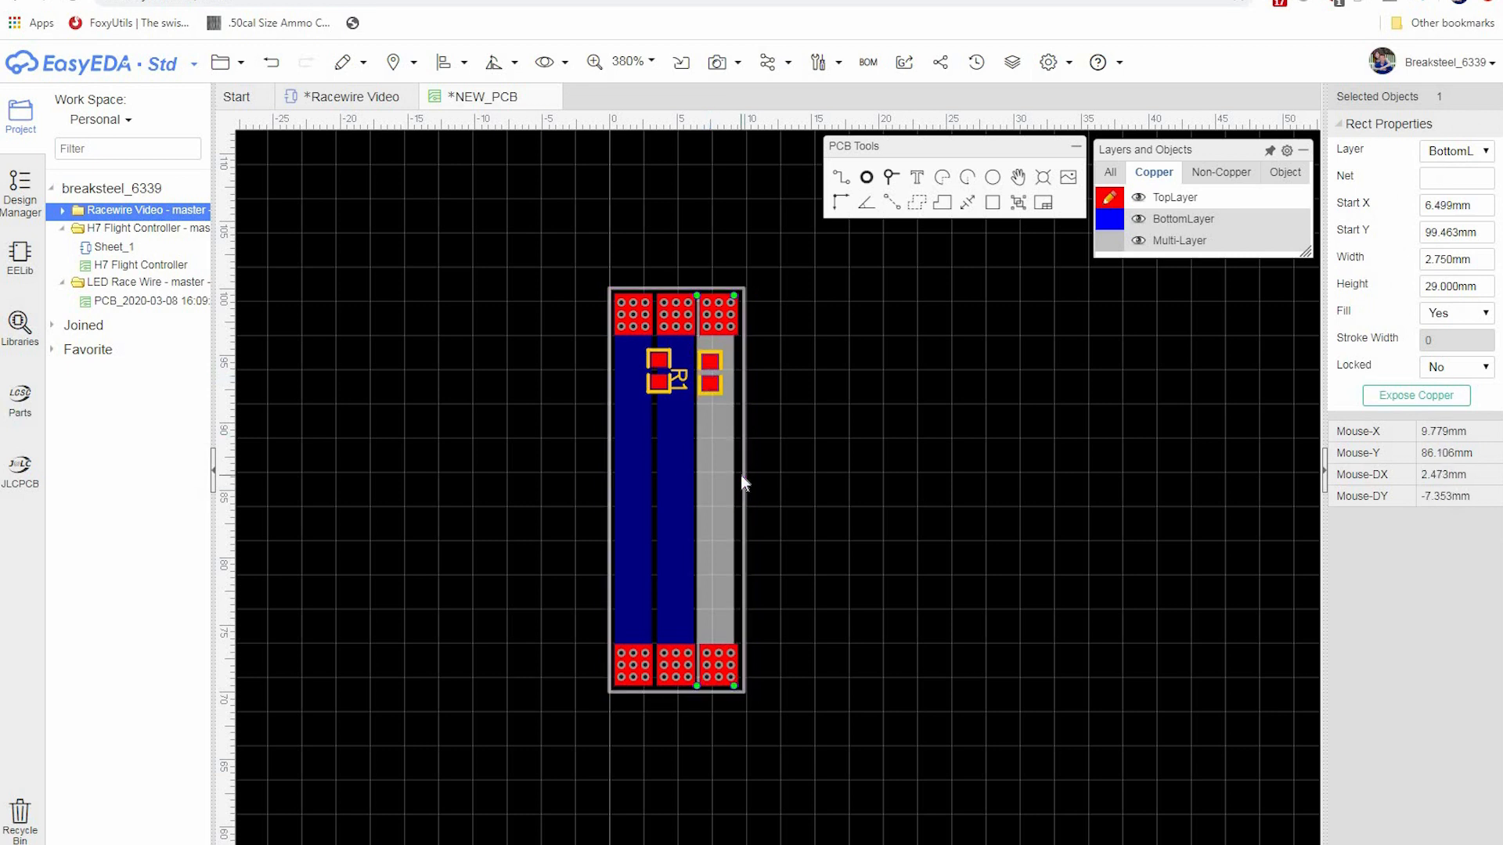
click(740, 474)
- With BottomLayer hidden, reposition R2 to X 8.128 mm and R1 to X 4.191 mm, both at Y 93.599 mm
scroll(674, 396, up, 3)
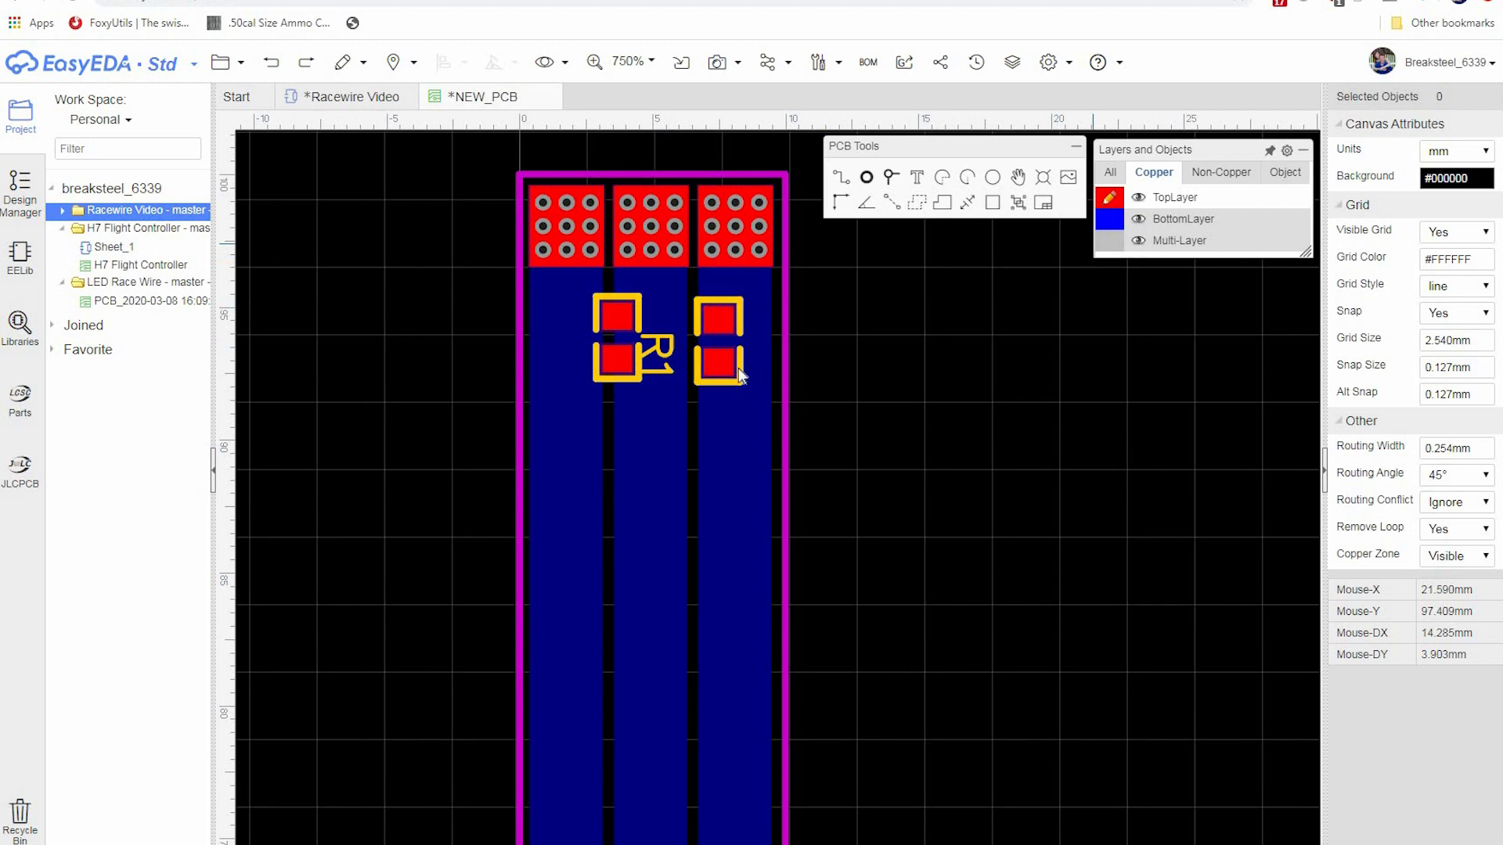
click(721, 337)
drag(719, 337, 735, 340)
click(624, 333)
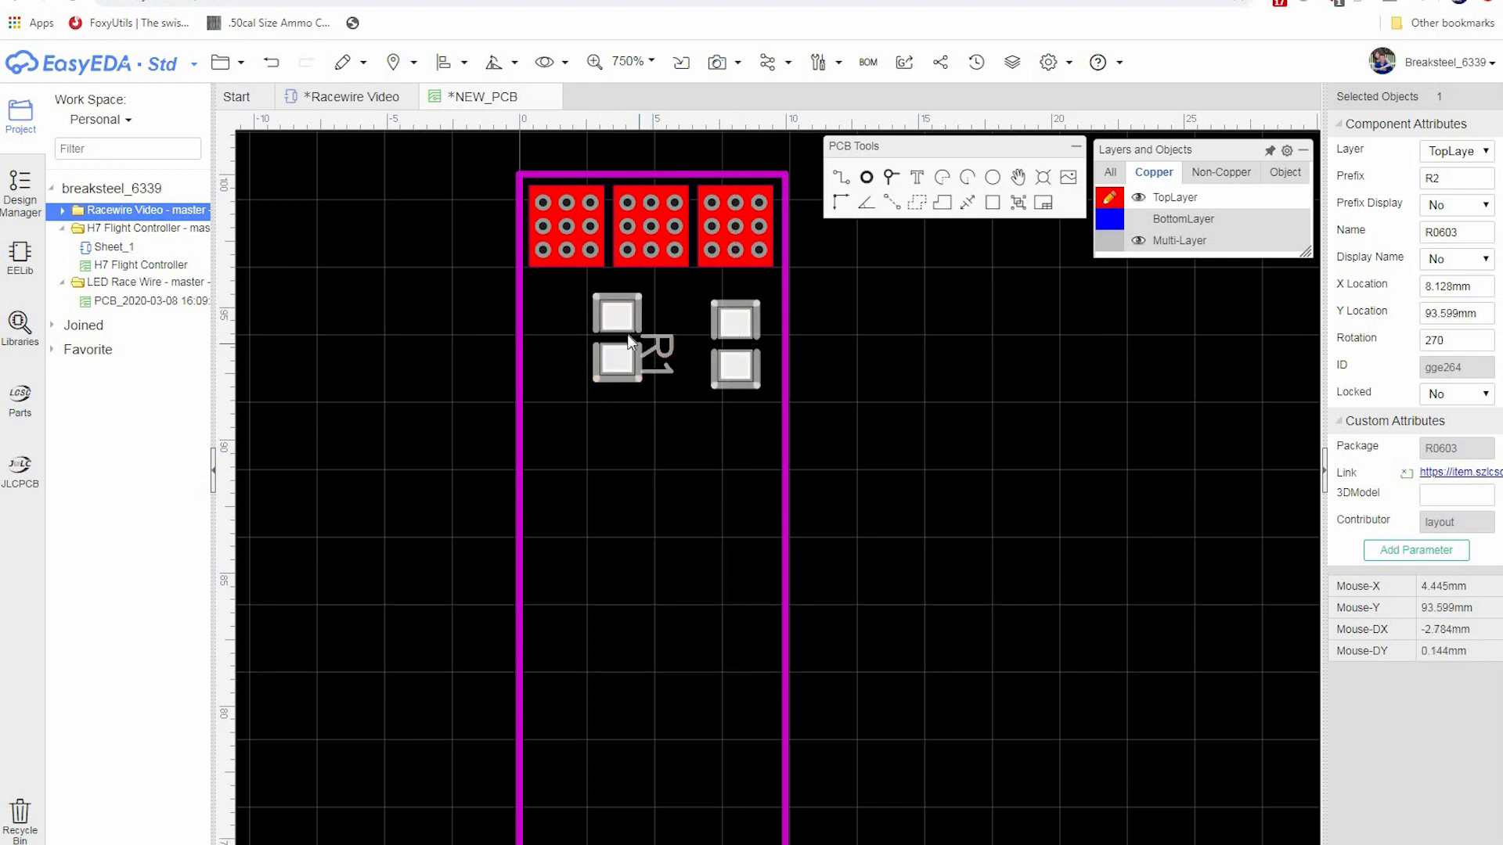
drag(624, 341, 664, 344)
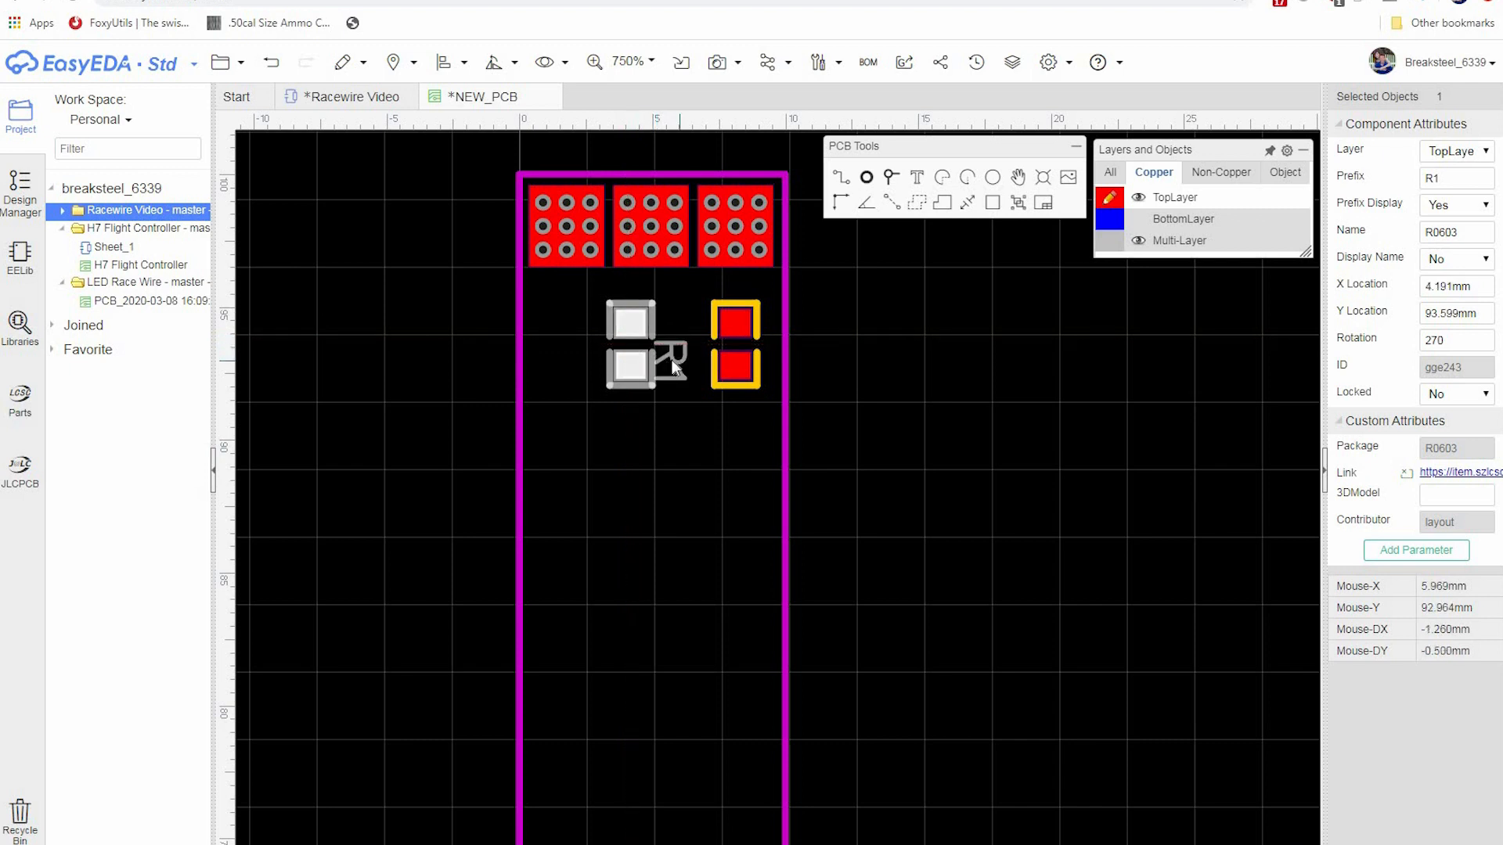
- Turn off R1's prefix display and make BottomLayer visible again
click(1436, 266)
click(1444, 206)
click(1444, 207)
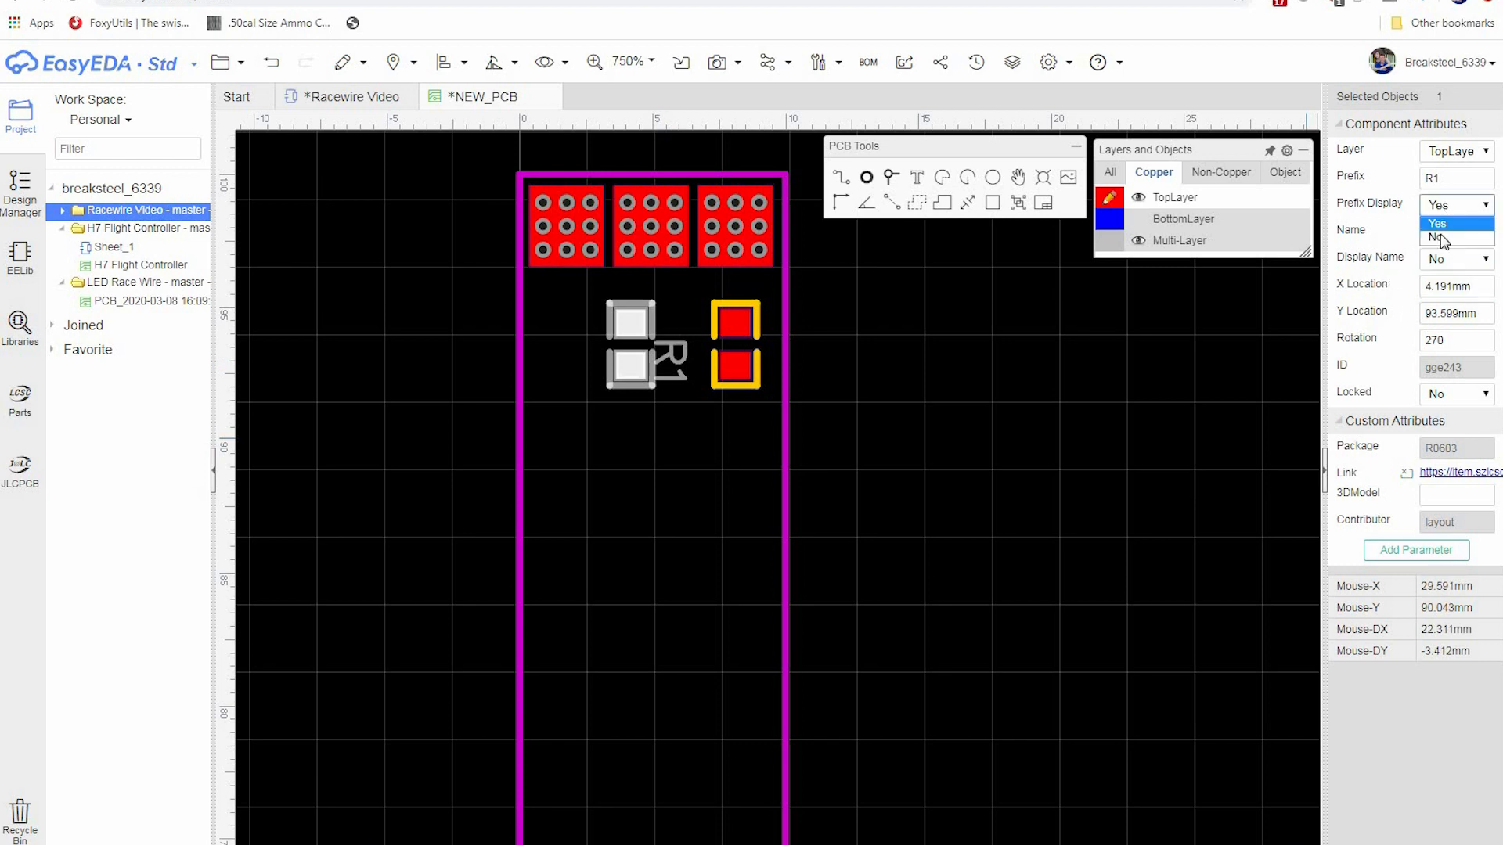
click(1438, 237)
click(1050, 380)
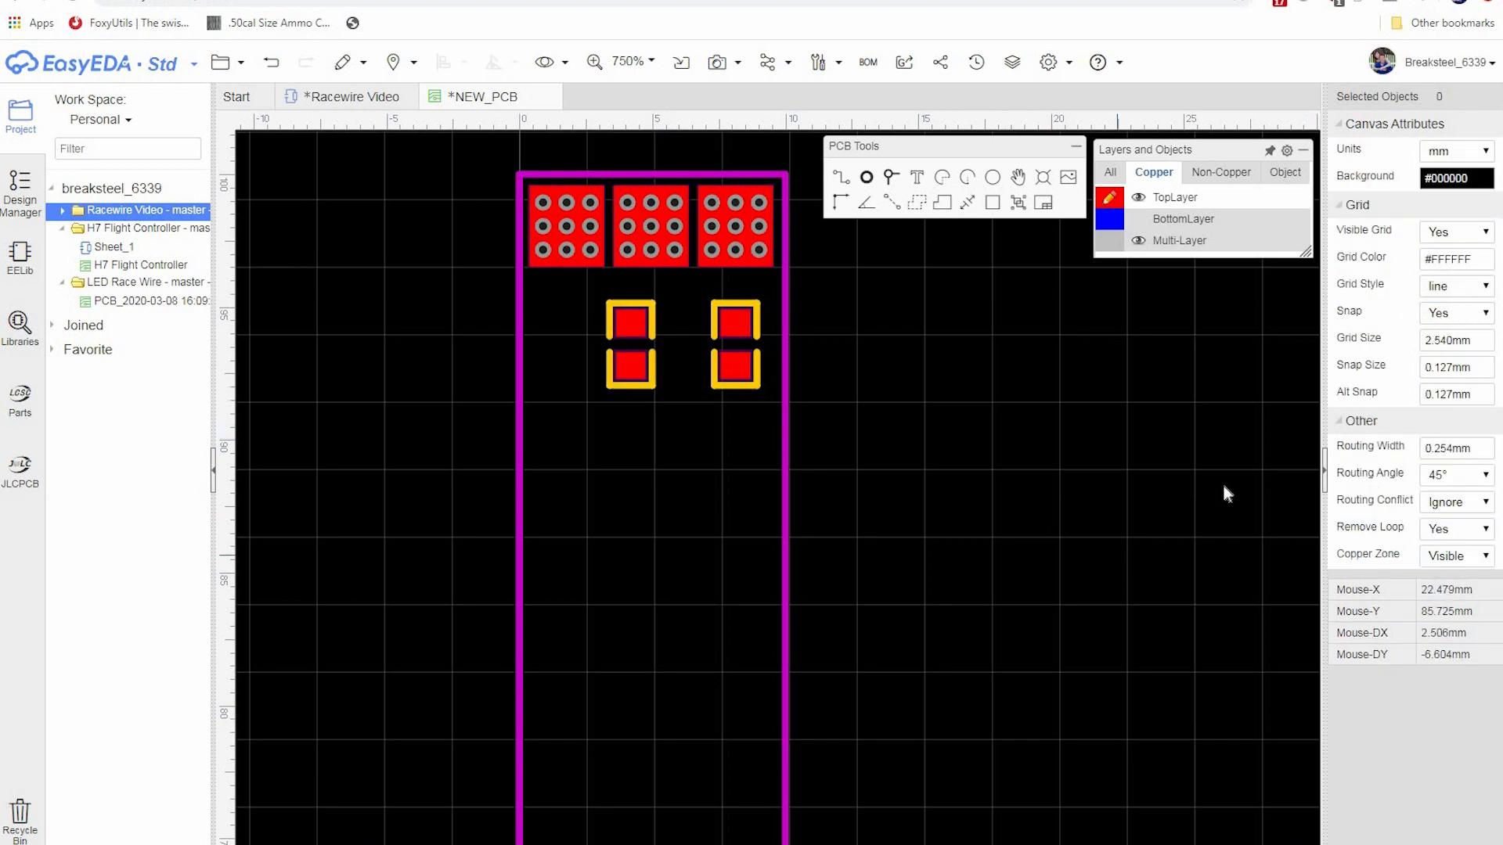
click(1141, 222)
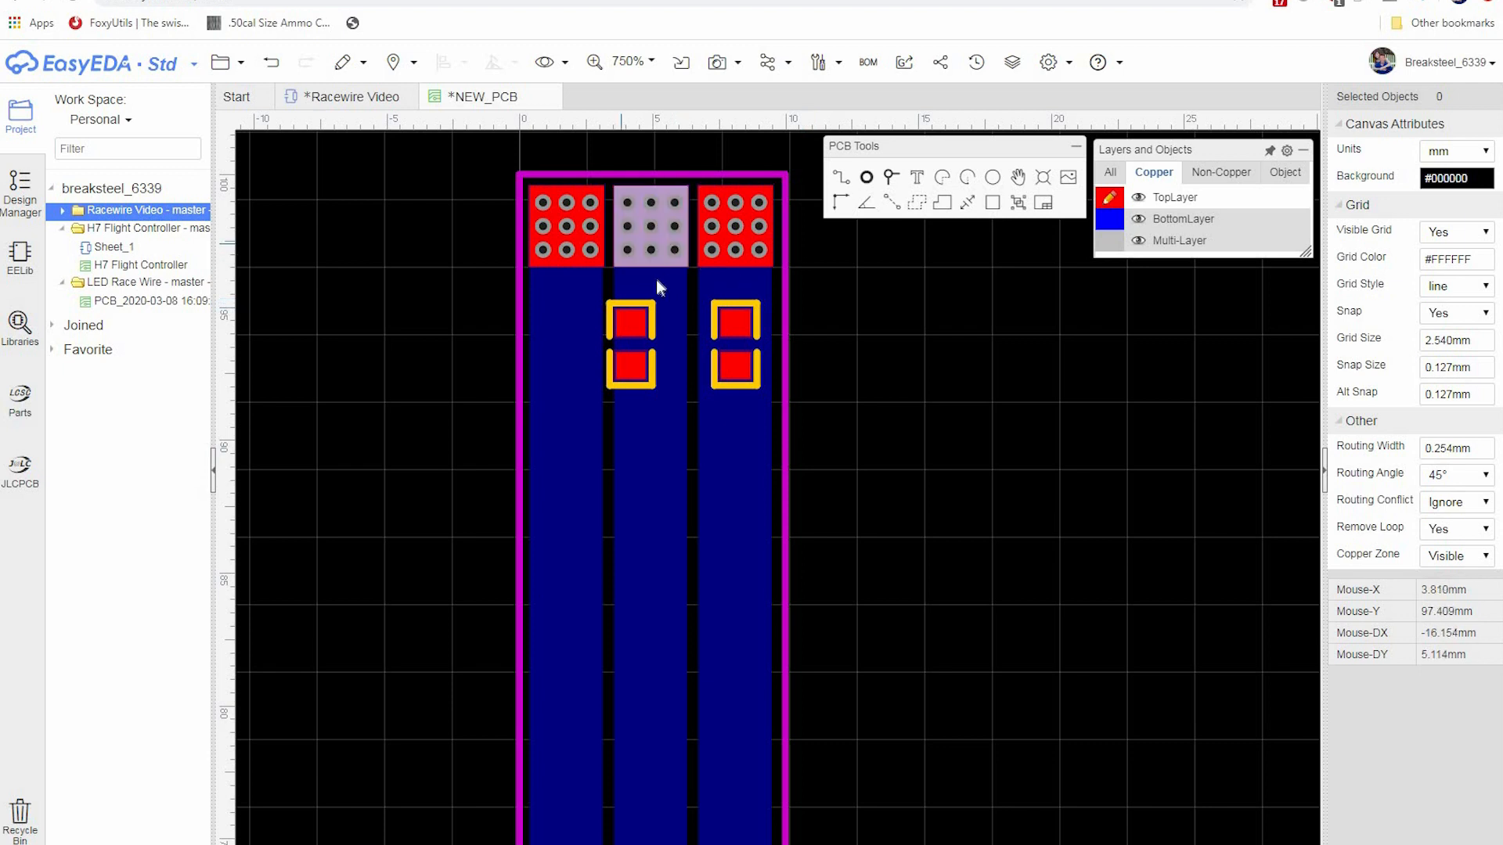
- Route TopLayer tracks from the lowest via row of the upper middle and right pads down to the upper pads of R1 and R2
click(842, 183)
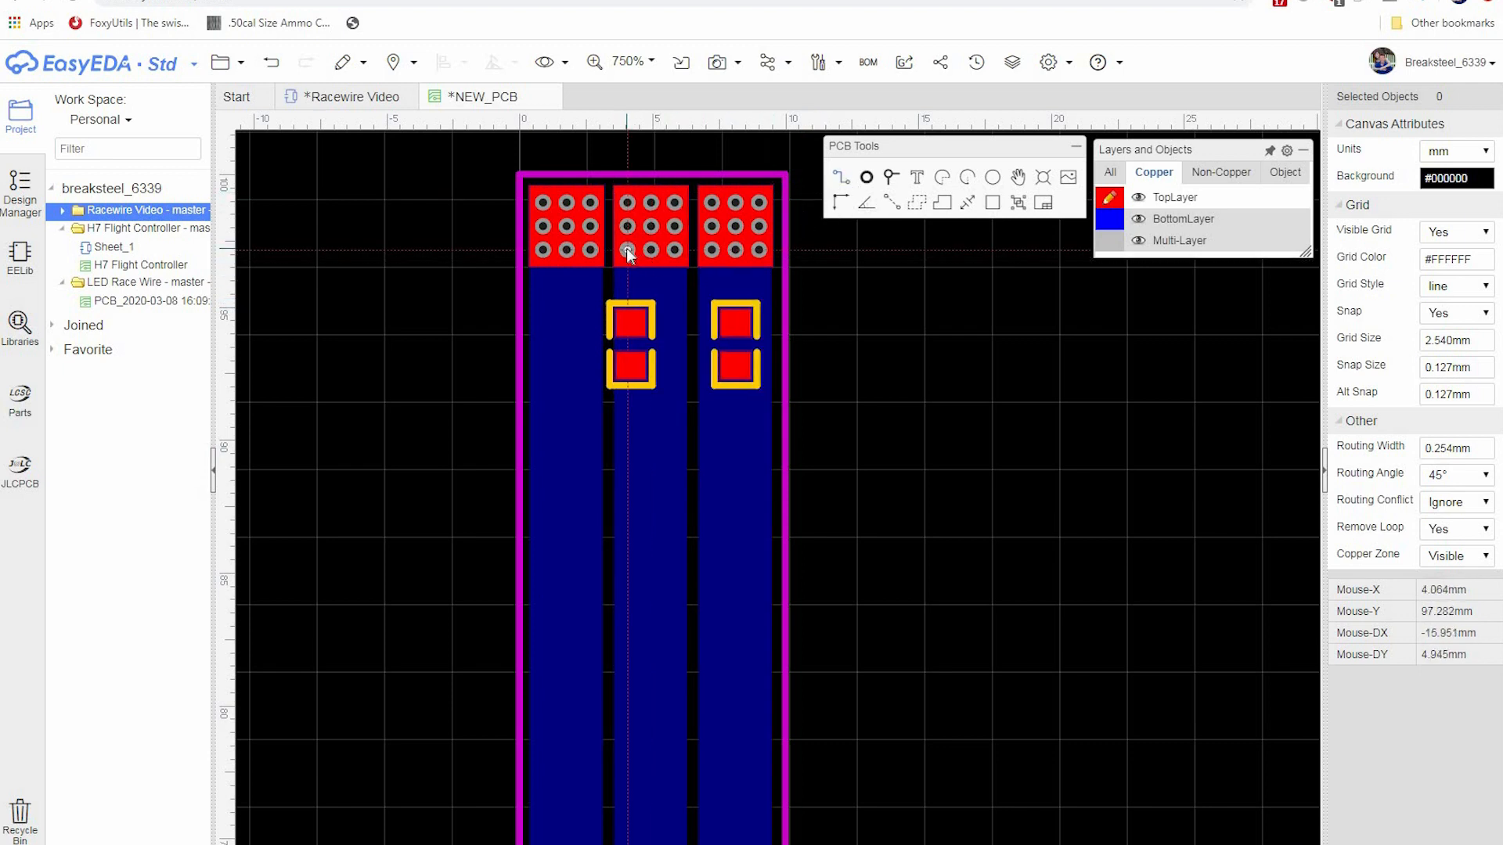
click(629, 322)
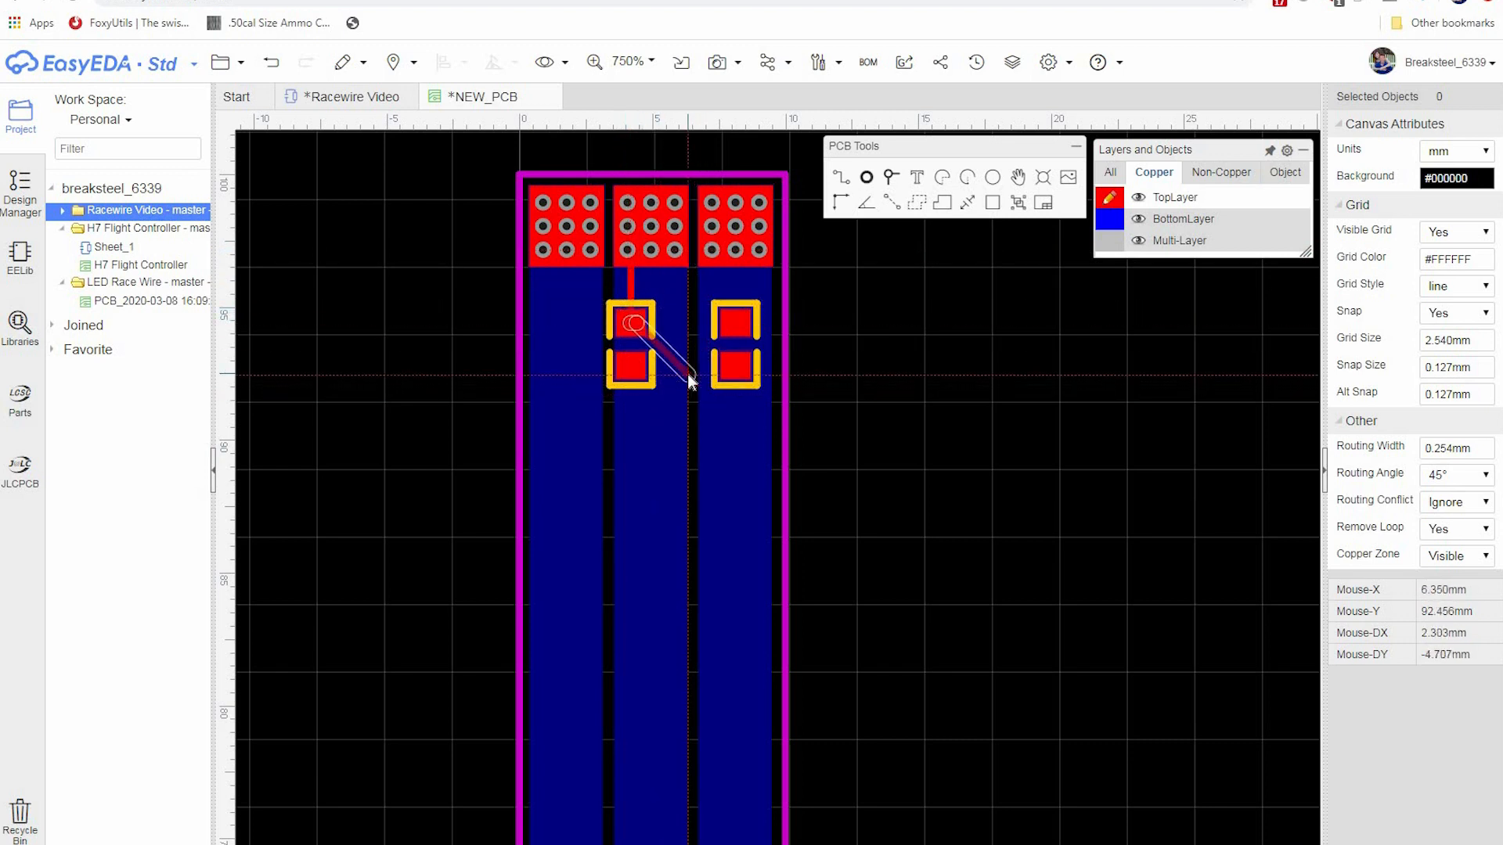
right_click(688, 372)
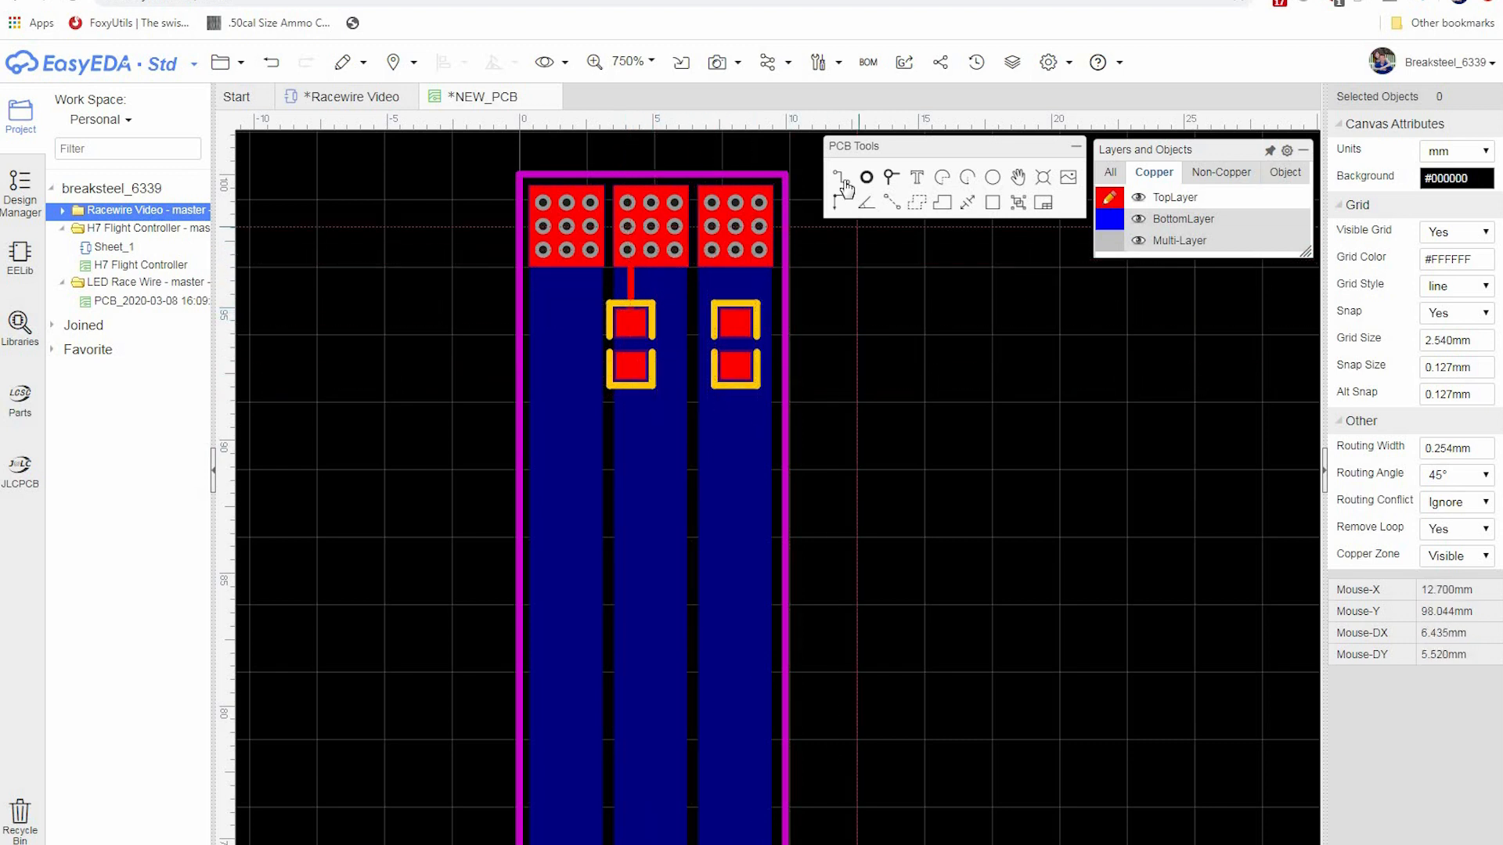
click(735, 251)
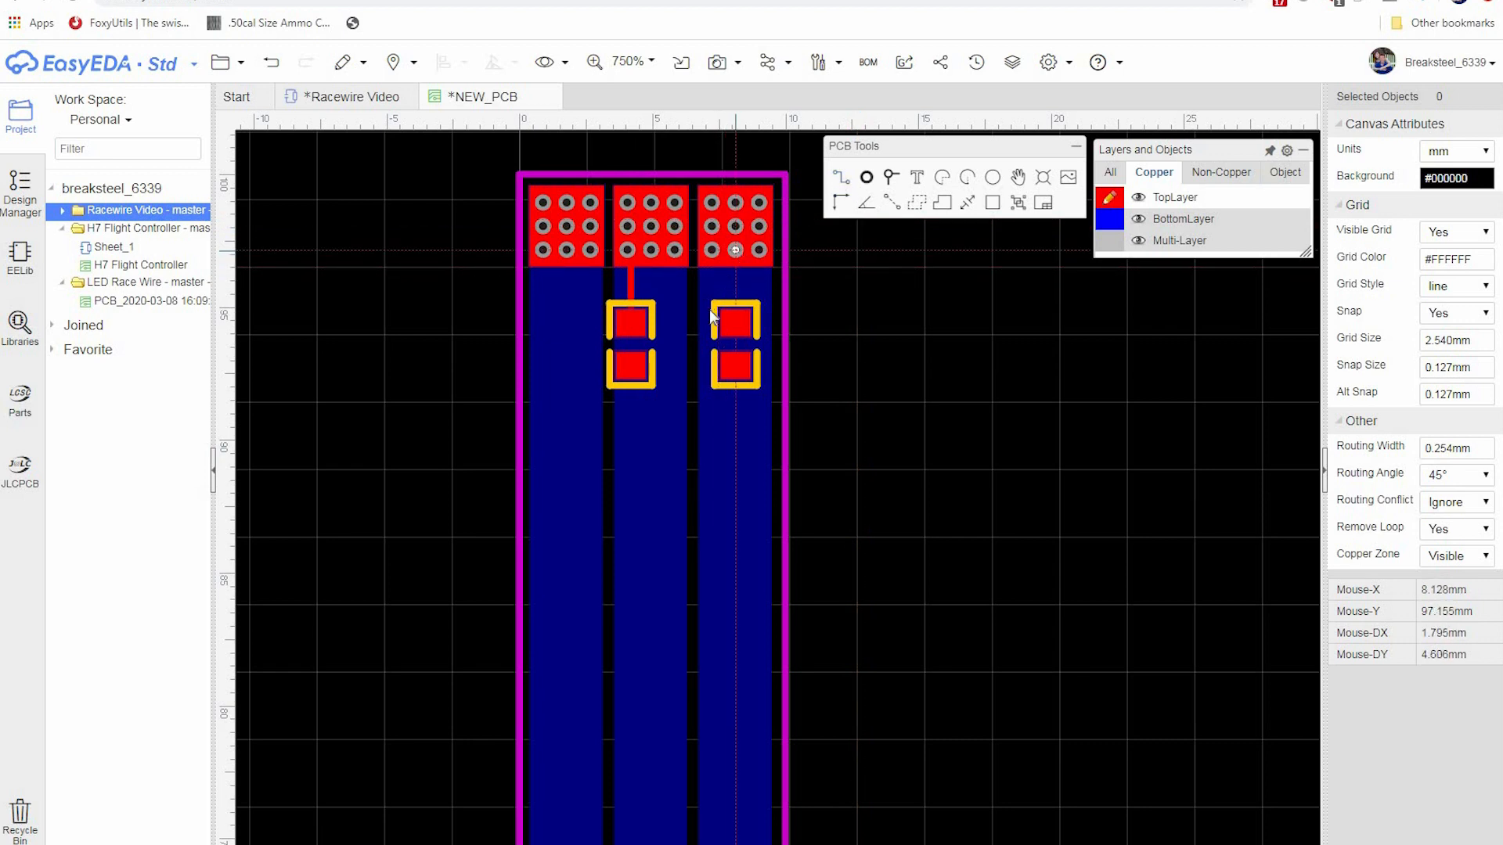
click(727, 323)
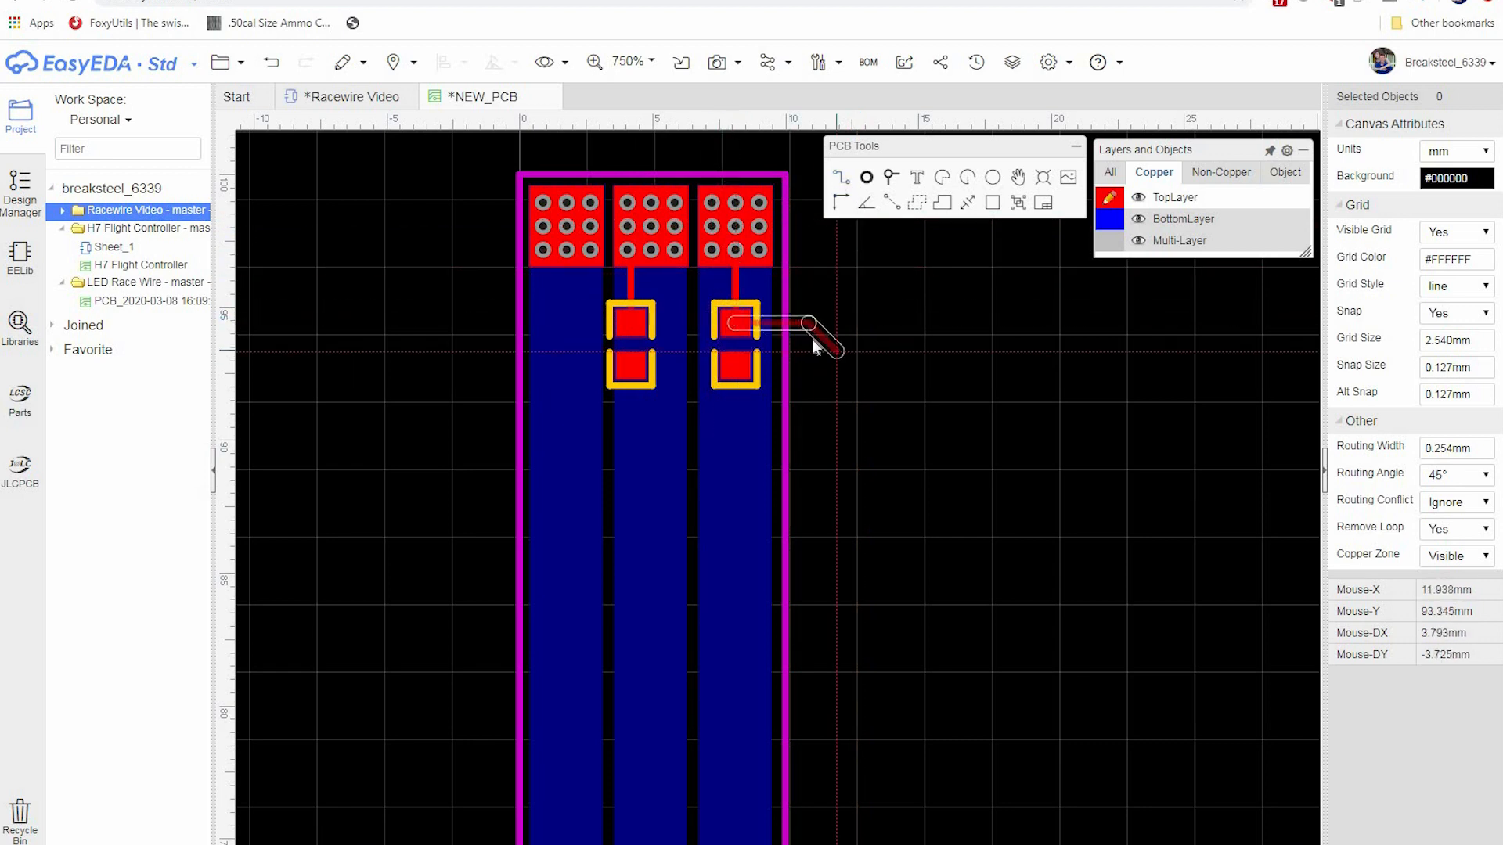
right_click(851, 332)
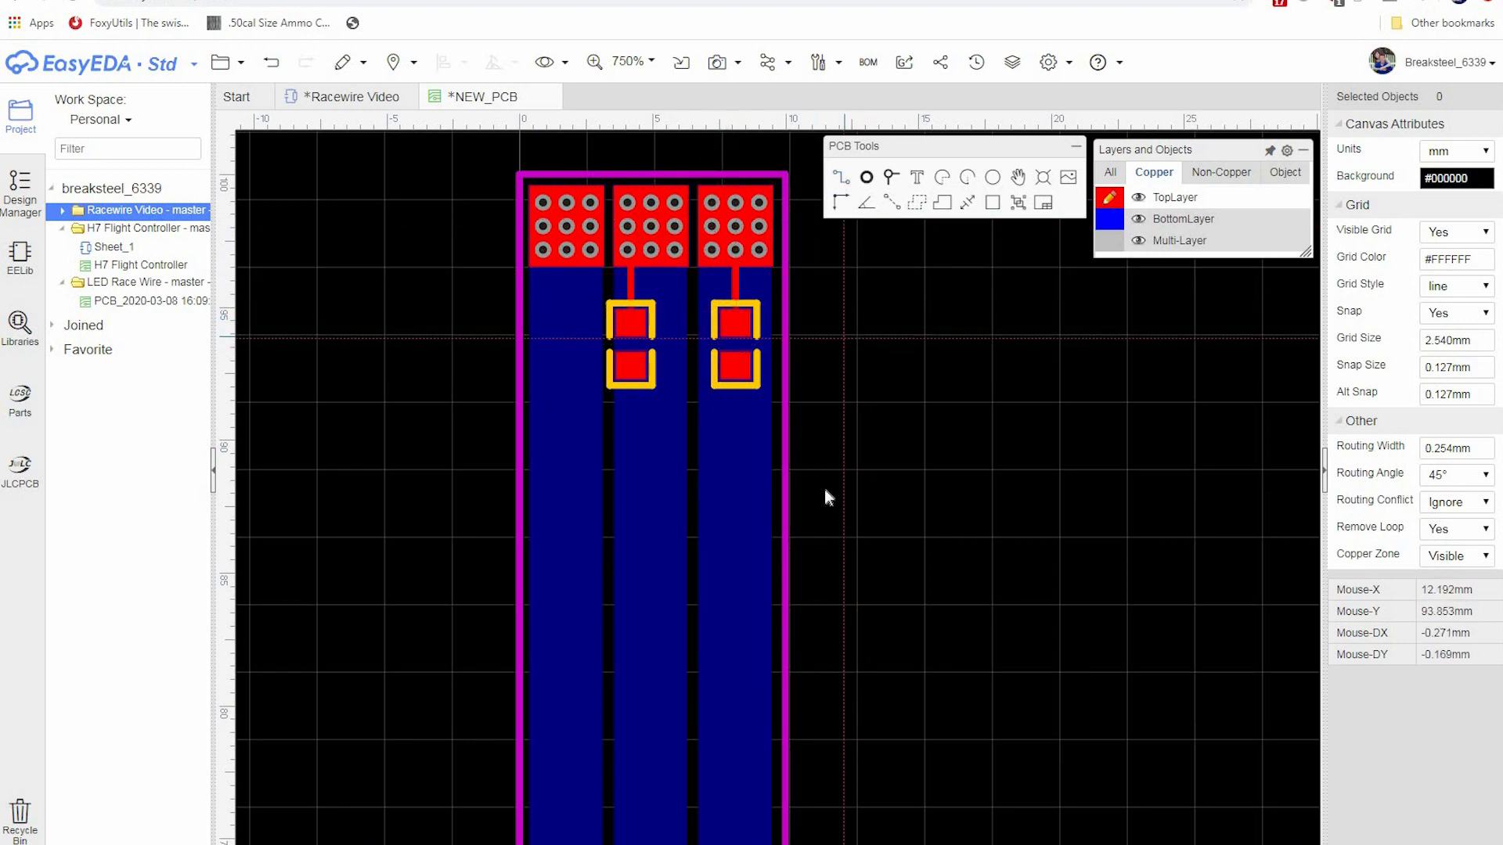
- Set the width of the track between the upper right pad and R2 to 0.75 mm
right_click(734, 284)
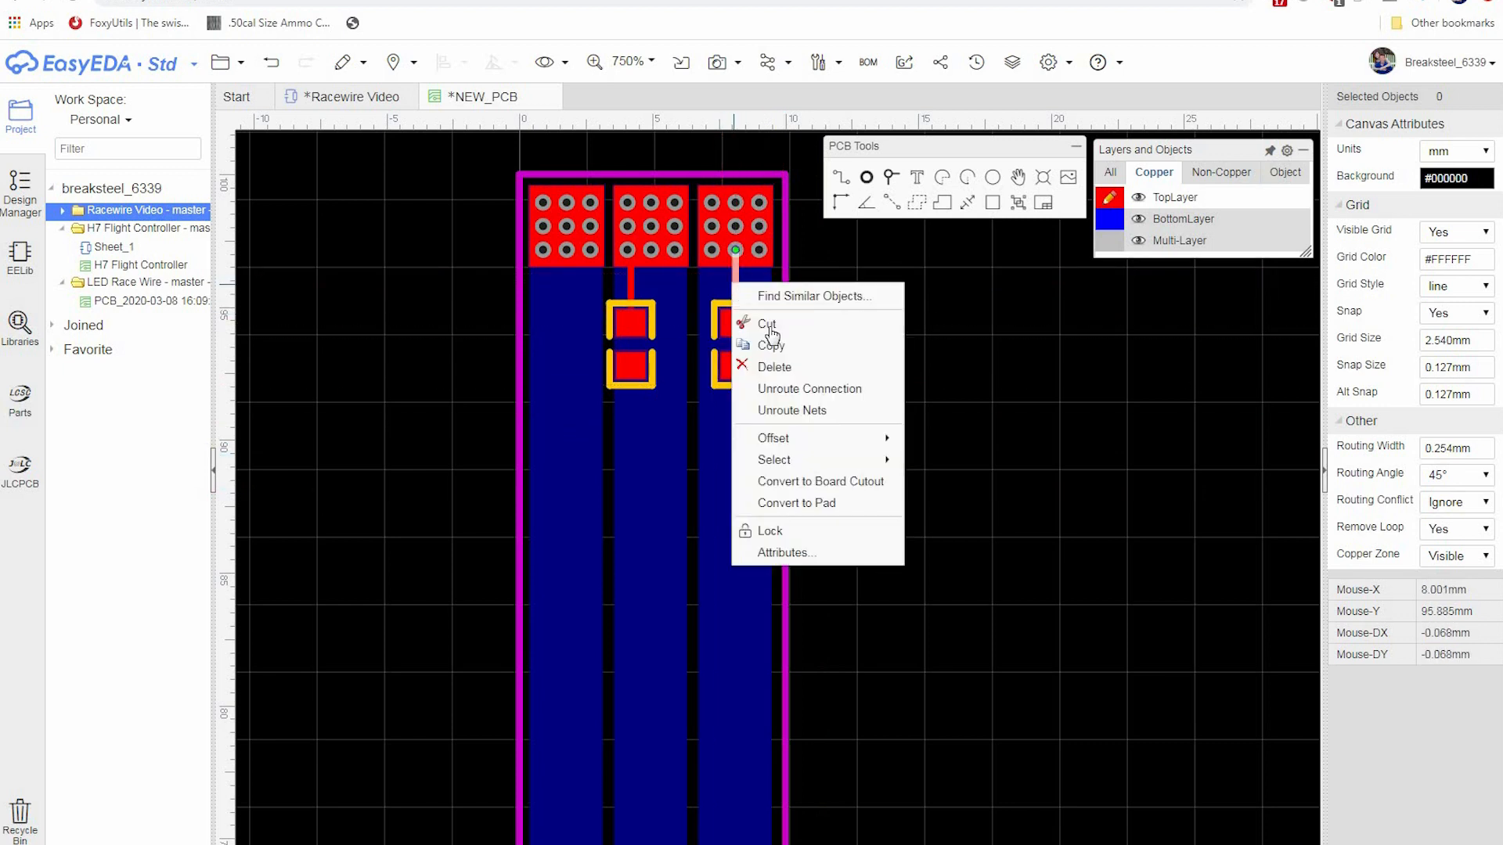
click(795, 555)
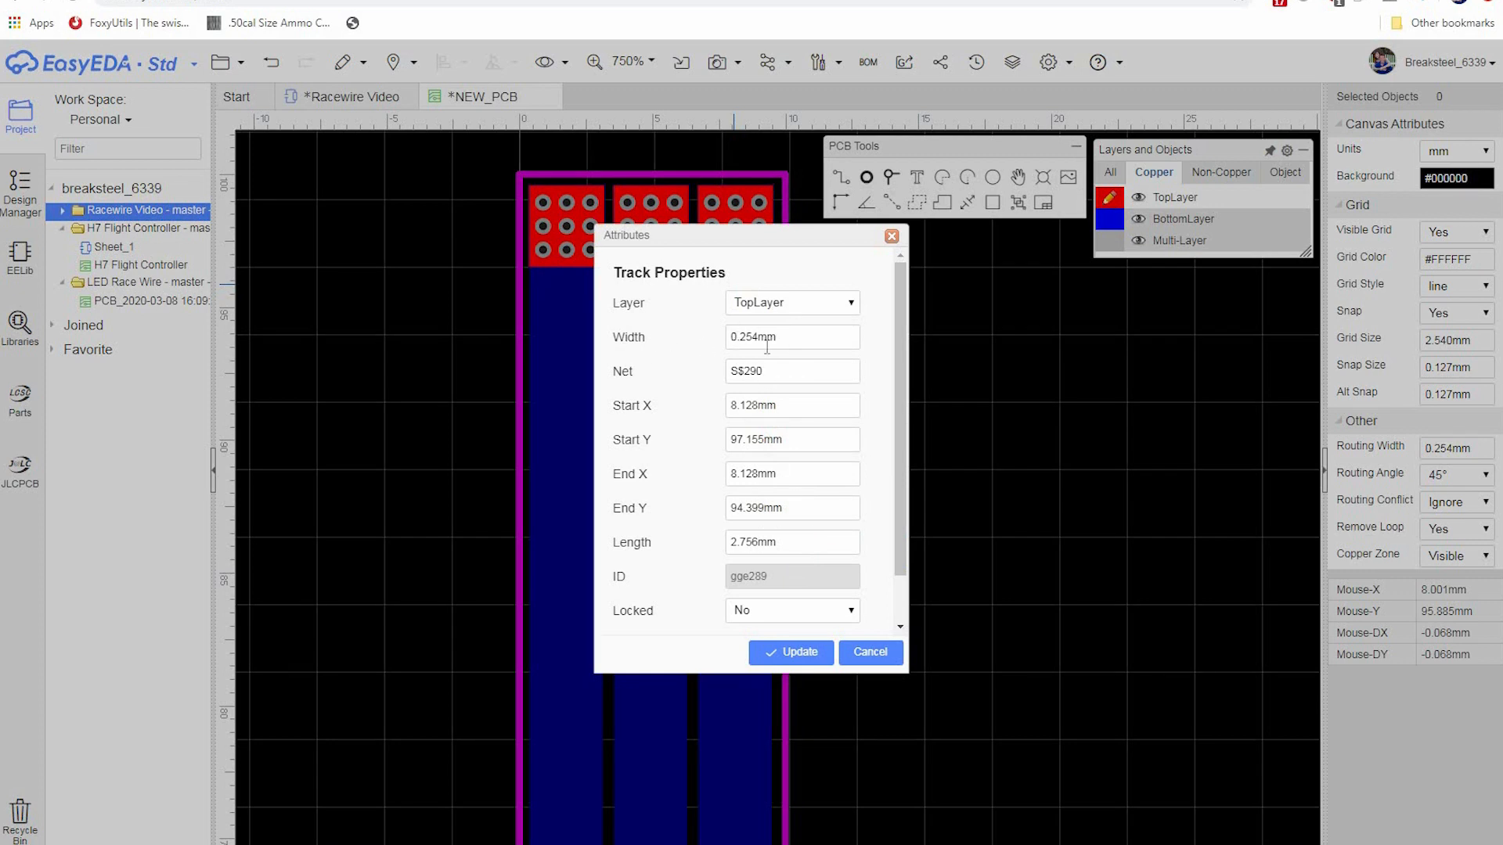
click(859, 342)
key(BackSpace)
text(.75)
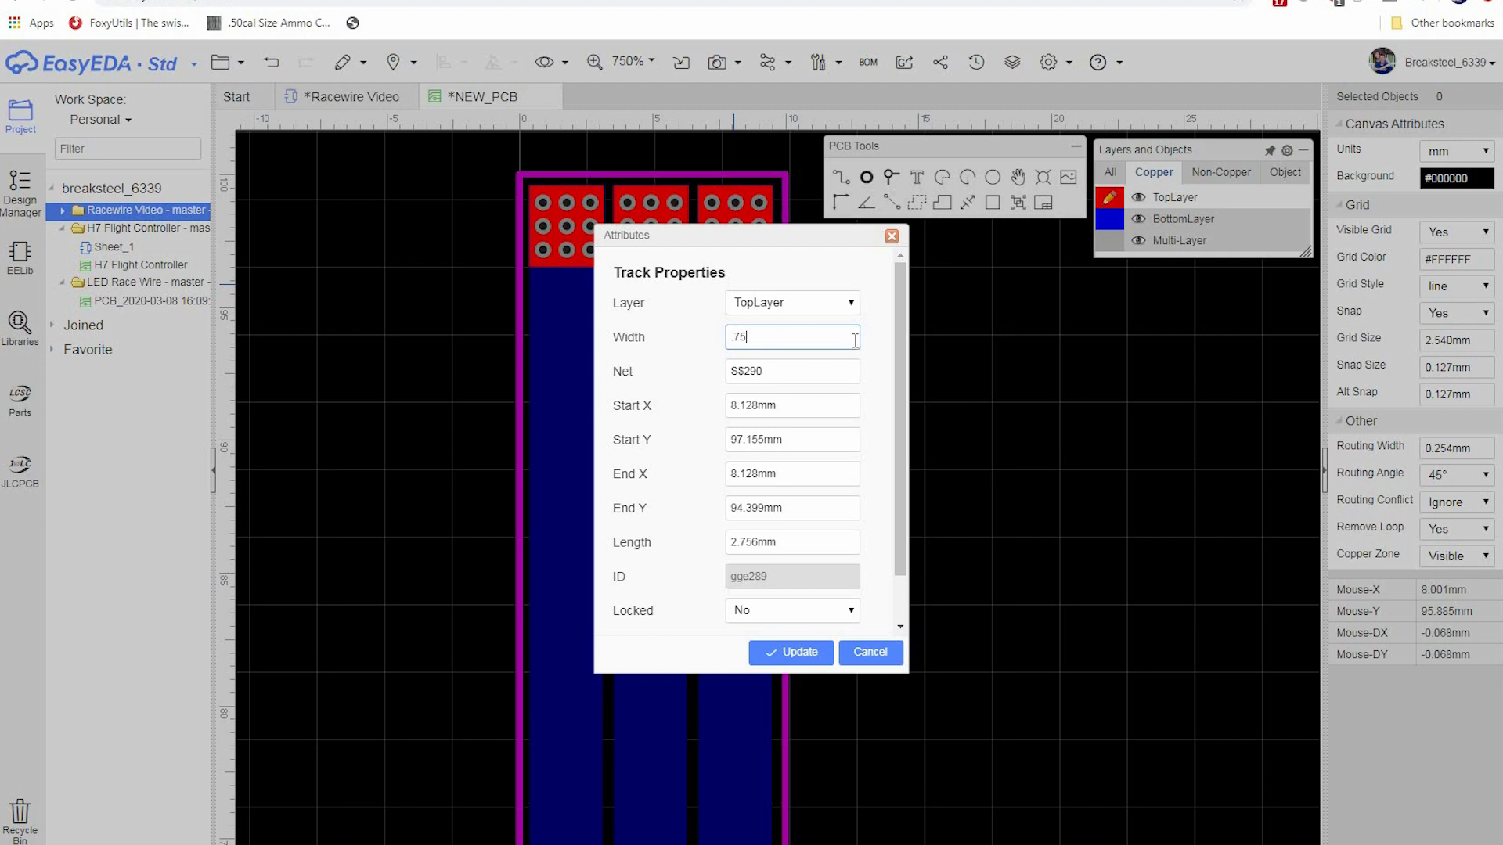
click(791, 654)
click(1008, 536)
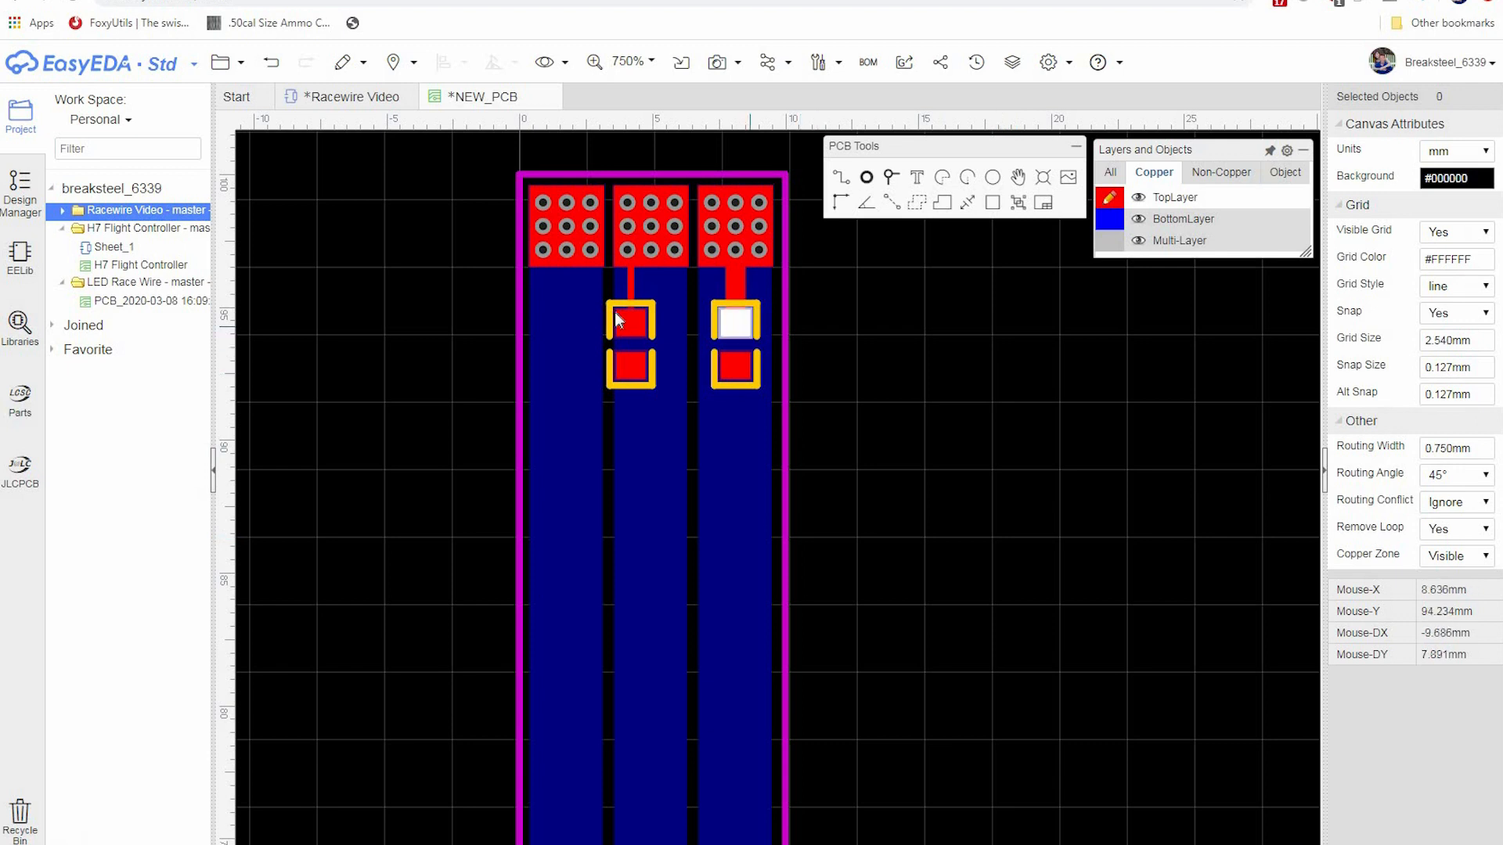
- Set the width of the track between the upper middle pad and R1 to 0.75 mm
click(629, 276)
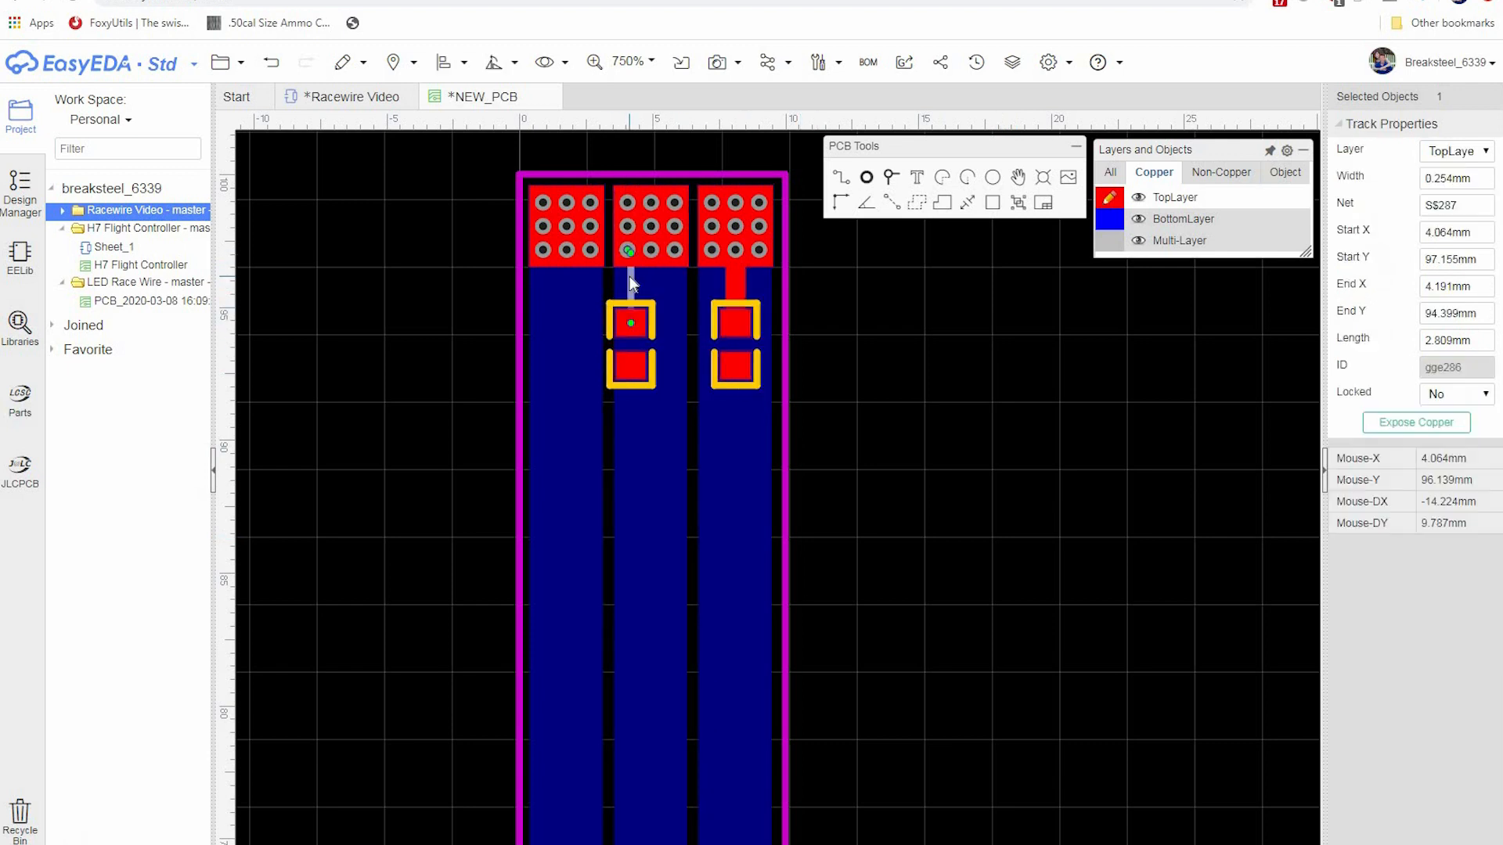
right_click(629, 275)
click(673, 545)
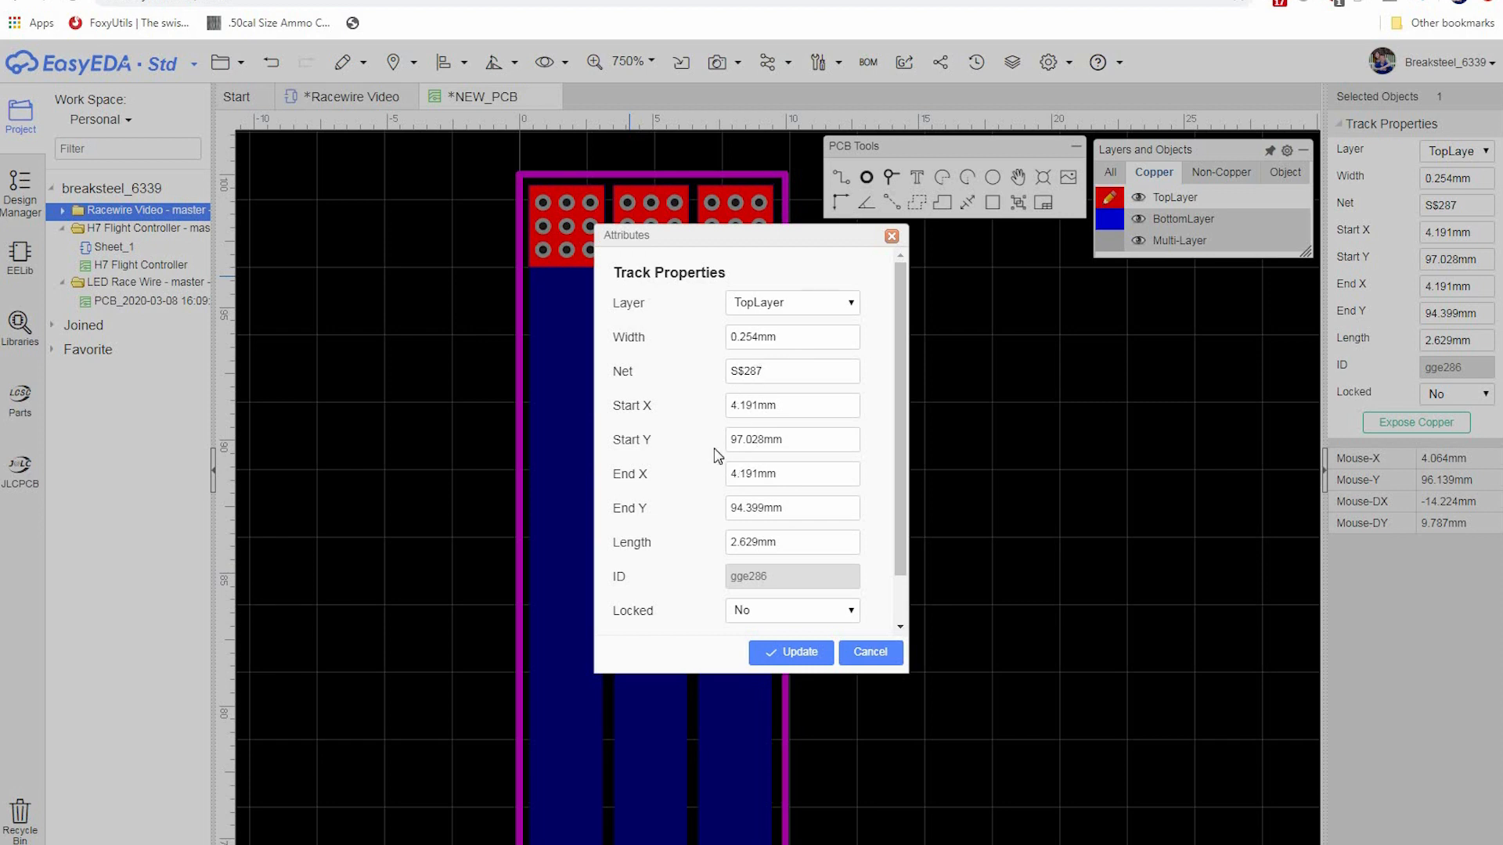
click(795, 335)
text(.75)
click(800, 652)
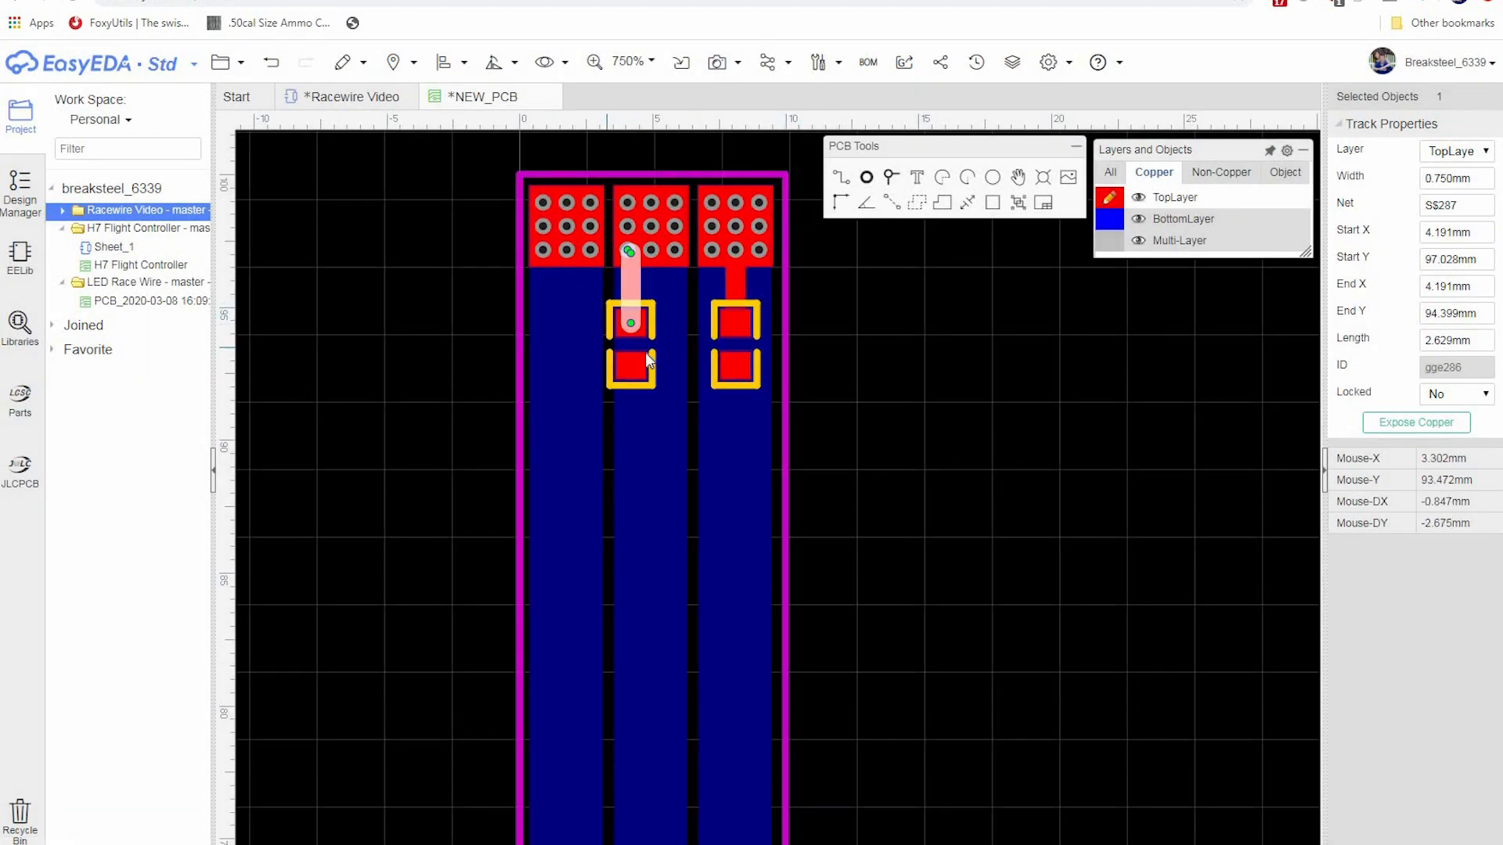
- With BottomLayer hidden, shift R1 slightly left to line it up with the via above it, and show BottomLayer again
click(647, 353)
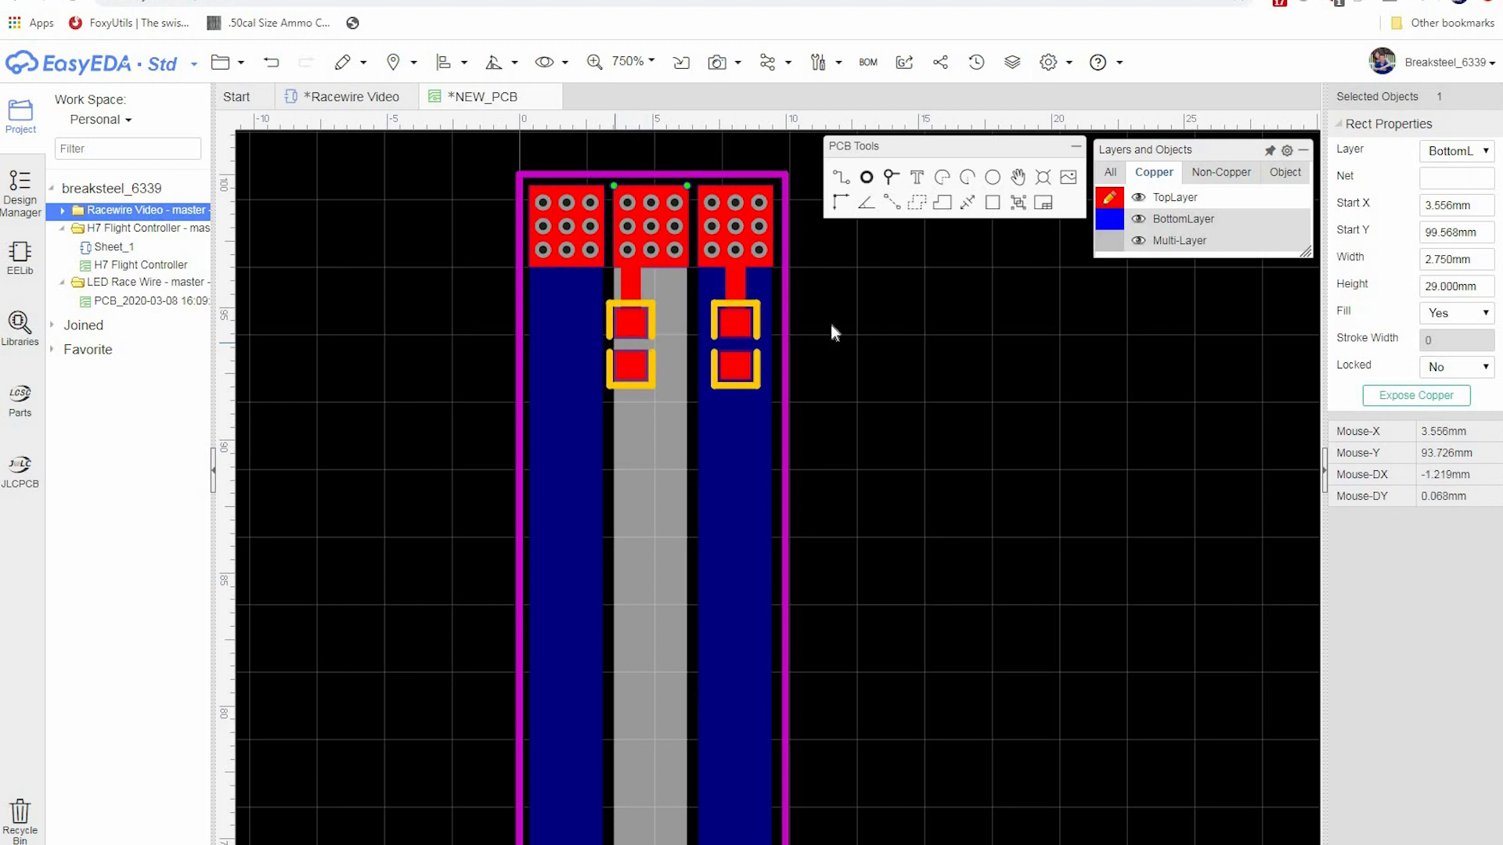
click(643, 342)
drag(644, 343, 649, 343)
click(929, 375)
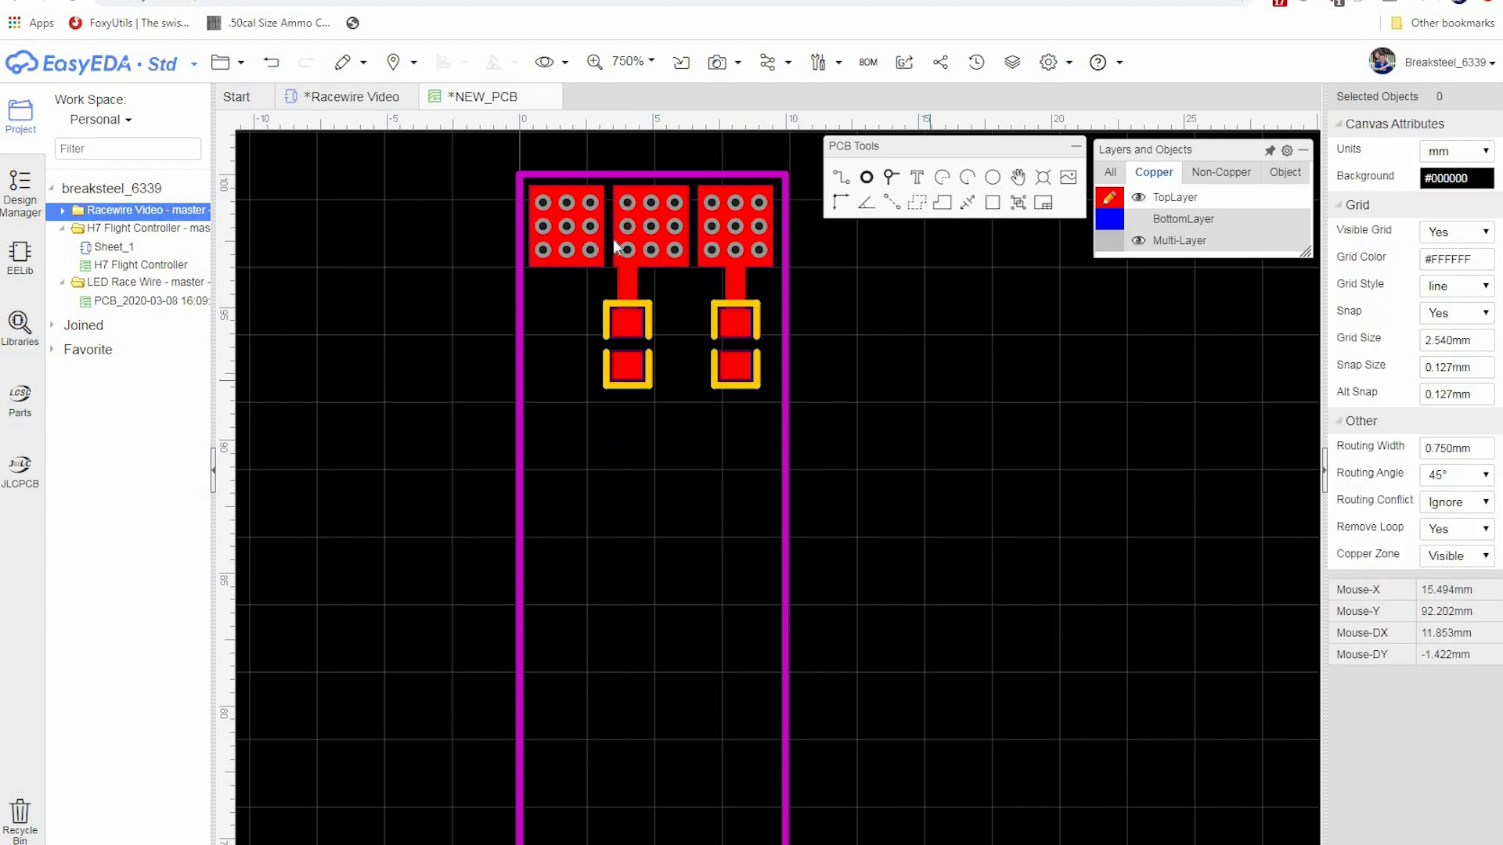
scroll(634, 266, up, 1)
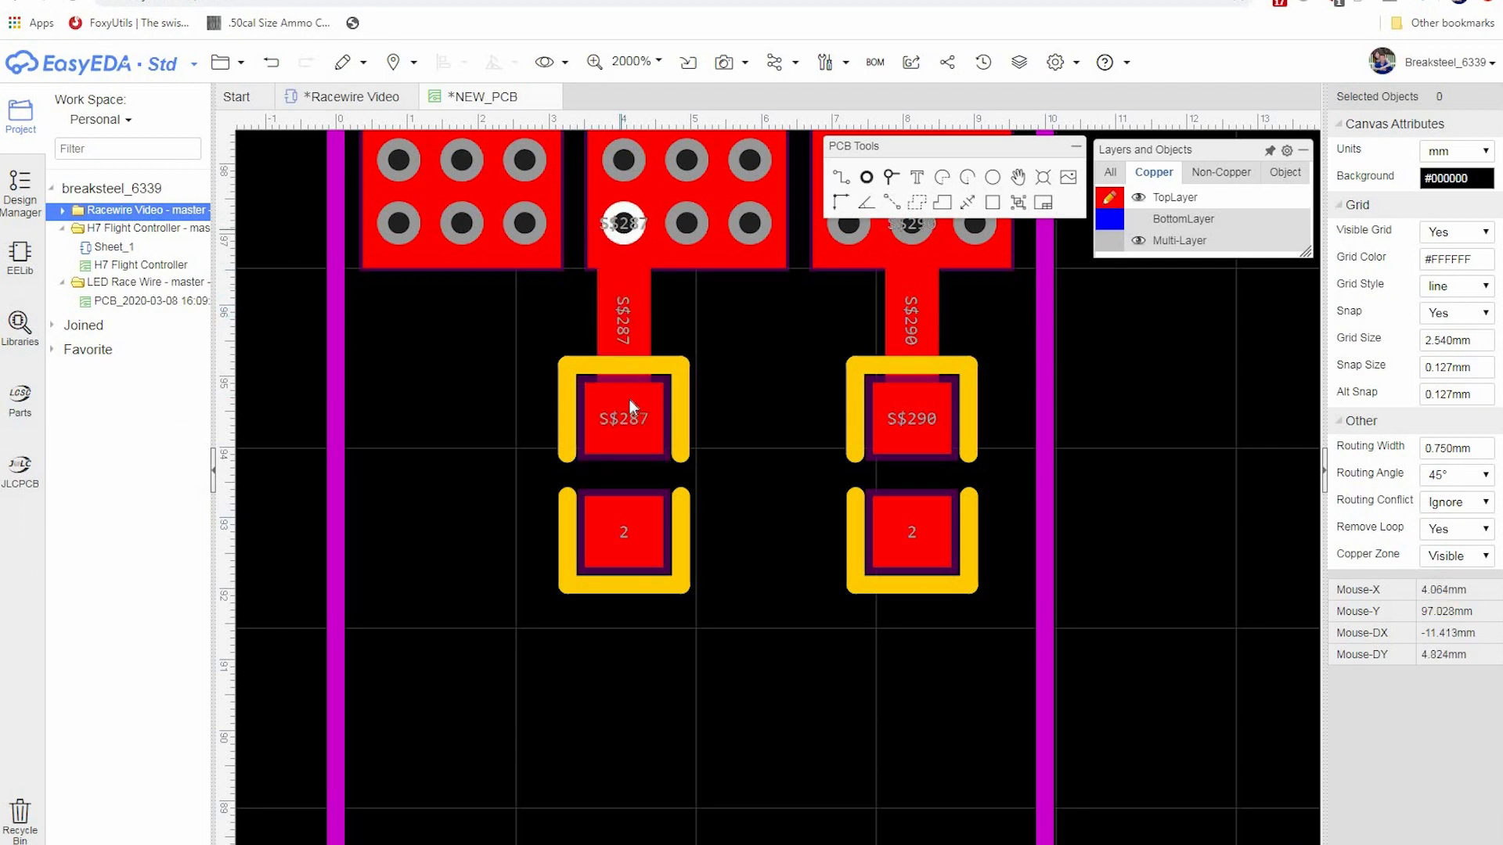
scroll(645, 456, down, 2)
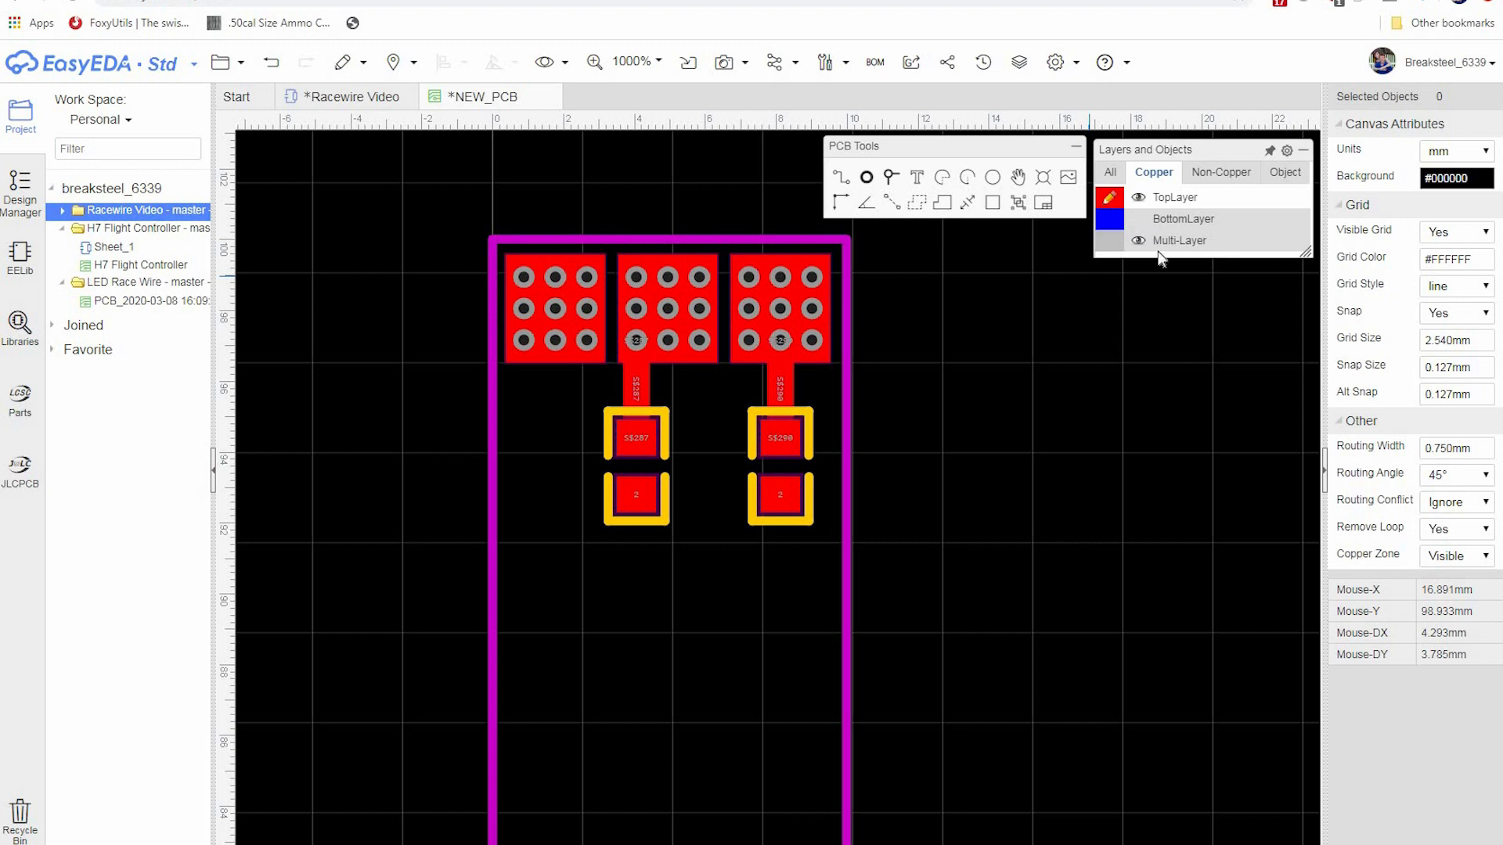
click(1138, 218)
scroll(1013, 518, down, 3)
scroll(848, 422, up, 1)
right_drag(983, 586, 835, 427)
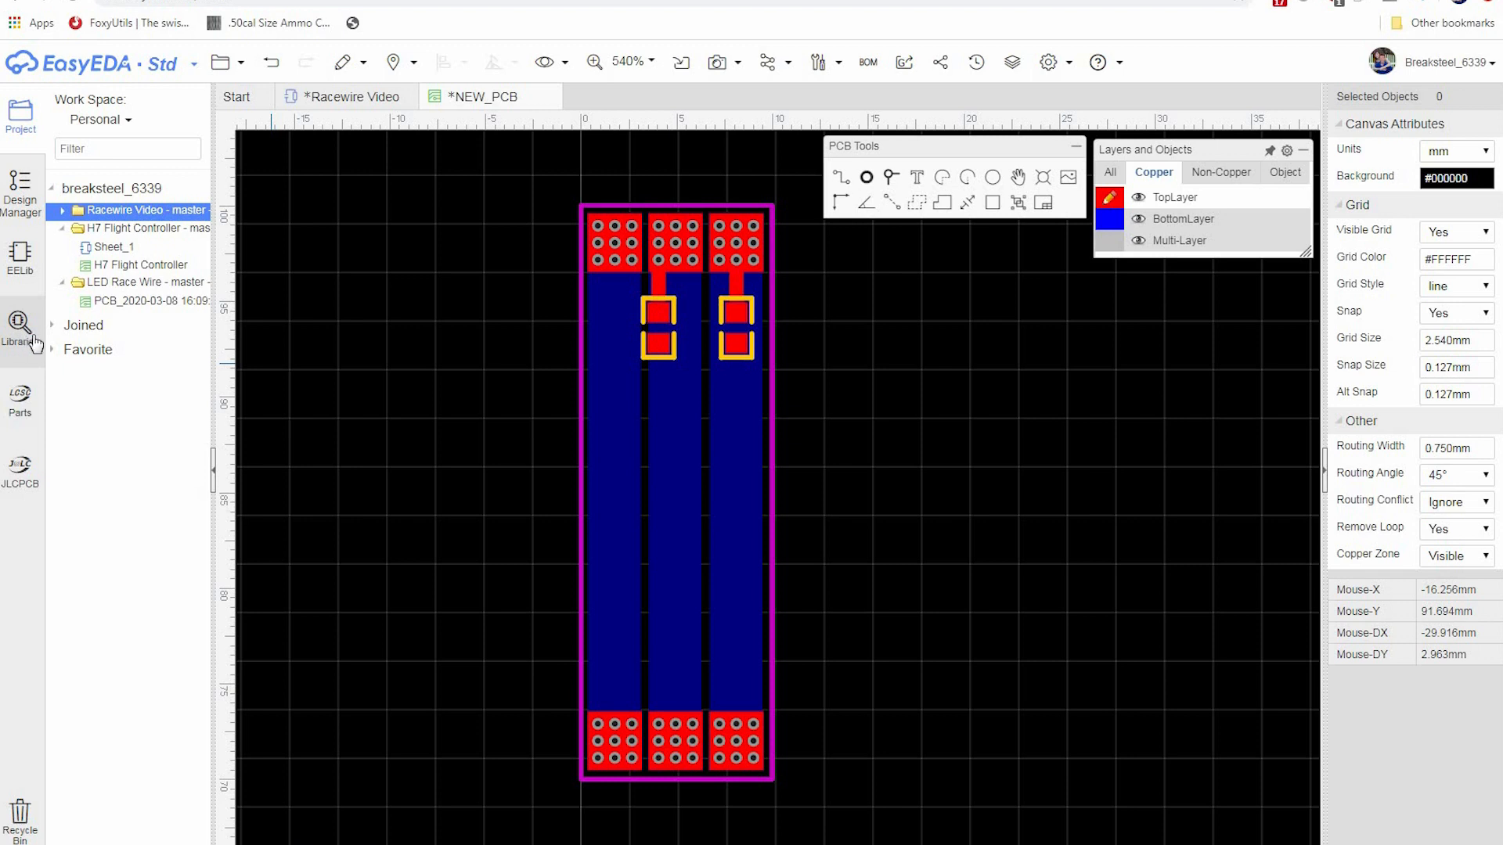
- Search the component library for "led" and choose the 3528 Red LED for placement
click(20, 328)
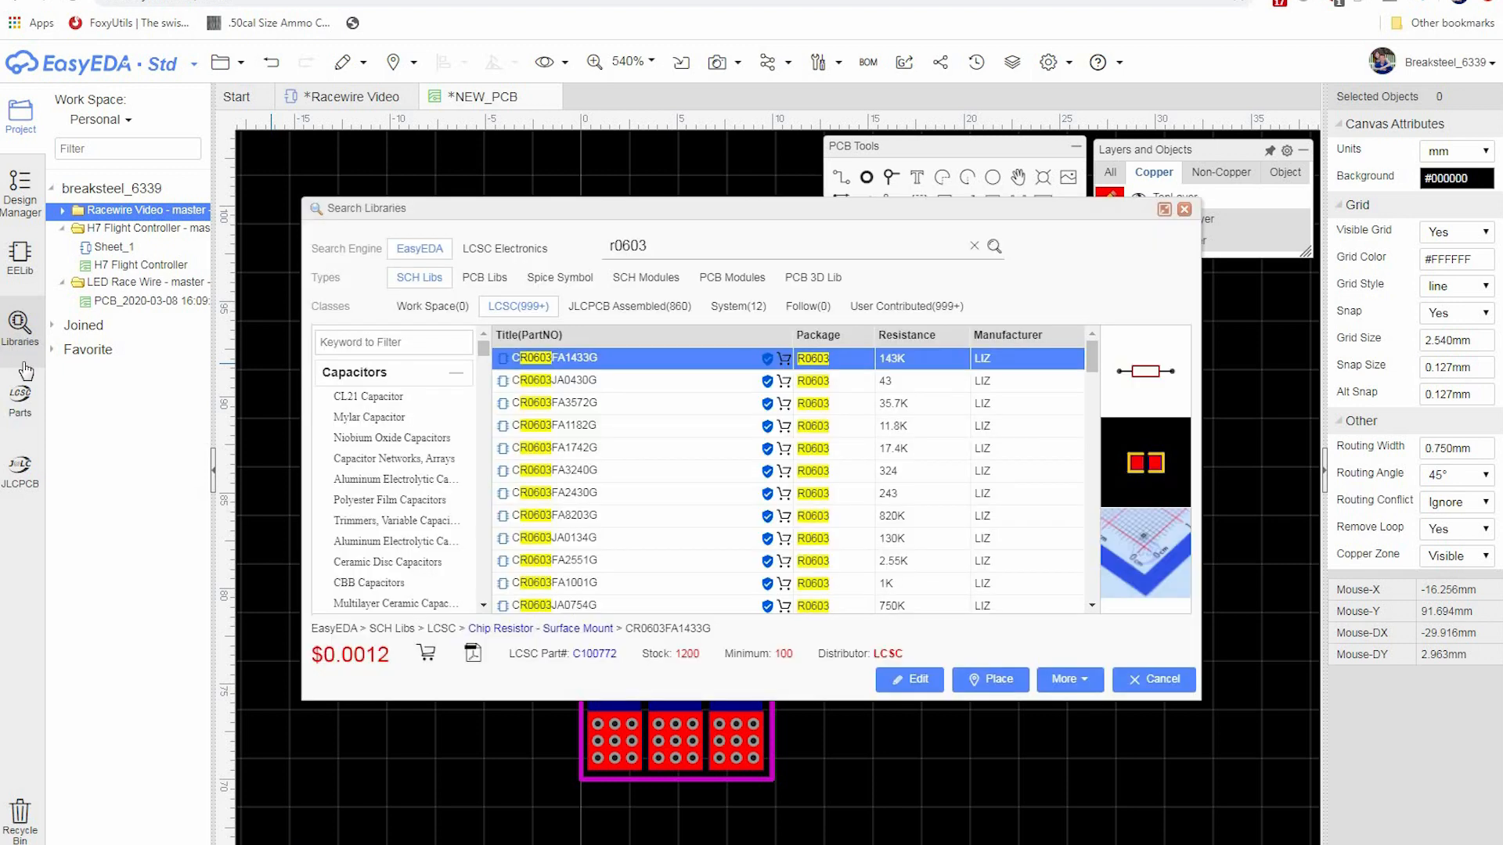
double_click(620, 249)
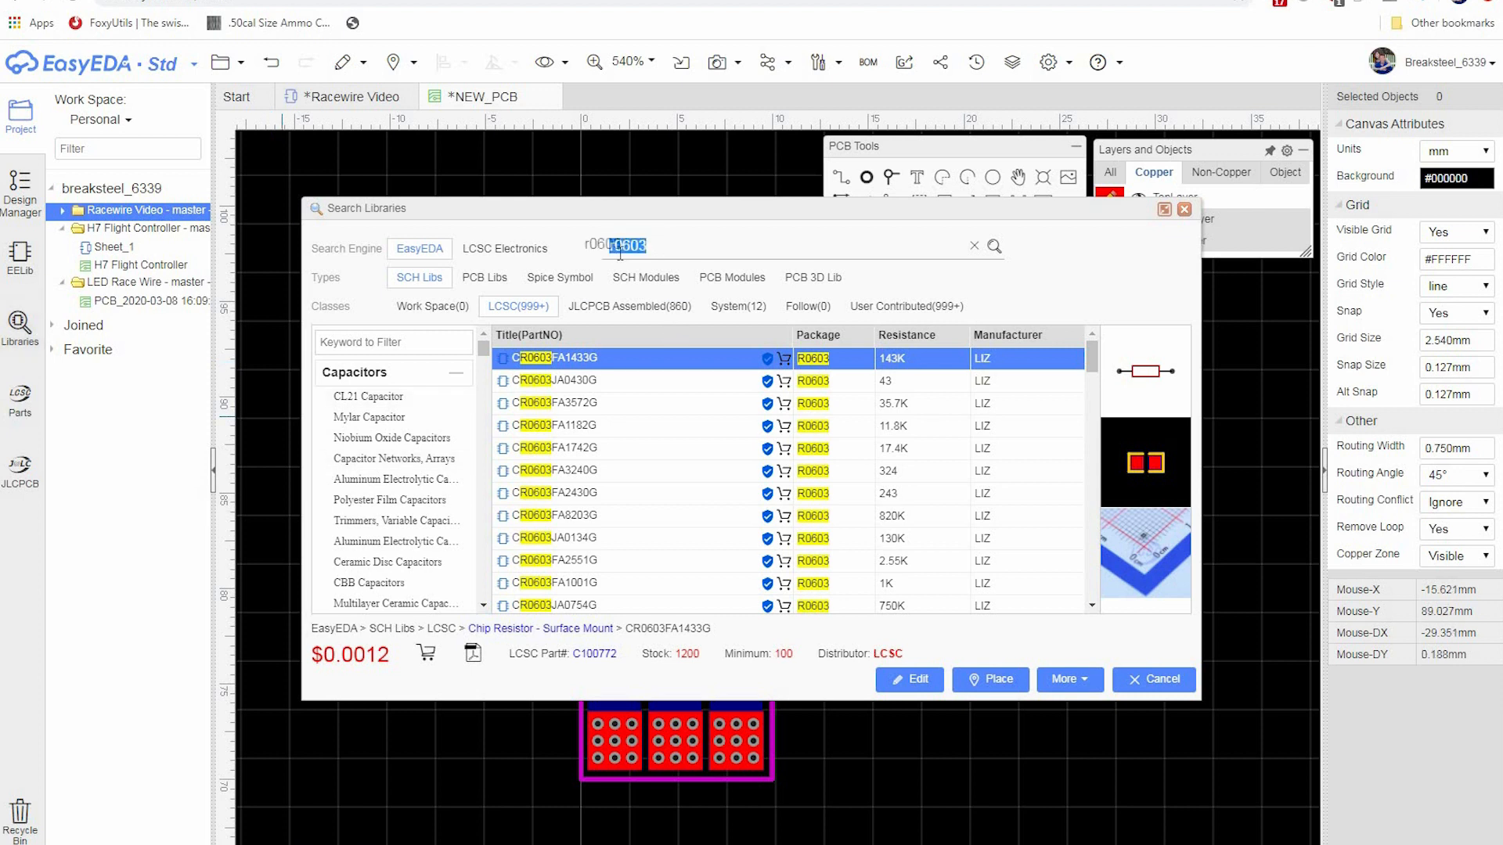
text(led)
key(Return)
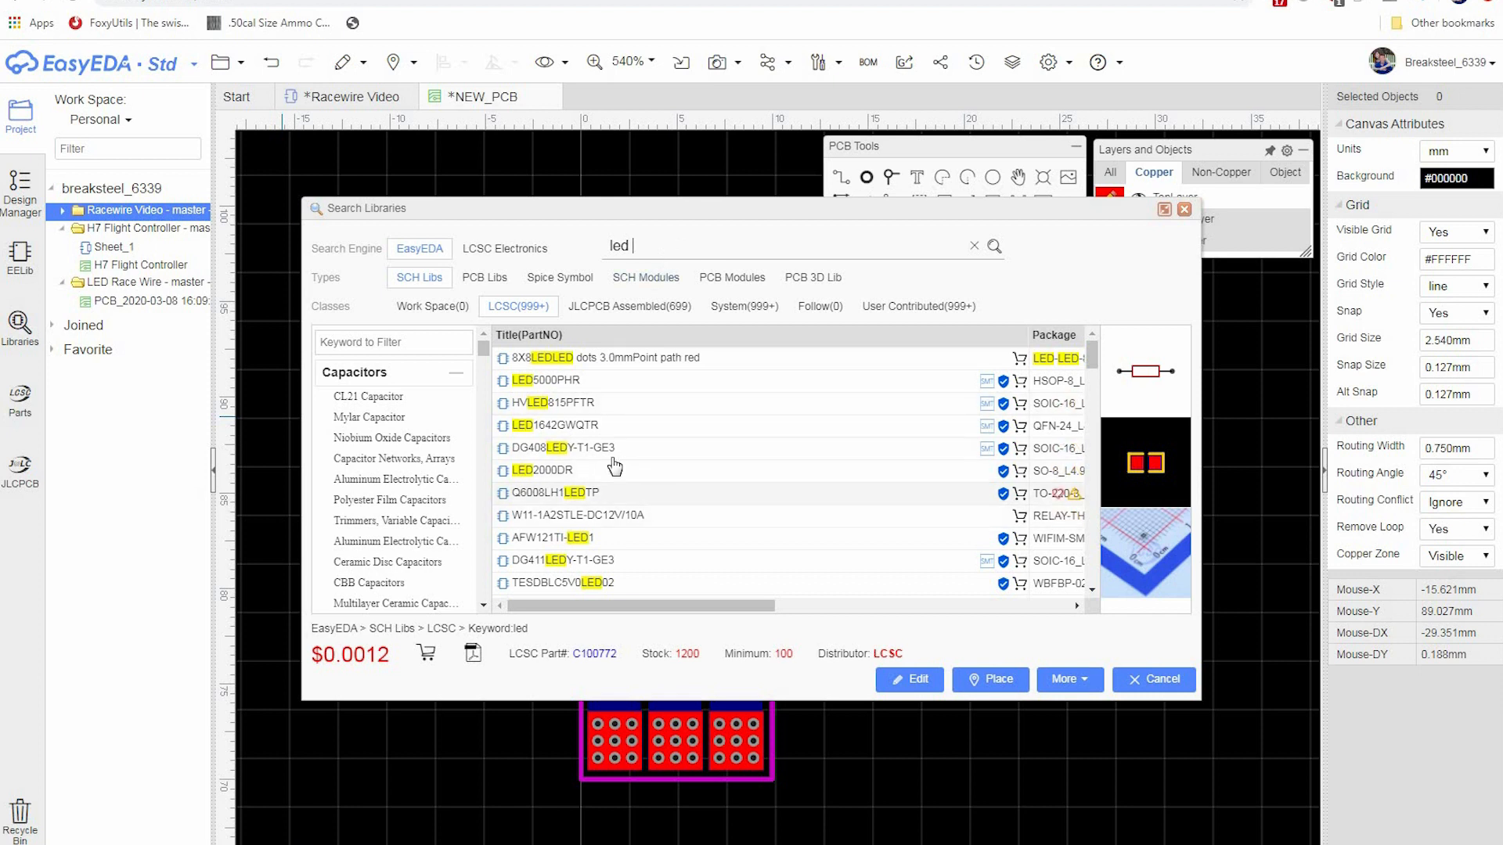
scroll(637, 530, down, 3)
scroll(643, 531, down, 4)
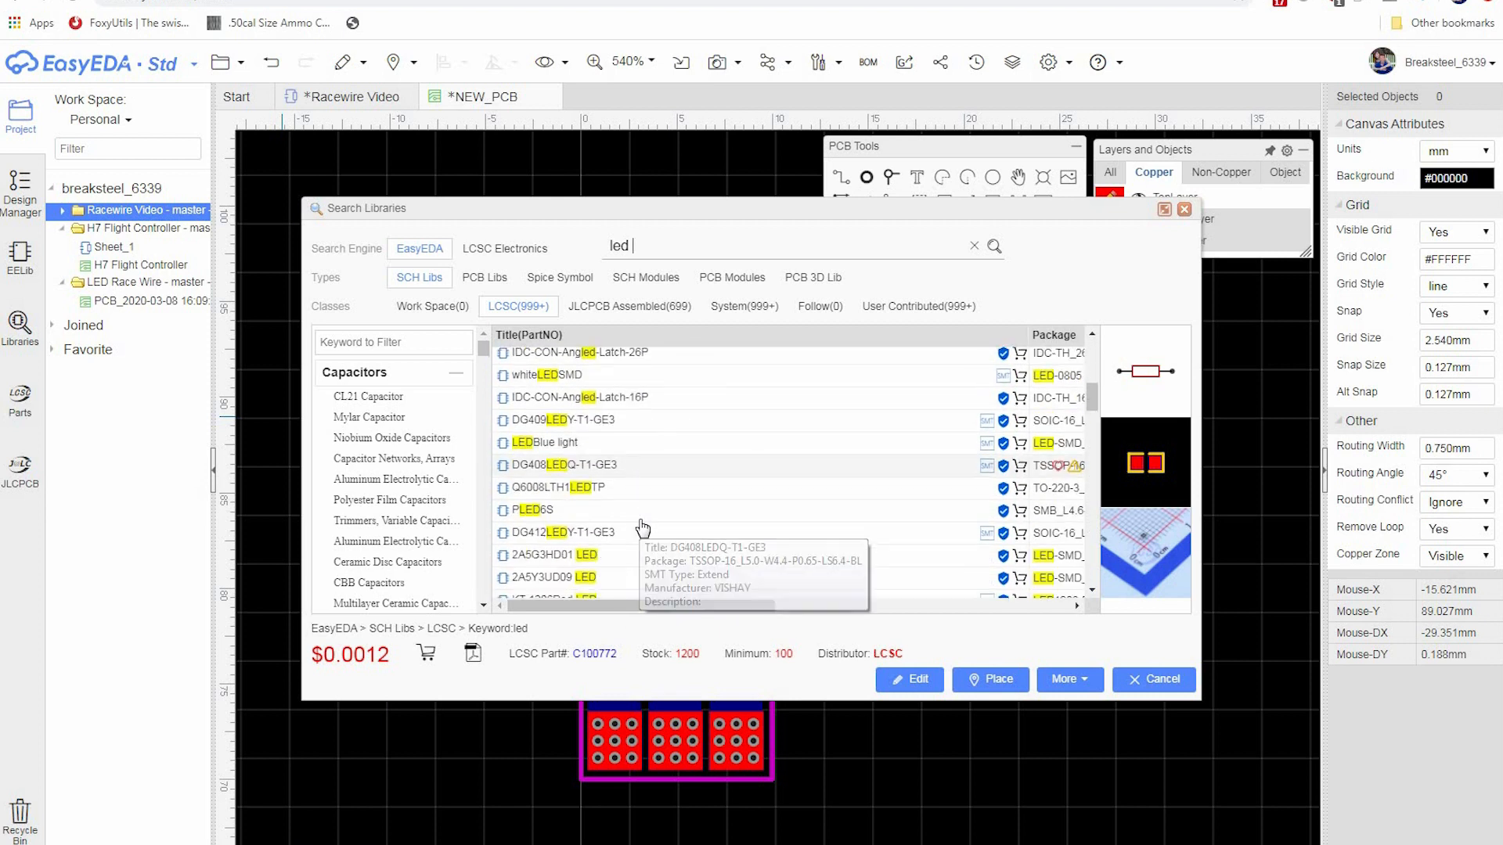
scroll(540, 395, down, 3)
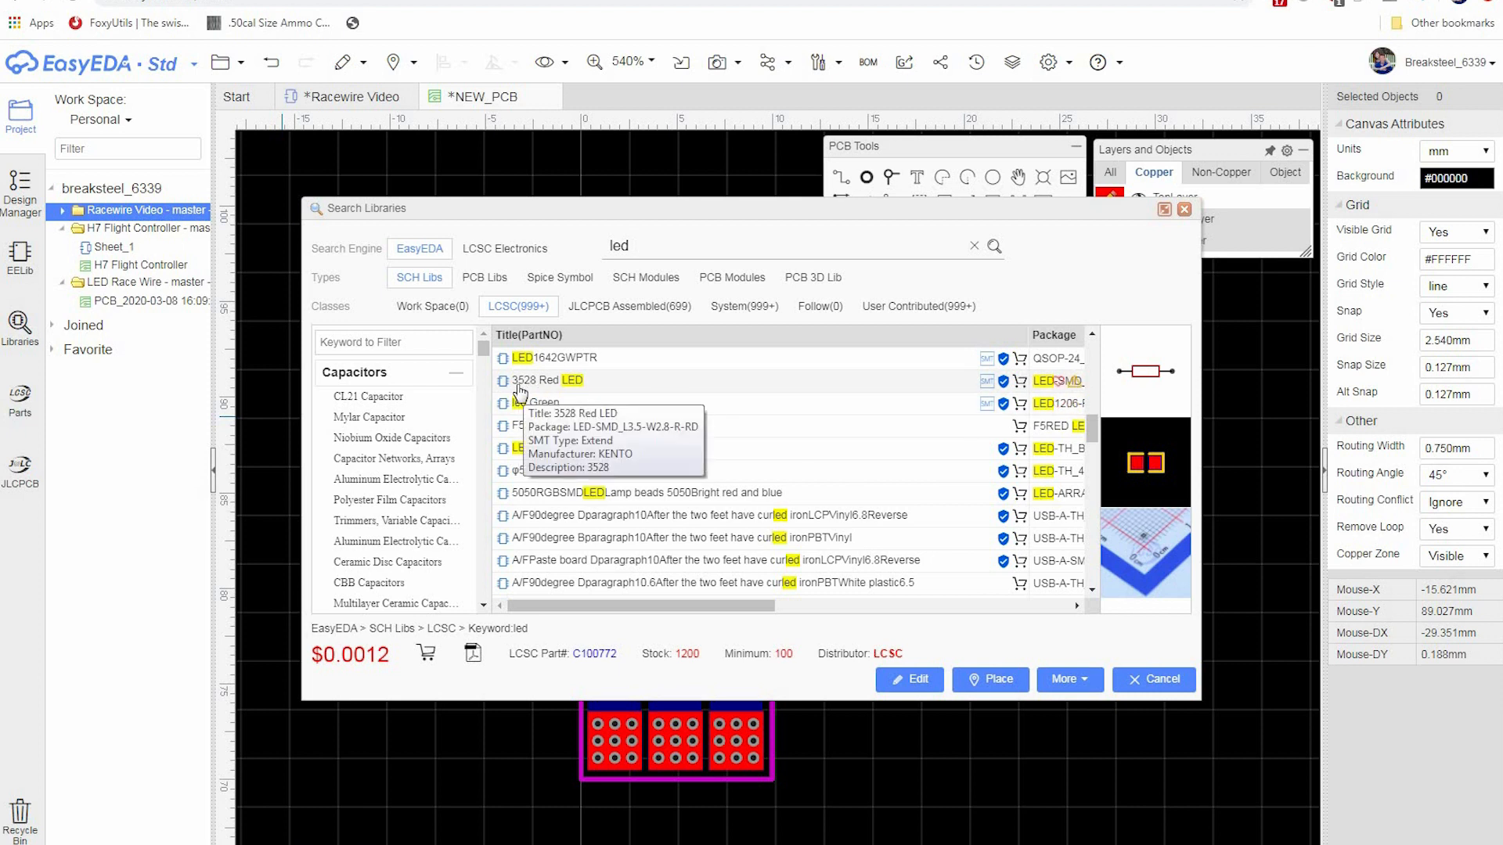
click(548, 383)
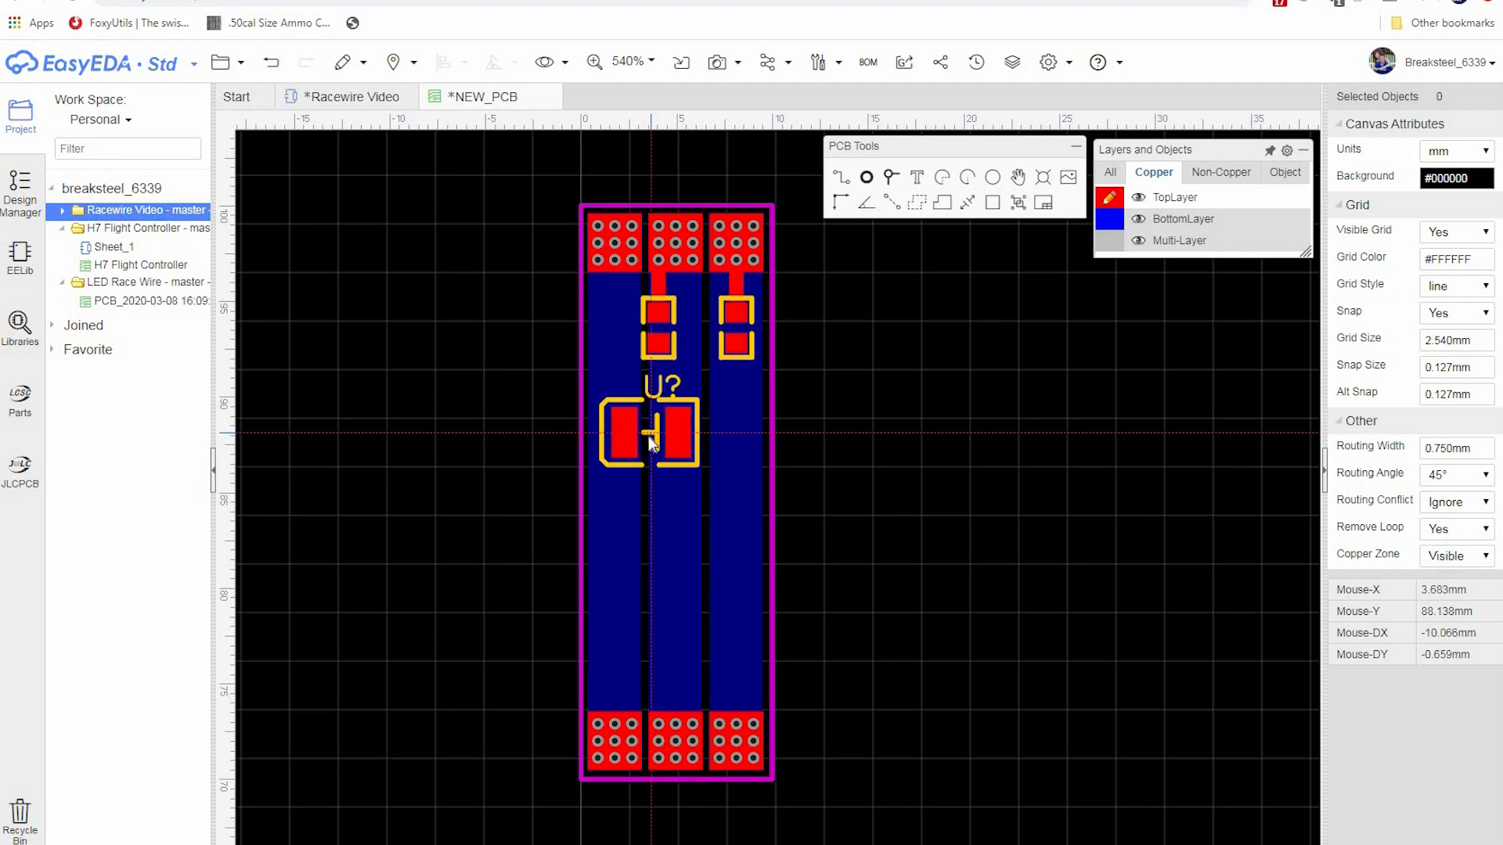
- Place six 3528 Red LEDs beside the board, with three in a column on each side
click(491, 364)
click(490, 455)
click(491, 559)
click(846, 323)
click(844, 422)
click(842, 524)
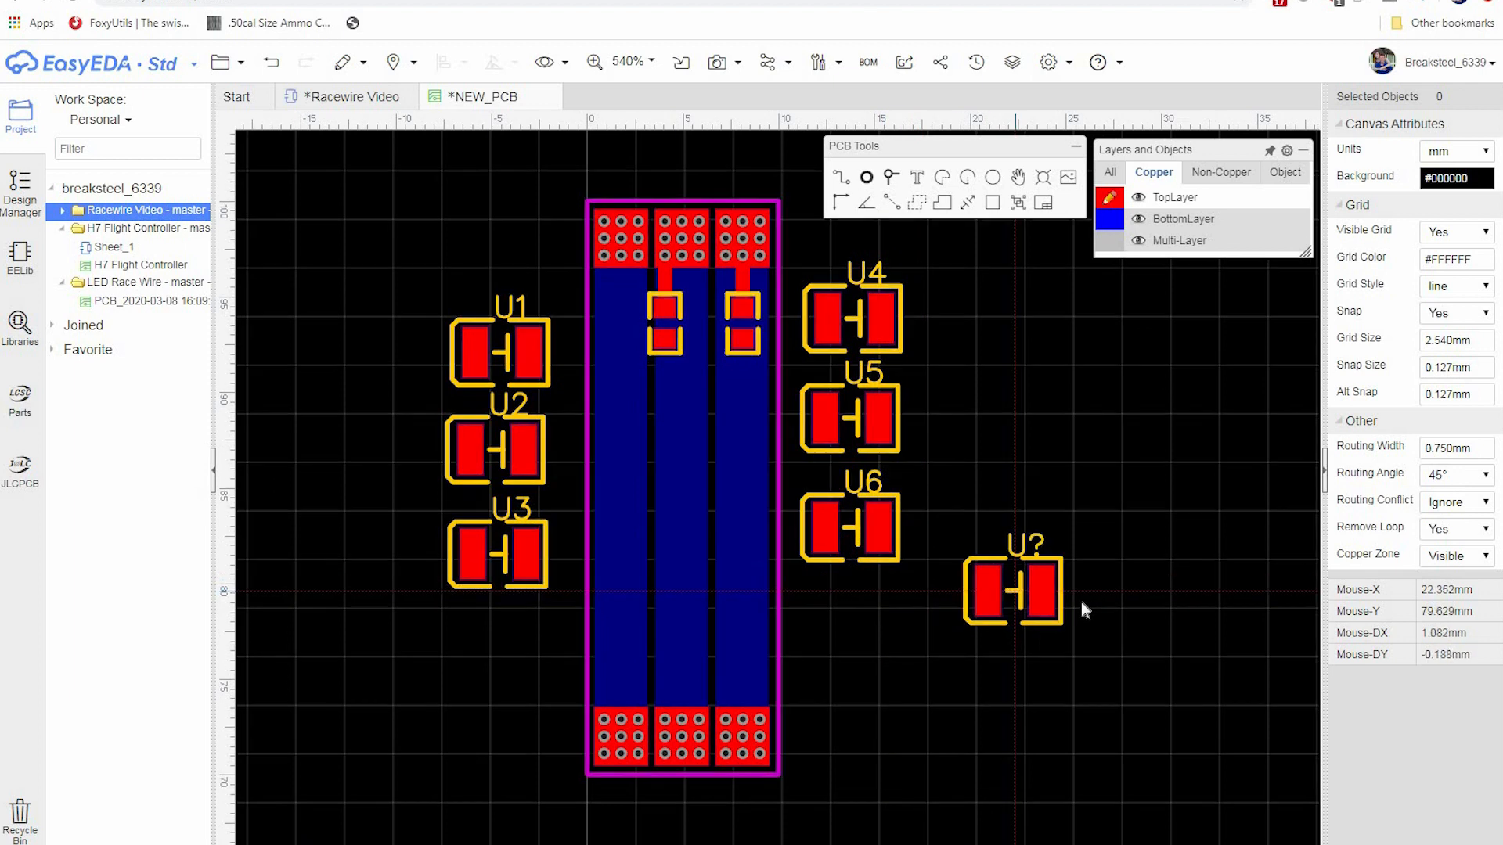
key(Escape)
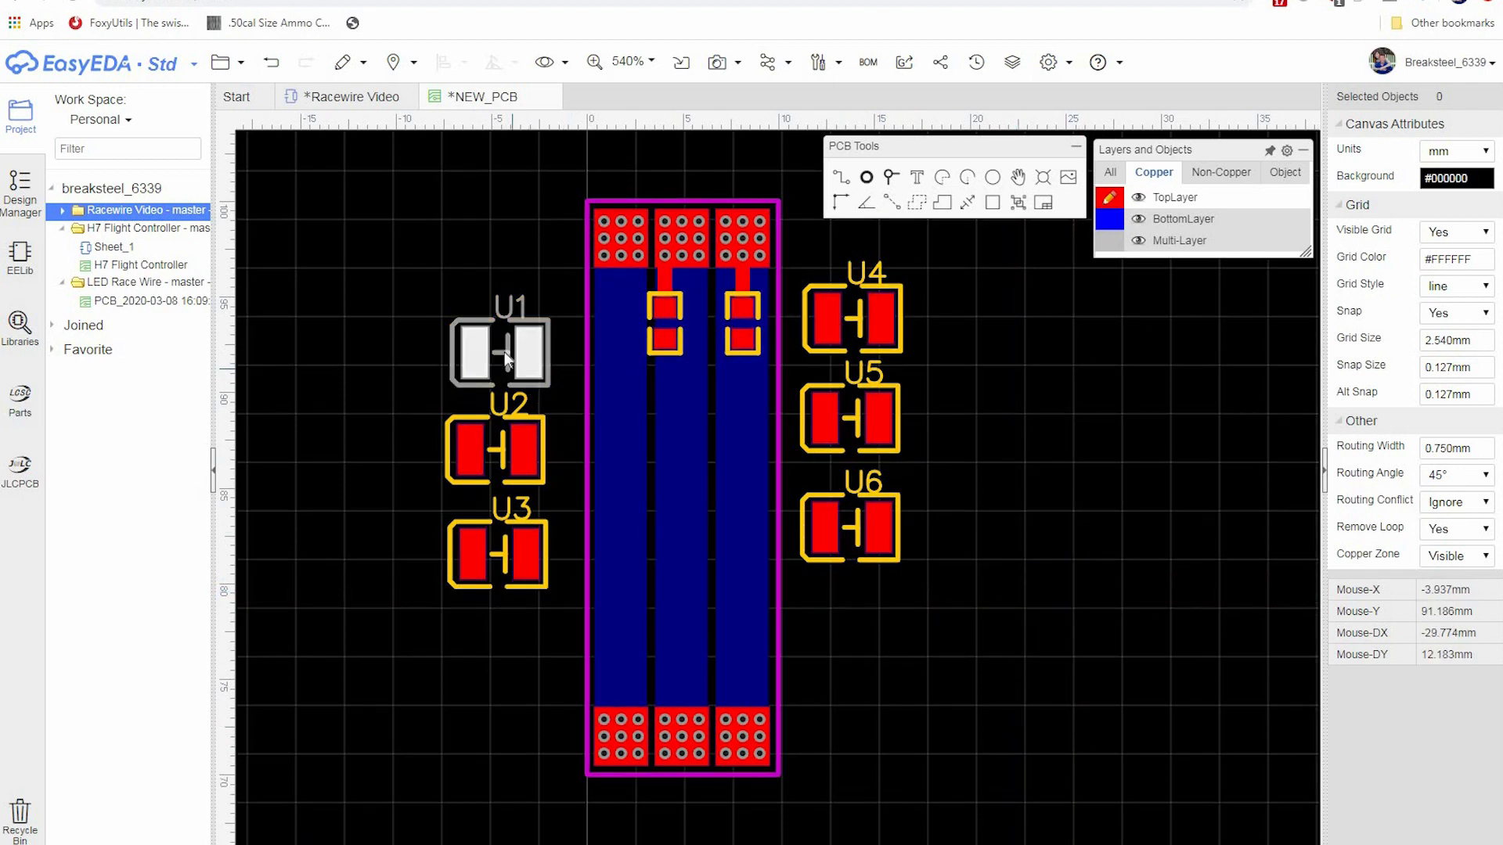
- Set the rotation of LEDs U1, U2 and U3 to 270
click(505, 351)
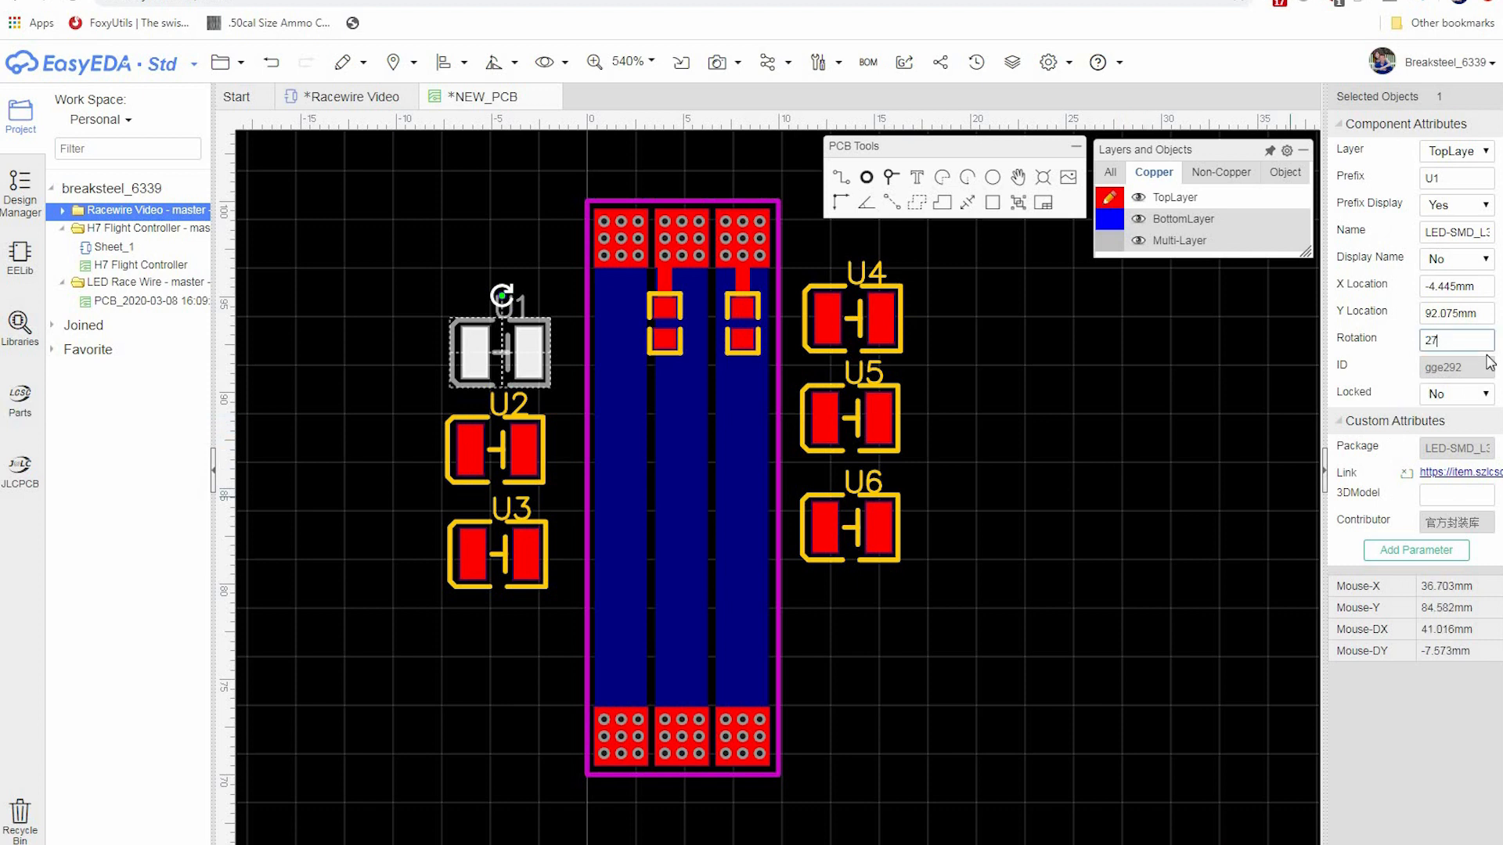
key(Return)
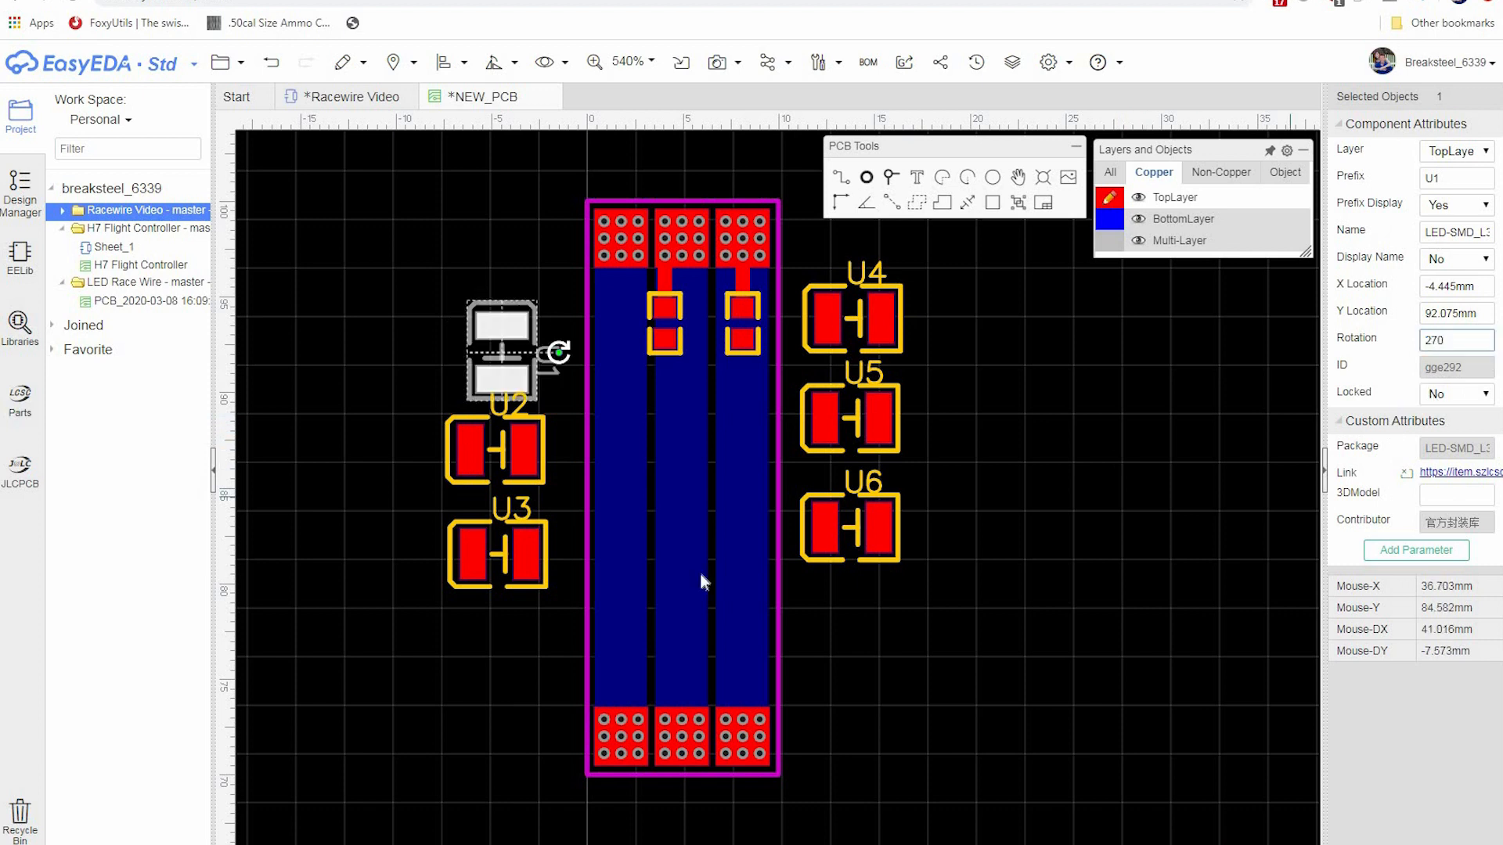
click(498, 453)
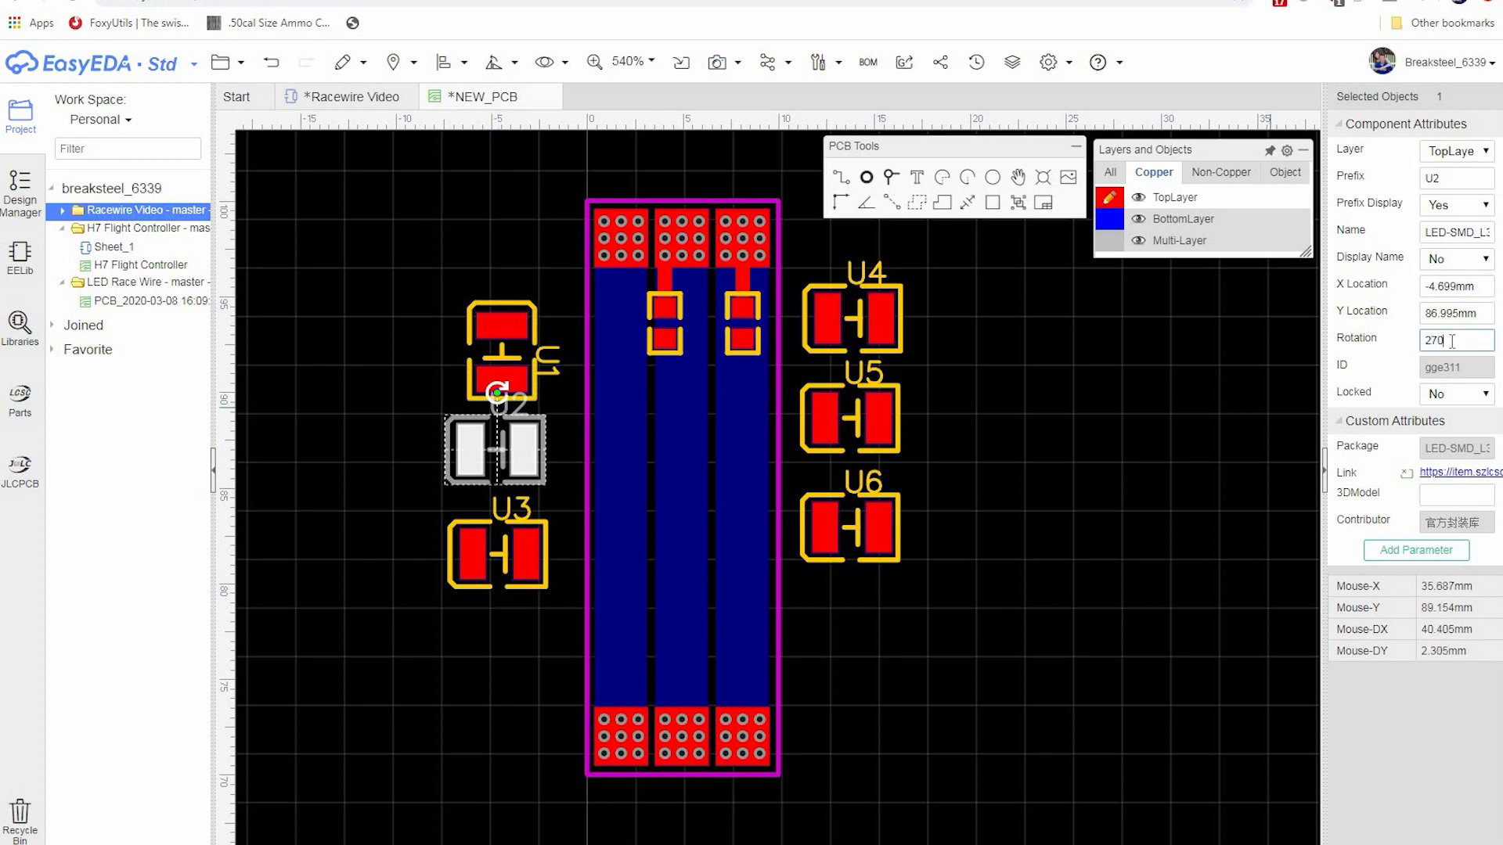
key(Return)
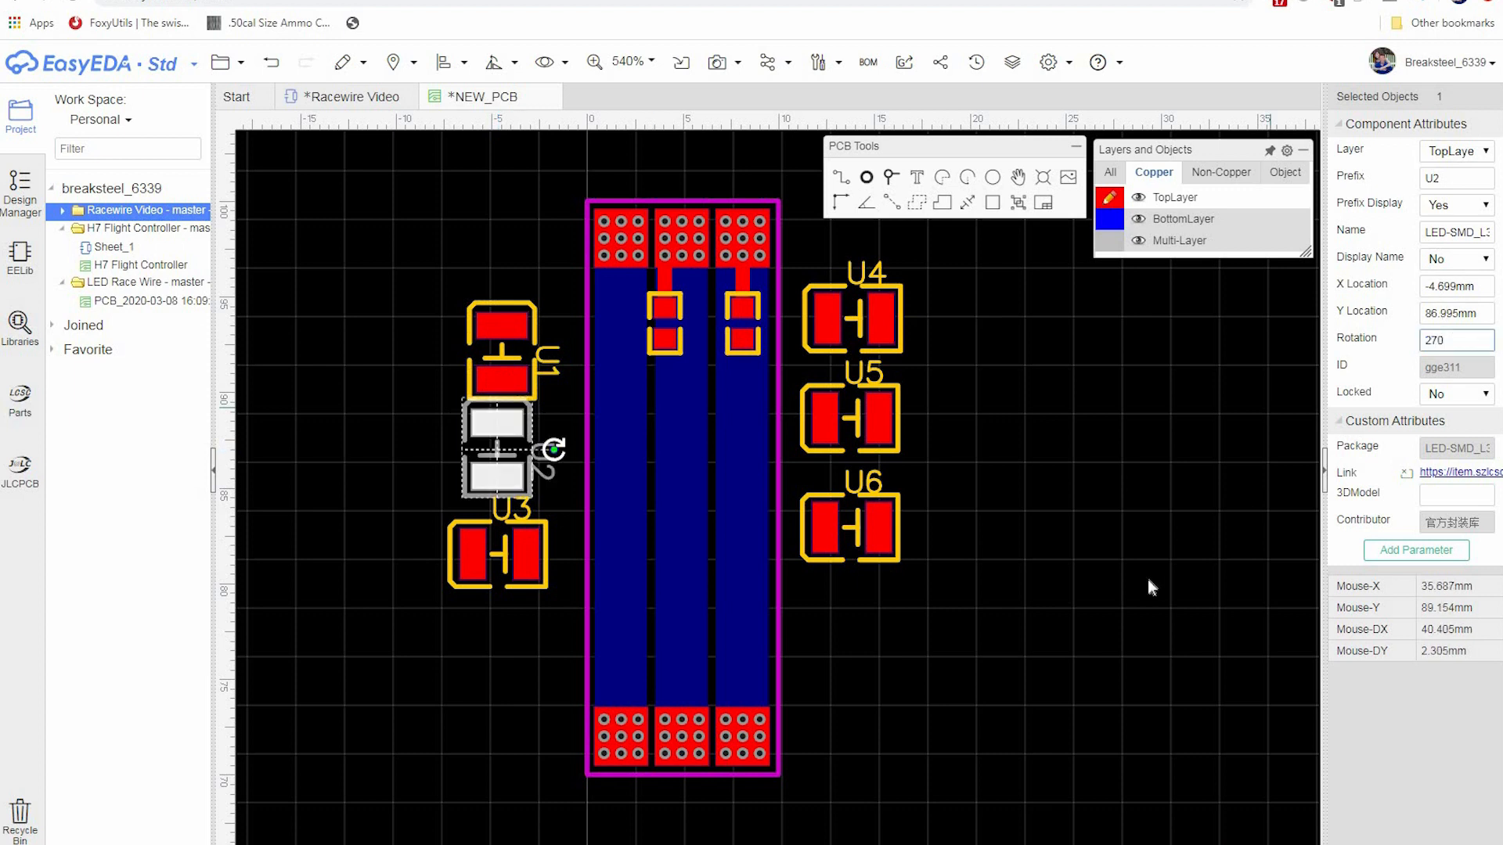
click(502, 568)
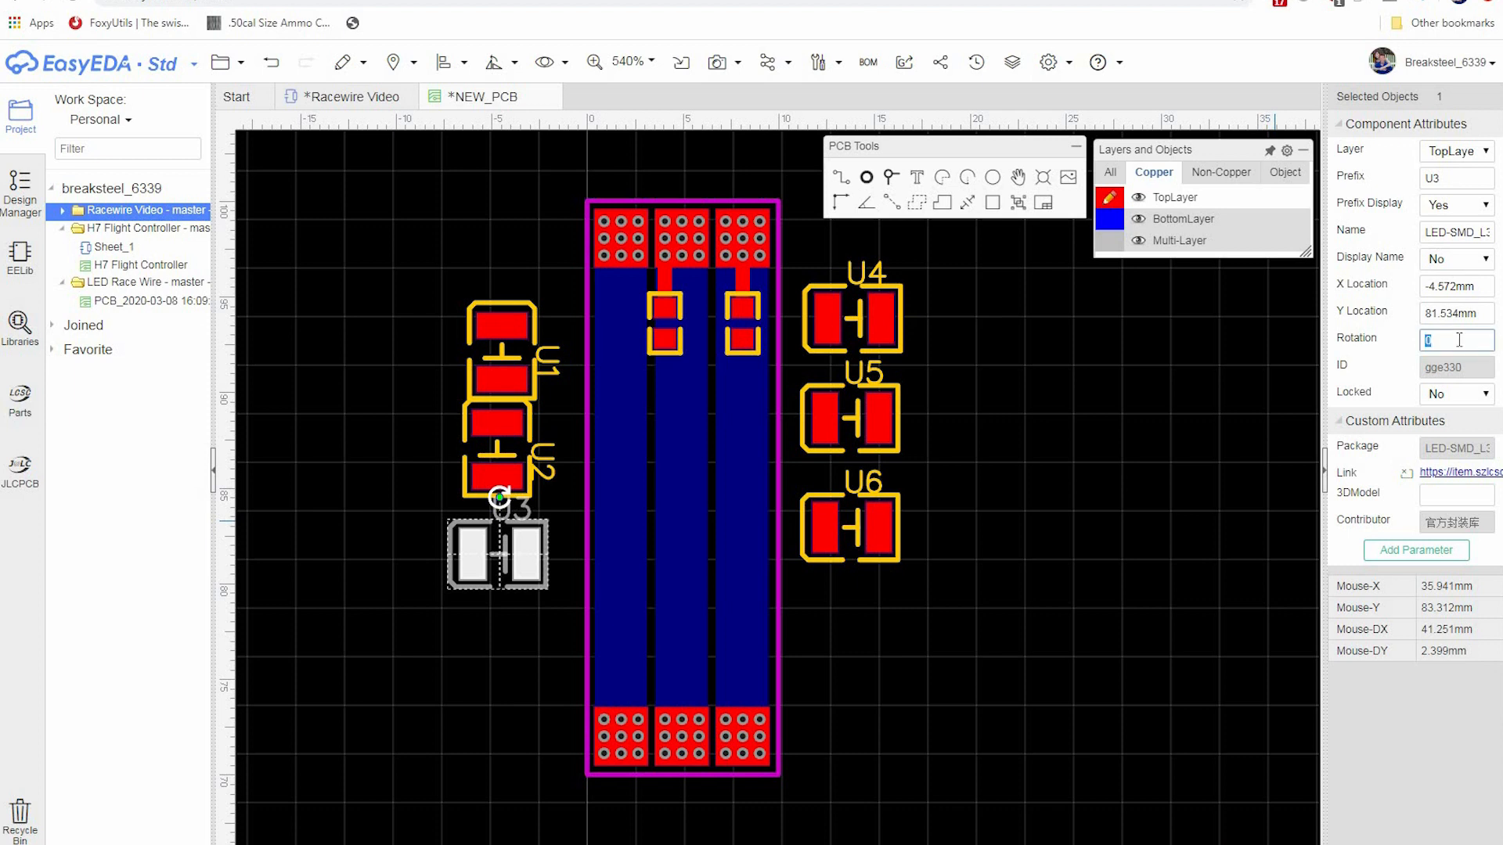
key(Return)
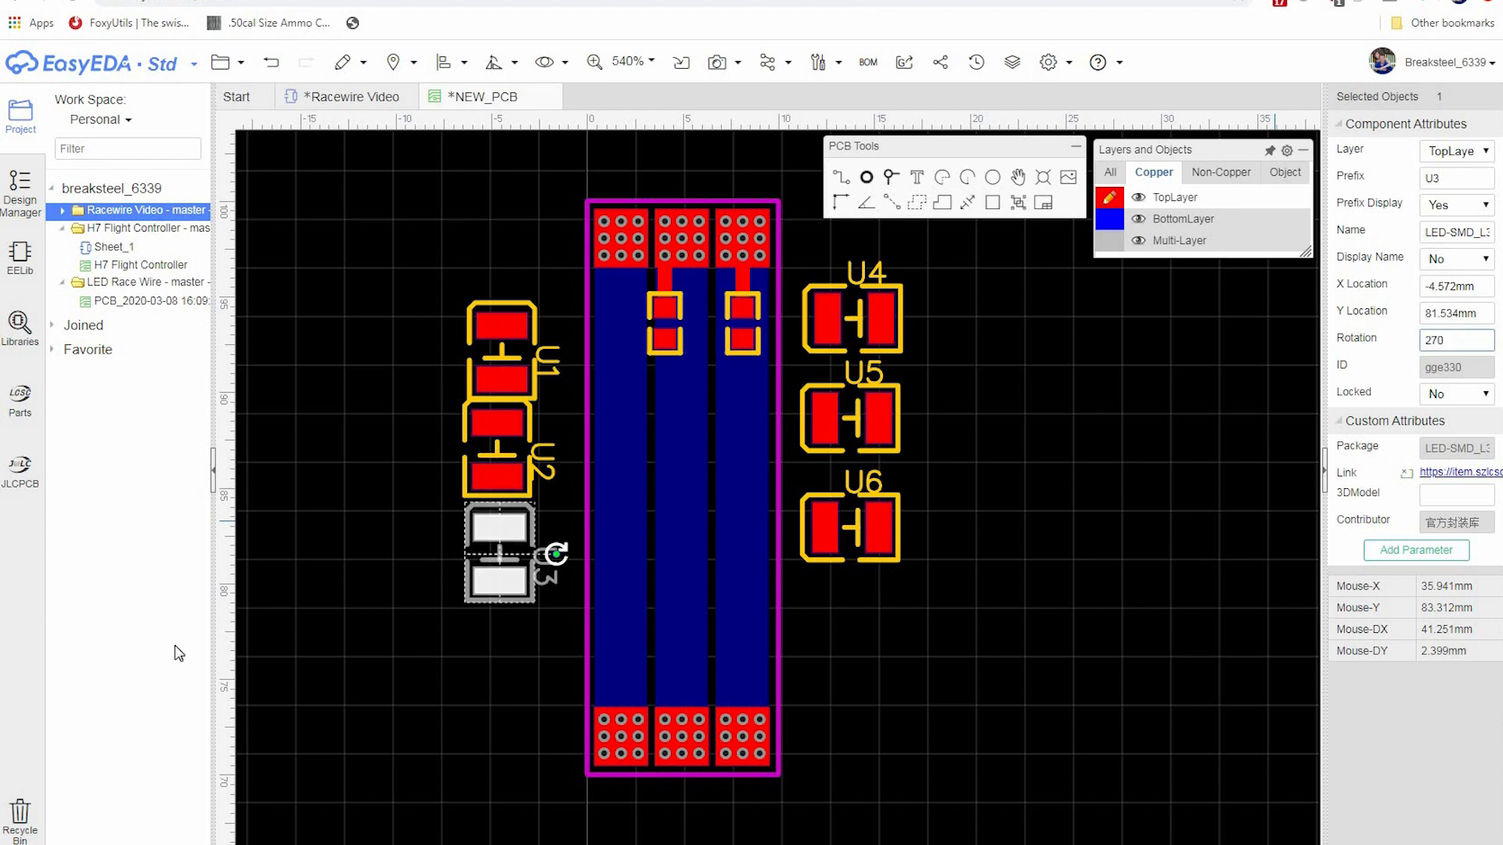
click(520, 612)
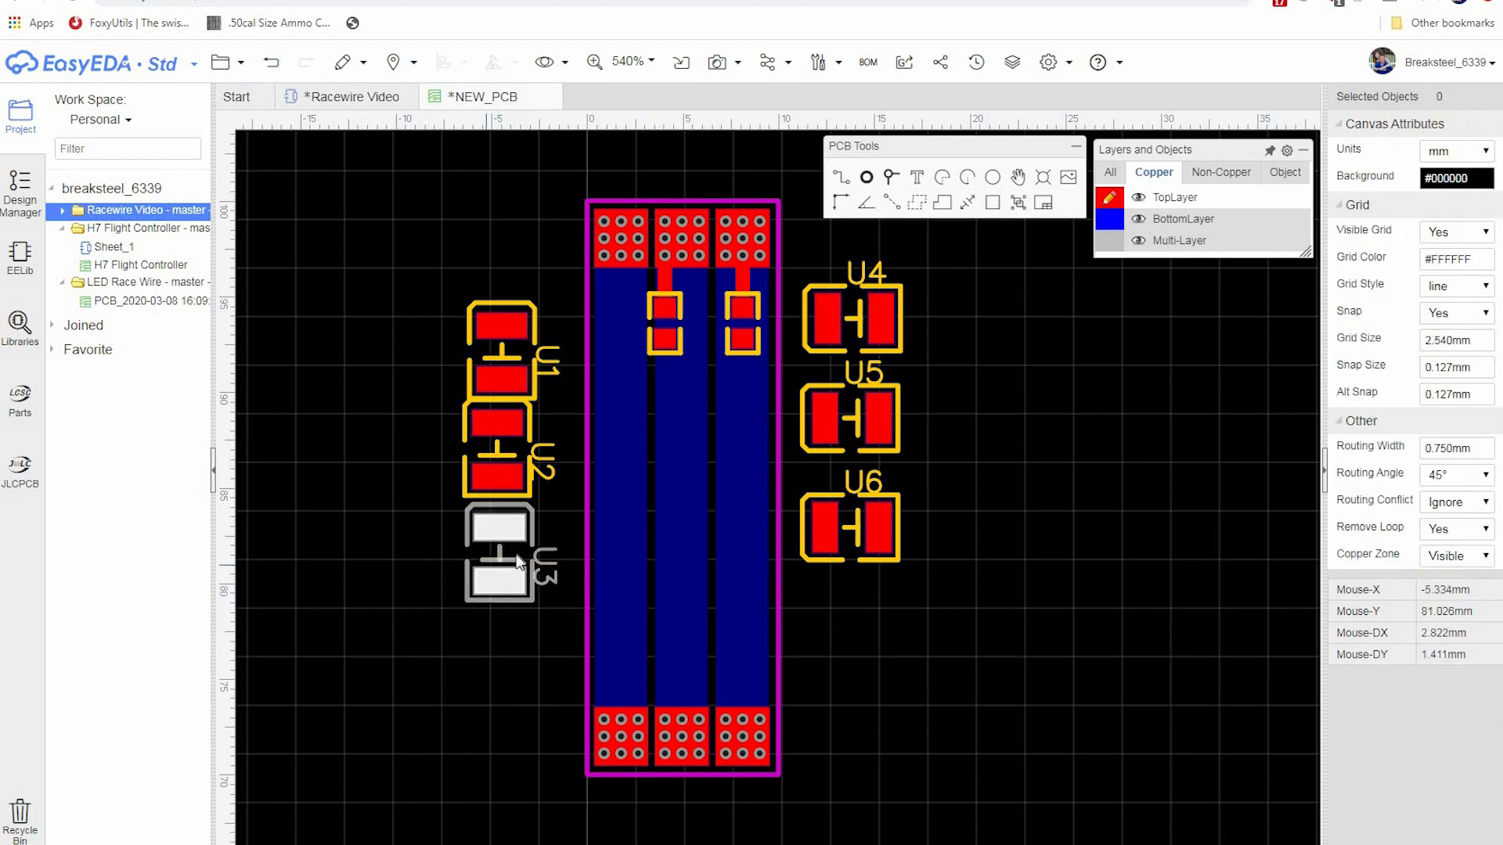
- Turn off the prefix display of LEDs U1, U2 and U3
click(548, 572)
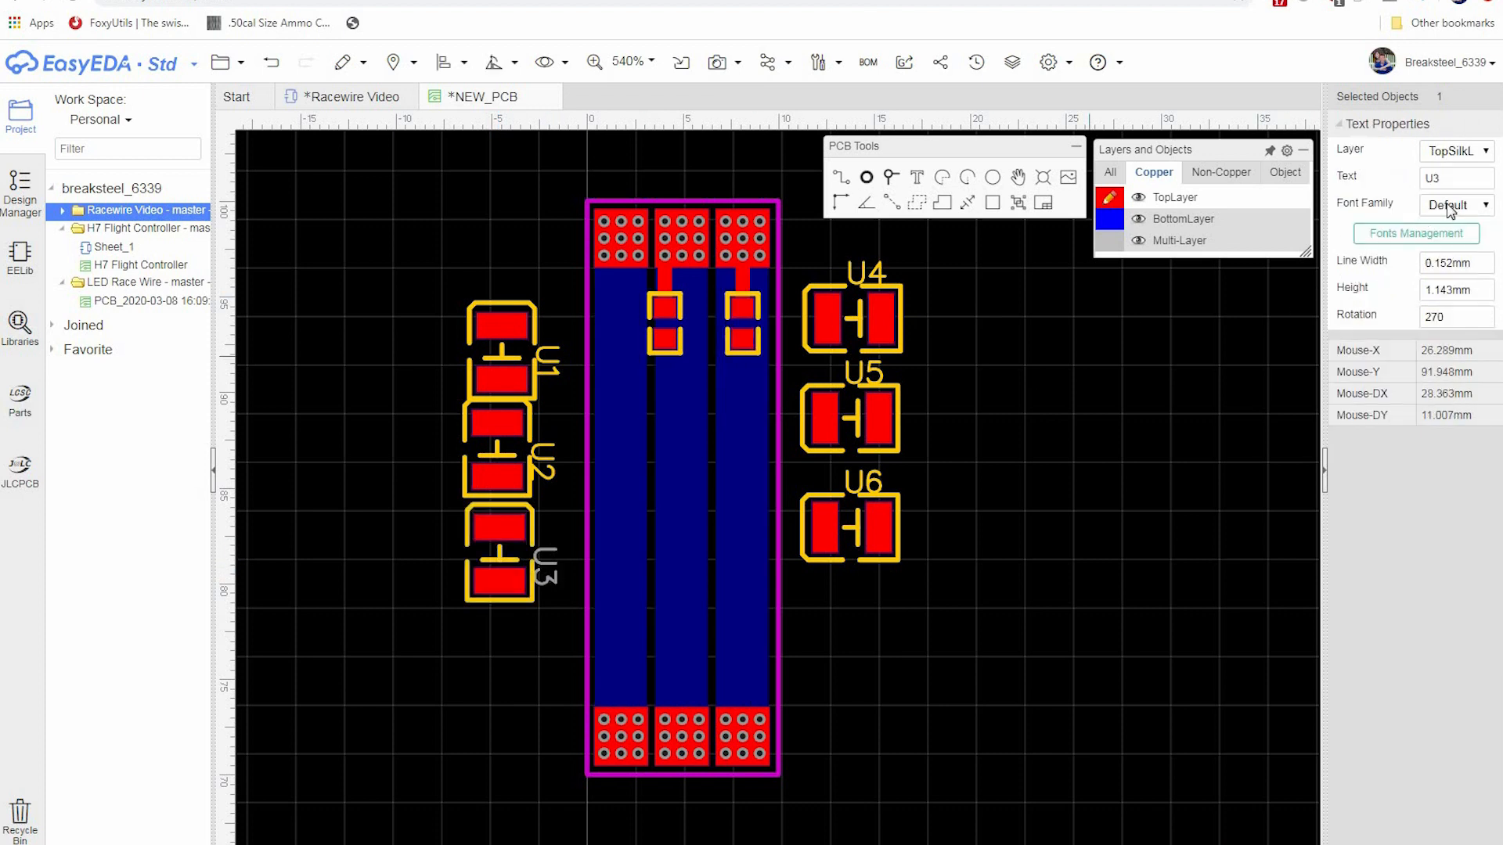
click(502, 348)
click(1458, 206)
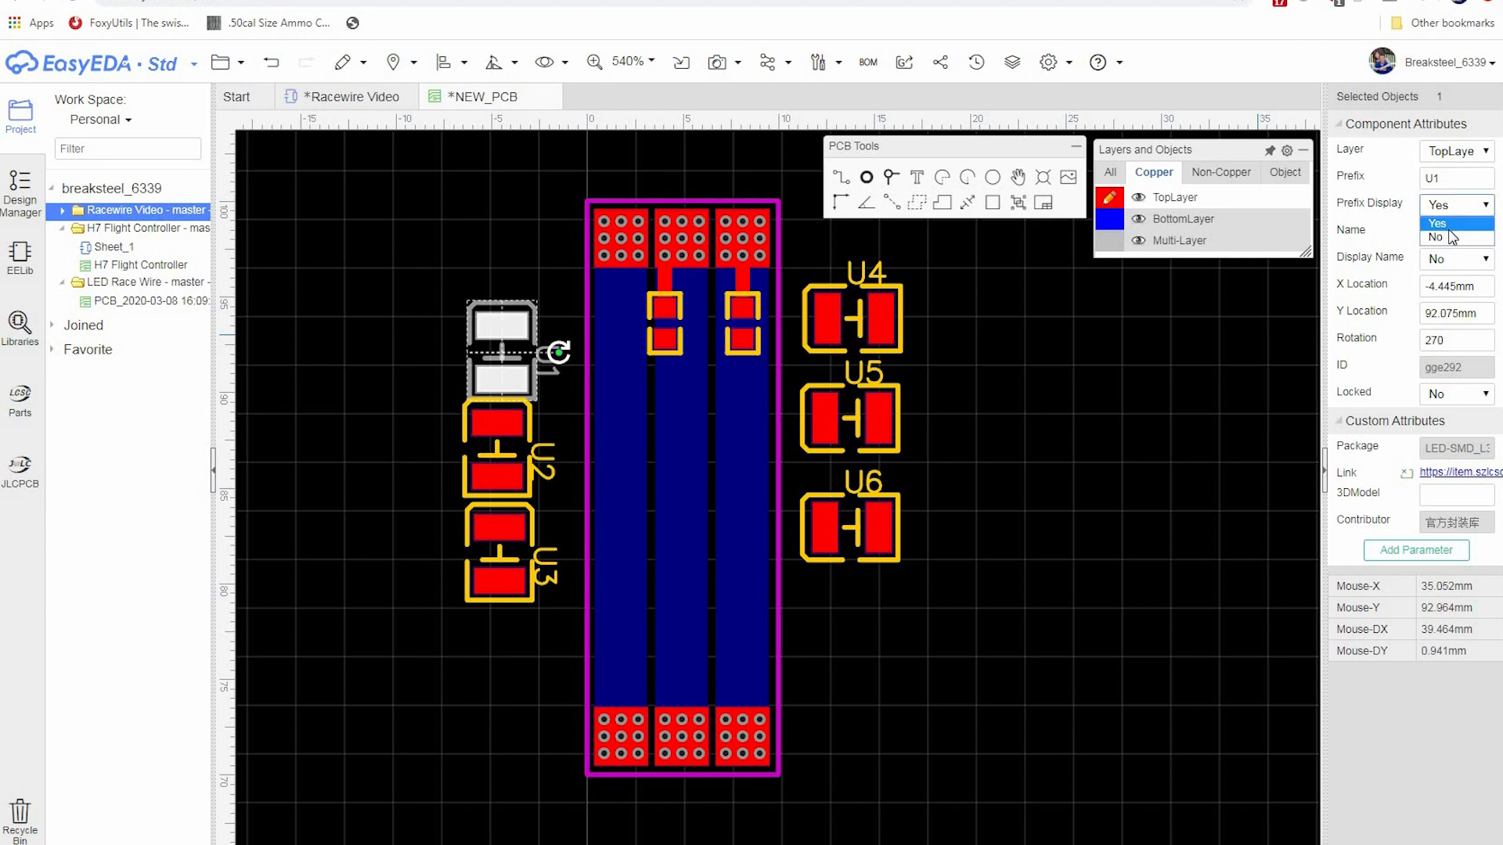
click(1450, 236)
click(478, 418)
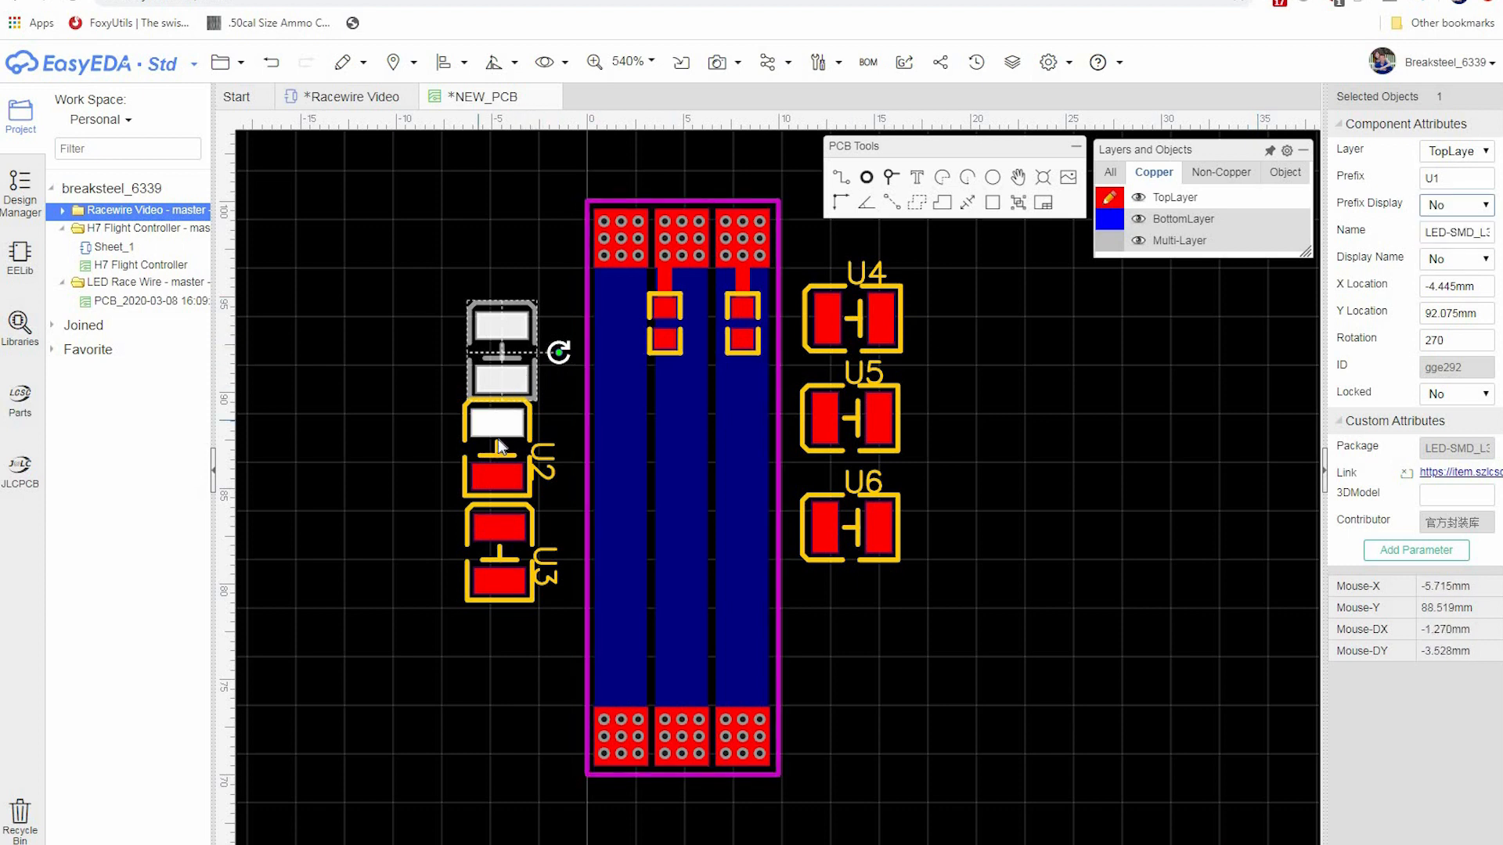
click(1431, 208)
click(1426, 237)
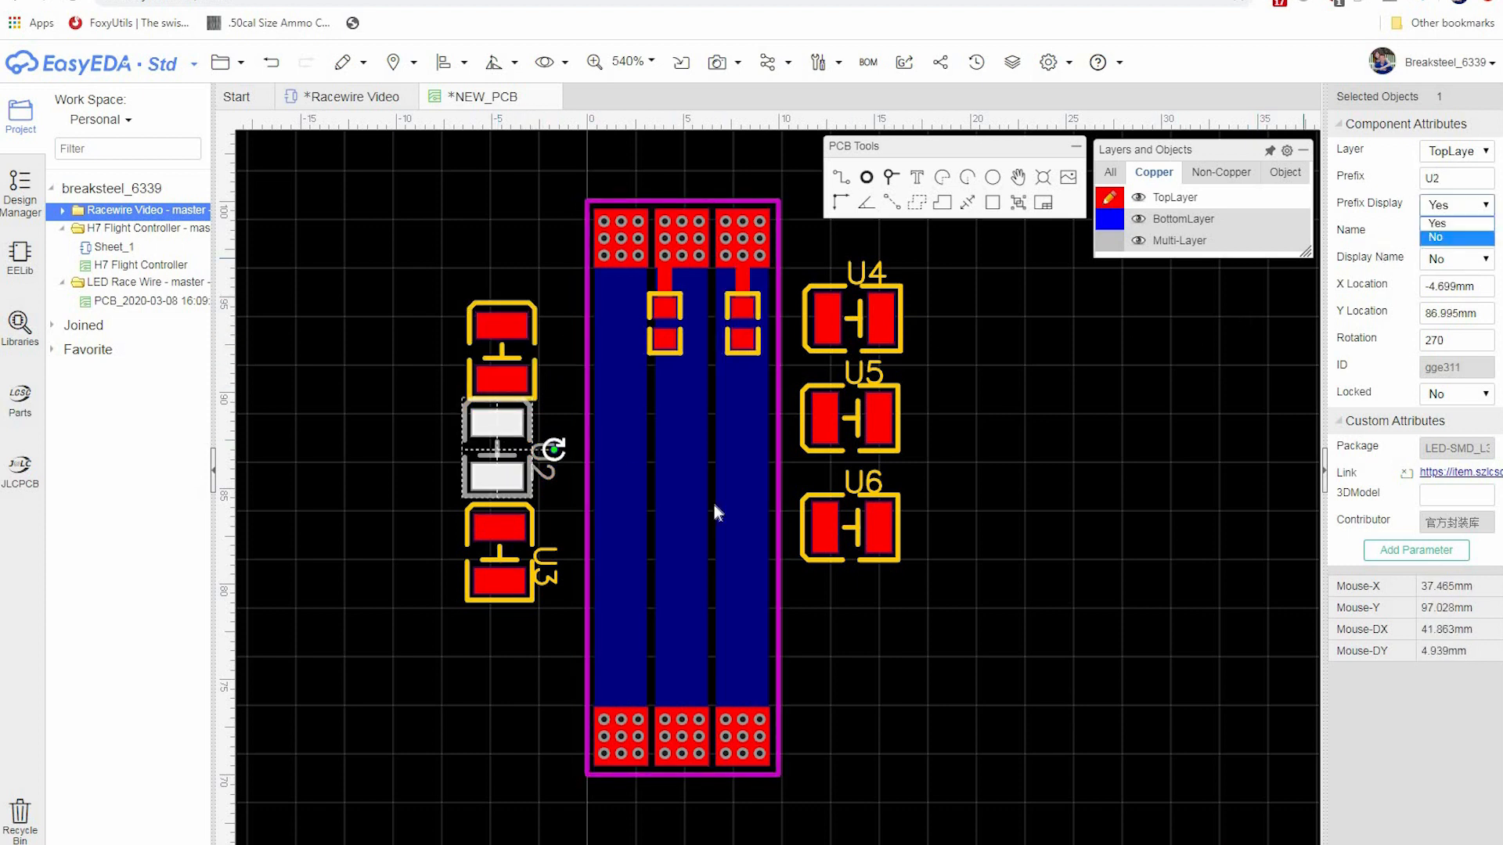
click(516, 534)
click(1432, 207)
click(1426, 237)
- Move LEDs U1, U2 and U3 onto the board in a vertical column below R1, straddling the gap between the left and middle strips
drag(507, 360, 650, 422)
drag(523, 457, 651, 529)
drag(504, 553, 656, 640)
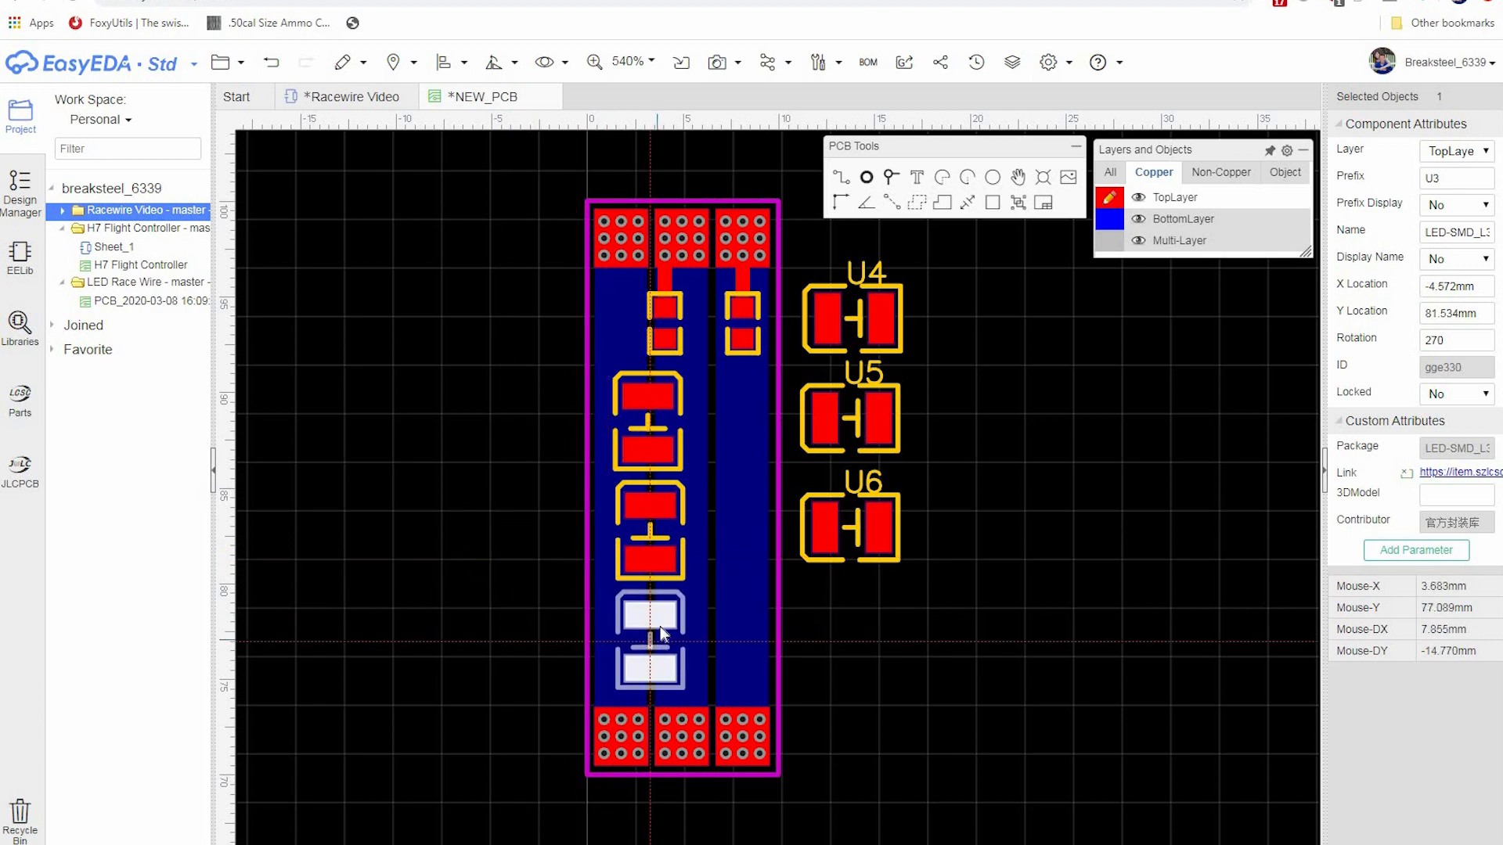
- Nudge U2 slightly so that it lines up with U1 above it
click(643, 548)
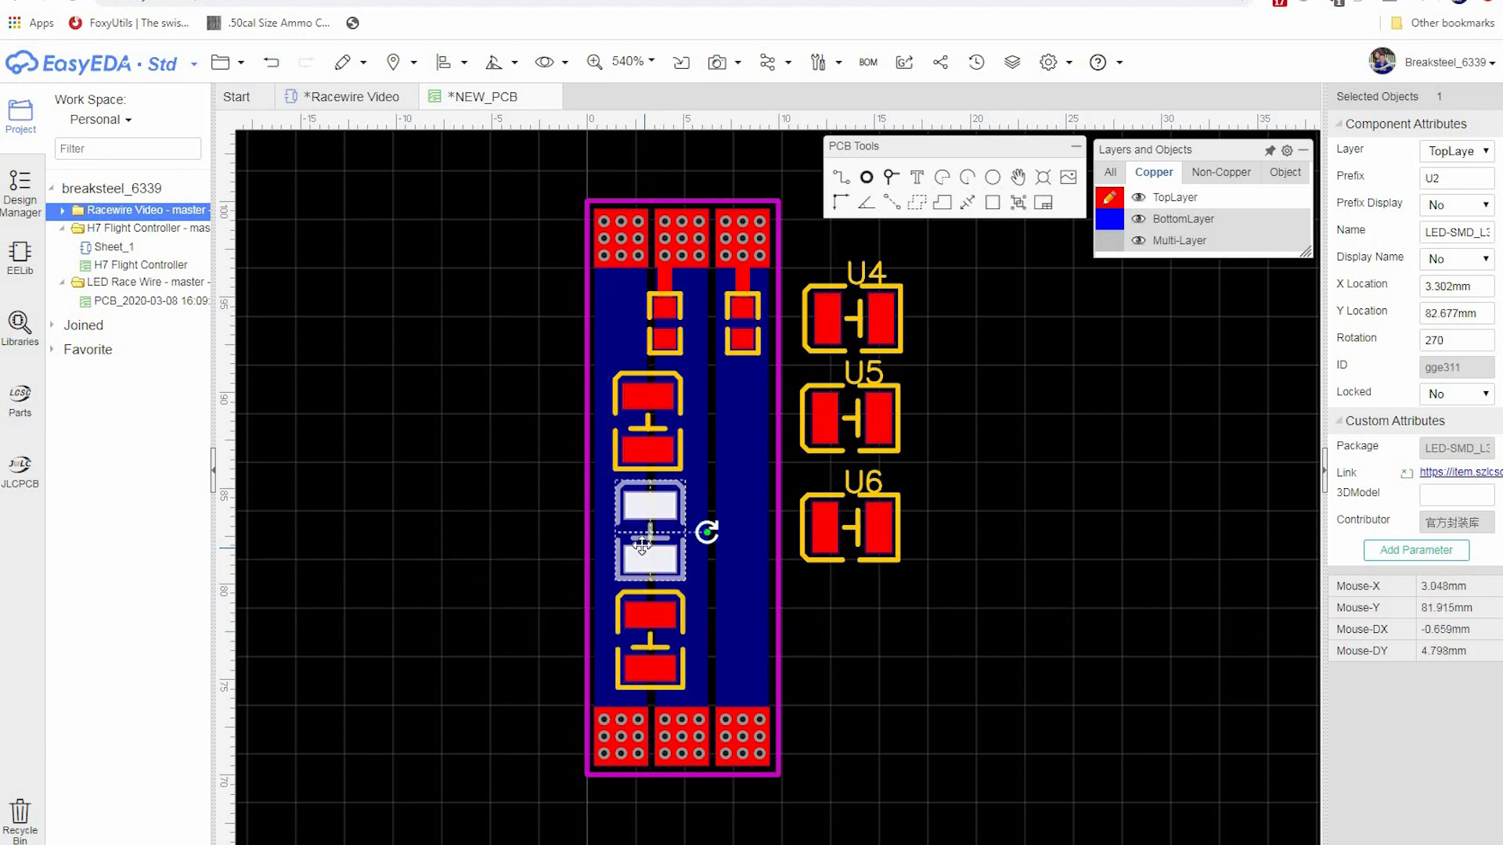
key(Up)
key(Down)
key(Up)
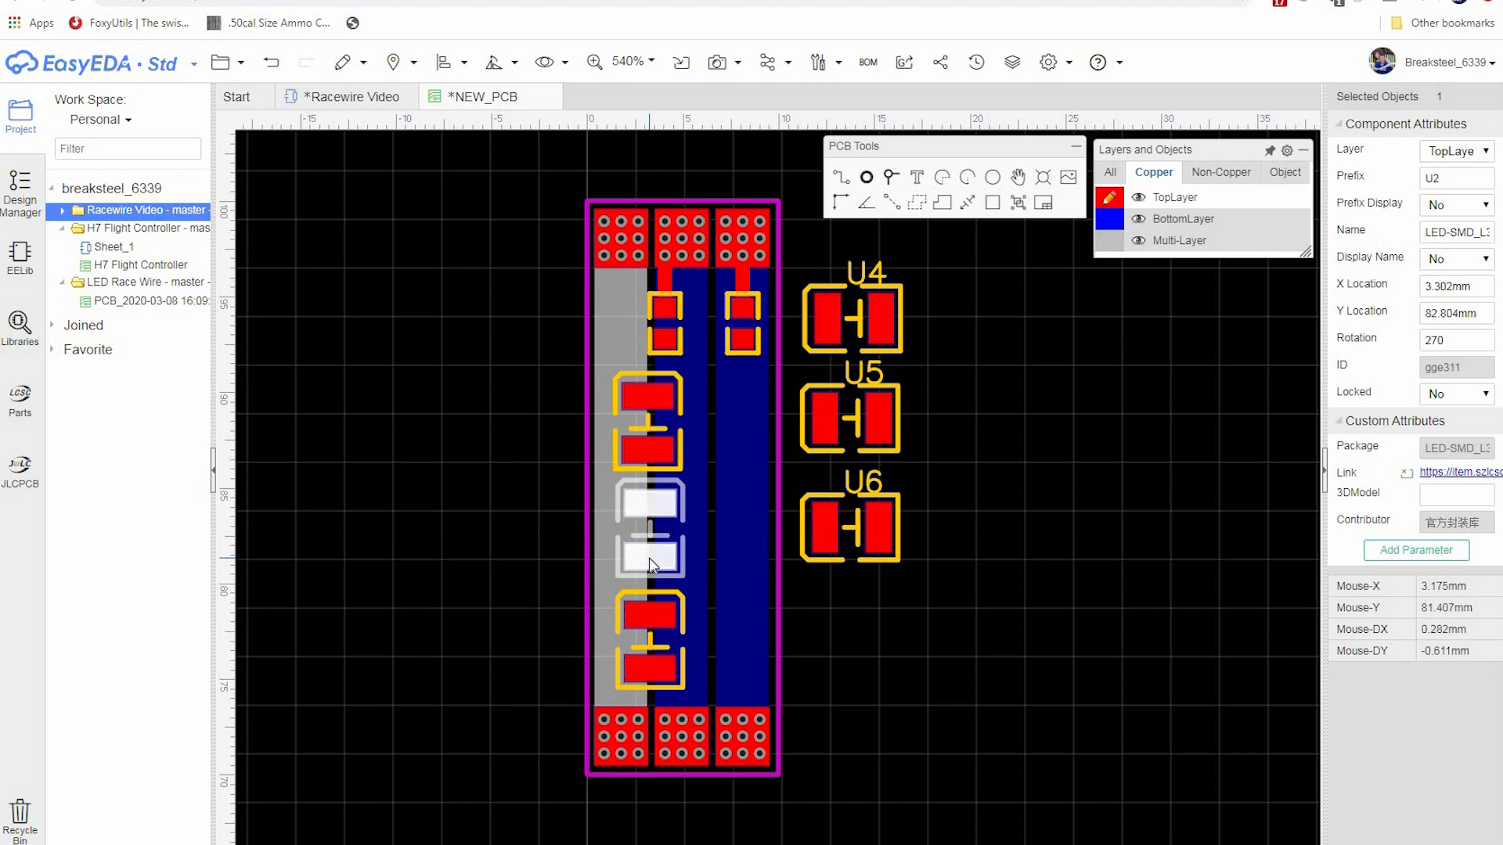
click(649, 557)
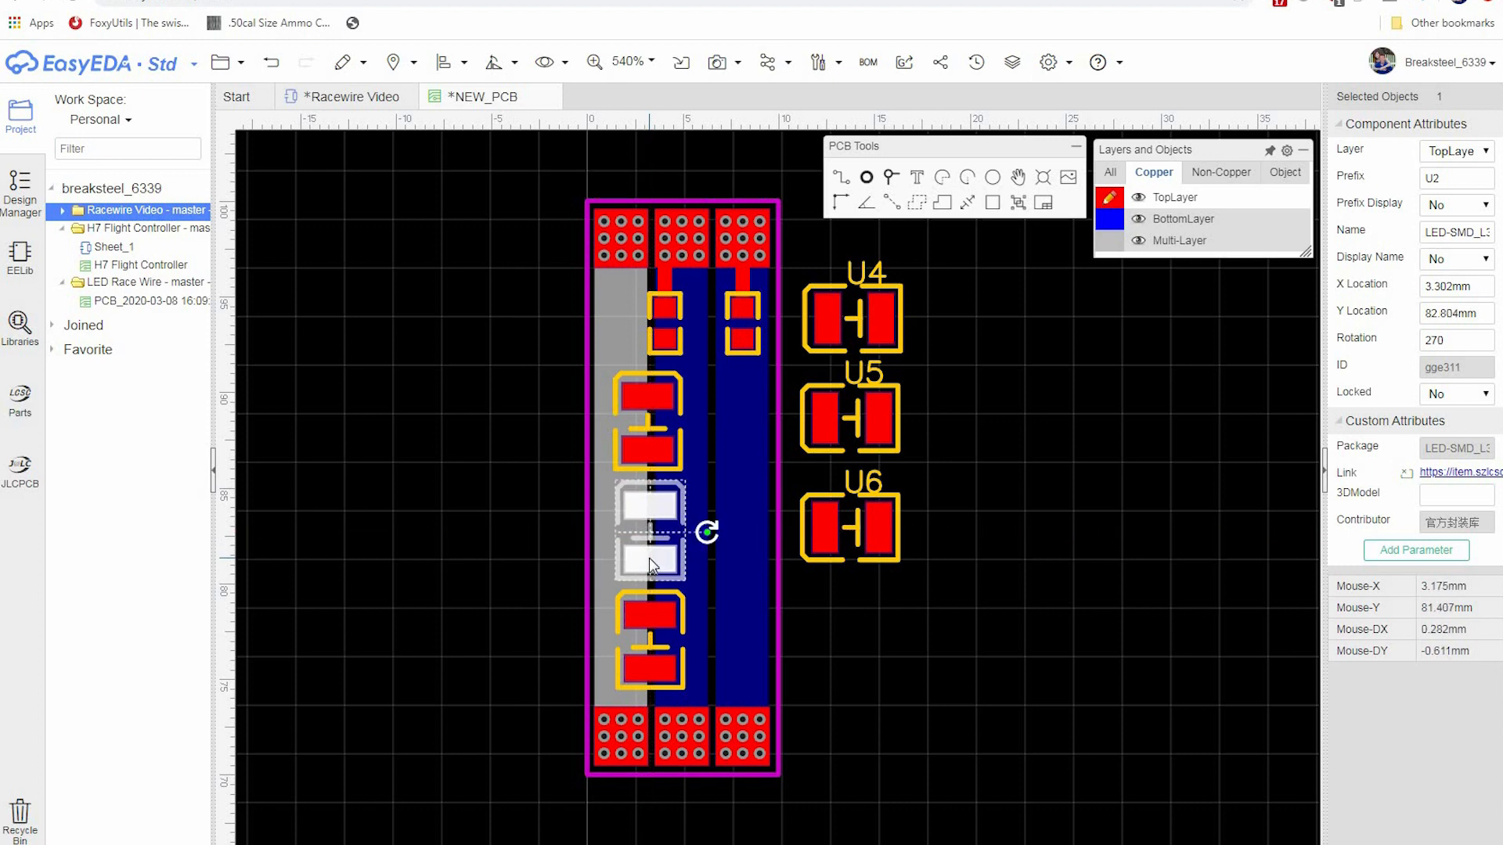
click(917, 251)
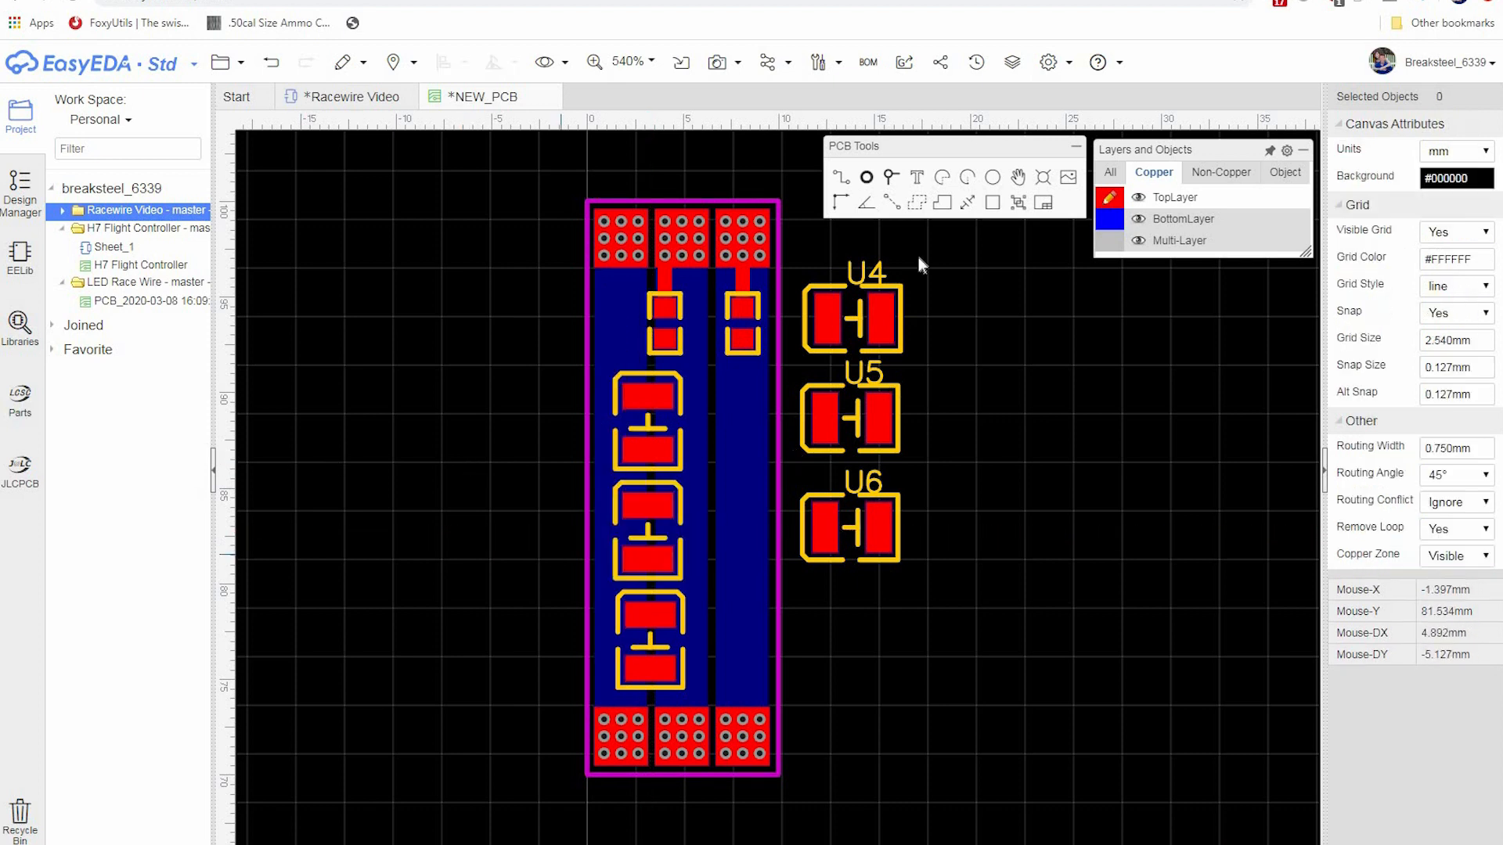
- Route TopLayer tracks from R1's lower pad to U1's upper pad and from U1's lower pad to U2's upper pad
click(663, 340)
click(649, 393)
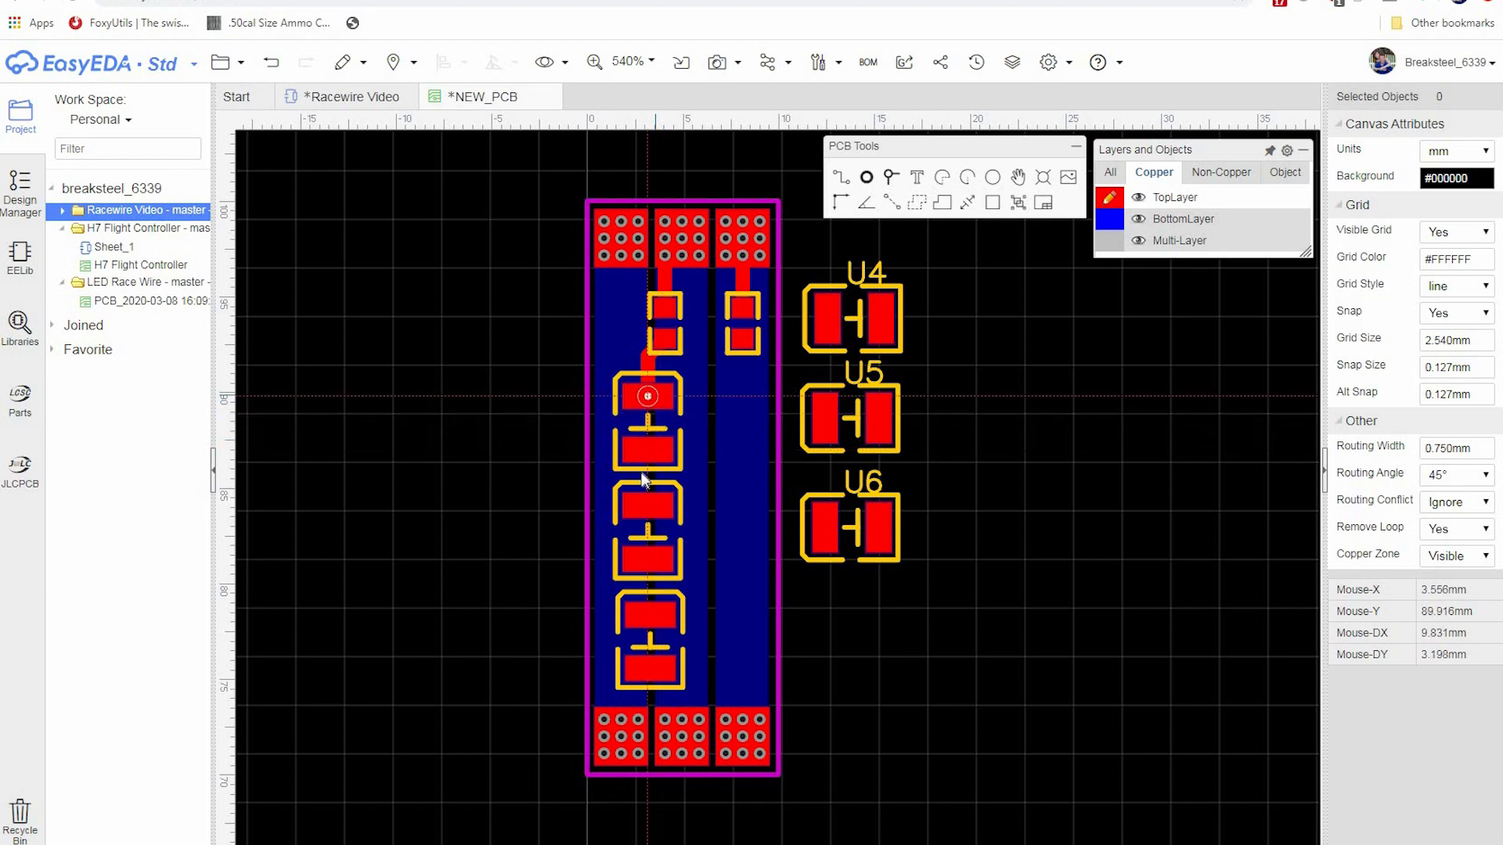
right_click(651, 392)
click(840, 179)
click(647, 452)
right_click(759, 387)
- Route a TopLayer track from U2's lower pad to U3's upper pad
click(843, 181)
click(648, 558)
click(649, 615)
right_drag(549, 611, 550, 603)
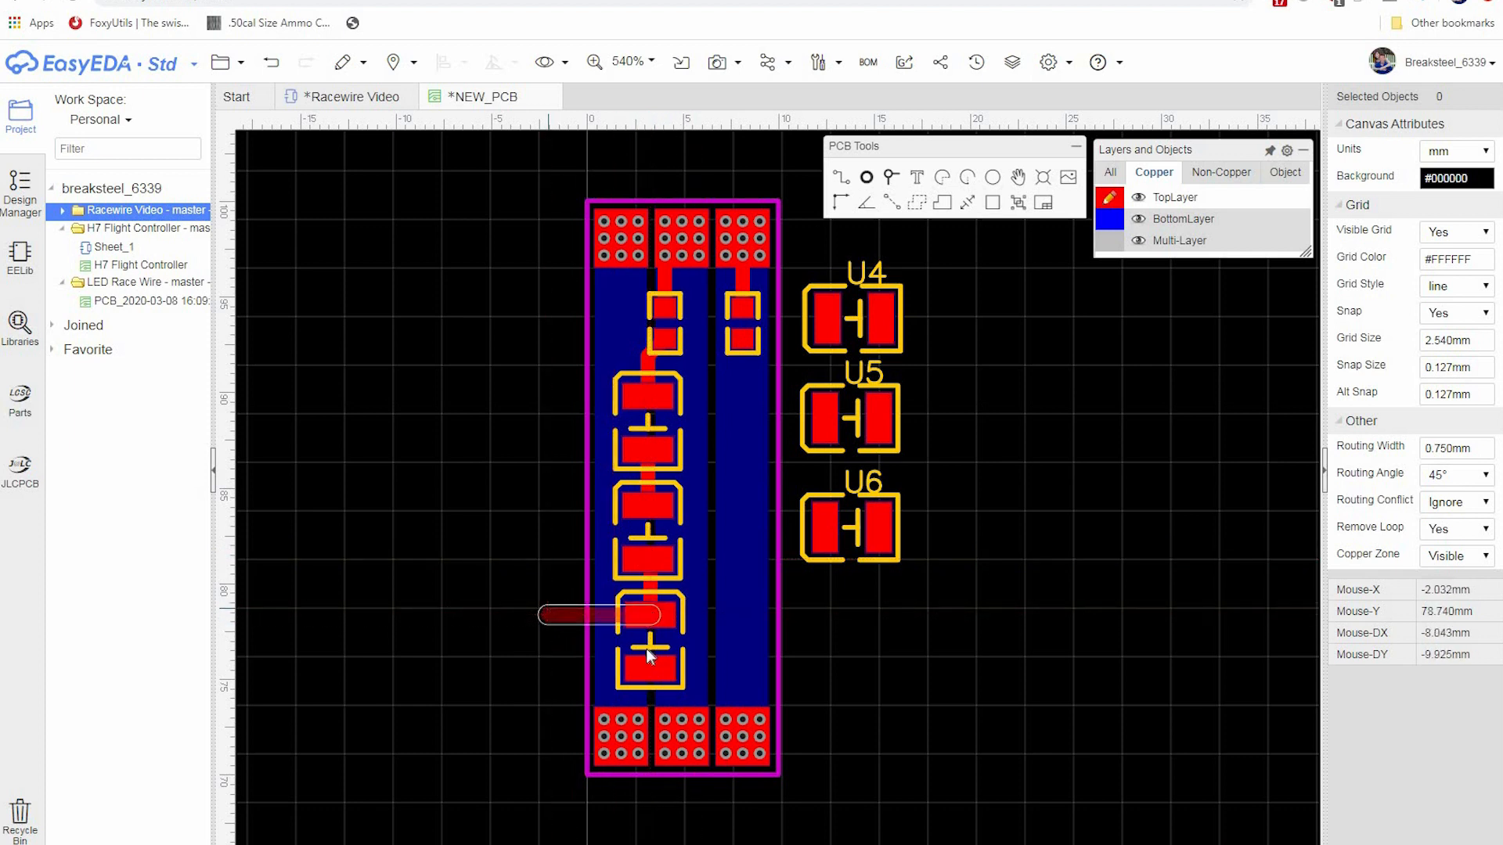
right_click(654, 613)
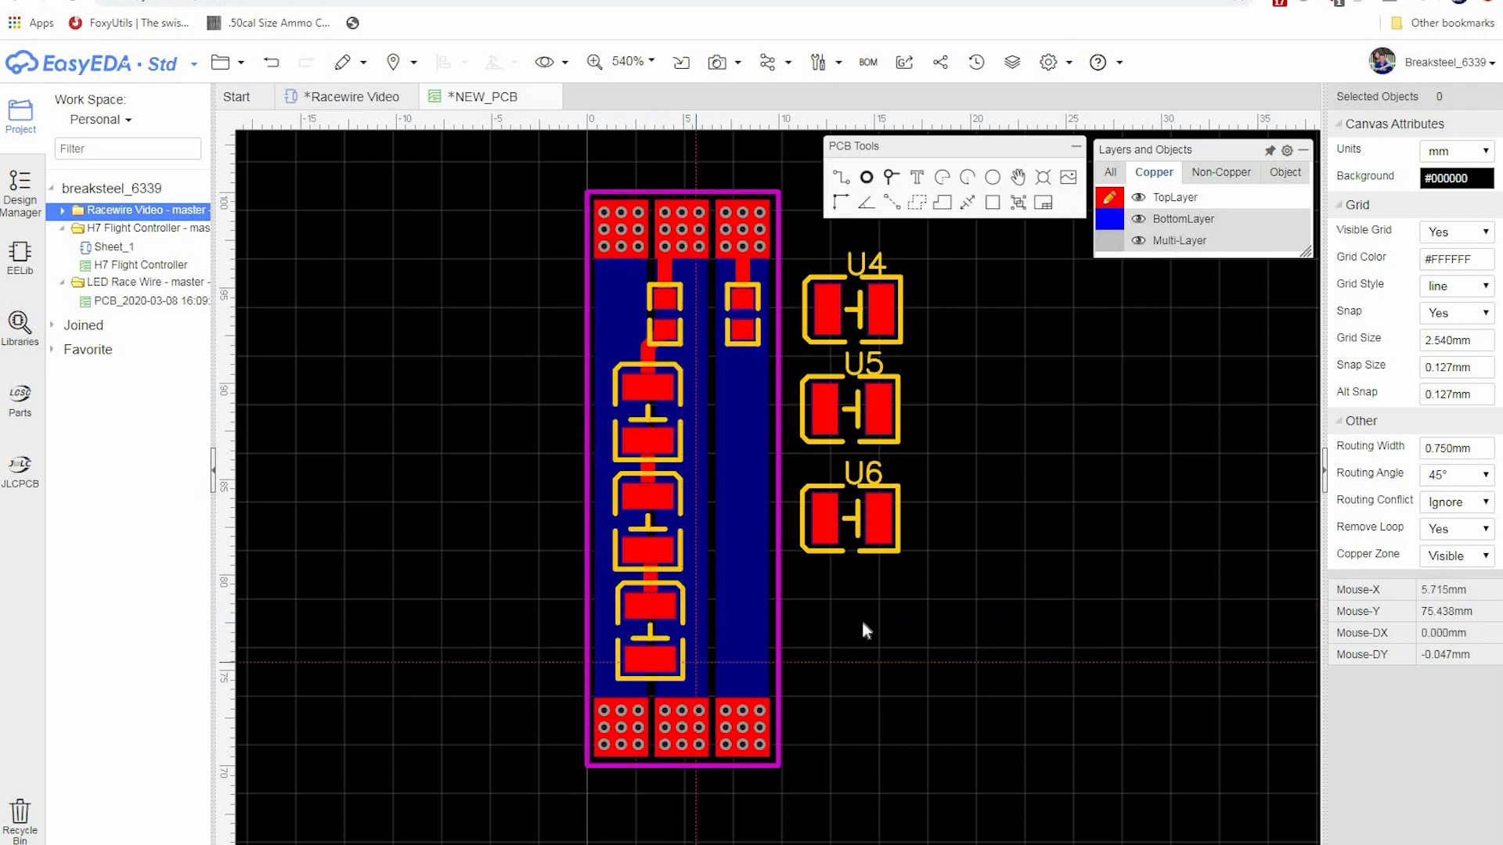
- Nudge U3 left to line it up with U2 and delete the track between the two LEDs
click(651, 637)
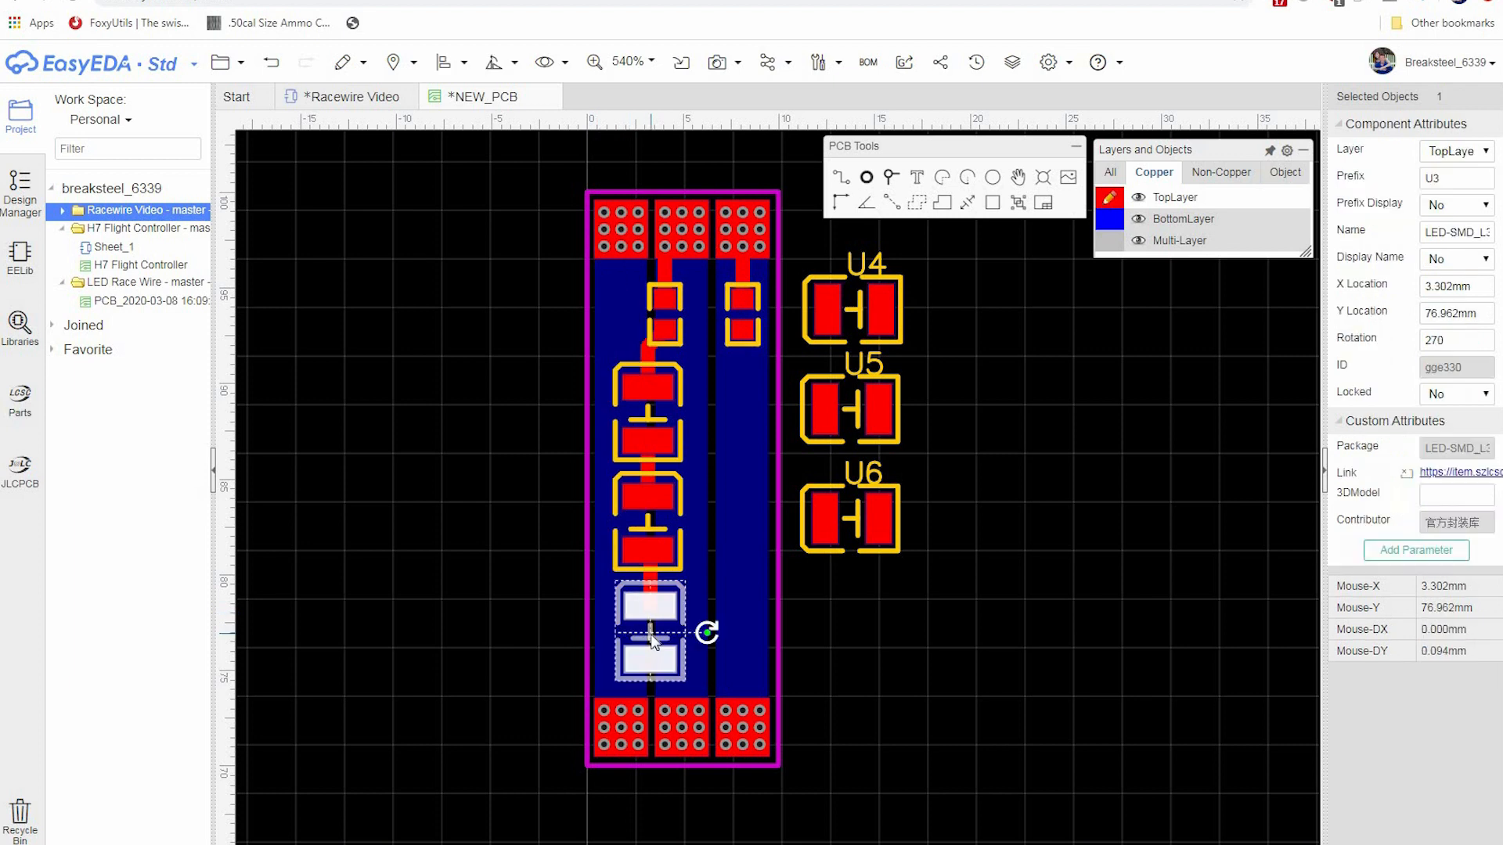
key(Left)
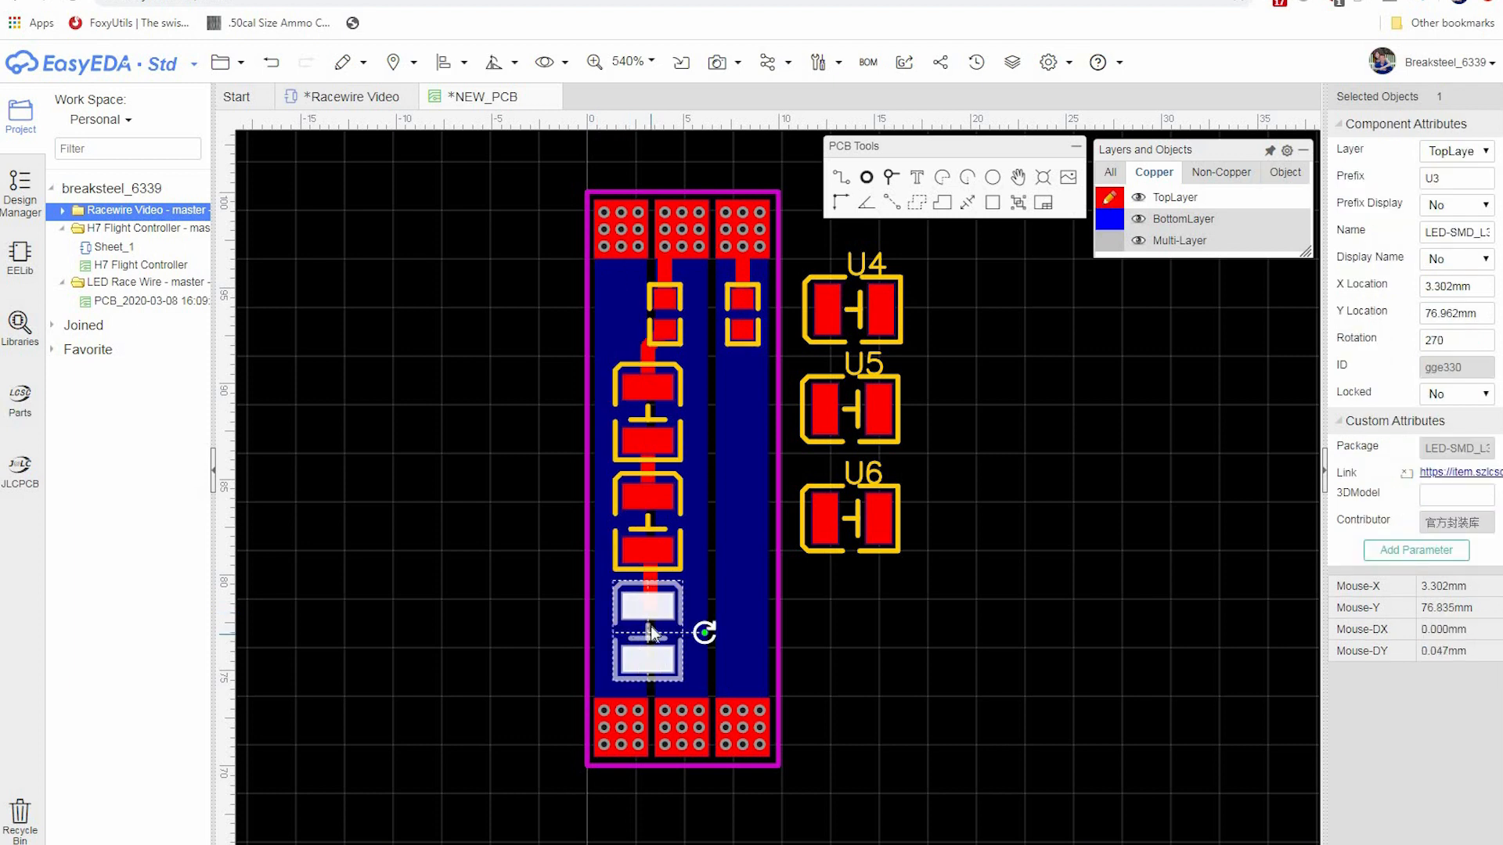
click(648, 579)
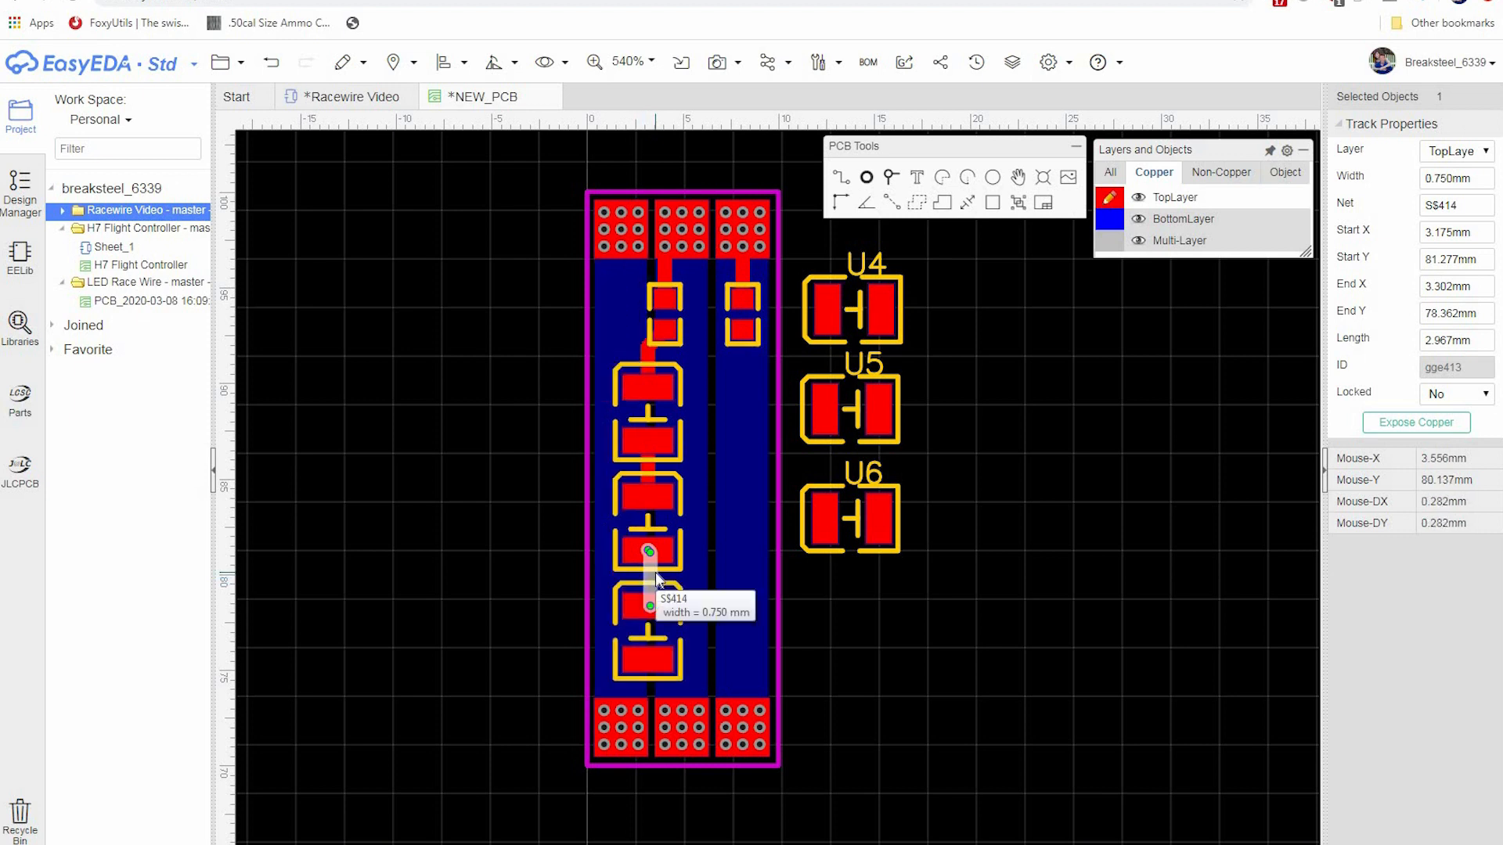
key(Delete)
- Reroute a straight TopLayer track between U2's lower pad and the upper pad of the realigned U3
click(843, 180)
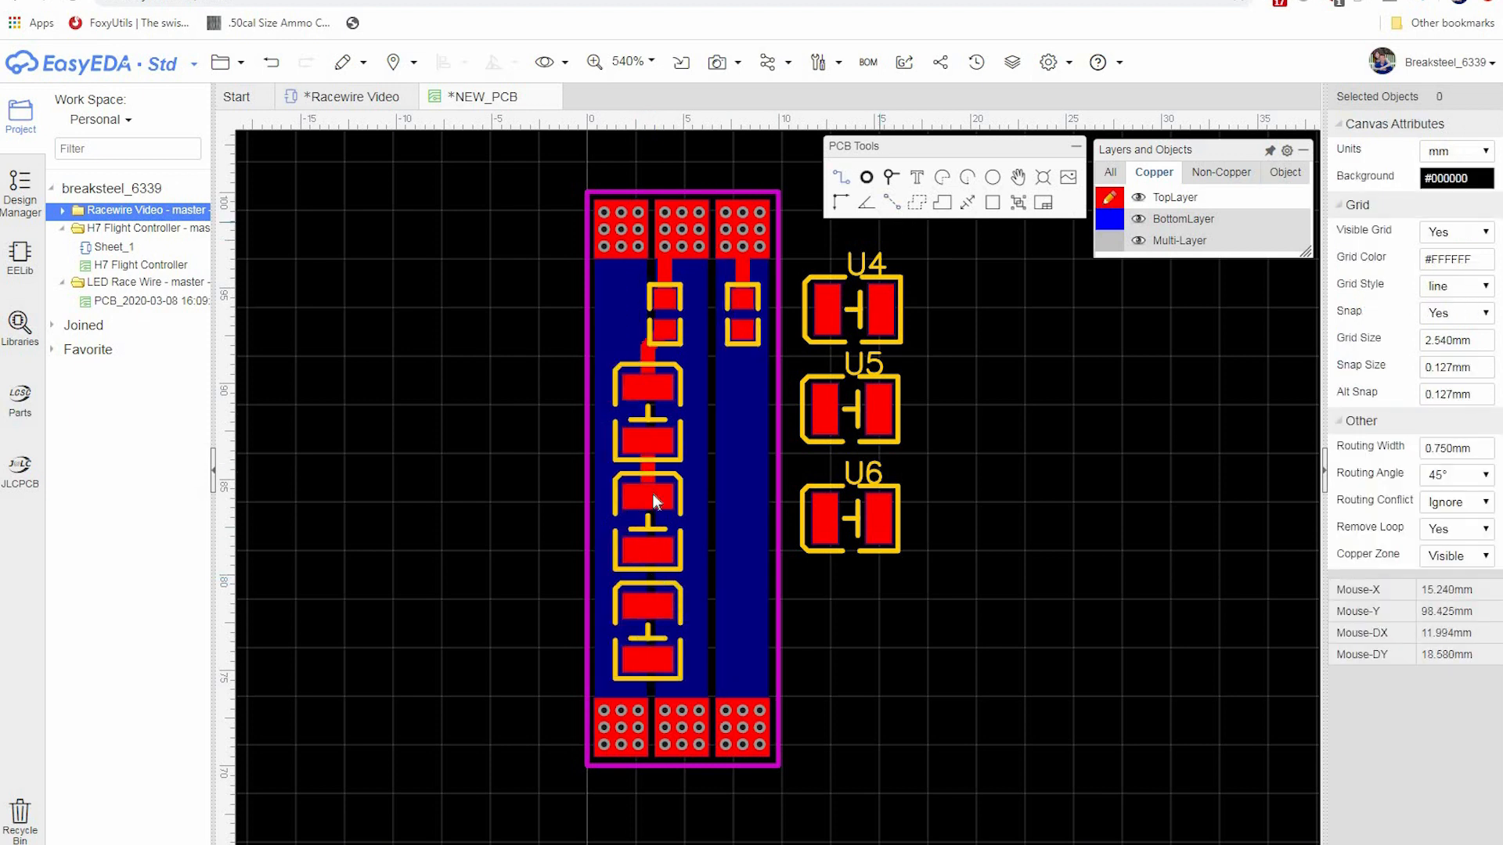
click(647, 549)
click(647, 606)
right_click(615, 711)
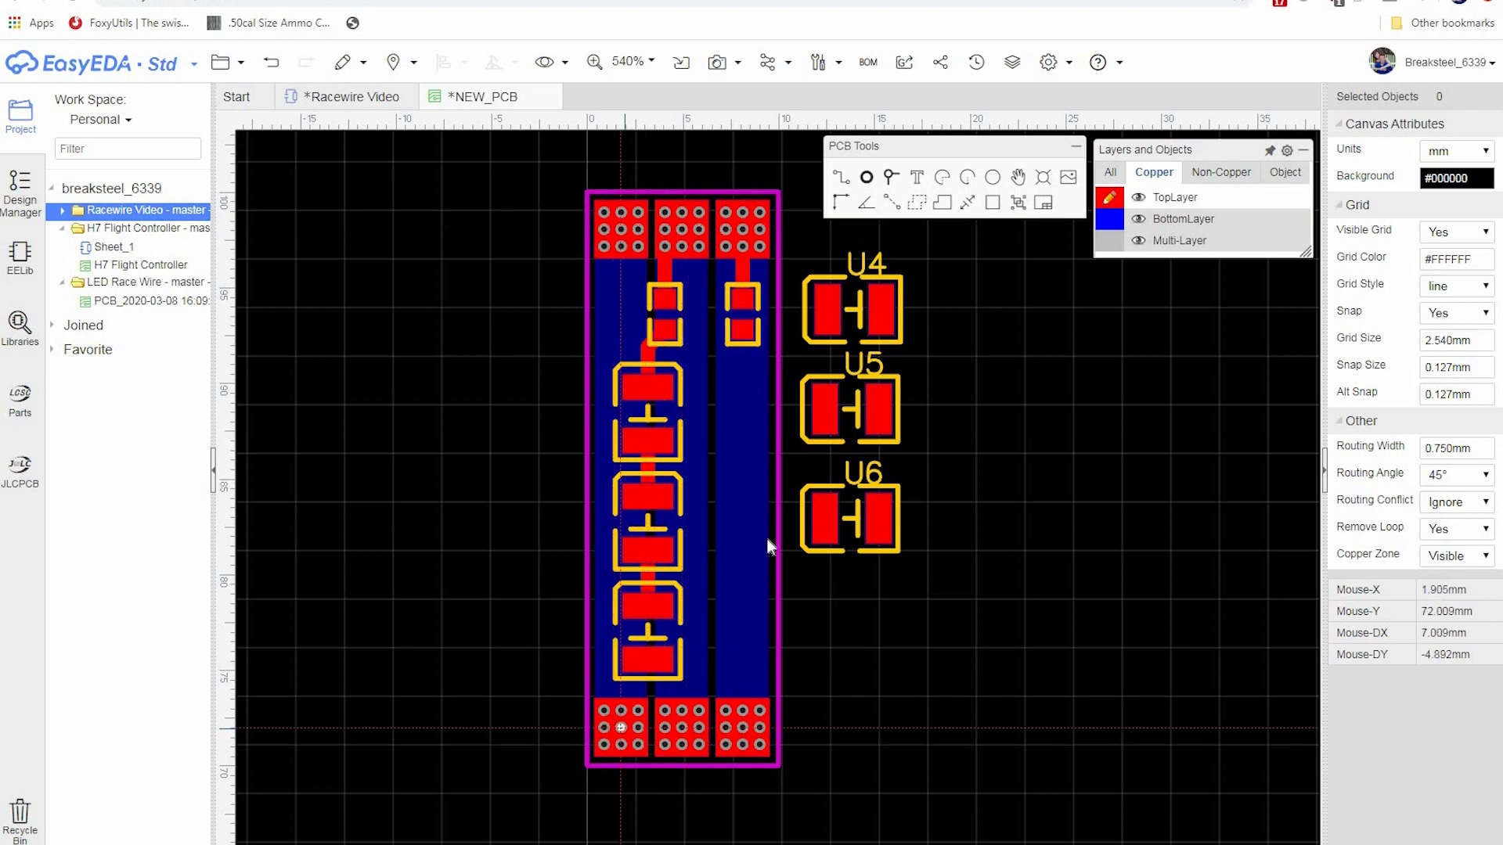
- Route a TopLayer track from U3's lower pad to the board's lower left via pad, and make BottomLayer the active layer
click(649, 662)
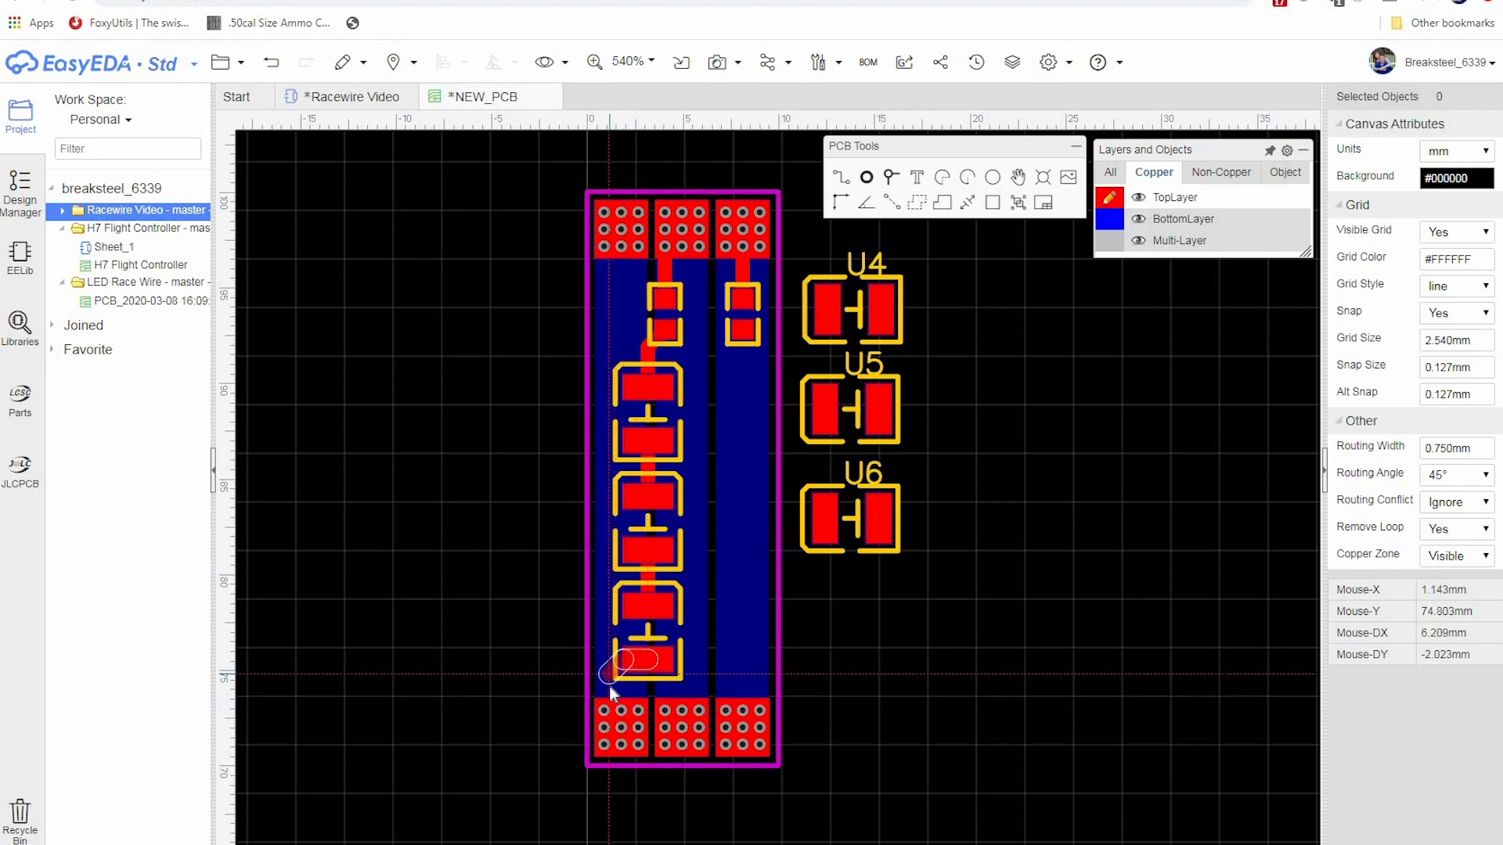
click(627, 703)
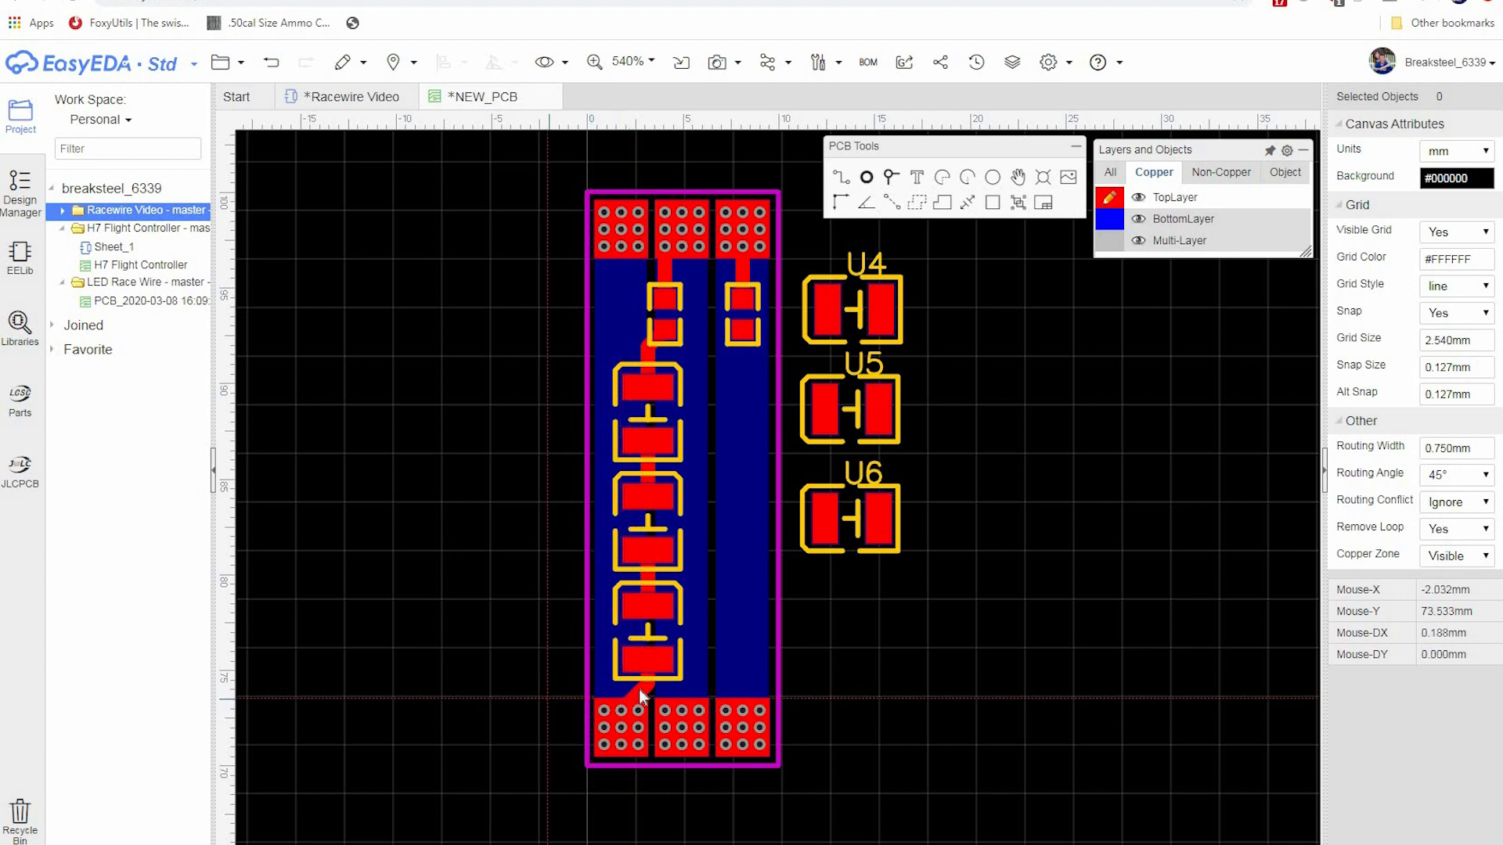
key(b)
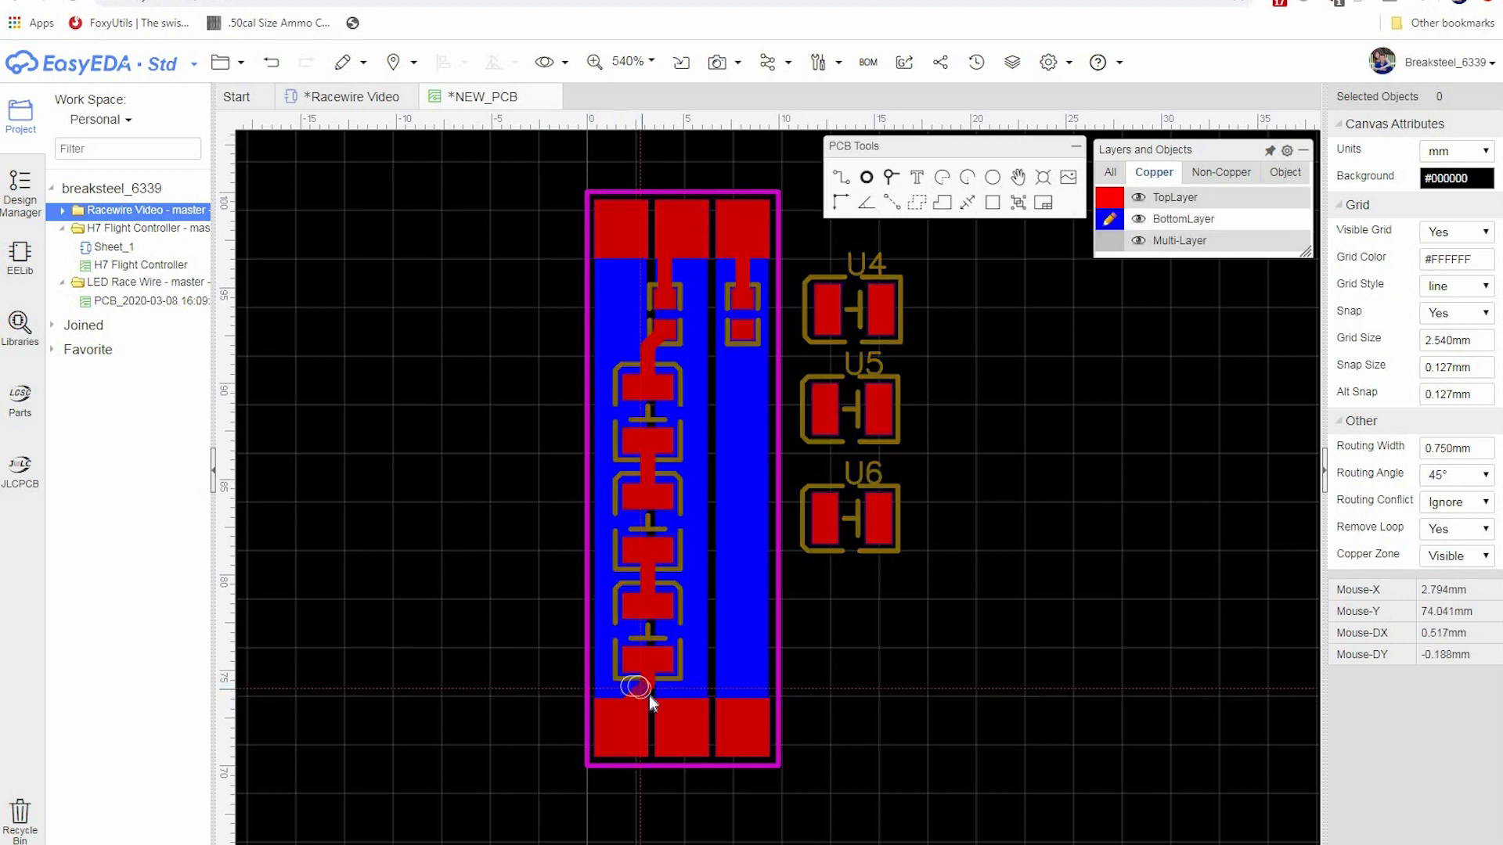
- Reshape the track from U3 so it runs diagonally before dropping vertically into the lower left via pad, and make TopLayer active
right_click(554, 681)
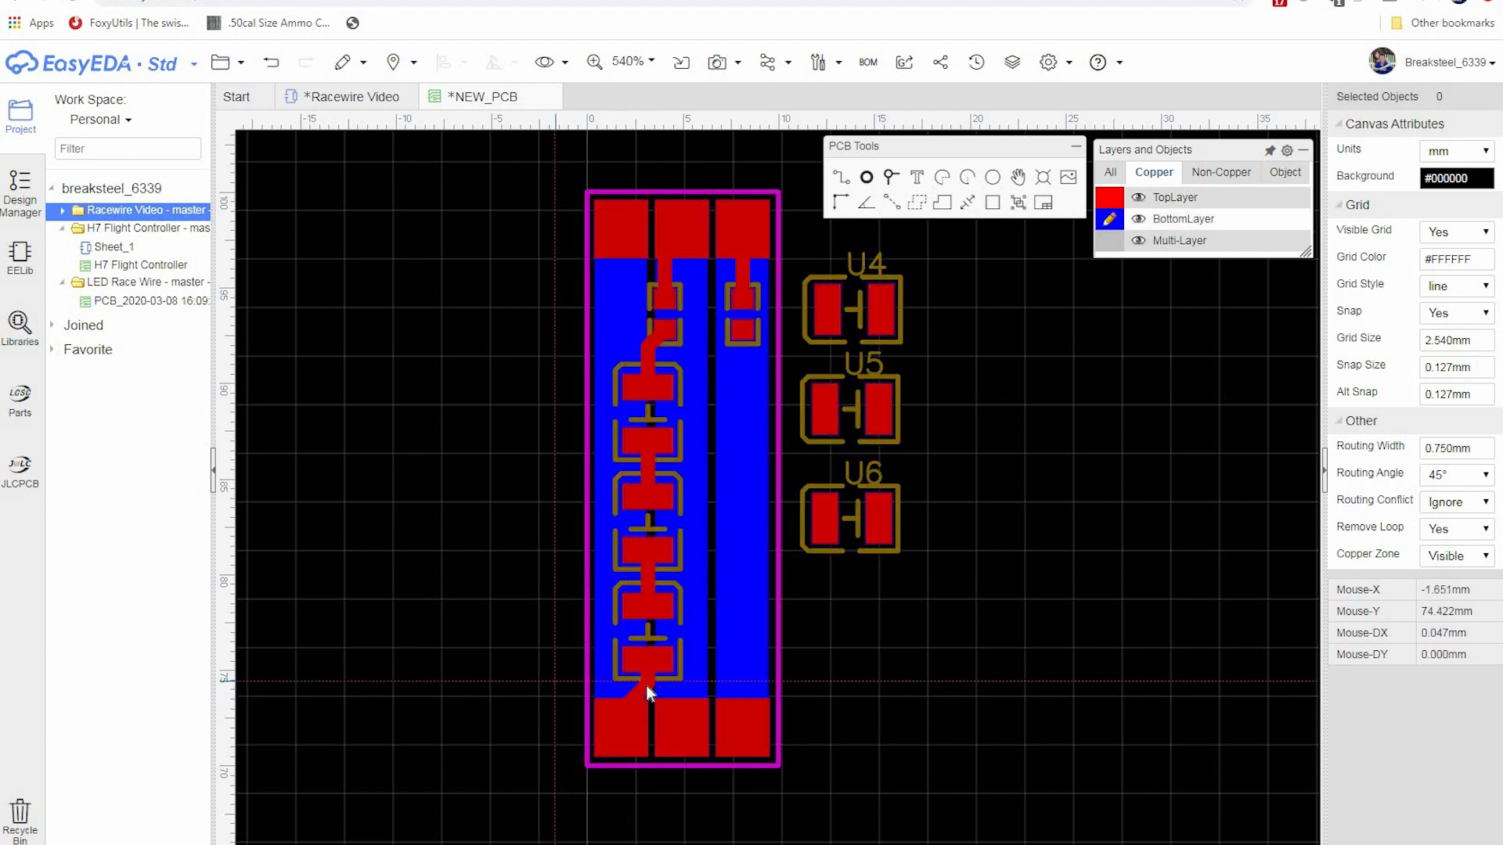
click(645, 688)
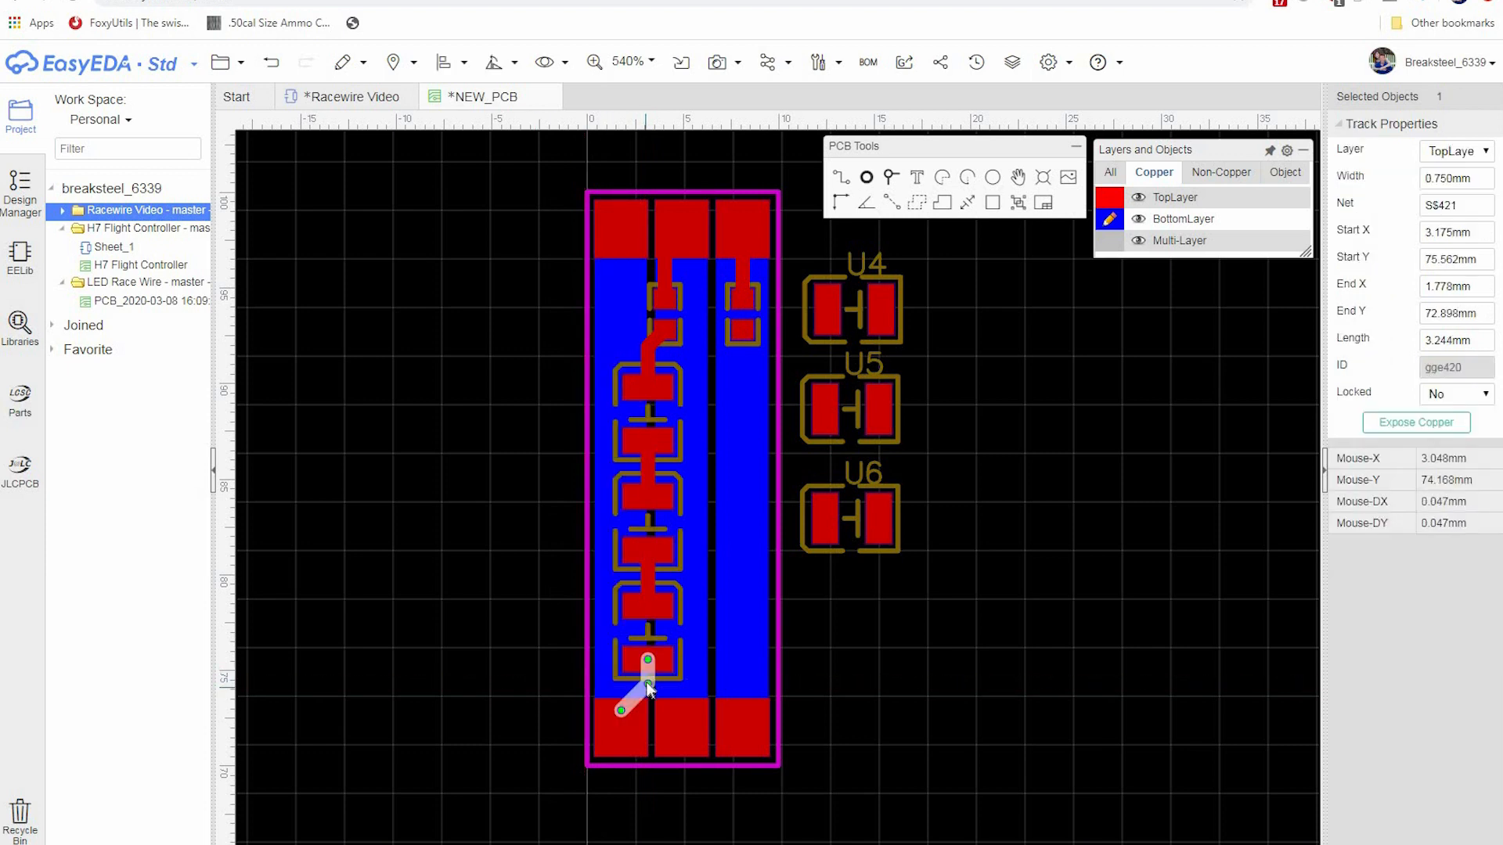
drag(627, 677, 621, 660)
drag(621, 660, 641, 674)
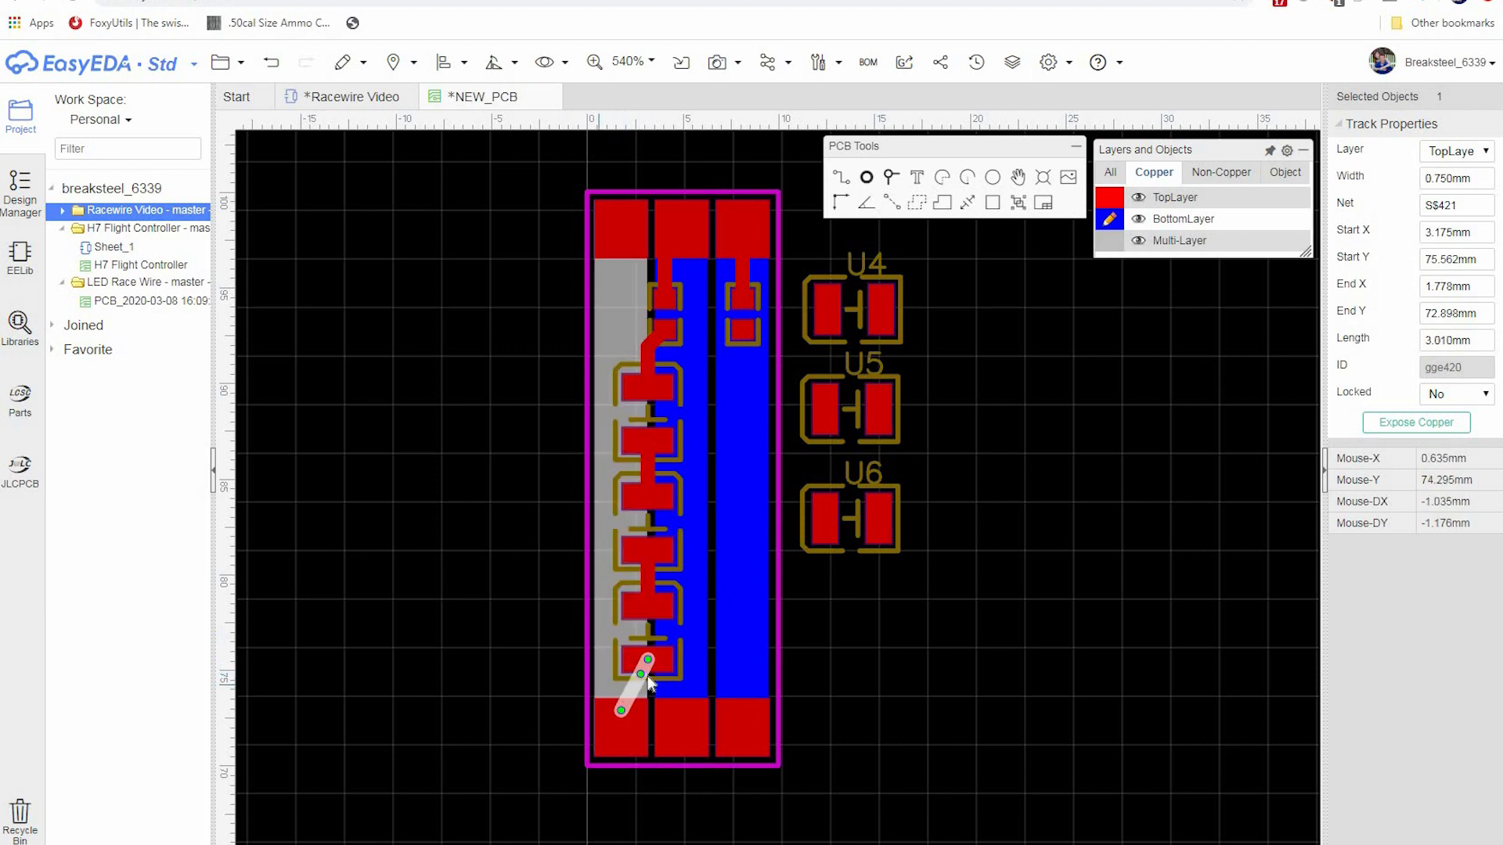
drag(633, 686, 621, 689)
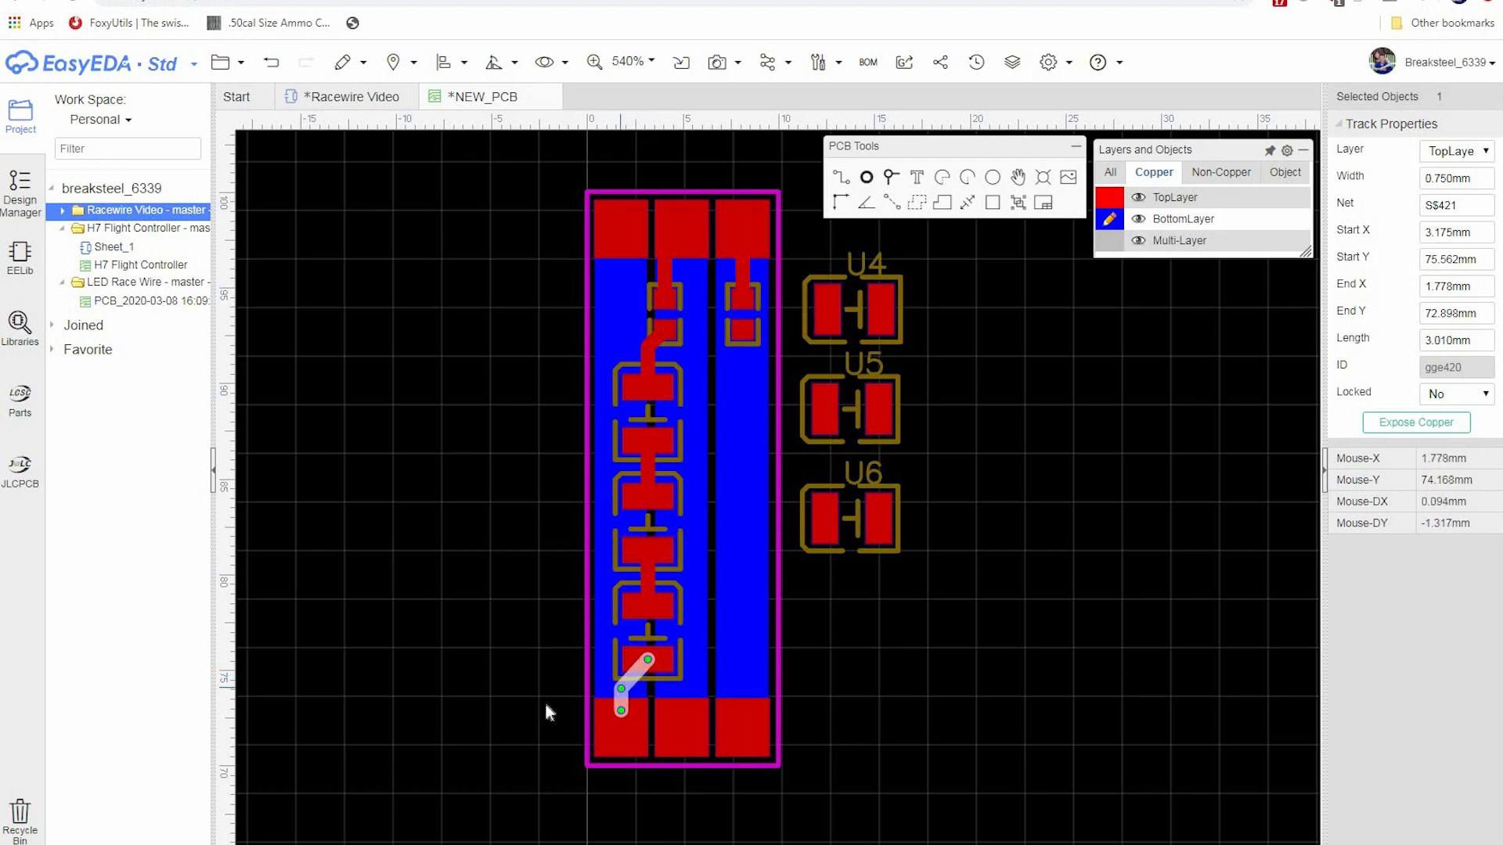
click(502, 678)
right_click(502, 678)
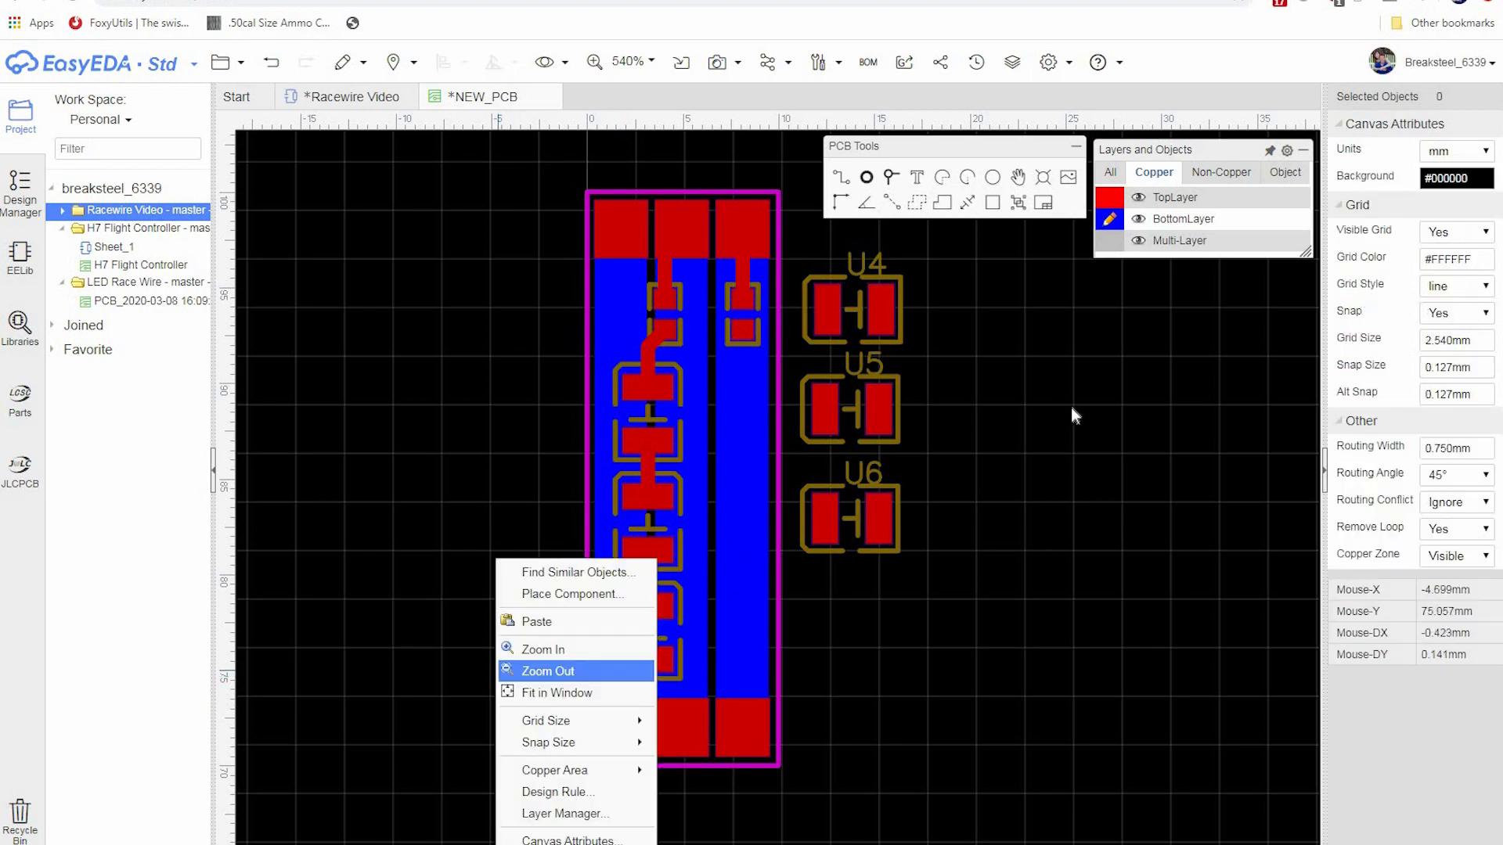
click(1114, 205)
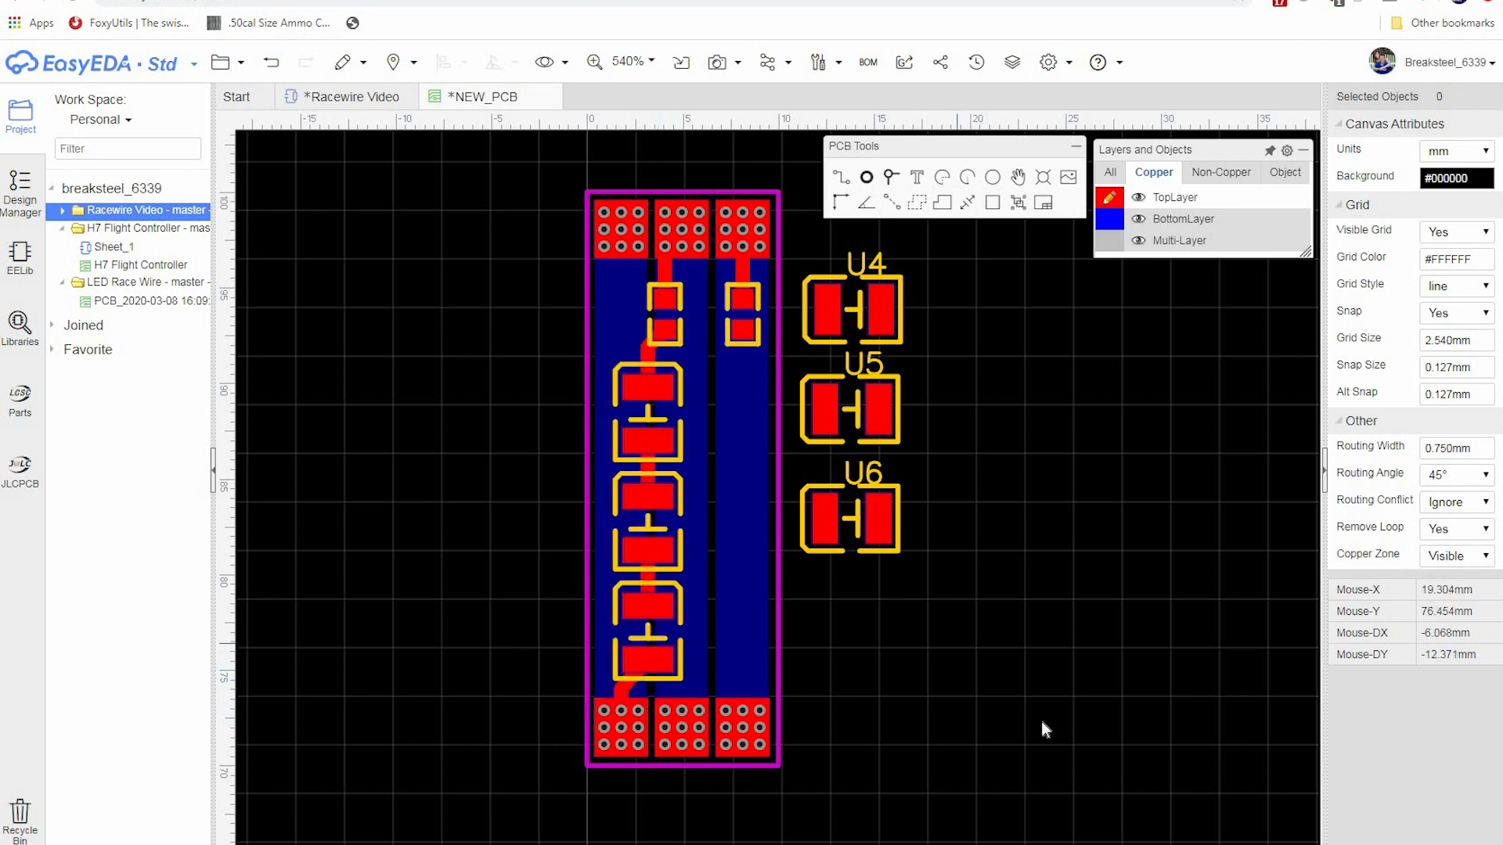
- Hide the prefix of LED U4 and set its rotation to 90
click(853, 317)
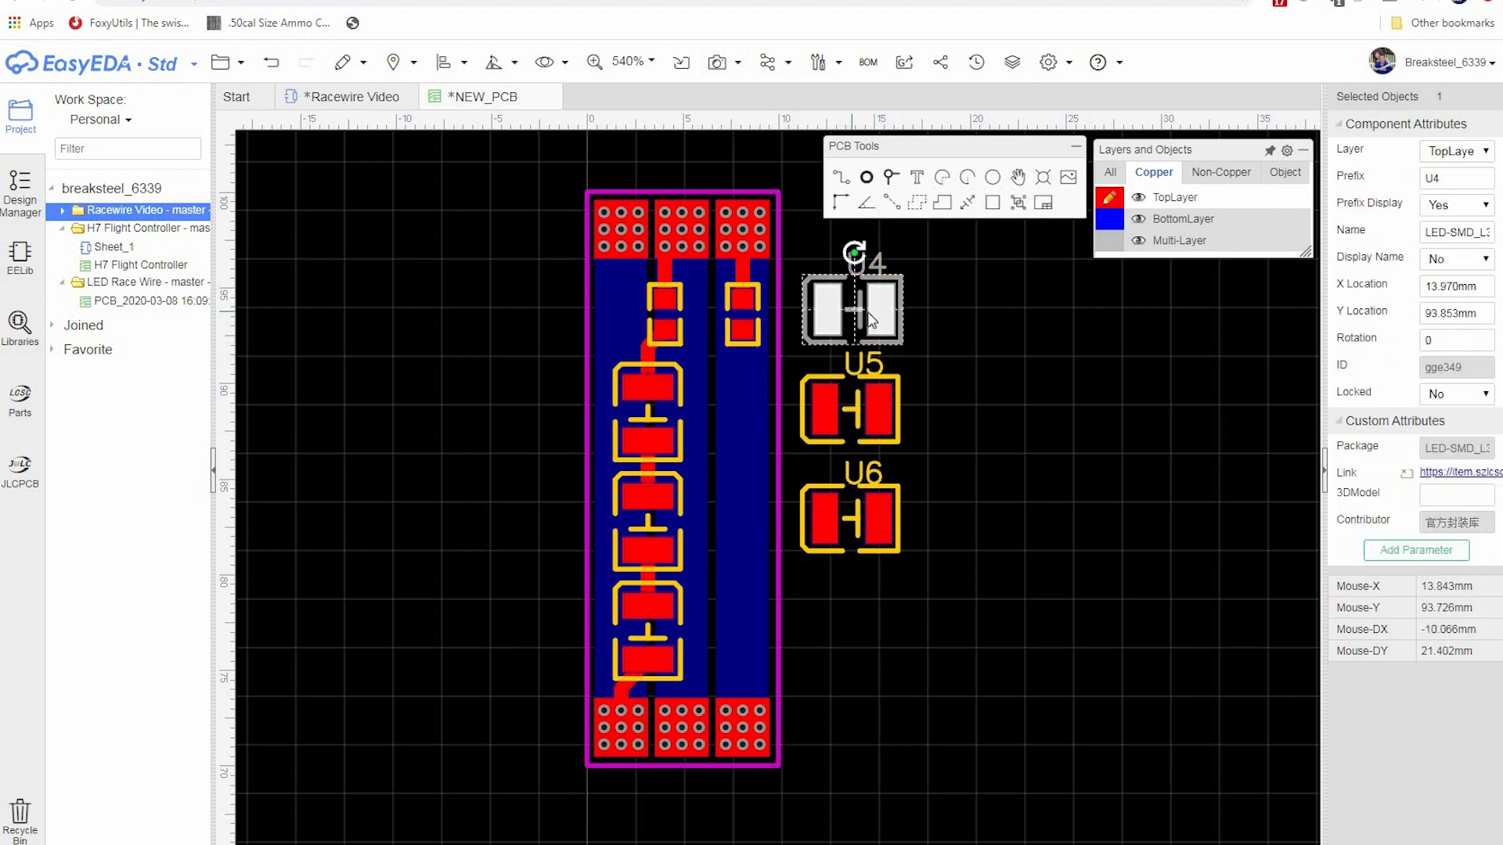
click(1454, 205)
click(1445, 237)
double_click(1446, 342)
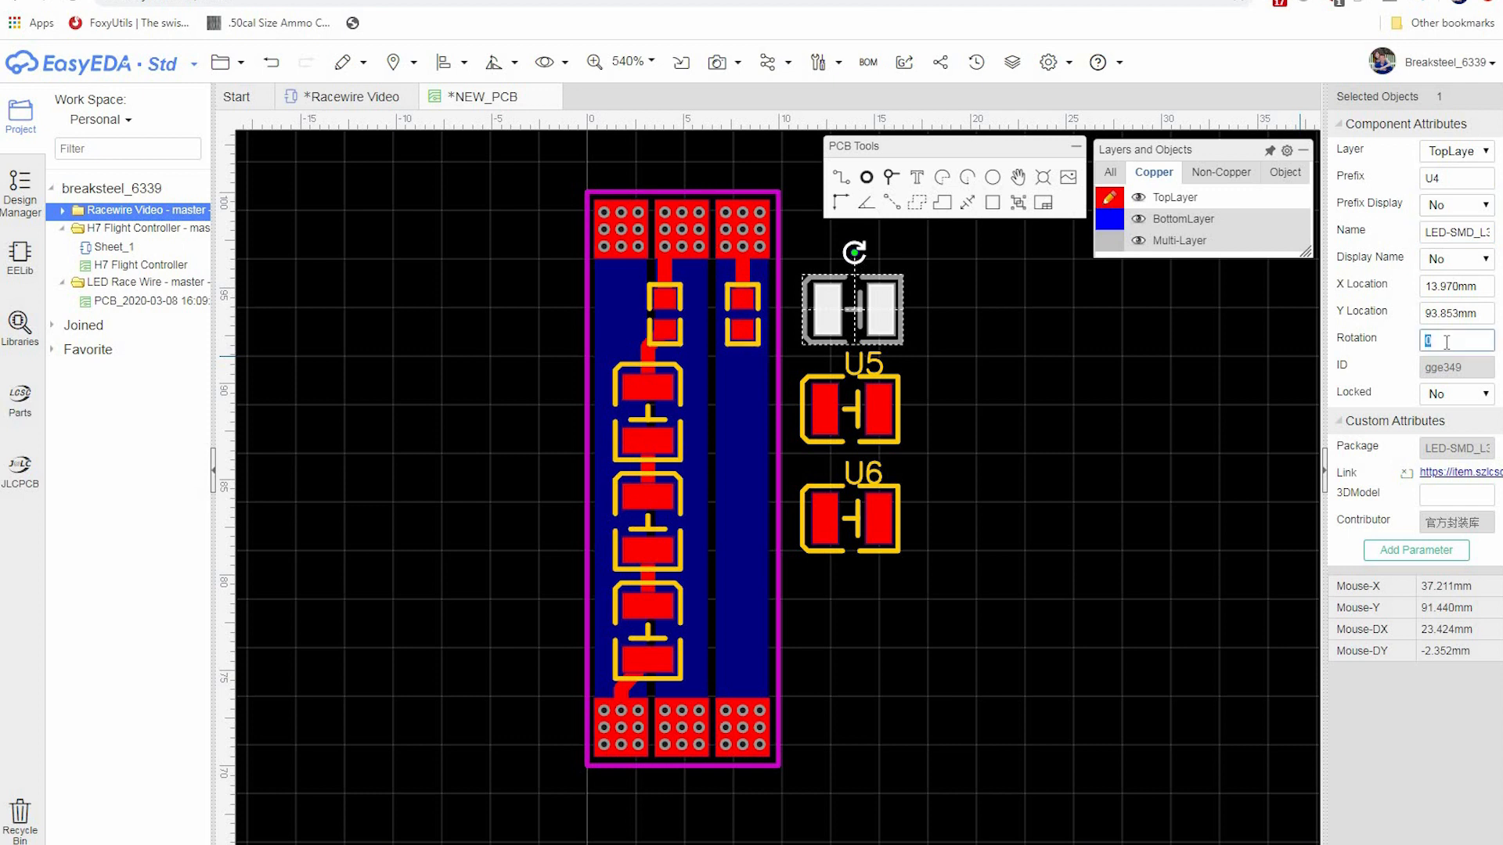
key(Return)
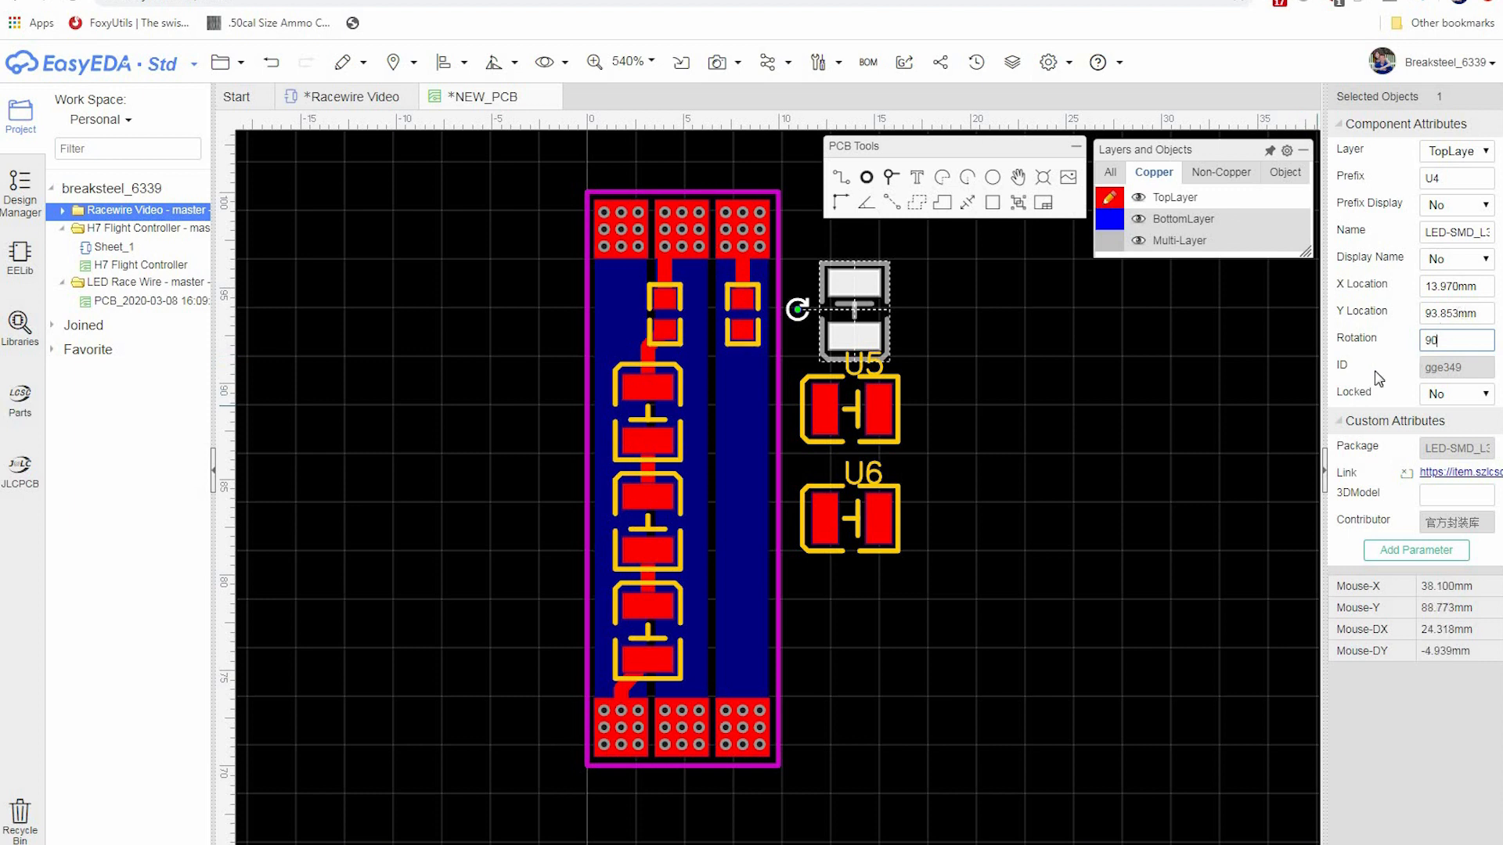
- Hide the prefix of LED U5 and set its rotation to 90
click(853, 416)
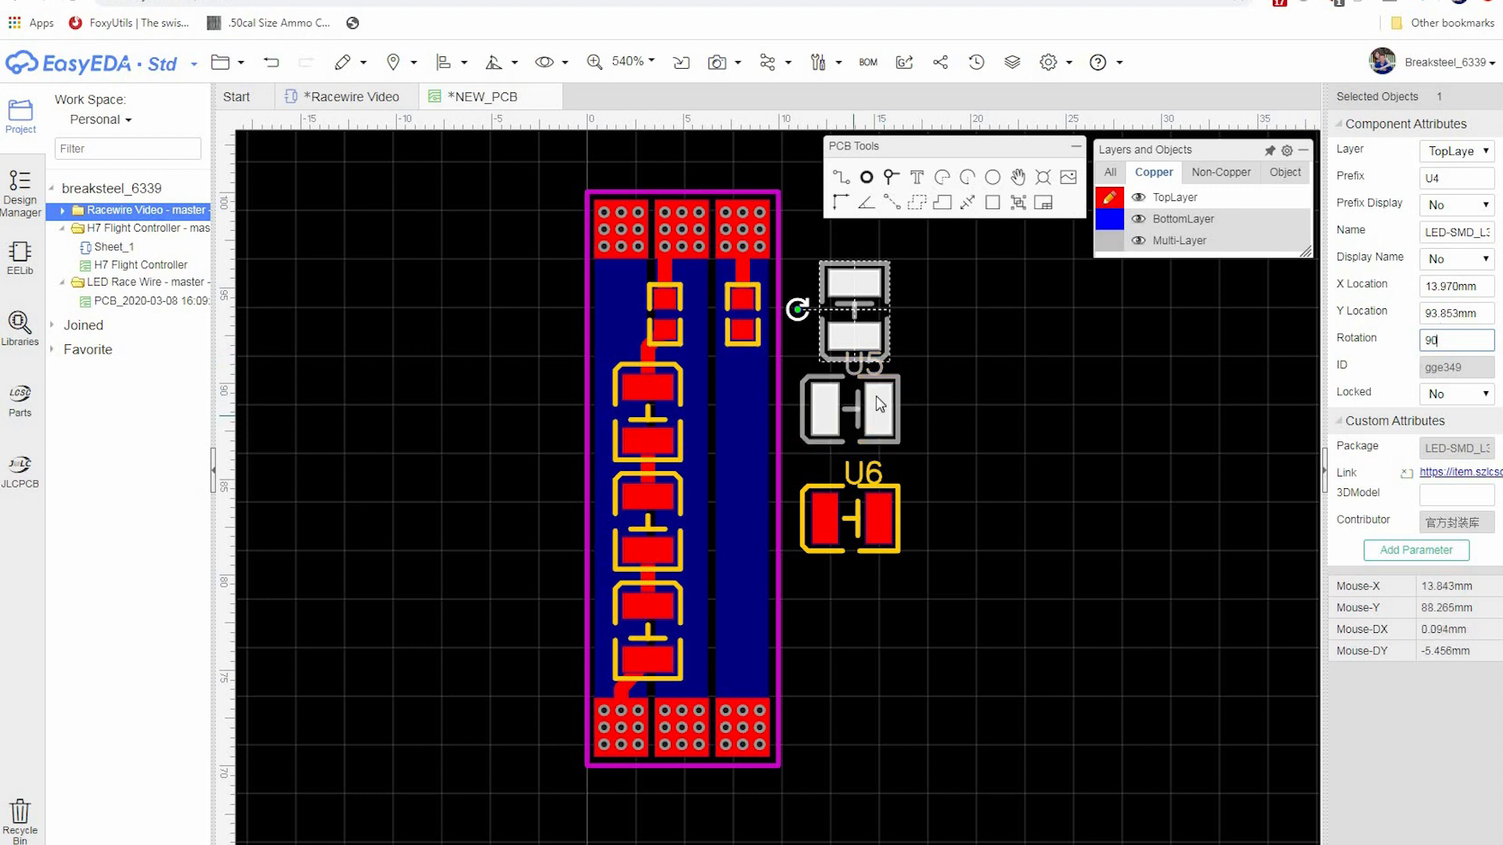
click(1459, 206)
click(1448, 239)
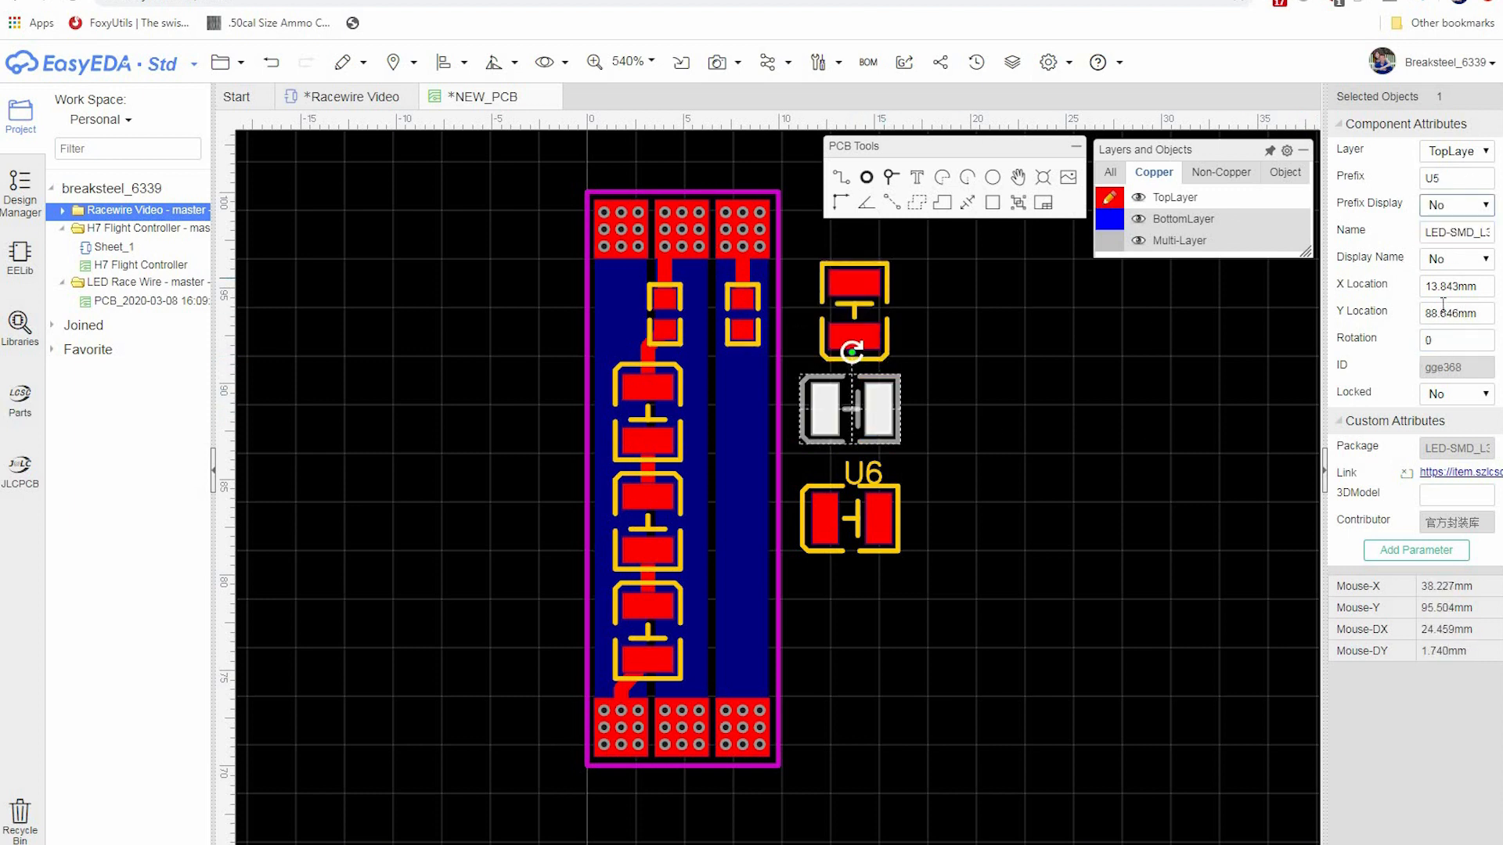
click(1453, 347)
text(90)
key(Return)
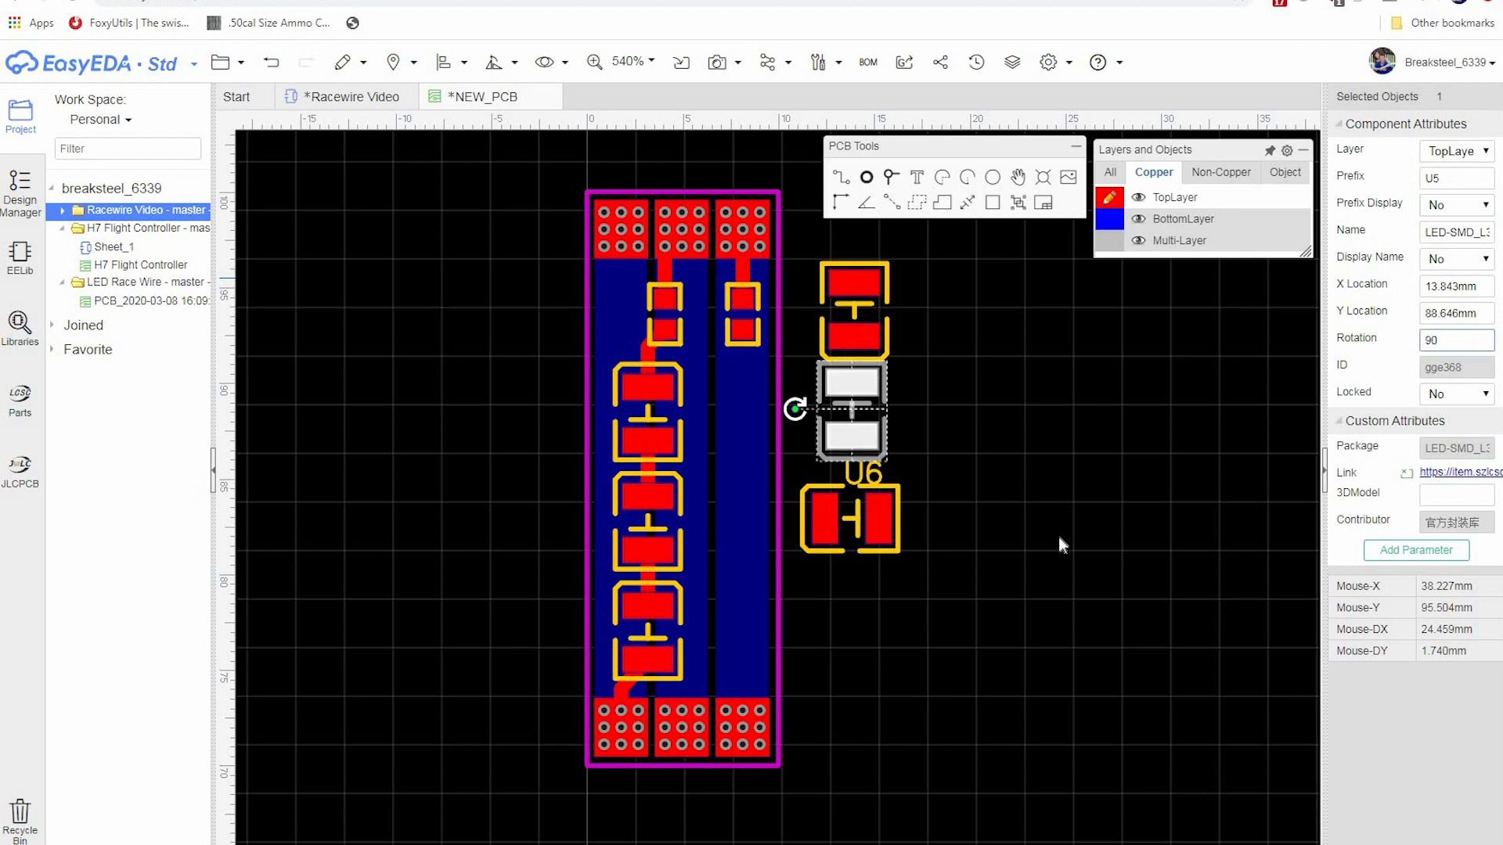
- Hide the prefix of LED U6 and set its rotation to 90
click(844, 513)
click(853, 514)
click(1455, 205)
click(1446, 237)
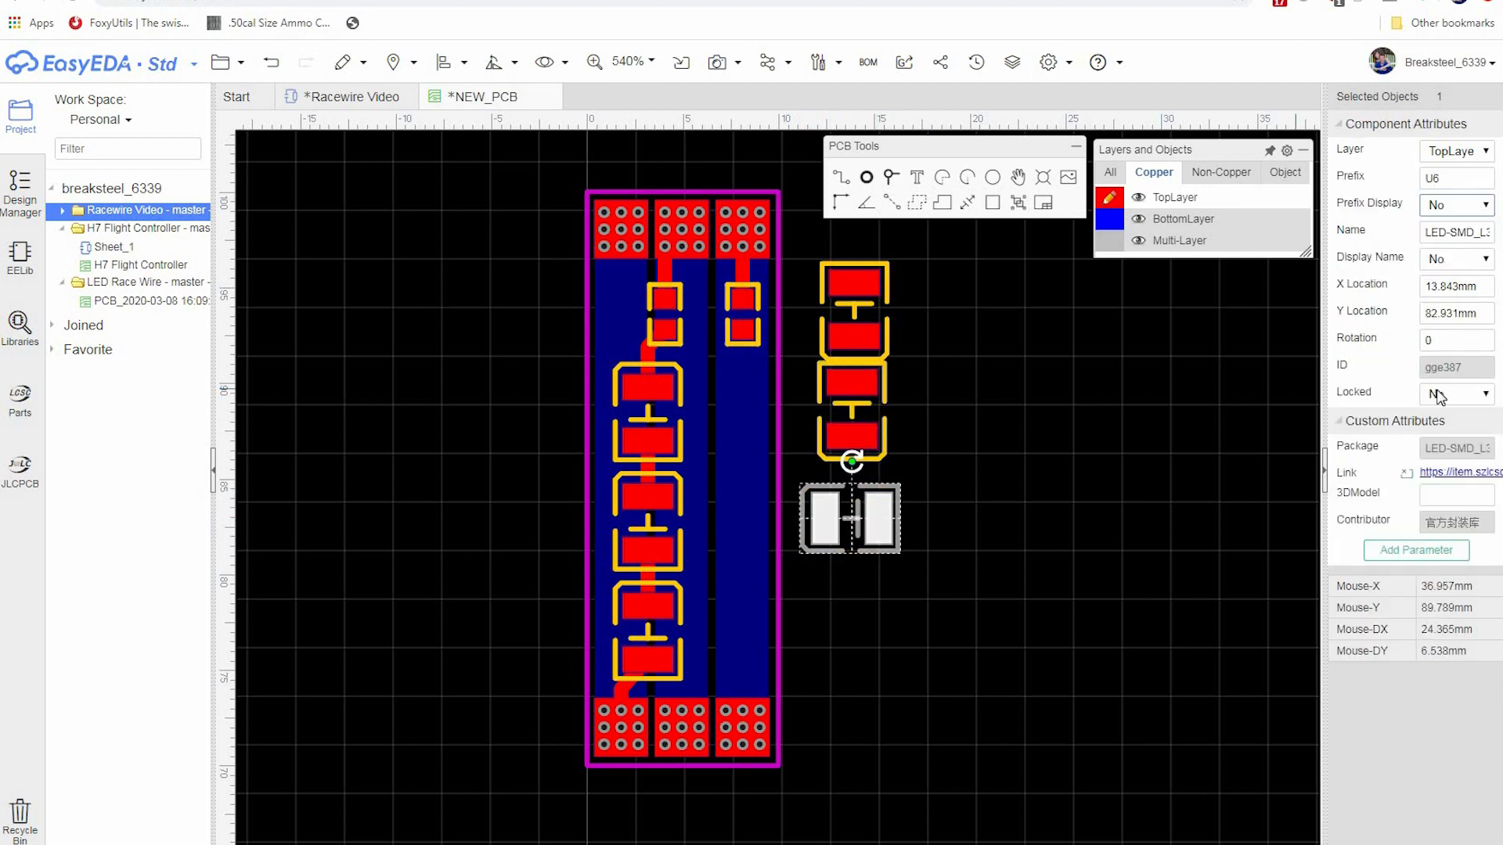
click(1450, 340)
text(90)
key(Return)
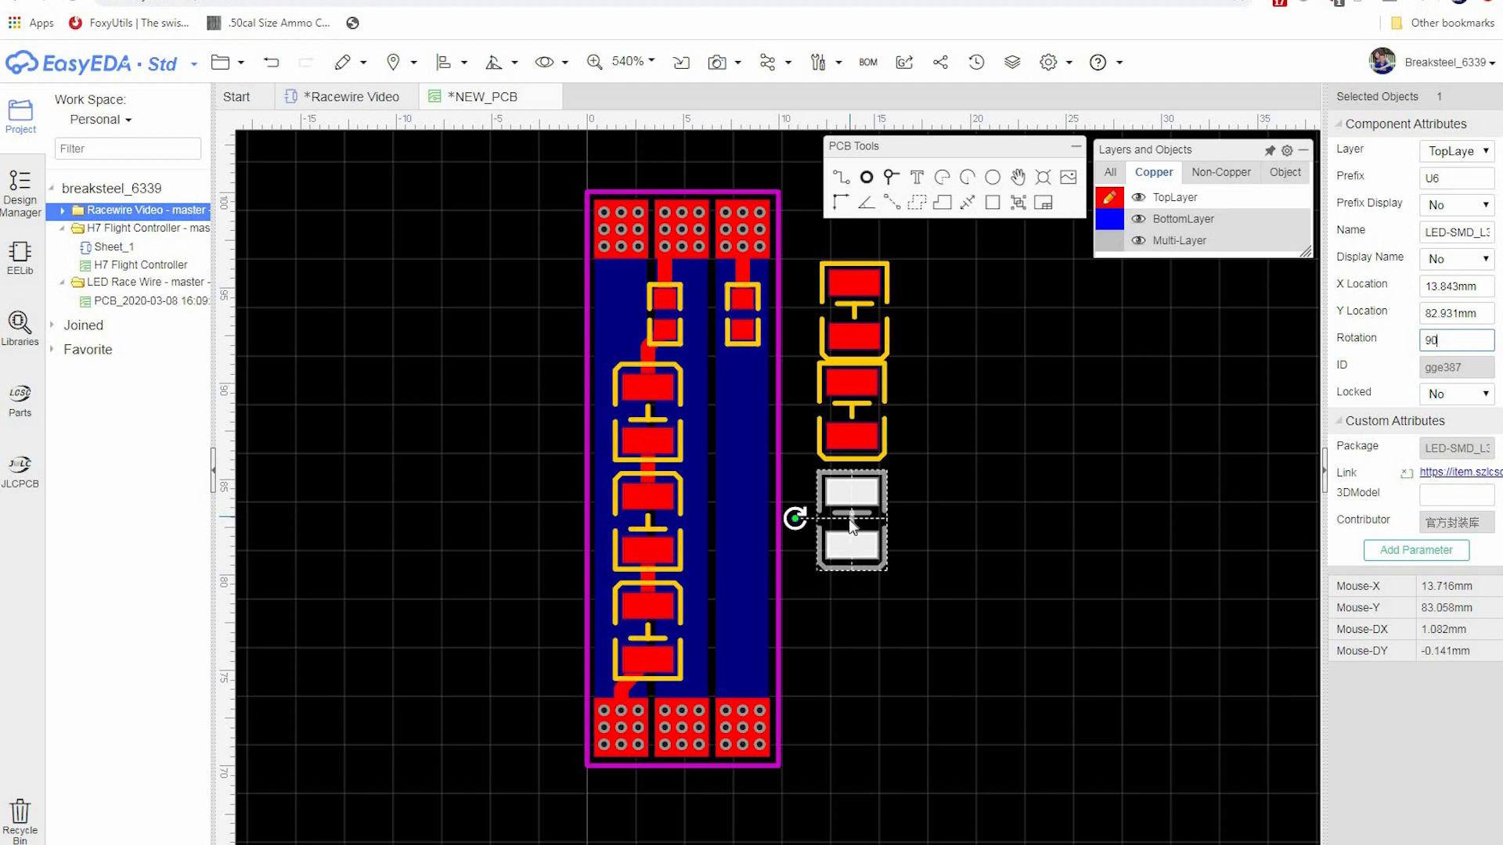
- Place U4, U5 and U6 in a vertical column below the right resistor, beside U1, U2 and U3
drag(826, 333, 709, 413)
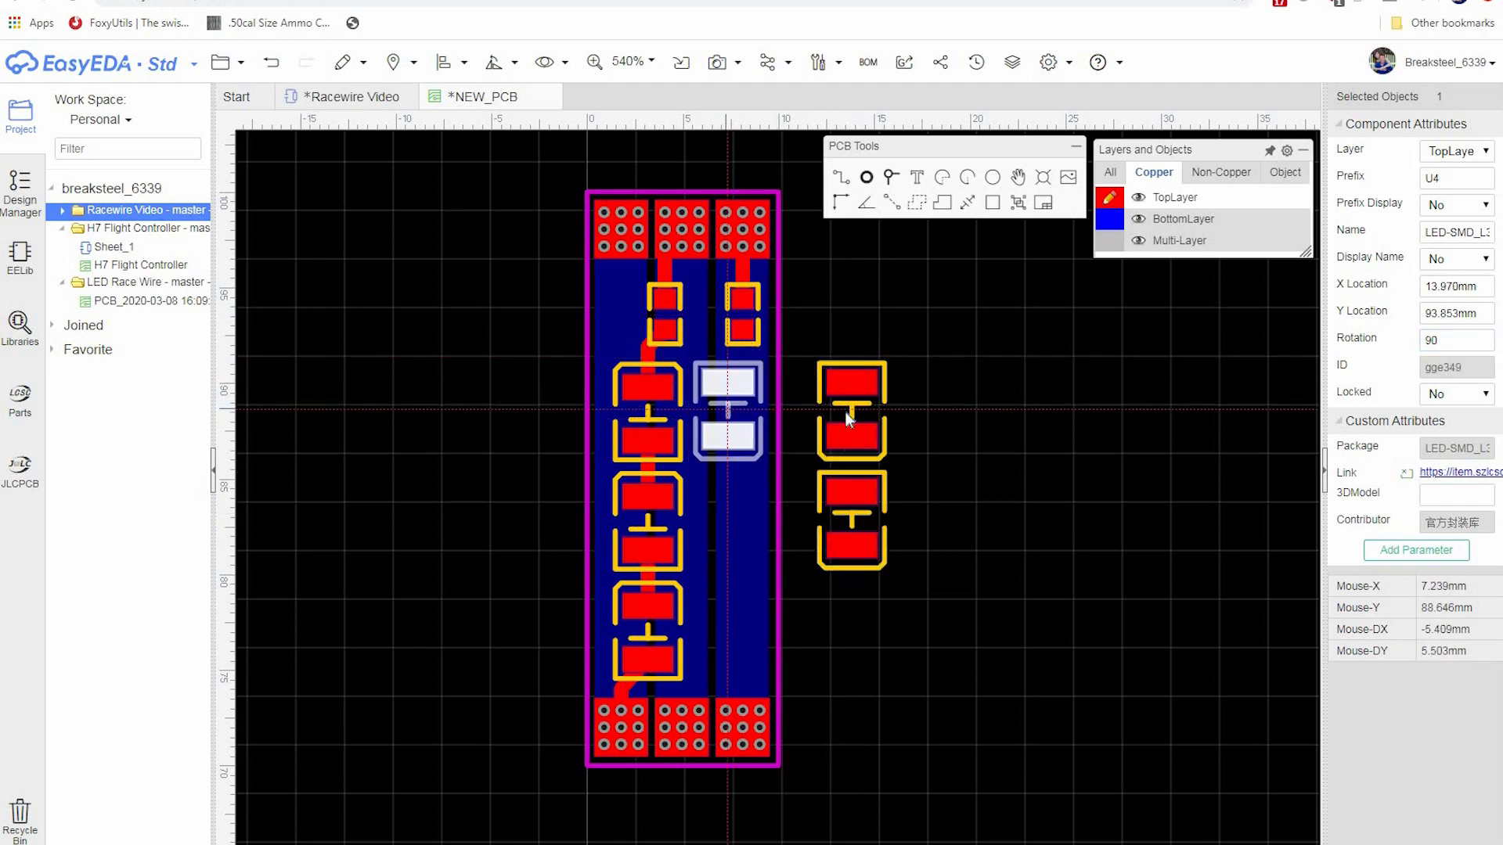
drag(851, 415, 727, 520)
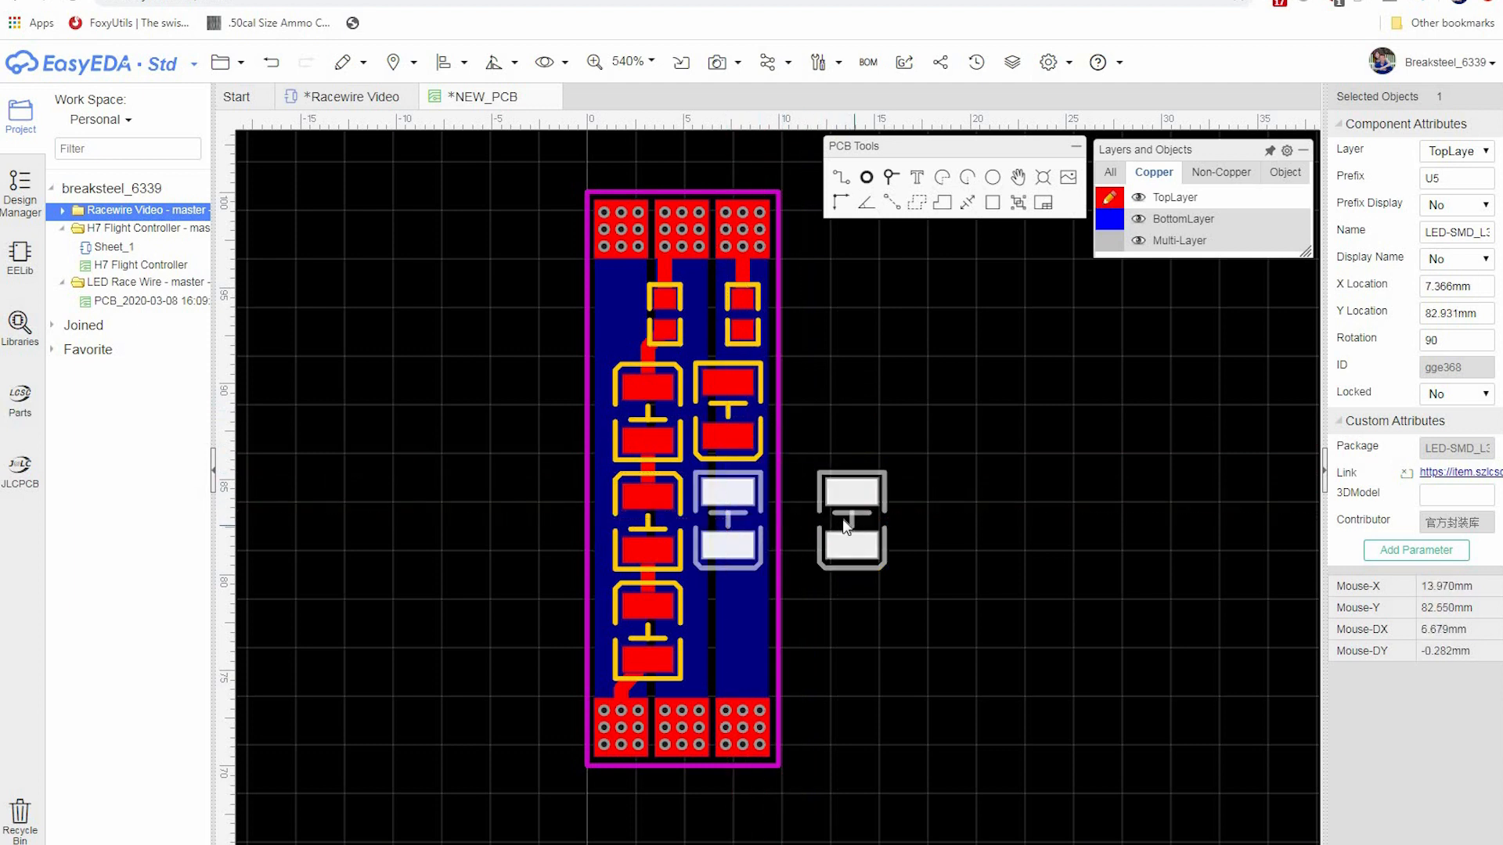
drag(815, 545, 727, 625)
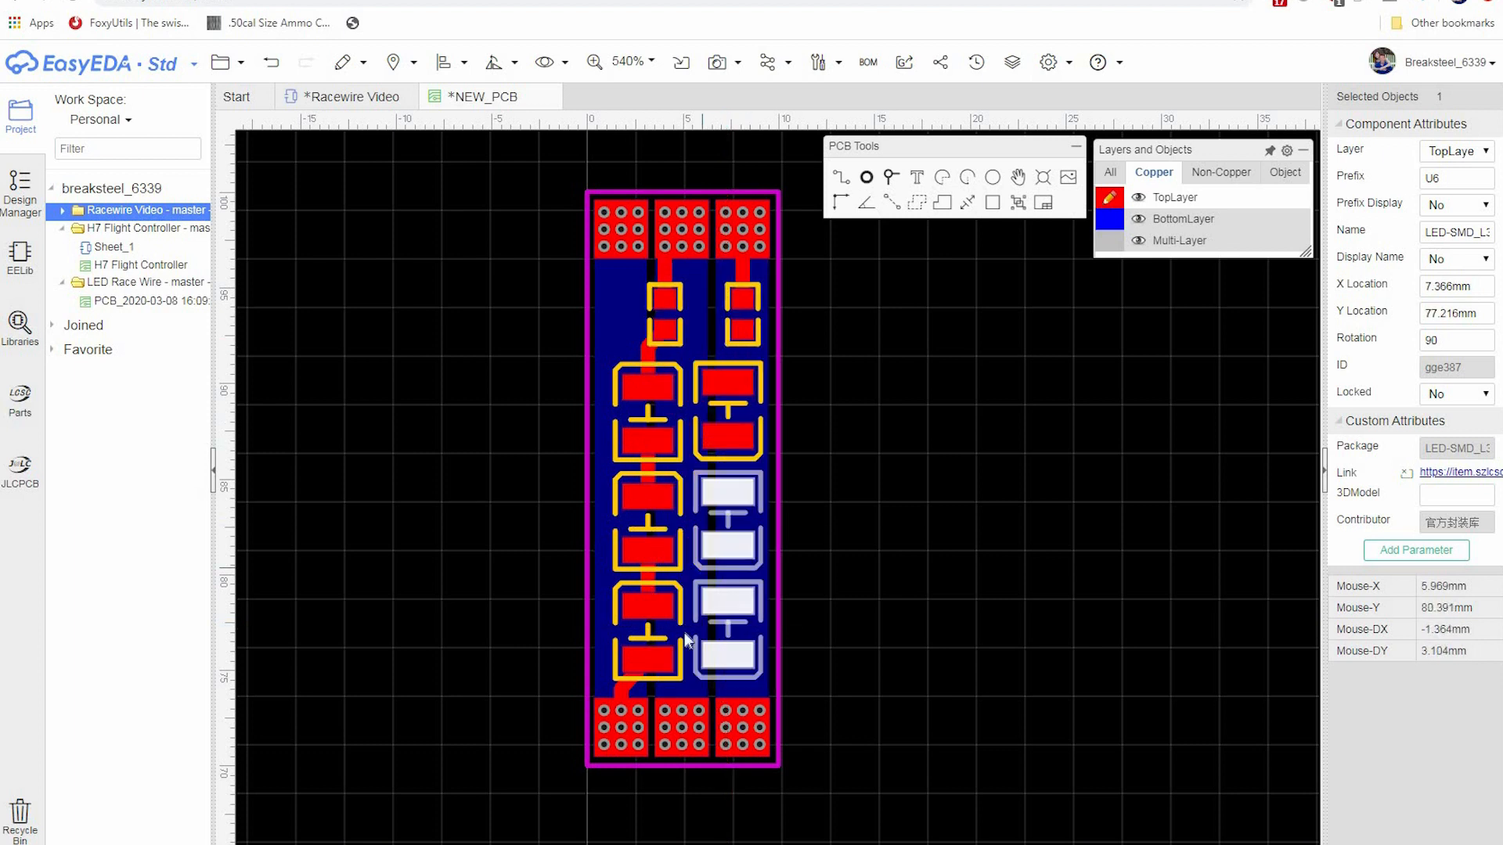
click(731, 630)
drag(731, 630, 734, 629)
key(ctrl+z)
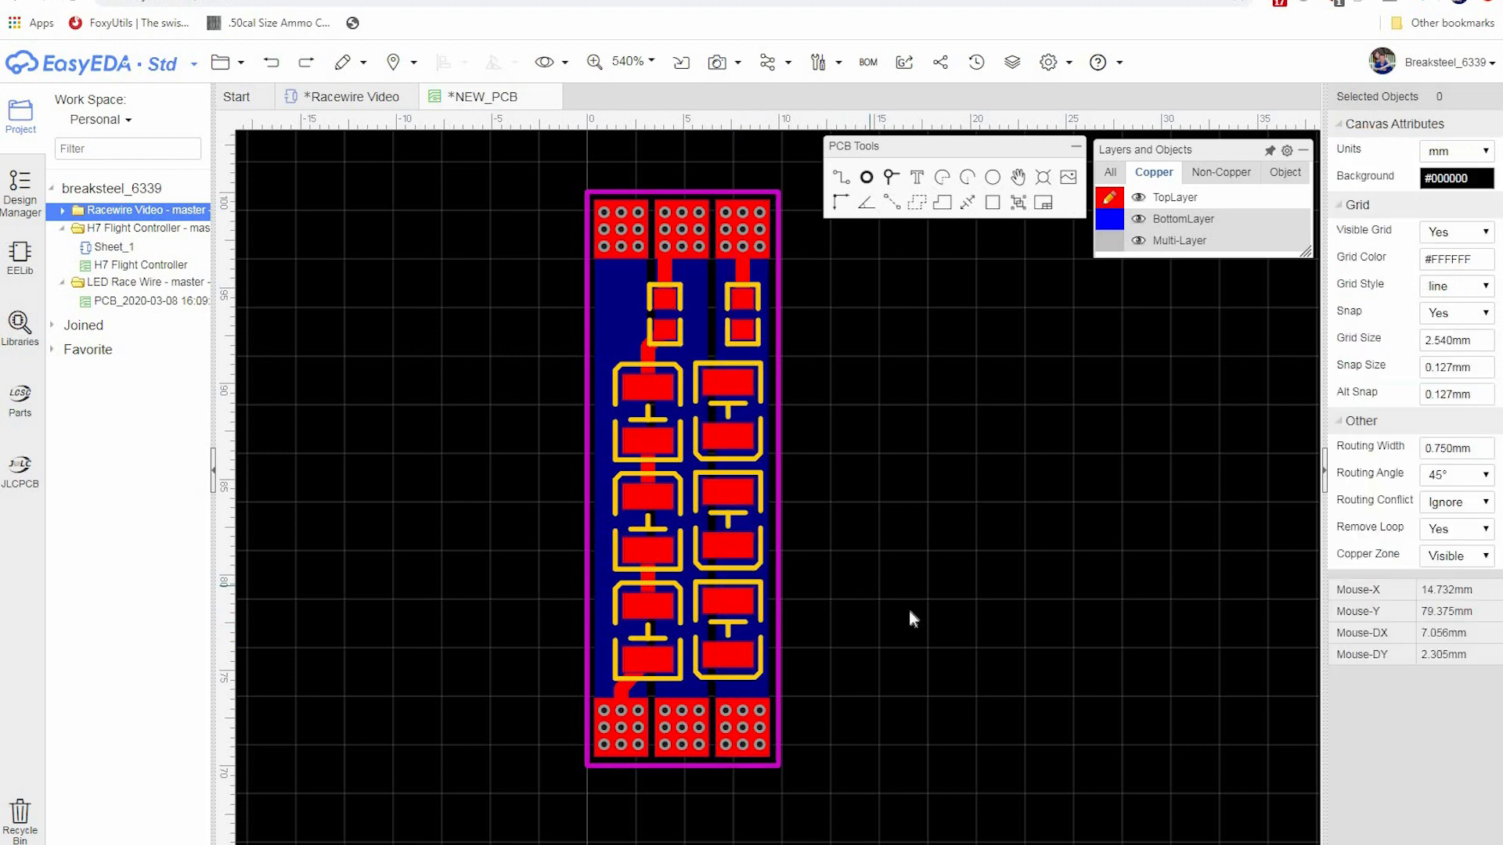
click(728, 632)
drag(728, 633, 727, 629)
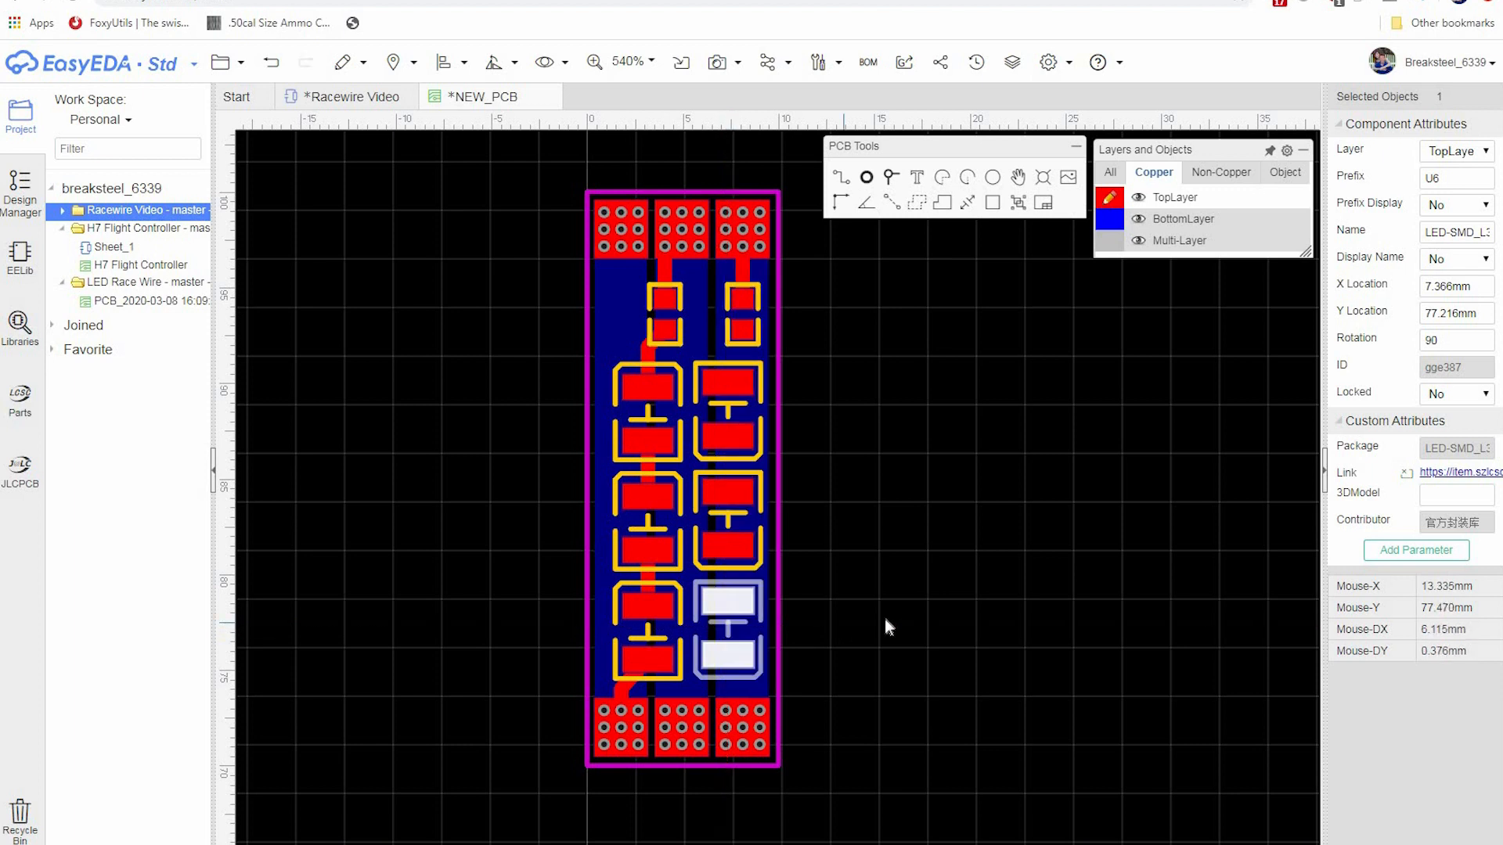
click(885, 617)
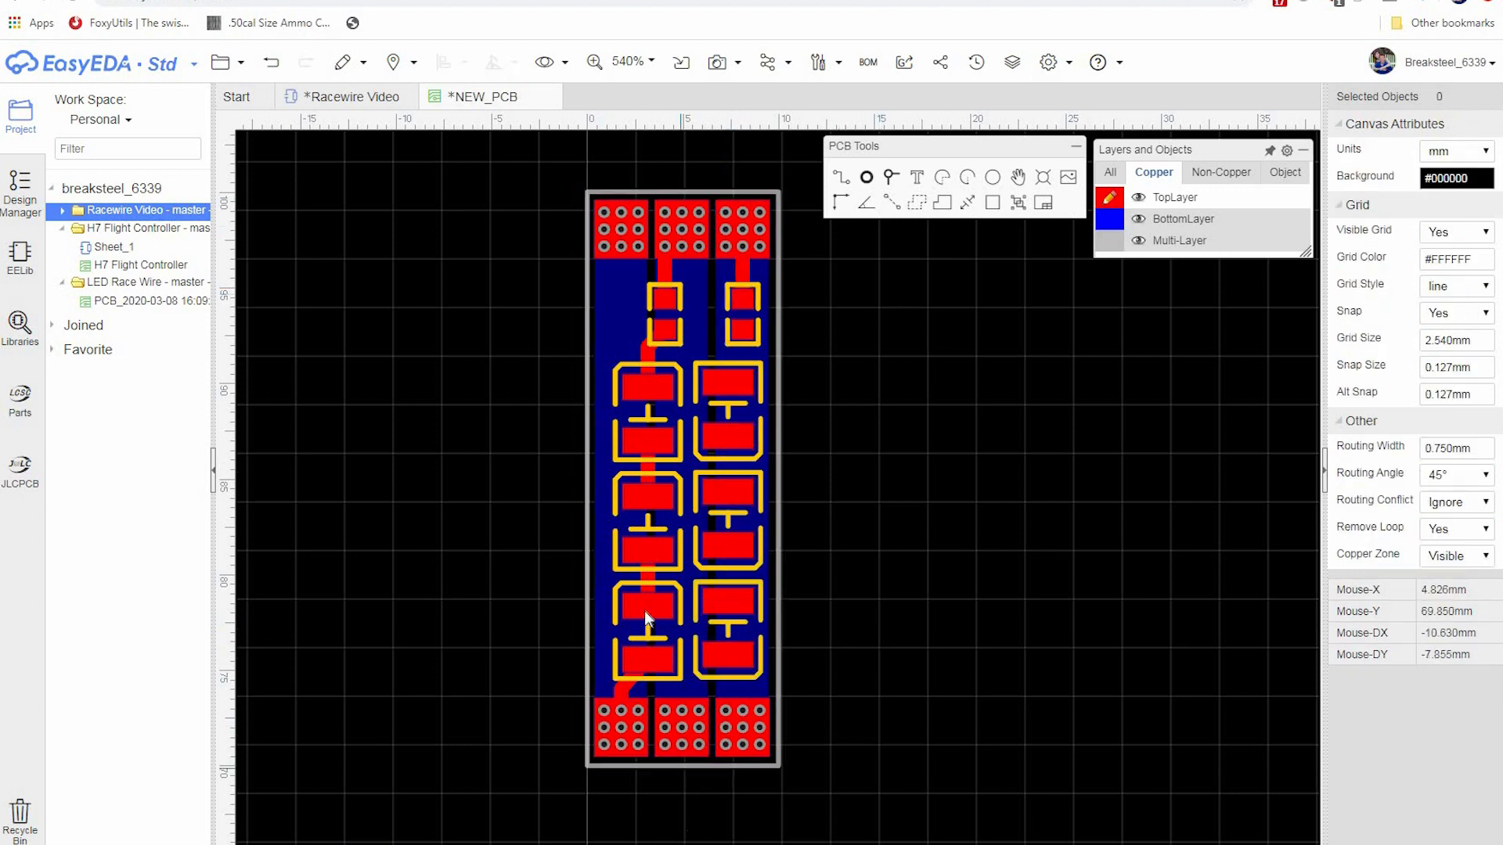
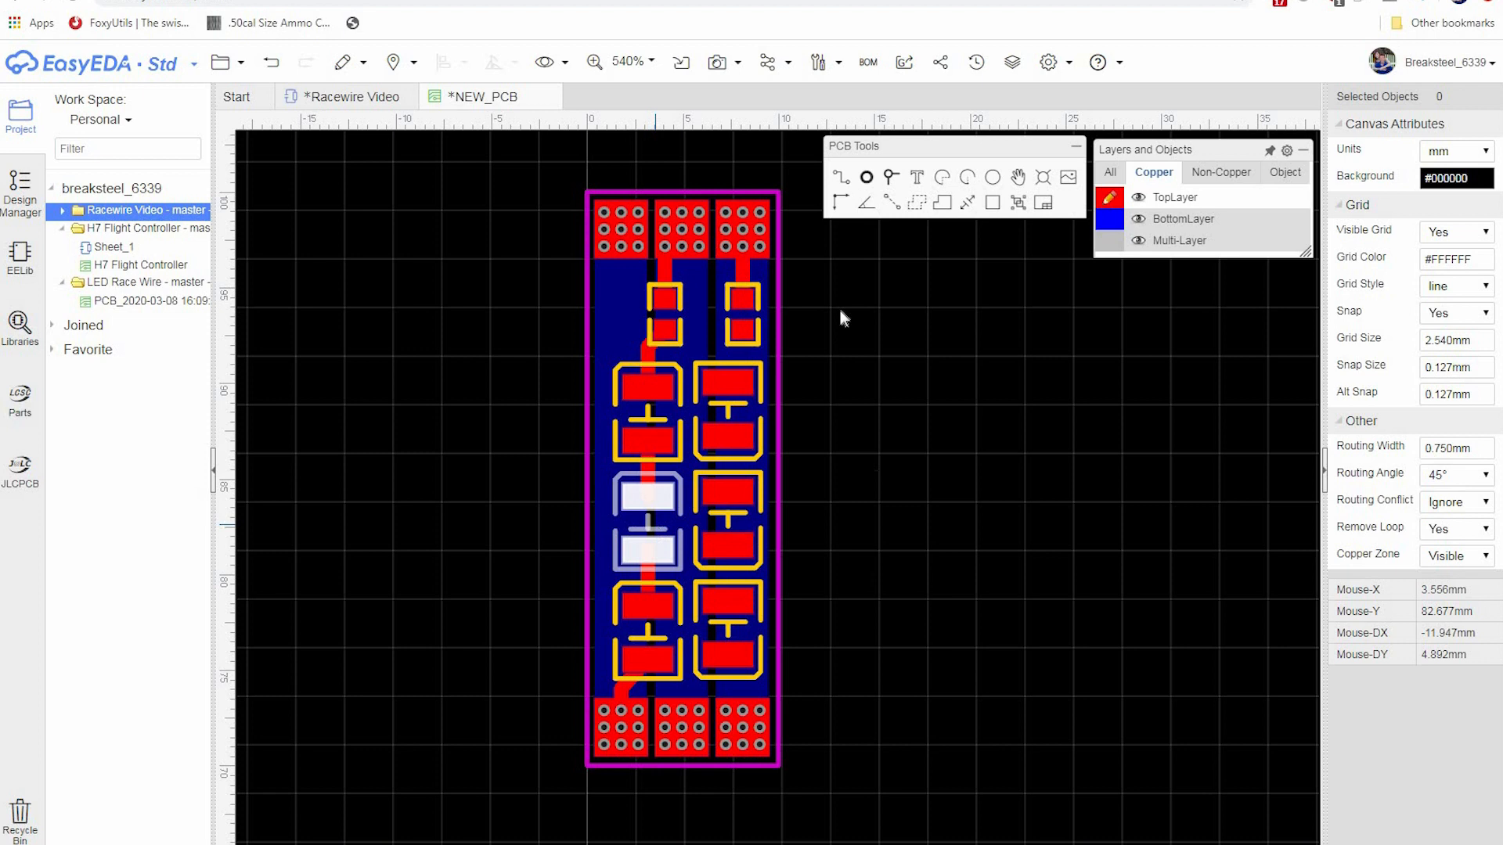
- Route TopLayer tracks from the right resistor's lower pad to U4's upper pad and from U4's lower pad to U5's upper pad
click(841, 184)
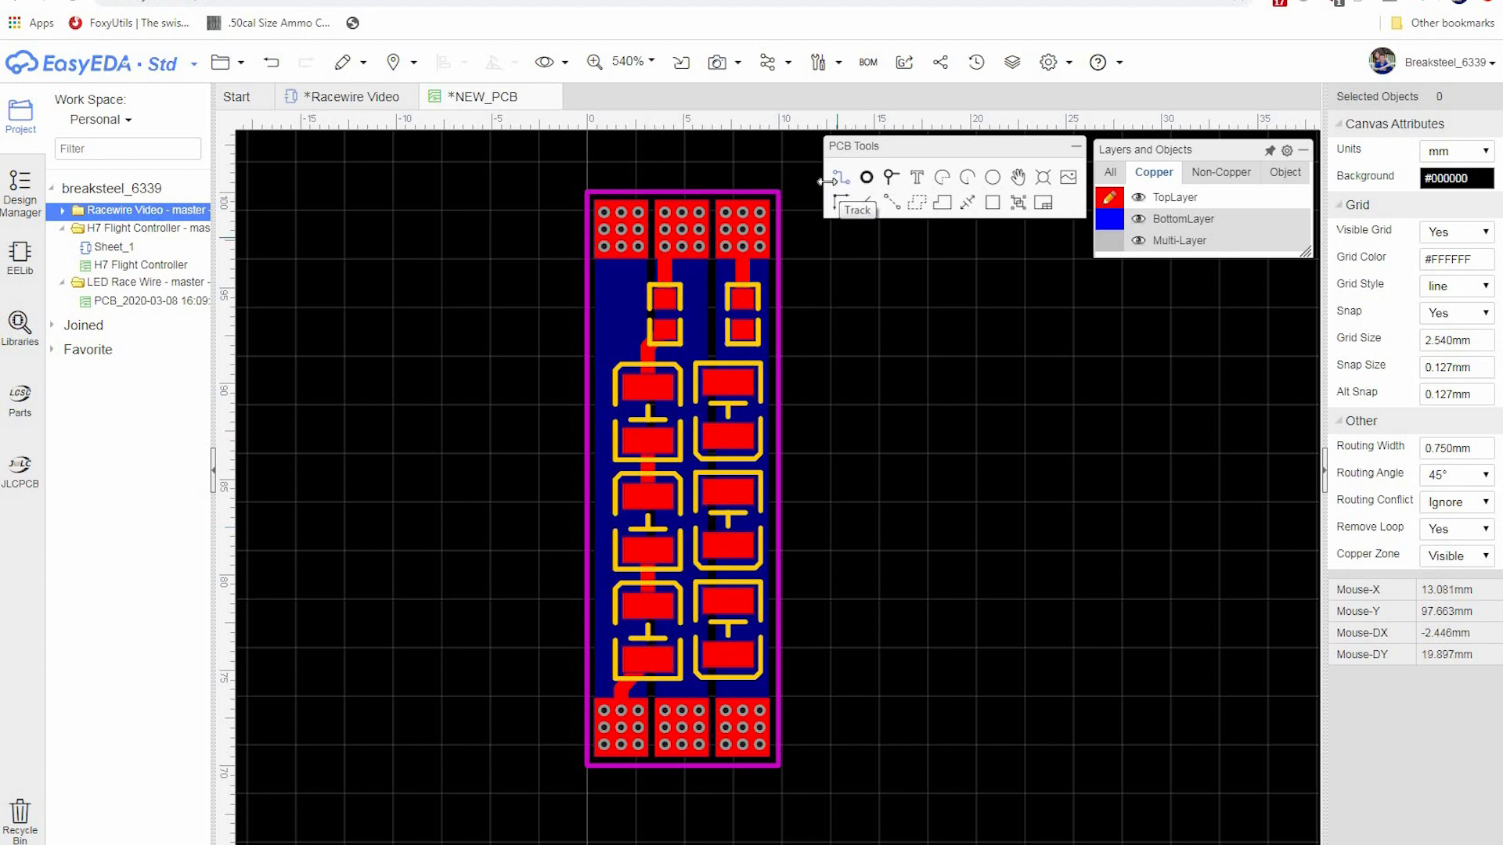
click(732, 382)
right_click(871, 382)
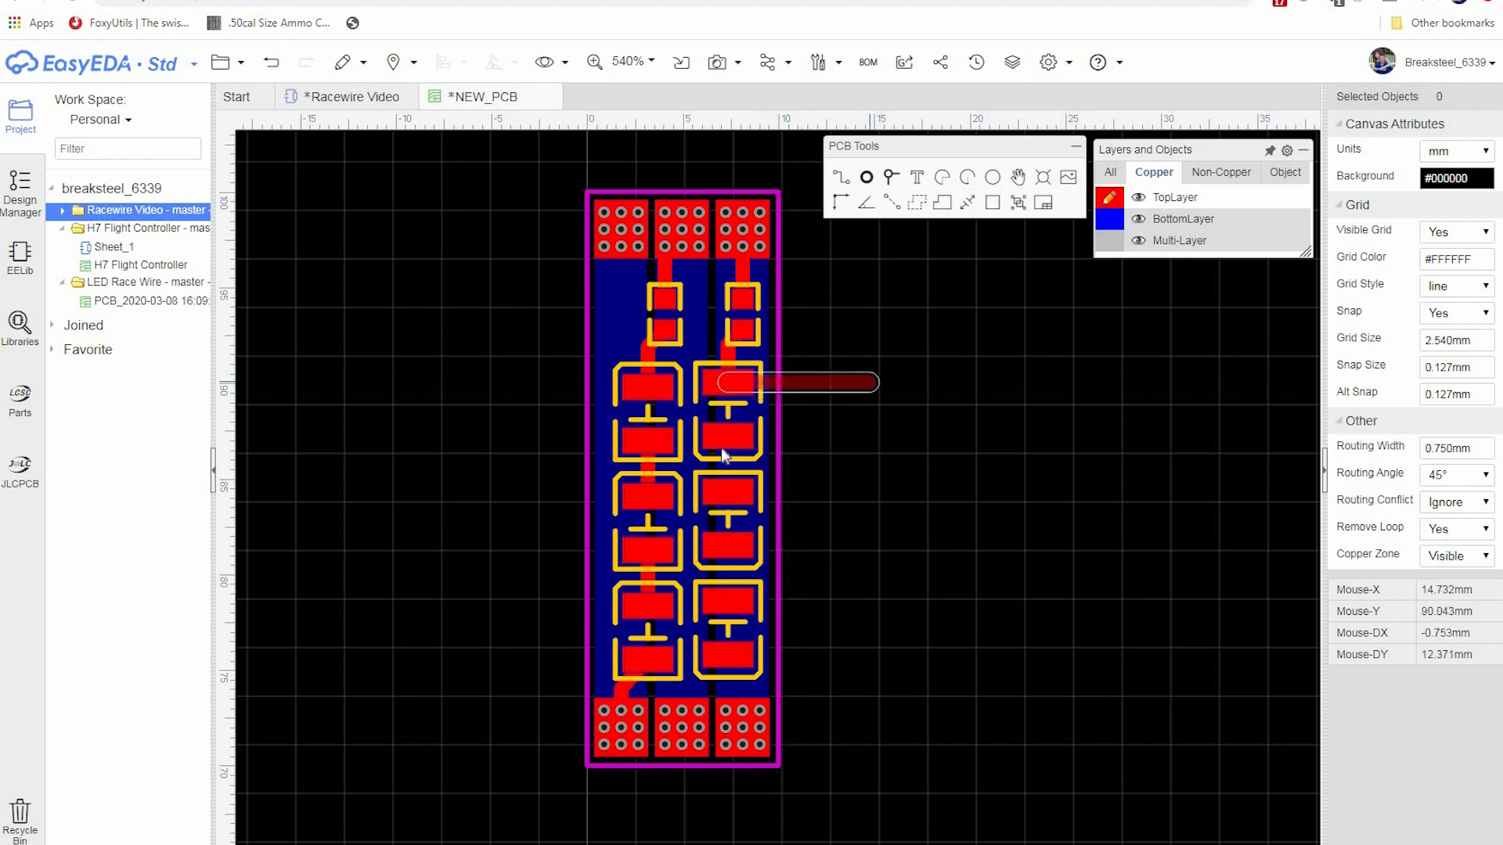
click(840, 180)
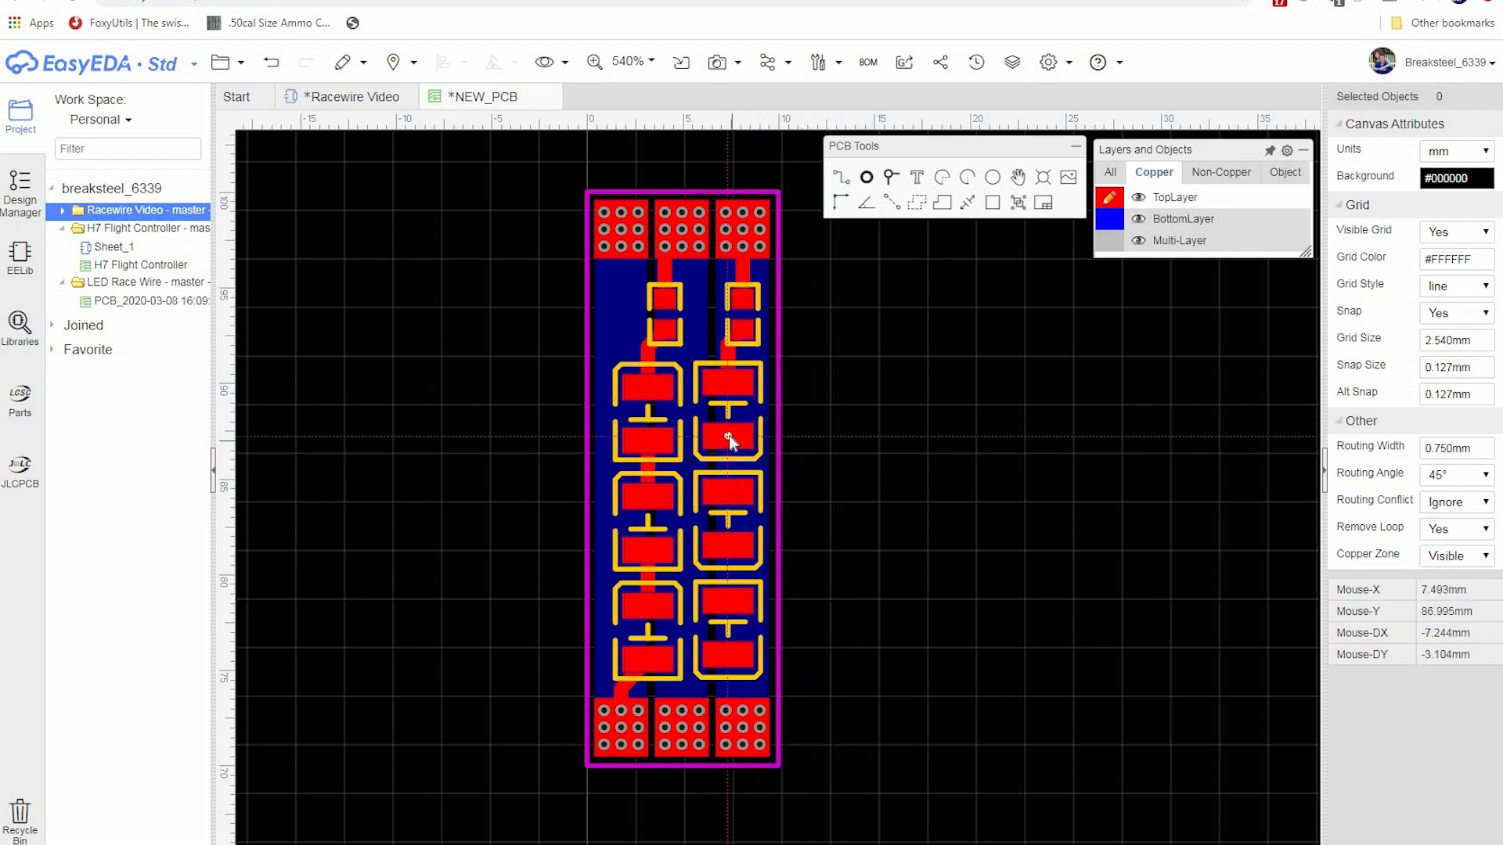
click(728, 491)
right_click(862, 472)
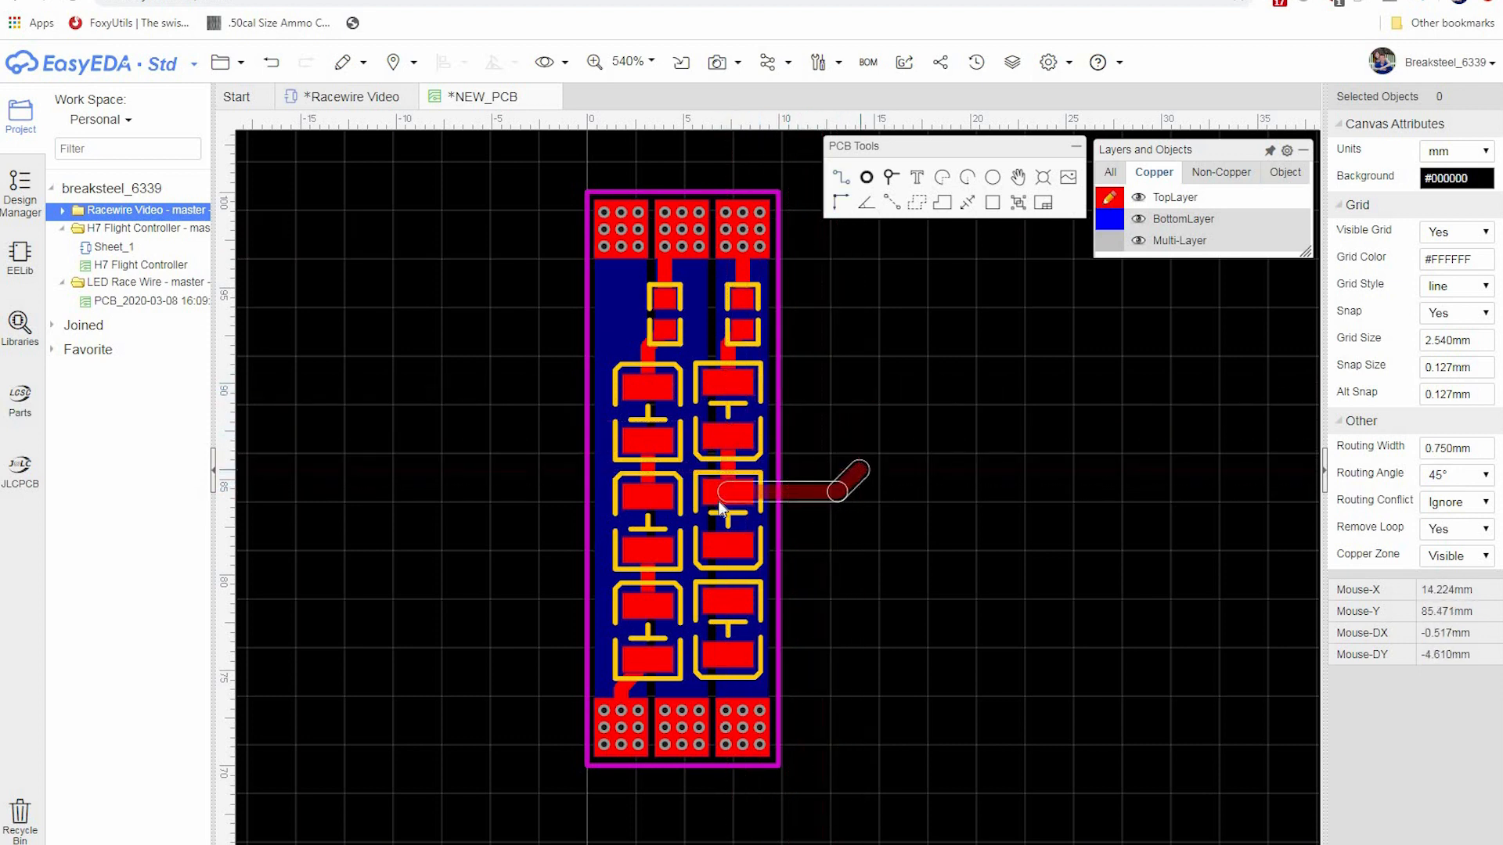
- Route TopLayer tracks from U5's lower pad to U6's upper pad and from U6's lower pad to the board's lower middle via pad
click(728, 545)
click(734, 599)
right_click(844, 592)
click(727, 655)
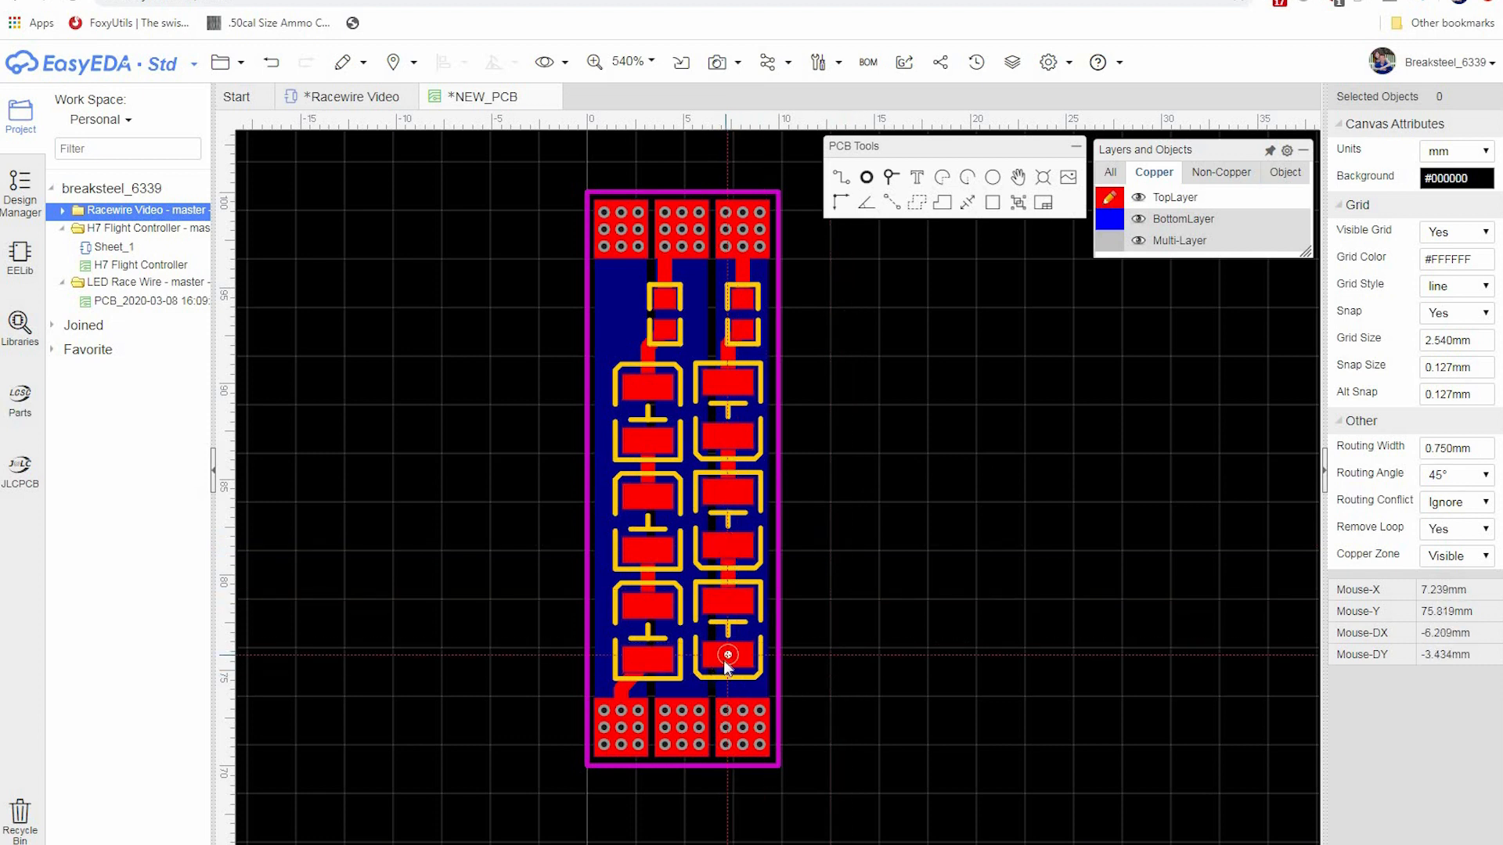
click(685, 714)
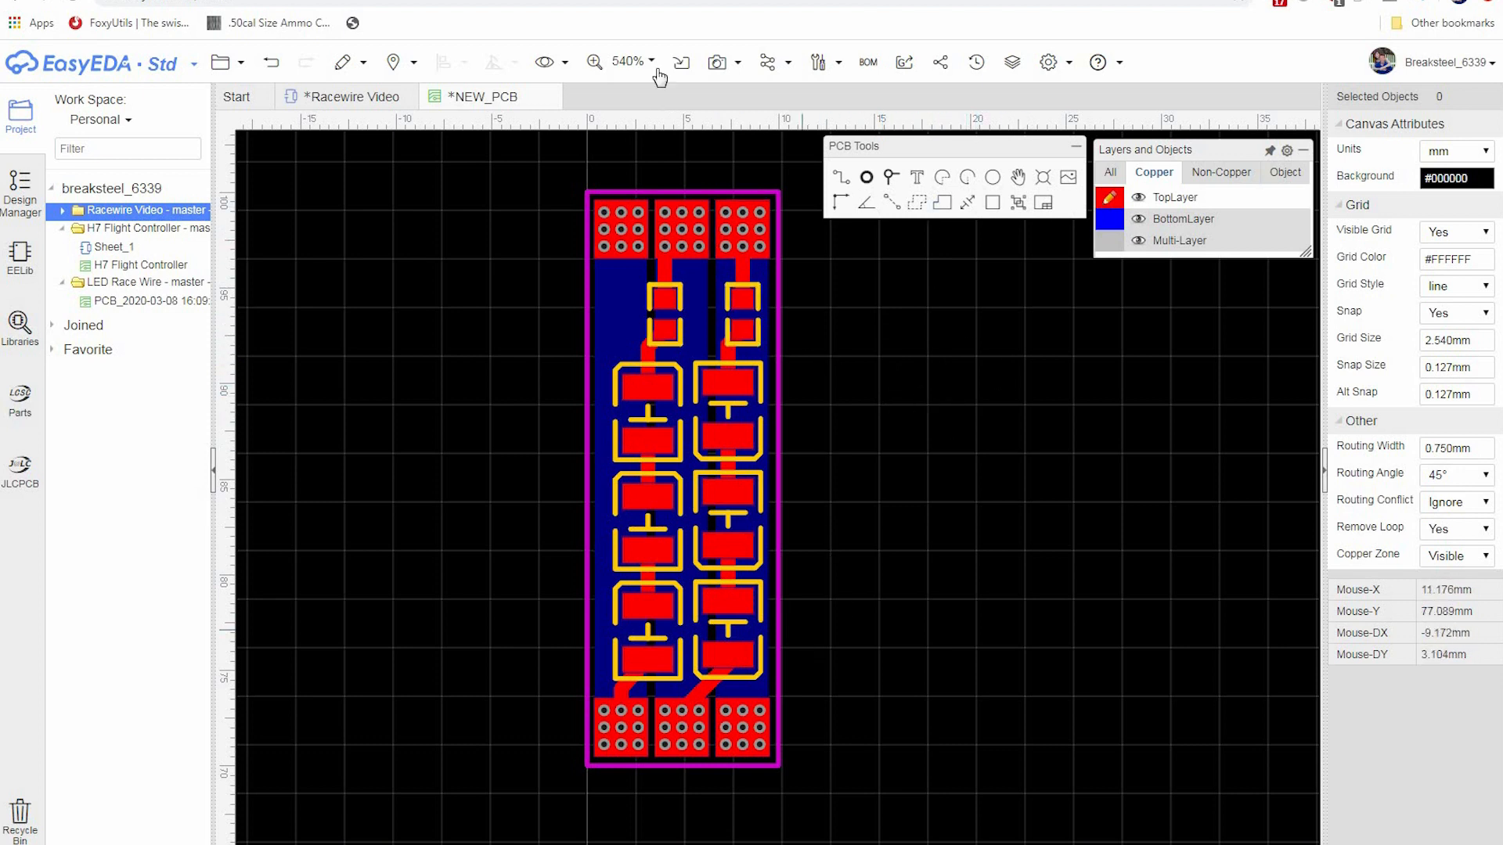
- Open the 3D view of the board and examine it from several angles
click(717, 64)
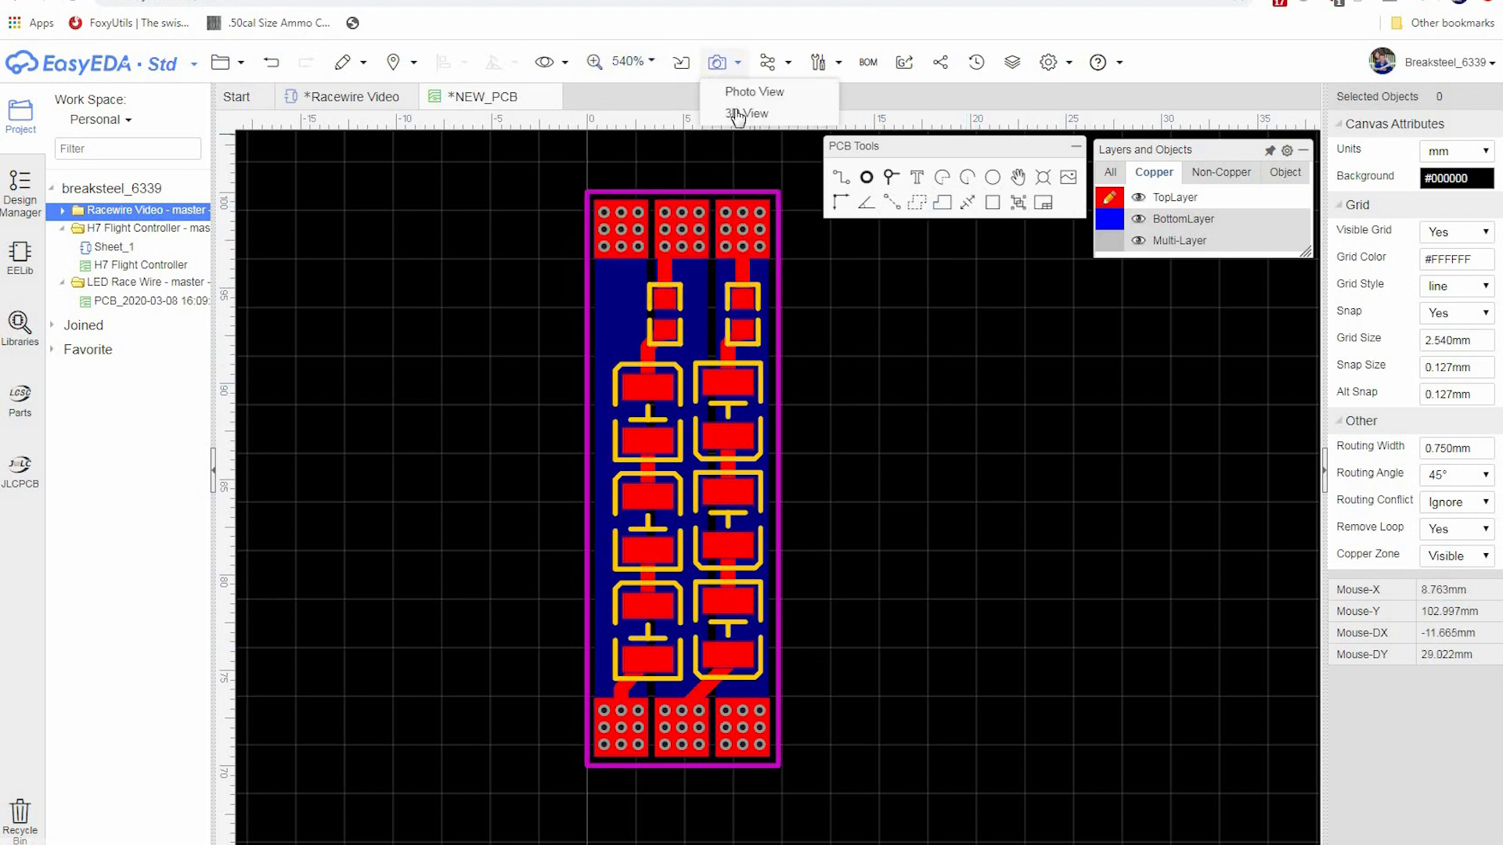
click(743, 114)
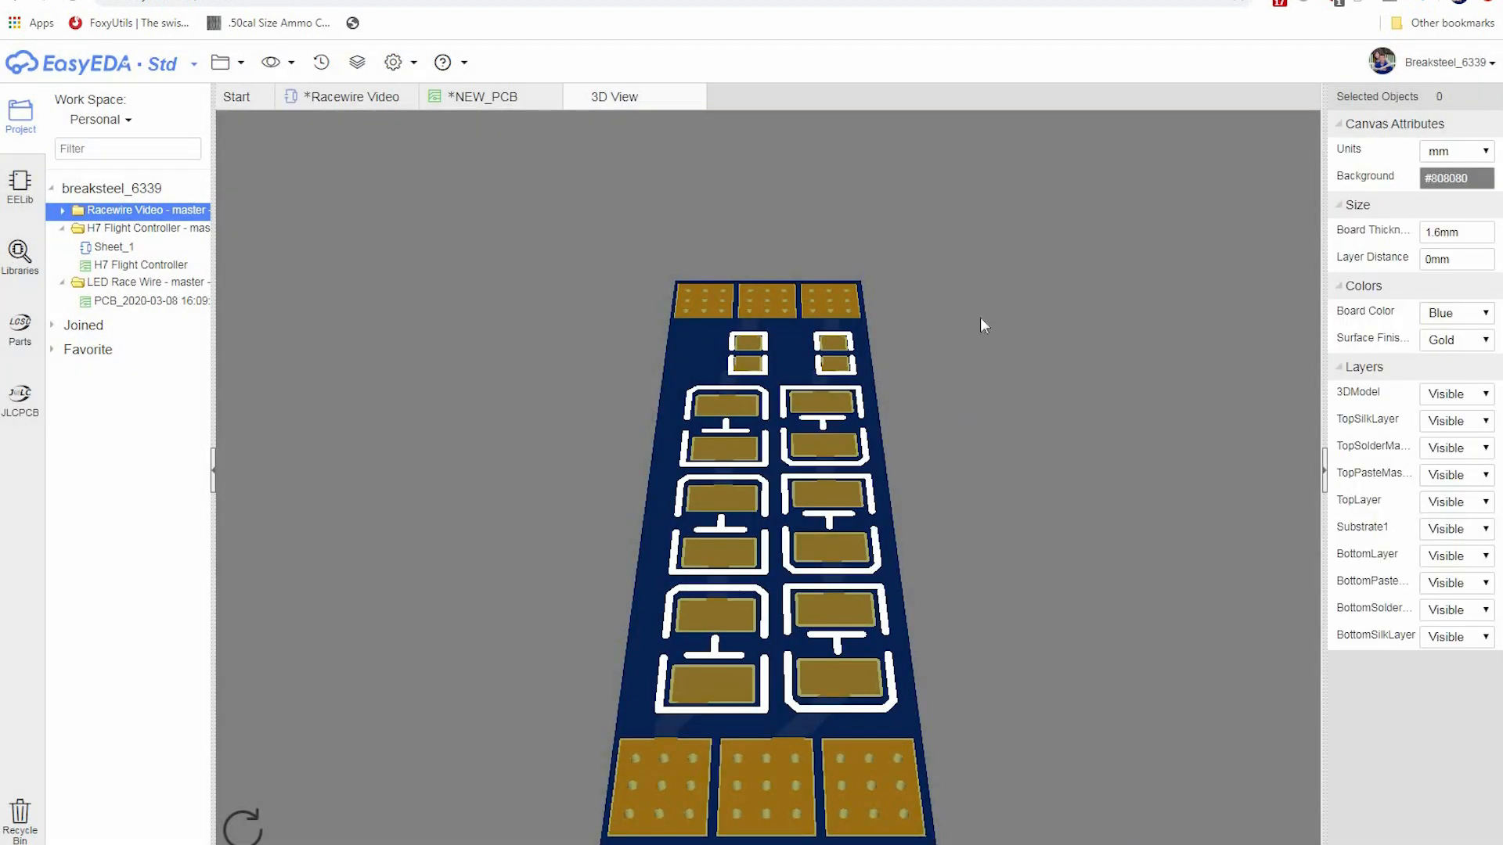
drag(980, 317, 742, 154)
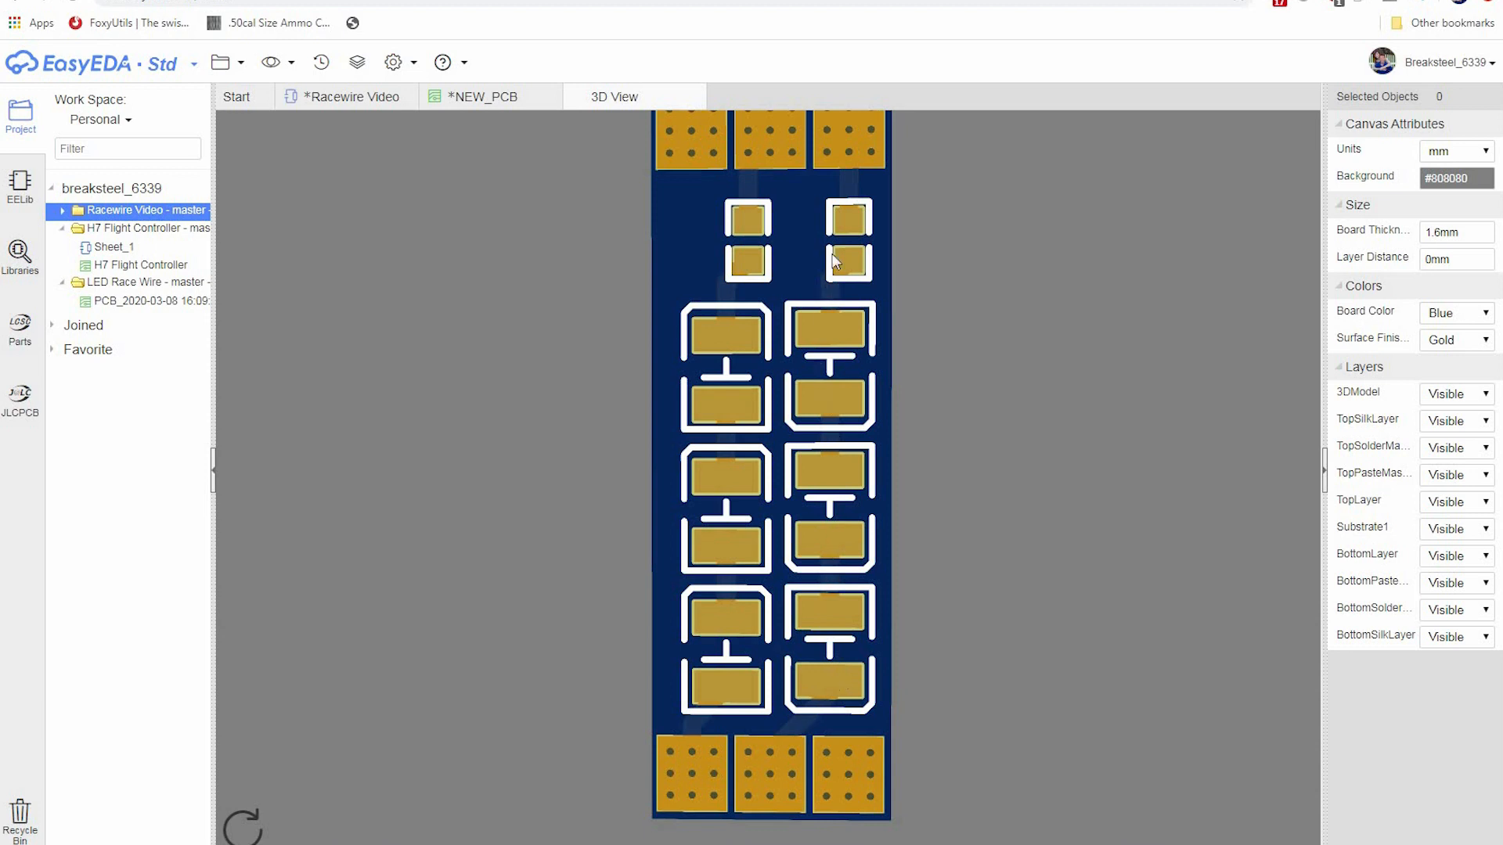
right_drag(957, 298, 998, 393)
drag(997, 393, 1167, 388)
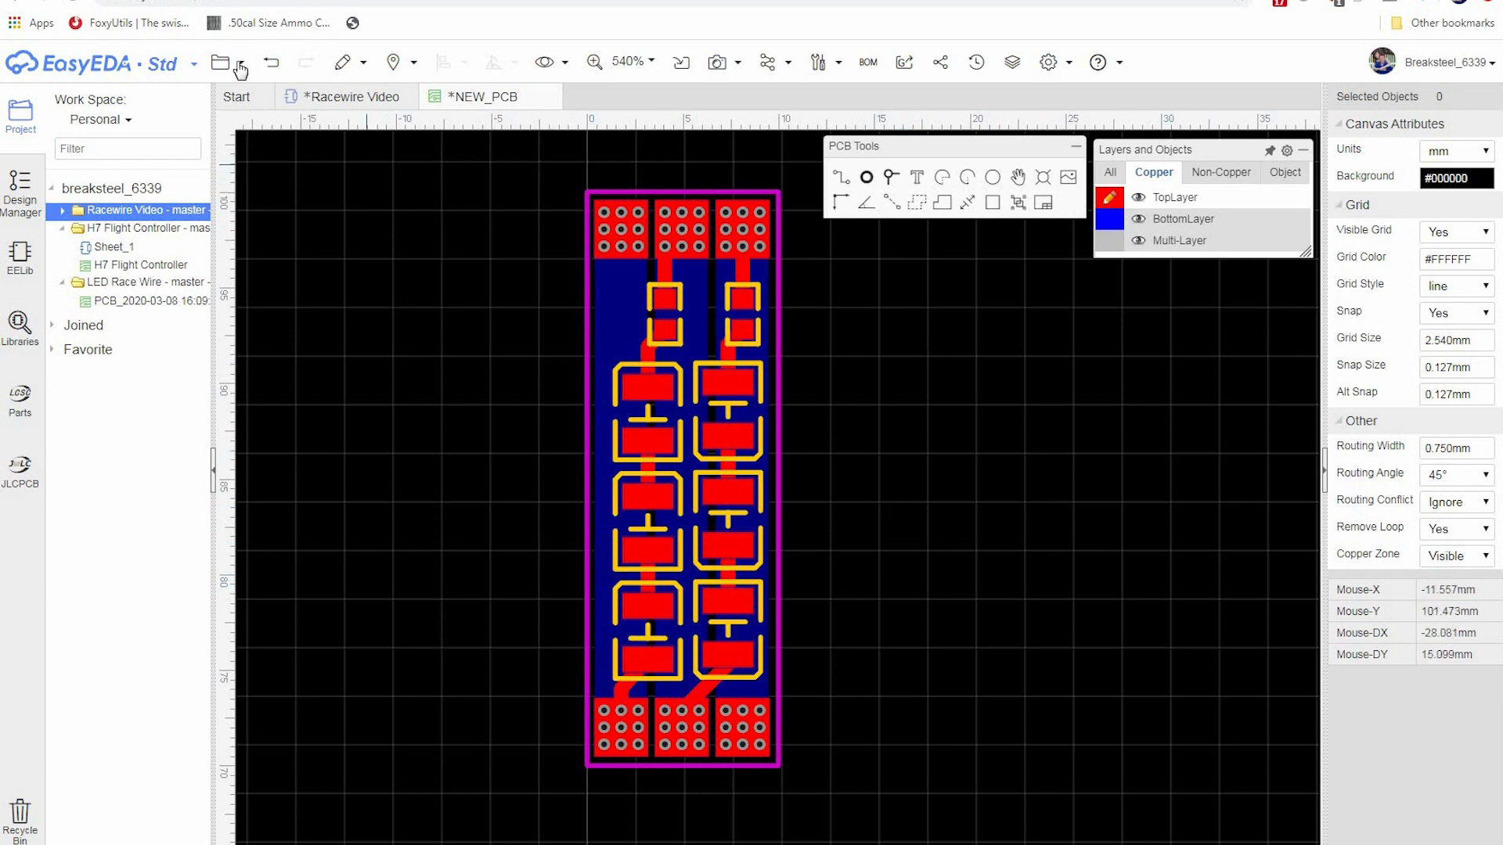
- Show all layers in the layer list and make BottomSilkLayer the active layer
click(1110, 173)
mouse_move(1147, 213)
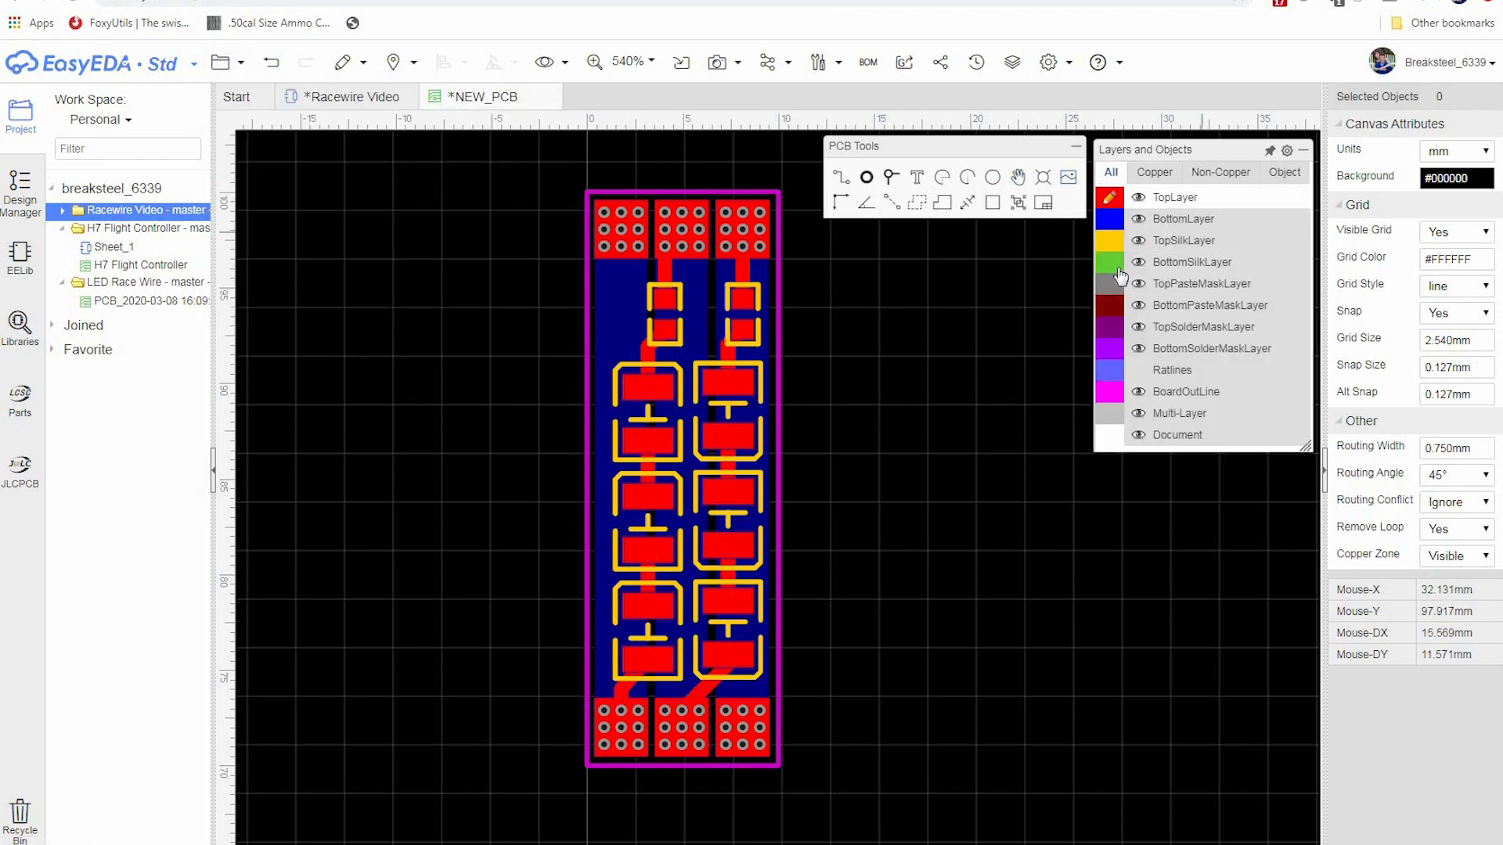
click(1143, 378)
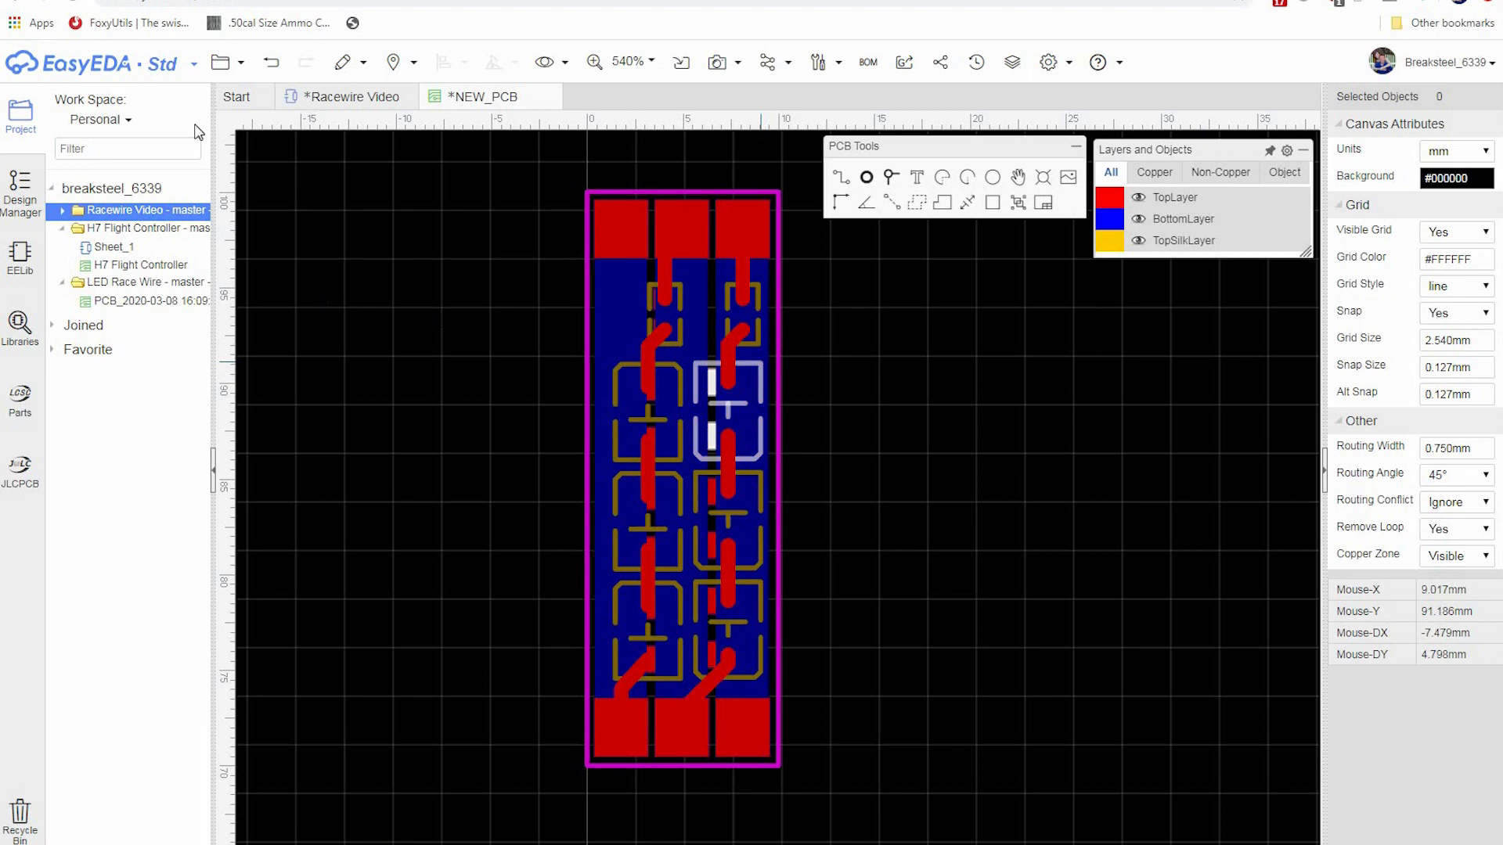
- Start importing an image into the PCB and load the breaksteel logo file
mouse_move(229, 69)
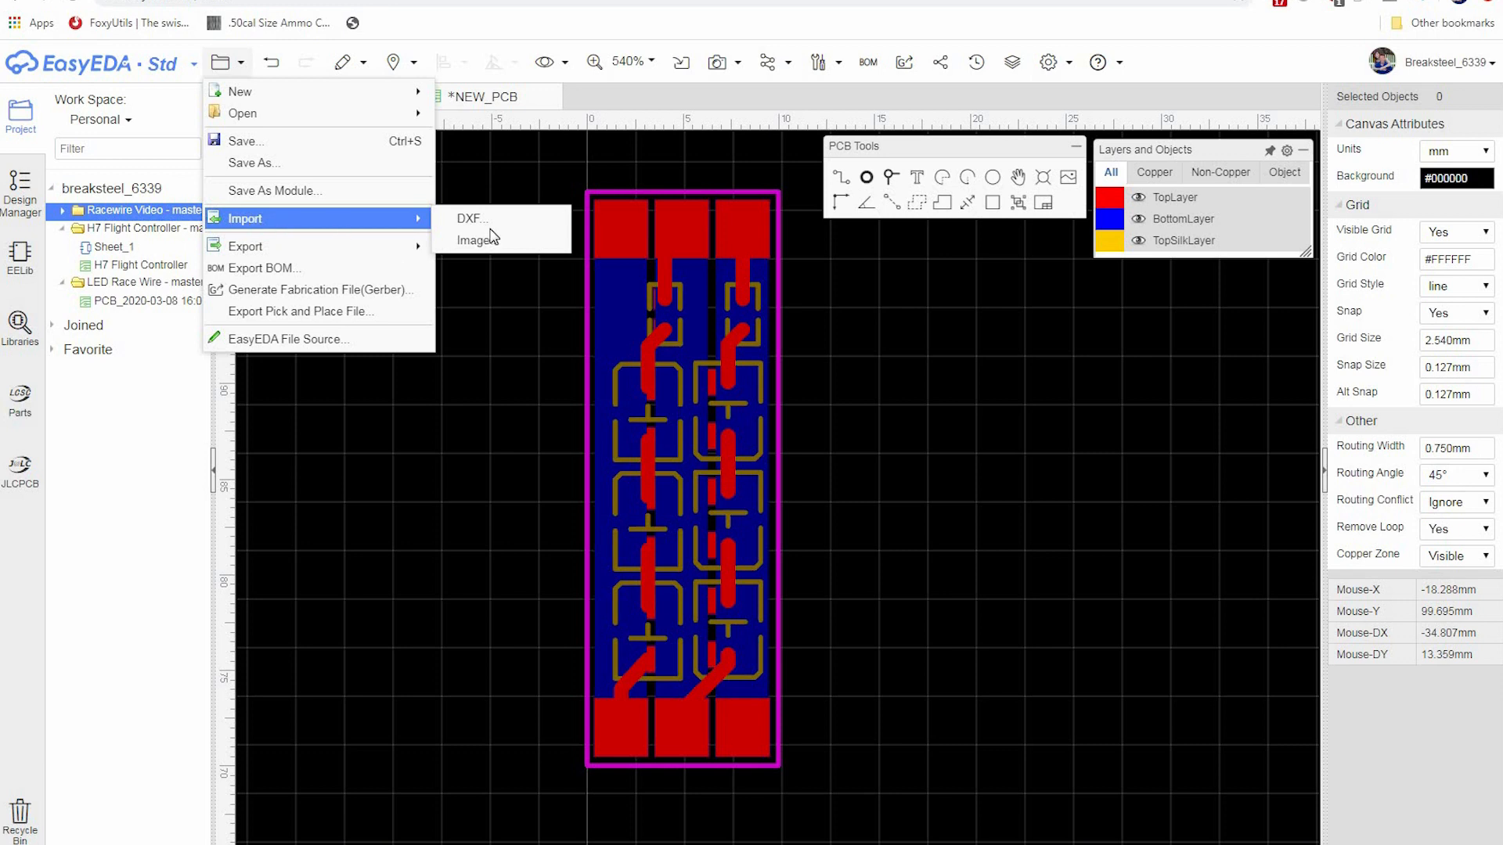
mouse_move(313, 219)
click(477, 240)
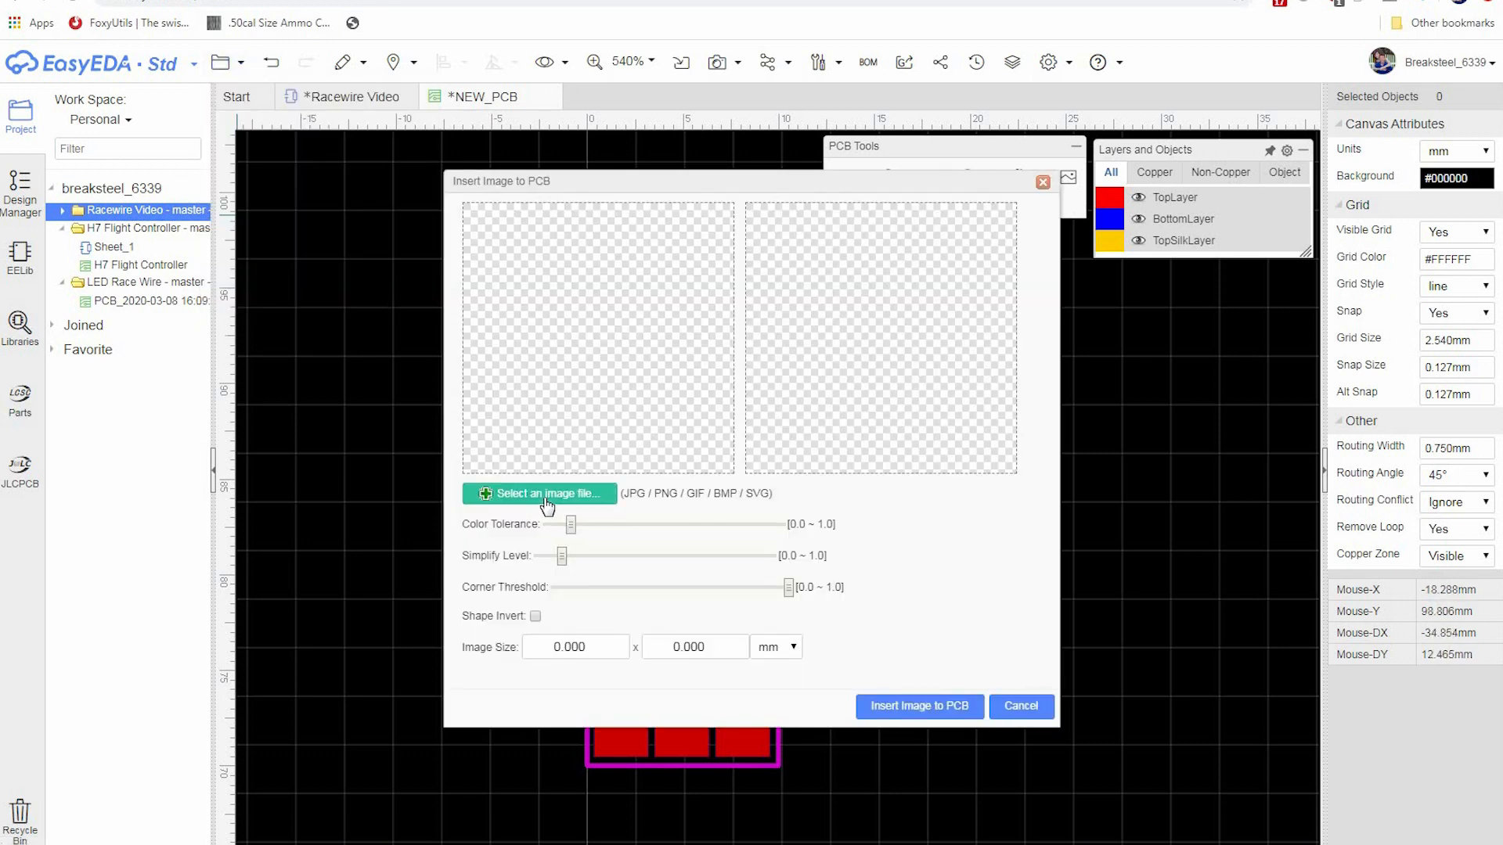
click(605, 492)
click(583, 210)
click(1083, 667)
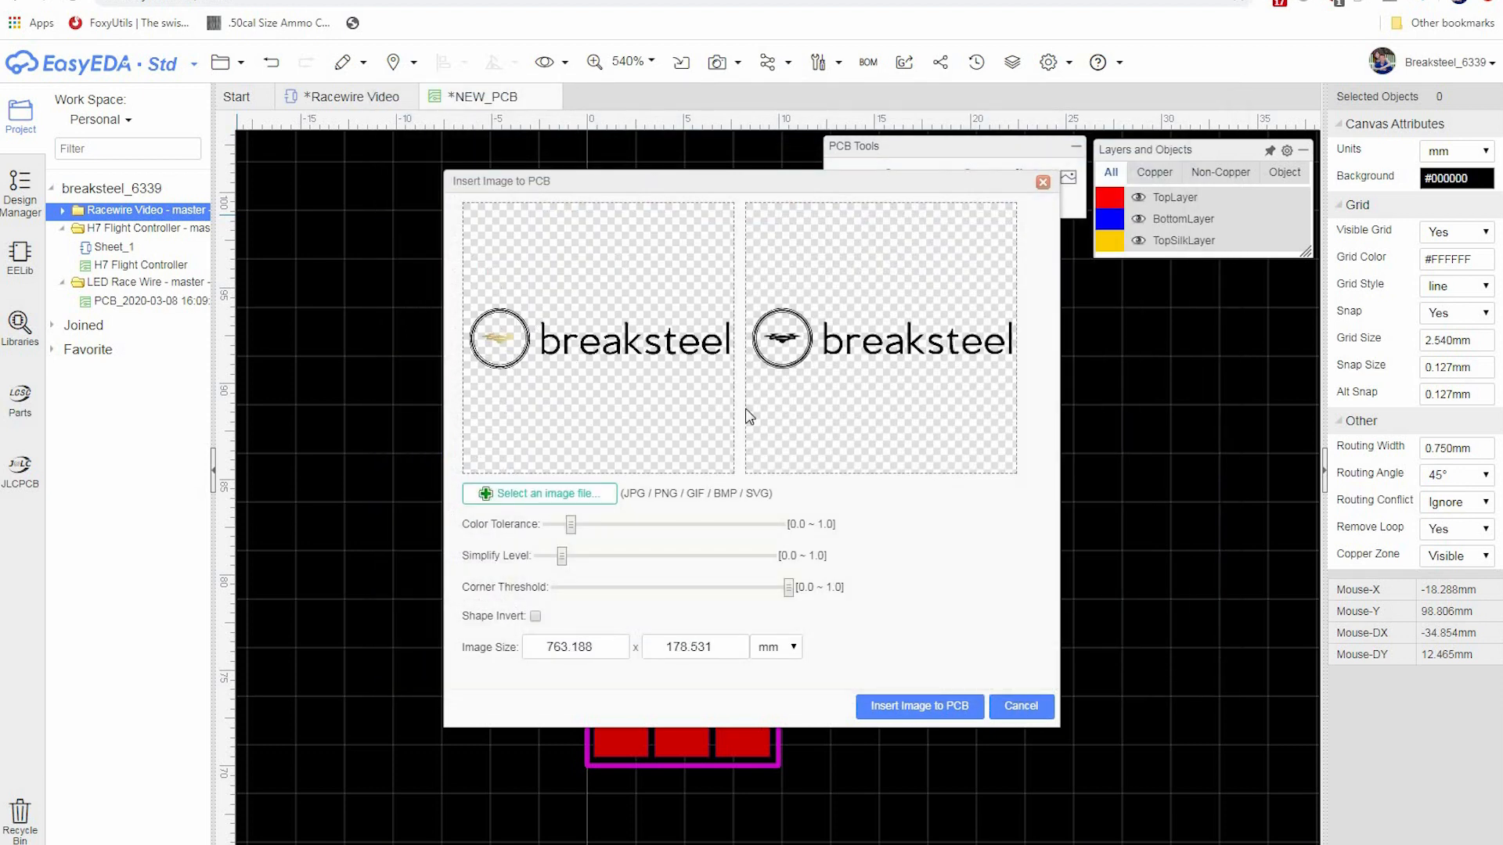
- Set the logo's image height to 6 mm with proportional width and insert it into the PCB
double_click(595, 647)
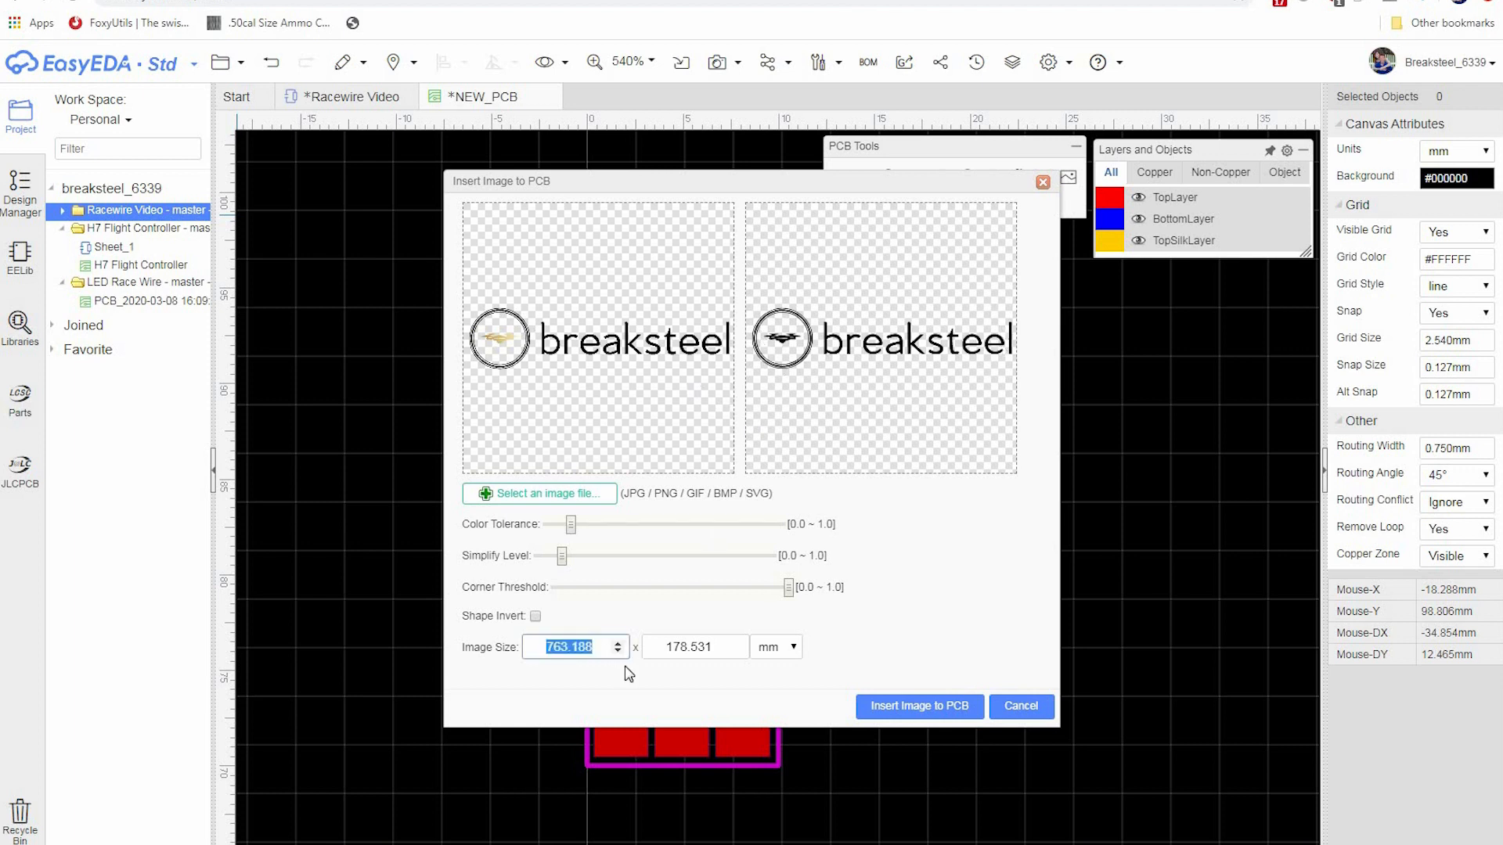
text(29)
key(Tab)
text(6)
click(682, 678)
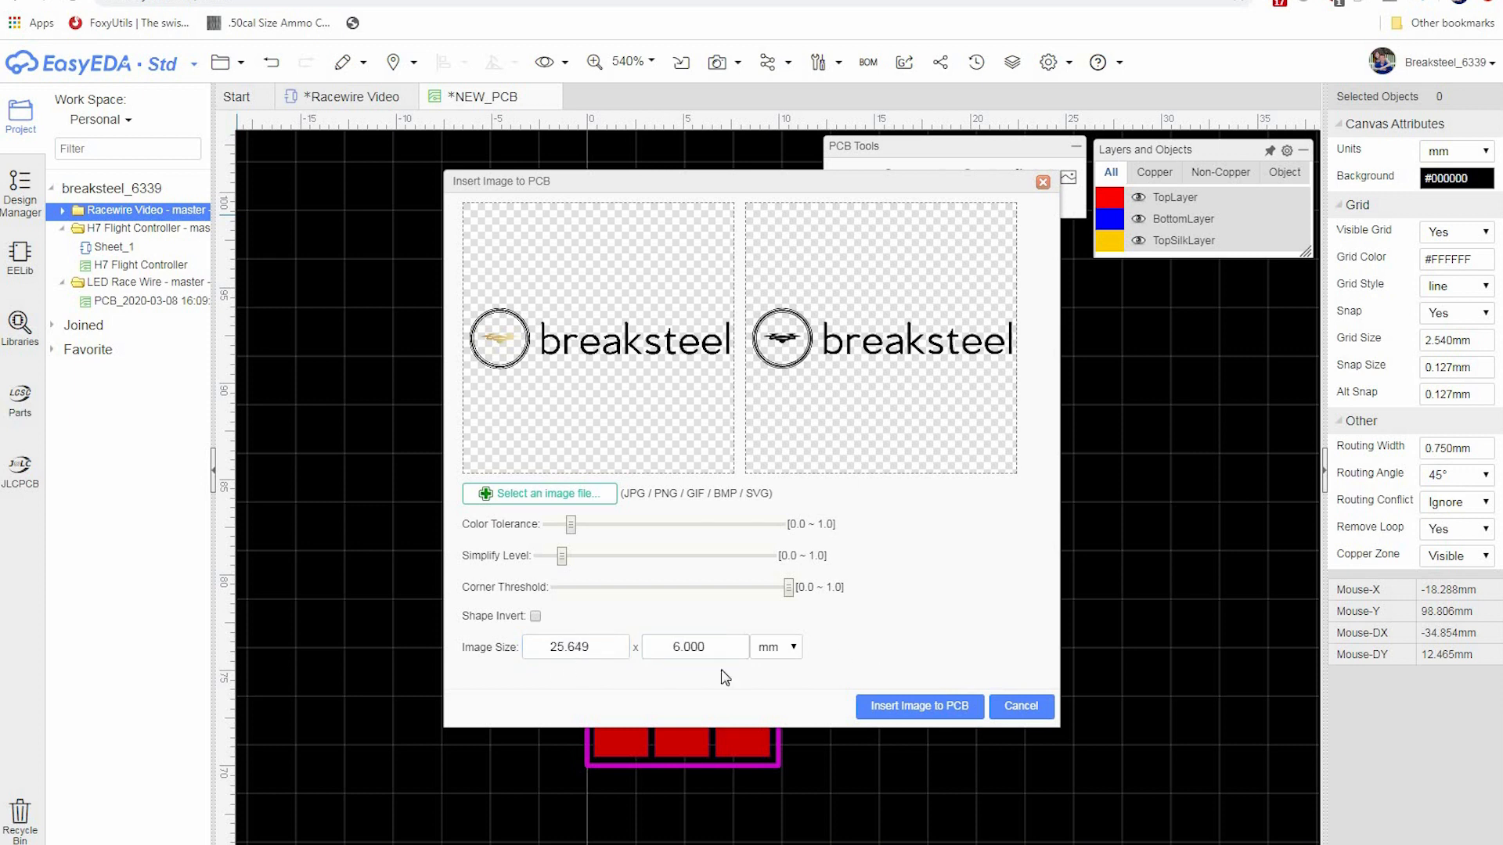
click(920, 706)
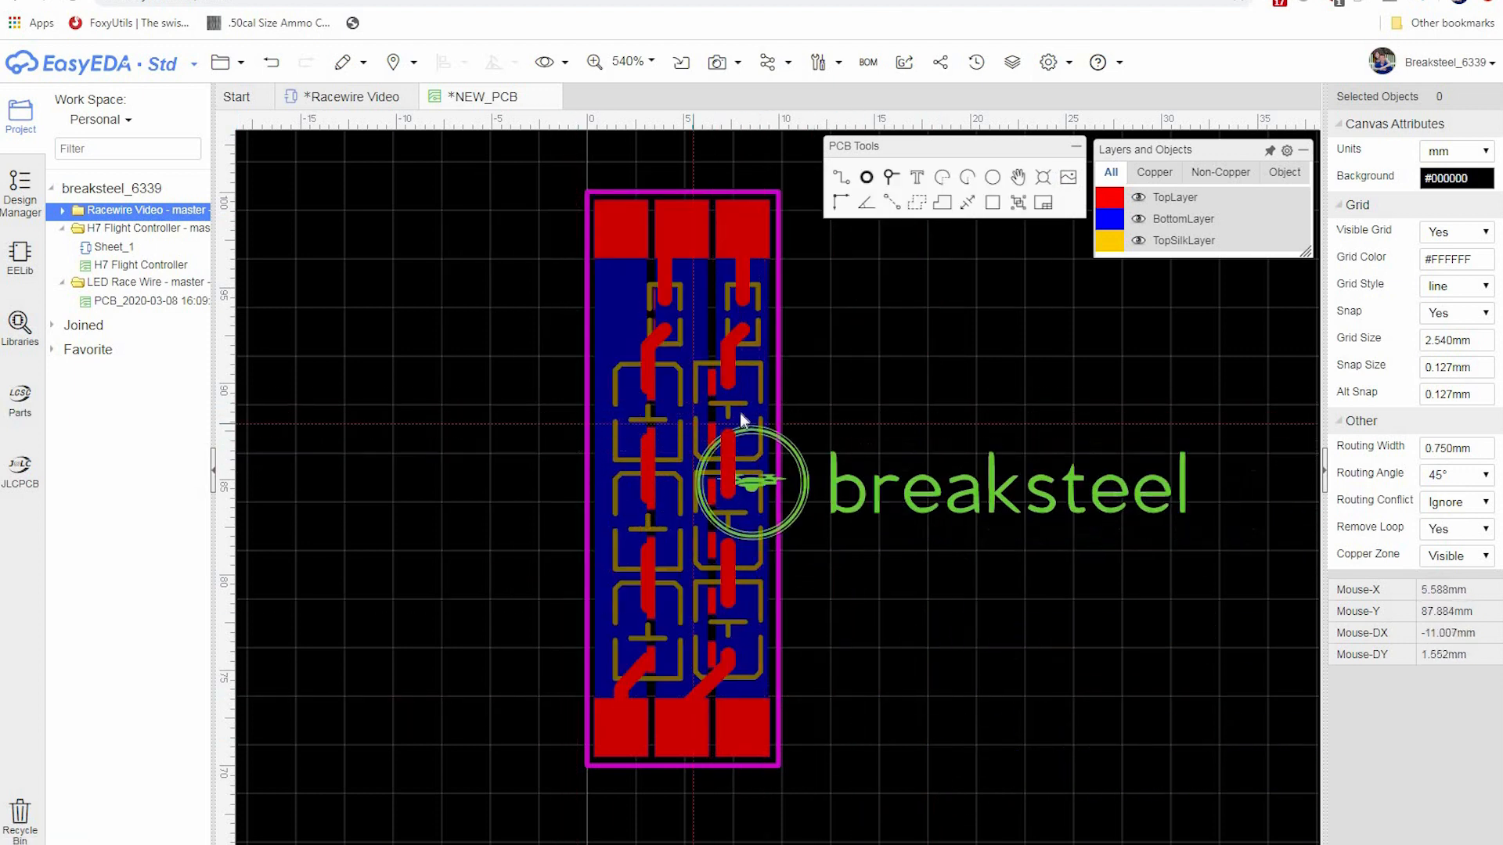
- Place the logo, rotate it so the text reads upward, and center it lengthwise over the board
click(822, 413)
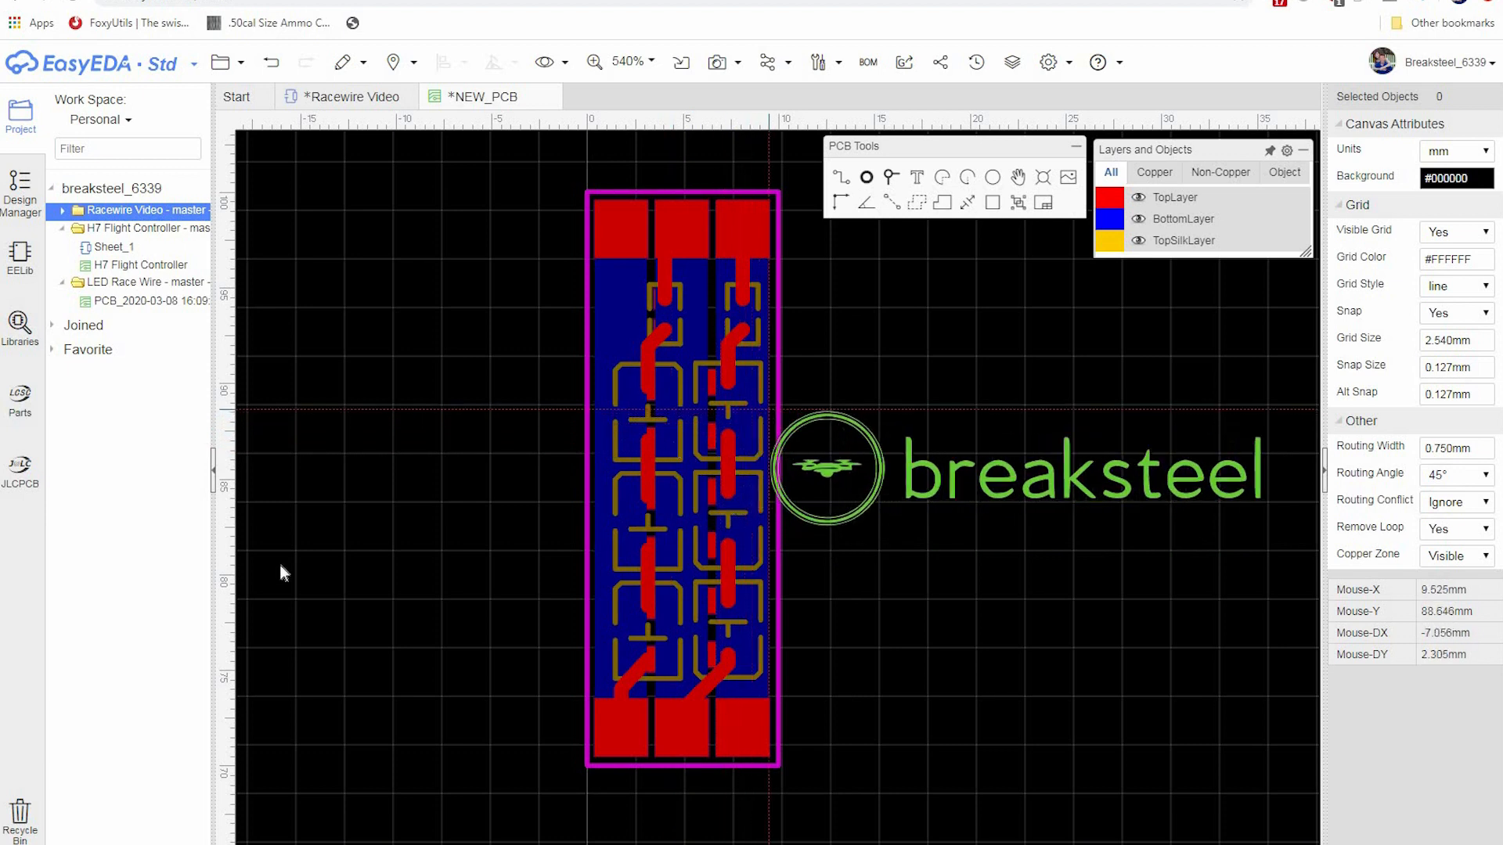
right_click(995, 592)
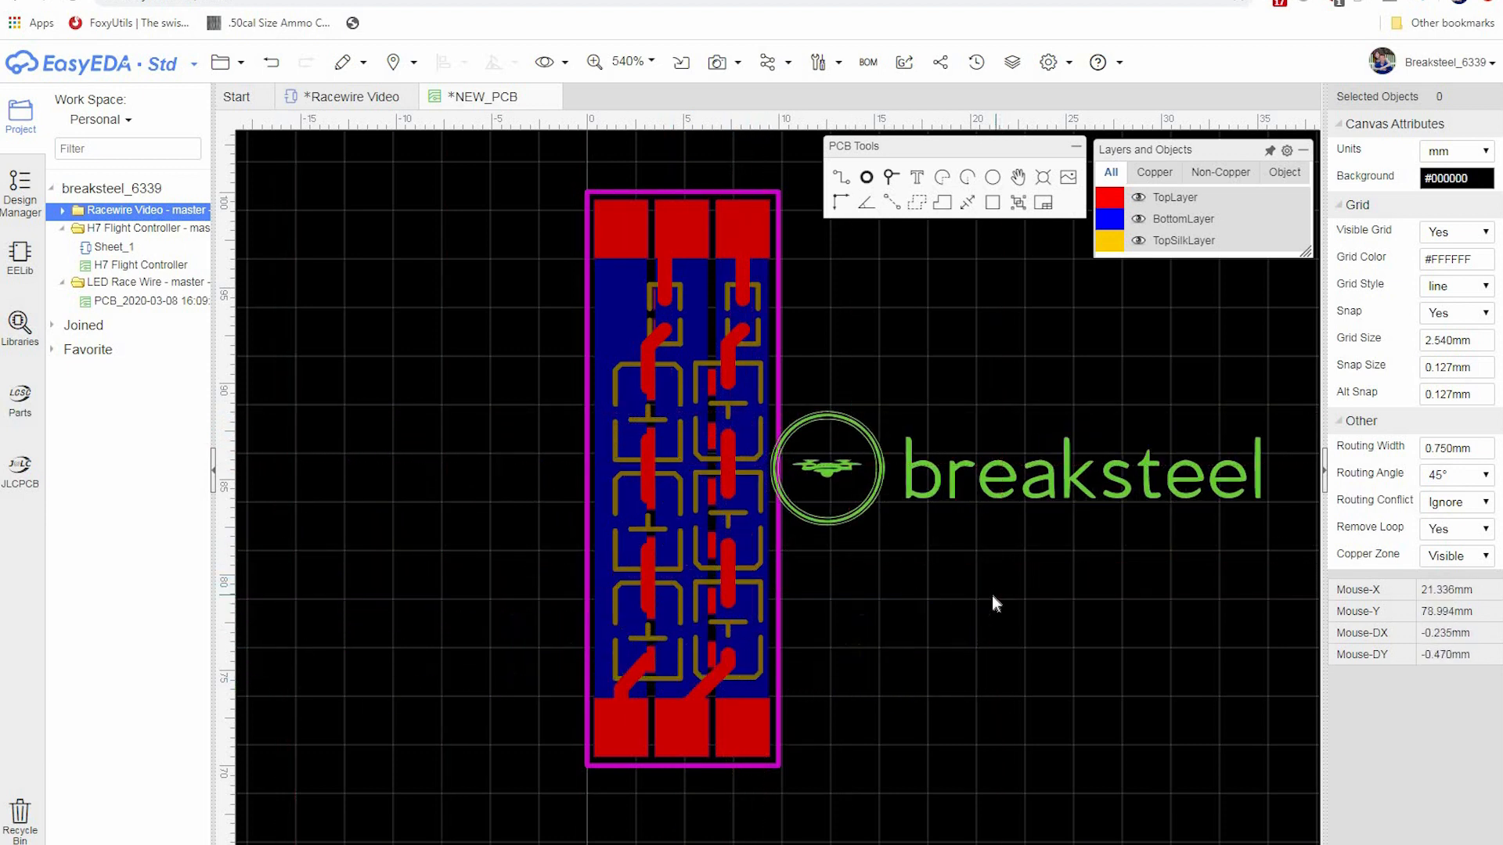
click(920, 504)
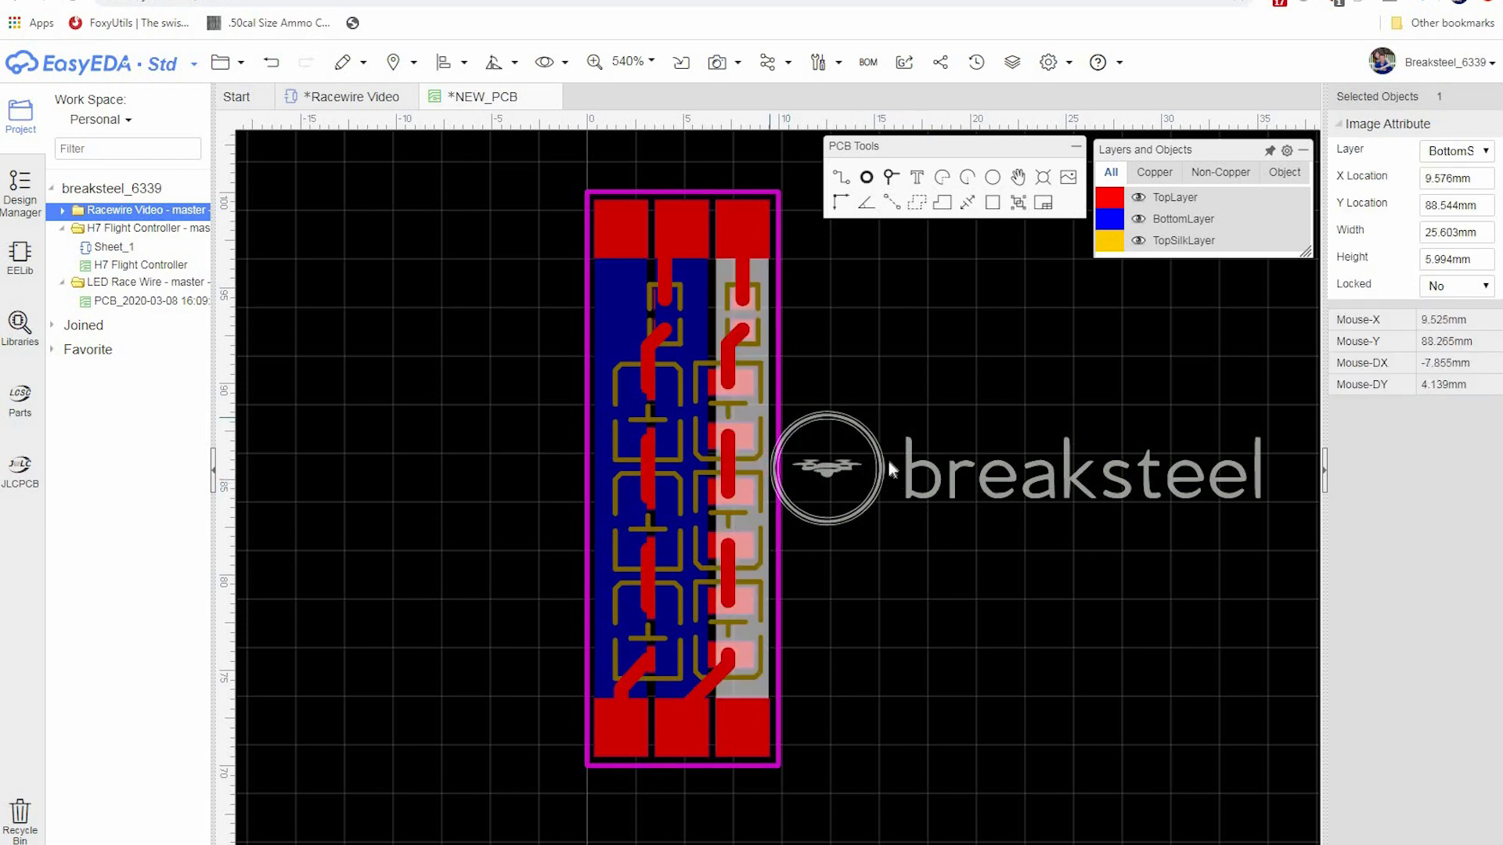
key(space)
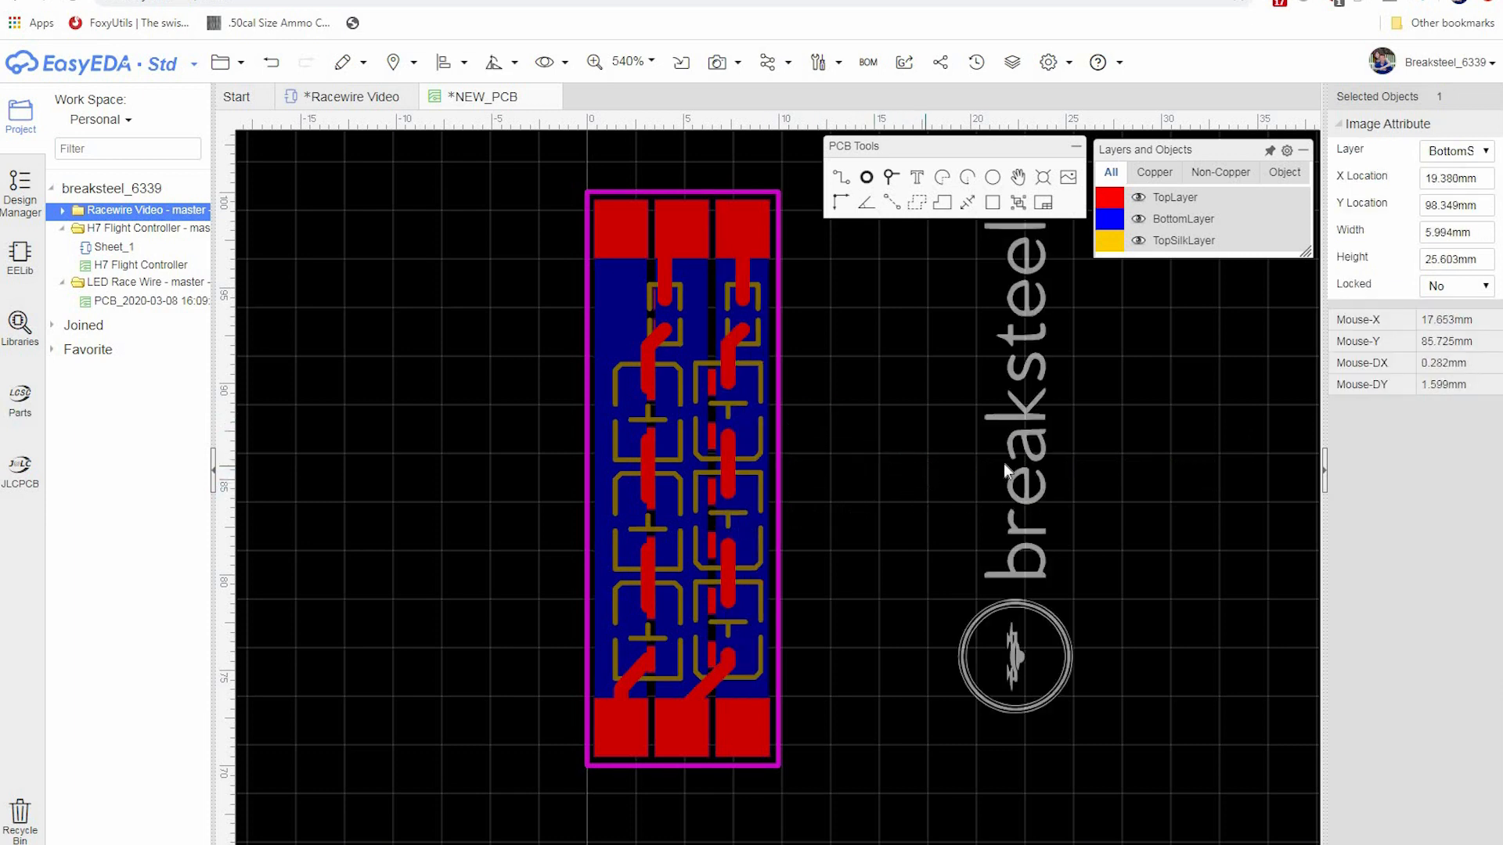
drag(823, 440, 698, 432)
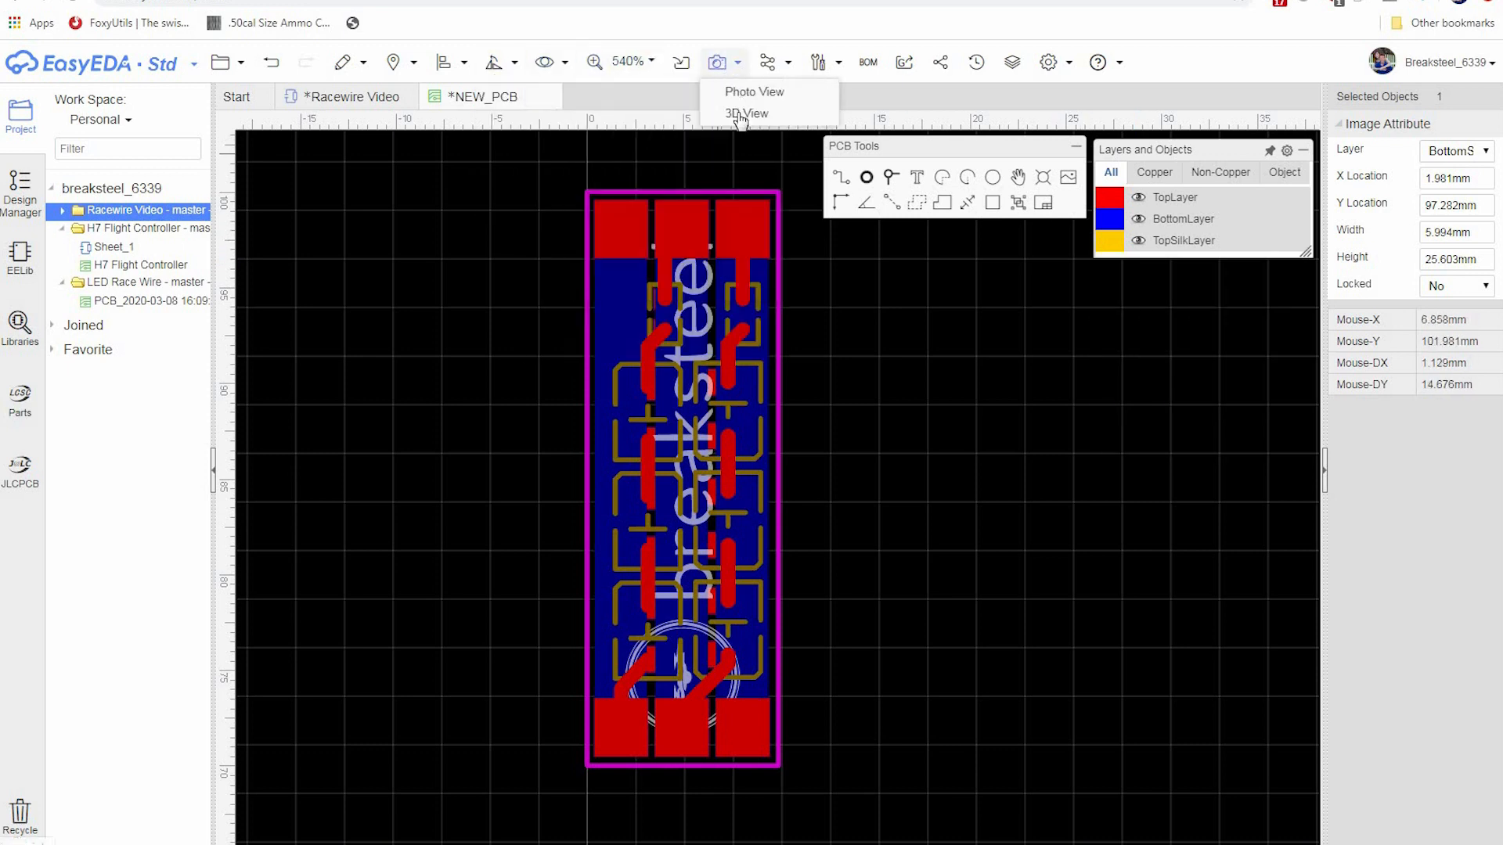
- Check the bottom silkscreen logo in the 3D view and flip the logo horizontally in the PCB layout
mouse_move(720, 65)
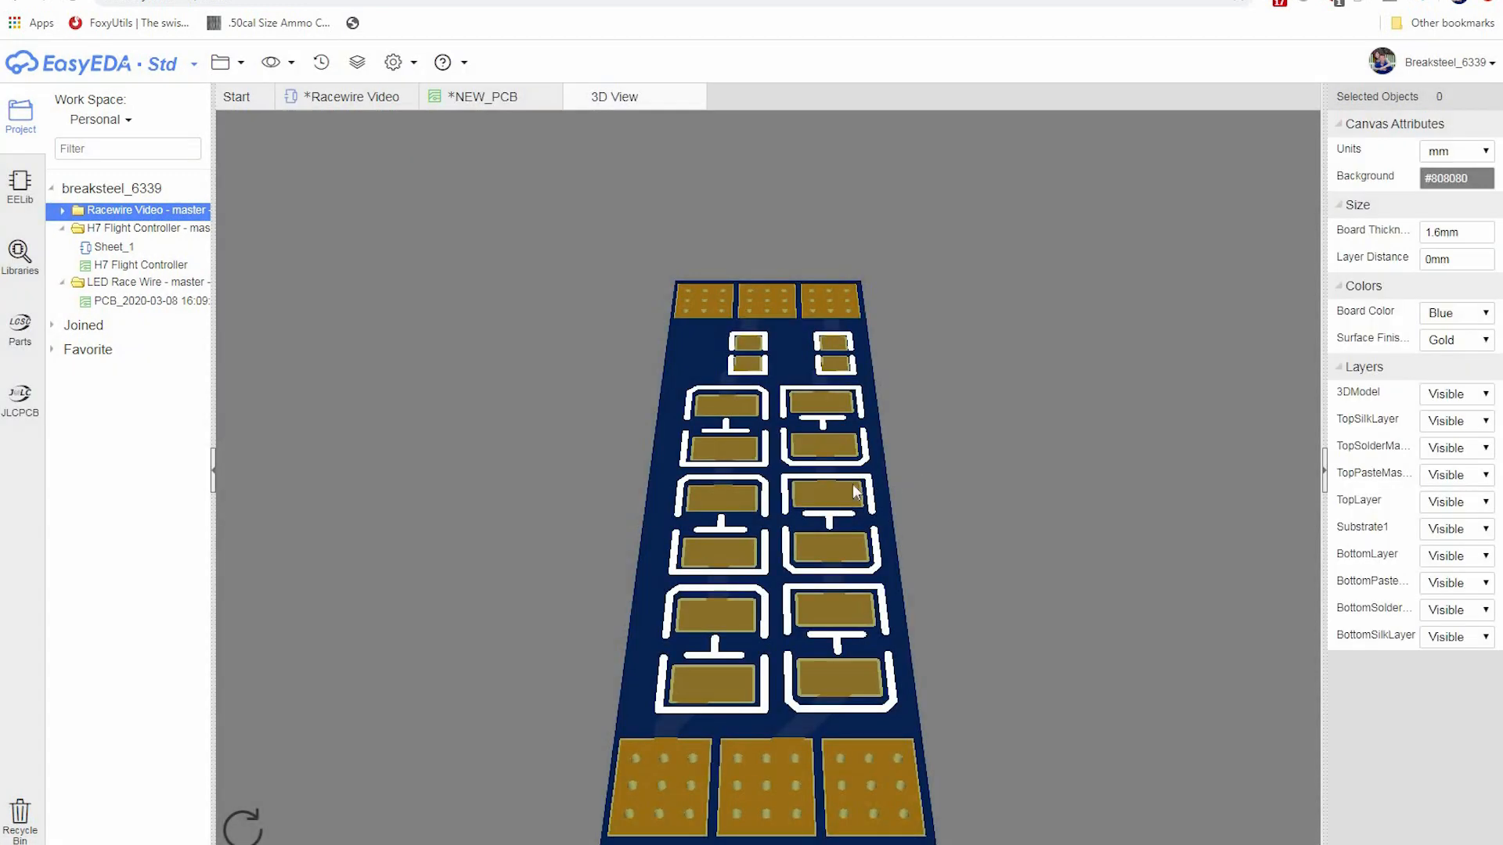
drag(639, 482, 689, 110)
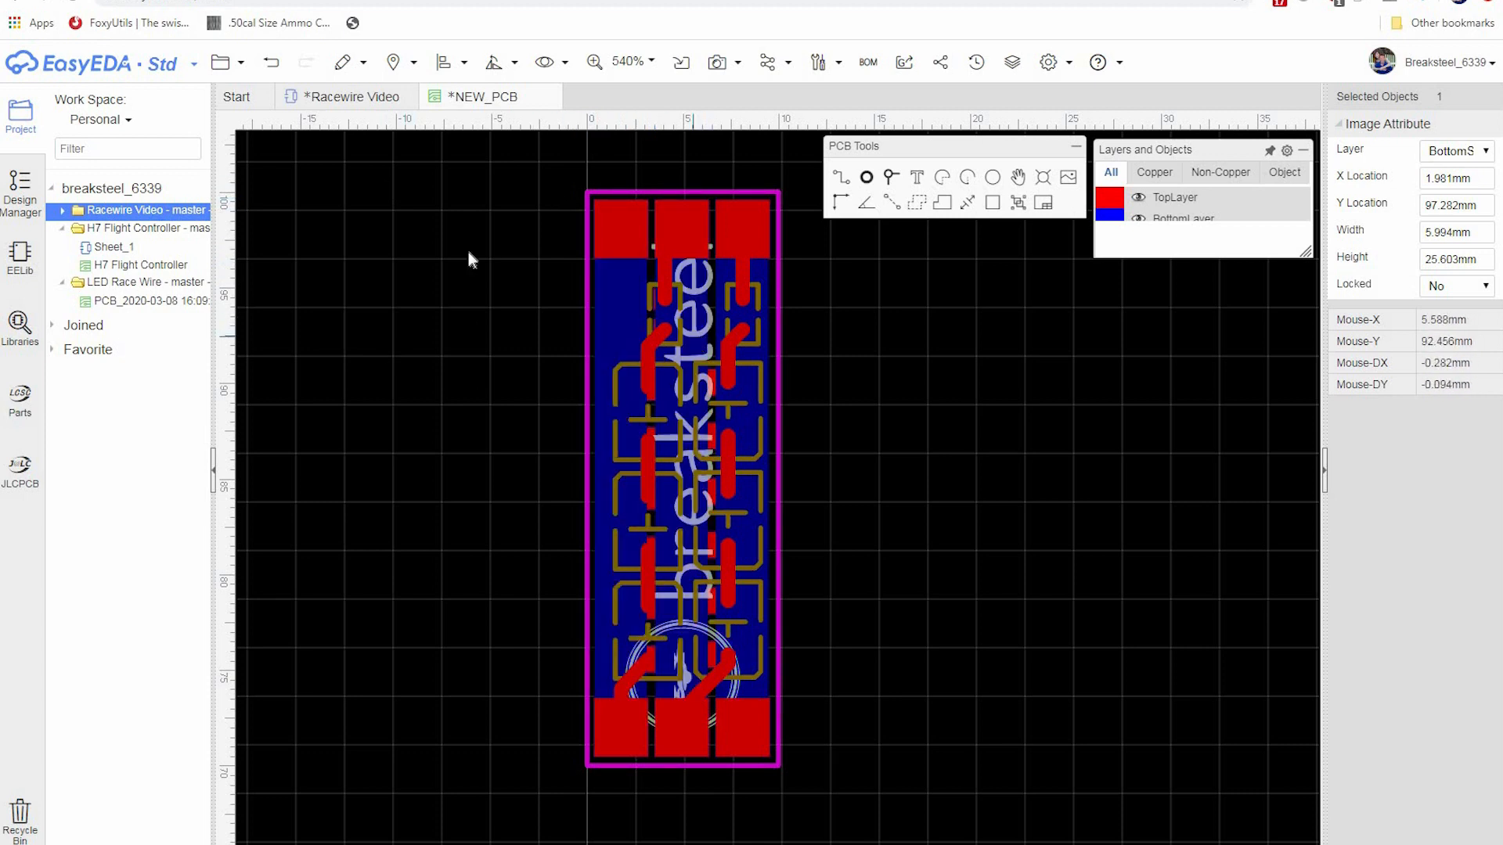
click(464, 62)
click(494, 62)
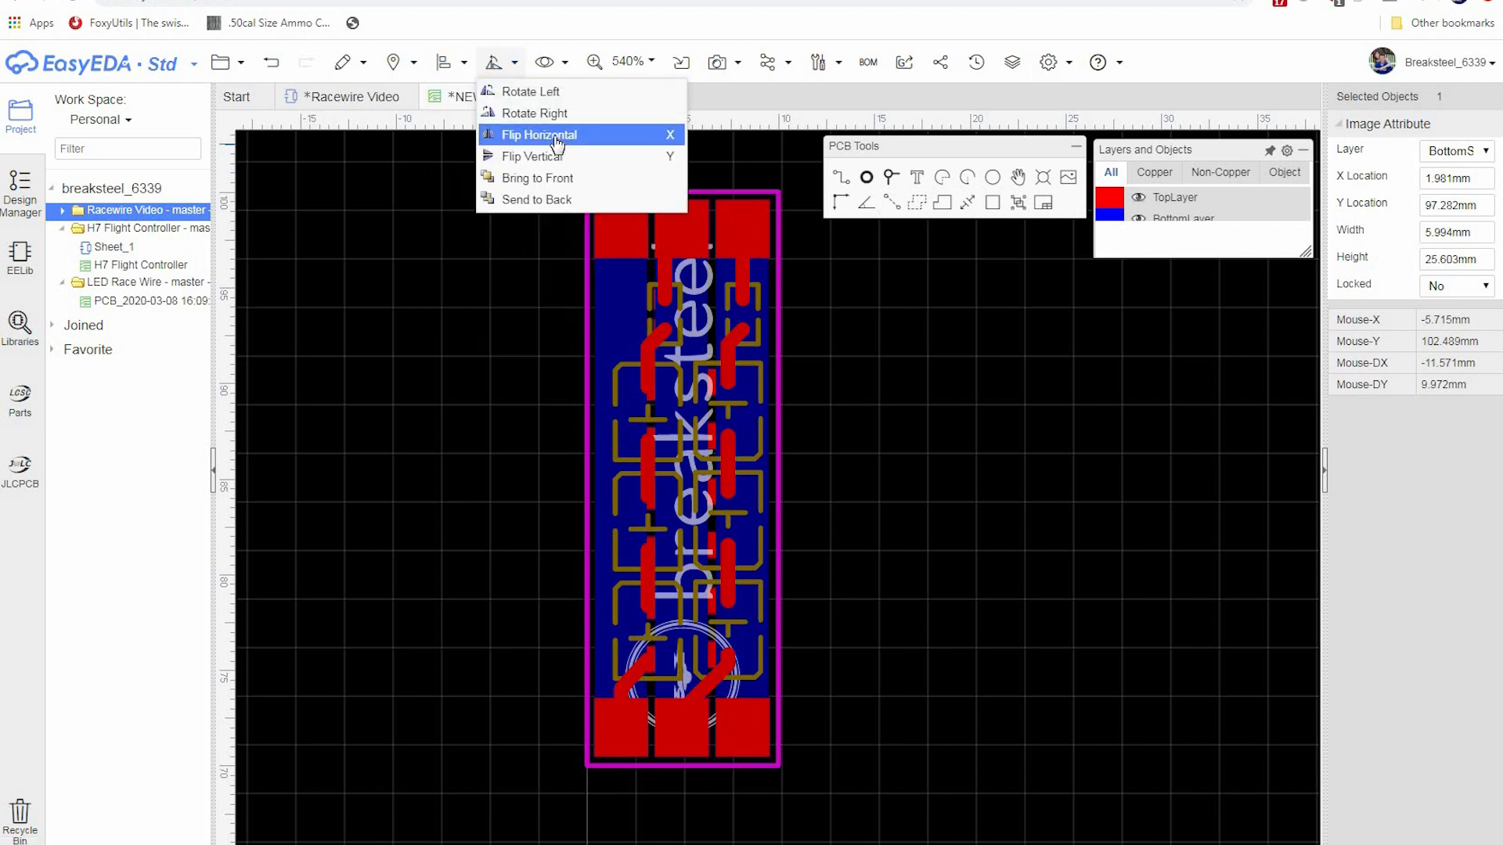
click(459, 70)
click(494, 62)
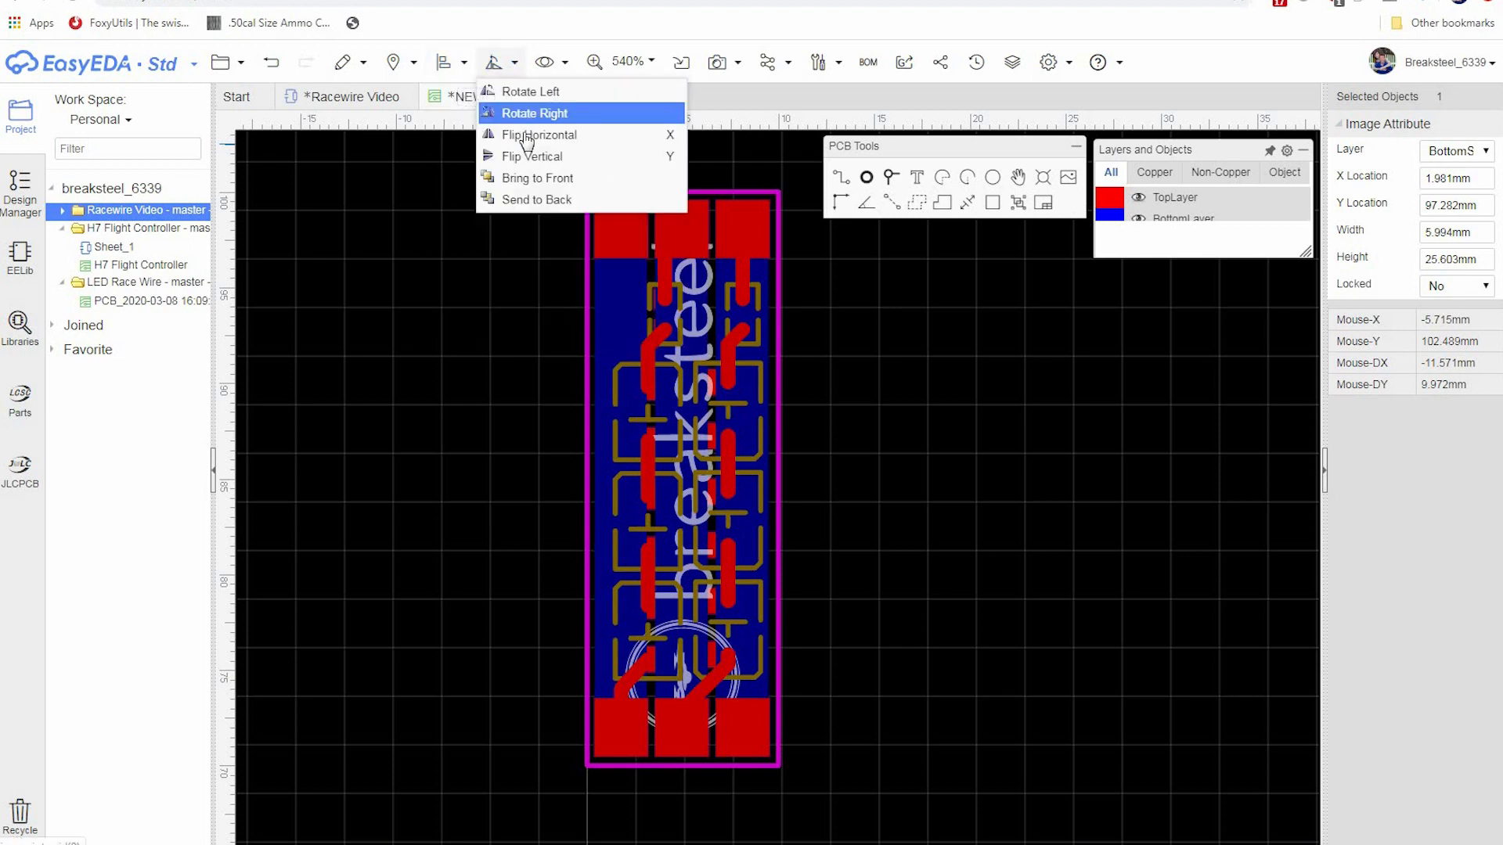
key(x)
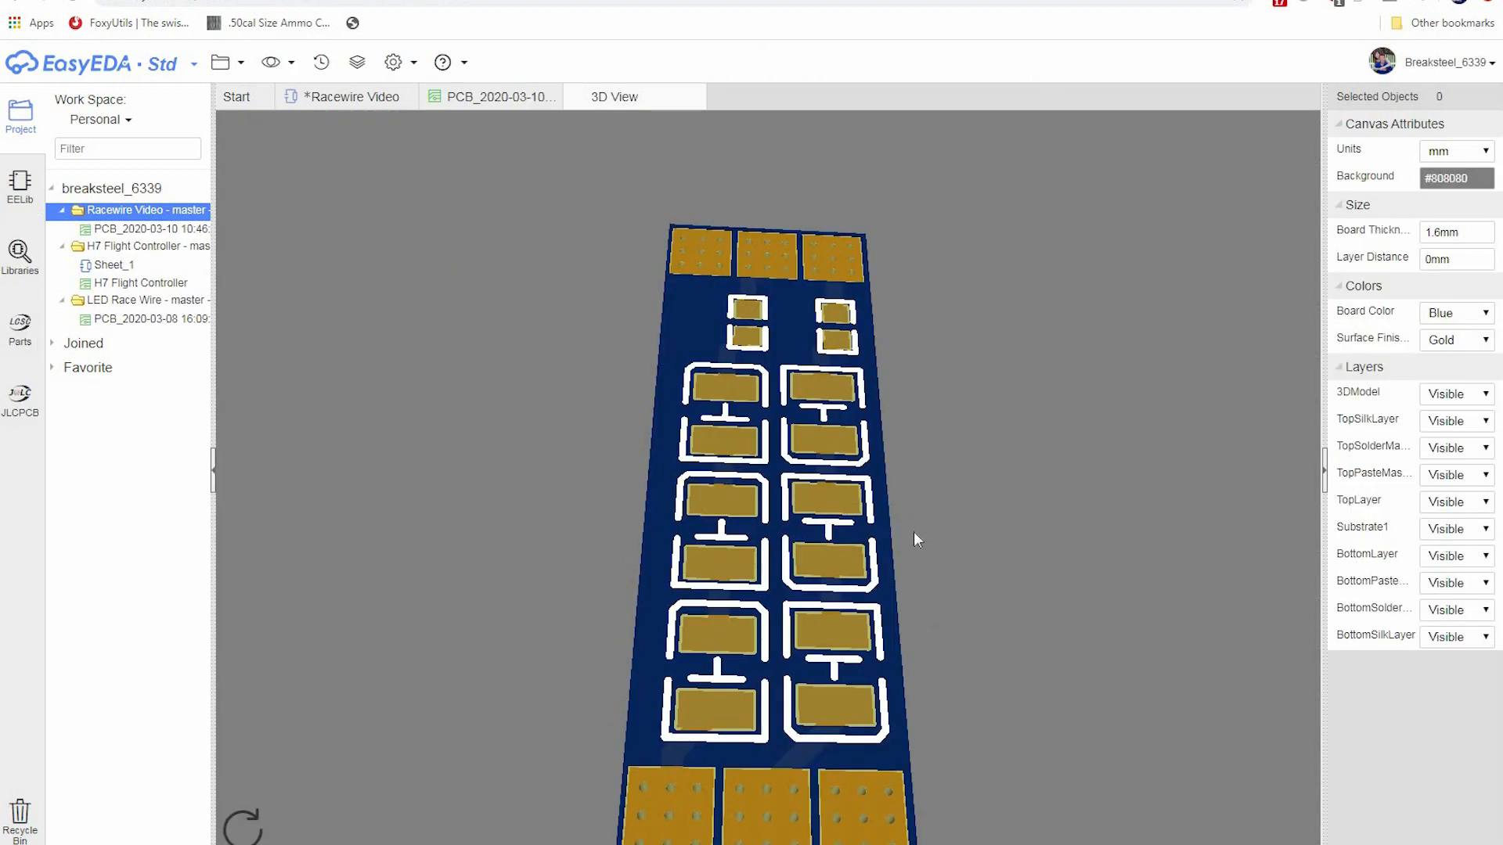
- Examine the front and the back of the board with its logo in the 3D view, and close that view
drag(915, 539, 882, 721)
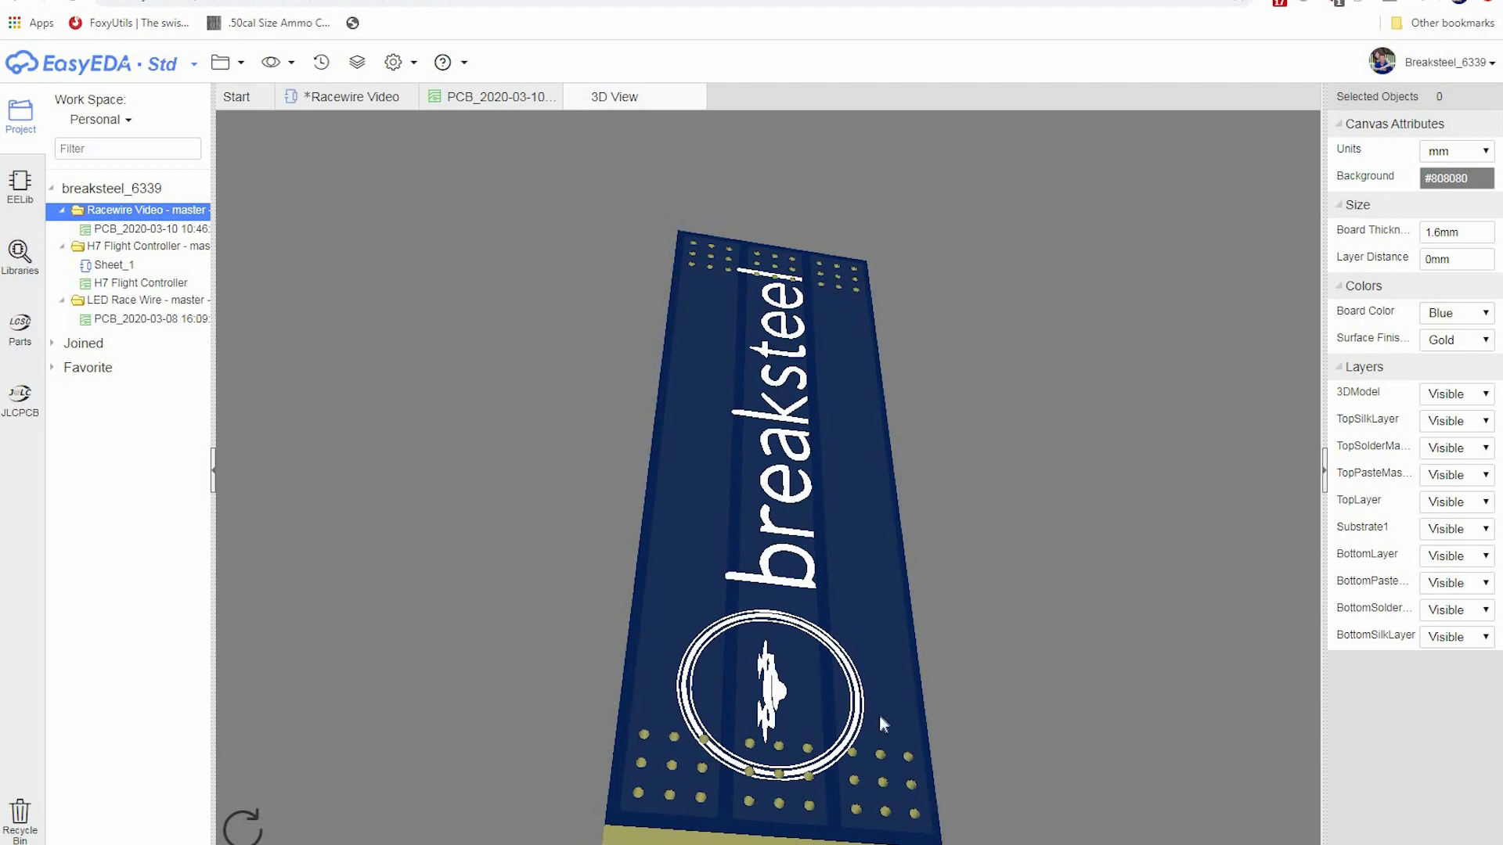
drag(917, 516, 764, 149)
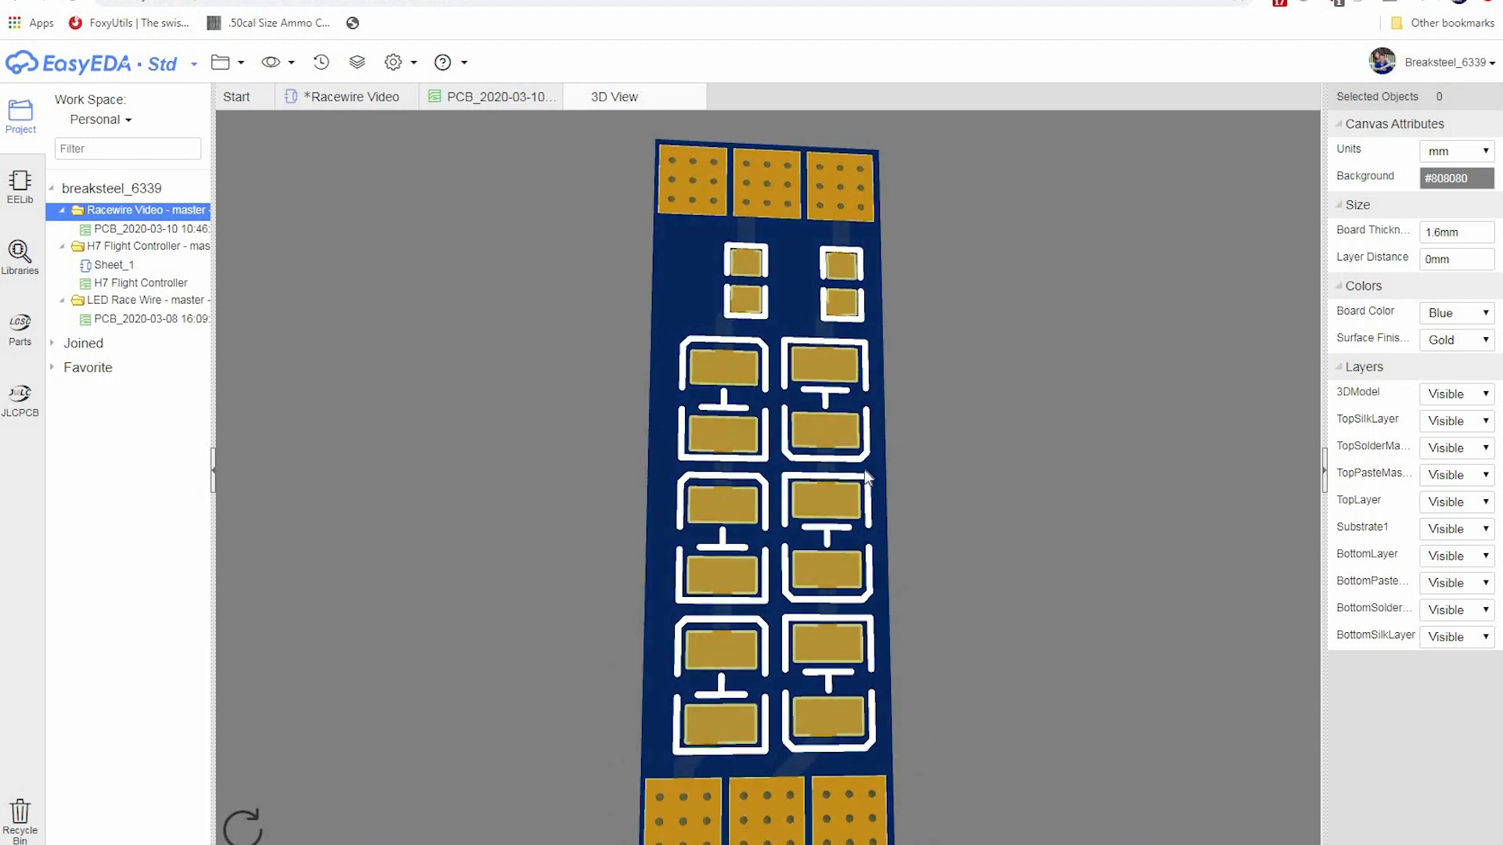
drag(984, 450, 712, 438)
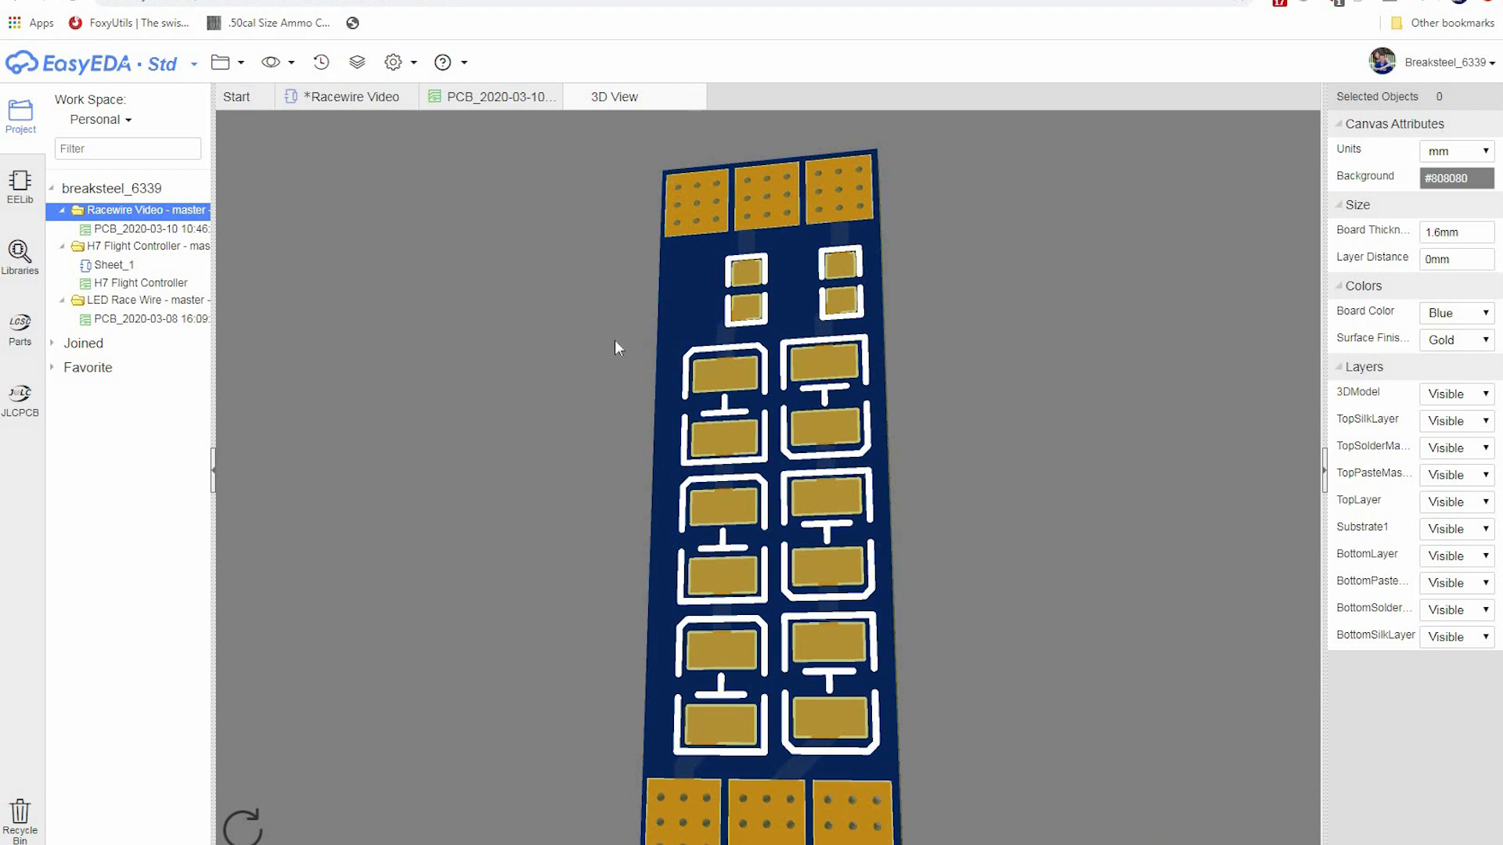
click(695, 97)
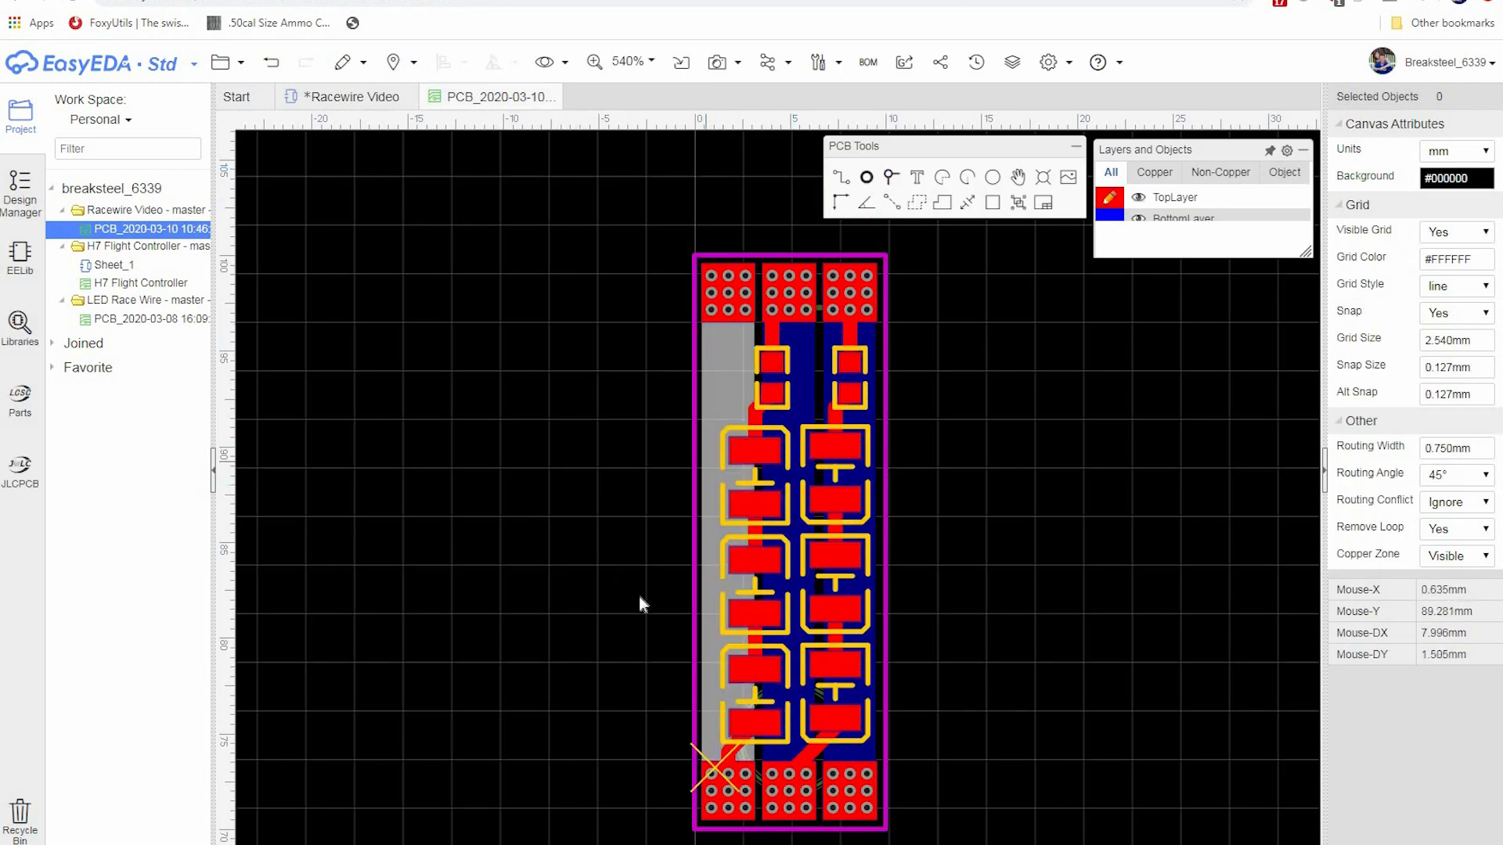
- Save the PCB in the Racewire Video project
click(222, 63)
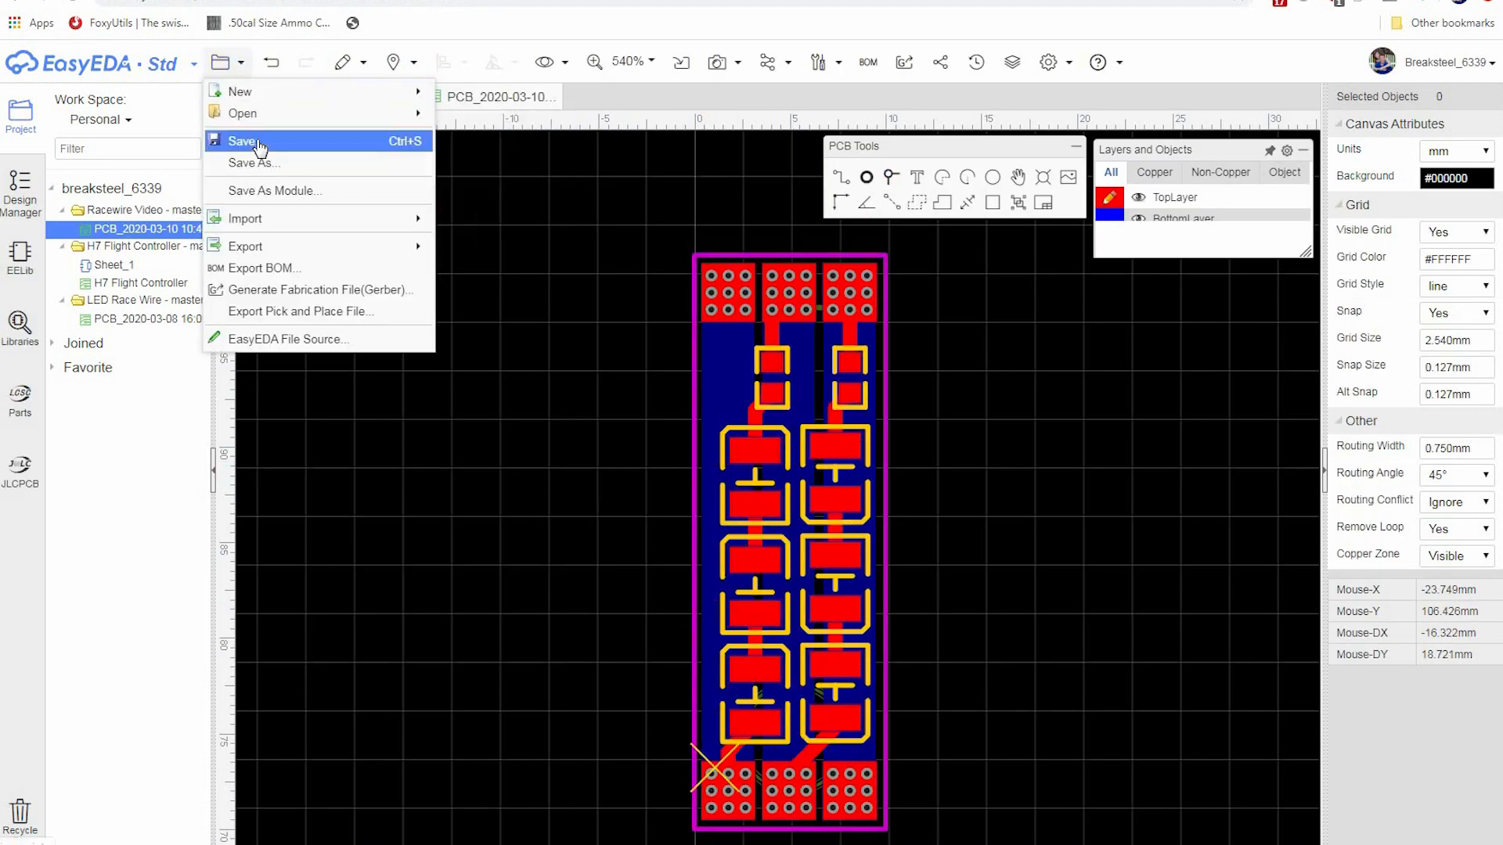
key(ctrl+s)
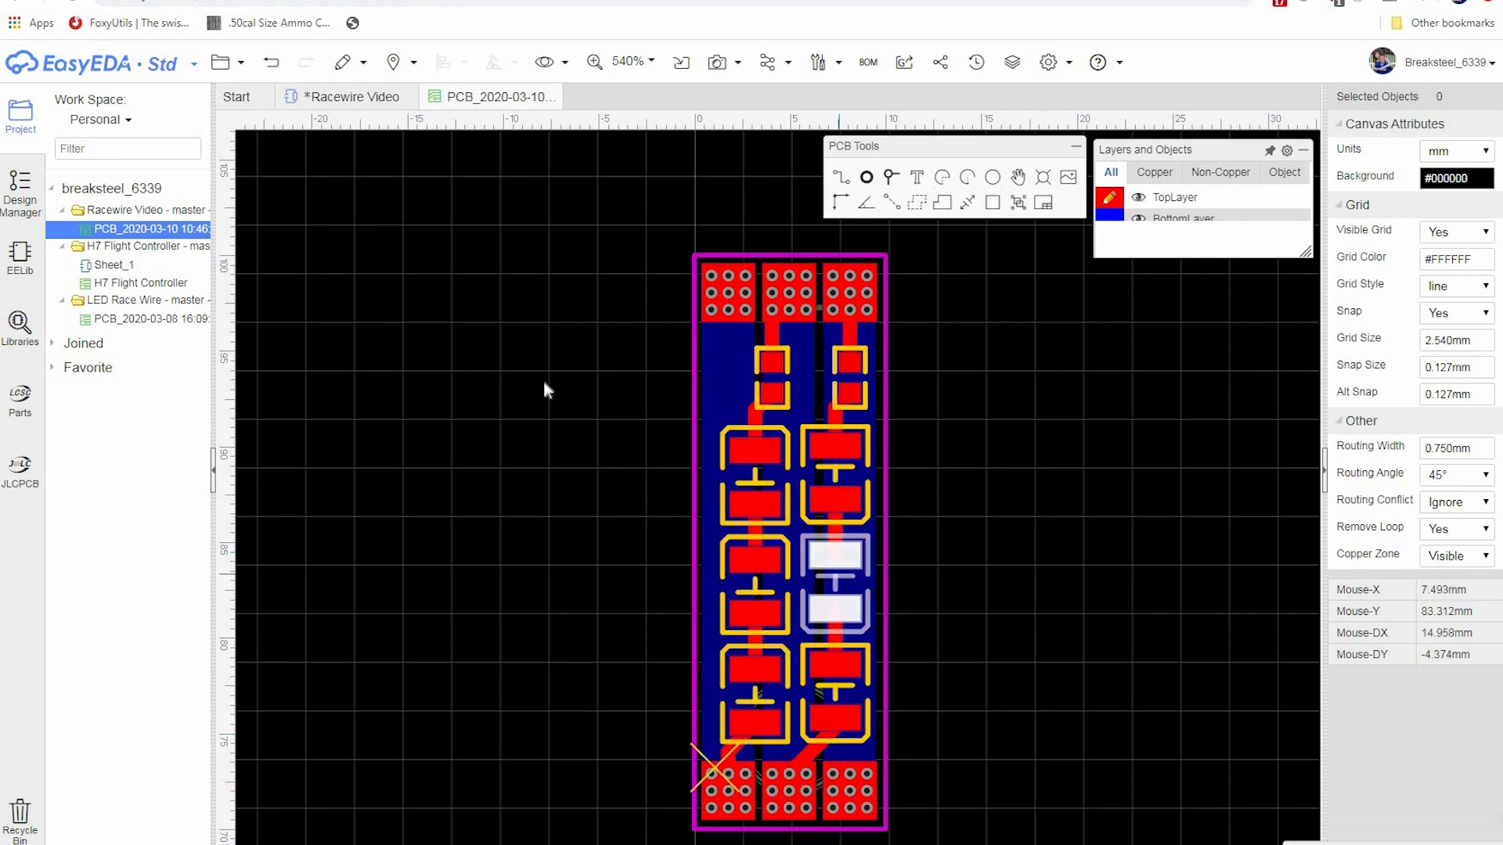
right_click(107, 234)
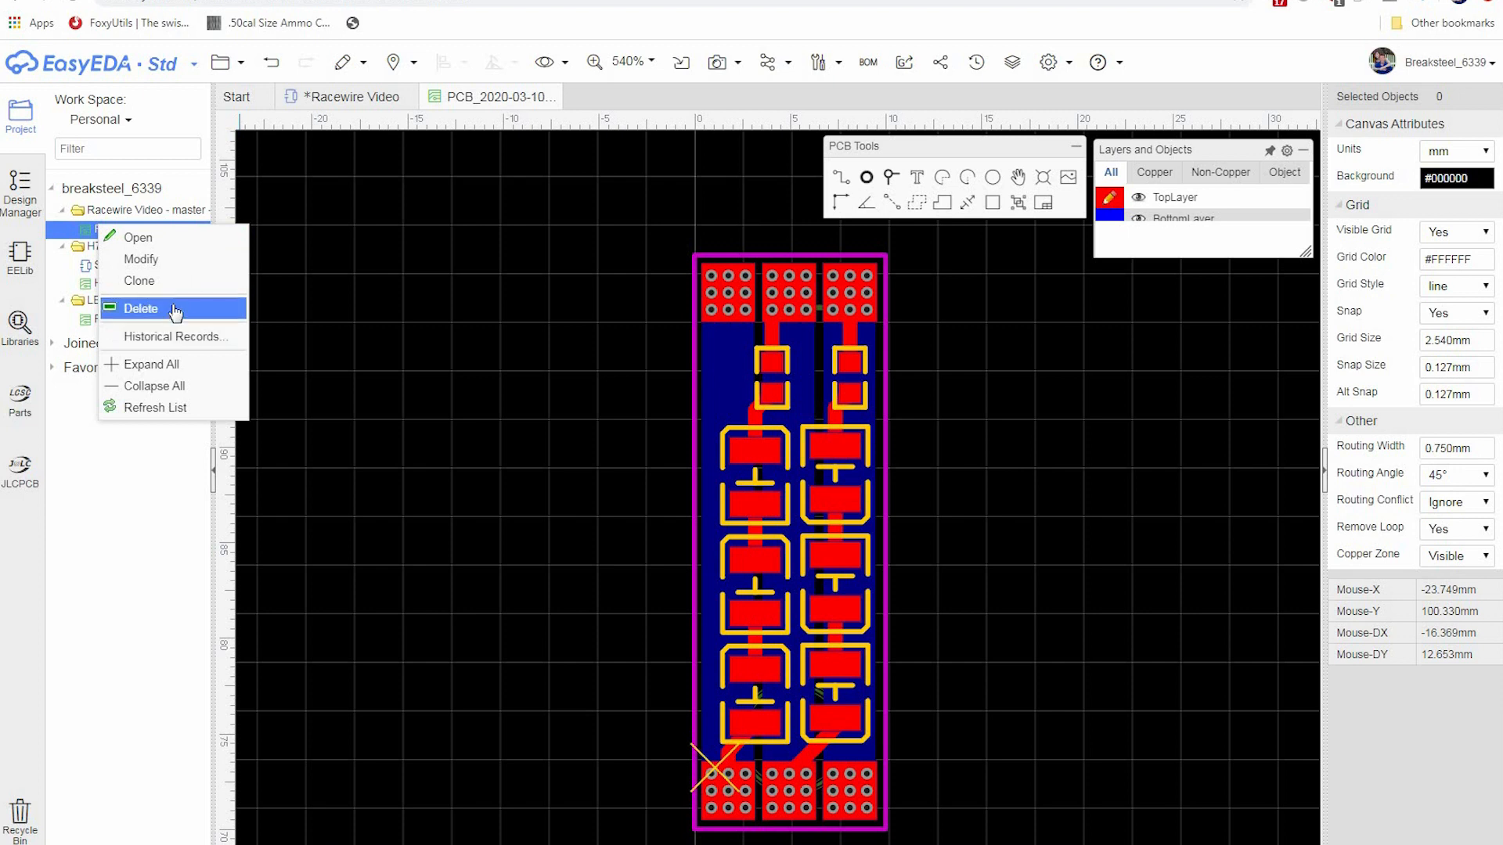
- Request the Gerber fabrication files and choose to run the design rule check first
click(228, 65)
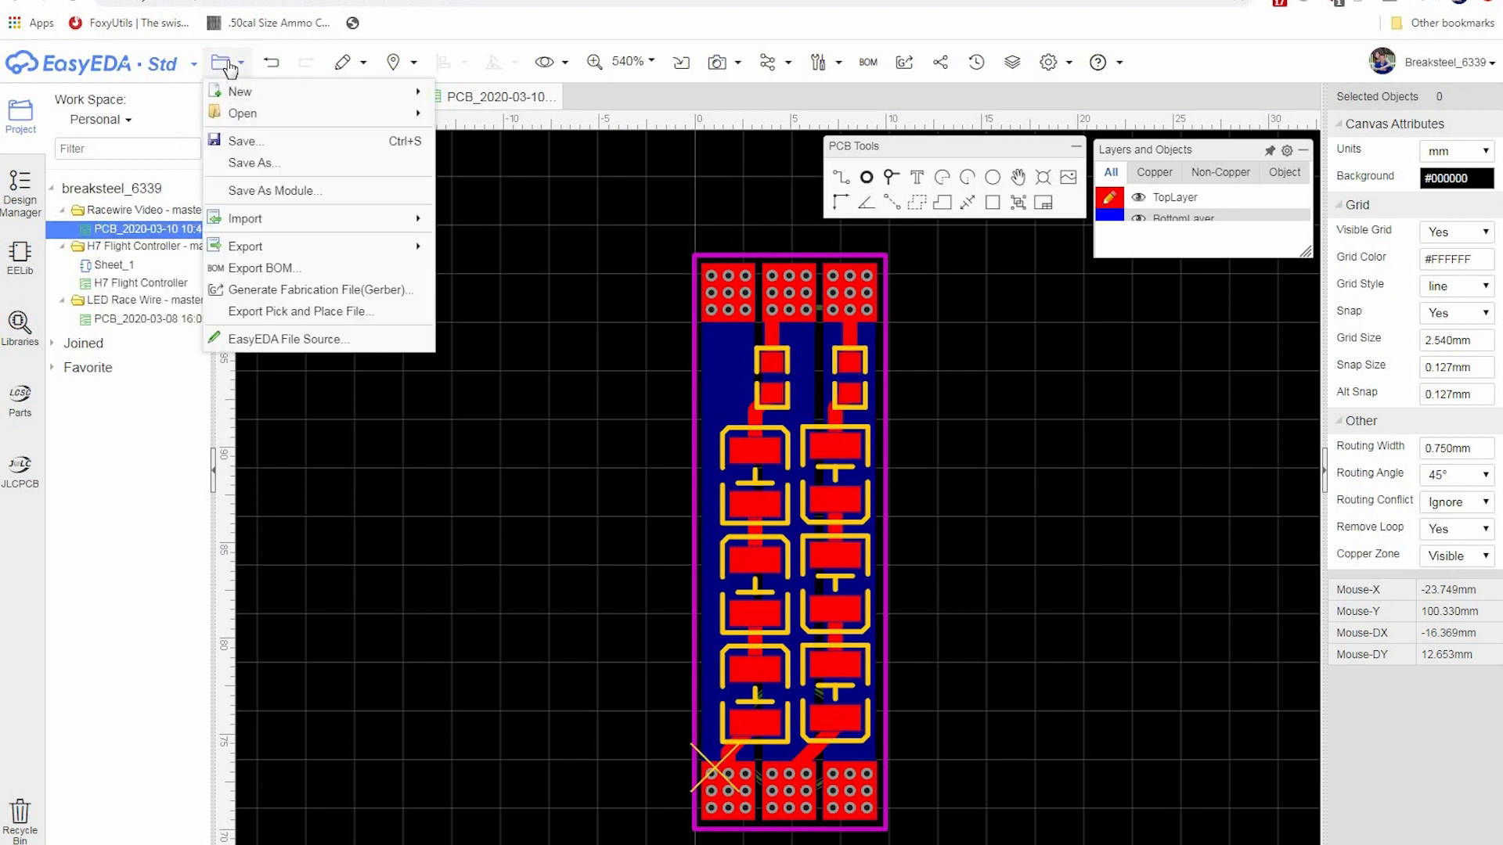
click(273, 295)
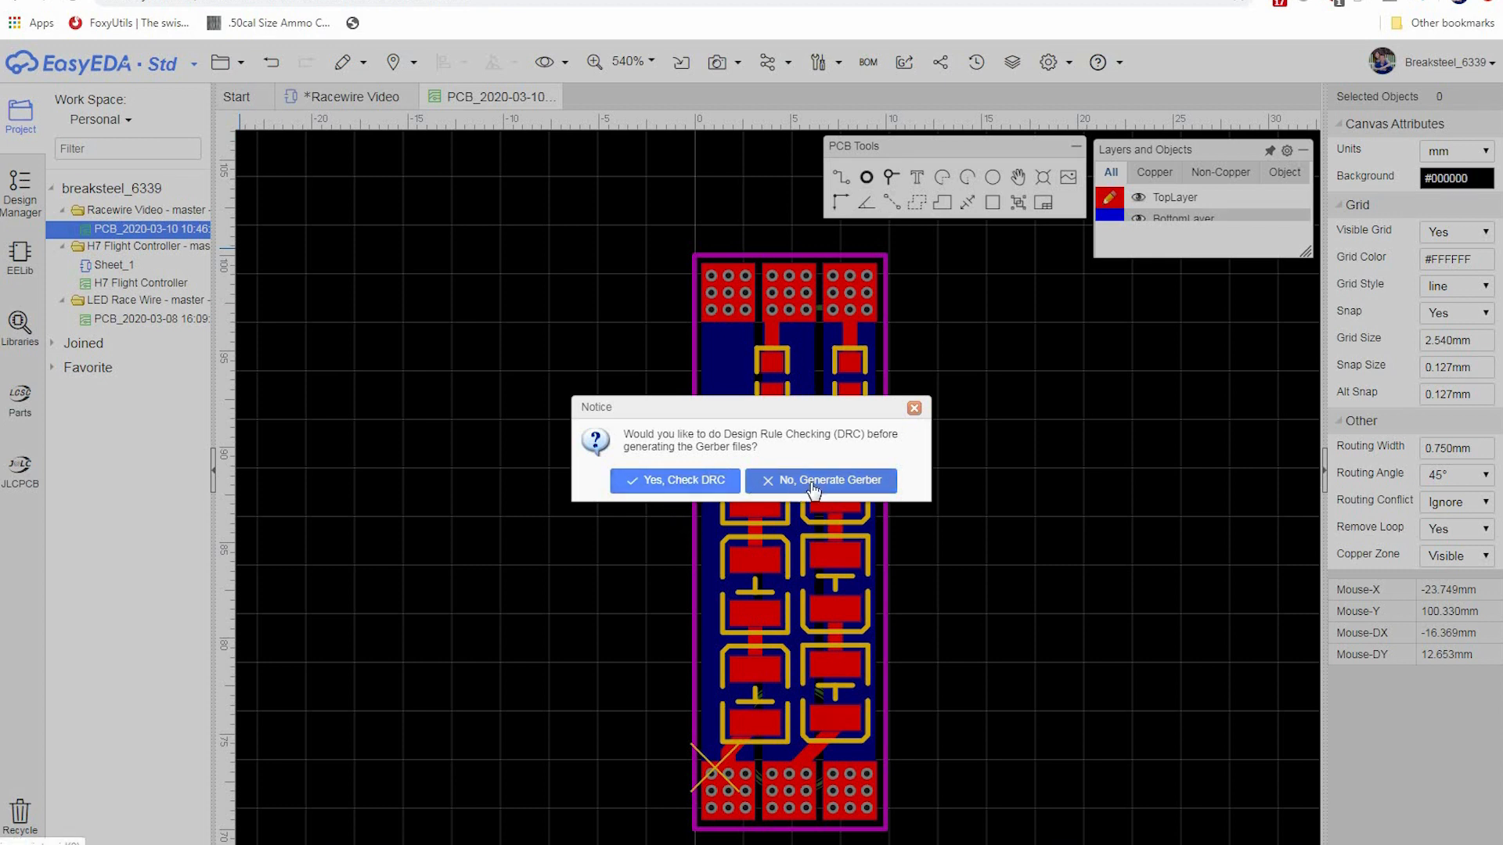
click(685, 488)
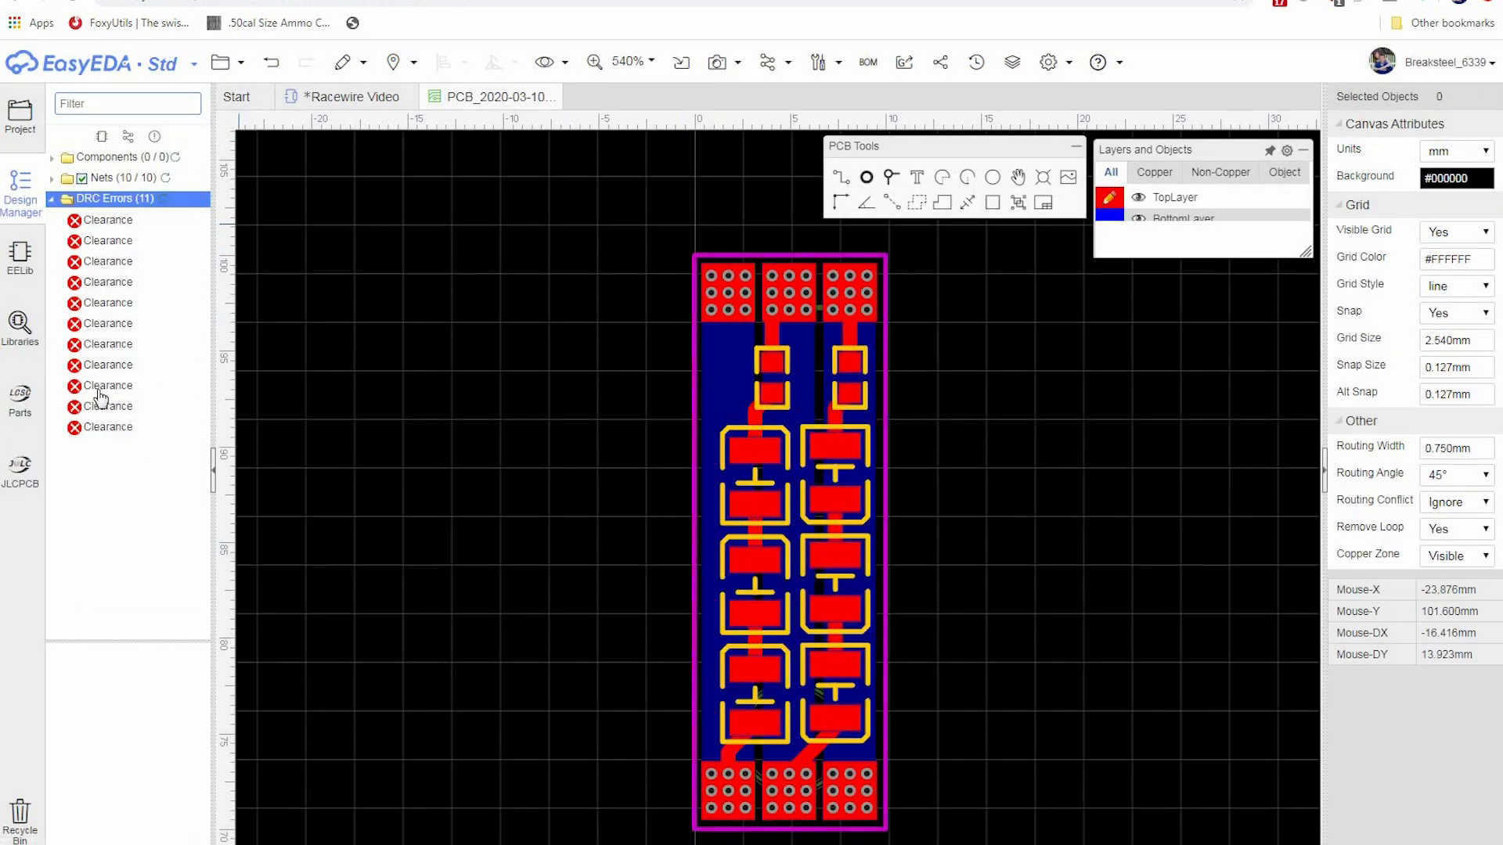
- Examine the listed DRC clearance errors one by one and locate the vias, rectangles and tracks they concern
click(110, 427)
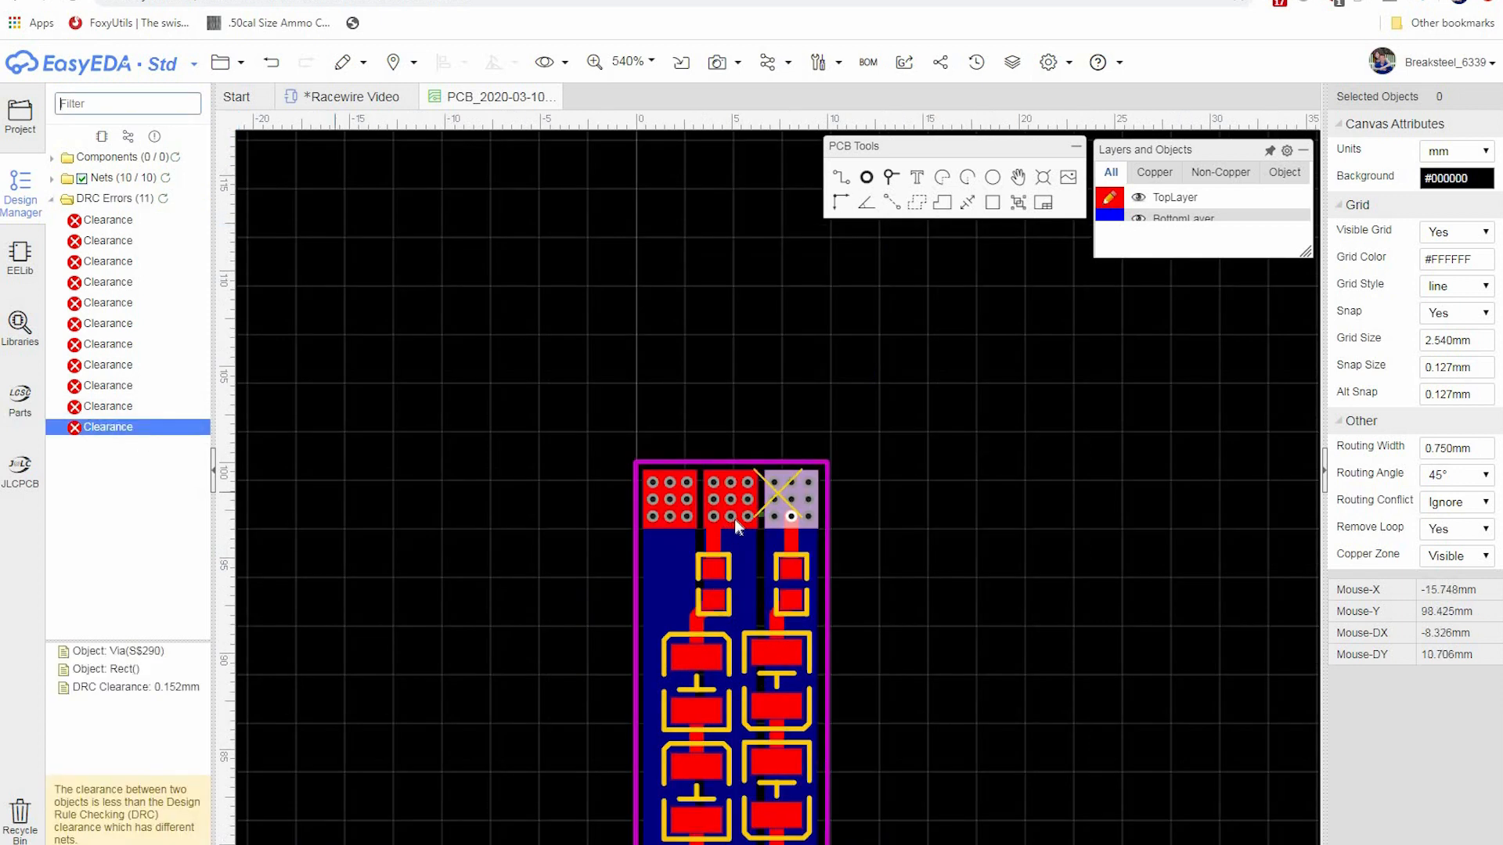
click(117, 406)
click(128, 385)
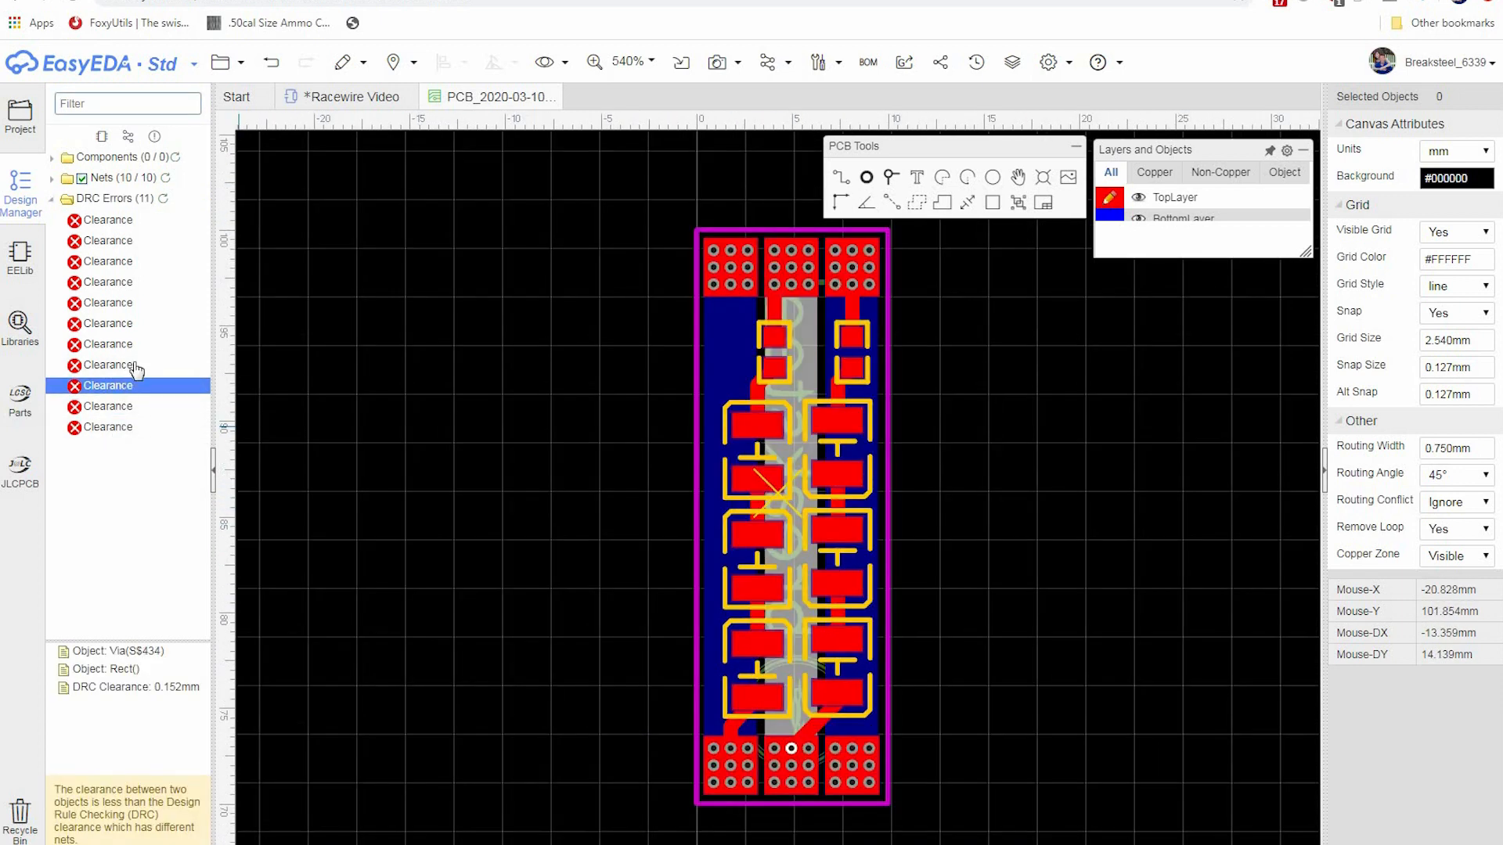
click(133, 364)
click(130, 344)
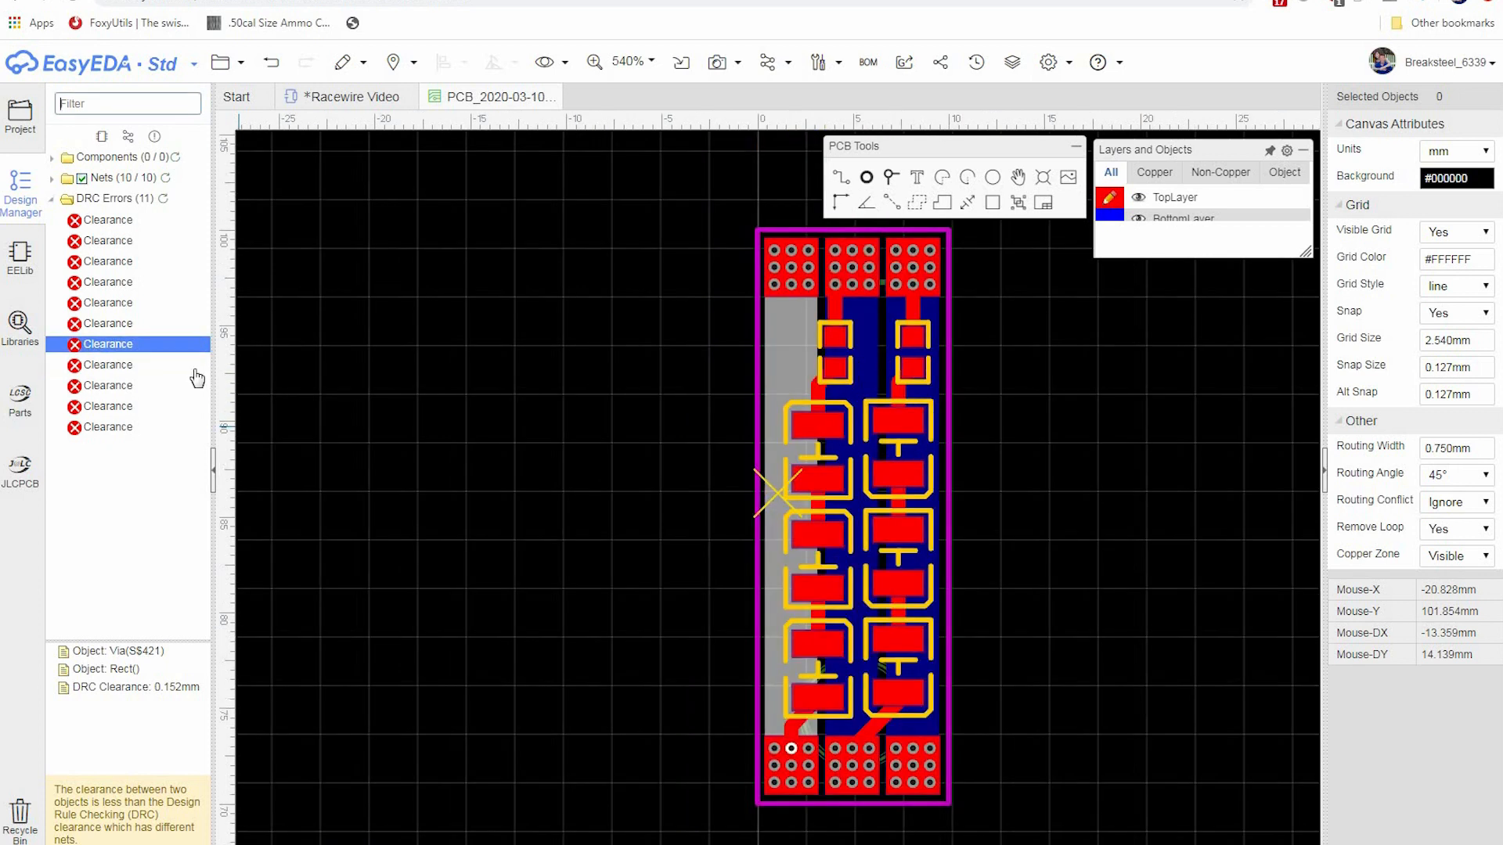
click(117, 323)
click(121, 303)
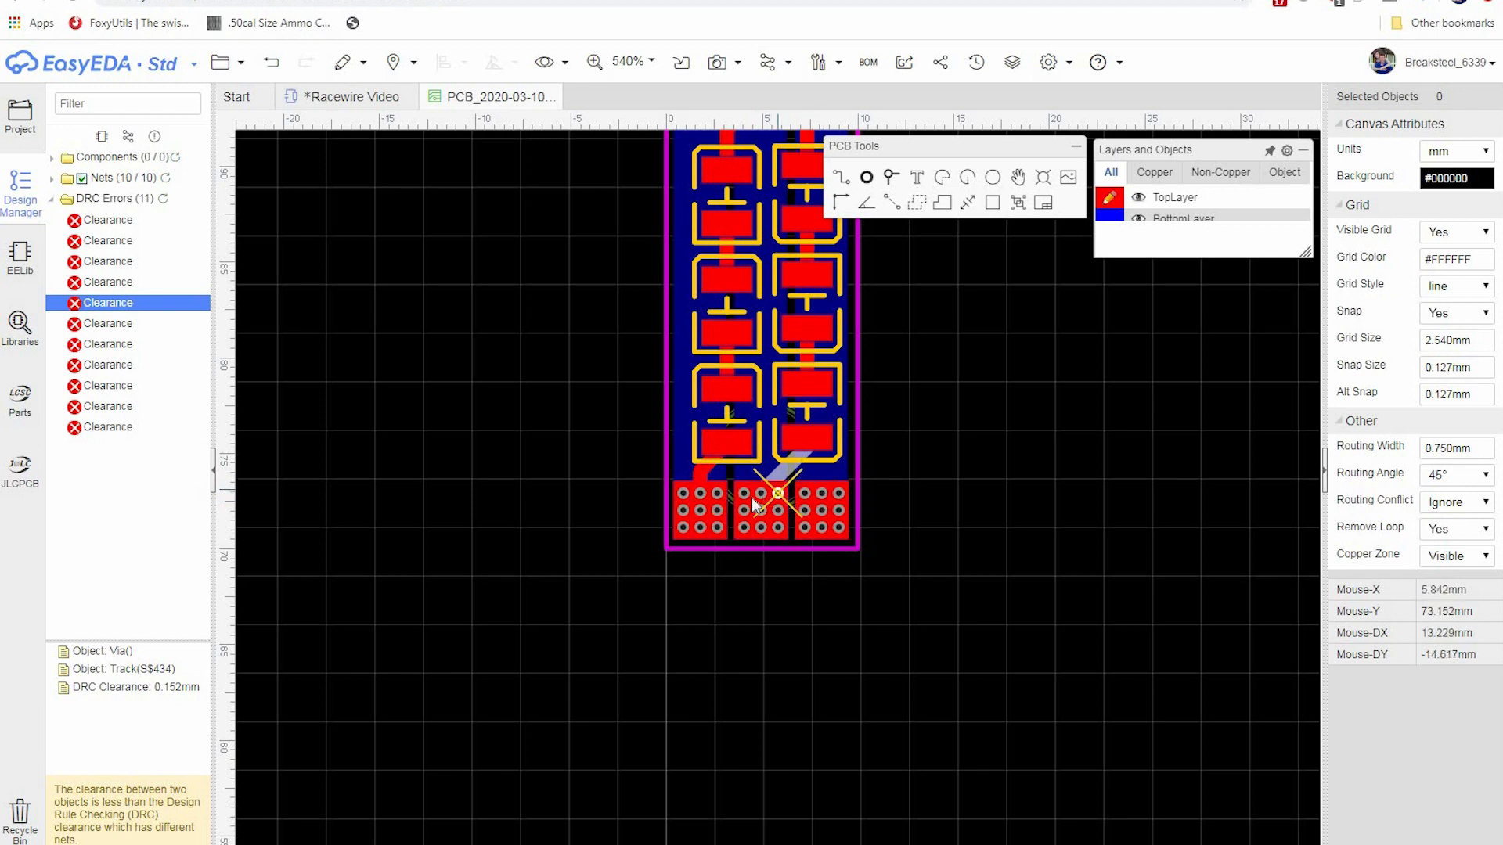
click(129, 324)
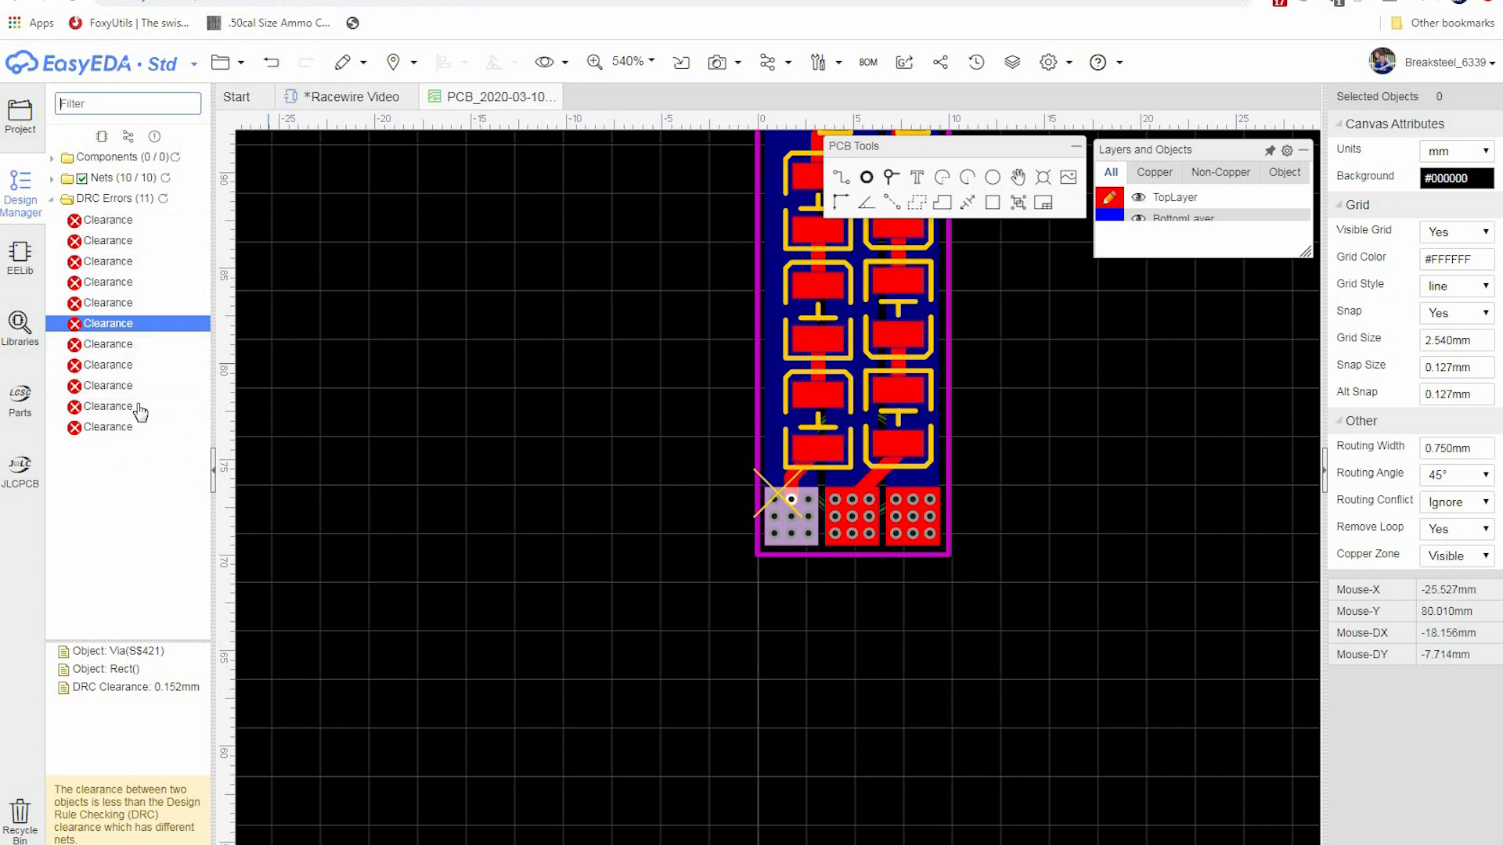
- Request the Gerber fabrication files without a DRC check, order the board at JLCPCB and confirm the generated order data
click(222, 66)
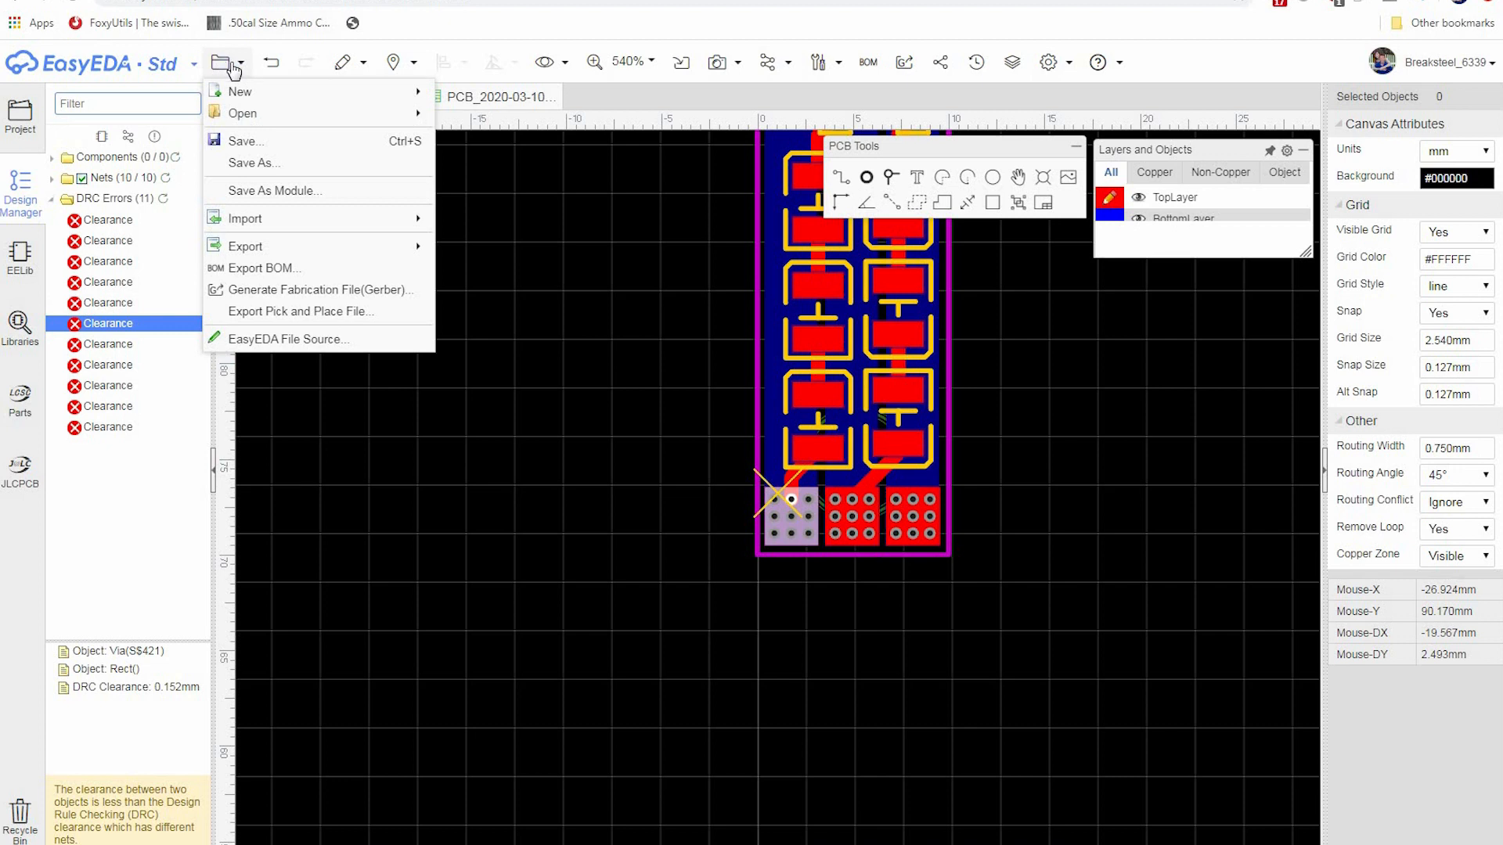
click(290, 291)
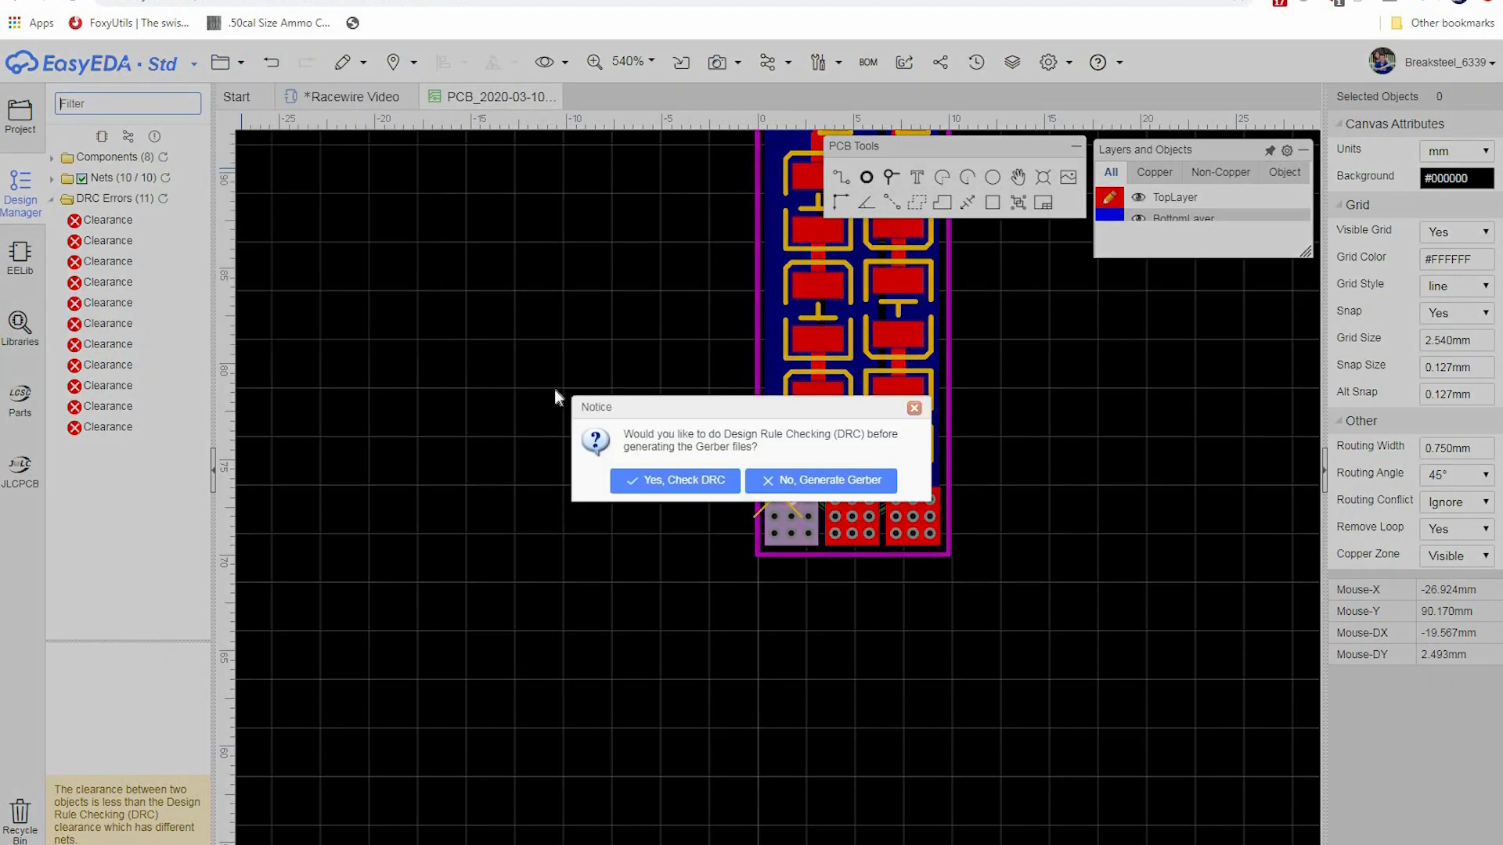
click(824, 481)
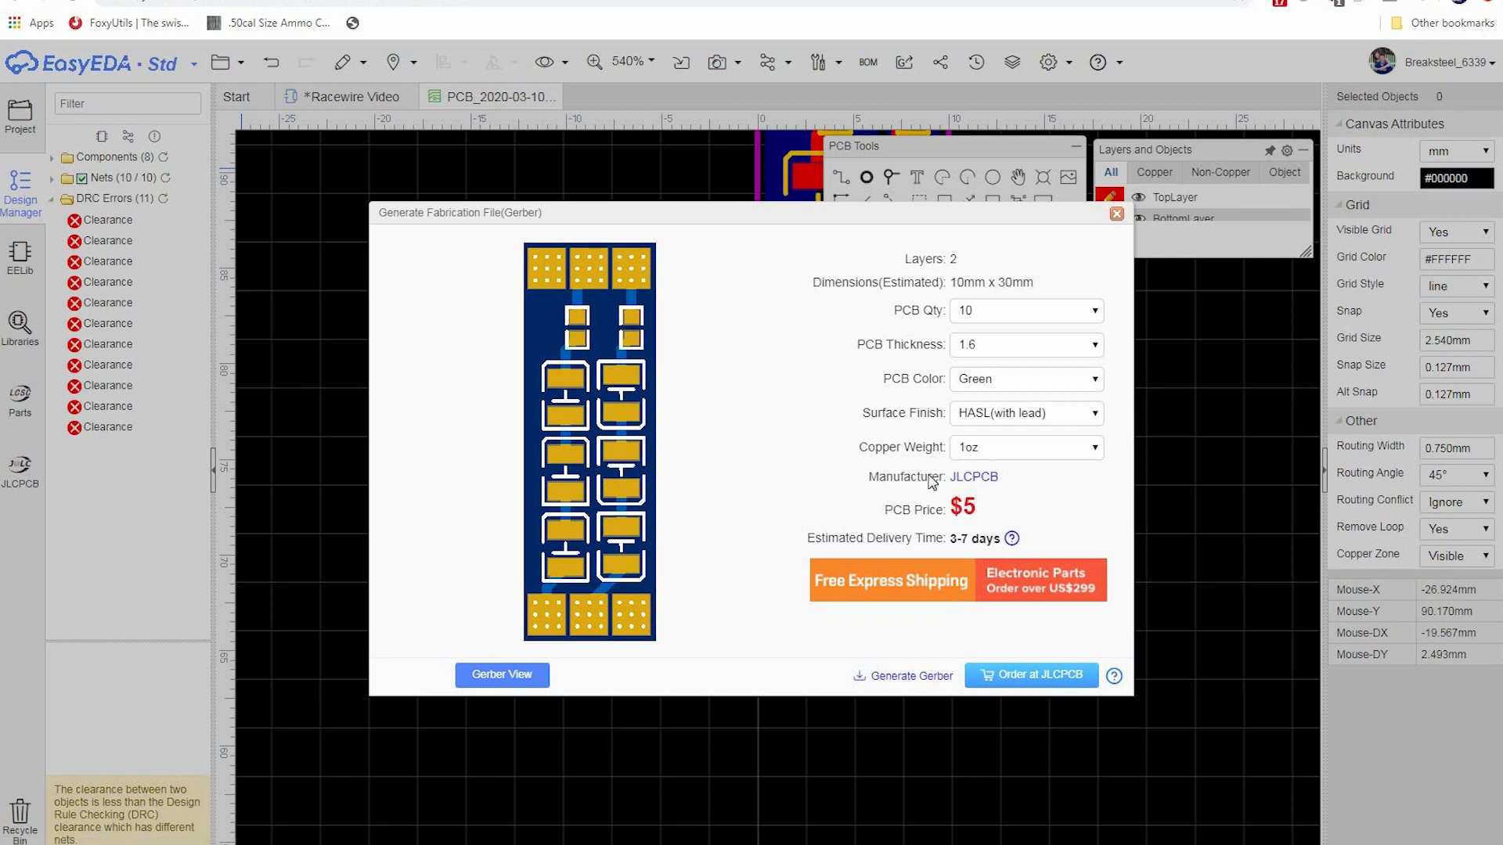
click(1032, 682)
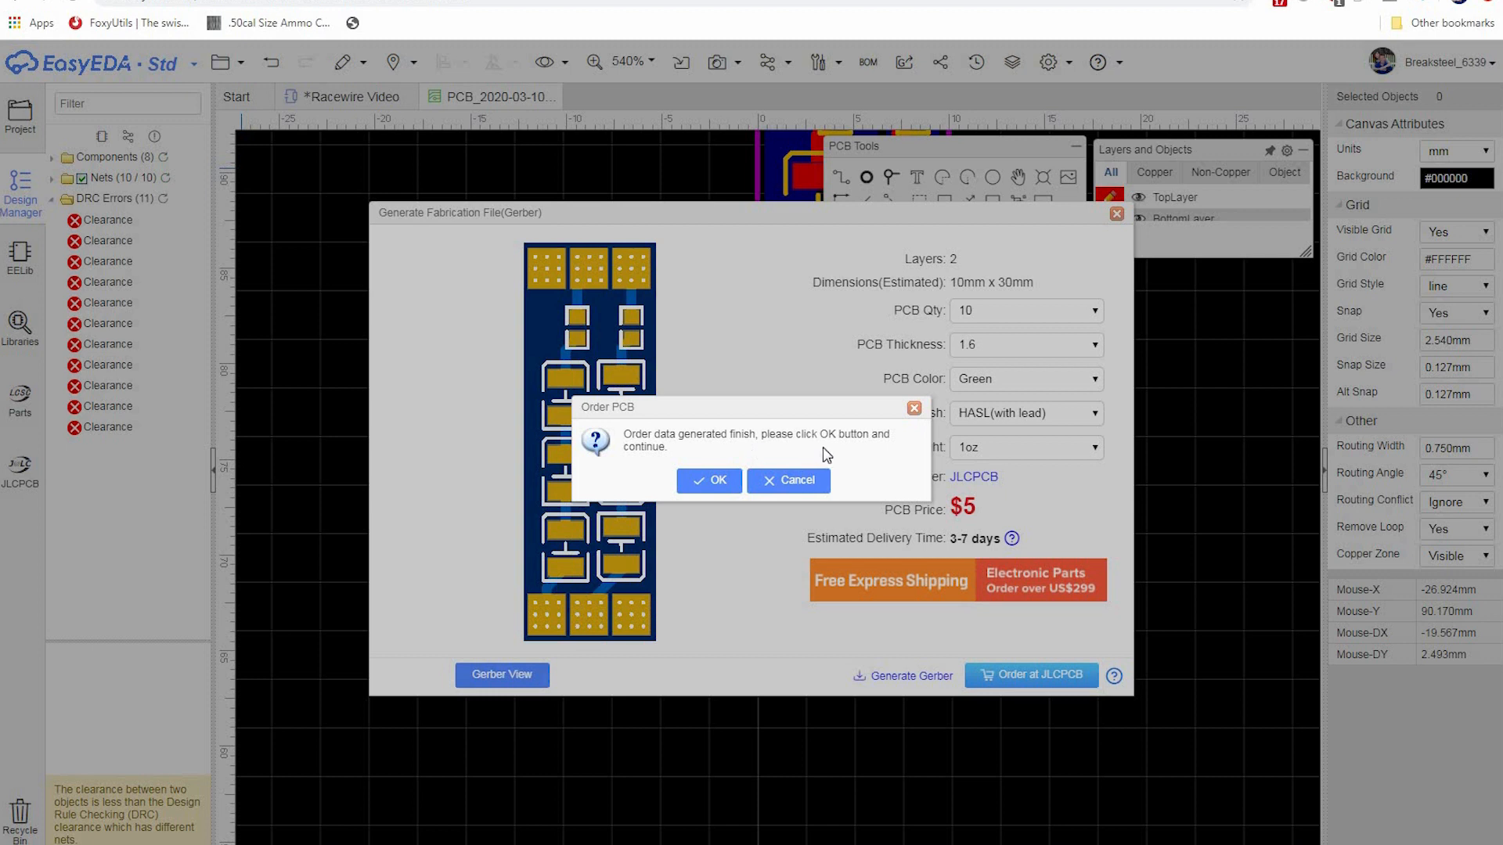
click(734, 478)
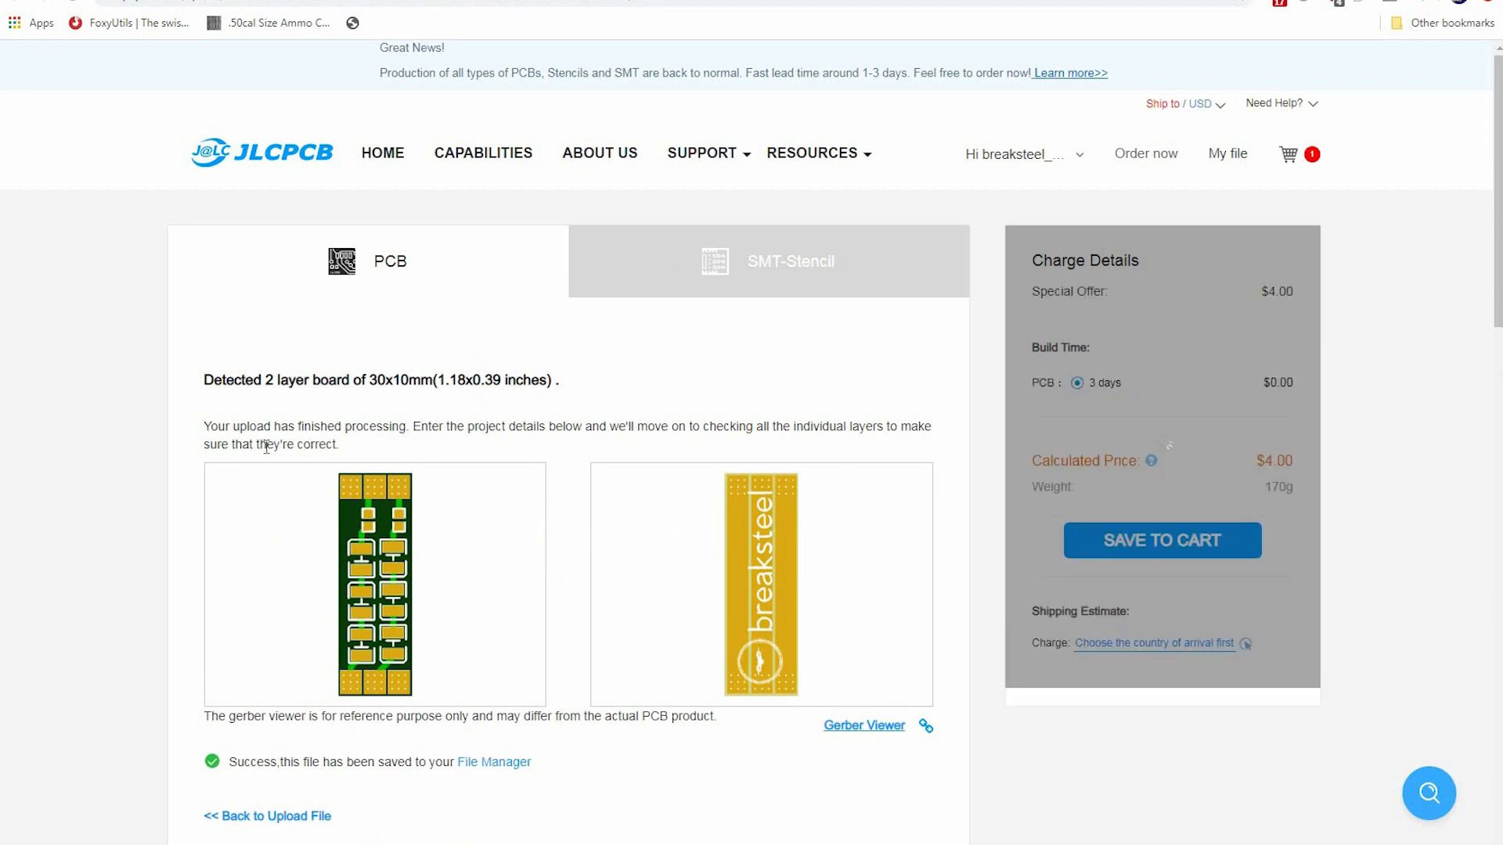
- Review the uploaded board's details and keep the order at 2 layers, 30 × 10 mm and a quantity of 5
drag(403, 450, 39, 451)
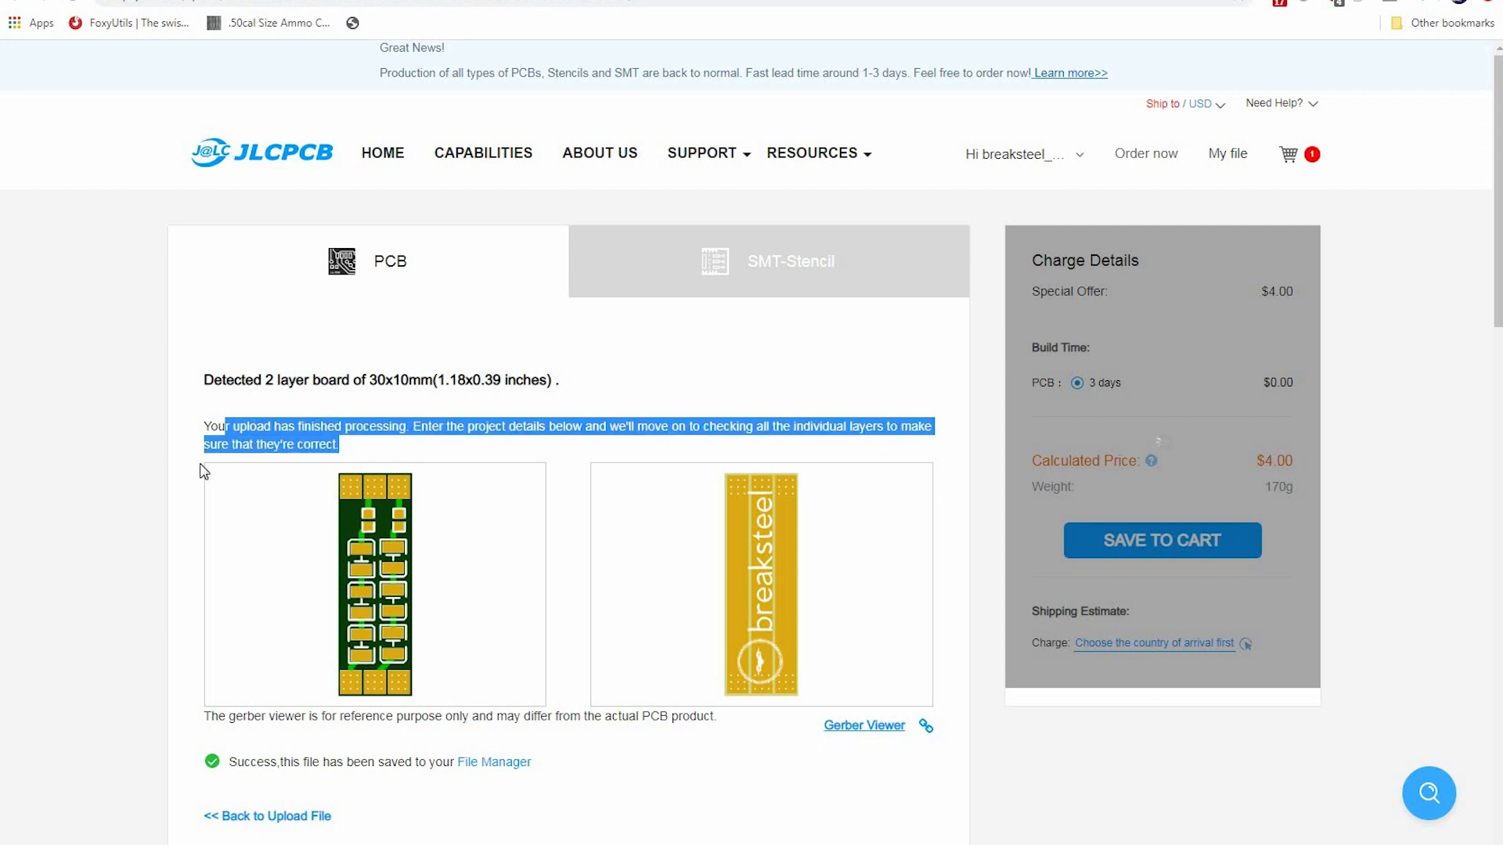
drag(228, 426, 274, 419)
click(753, 552)
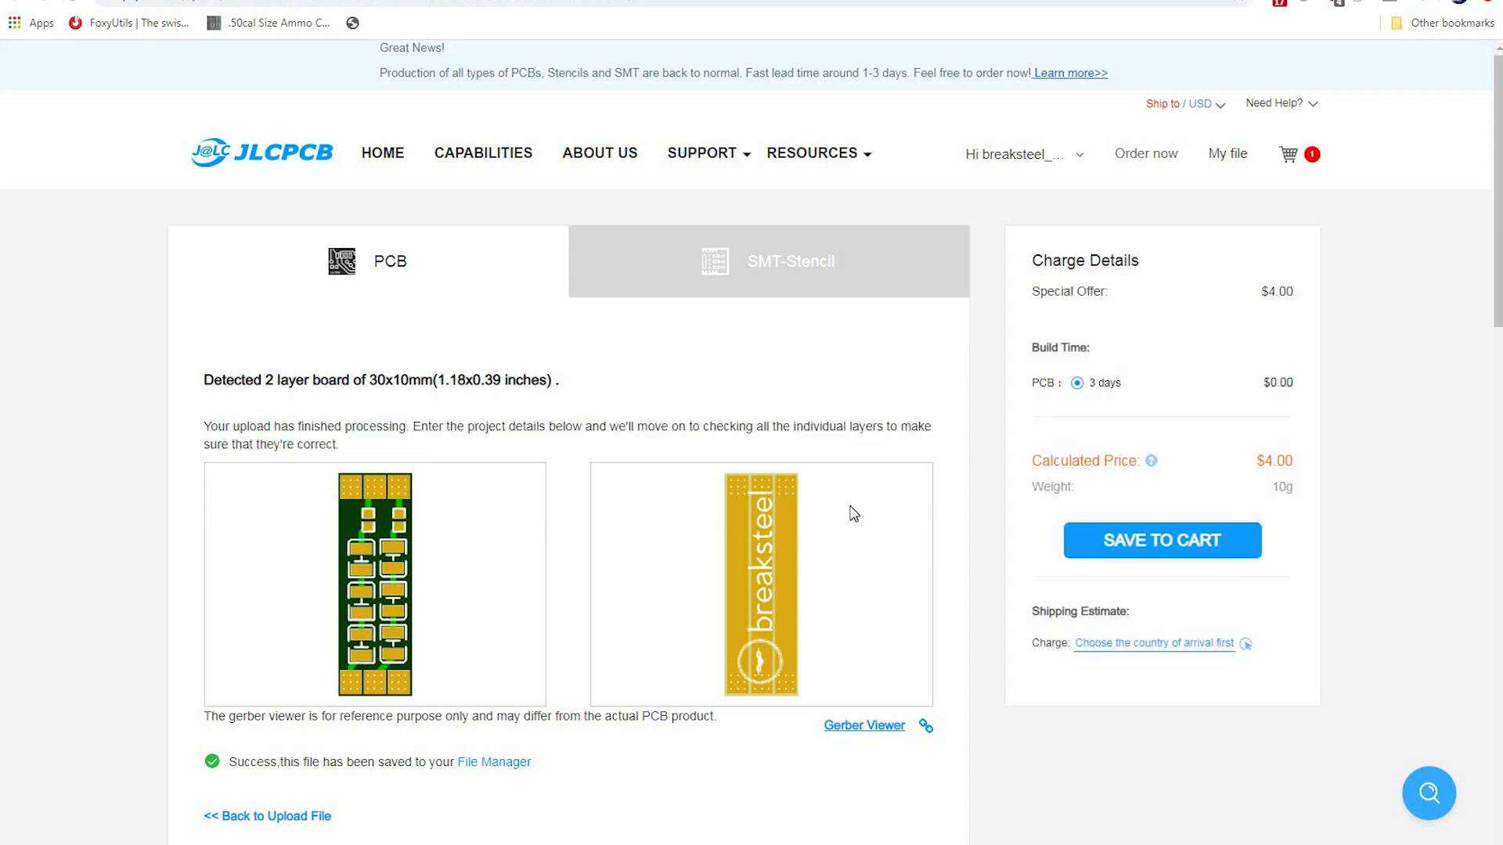
scroll(781, 492, down, 3)
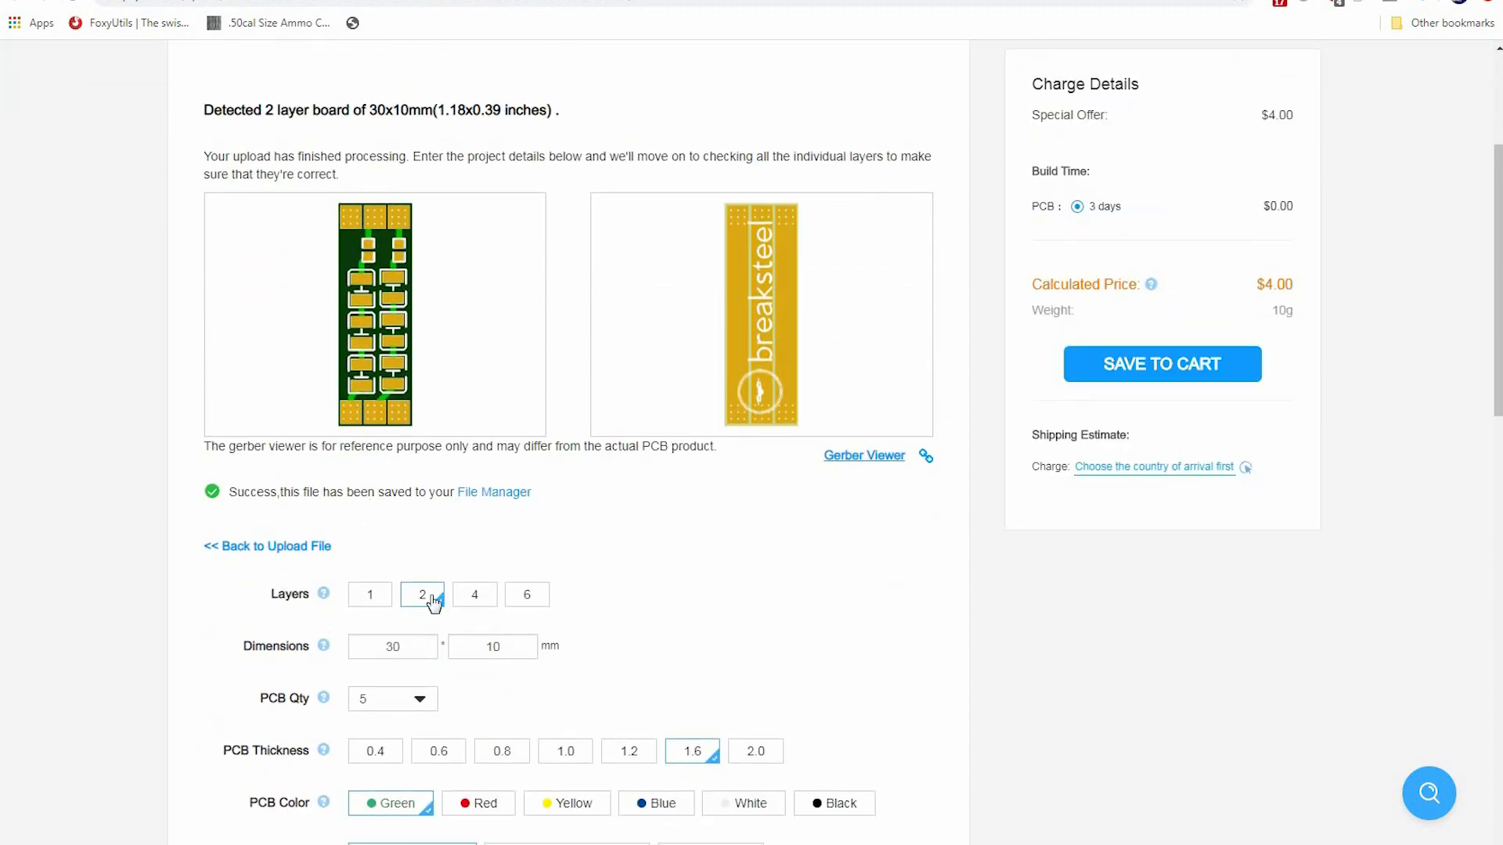
click(424, 600)
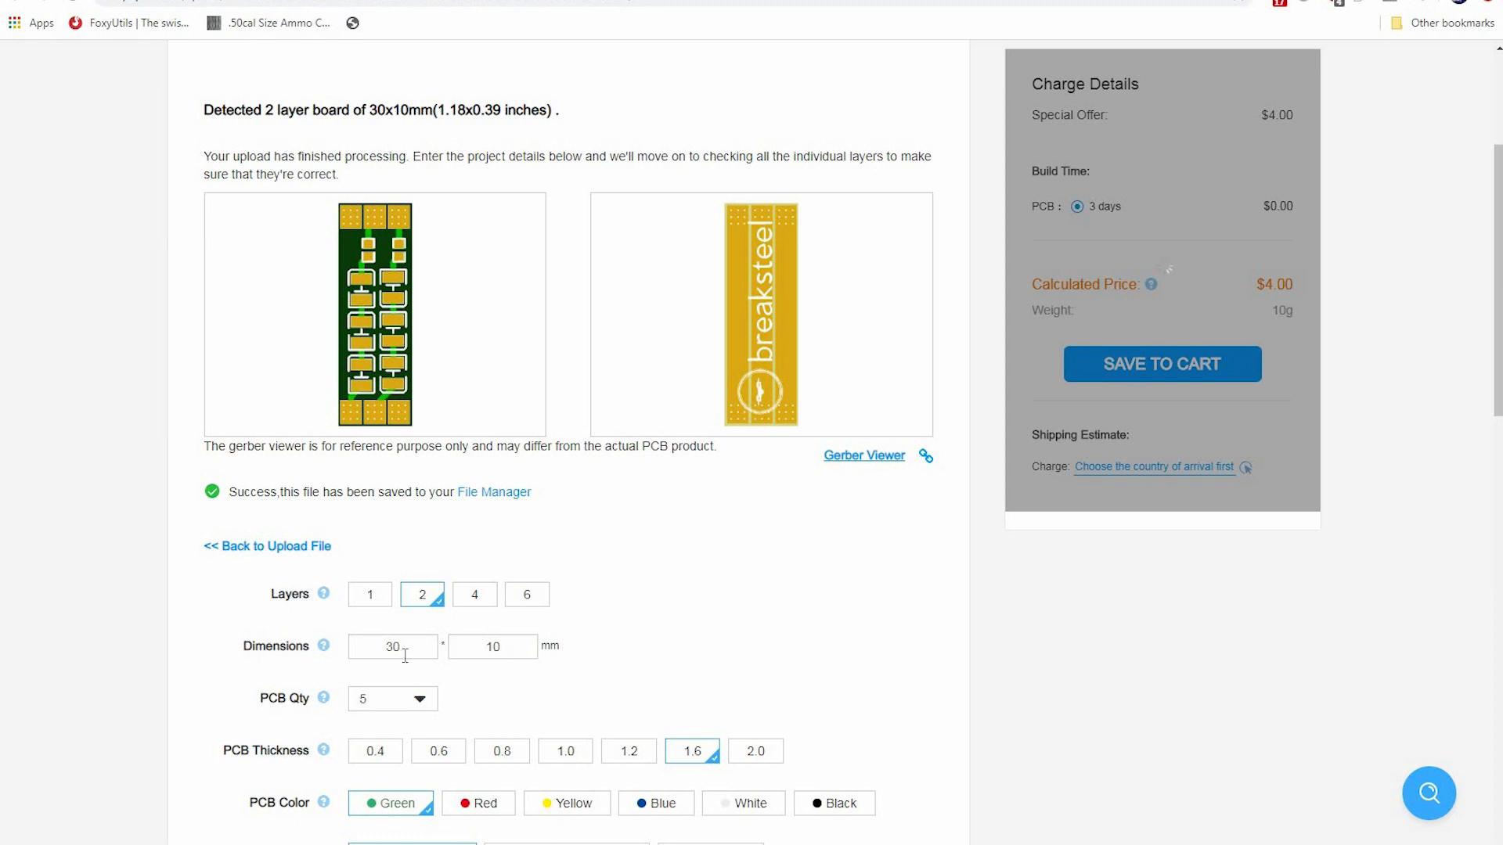
click(393, 647)
click(513, 641)
scroll(391, 605, down, 1)
click(416, 608)
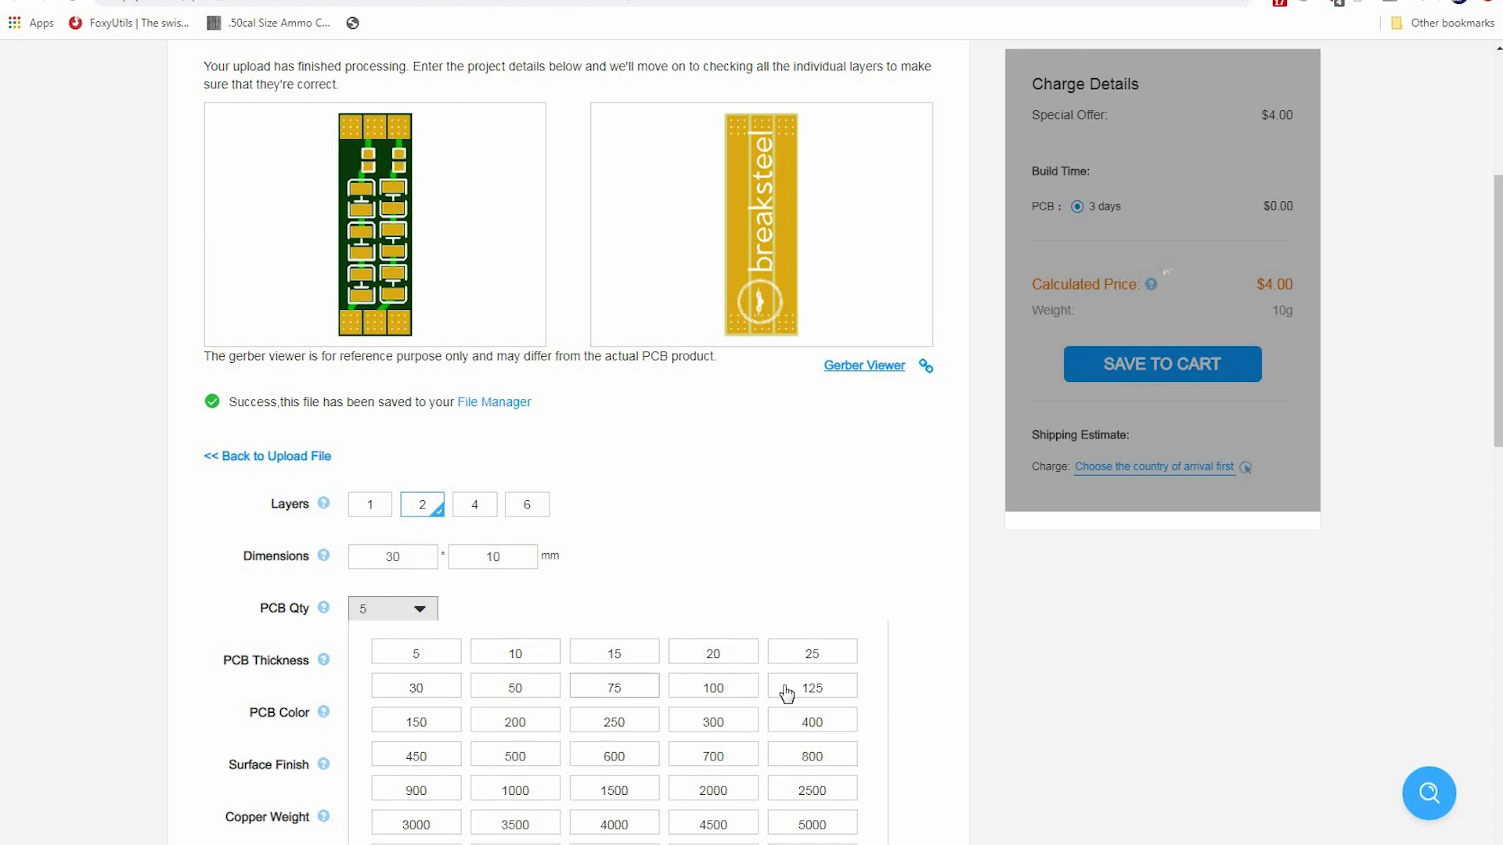
click(427, 656)
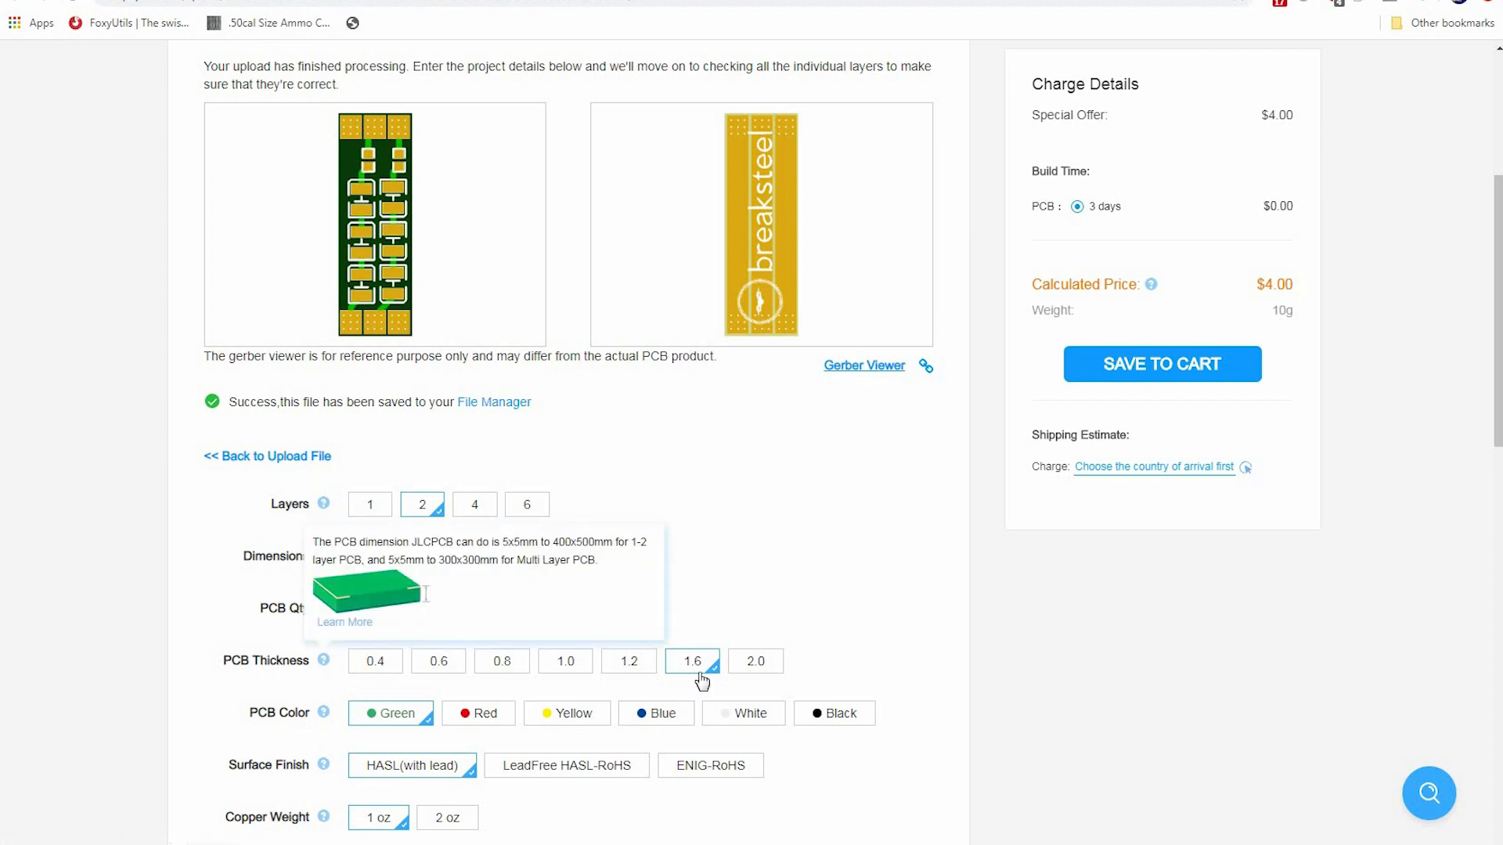
- Compare the board preview in several solder mask colors, including green and white, and choose Blue as the PCB color
scroll(513, 631, down, 1)
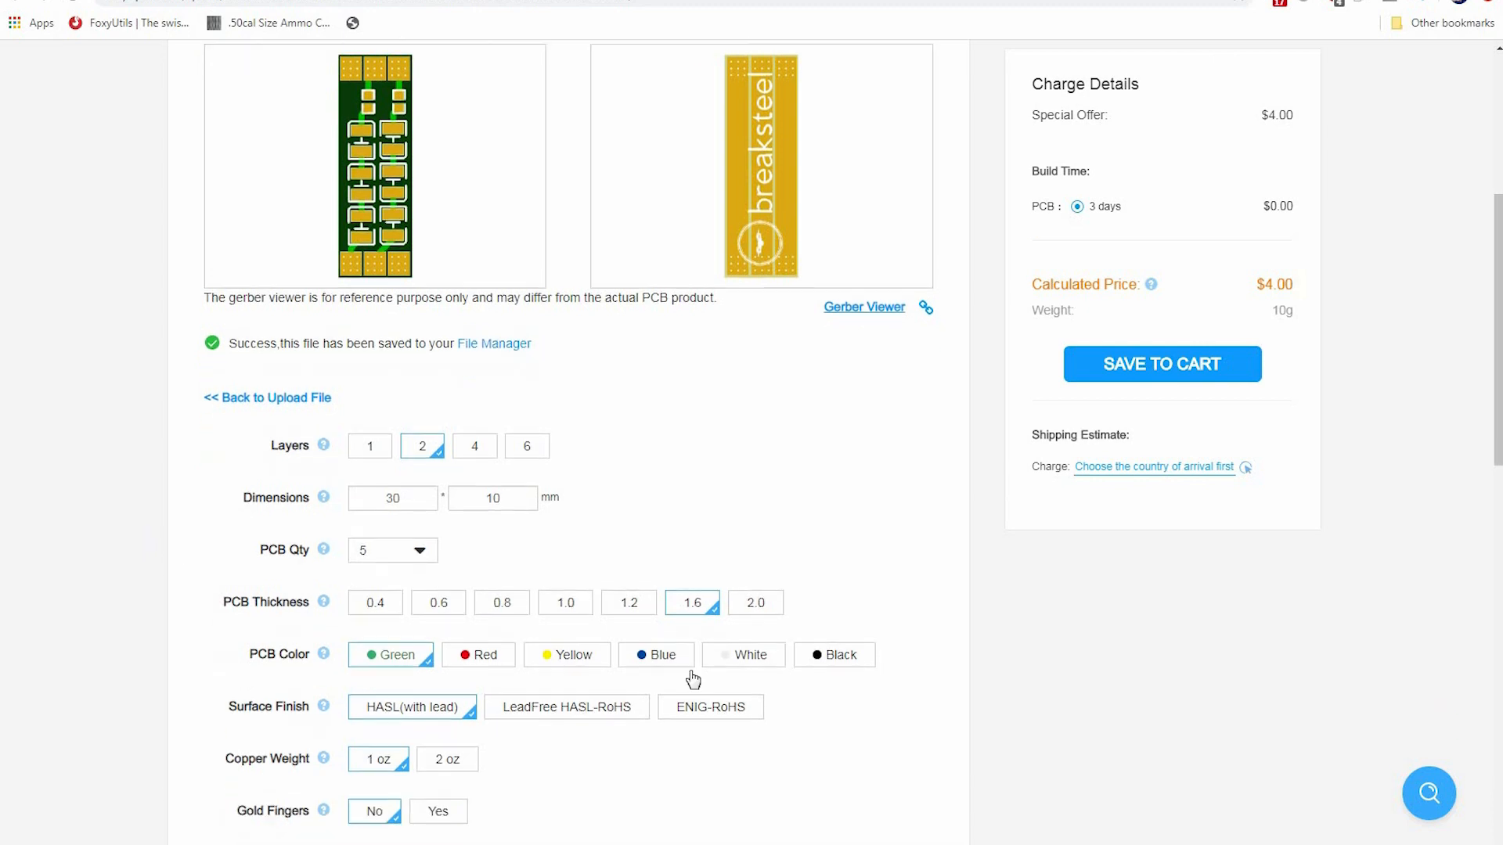
click(588, 626)
click(663, 635)
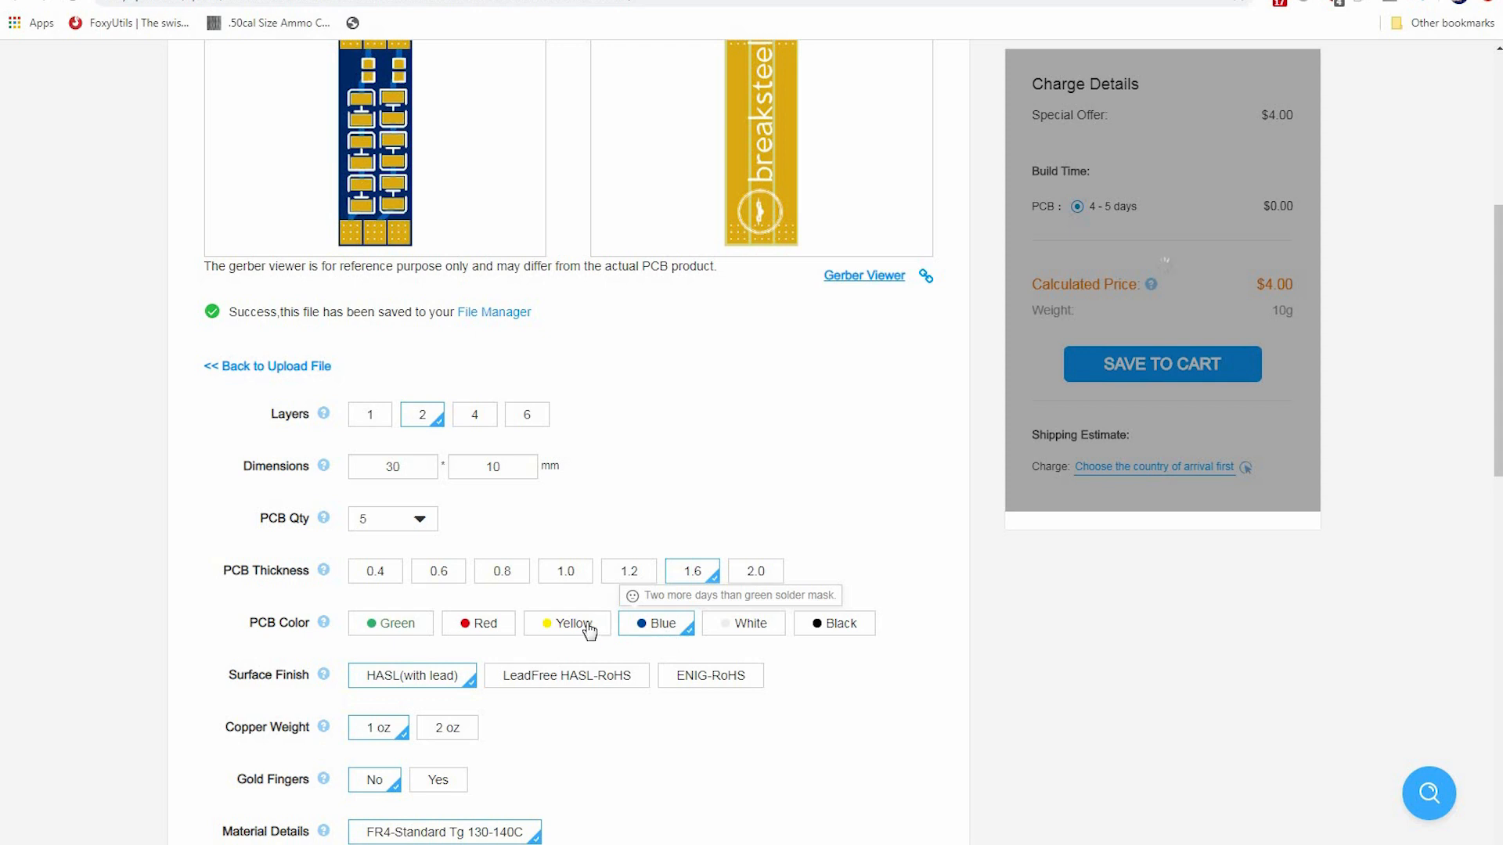
click(585, 628)
click(661, 624)
click(386, 623)
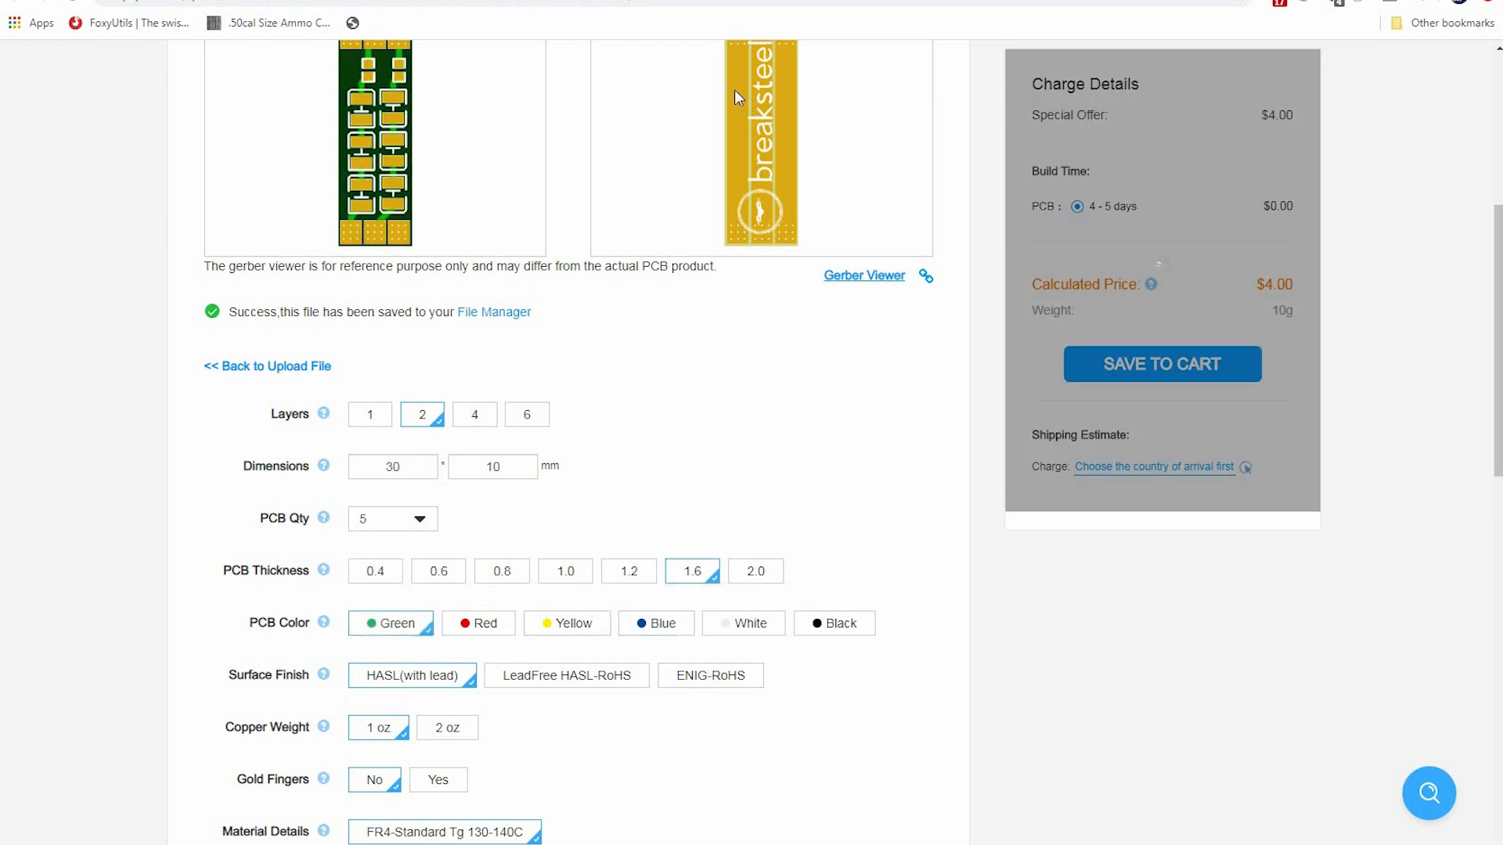
click(728, 626)
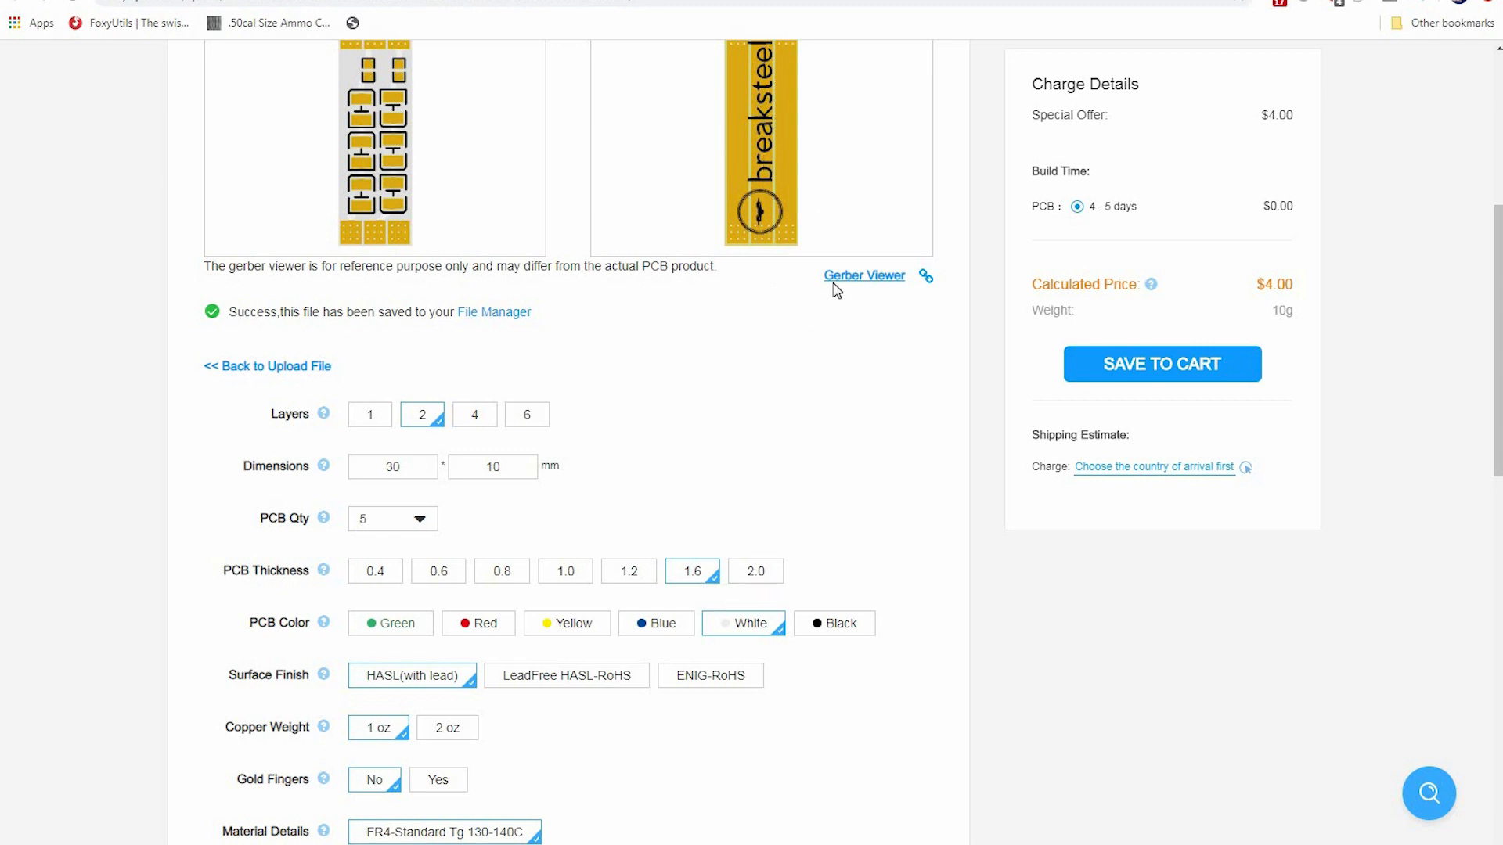
click(671, 626)
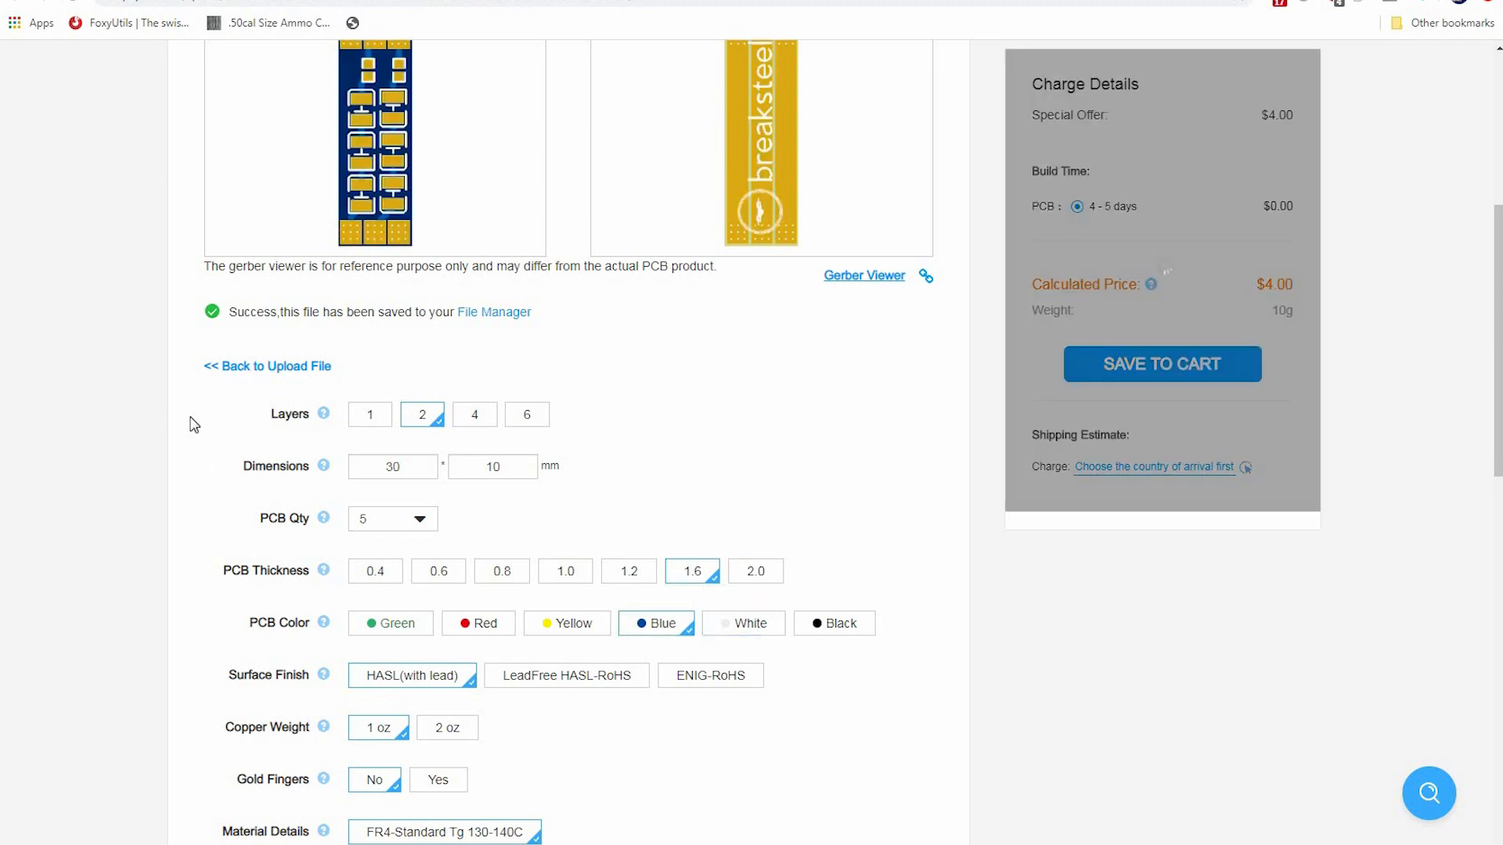
- Examine the surface finish options and their explanation
scroll(530, 546, down, 2)
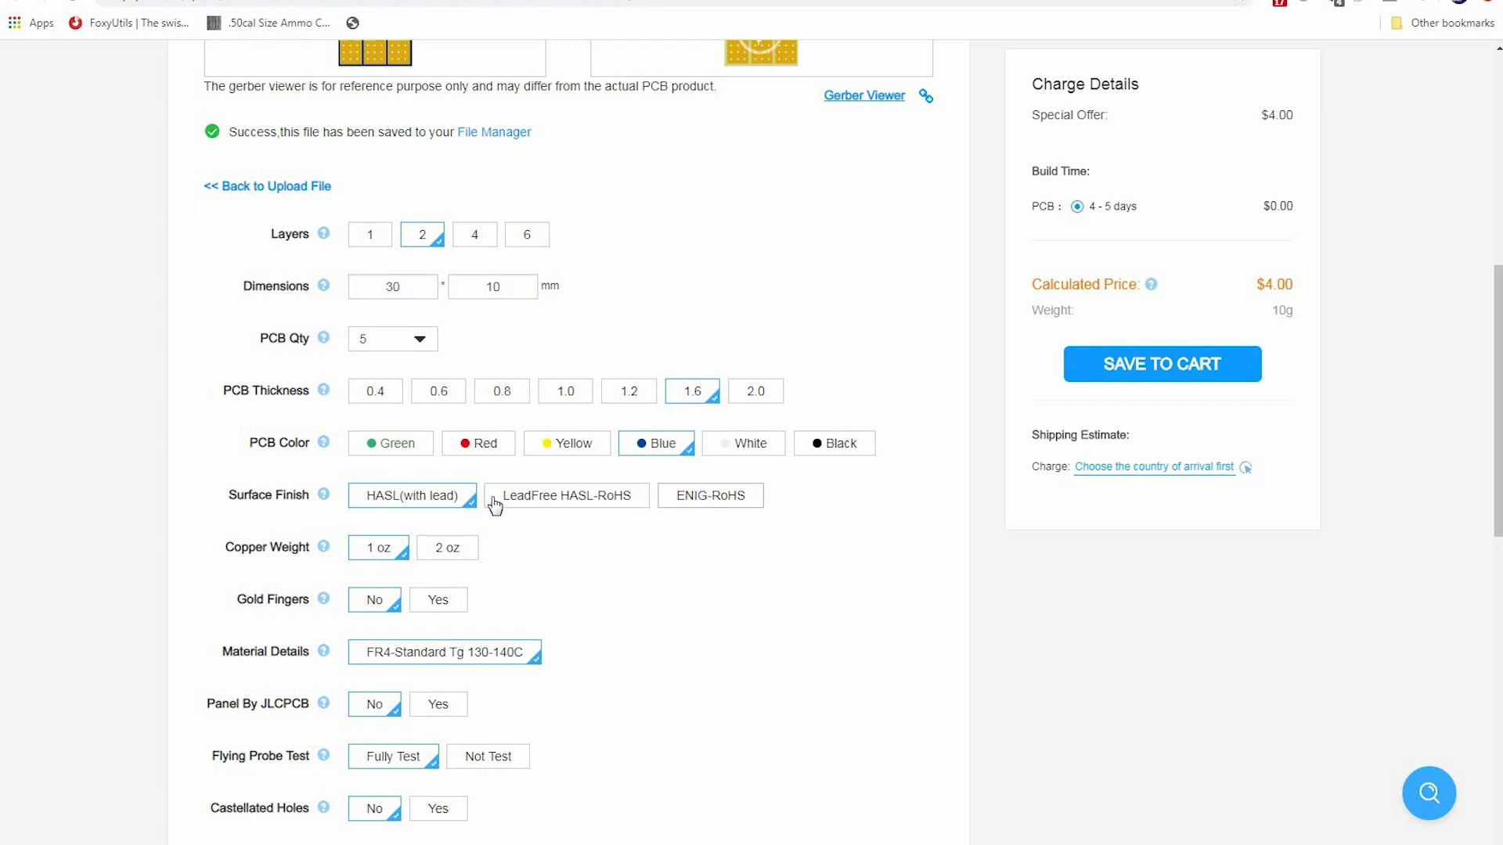
mouse_move(327, 491)
right_click(728, 503)
key(Escape)
scroll(443, 538, down, 1)
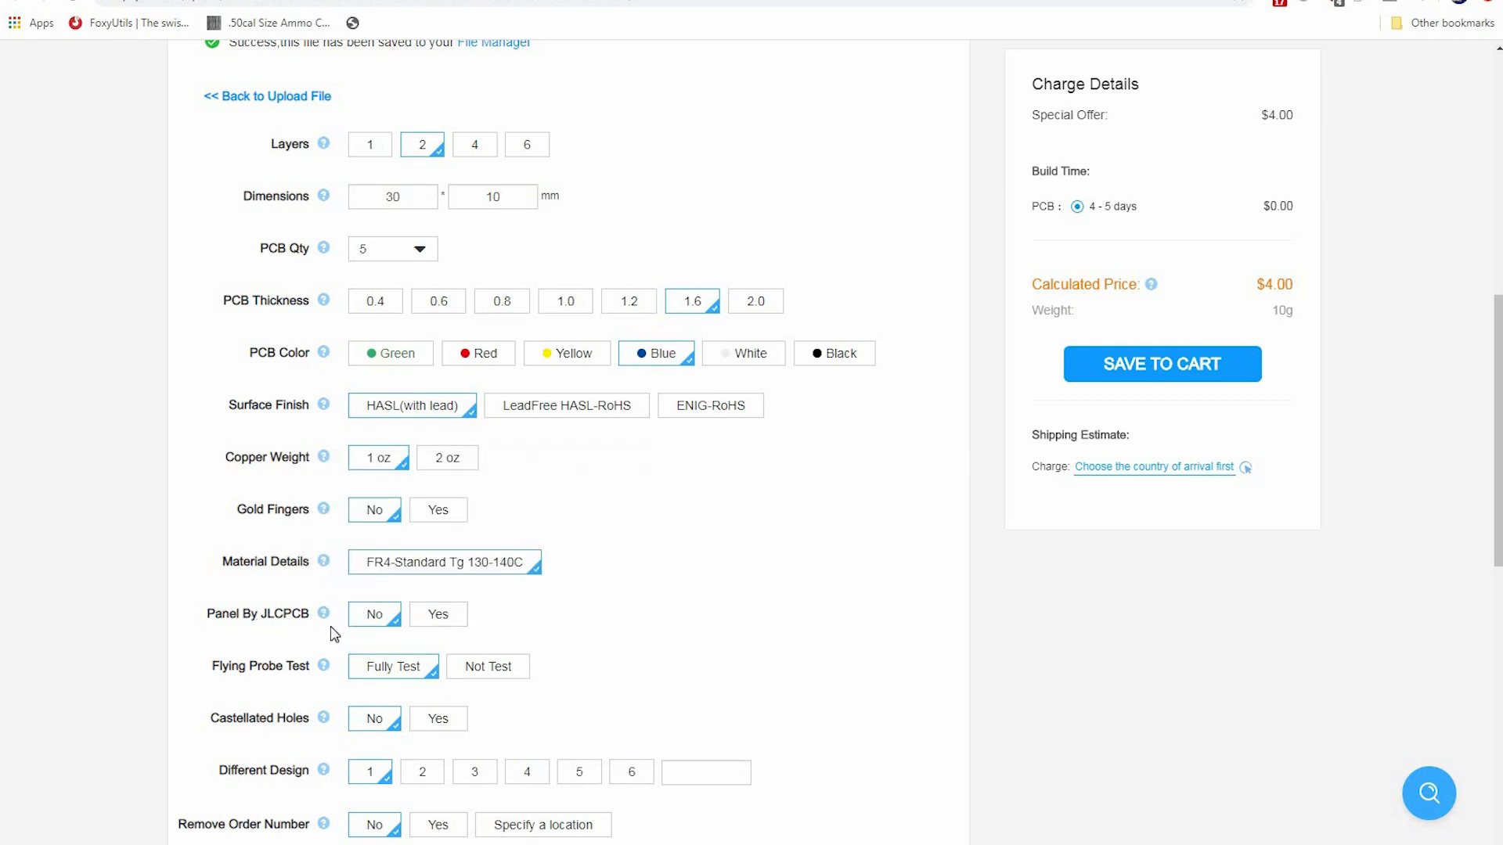
- Enable Panel By JLCPCB to inspect its panel size requirements, and set it back to No
mouse_move(325, 618)
click(438, 616)
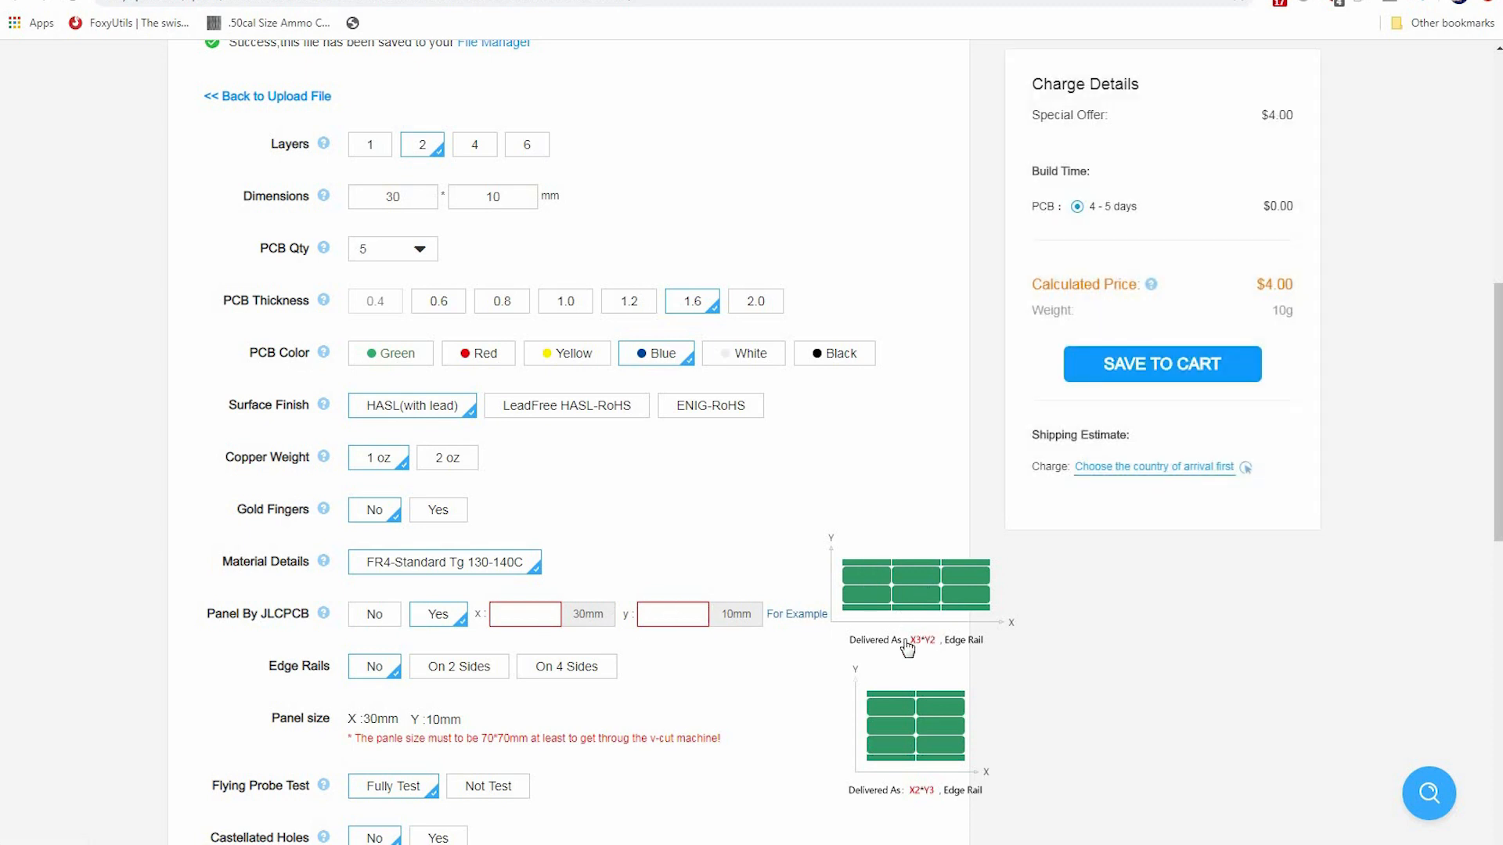
drag(575, 738, 349, 738)
click(536, 619)
click(386, 621)
click(398, 623)
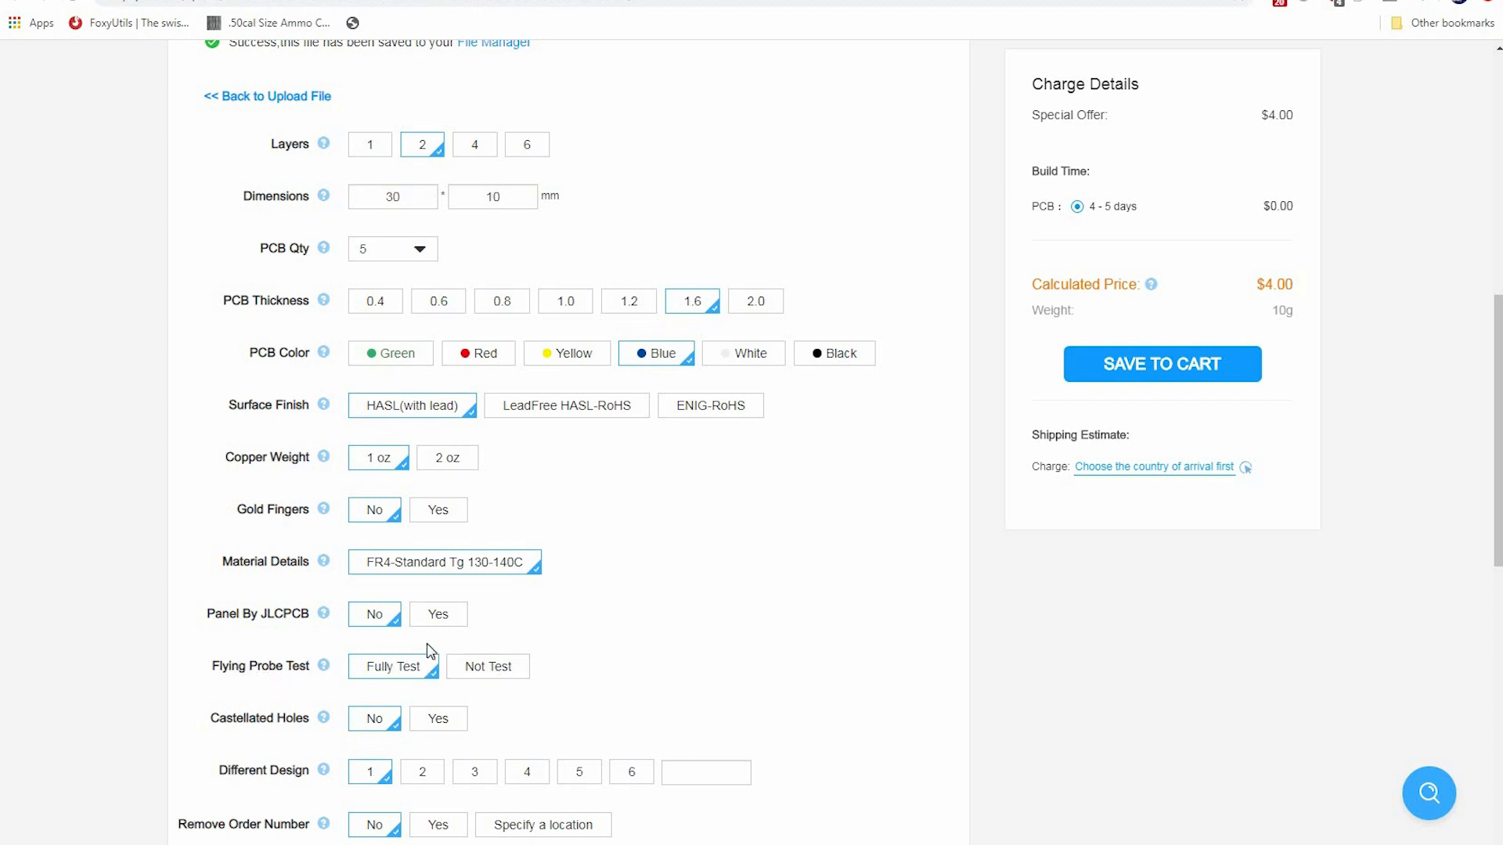
- Try the flying probe test as Not Test, restore Fully Test, and read the castellated holes explanation
click(493, 674)
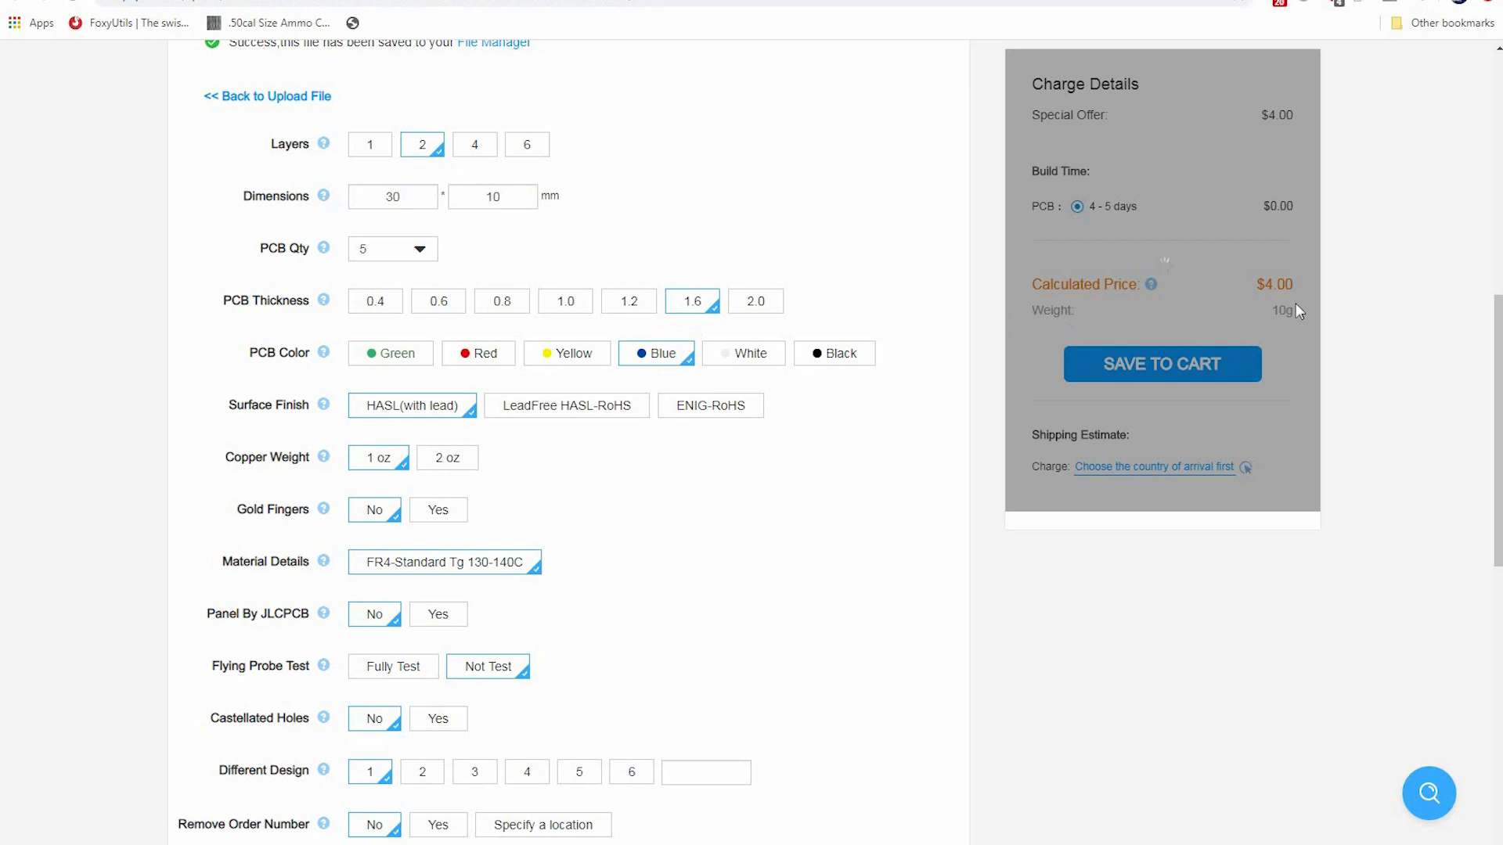
click(374, 675)
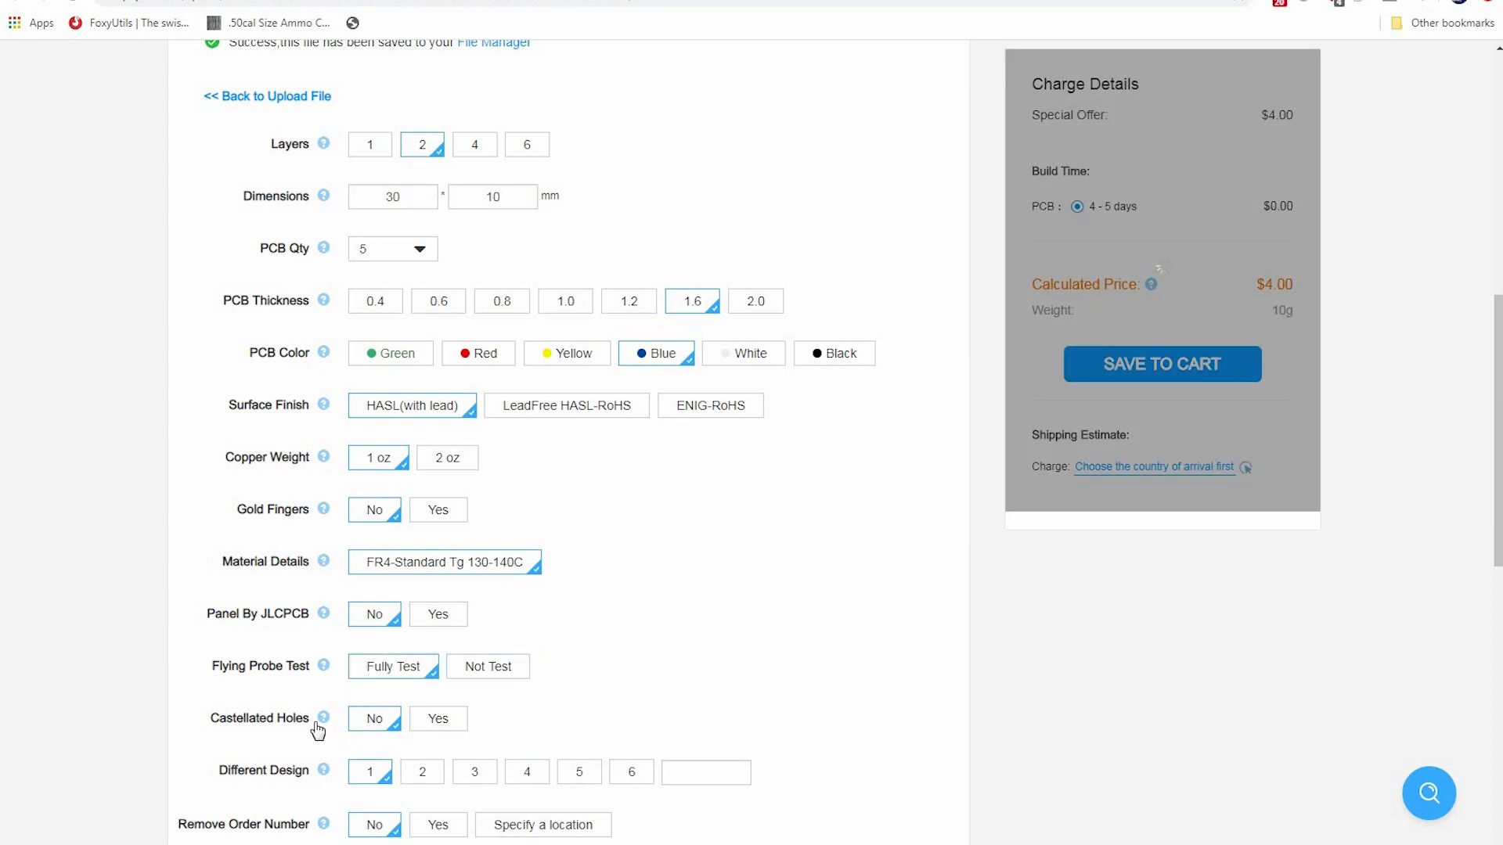
mouse_move(340, 720)
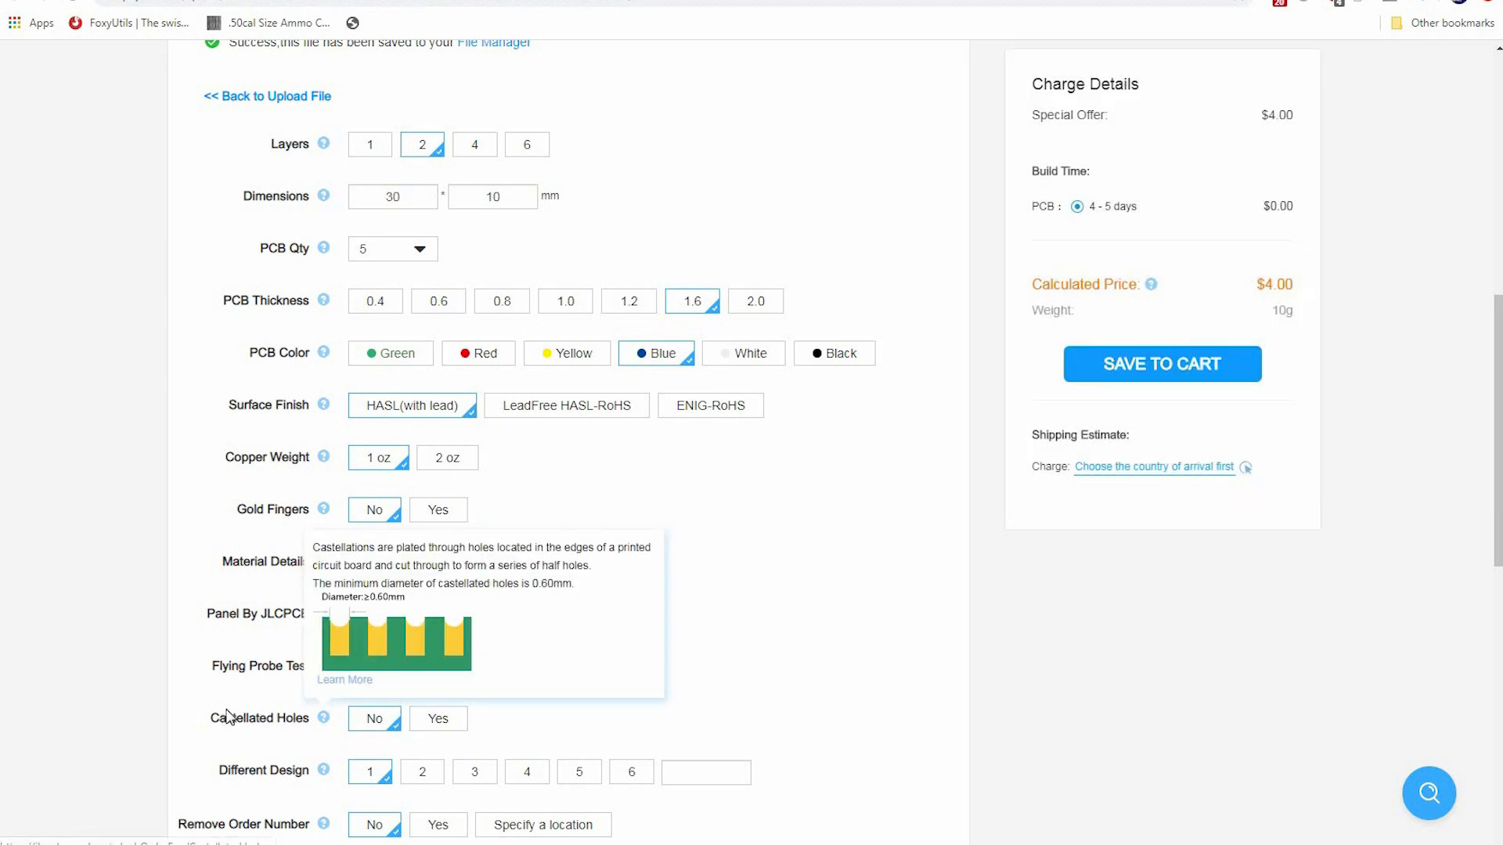
- Try 2, 3 and 4 as the number of different designs to compare the charge, and return it to 1
scroll(313, 688, down, 1)
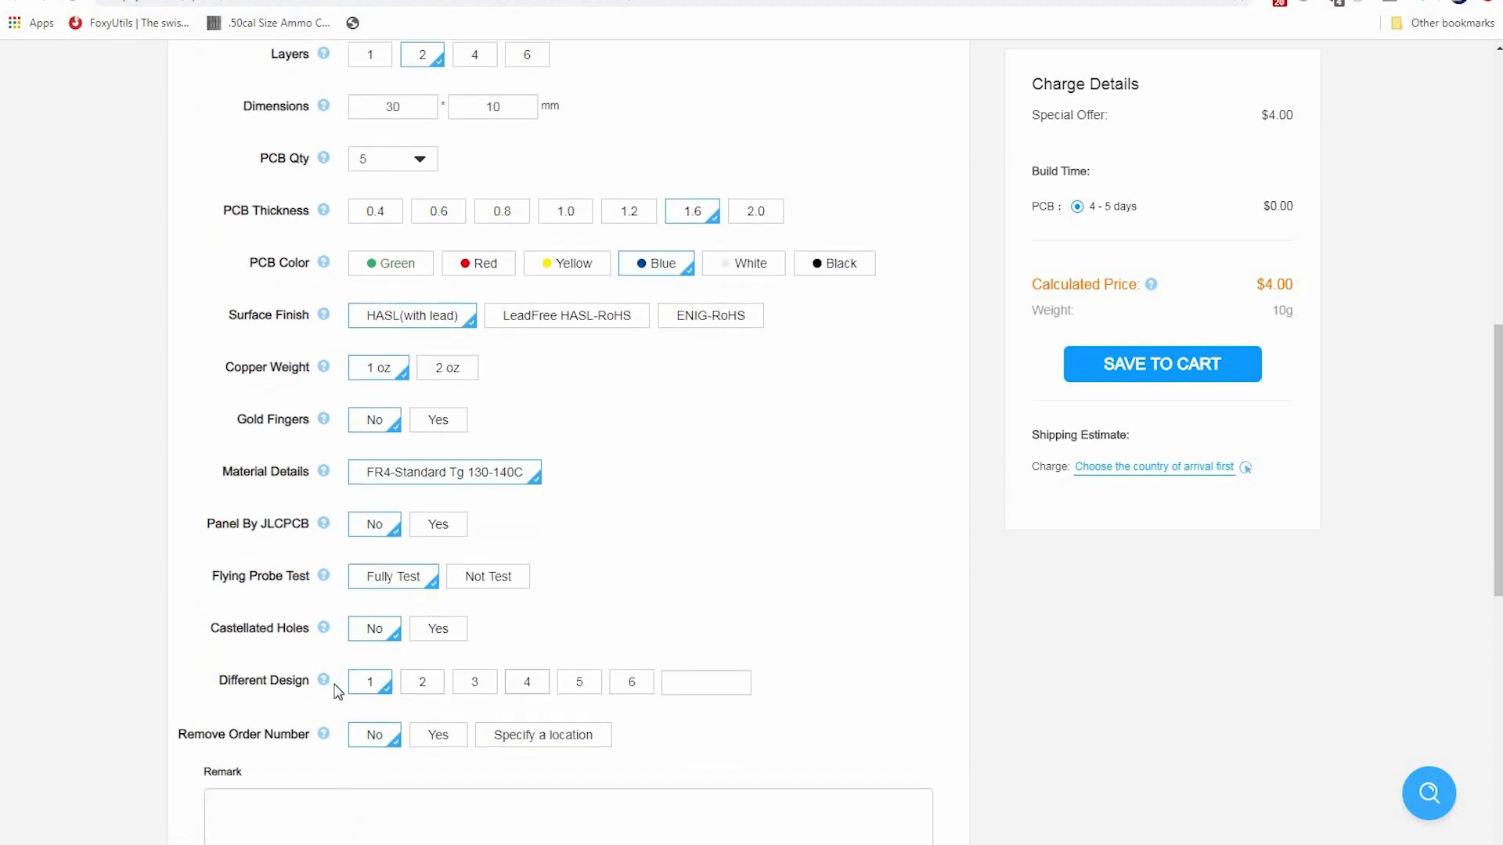
click(426, 686)
click(475, 686)
click(539, 686)
click(354, 687)
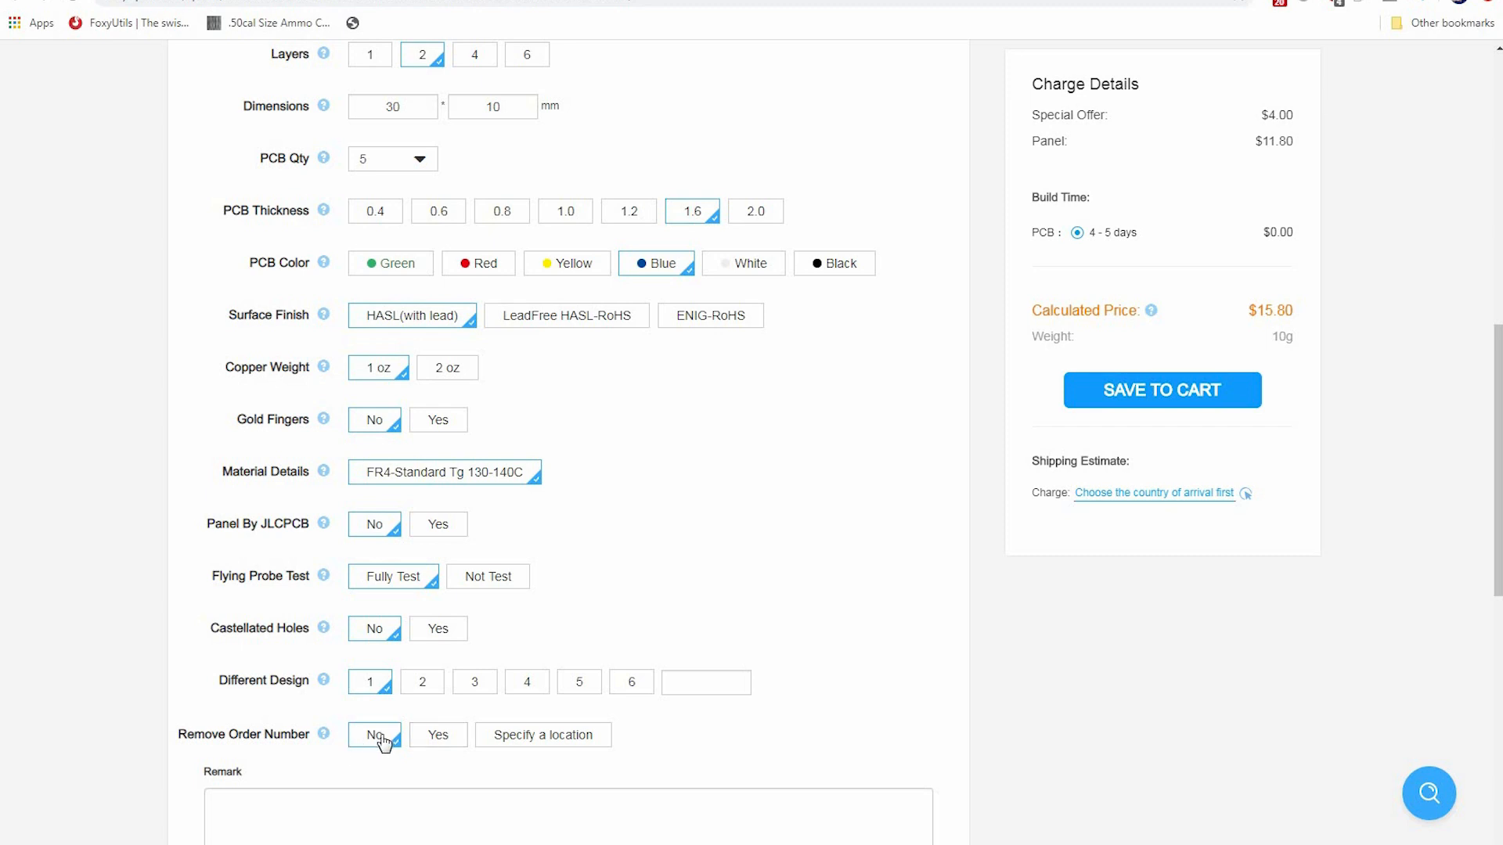
- Try removing the order number from the board to check its charge, and set the option back to No
click(438, 736)
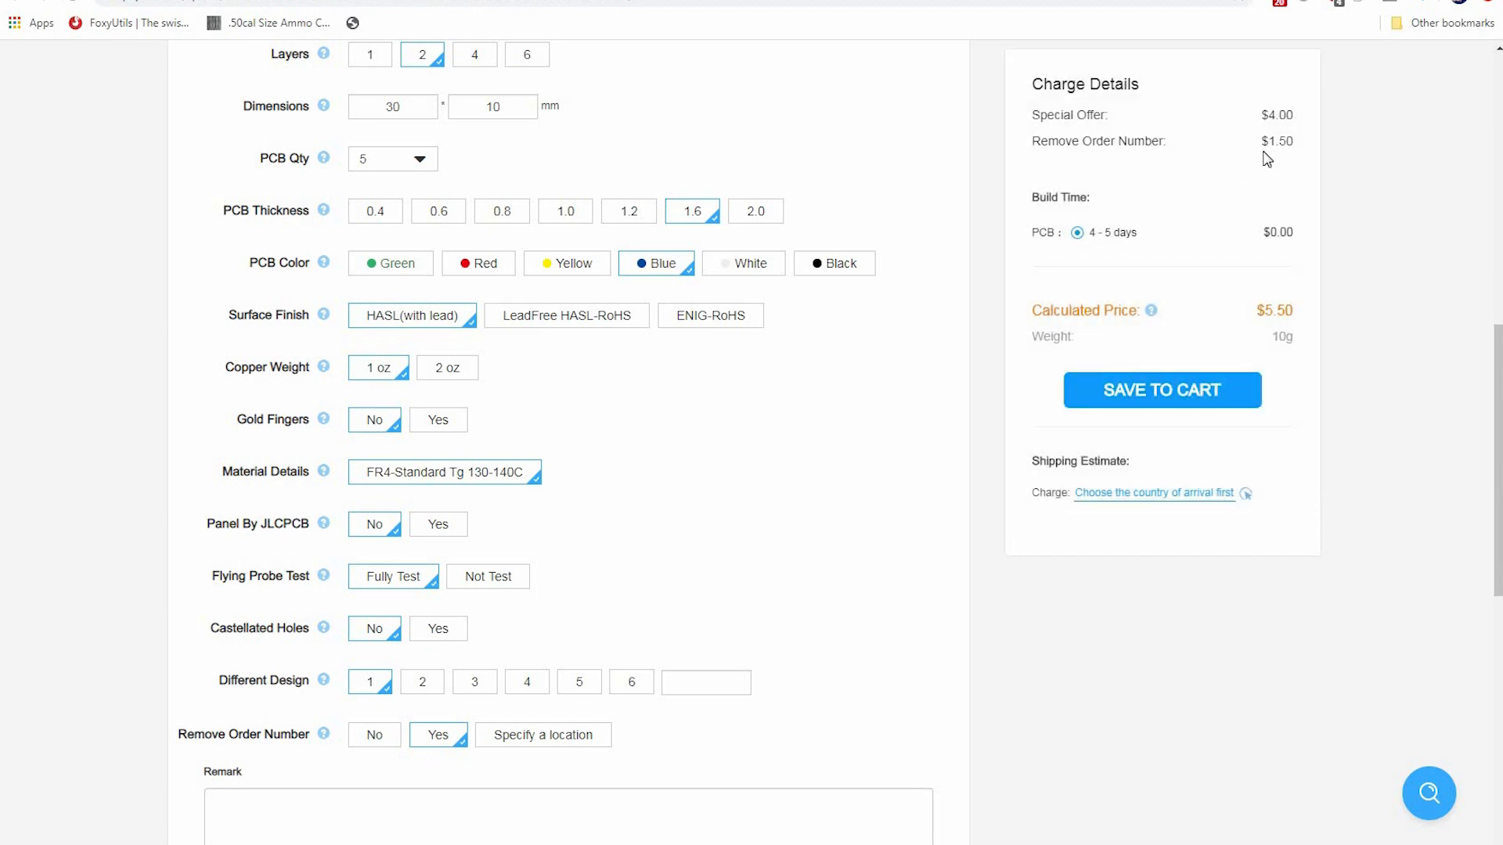
double_click(1295, 140)
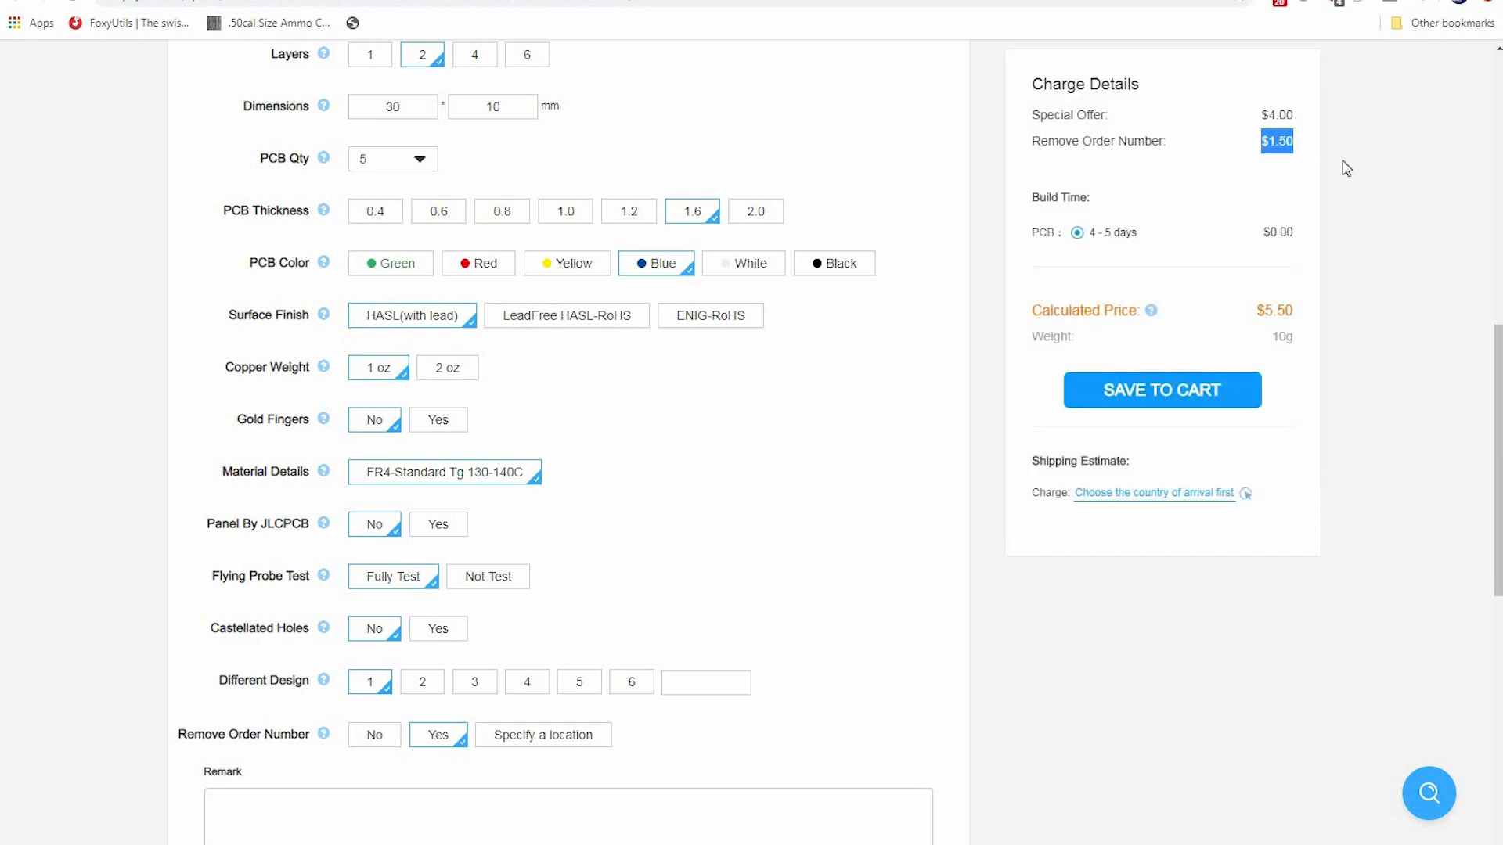
click(372, 734)
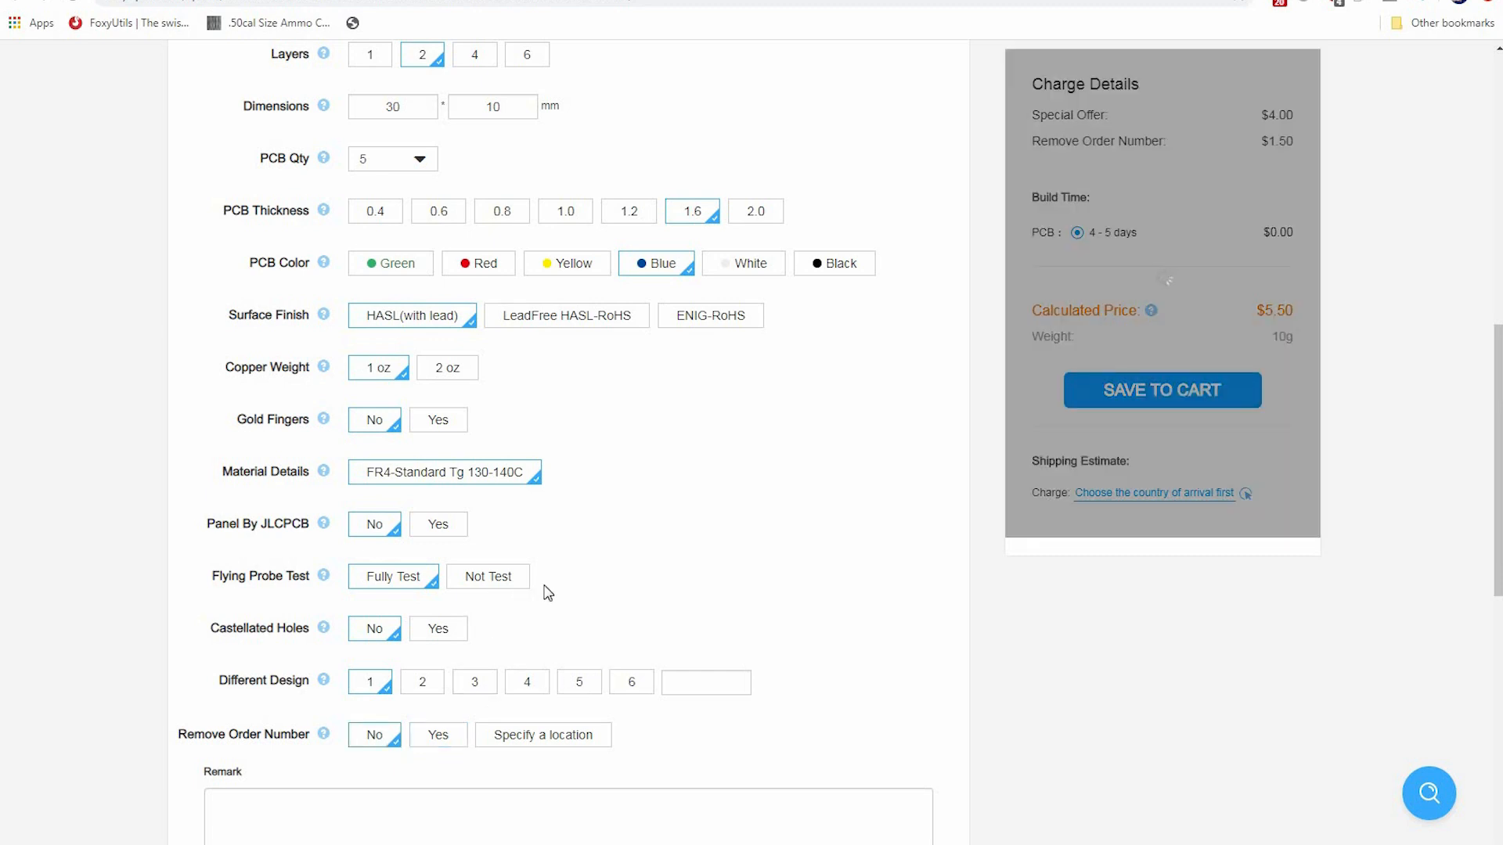
- Try to enable SMT Assembly and read which PCB specifications the service requires
scroll(543, 594, down, 3)
scroll(319, 502, up, 2)
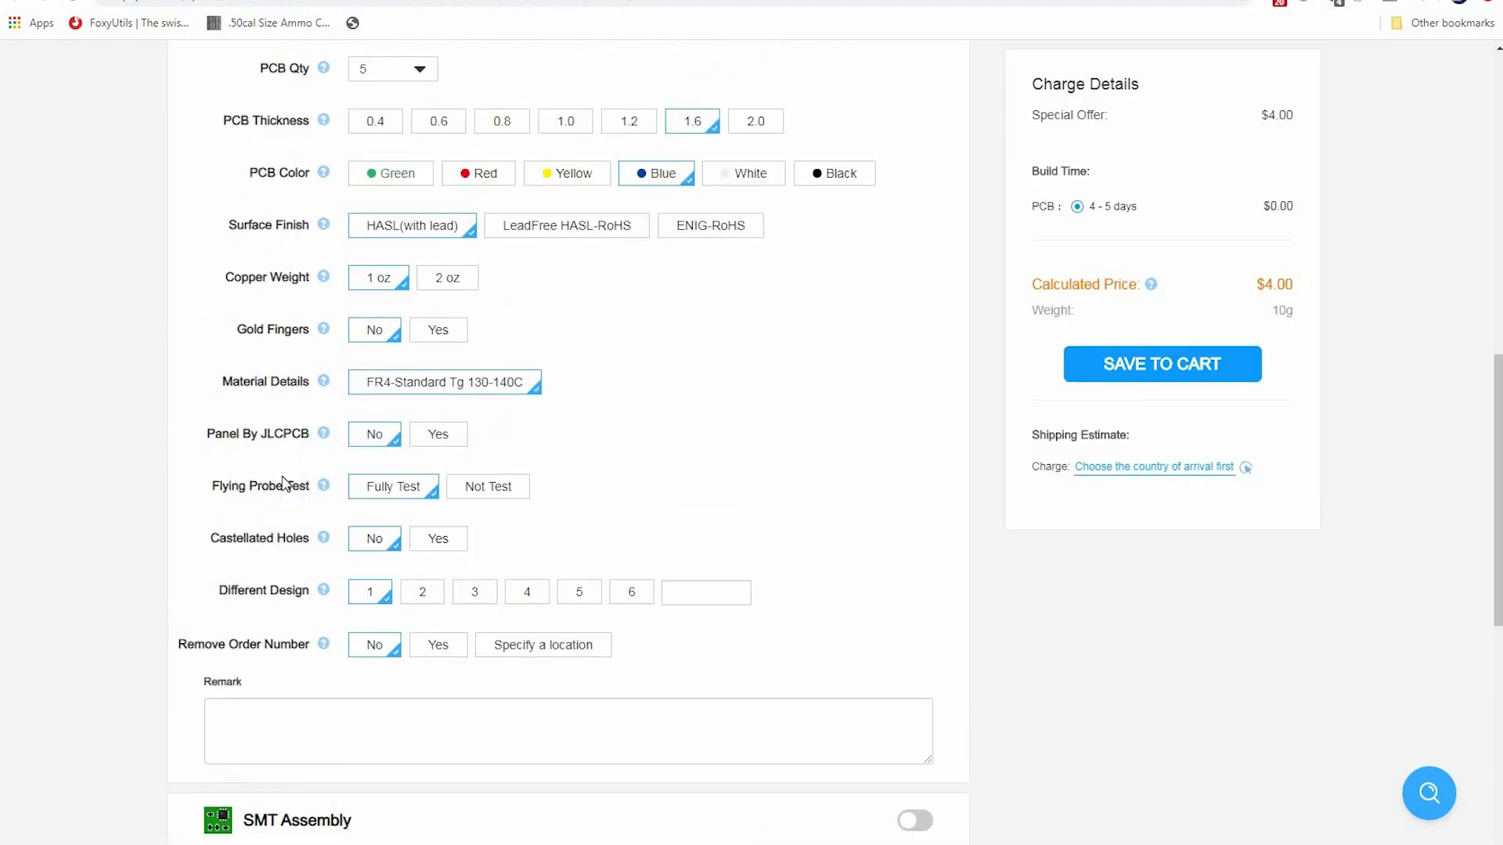
scroll(359, 728, down, 3)
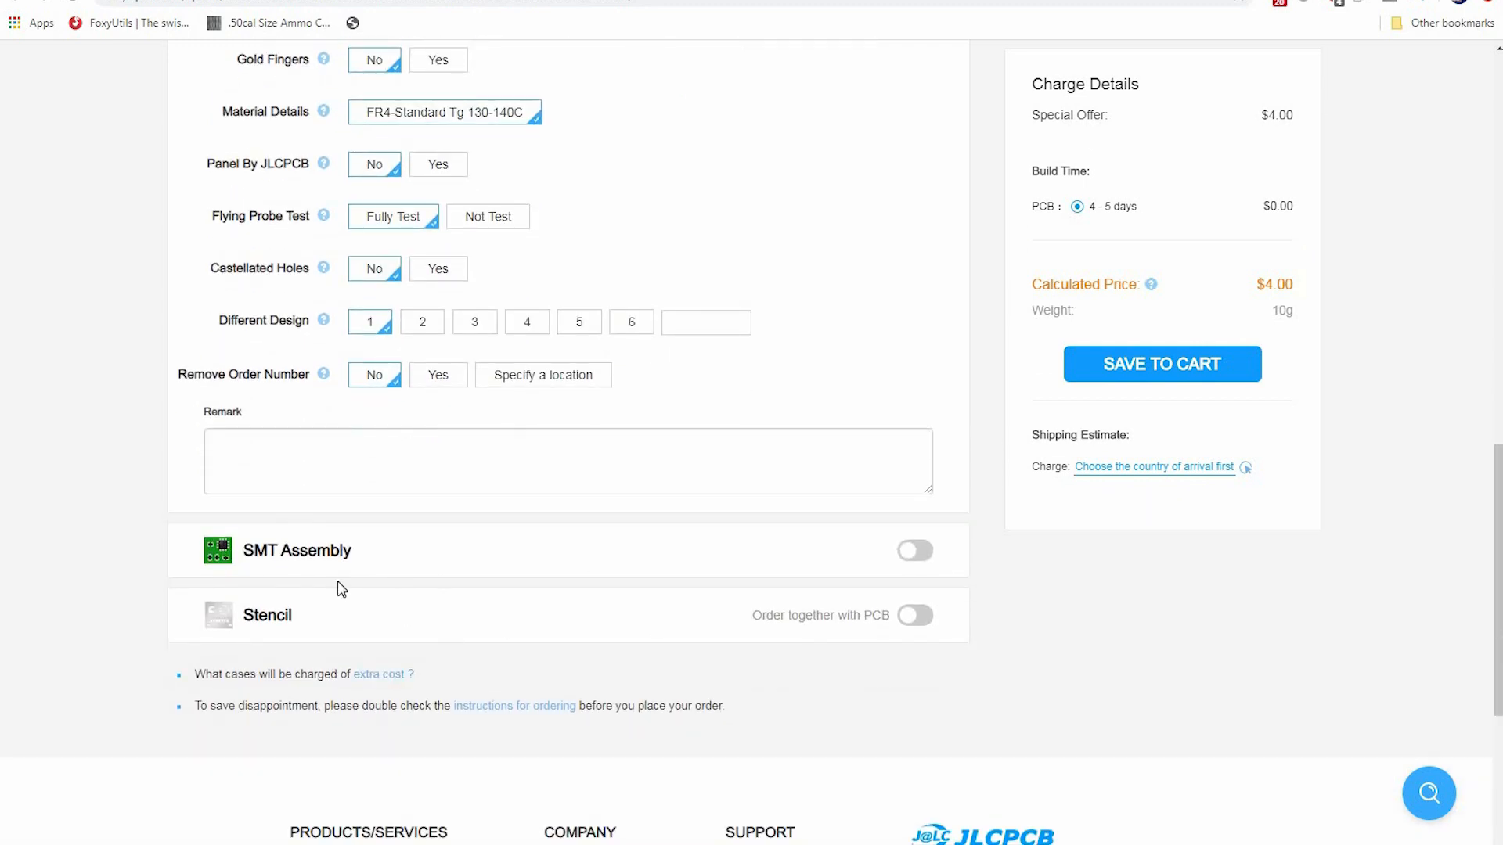
click(913, 557)
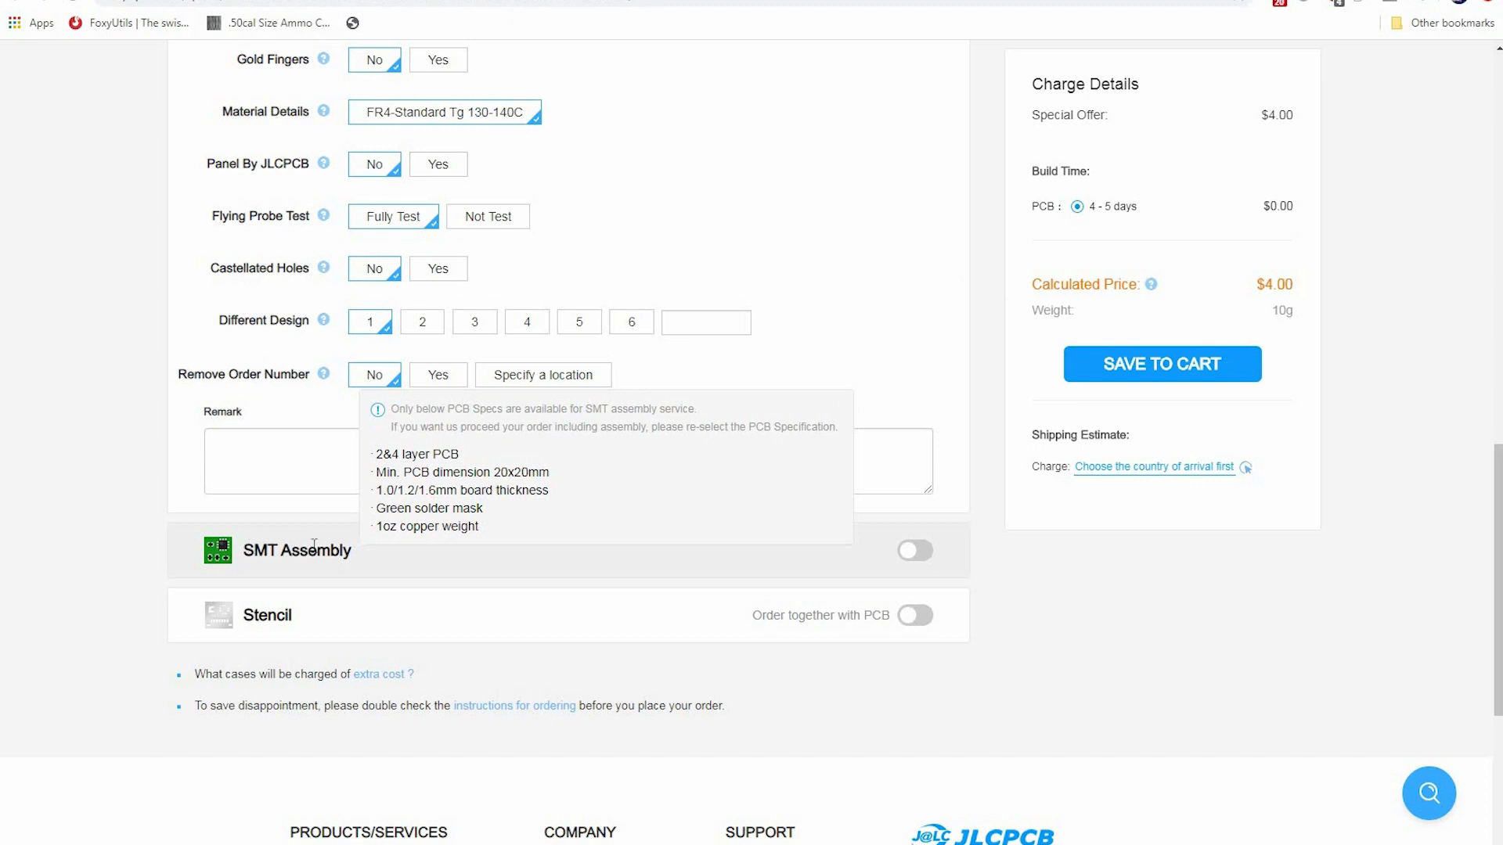
drag(243, 550, 292, 551)
click(227, 468)
click(823, 349)
- Add a stencil to the PCB order and choose the 380*280 stencil dimensions
click(913, 618)
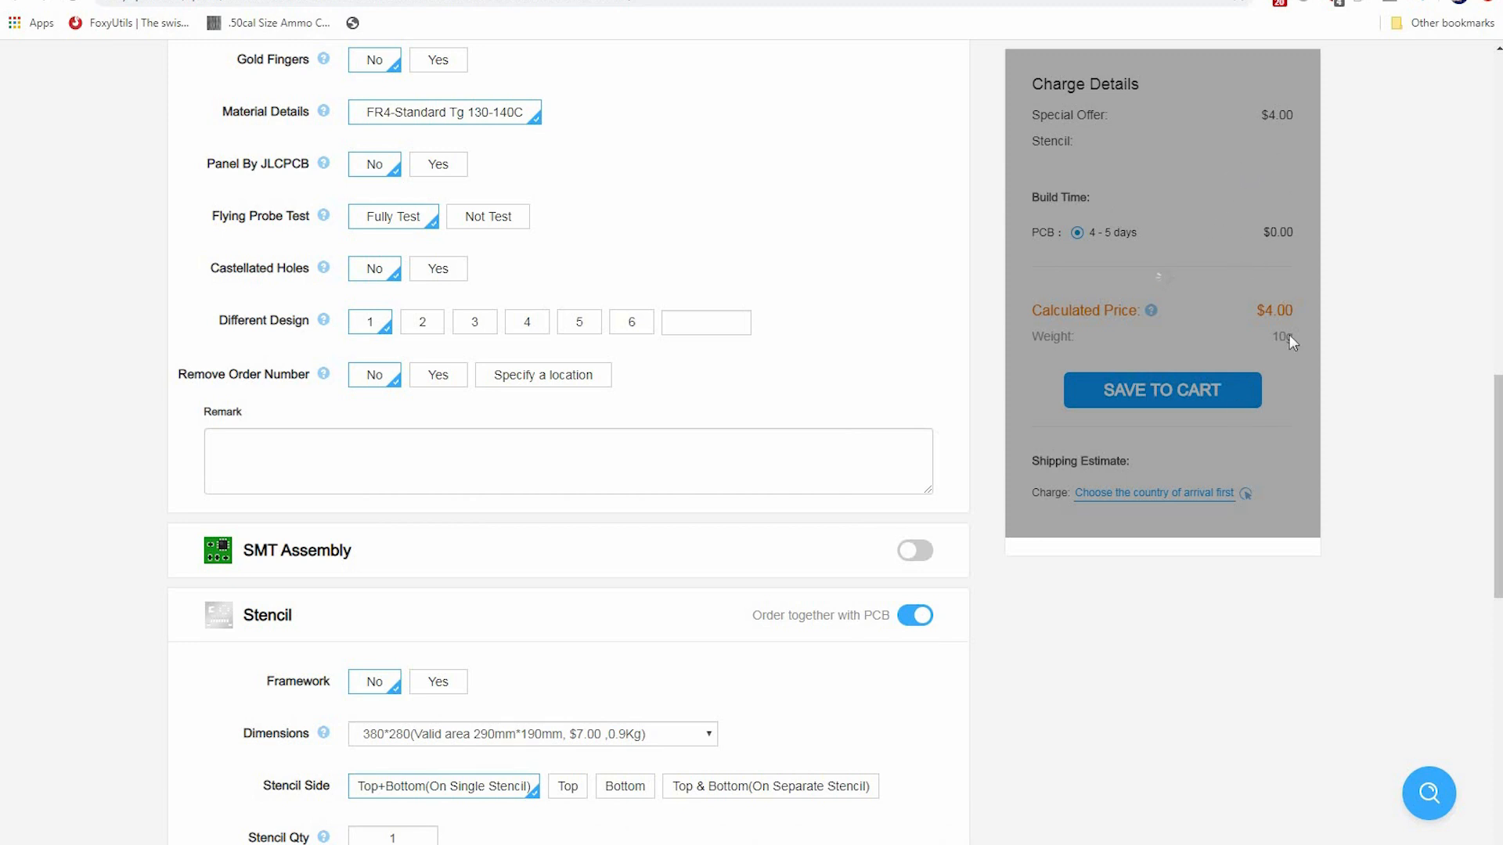
scroll(378, 607, down, 1)
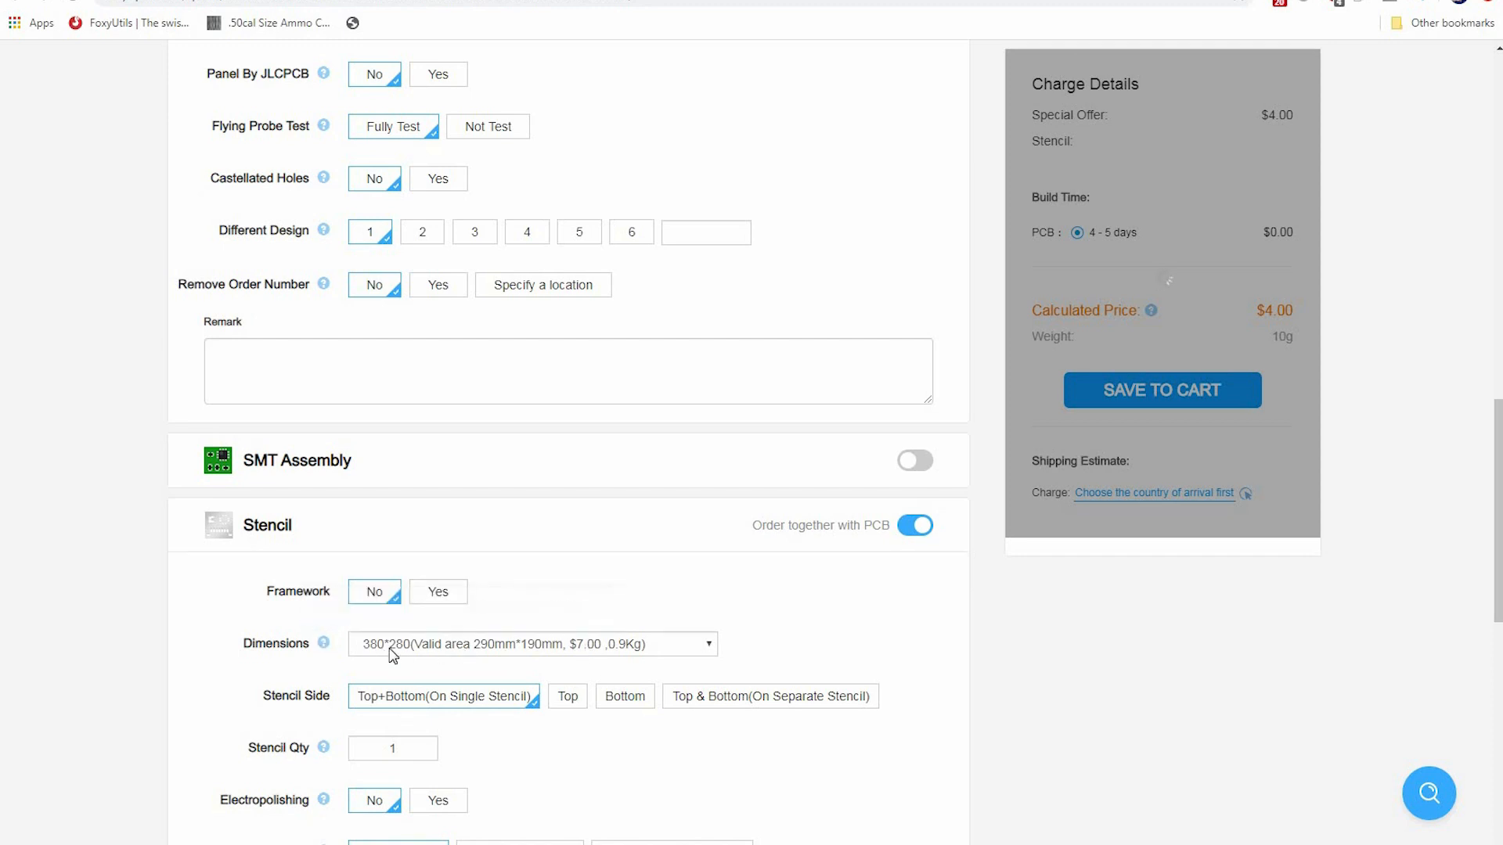
click(493, 652)
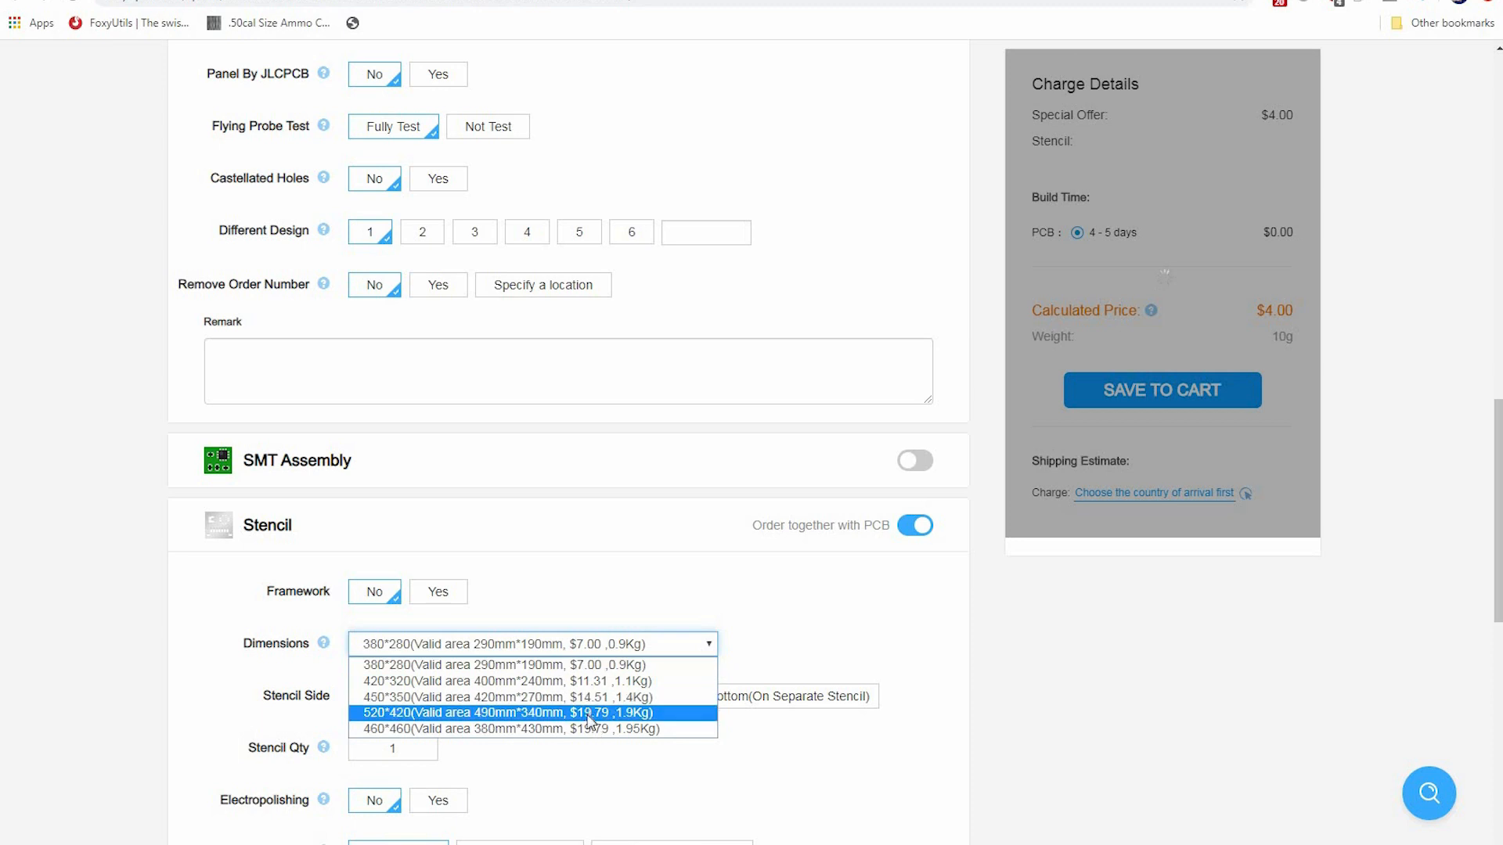
click(401, 666)
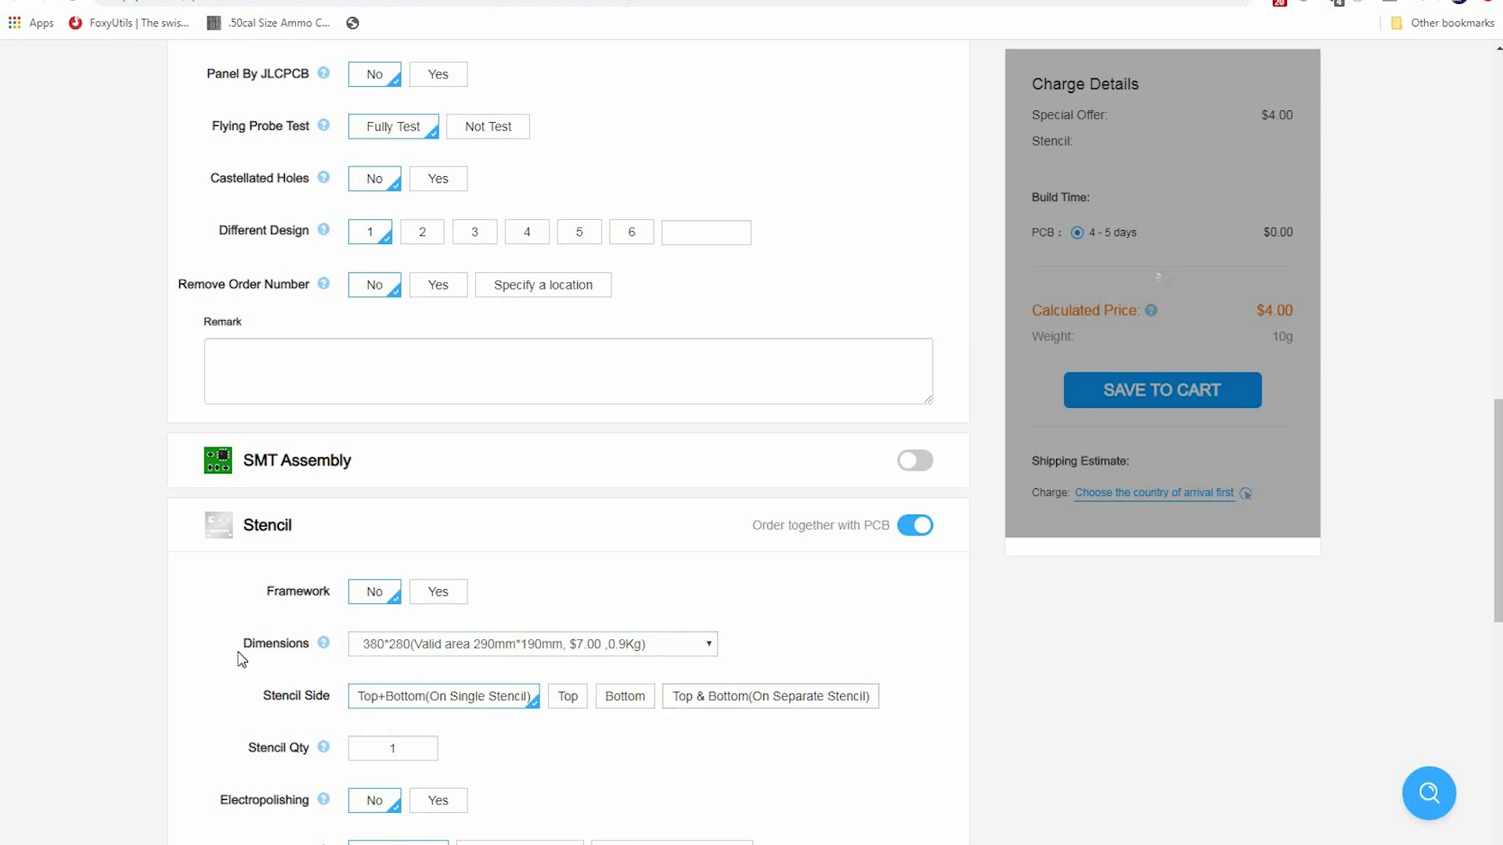
- Review the stencil options, including stencil side, quantity, electropolishing, fiducials and customized size, alongside the PCB specifications and charges
scroll(291, 671, down, 2)
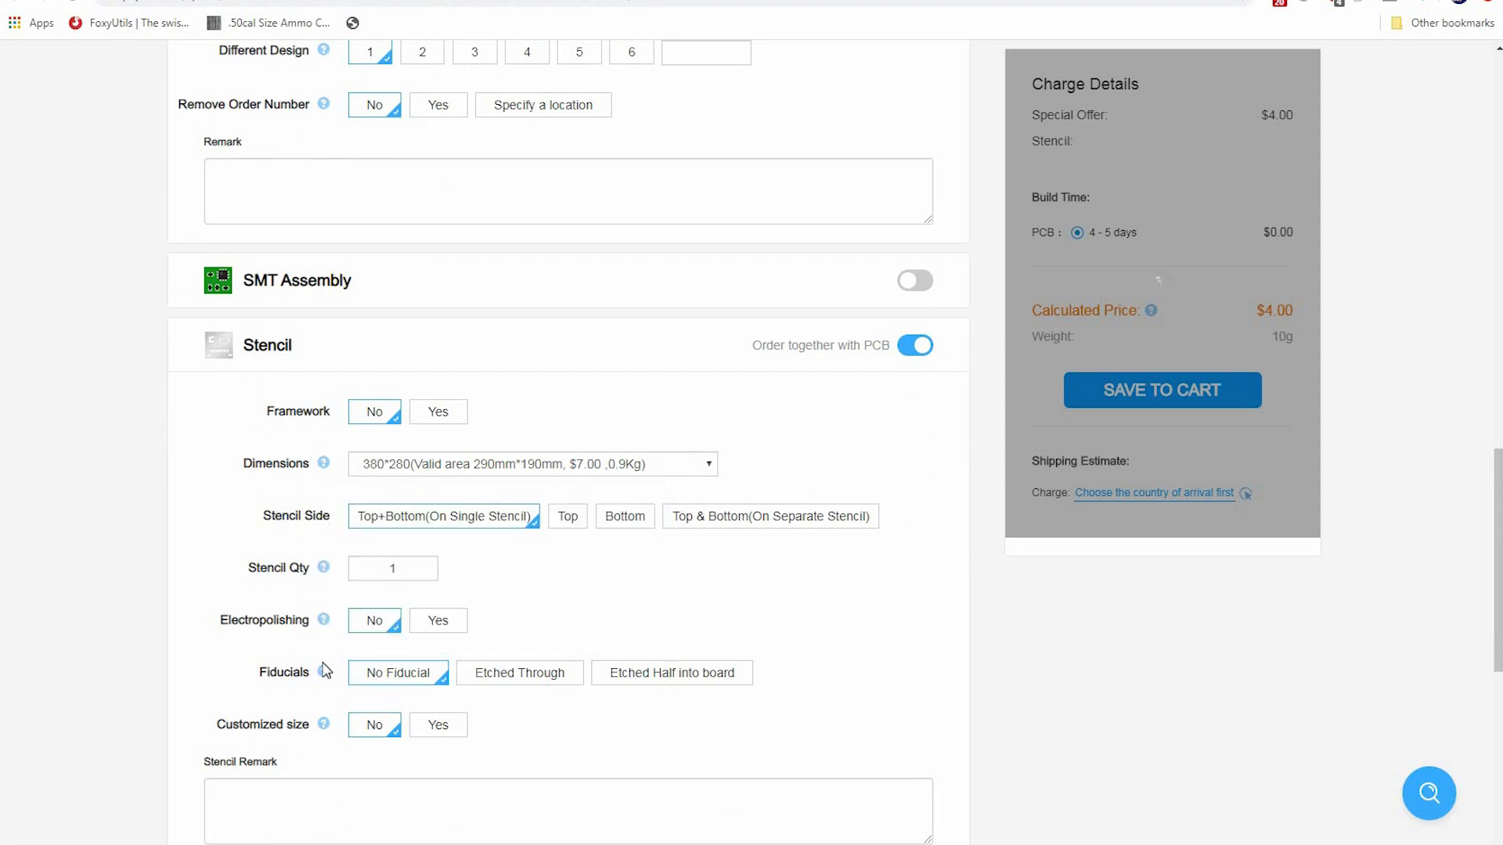
mouse_move(323, 667)
scroll(155, 553, down, 3)
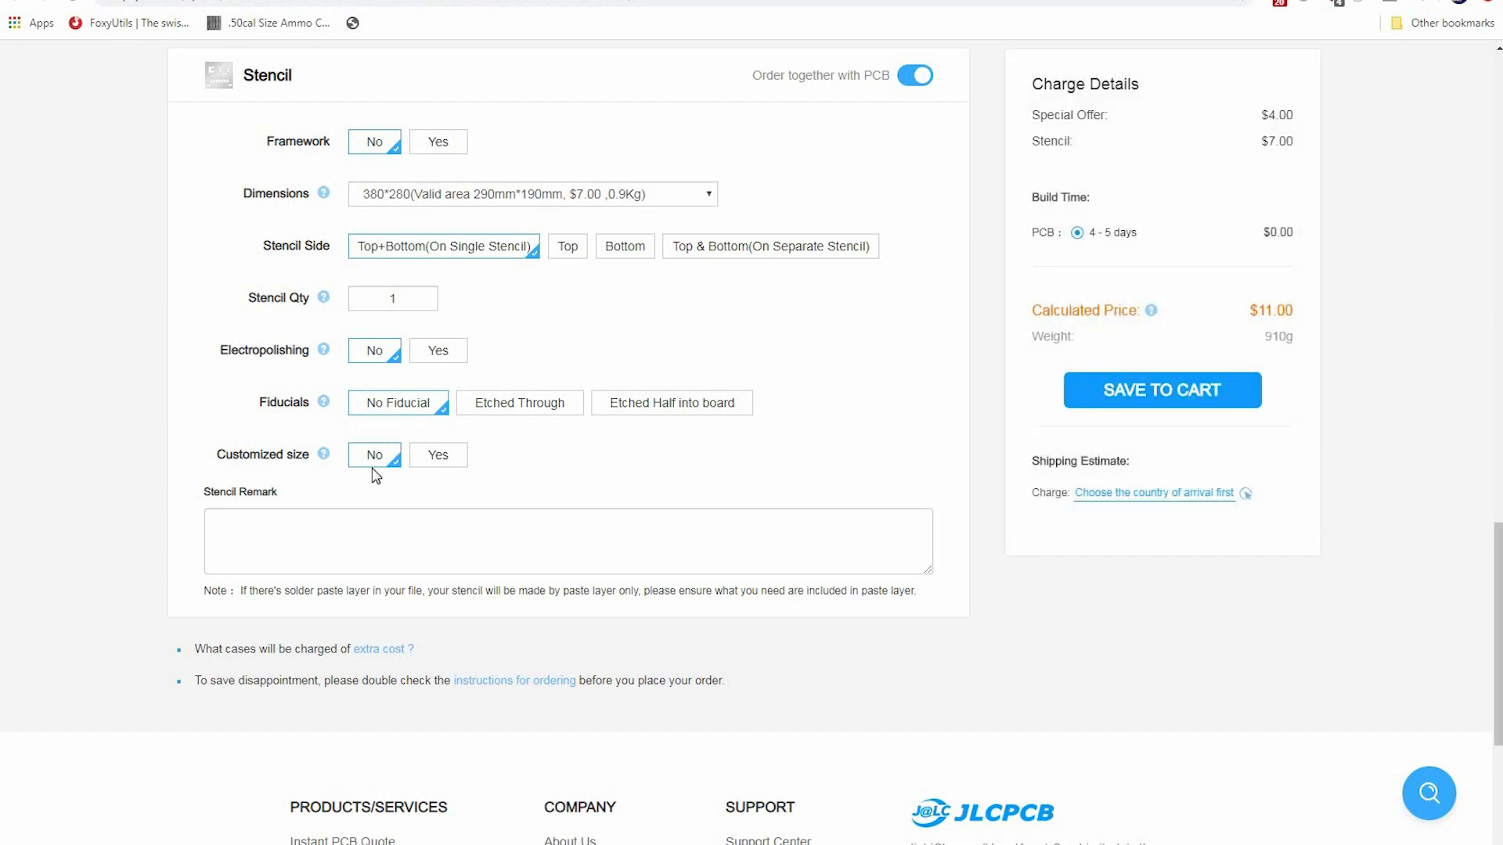
scroll(384, 439, up, 10)
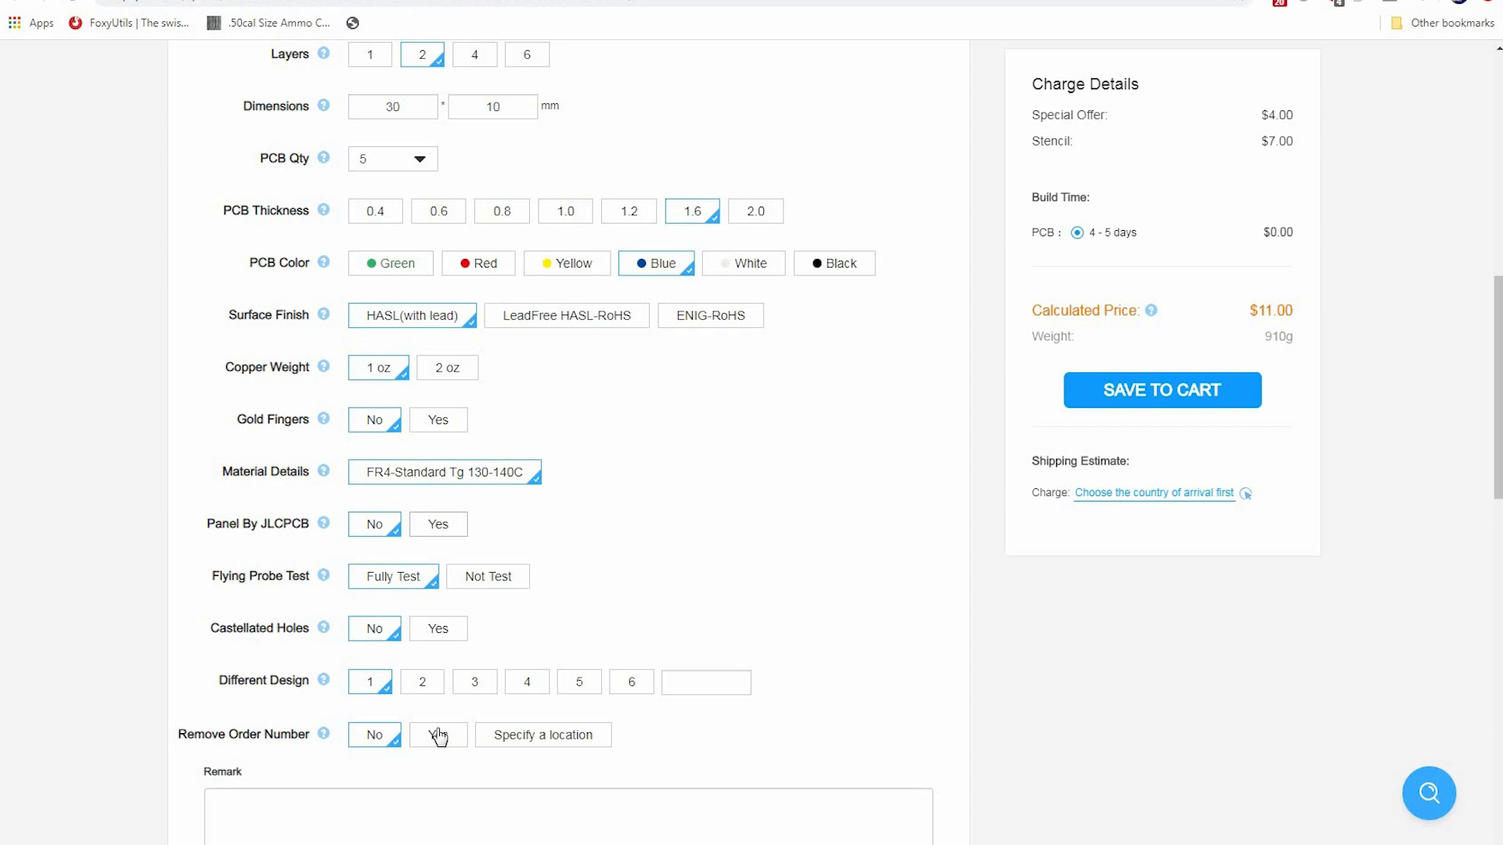
scroll(624, 494, down, 8)
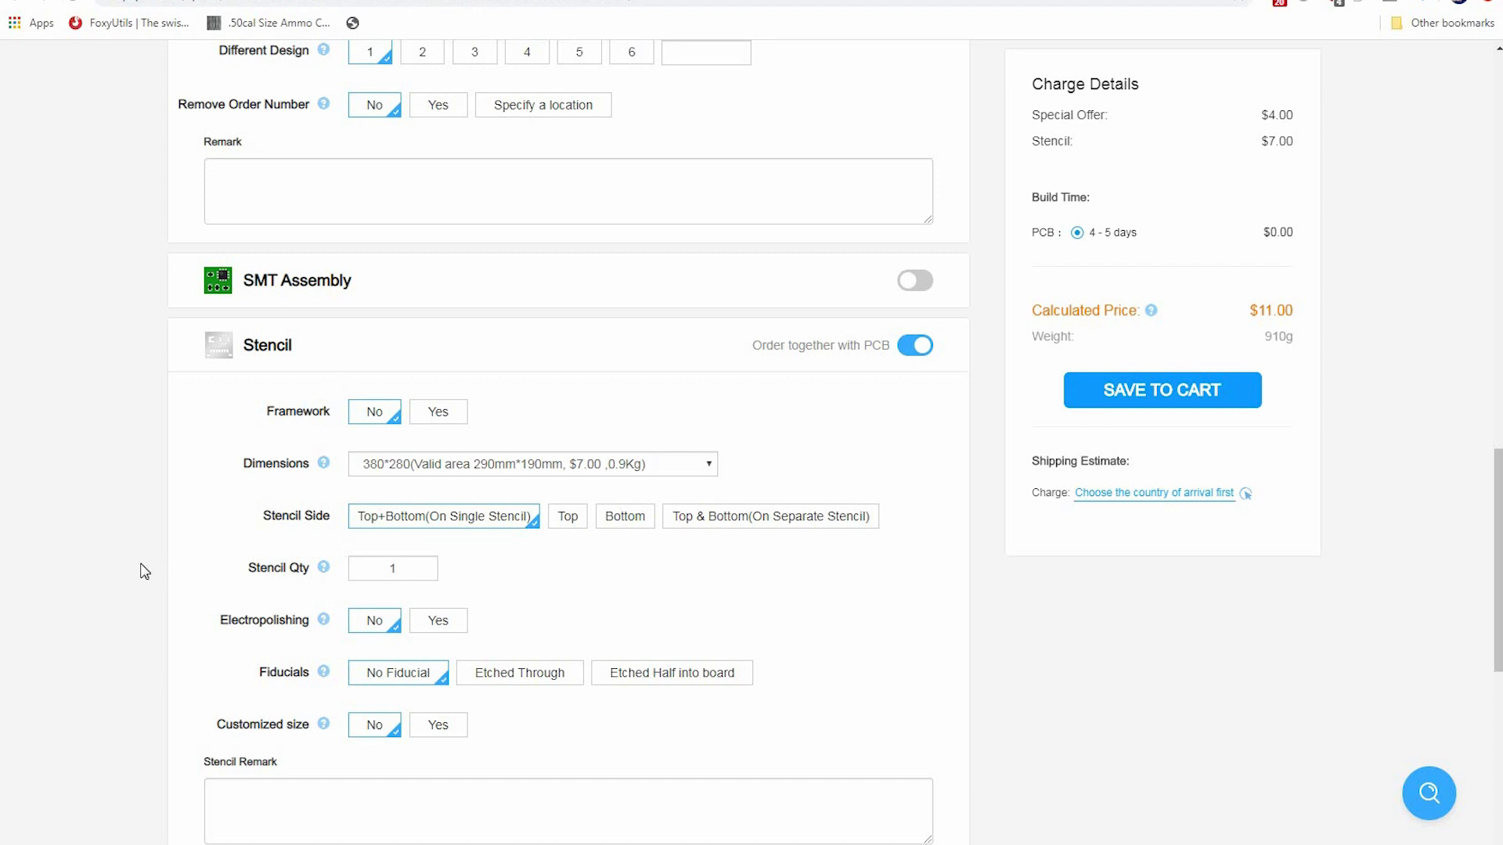
scroll(145, 571, down, 5)
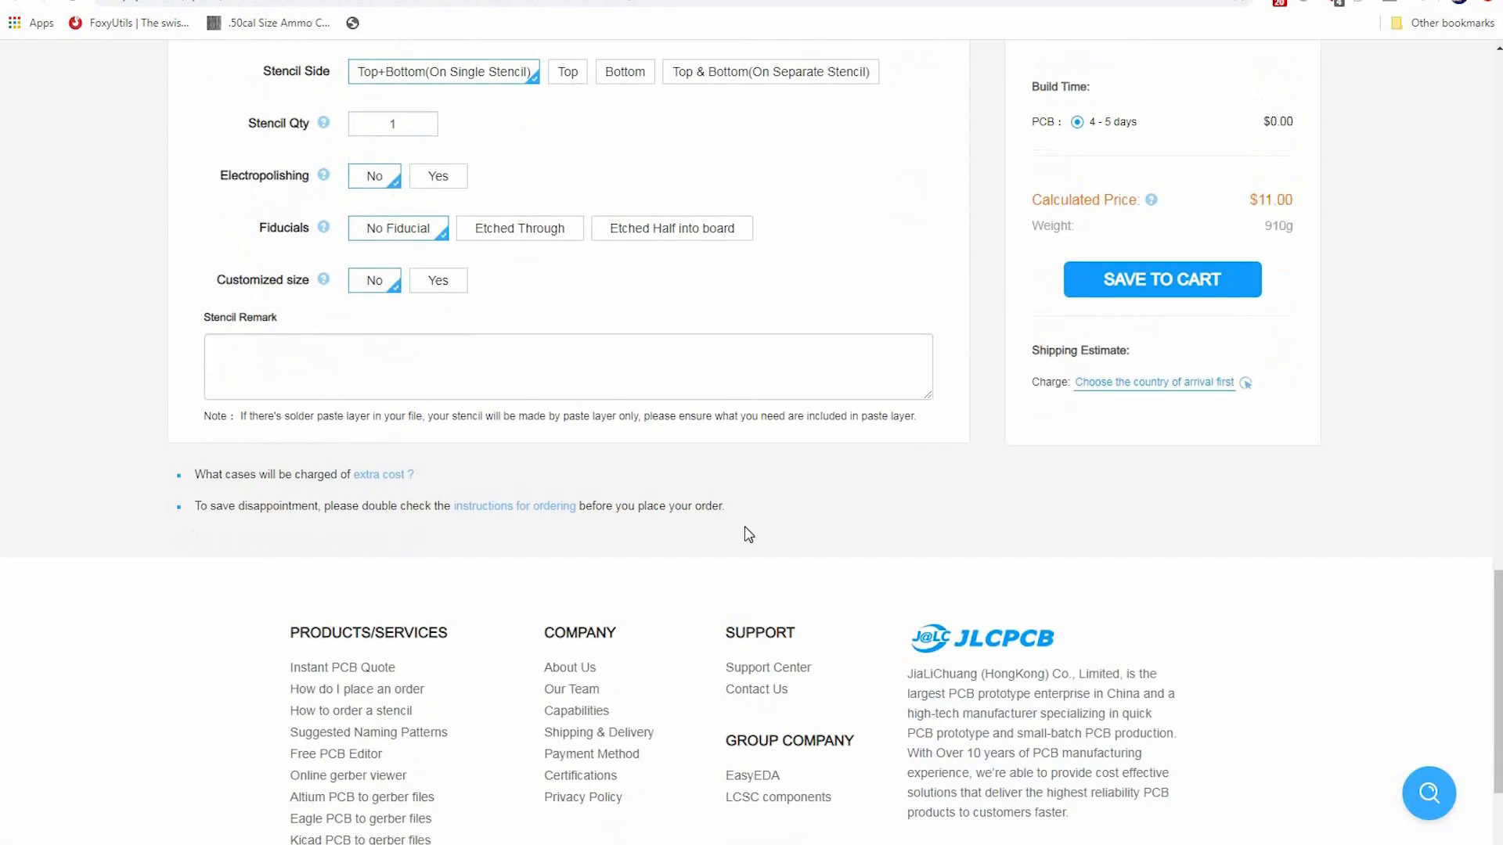
- Remove the stencil from the PCB order
scroll(921, 509, up, 3)
scroll(921, 509, up, 1)
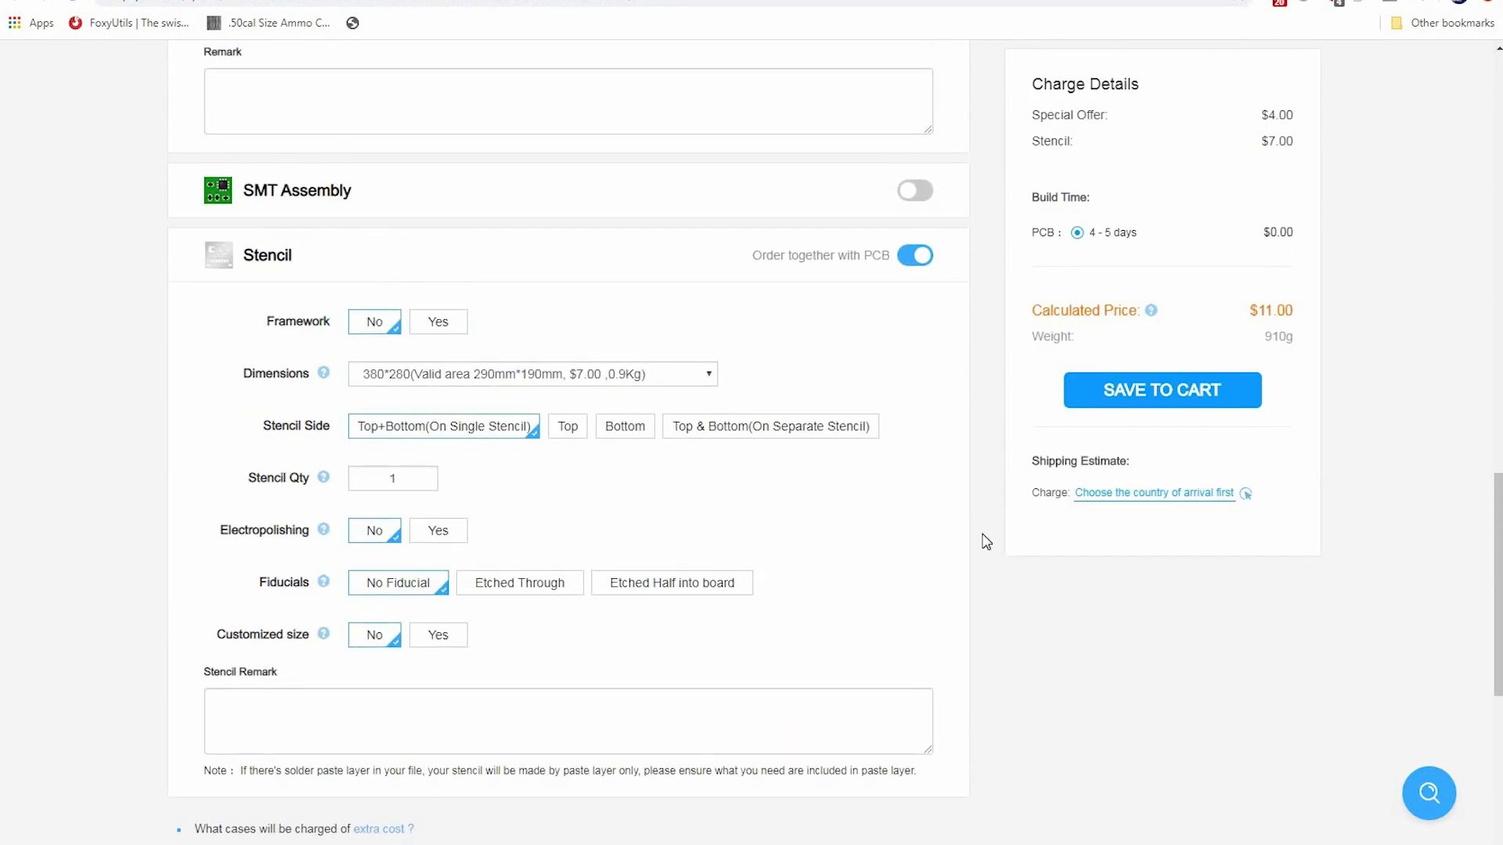
click(920, 255)
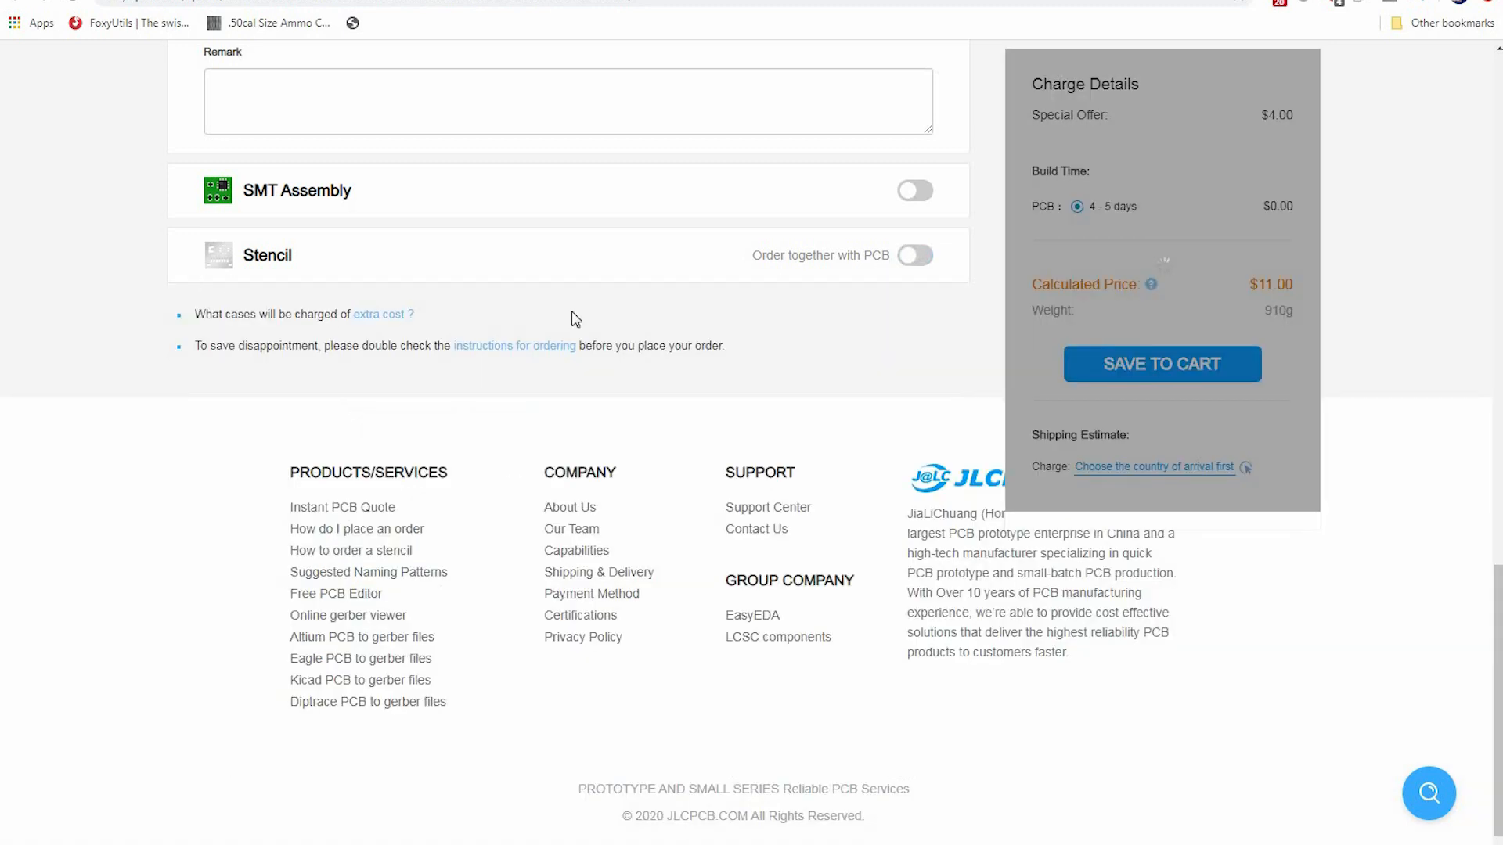
- Review the remaining PCB specifications, both board previews and the charge details of the order without the stencil
scroll(772, 554, up, 4)
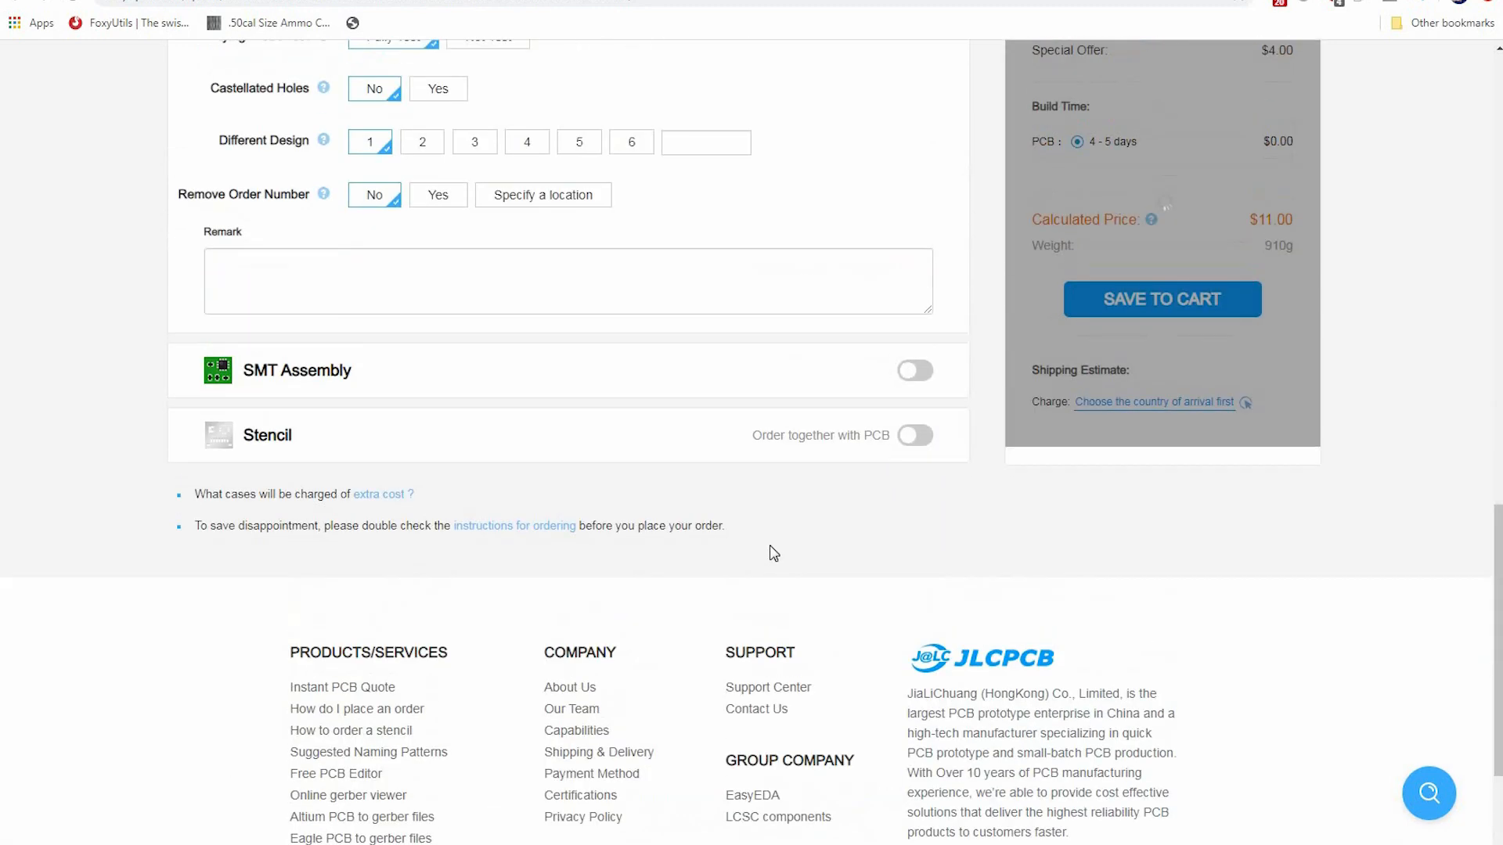
scroll(998, 444, up, 1)
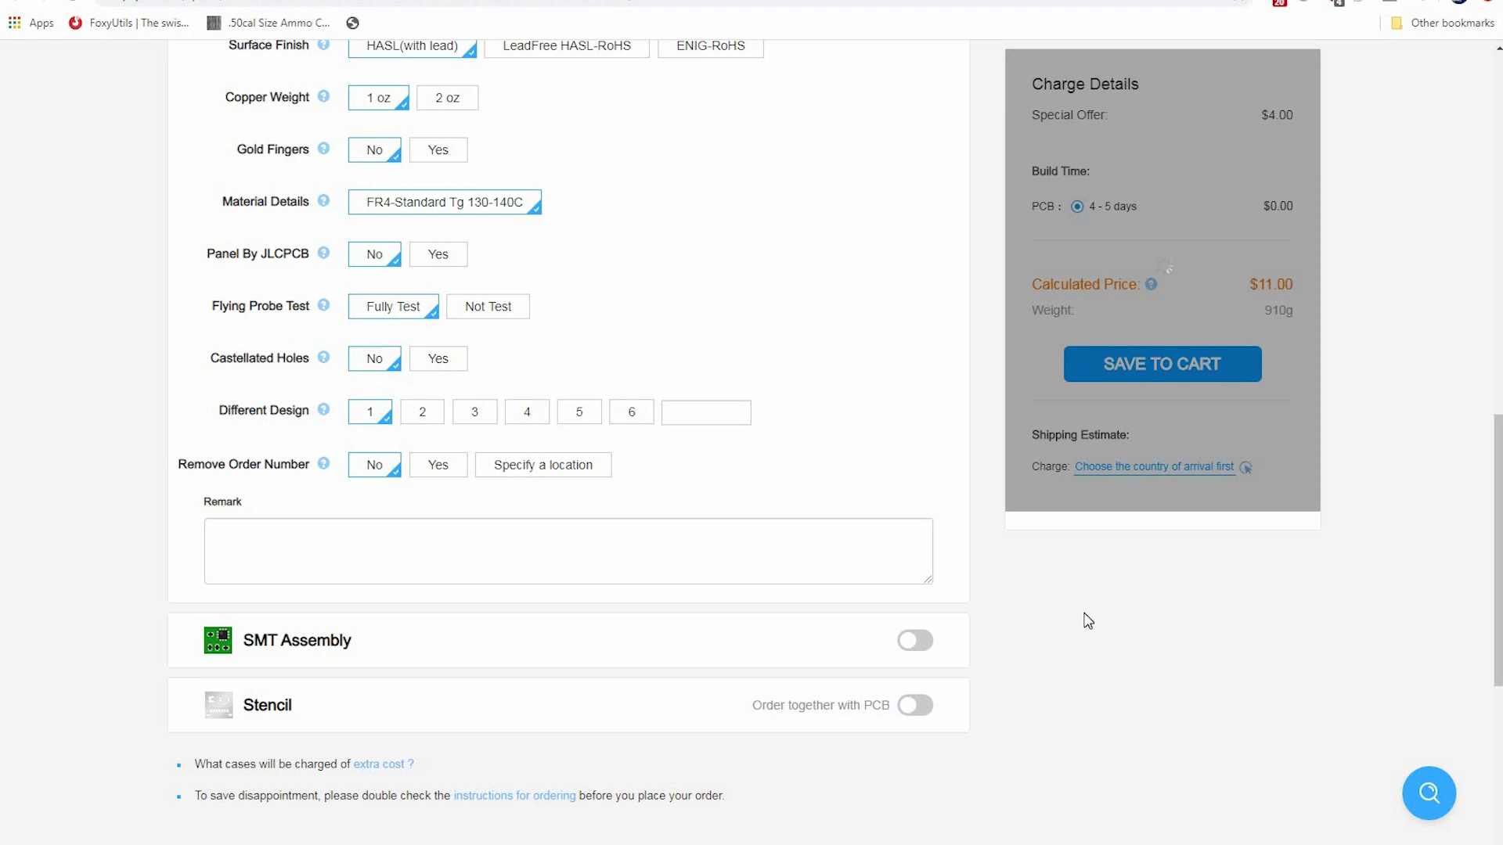
scroll(1088, 621, up, 4)
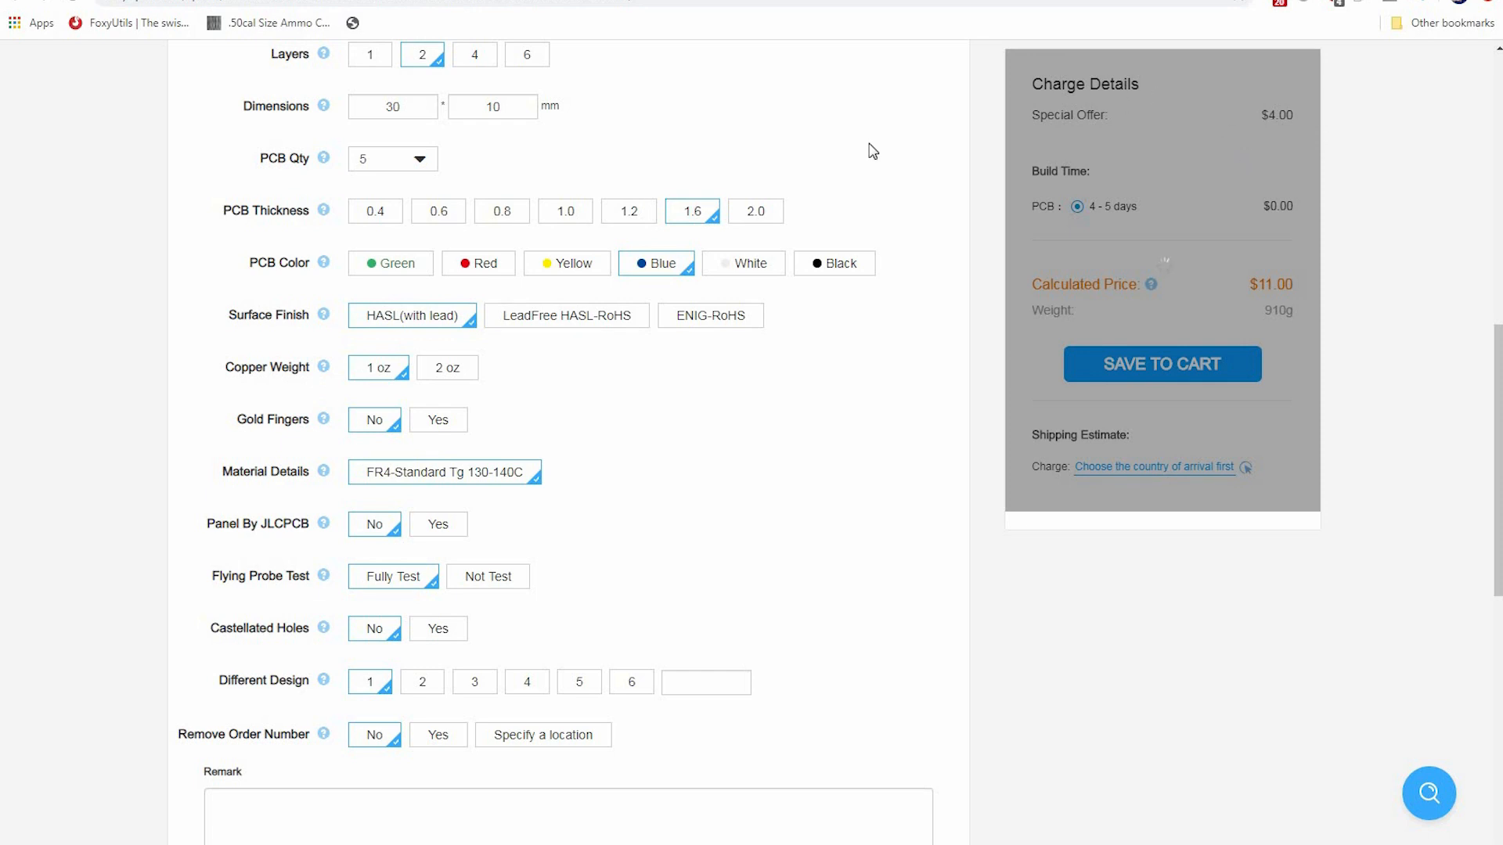
scroll(396, 426, up, 2)
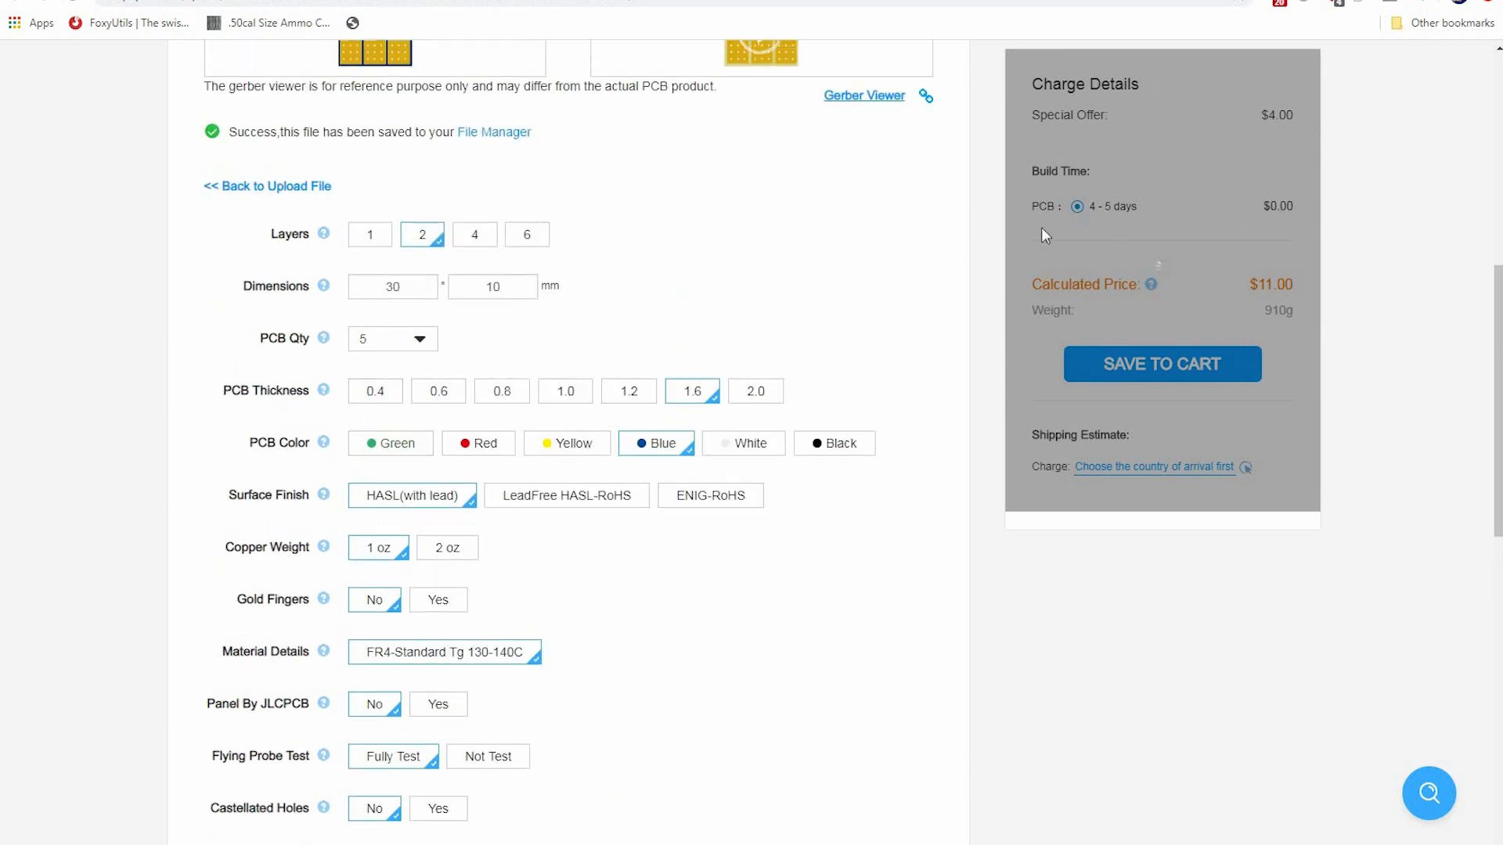
scroll(1022, 325, up, 3)
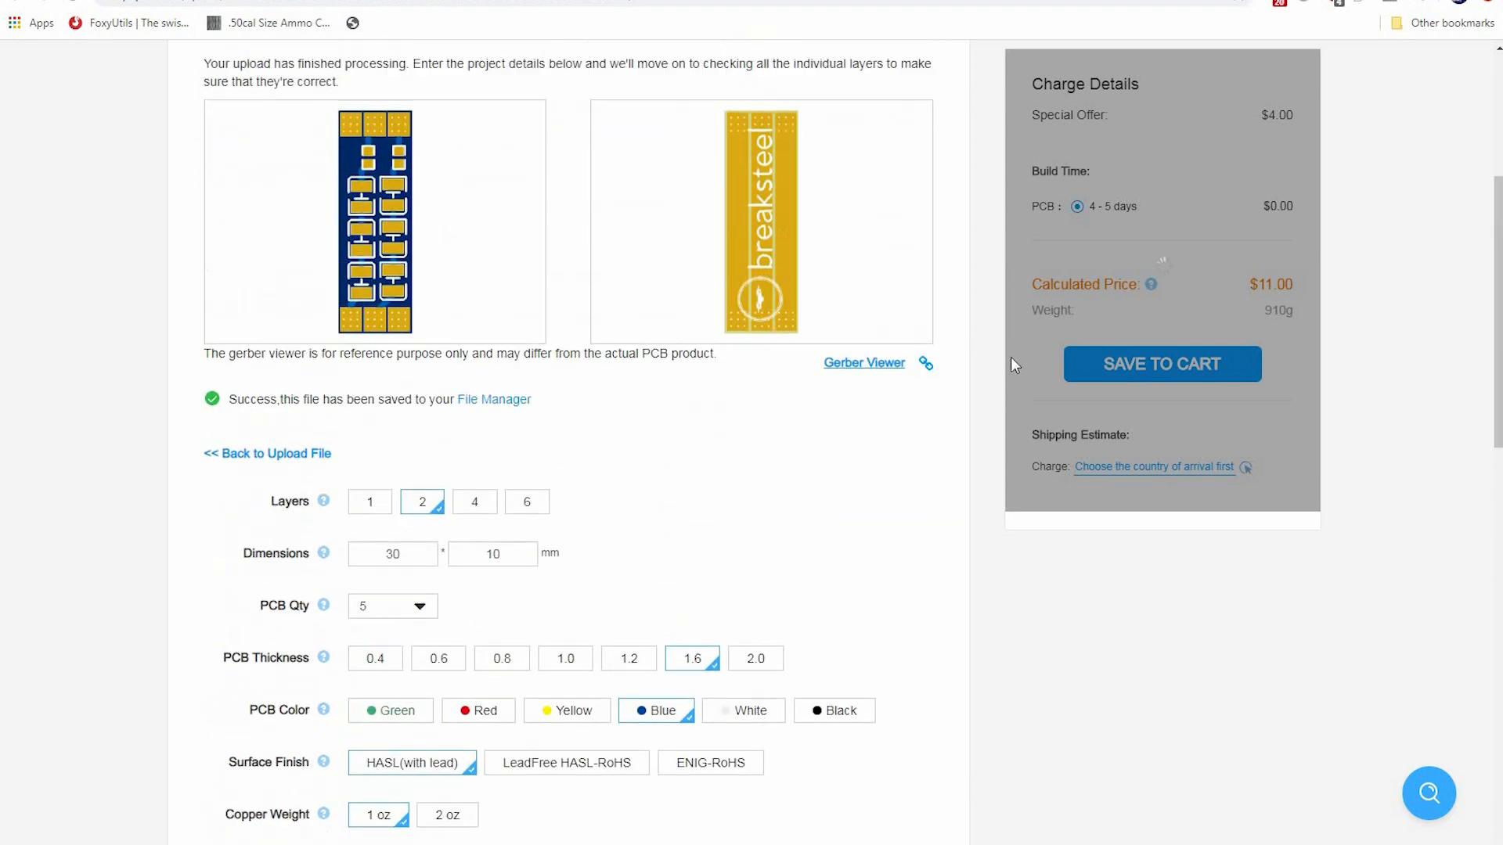
scroll(1011, 354, up, 4)
scroll(1013, 360, down, 2)
scroll(1013, 359, up, 2)
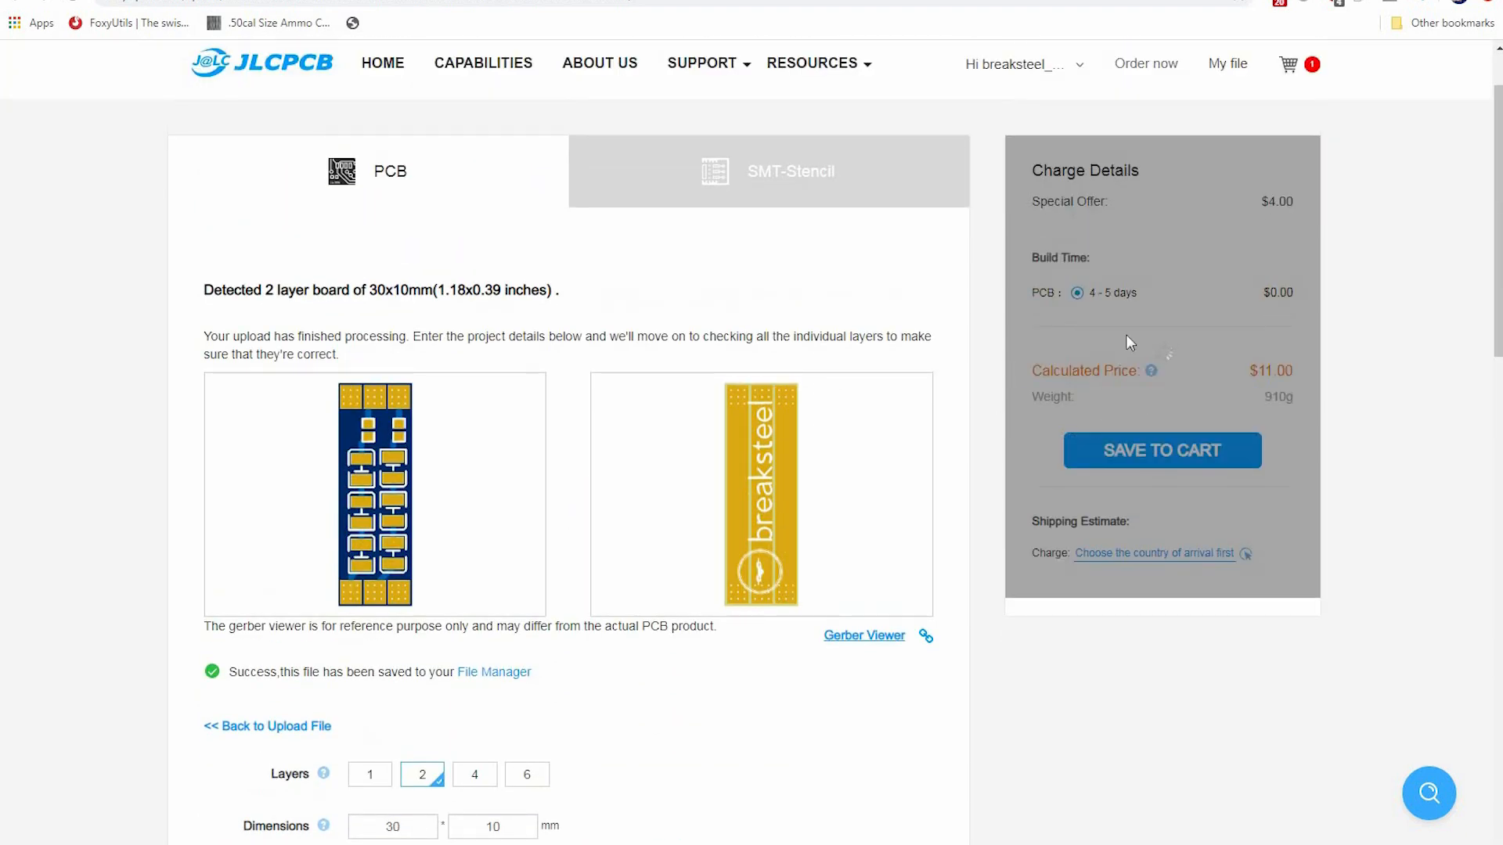
scroll(1008, 448, down, 14)
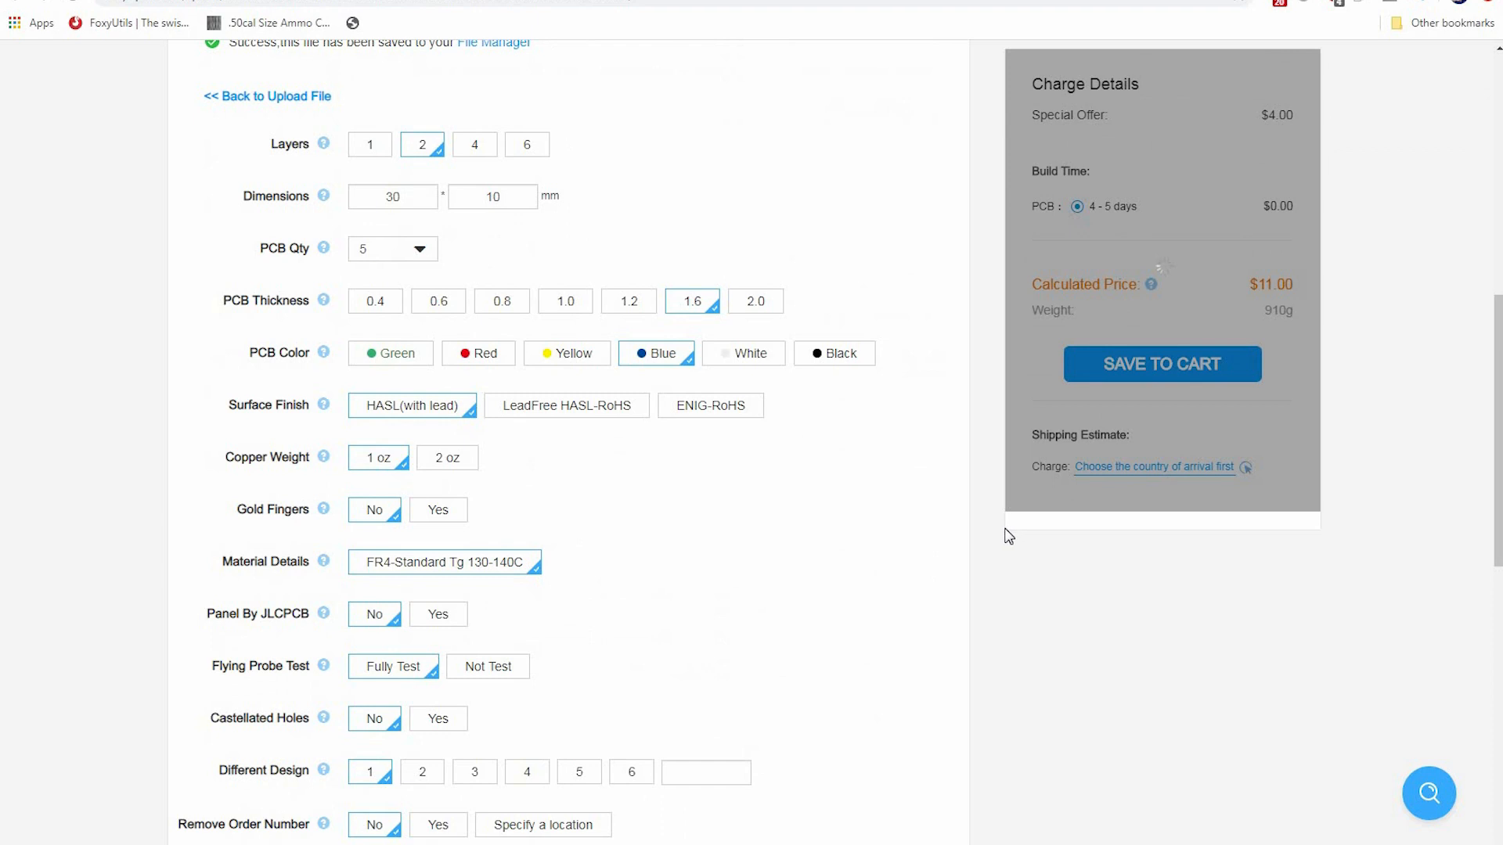
scroll(985, 611, up, 2)
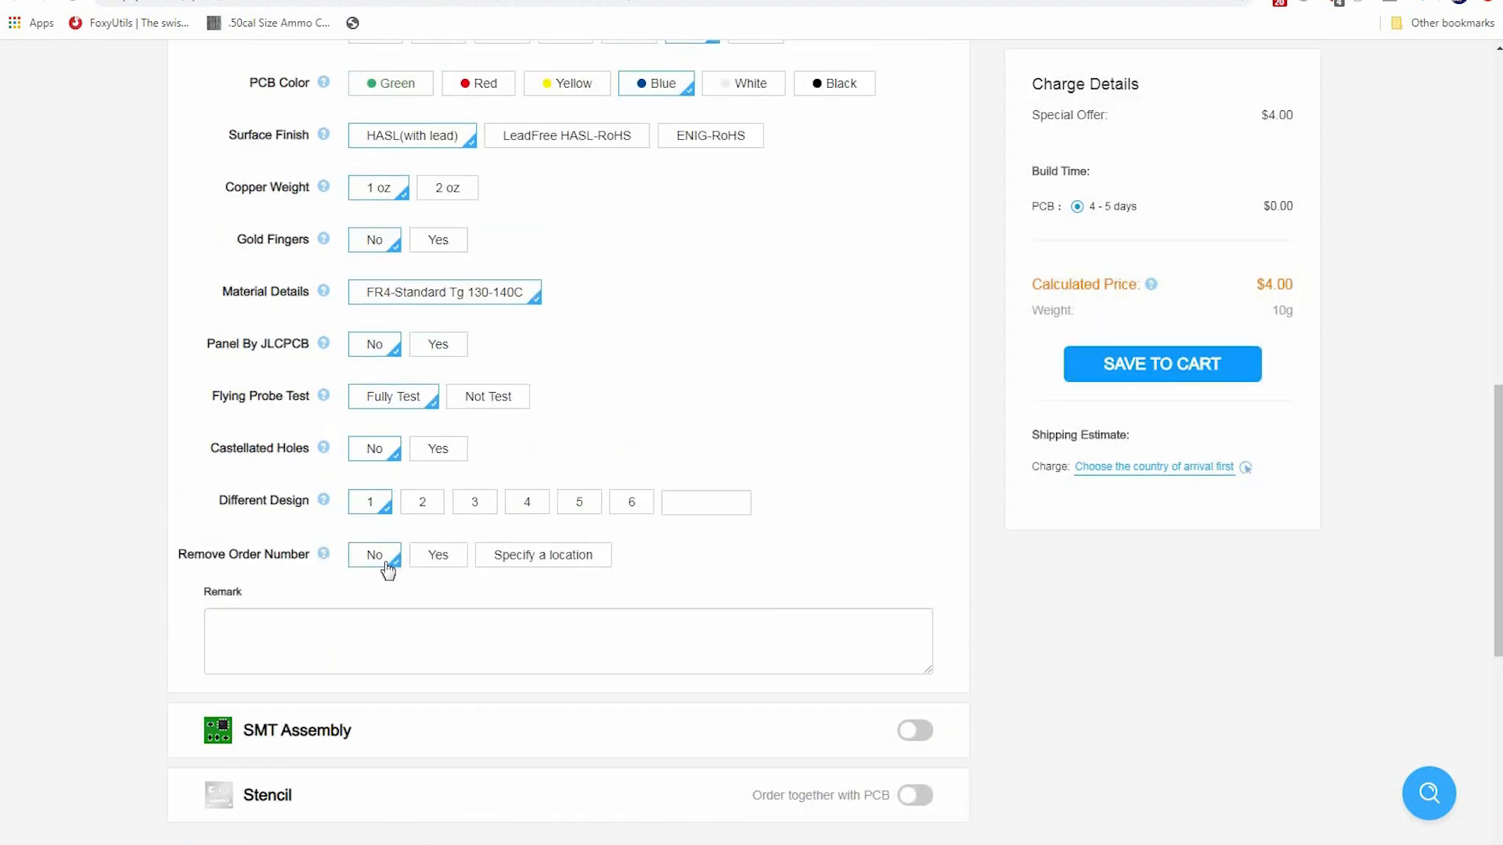
scroll(1127, 352, up, 3)
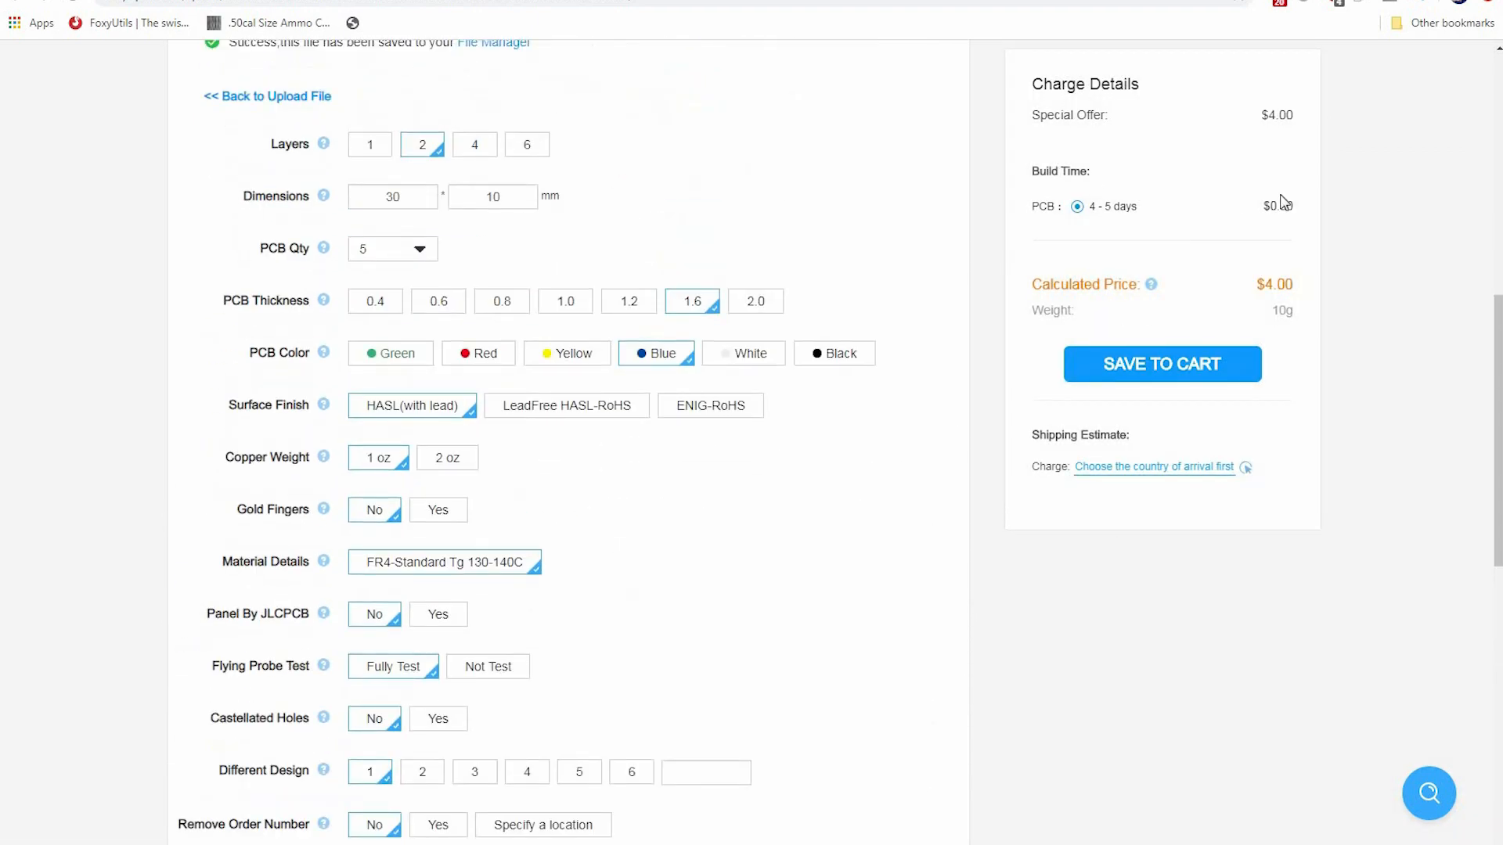
- Save the configured PCB order to the cart and open the shopping cart
click(1155, 366)
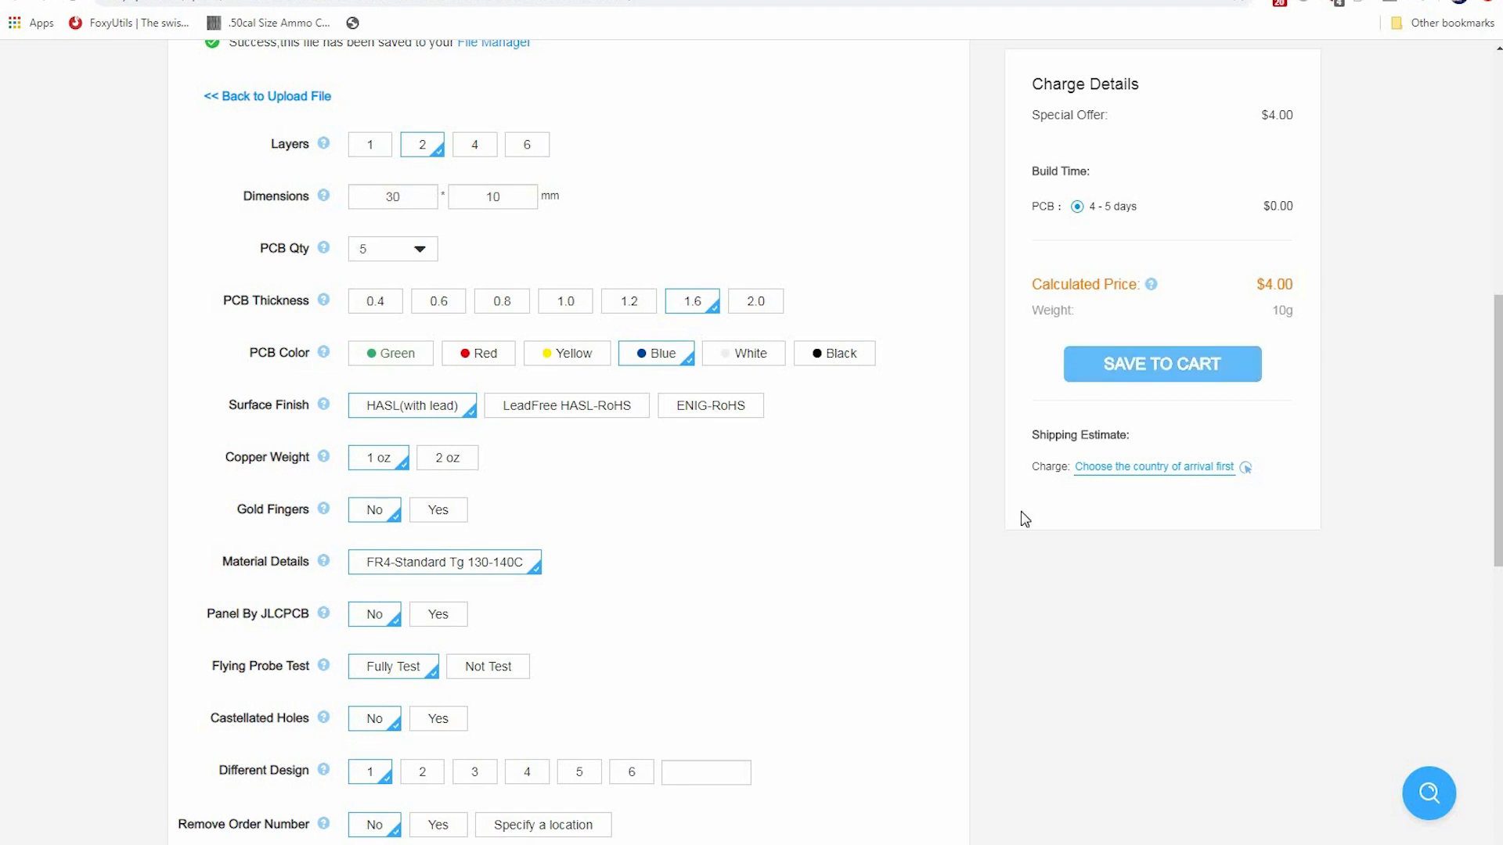
mouse_move(1150, 285)
click(1166, 364)
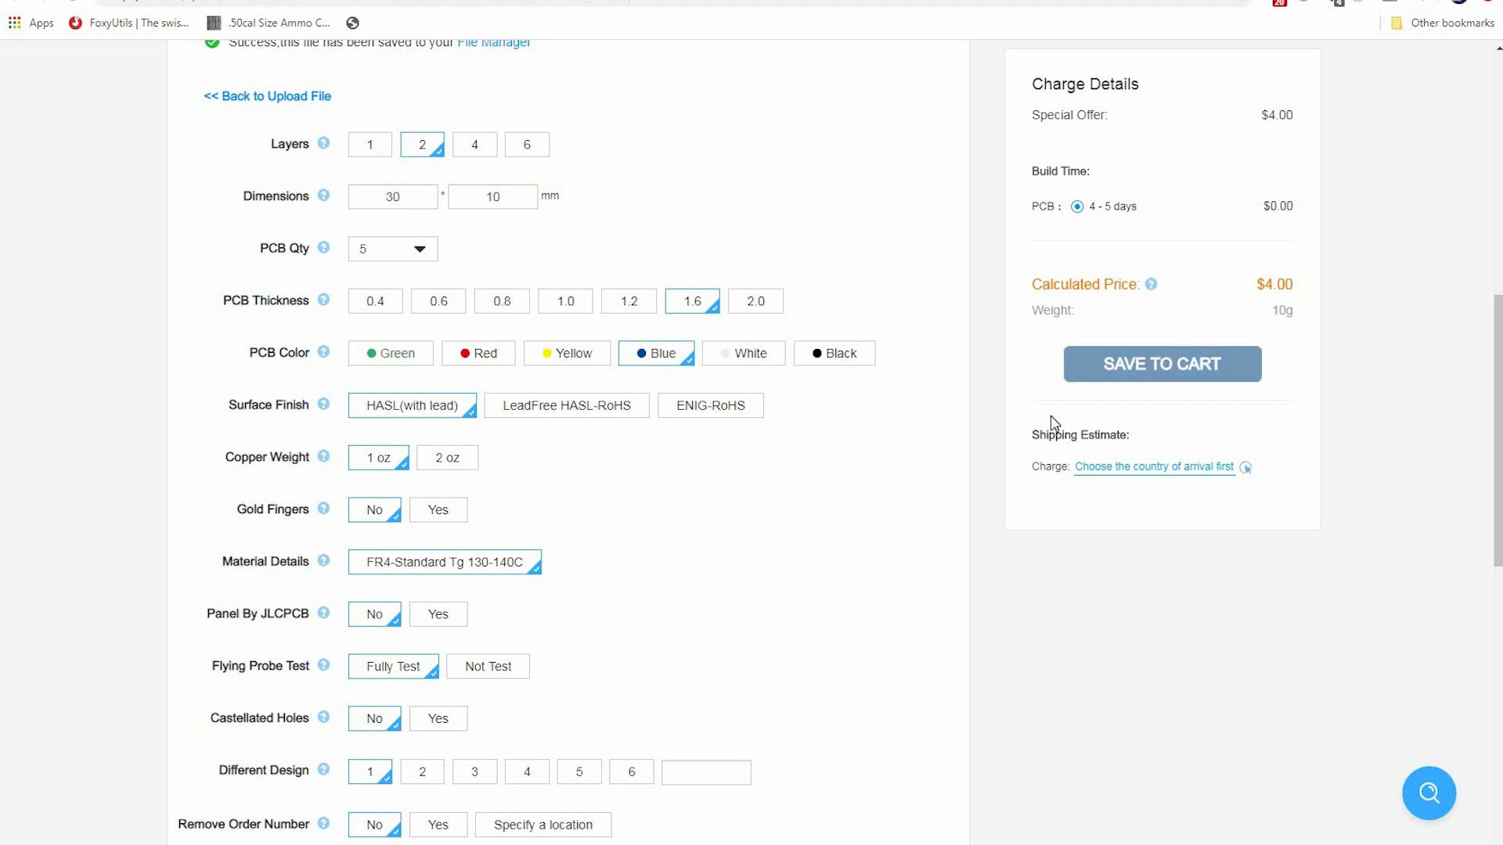
scroll(1166, 364, up, 3)
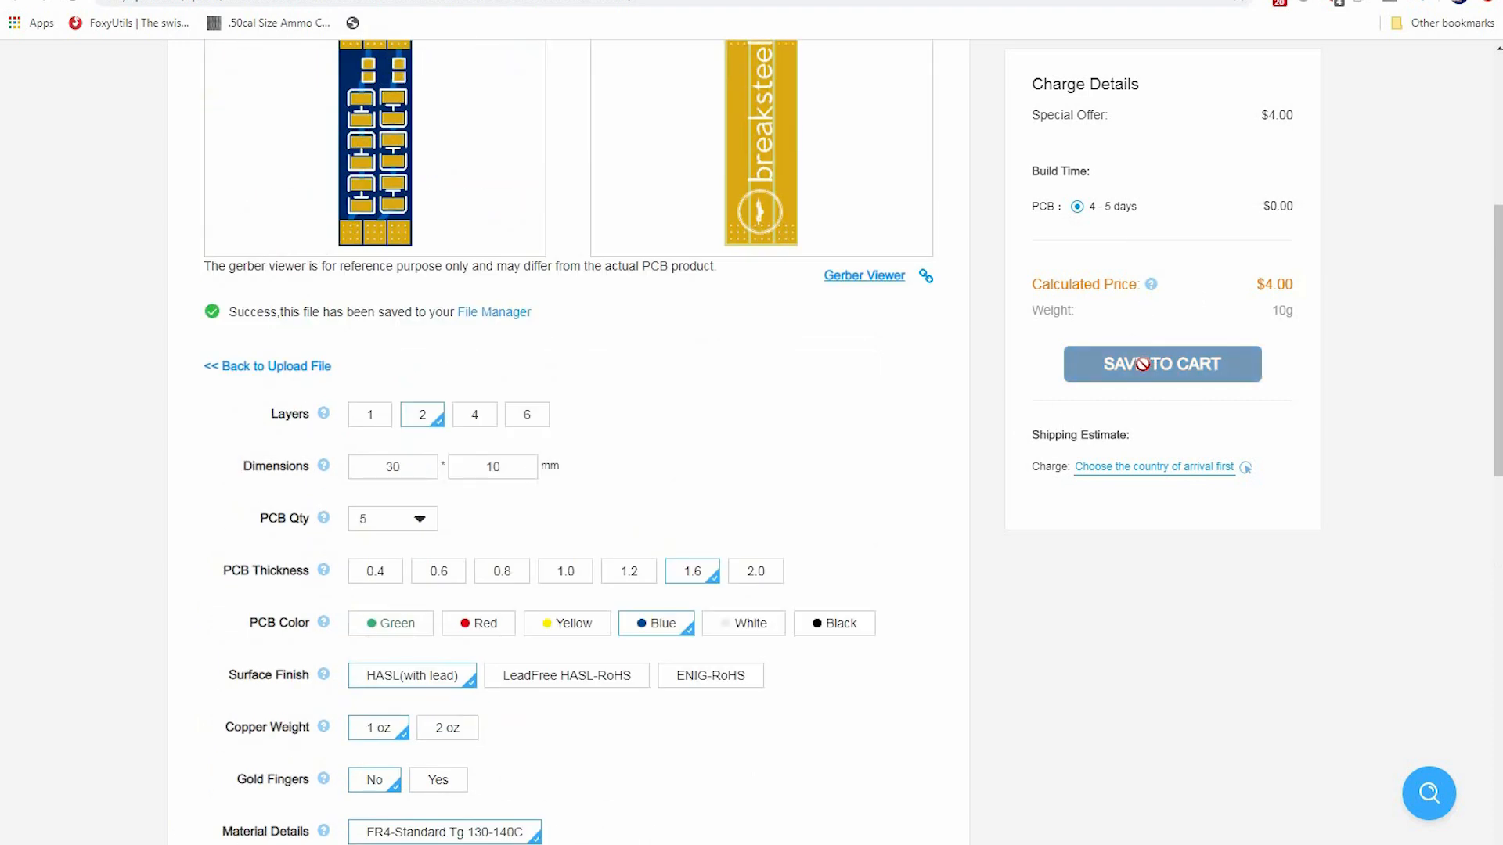
scroll(1045, 395, up, 5)
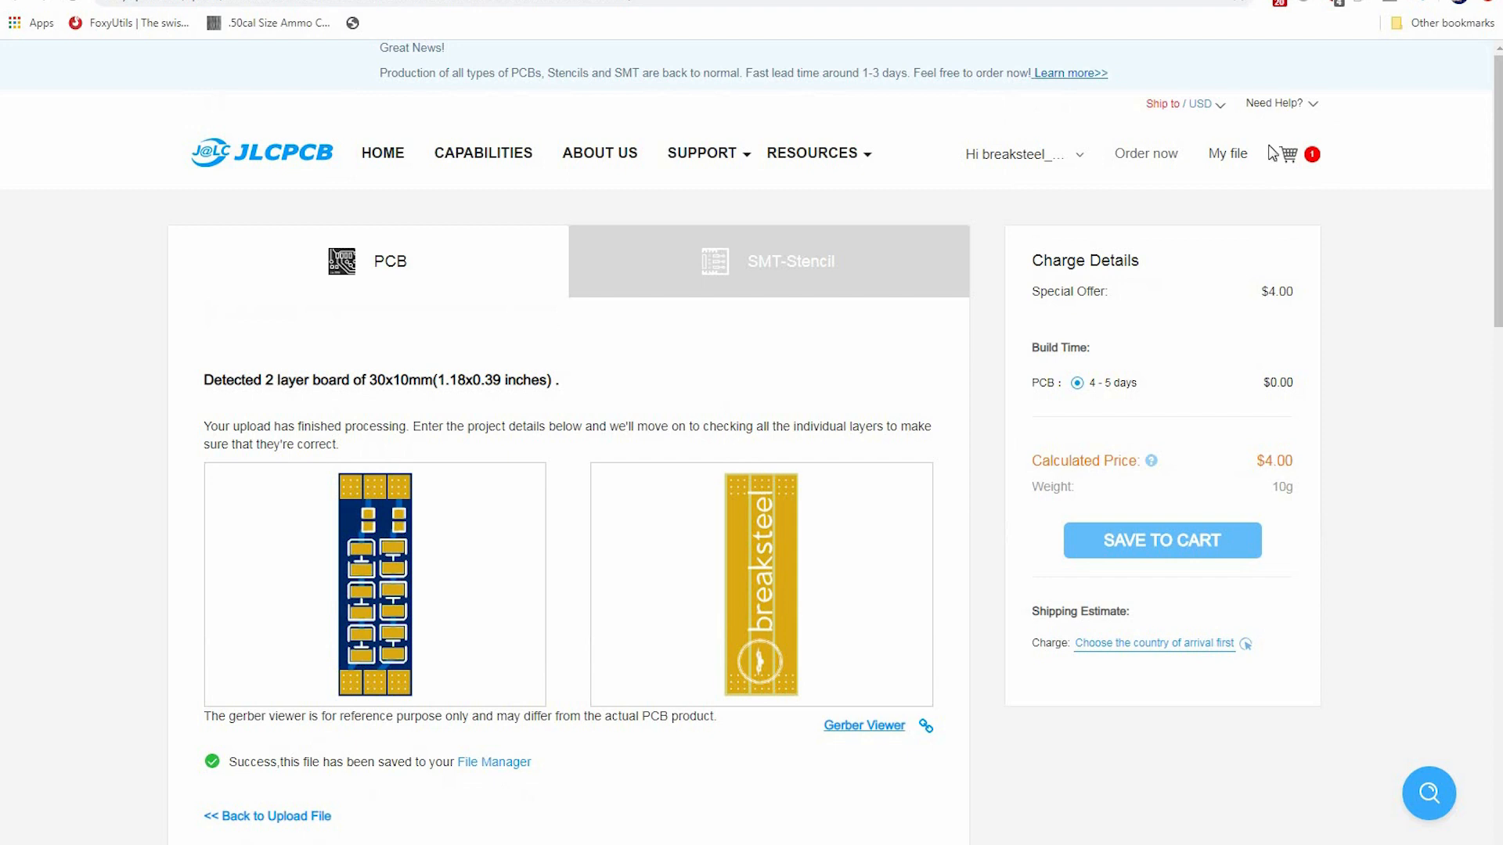
click(1292, 156)
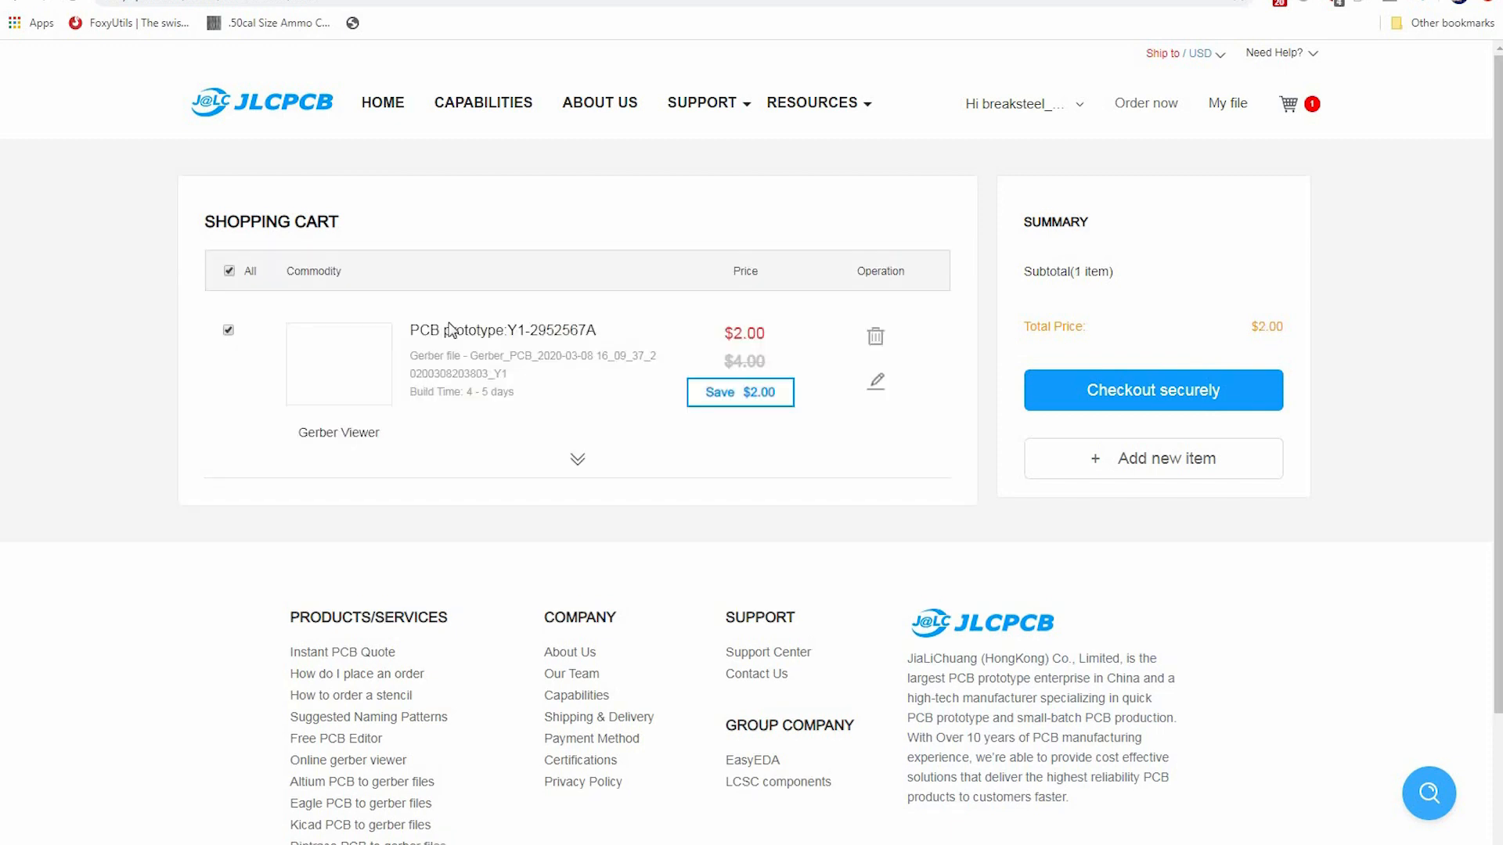
- Examine the PCB prototype's discounted and regular prices in the shopping cart and view its enlarged board preview
mouse_move(386, 429)
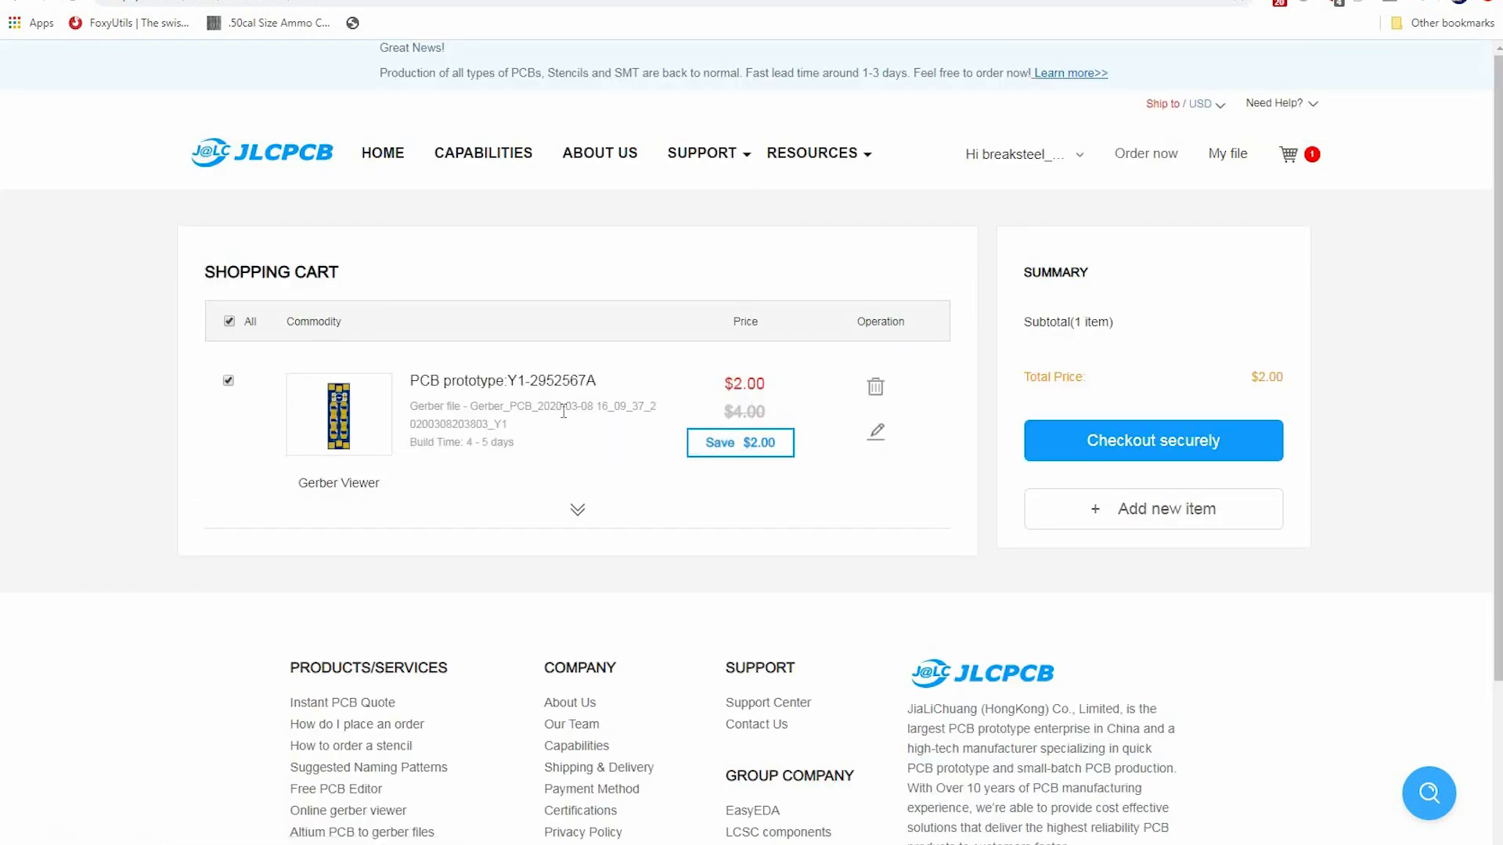
drag(777, 386, 697, 391)
click(1137, 453)
mouse_move(779, 400)
mouse_down()
mouse_move(709, 395)
mouse_move(775, 412)
mouse_up()
click(773, 423)
mouse_move(311, 456)
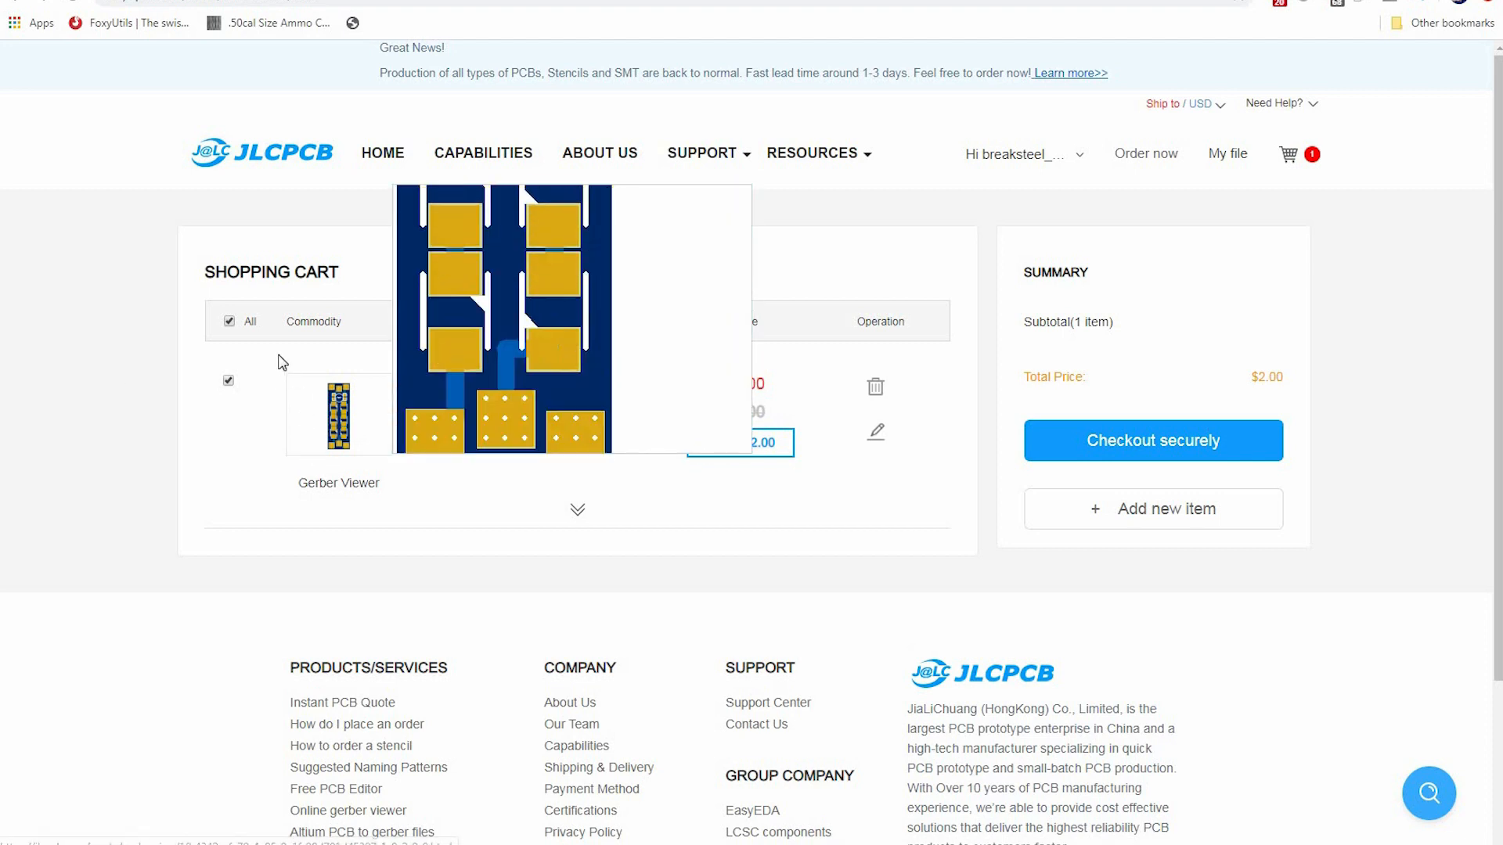